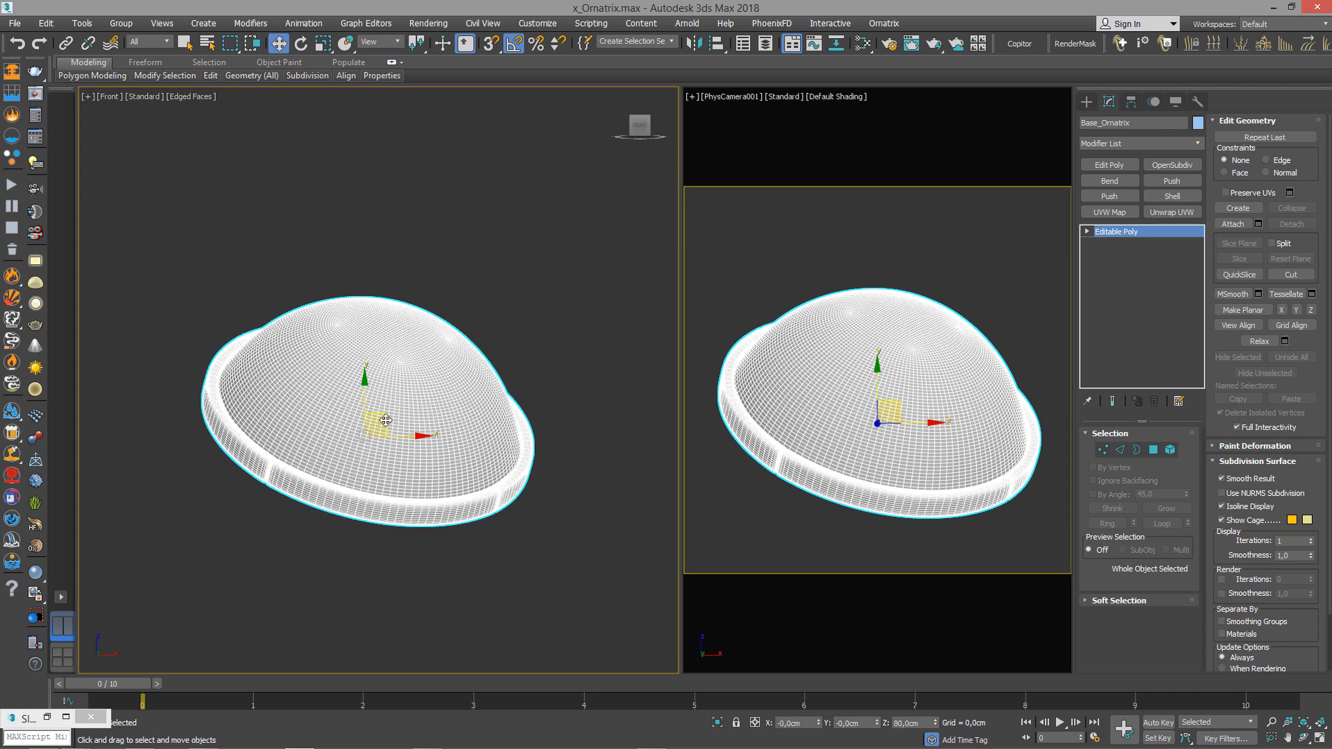
# Deselect the dome mesh and float the docked Ornatrix toolbar over the top of the viewports.
pyautogui.moveTo(374, 444); pyautogui.dragTo(407, 465, button='middle')
pyautogui.moveTo(432, 409); pyautogui.dragTo(432, 369, button='middle')
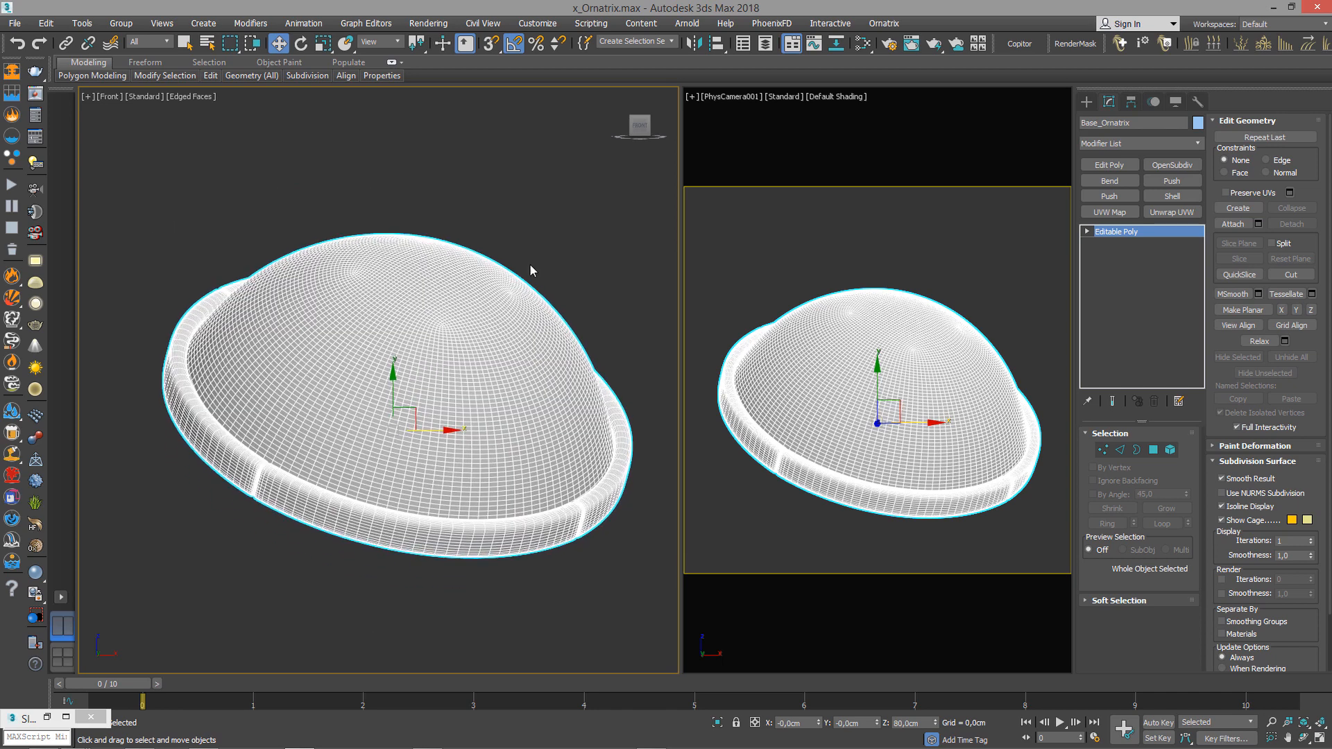
pyautogui.click(529, 261)
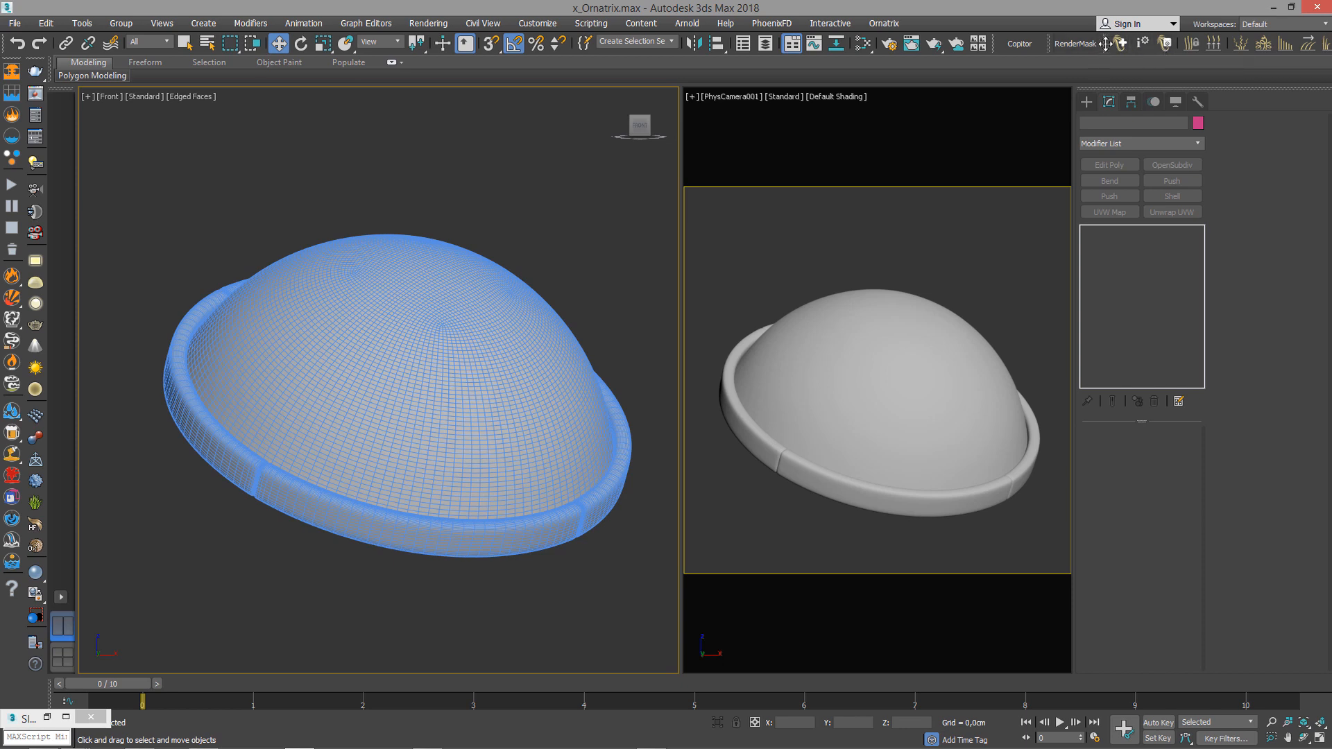
pyautogui.moveTo(1101, 43); pyautogui.dragTo(356, 122)
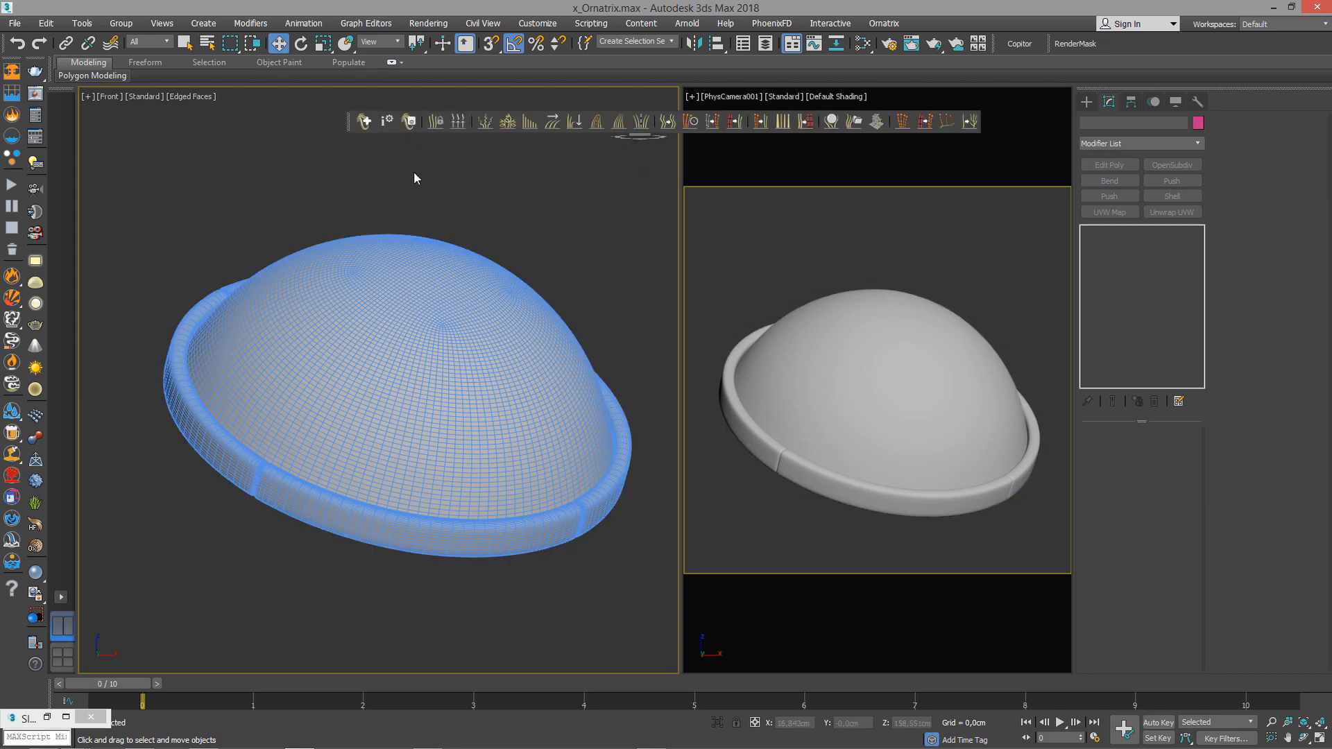
# Select the dome mesh and look through the available modifiers for the Ornatrix entries without applying one.
pyautogui.hotkey('ctrl', 'a')
pyautogui.click(1130, 140)
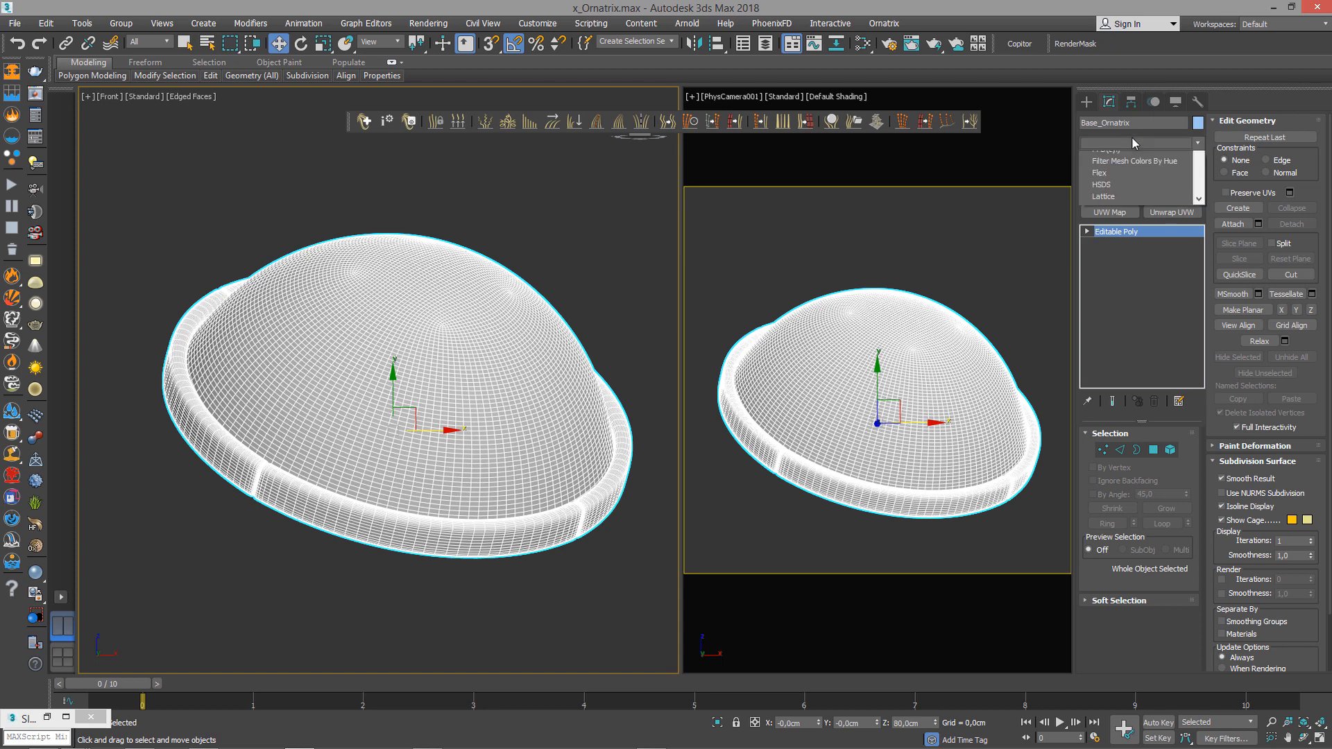
pyautogui.scroll(-3, 1152, 485)
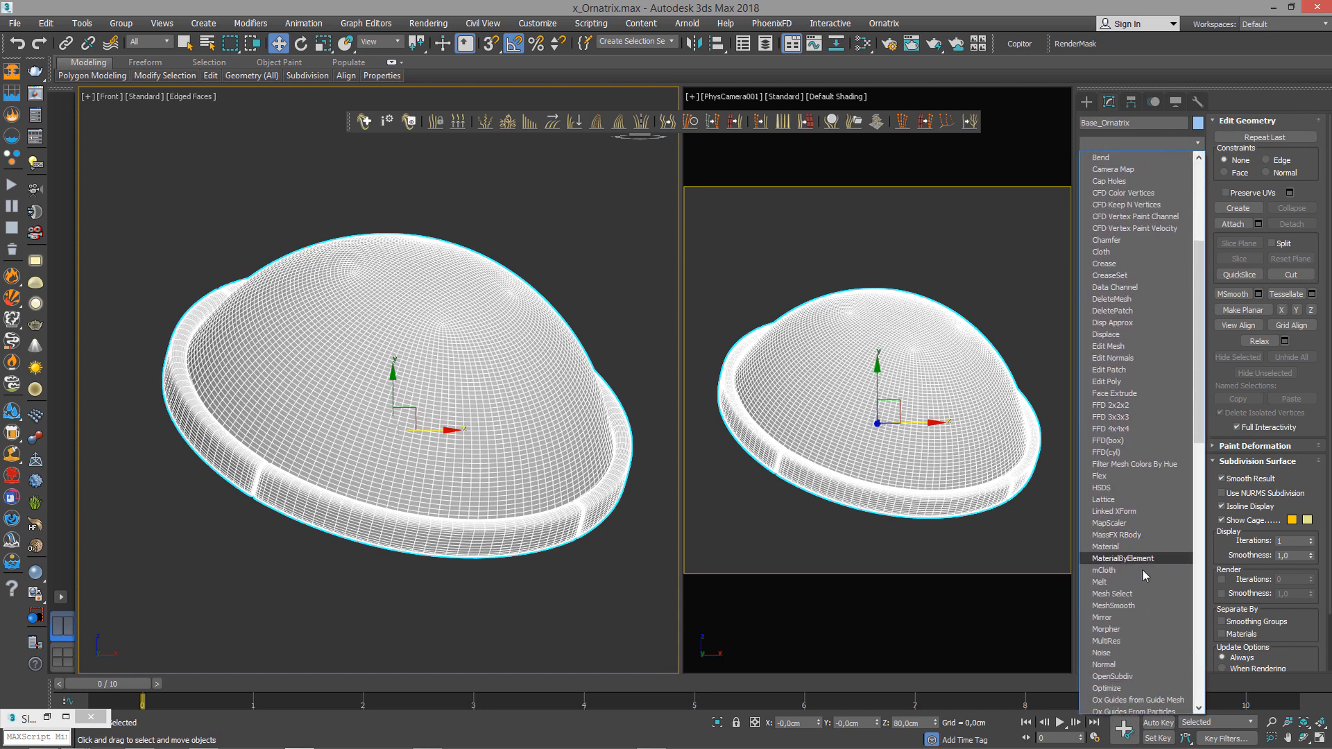
pyautogui.scroll(1, 1178, 153)
pyautogui.click(756, 226)
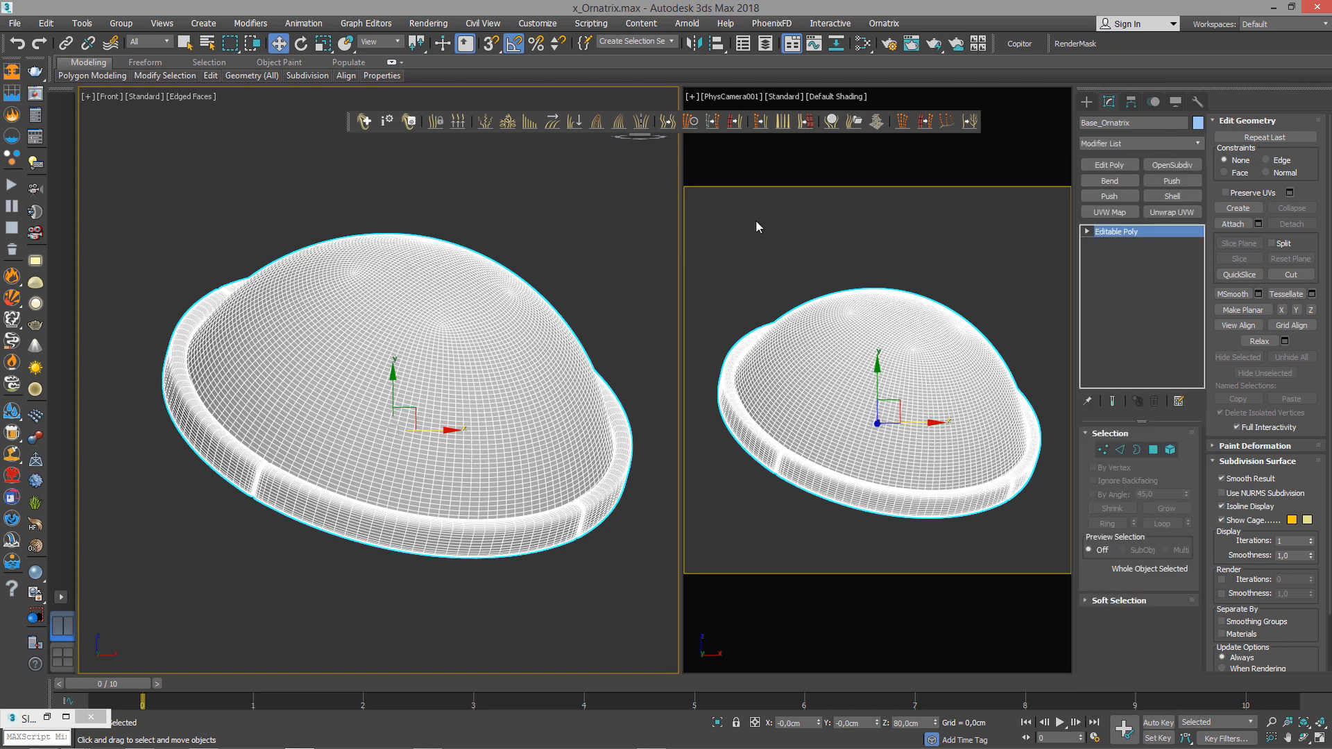
# Dock the floating Ornatrix toolbar back at the end of the main toolbar row.
pyautogui.moveTo(349, 123); pyautogui.dragTo(1118, 44)
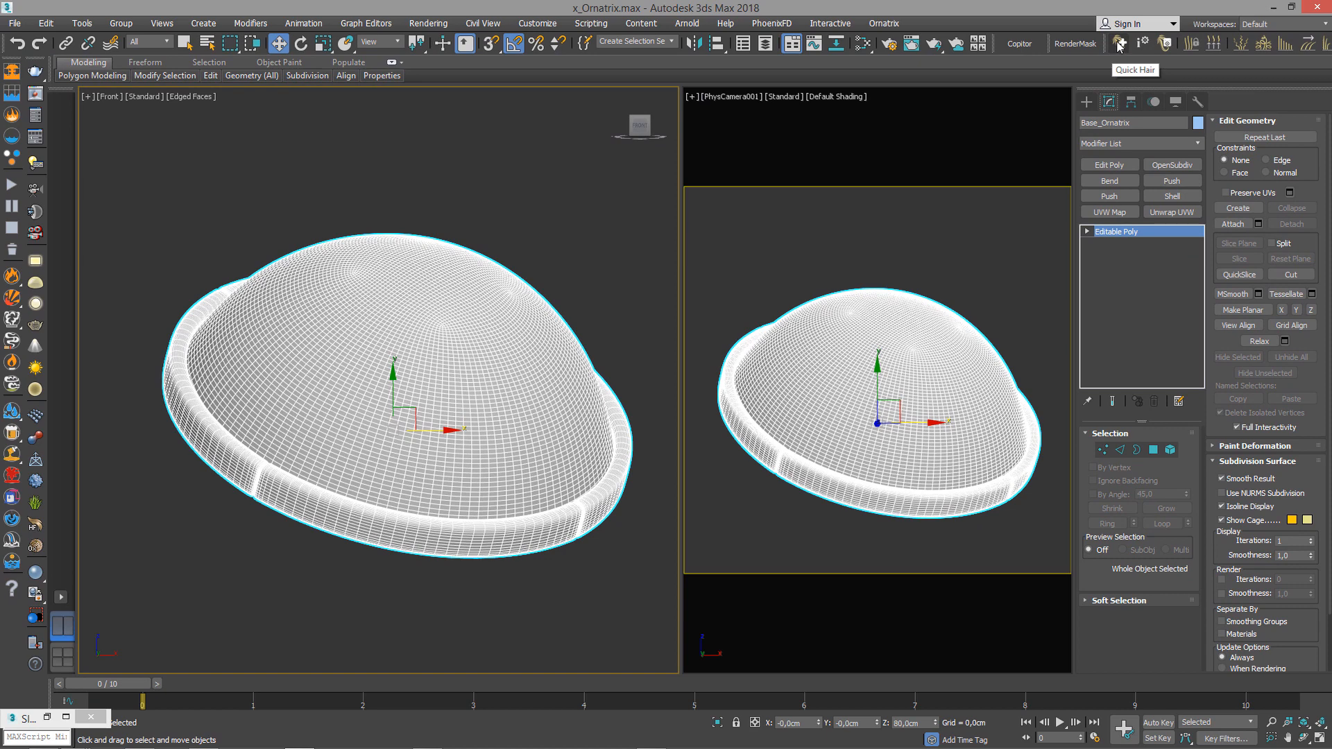
pyautogui.click(601, 193)
pyautogui.click(473, 297)
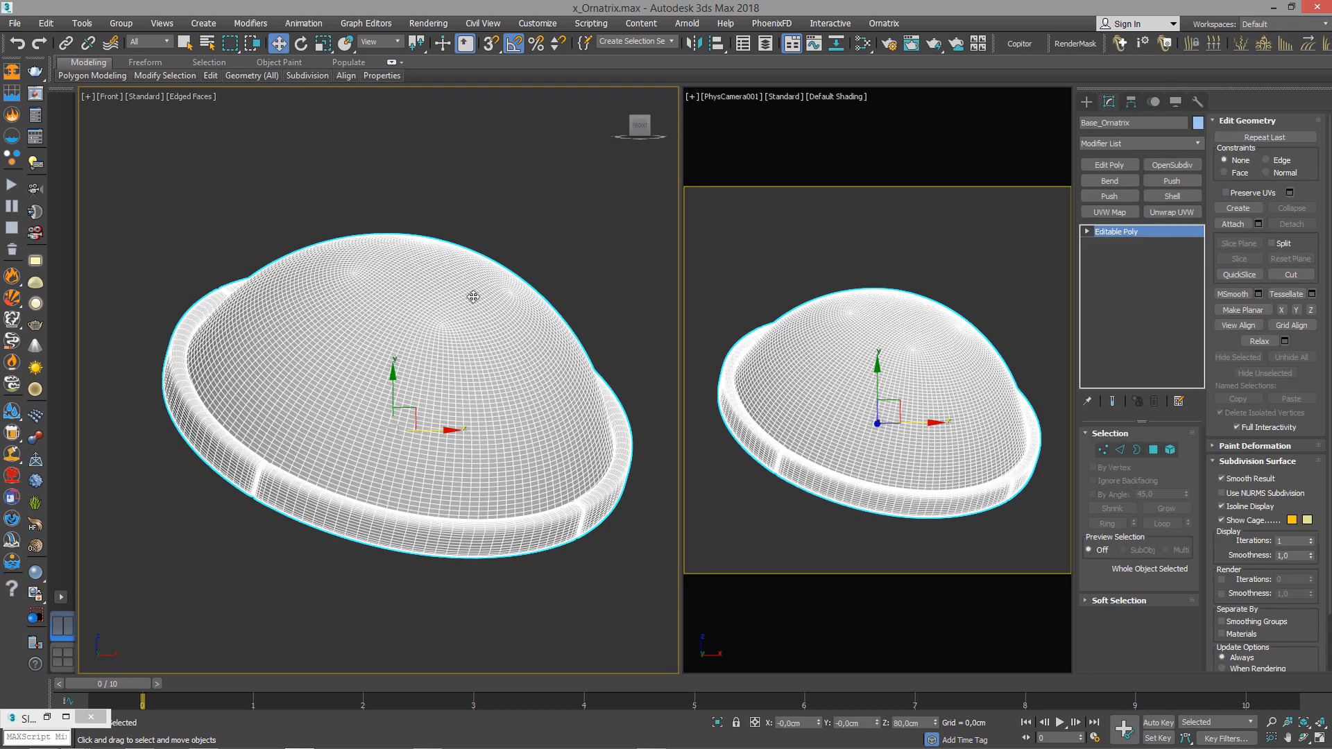
pyautogui.scroll(3, 455, 308)
pyautogui.scroll(-3, 414, 368)
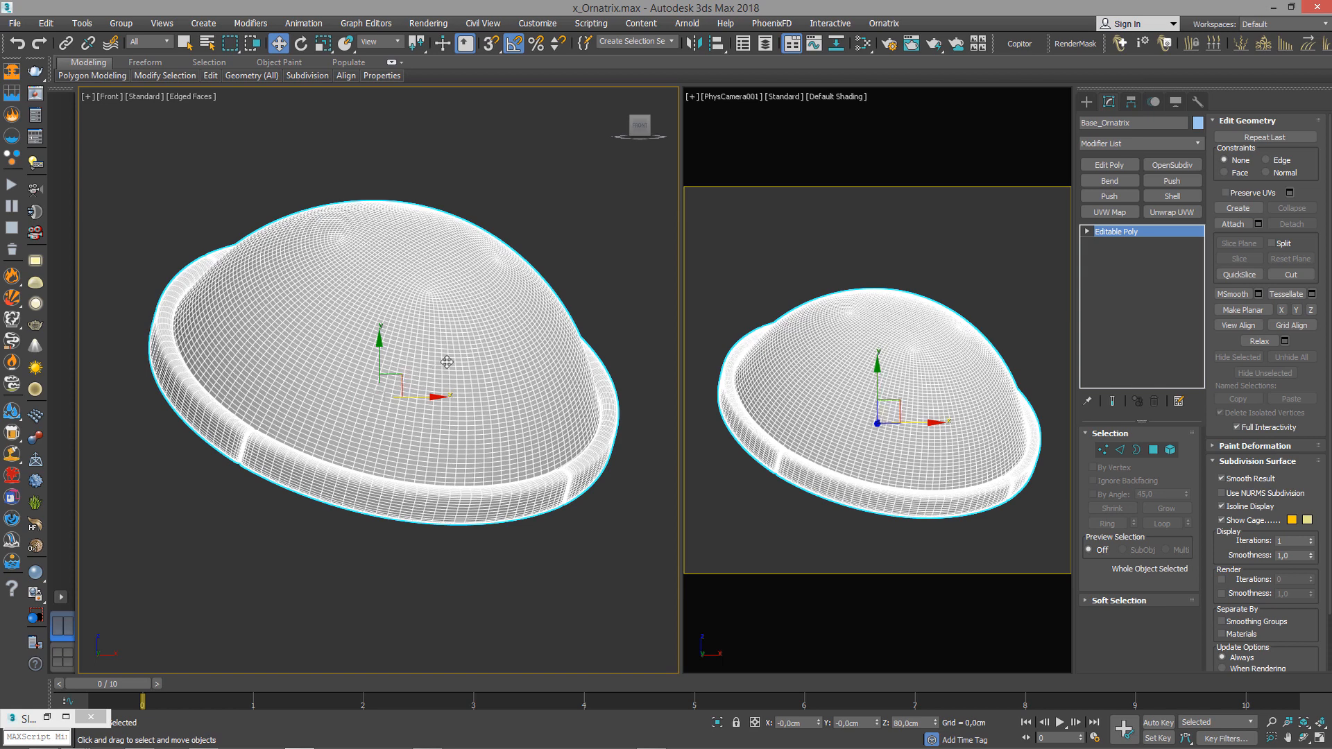
# Add Quick Hair to the dome mesh using the Fur Ball groom preset.
pyautogui.click(1119, 44)
pyautogui.moveTo(634, 269); pyautogui.dragTo(657, 184)
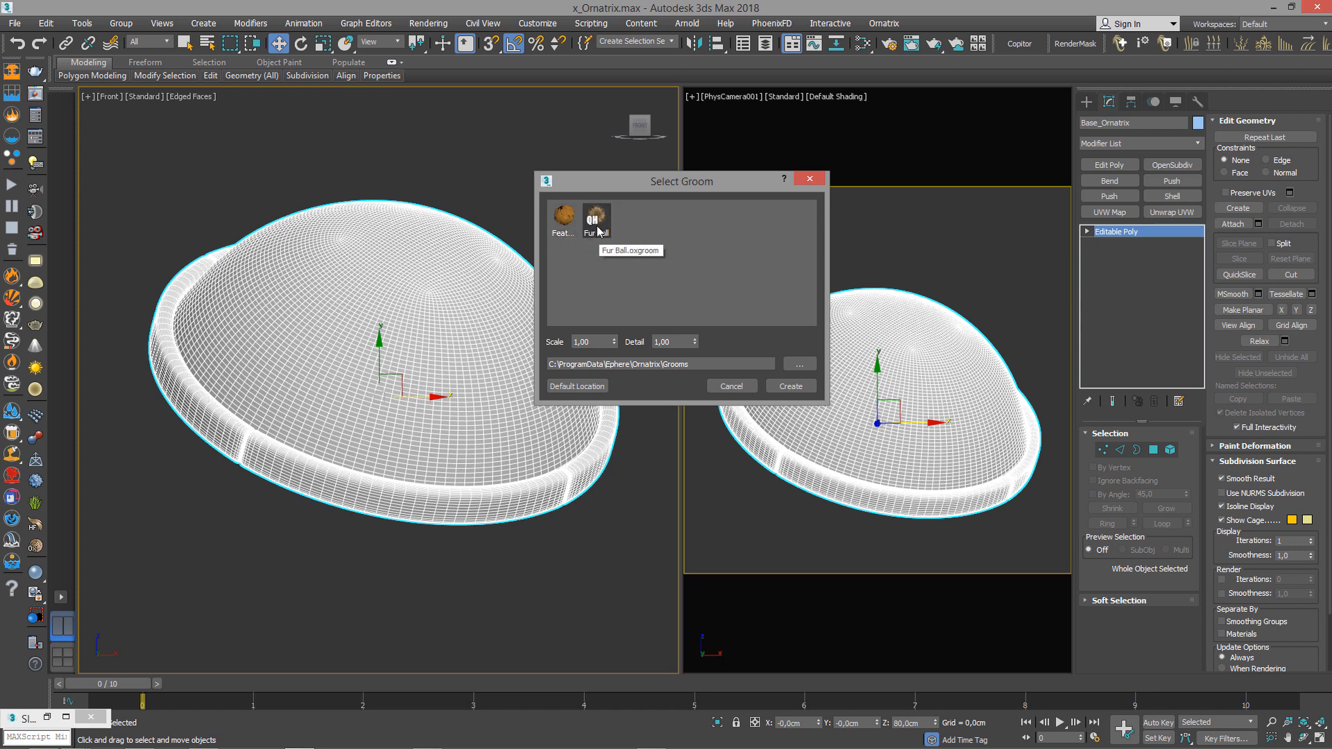
pyautogui.click(600, 233)
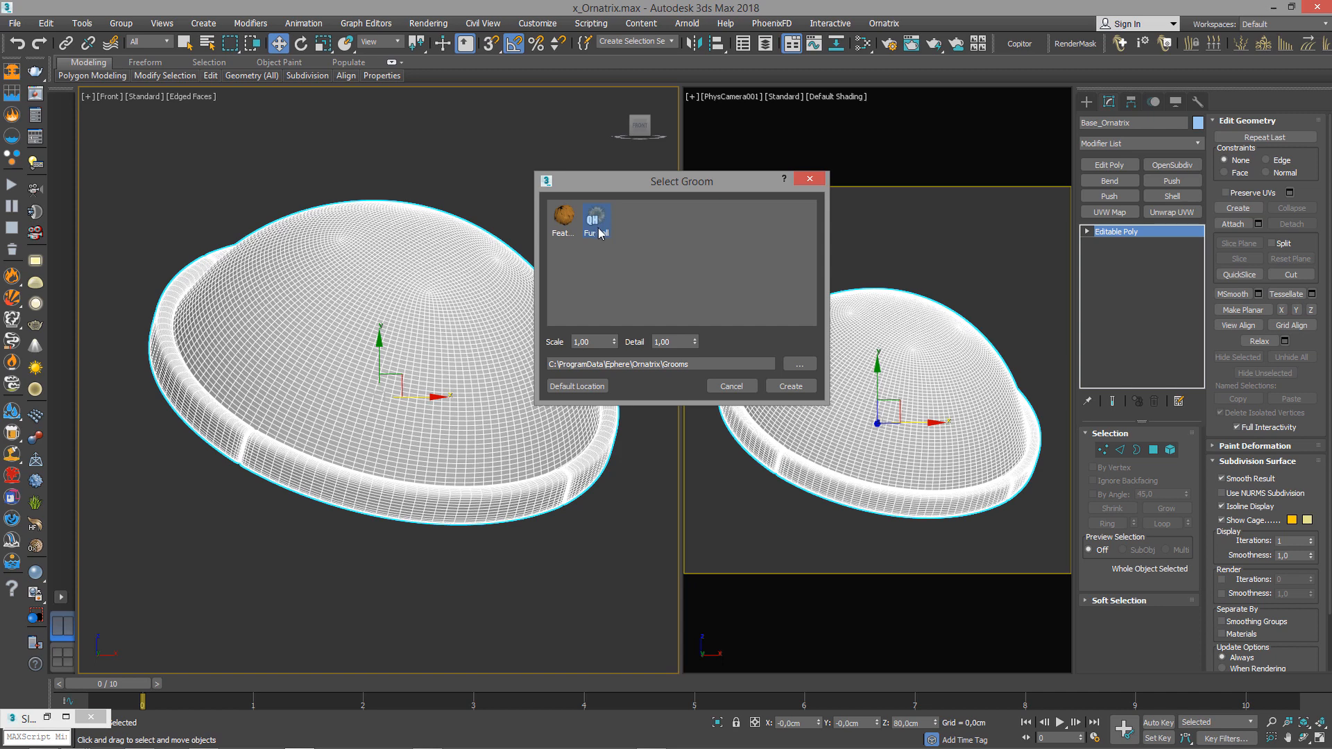
pyautogui.moveTo(634, 185); pyautogui.dragTo(652, 139)
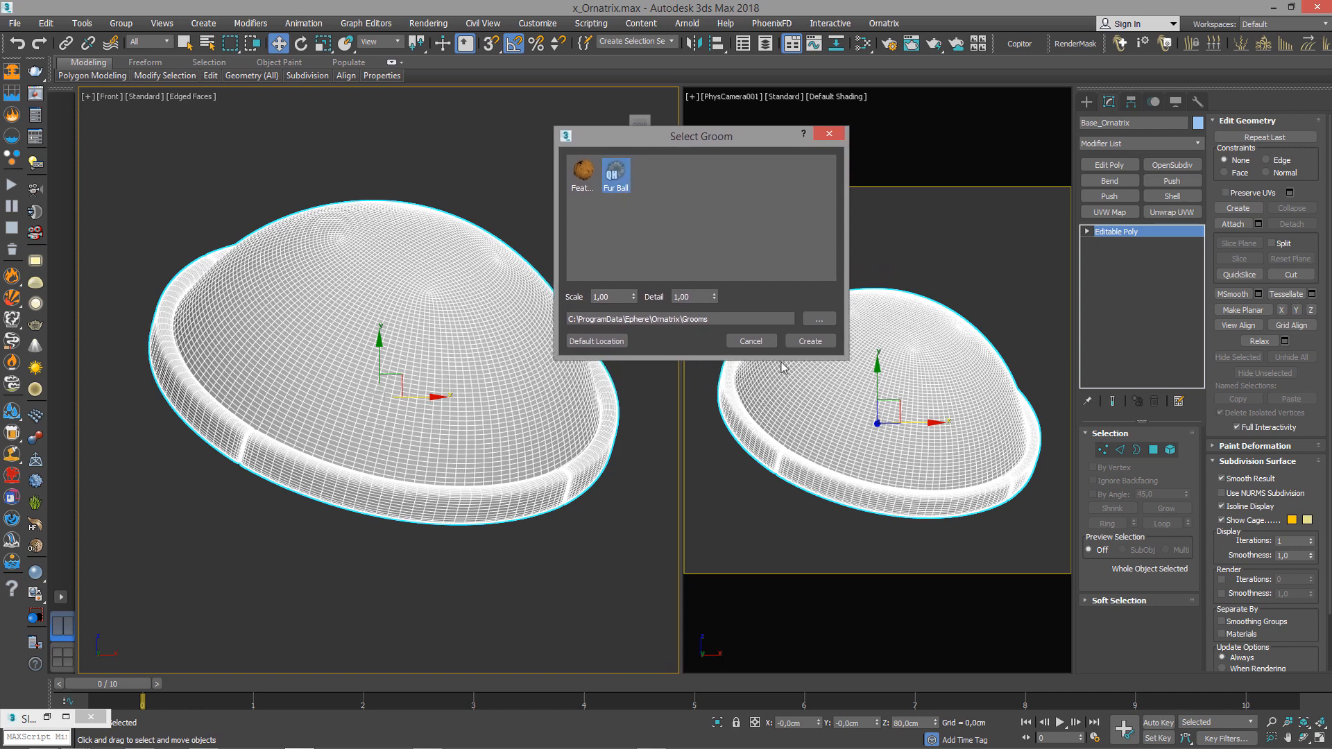
pyautogui.click(809, 341)
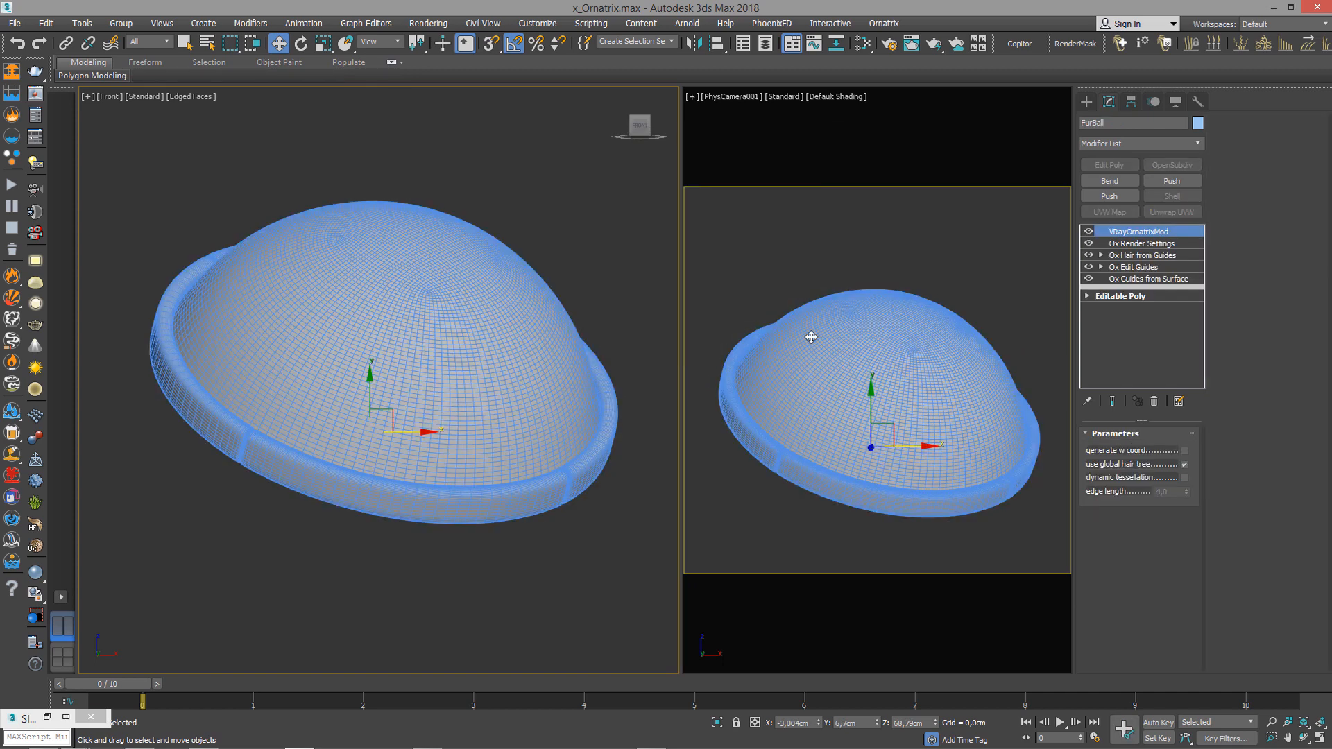
pyautogui.scroll(-3, 518, 300)
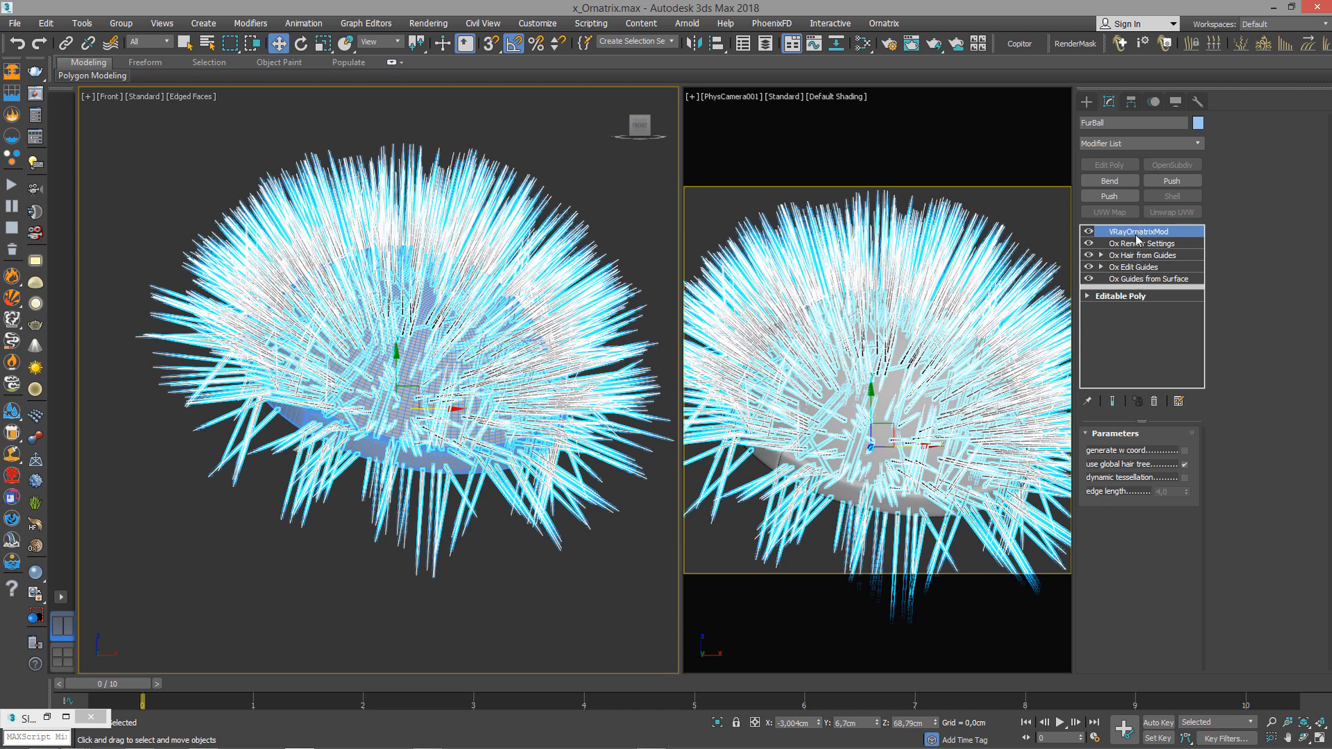
# Review the settings of each fur modifier in the stack, from Ox Guides from Surface up to VRayOrnatrixMod.
pyautogui.click(1138, 279)
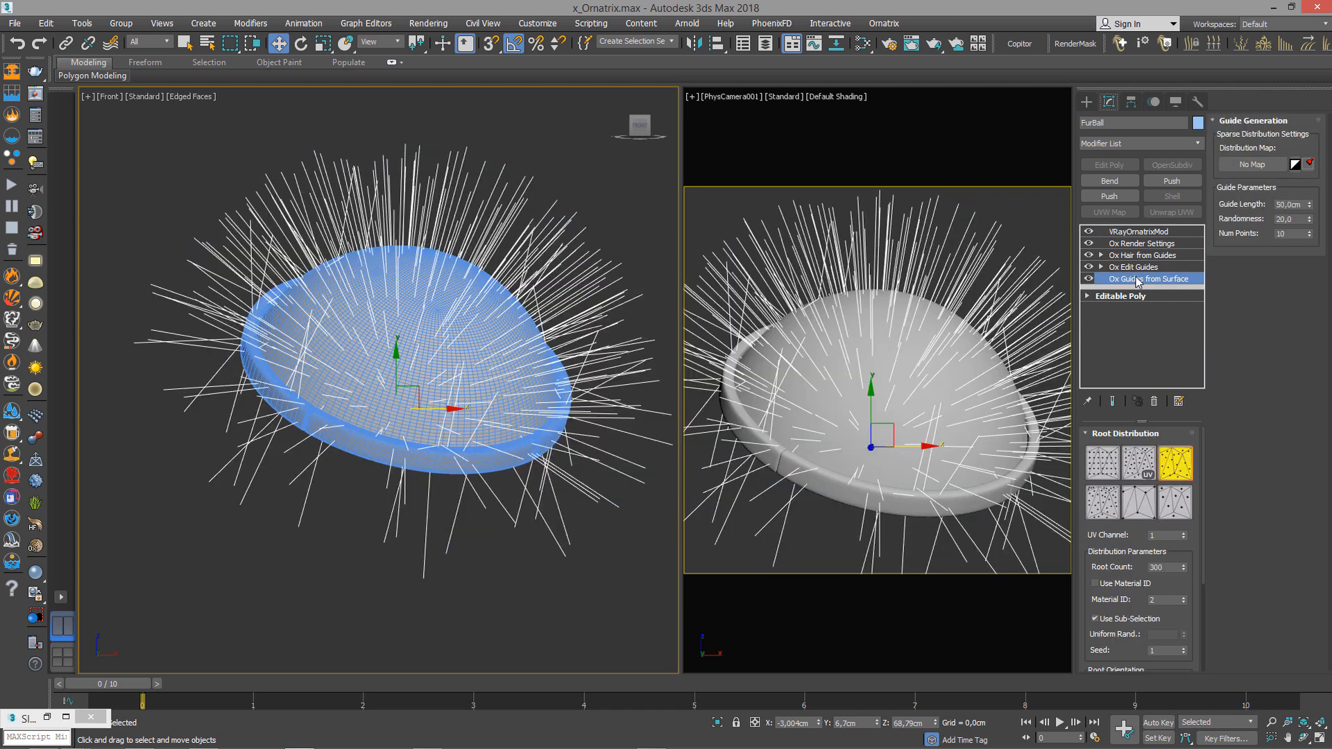
pyautogui.click(1140, 270)
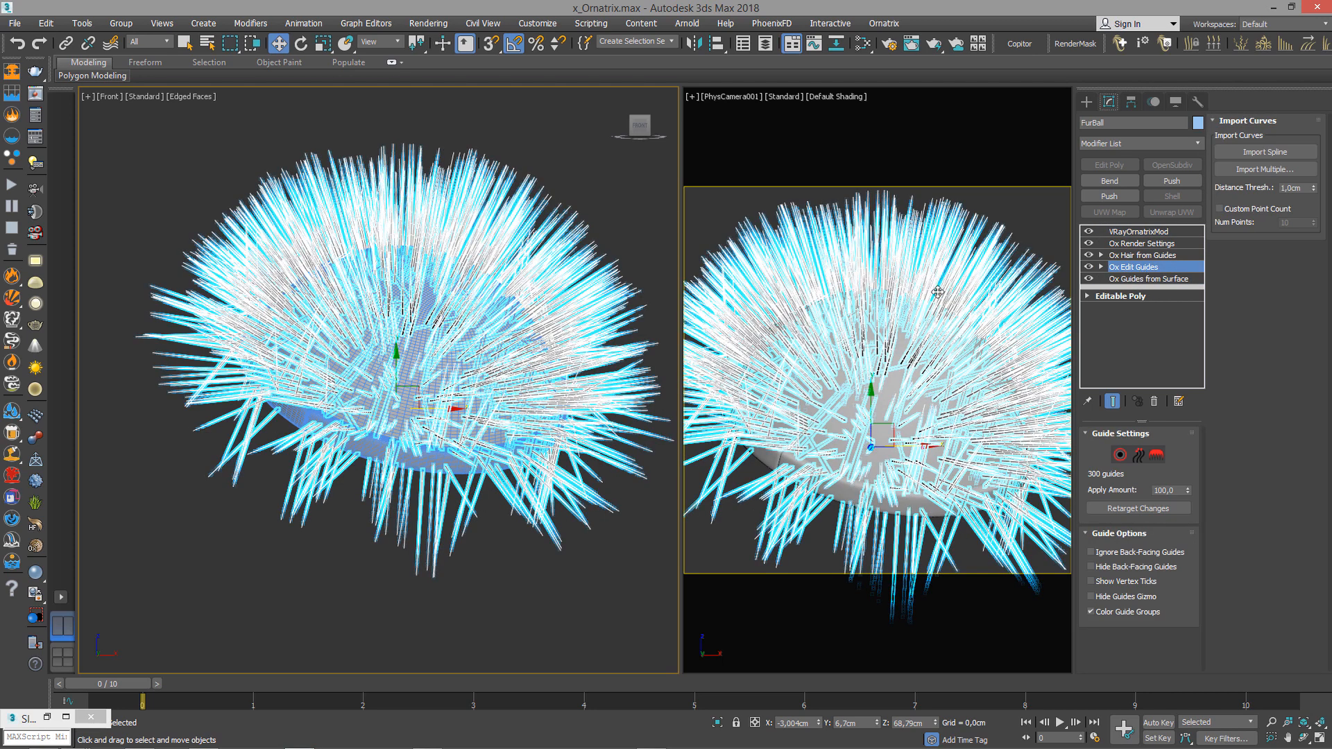
pyautogui.click(1146, 255)
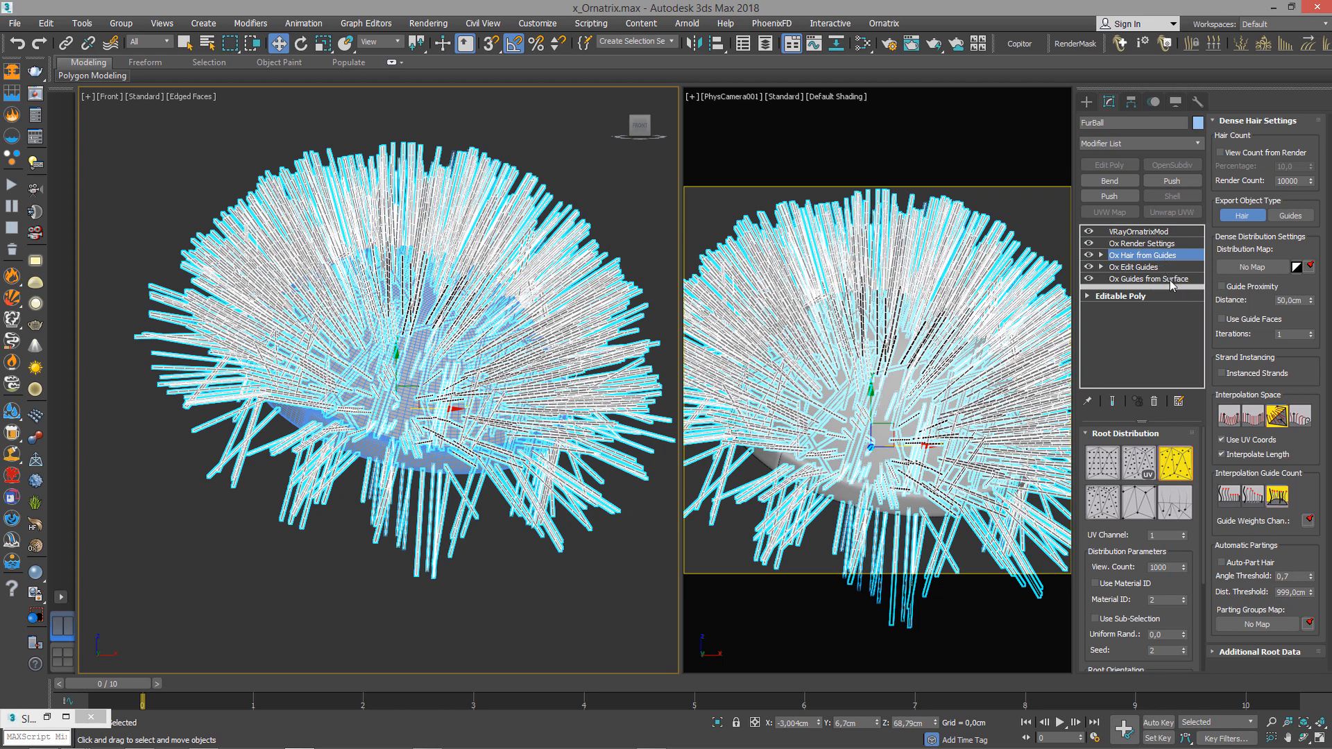
pyautogui.click(1151, 244)
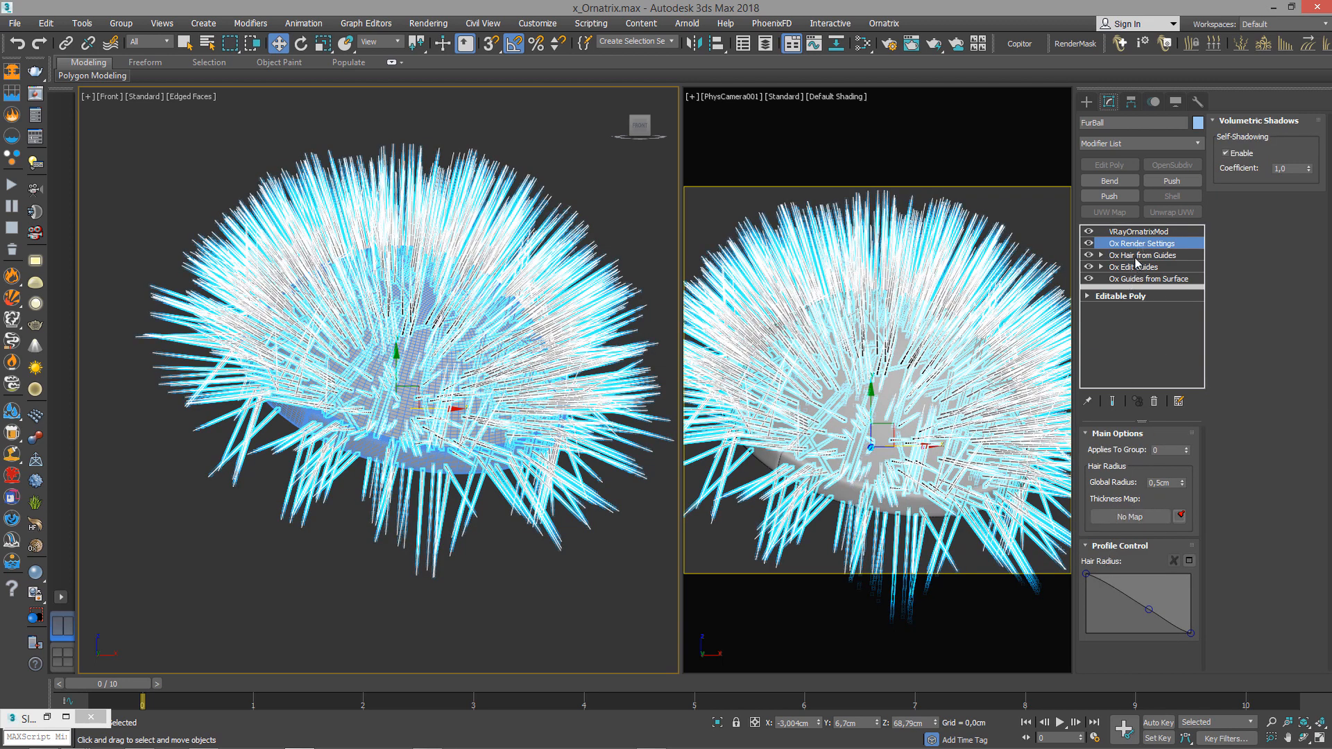
pyautogui.click(1137, 234)
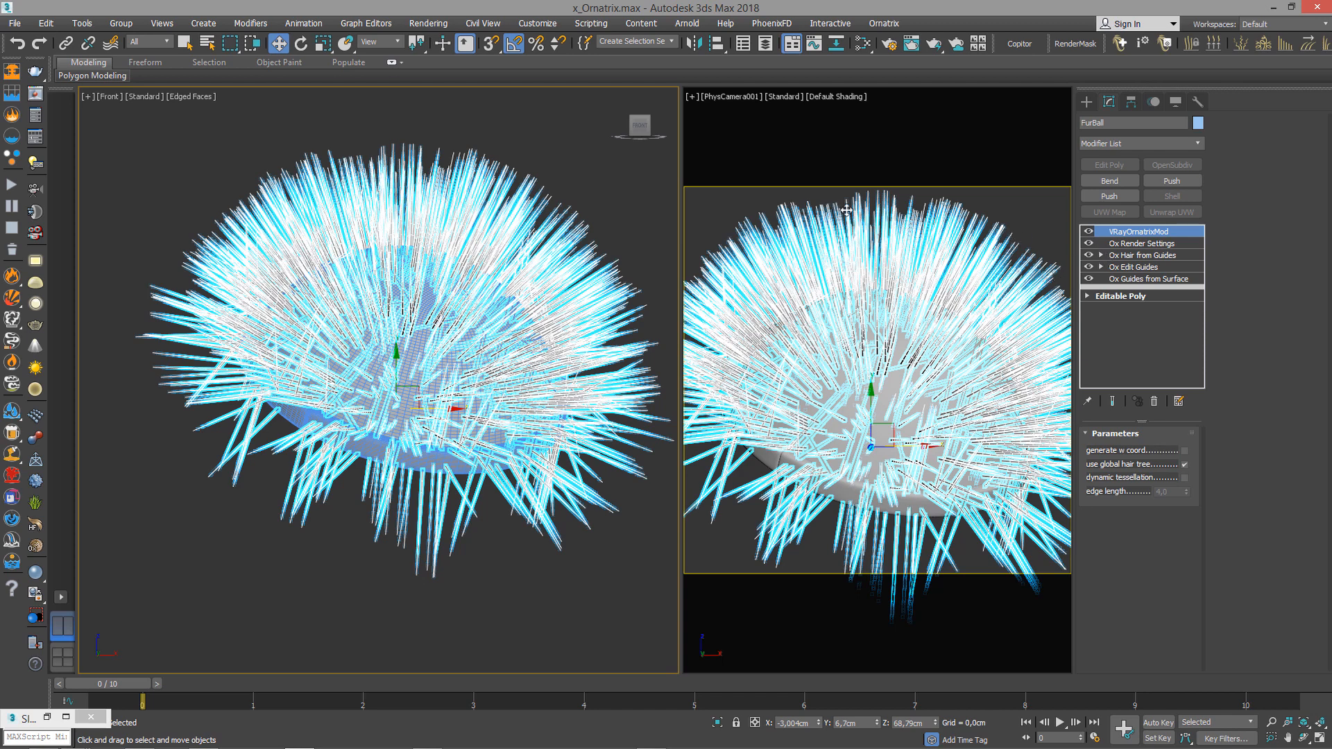
# Set the guide length of the Ox Guides from Surface modifier to 10 cm.
pyautogui.click(1138, 280)
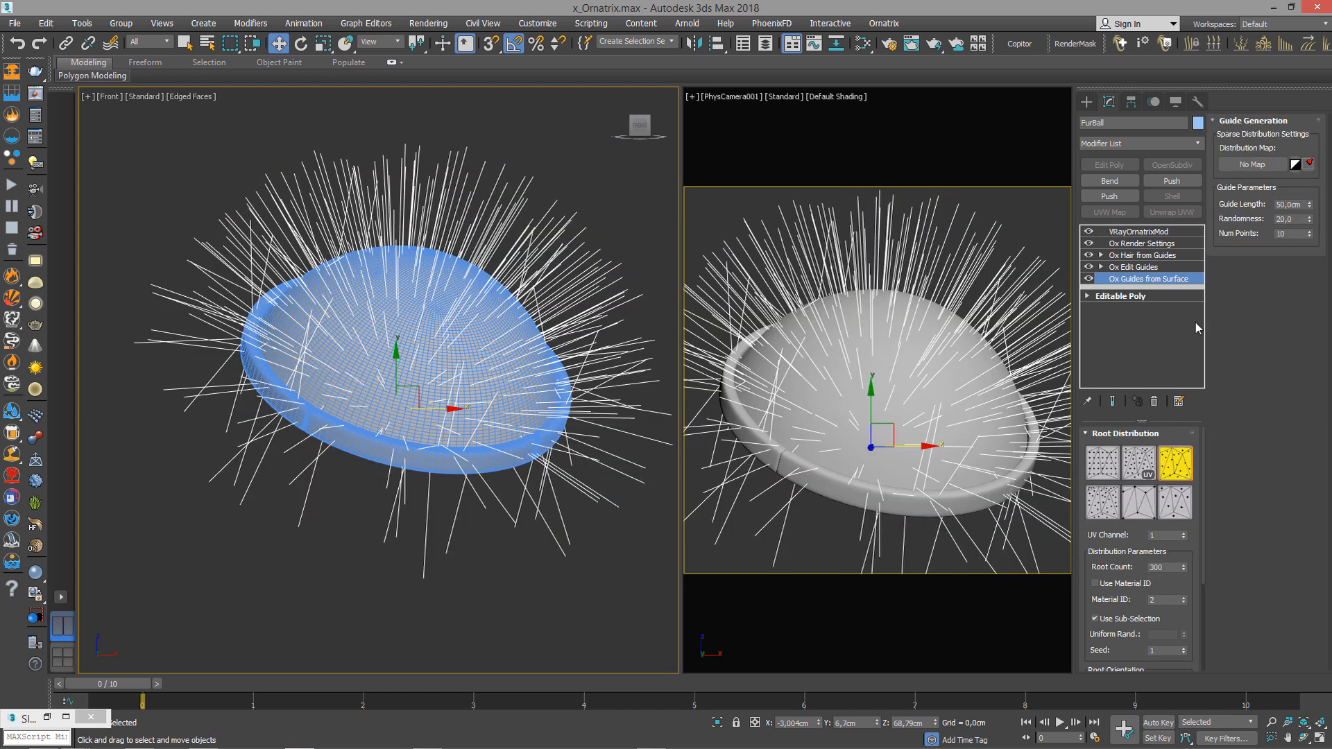
pyautogui.doubleClick(1295, 204)
pyautogui.write('10')
pyautogui.press('Return')
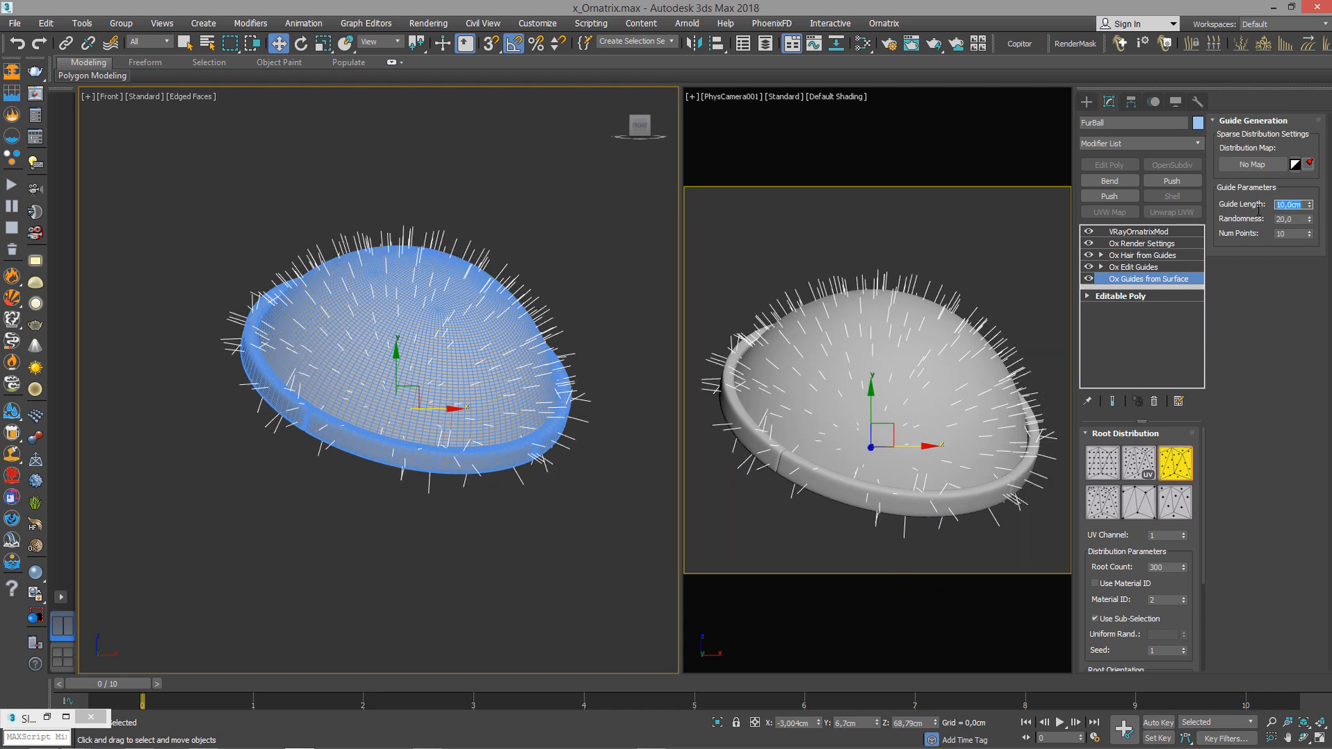
# Render the PhysCamera001 view to check the shortened fur, then close the V-Ray frame buffer.
pyautogui.click(975, 236)
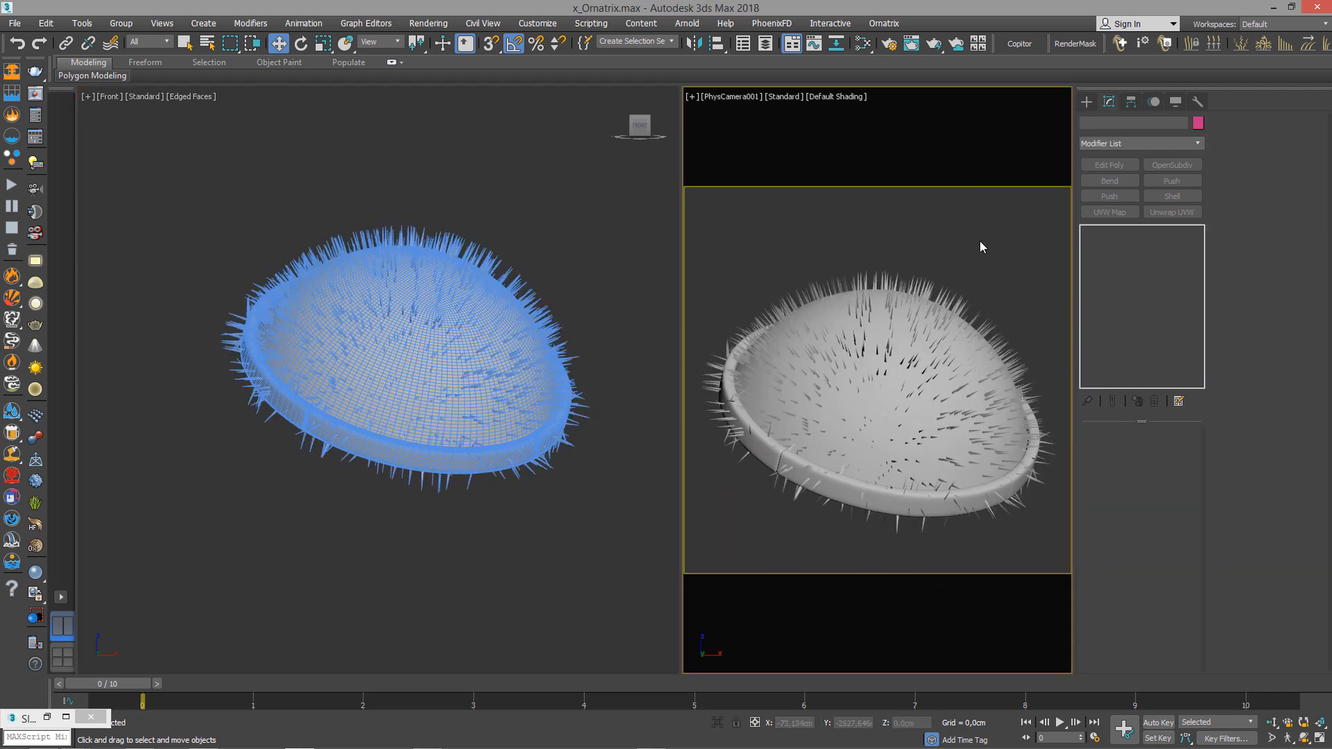
pyautogui.hotkey('shift', 'q')
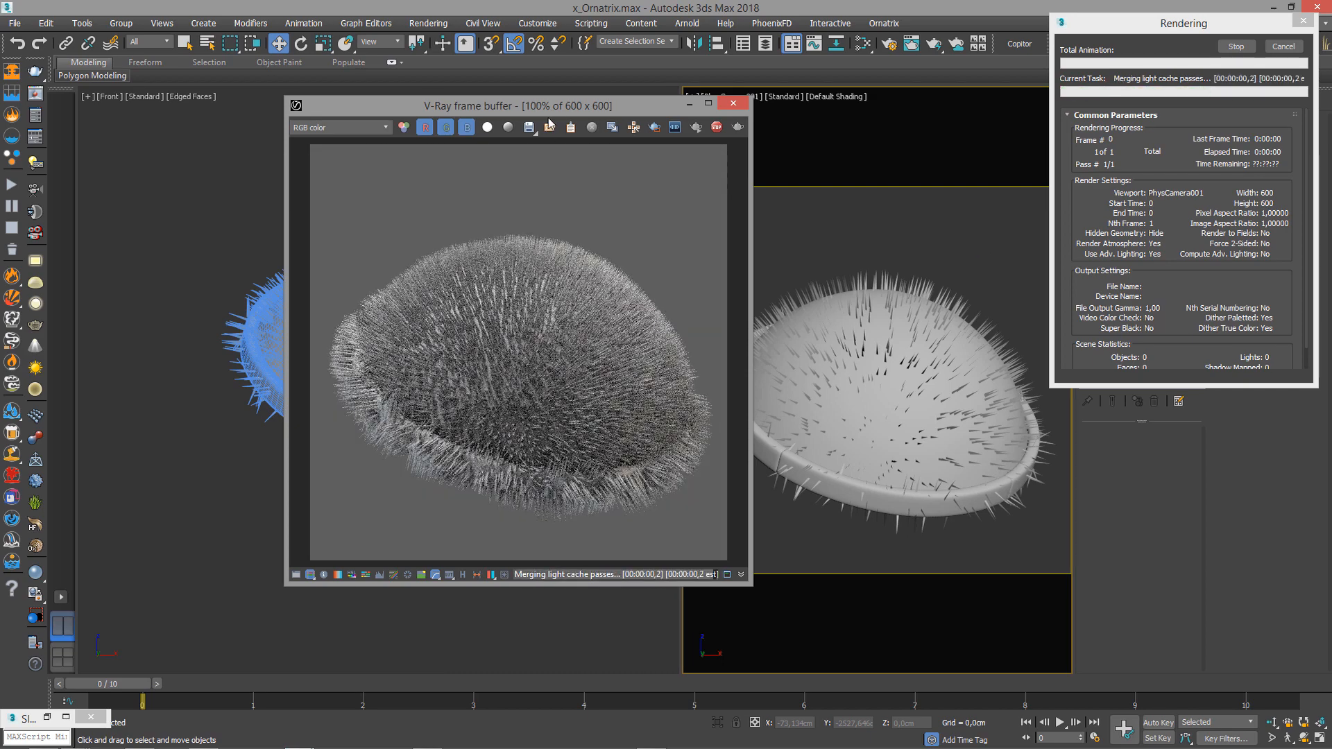
pyautogui.moveTo(492, 109); pyautogui.dragTo(418, 102)
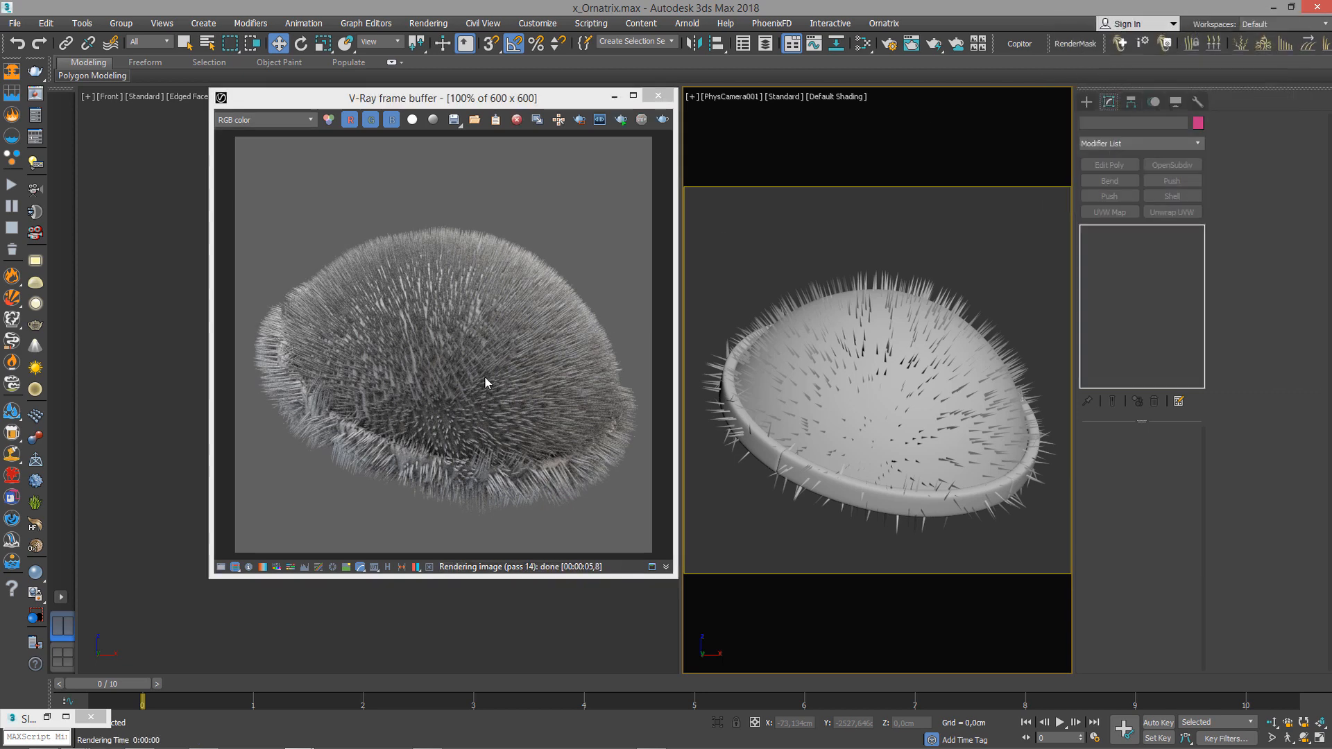
pyautogui.moveTo(525, 98); pyautogui.dragTo(395, 128)
pyautogui.click(533, 126)
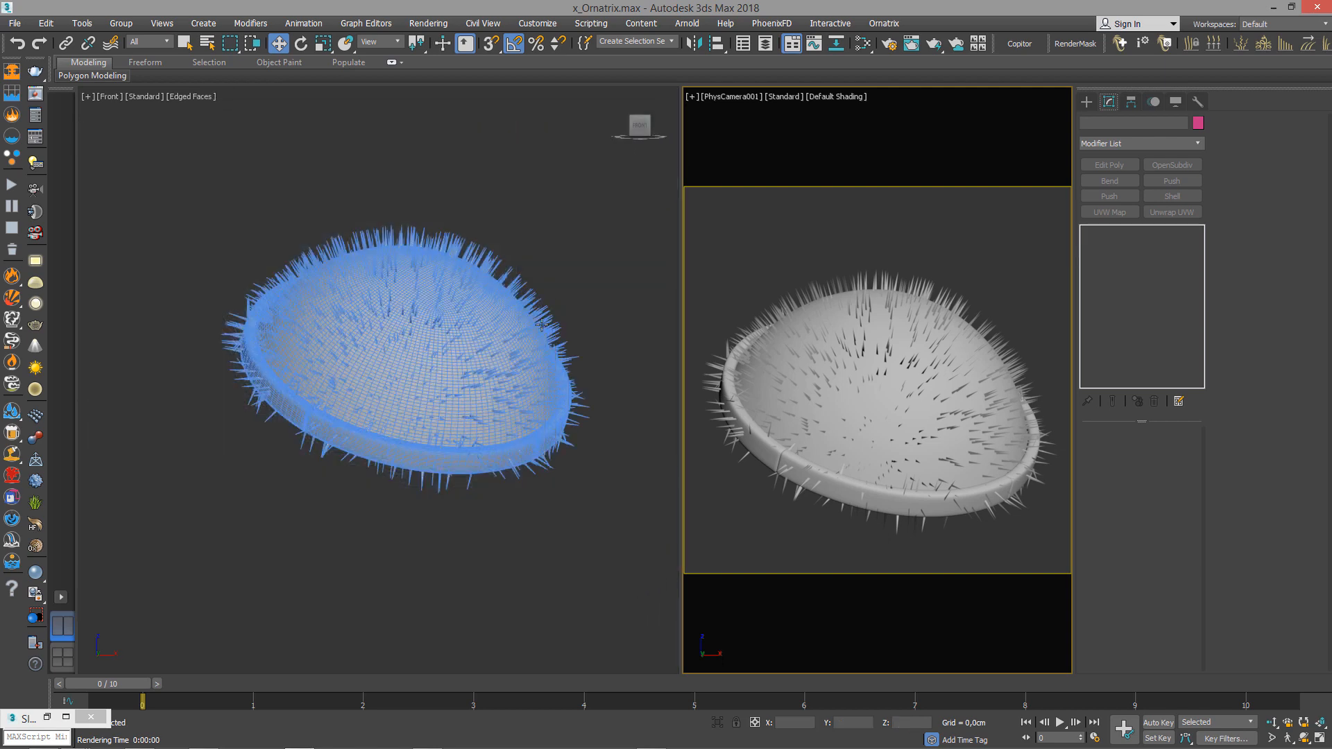
# Try other guide lengths, including 50 cm, in the fur's Ox Guides from Surface modifier and return to 10 cm.
pyautogui.click(542, 324)
pyautogui.scroll(2, 542, 325)
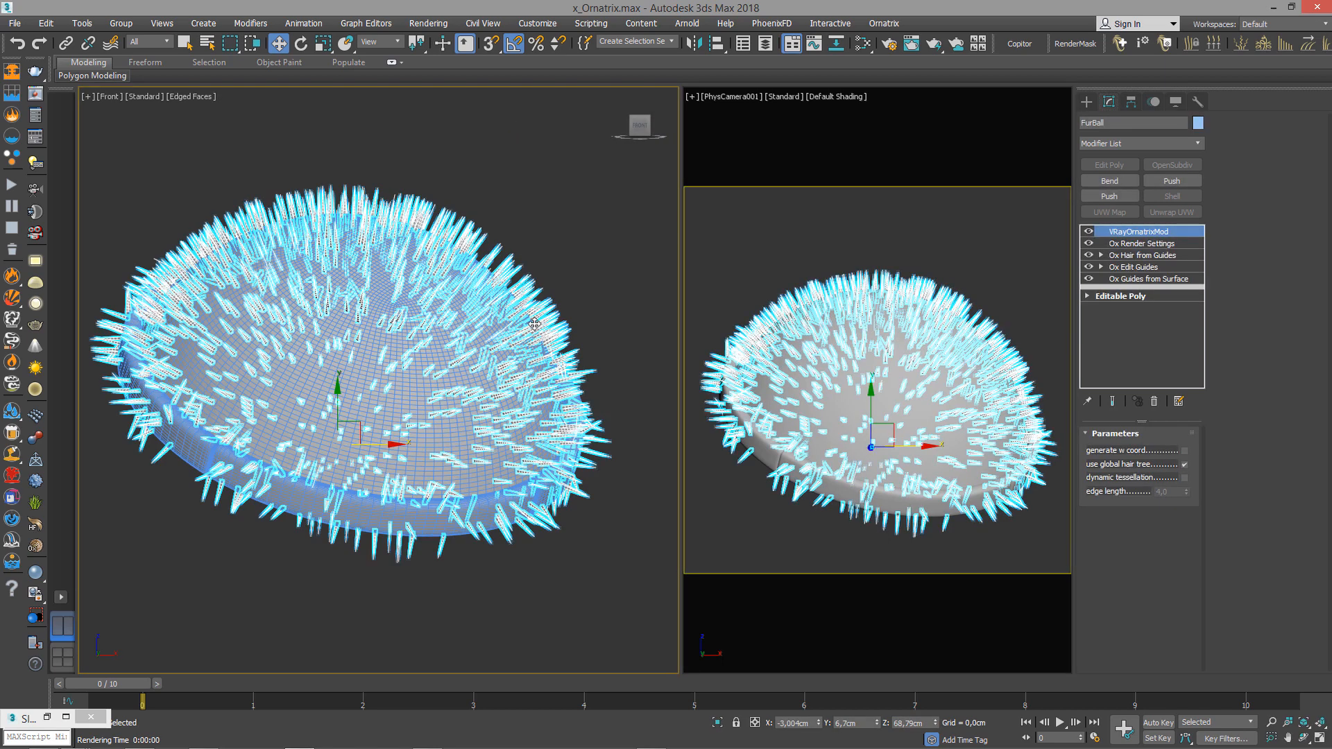
pyautogui.click(1158, 279)
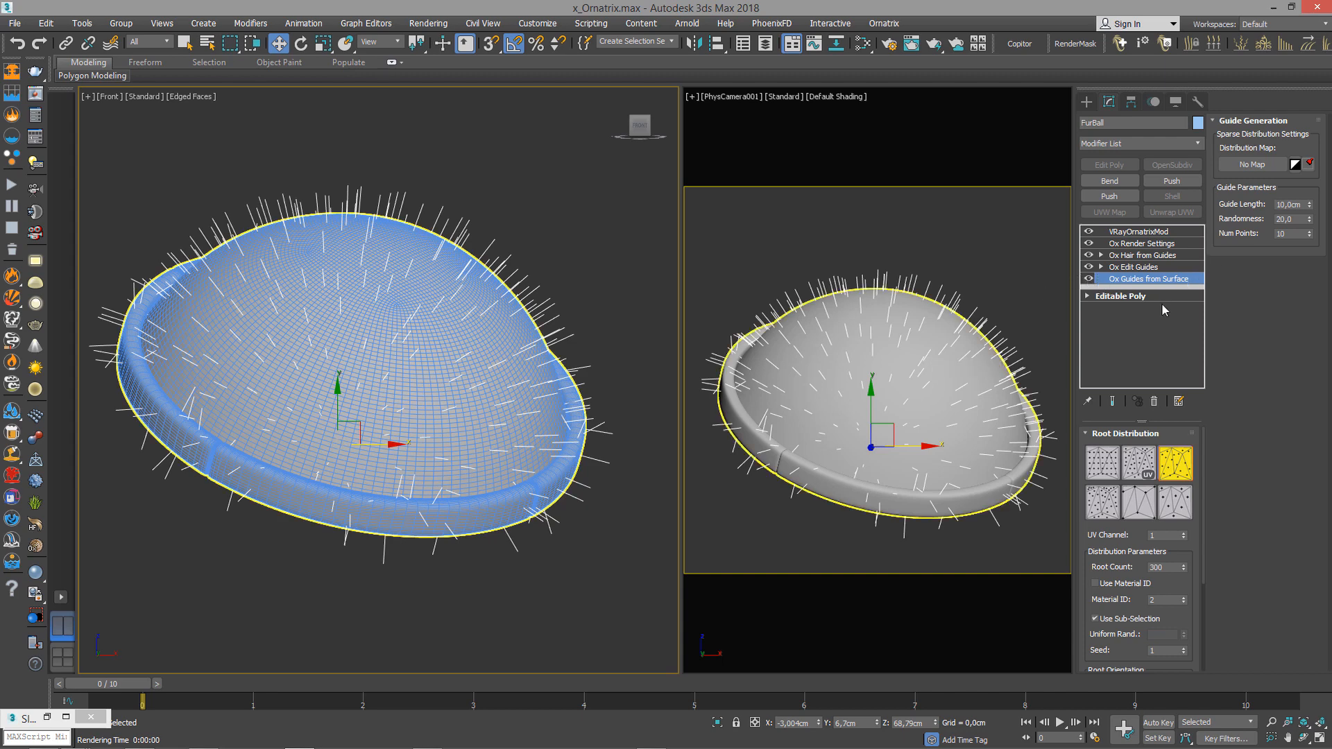
pyautogui.moveTo(1309, 206)
pyautogui.mouseDown()
pyautogui.moveTo(1309, 173)
pyautogui.moveTo(1301, 205)
pyautogui.mouseUp()
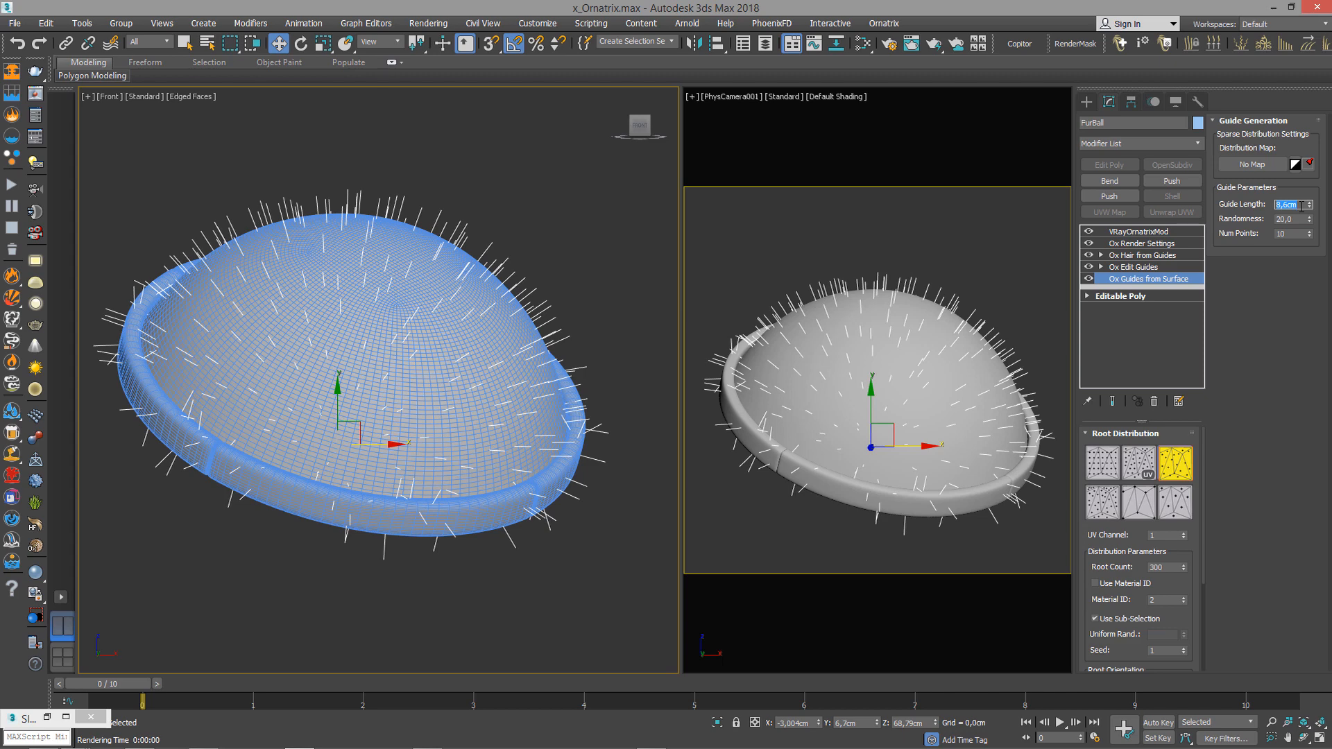
pyautogui.write('50')
pyautogui.press('Return')
pyautogui.write('10')
pyautogui.press('Return')
pyautogui.moveTo(1310, 226); pyautogui.dragTo(1198, 247)
# Maximize the Front viewport and examine the varying guide lengths along the dome's surface and rim.
pyautogui.scroll(5, 521, 262)
pyautogui.hotkey('alt', 'w')
pyautogui.scroll(4, 646, 248)
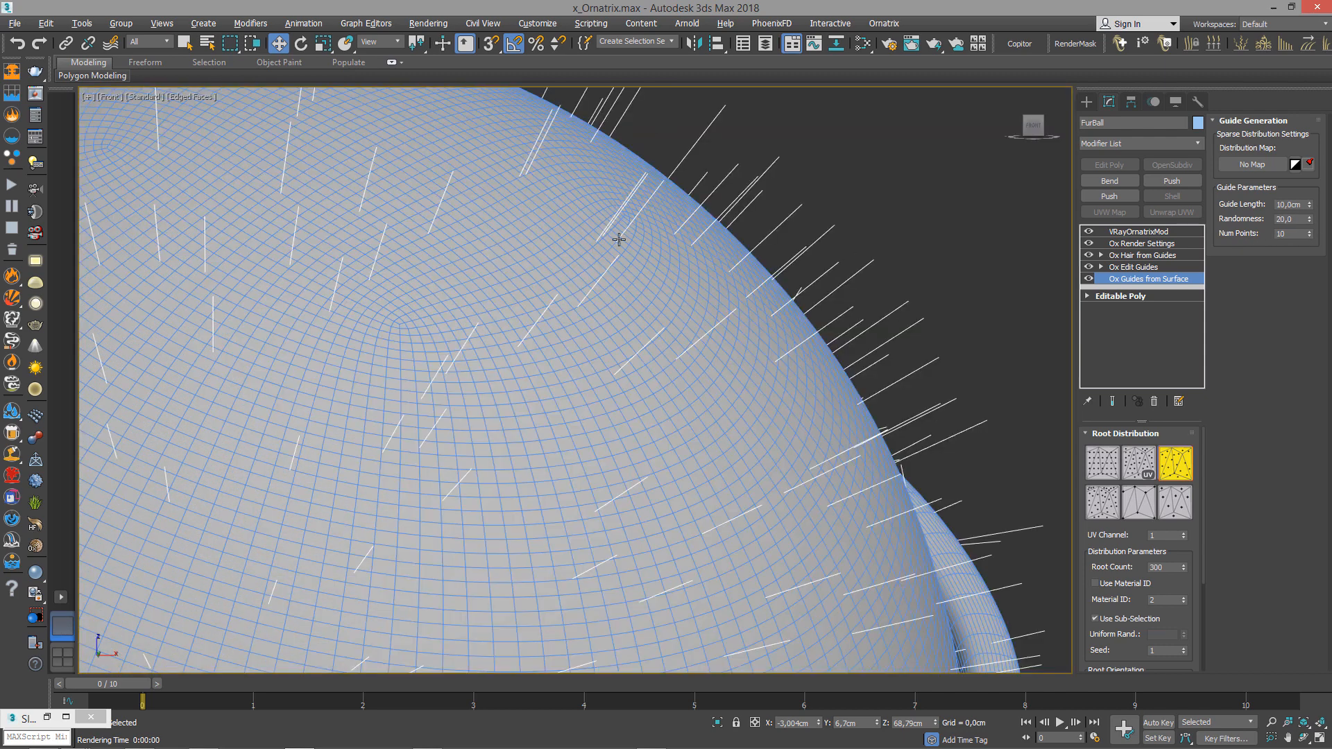
pyautogui.scroll(3, 655, 250)
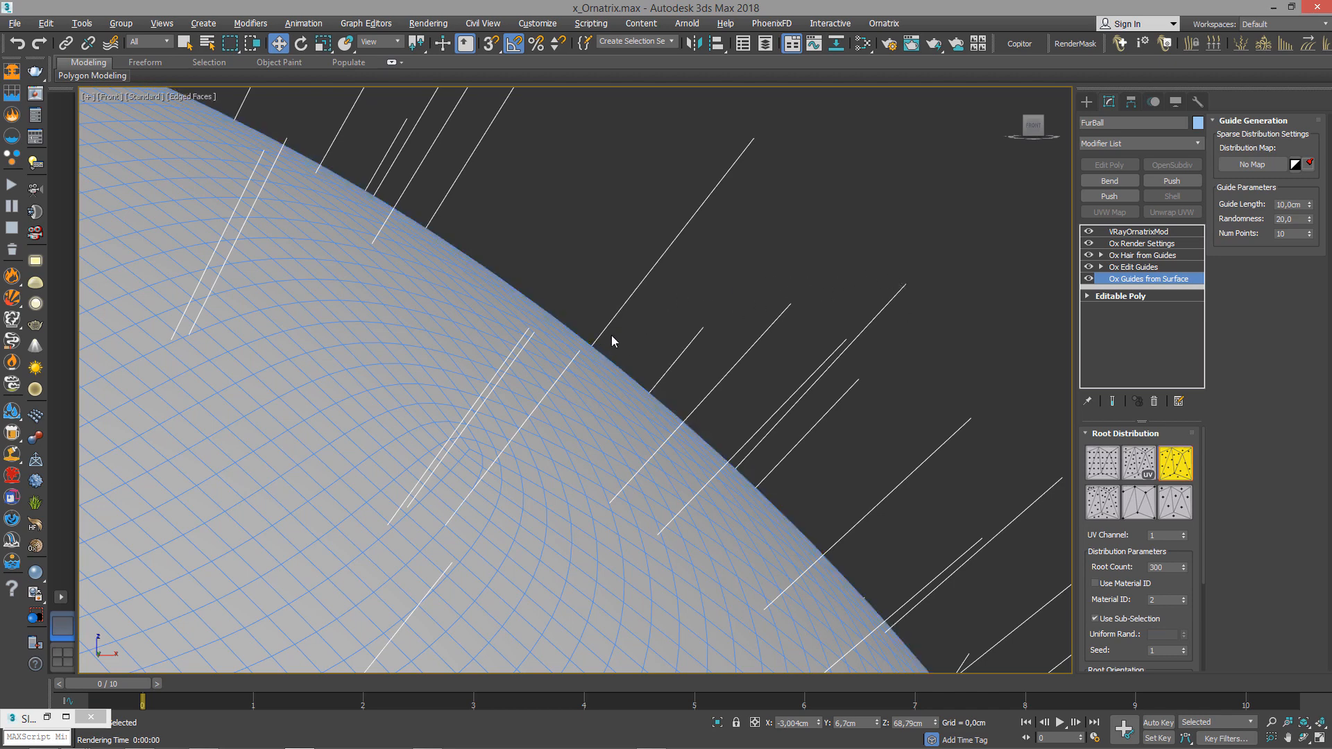
pyautogui.scroll(-10, 885, 276)
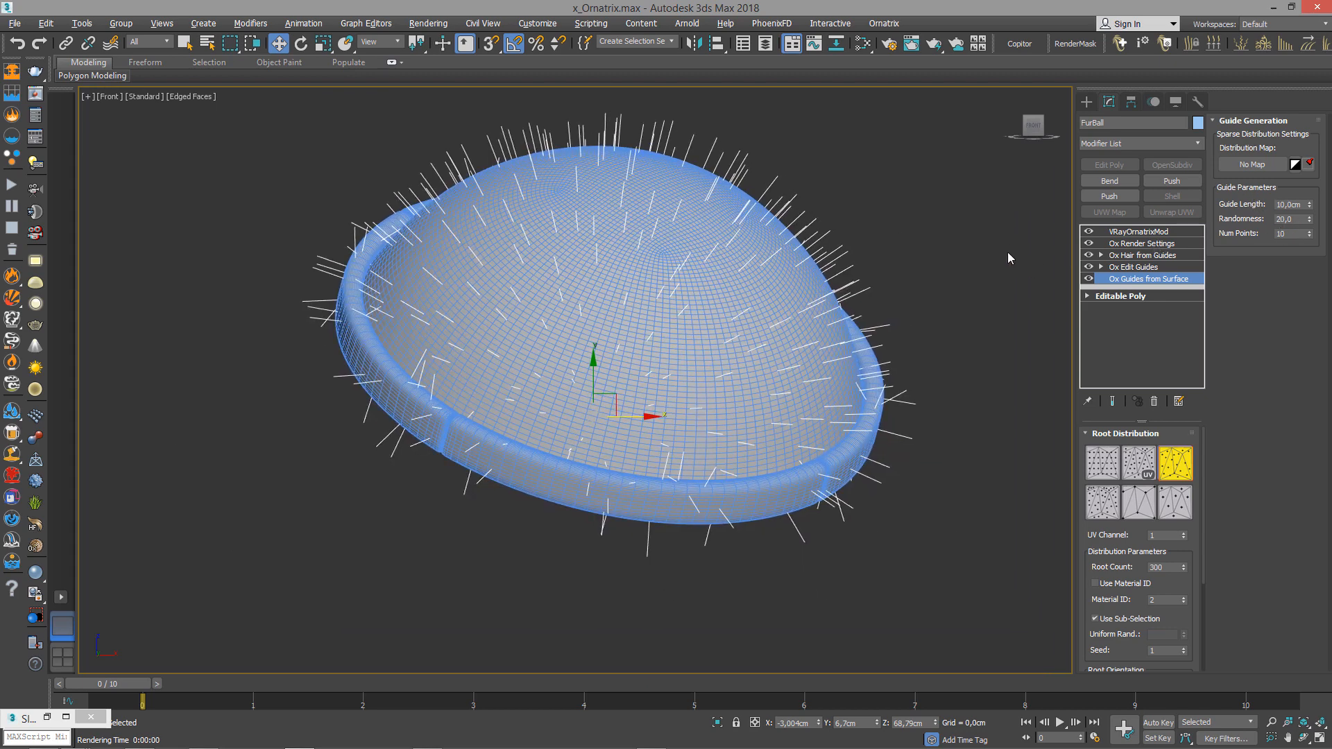
pyautogui.moveTo(872, 267); pyautogui.dragTo(856, 285, button='middle')
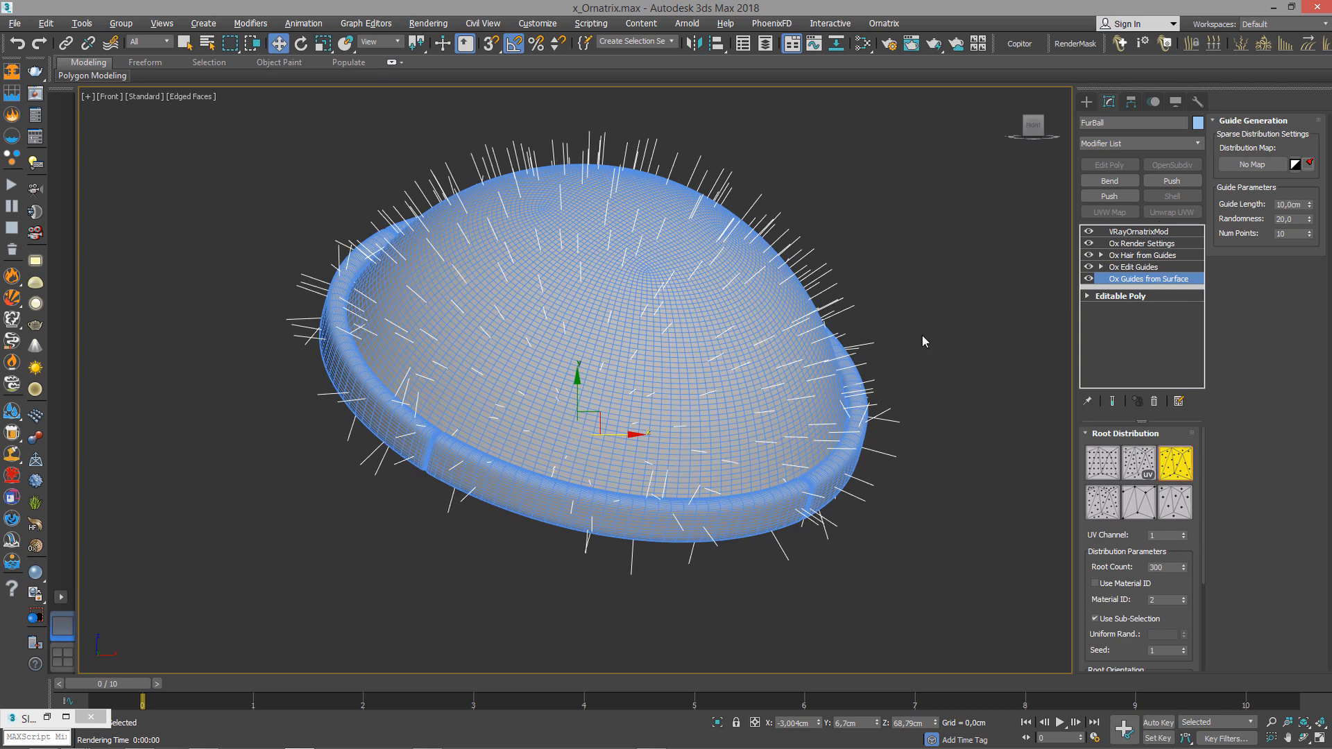
pyautogui.scroll(4, 898, 347)
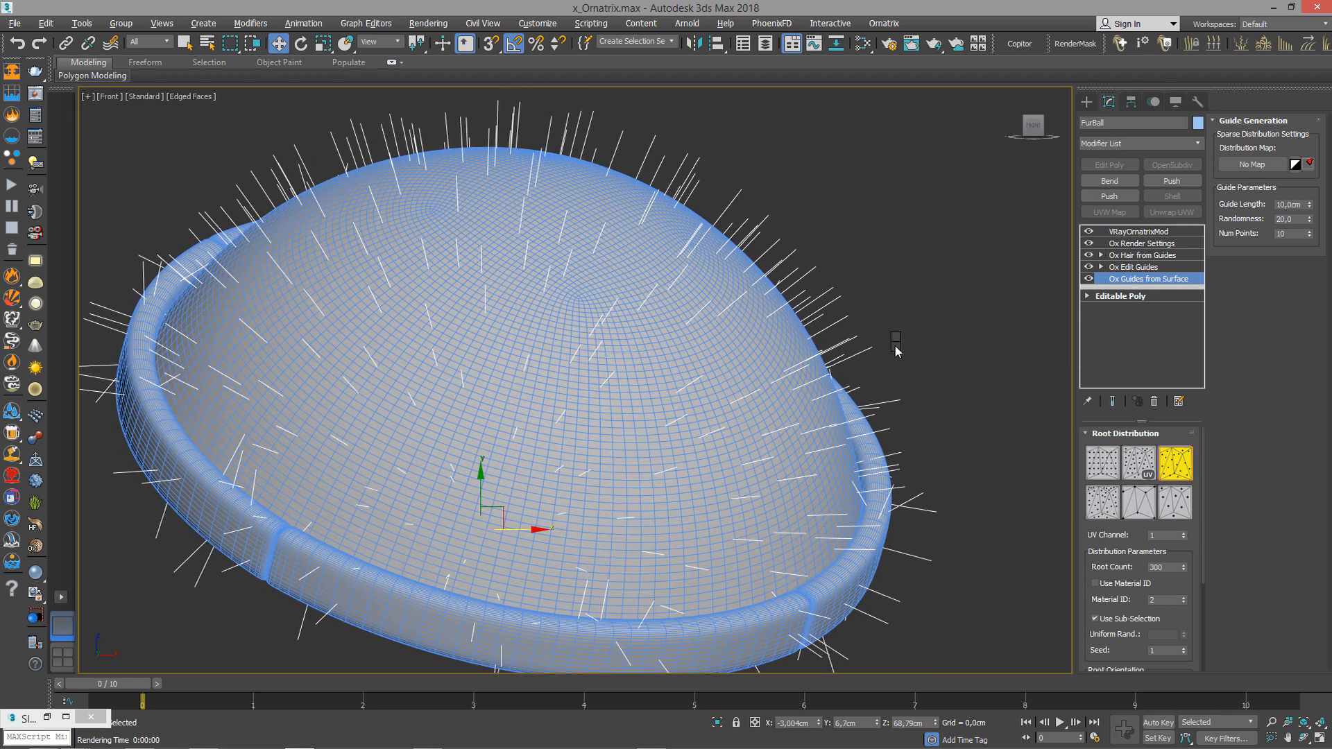
pyautogui.scroll(-3, 901, 339)
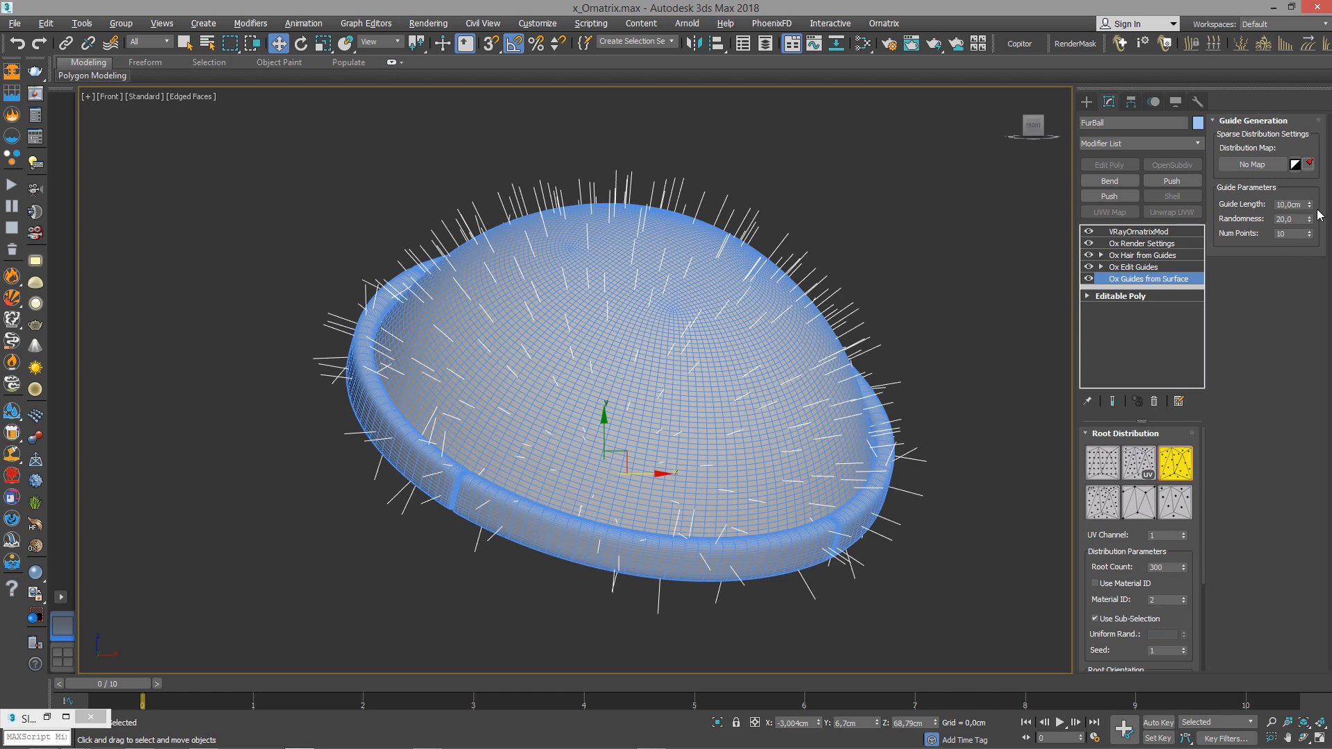
pyautogui.moveTo(804, 373); pyautogui.dragTo(808, 335, button='middle')
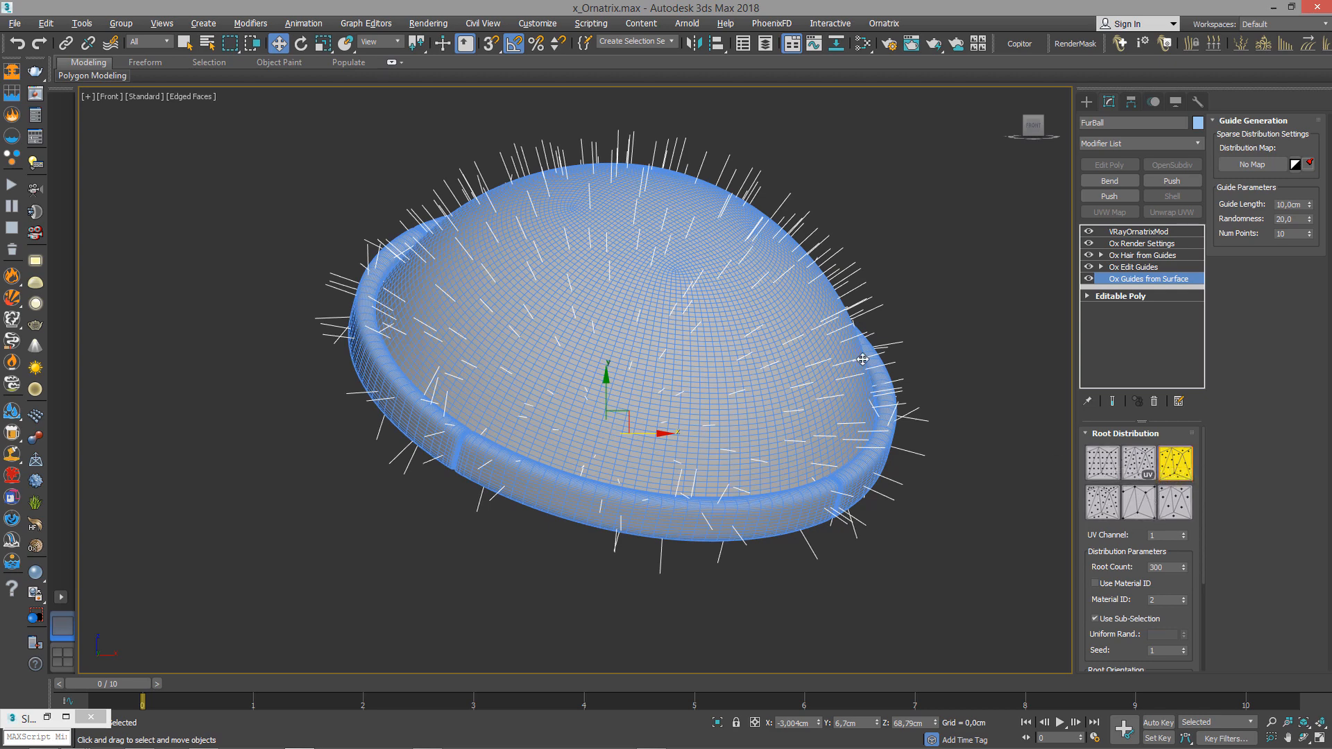
# Try the other root distribution types in the Ox Guides from Surface modifier and return to Random (Area-based) Distribution.
pyautogui.moveTo(863, 358); pyautogui.dragTo(854, 382, button='middle')
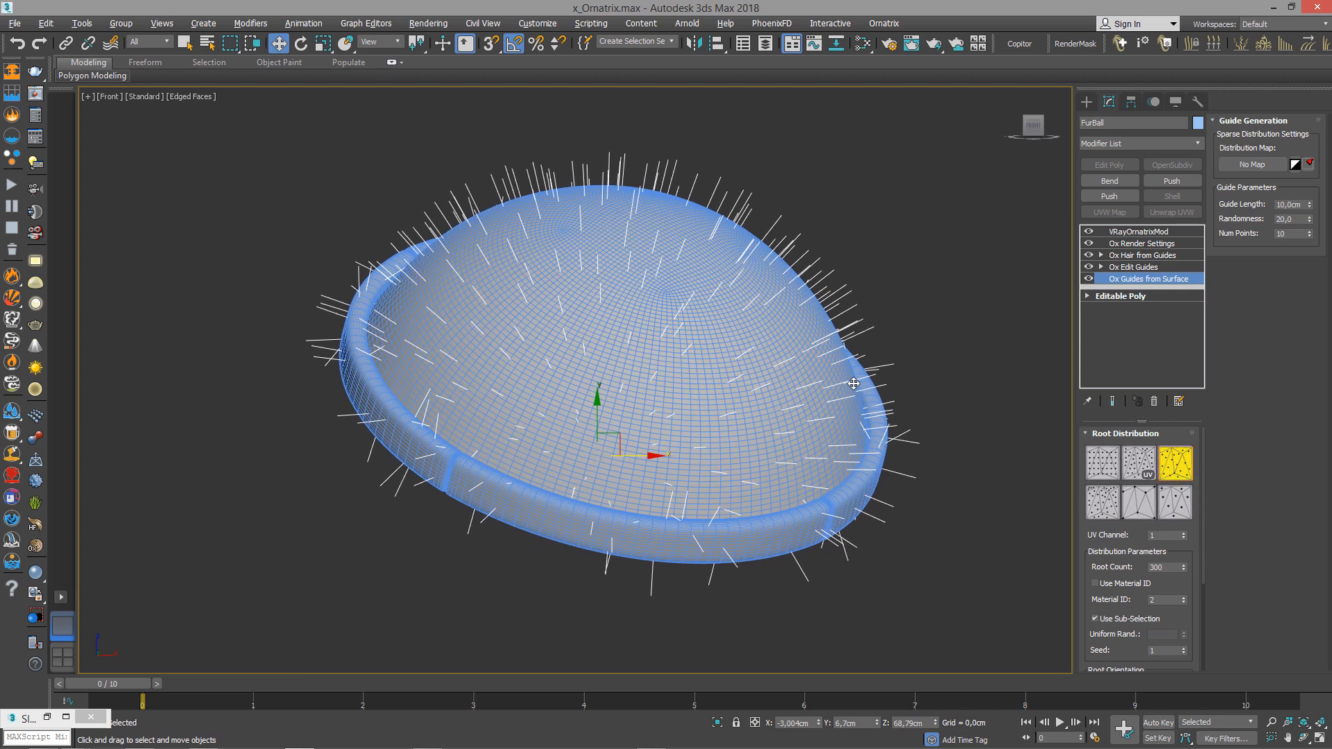
pyautogui.click(1142, 470)
pyautogui.click(1103, 463)
pyautogui.click(1102, 502)
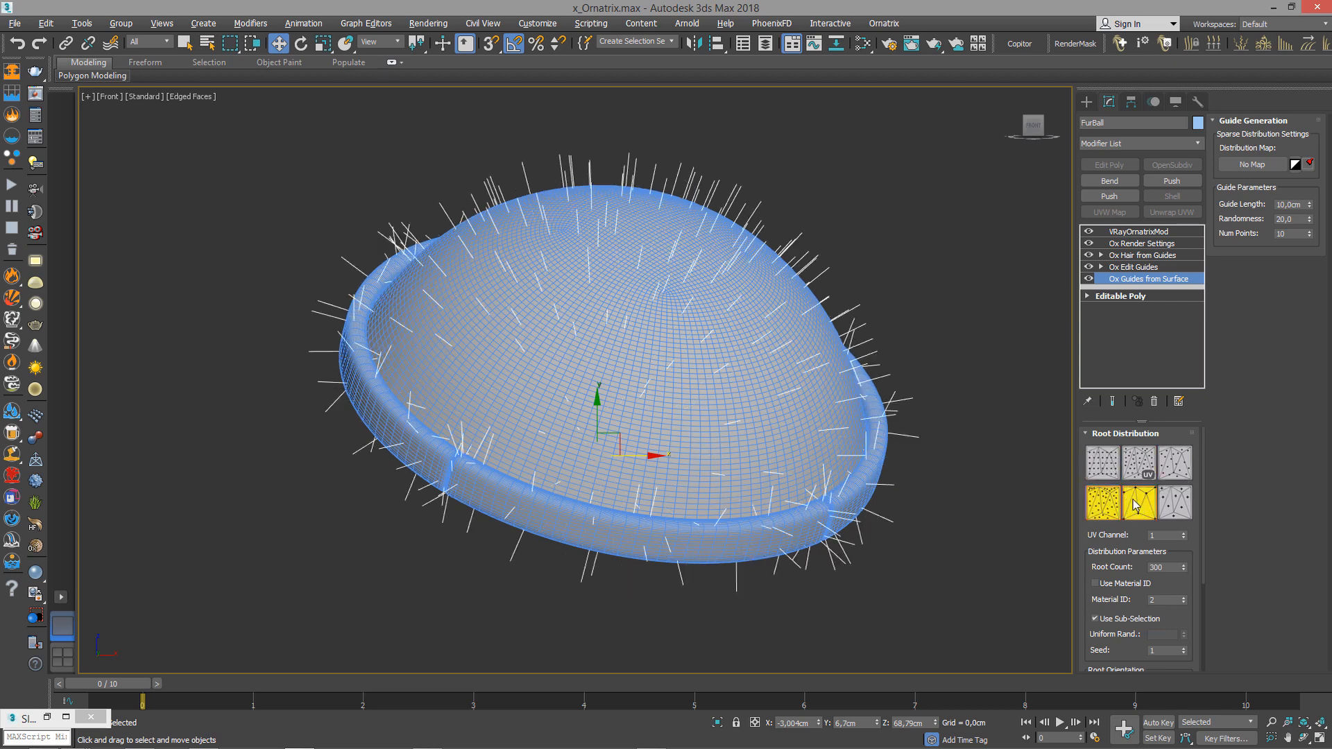
pyautogui.click(1138, 502)
pyautogui.click(1104, 503)
pyautogui.click(1103, 463)
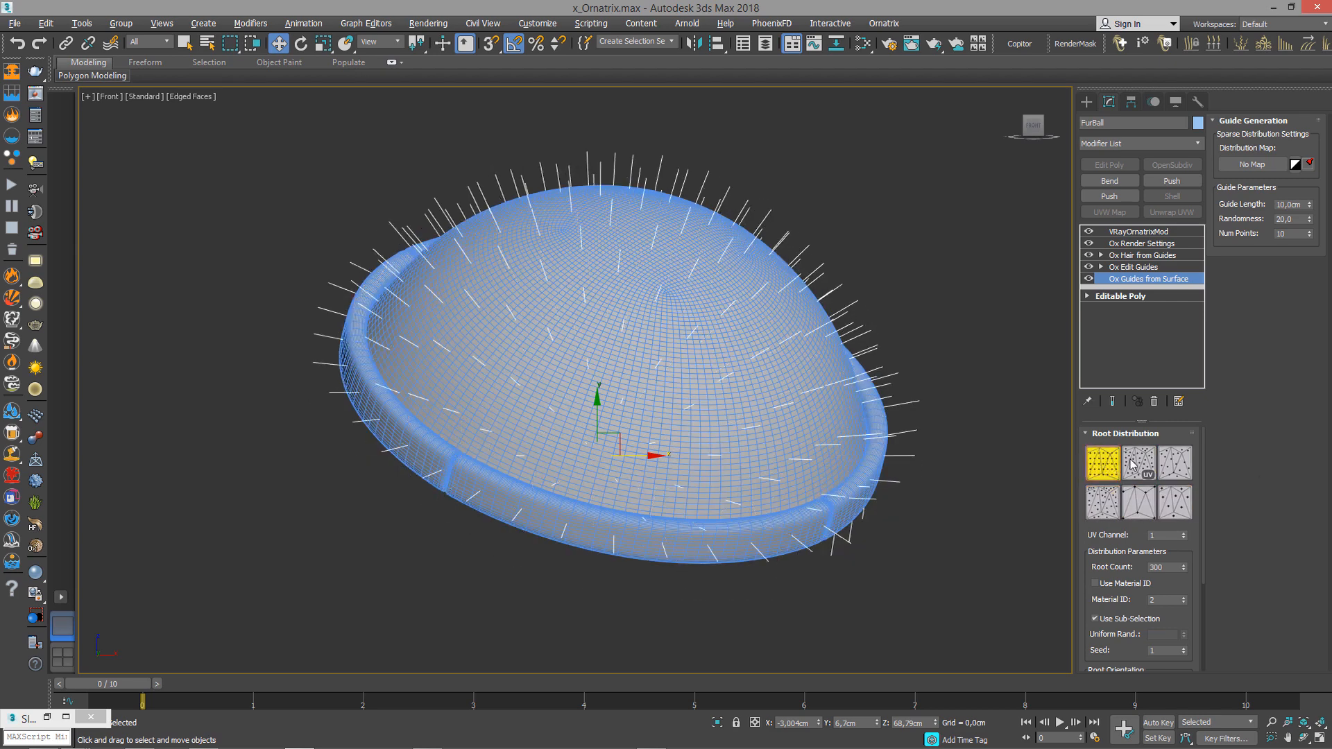
pyautogui.click(1138, 463)
pyautogui.click(1175, 465)
# Compare the UV-based random root distribution with Random (Area-based) by switching between them, ending on Random (Area-based).
pyautogui.scroll(3, 777, 383)
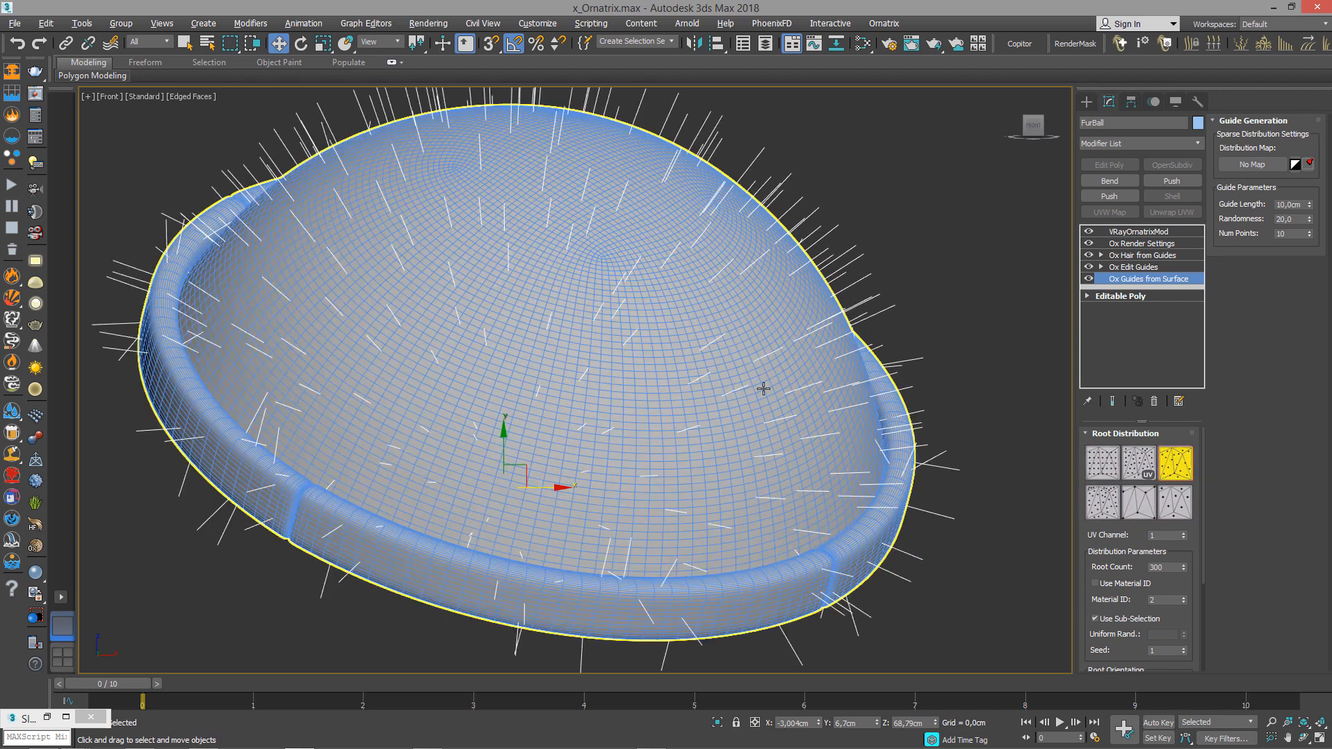
pyautogui.rightClick(763, 389)
pyautogui.click(774, 401)
pyautogui.scroll(-3, 771, 402)
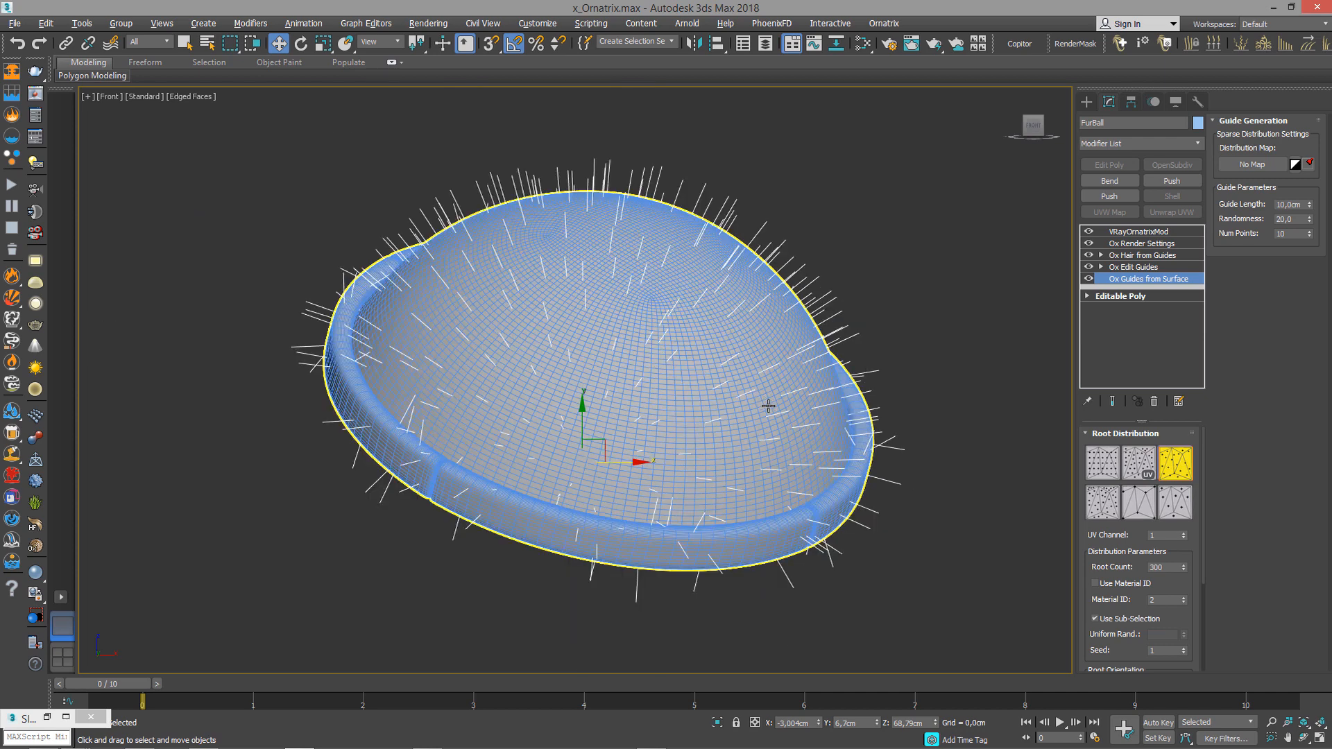
pyautogui.click(1138, 471)
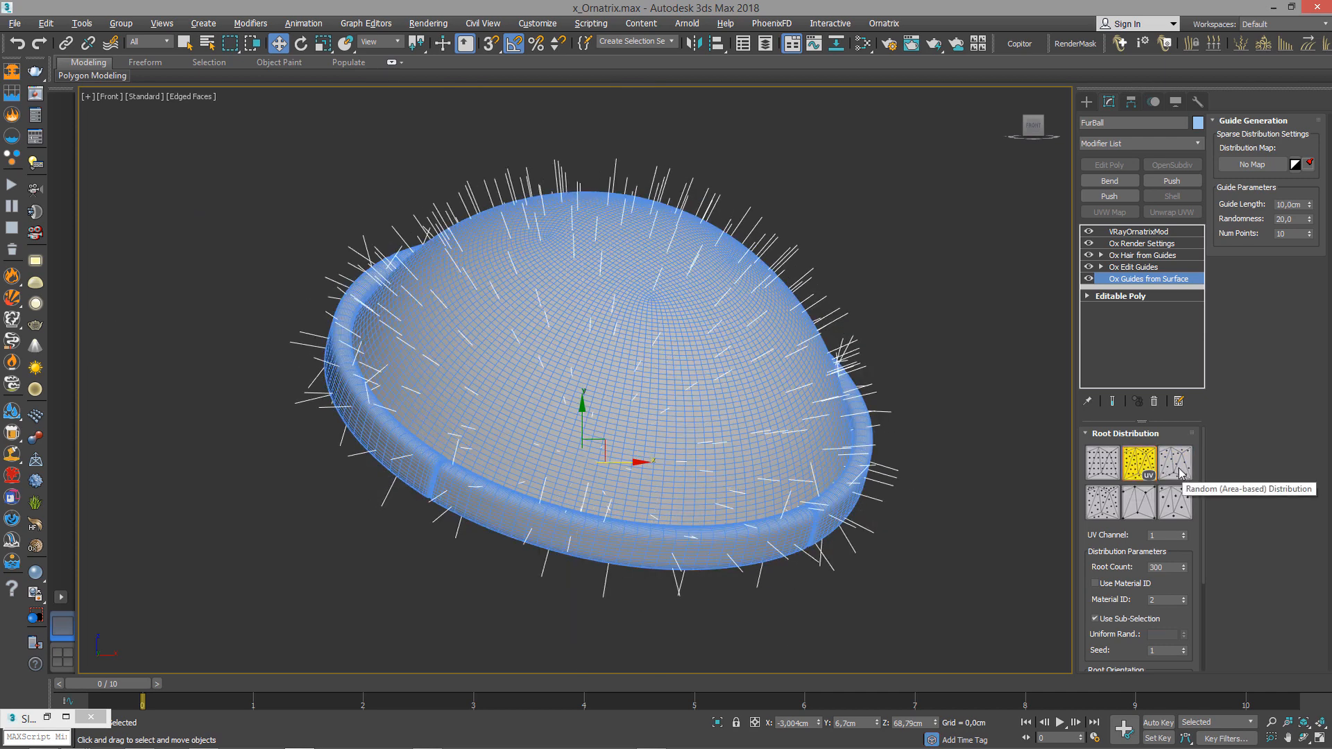
pyautogui.click(1174, 470)
pyautogui.click(1141, 468)
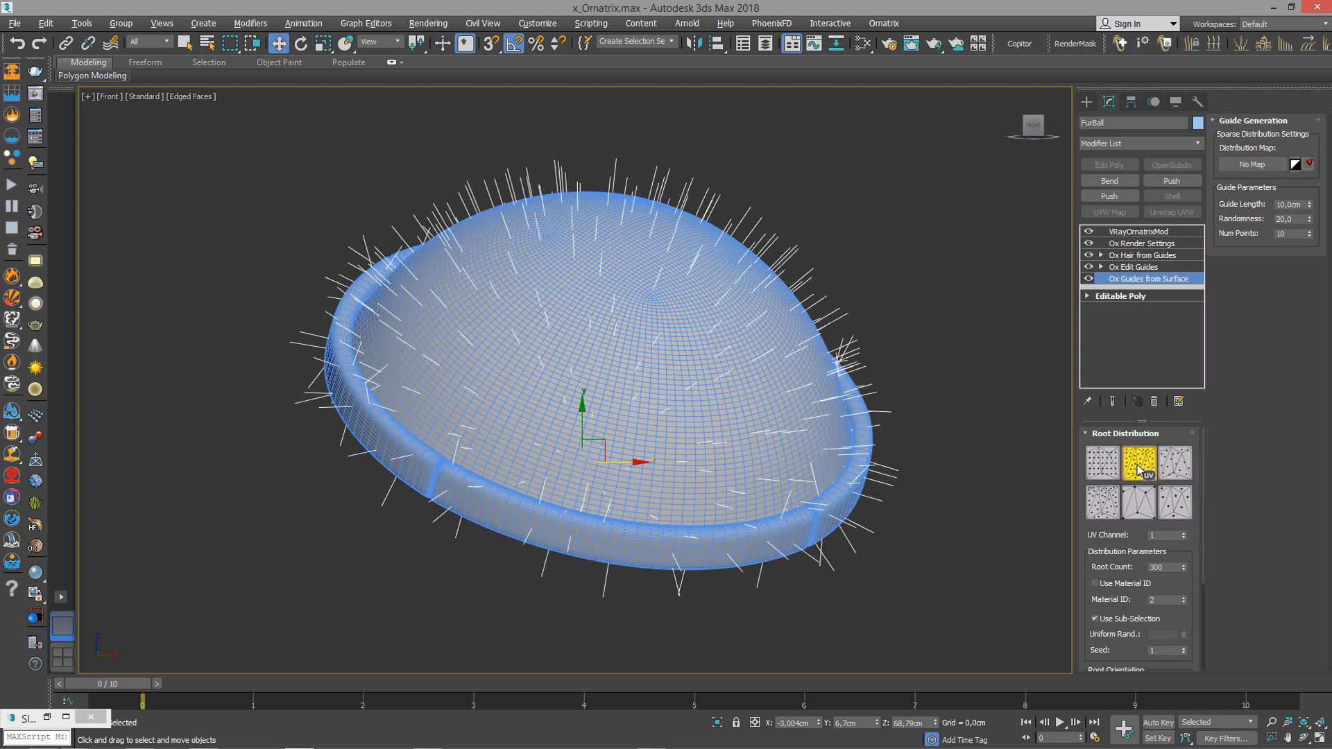
pyautogui.click(1174, 468)
pyautogui.click(1142, 468)
pyautogui.click(1173, 468)
pyautogui.click(1141, 468)
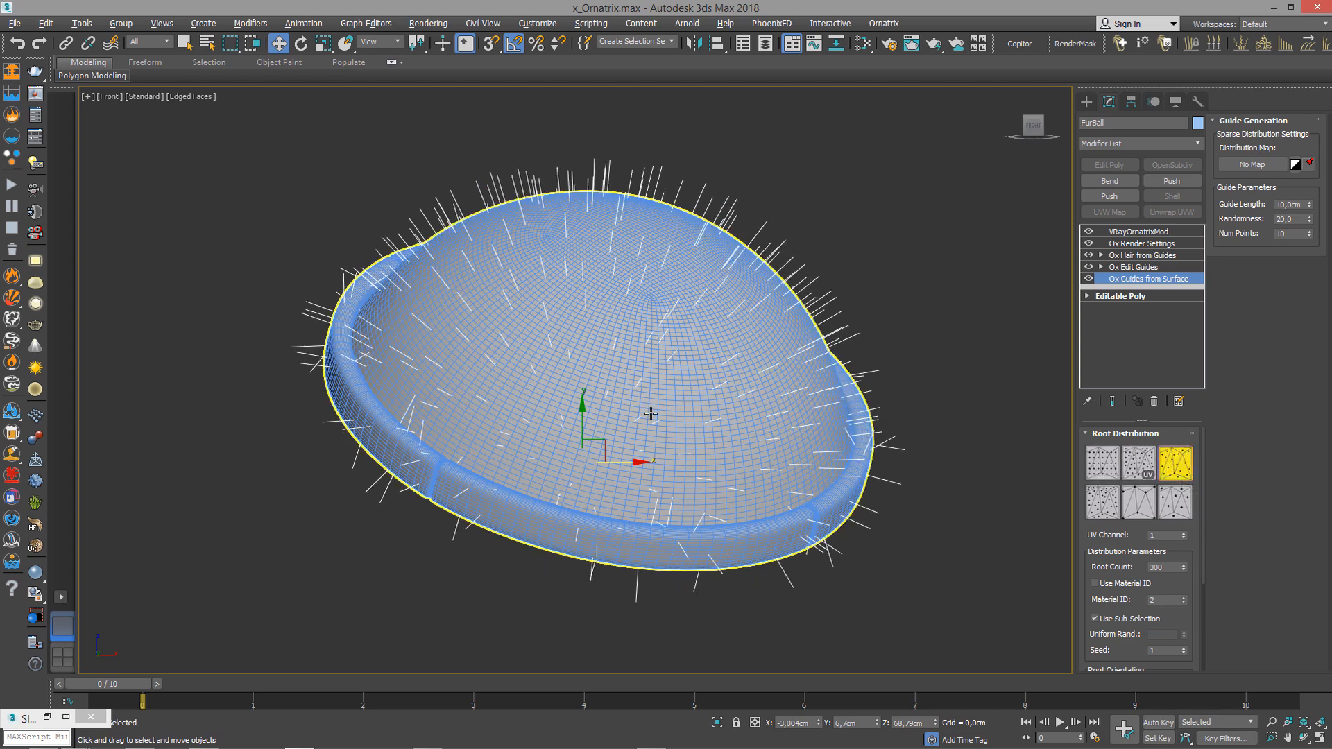
pyautogui.press('z')
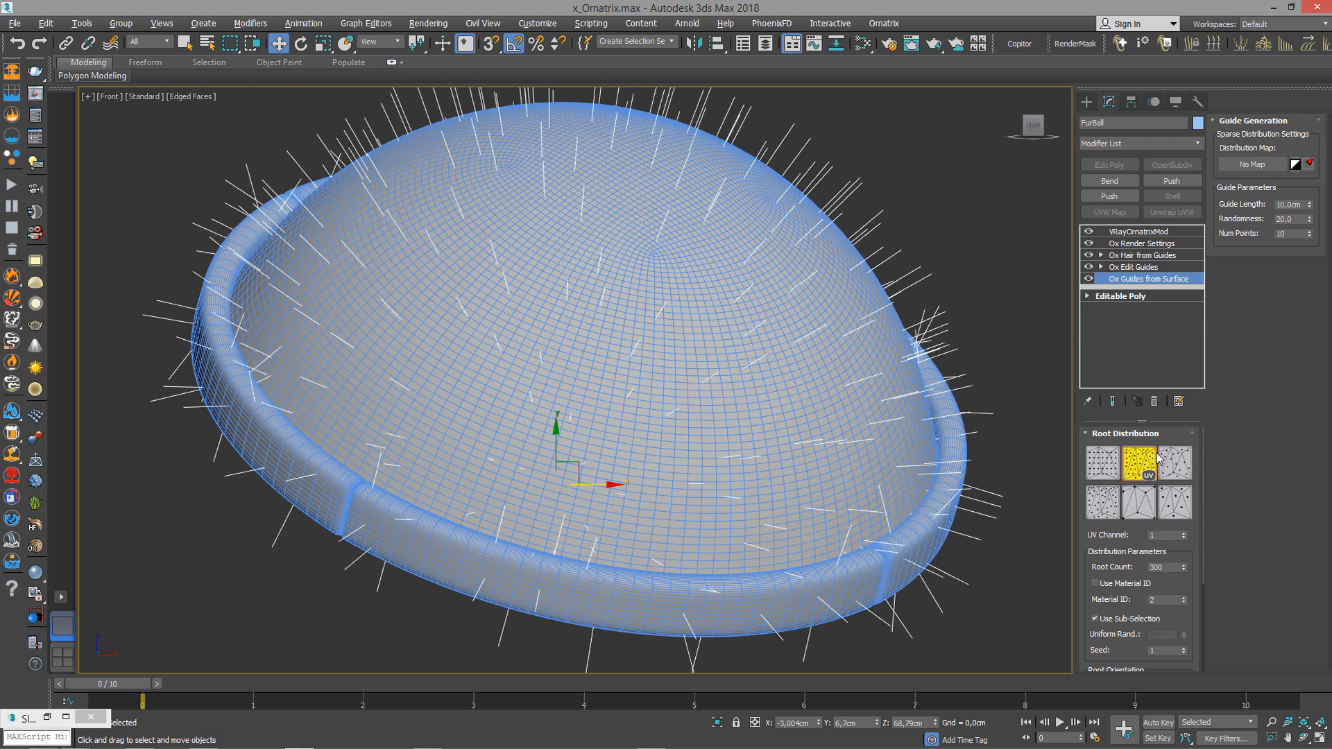
pyautogui.click(1178, 464)
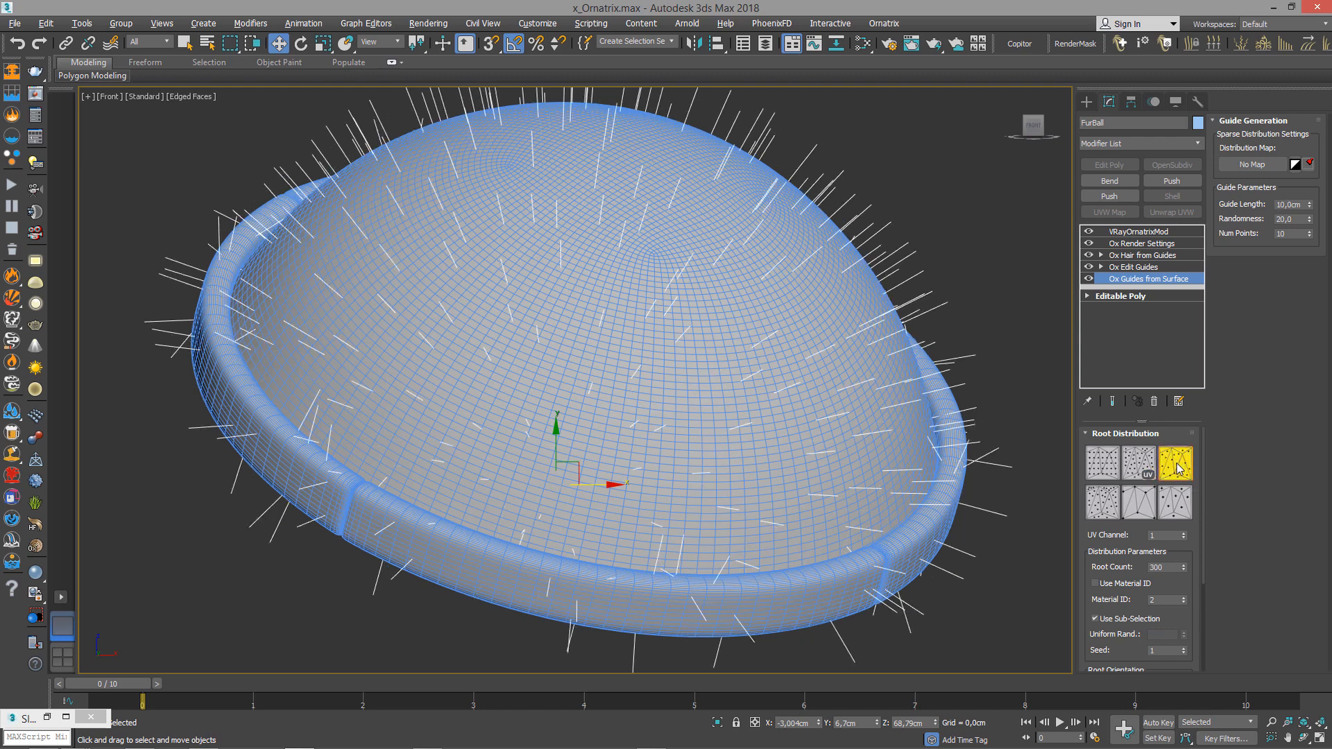
# Try the evenly spaced root distribution and Random (Per-face) Distribution, inspecting the guide placement around the dome for each.
pyautogui.click(1109, 465)
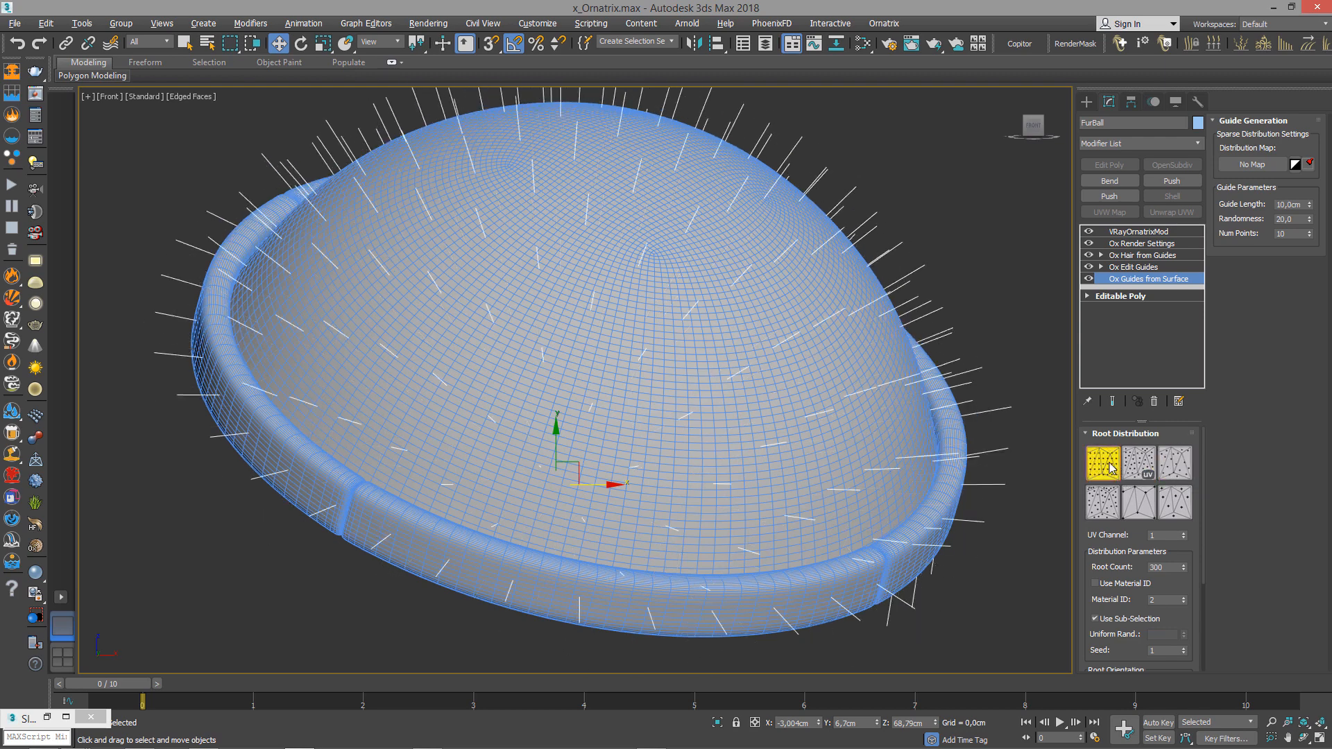
pyautogui.keyDown('alt'); pyautogui.moveTo(643, 330); pyautogui.dragTo(465, 339, button='middle'); pyautogui.keyUp('alt')
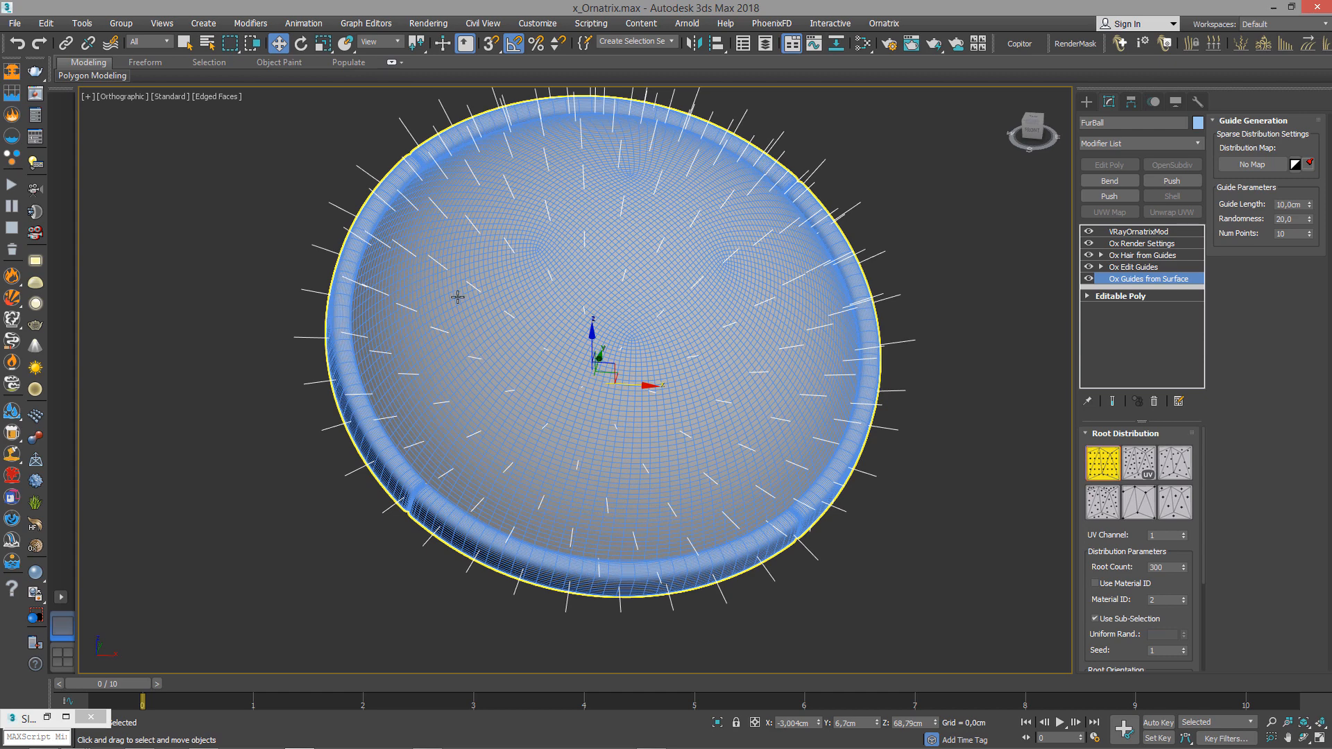
pyautogui.keyDown('alt'); pyautogui.moveTo(789, 207); pyautogui.dragTo(967, 497, button='middle'); pyautogui.keyUp('alt')
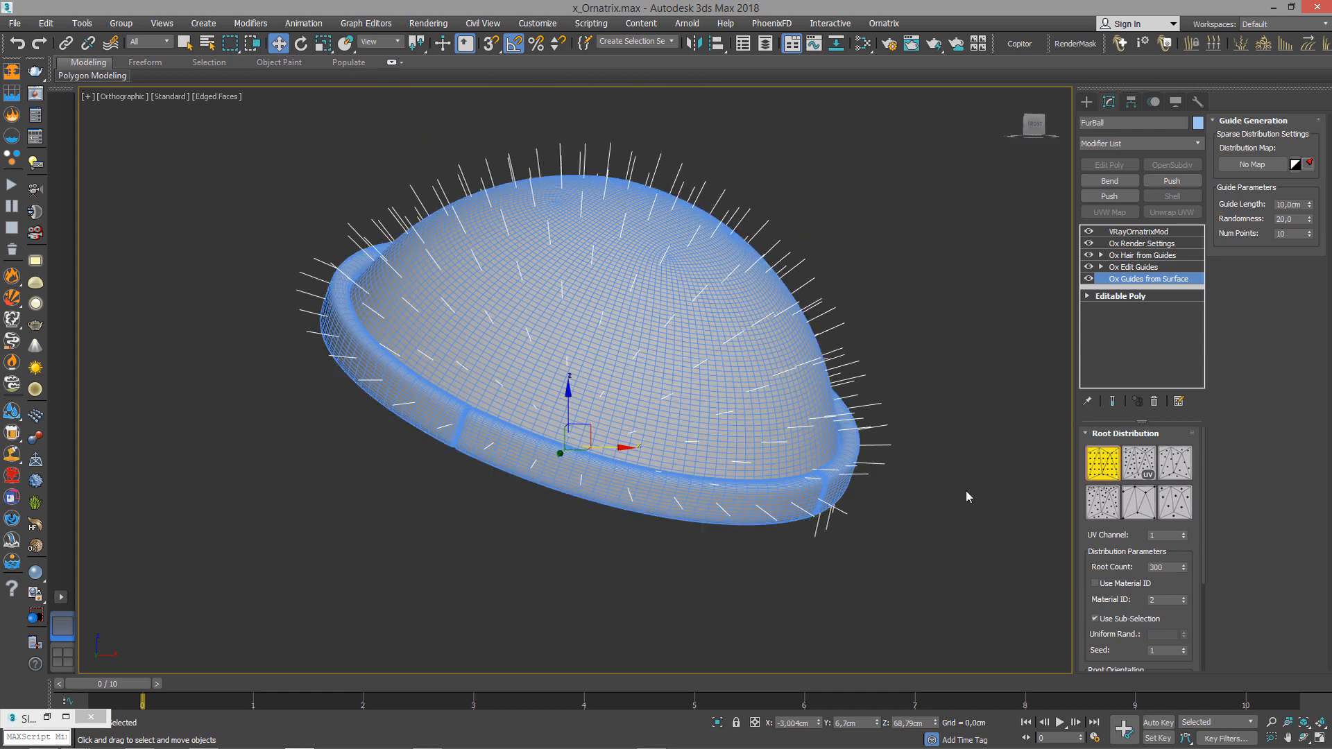
pyautogui.click(1102, 502)
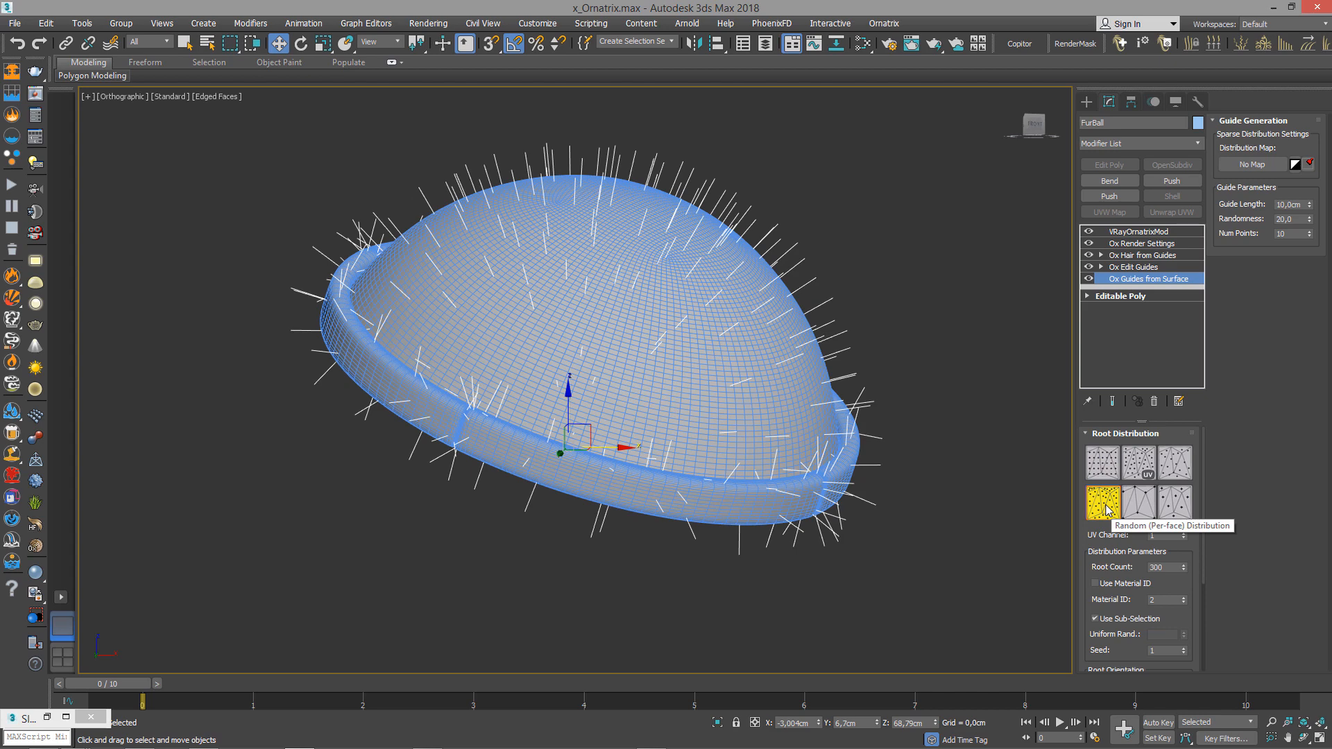
pyautogui.keyDown('alt'); pyautogui.moveTo(739, 376); pyautogui.dragTo(729, 437, button='middle'); pyautogui.keyUp('alt')
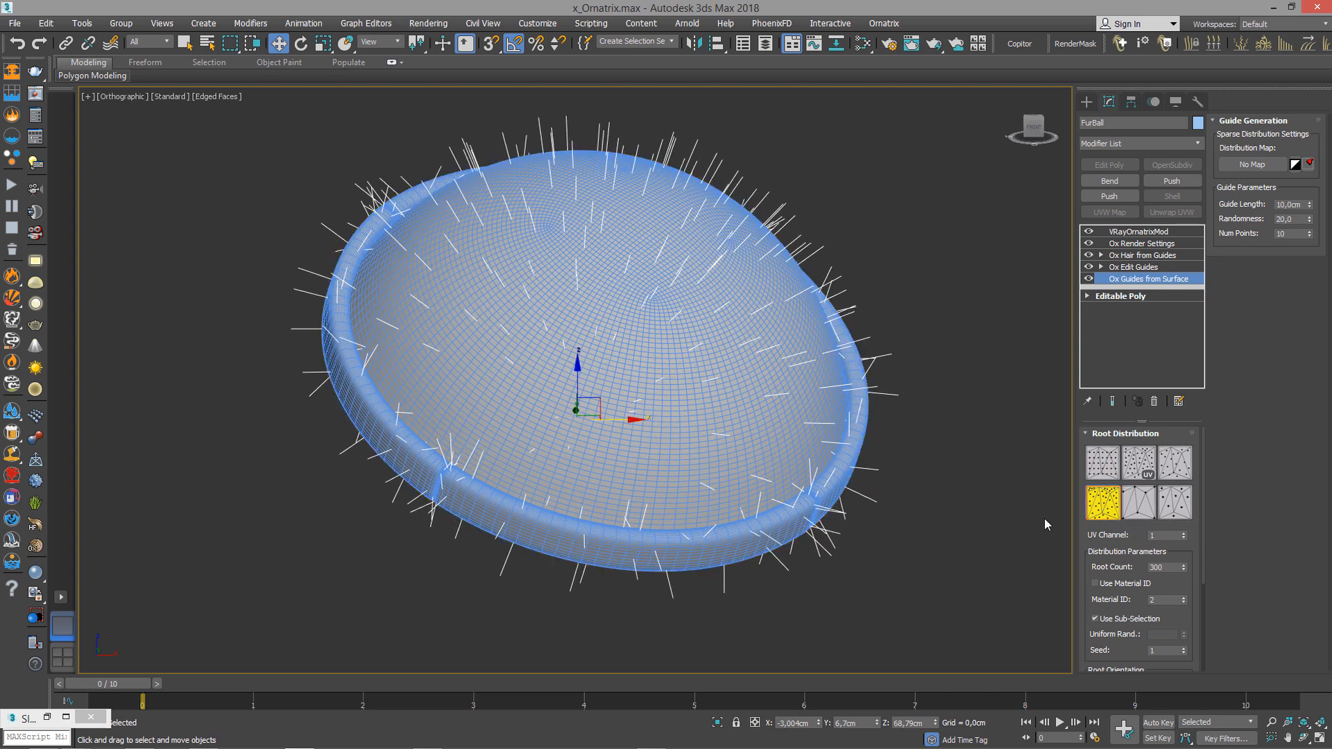
# Try the root distribution that grows guides from the mesh vertices and inspect the guides on the dome and rim.
pyautogui.click(1139, 503)
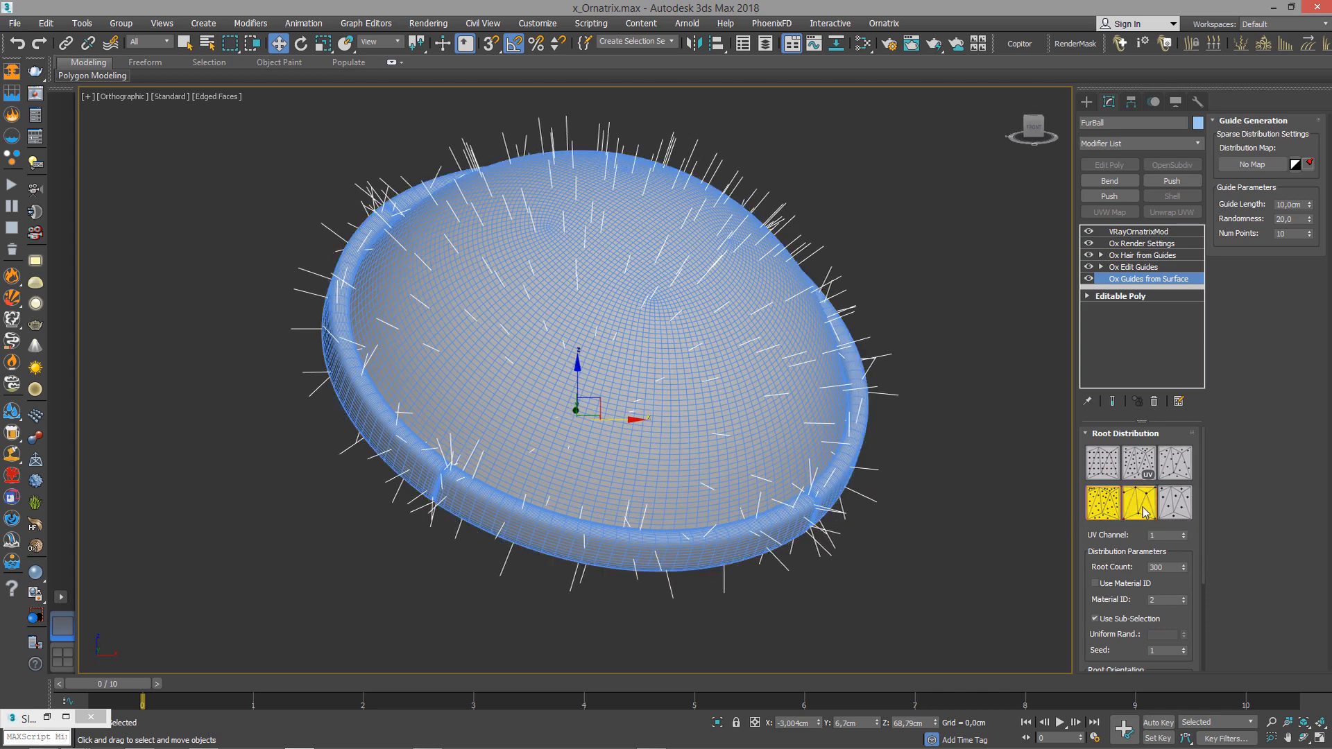
pyautogui.keyDown('alt'); pyautogui.moveTo(604, 374); pyautogui.dragTo(626, 412, button='middle'); pyautogui.keyUp('alt')
pyautogui.scroll(5, 626, 412)
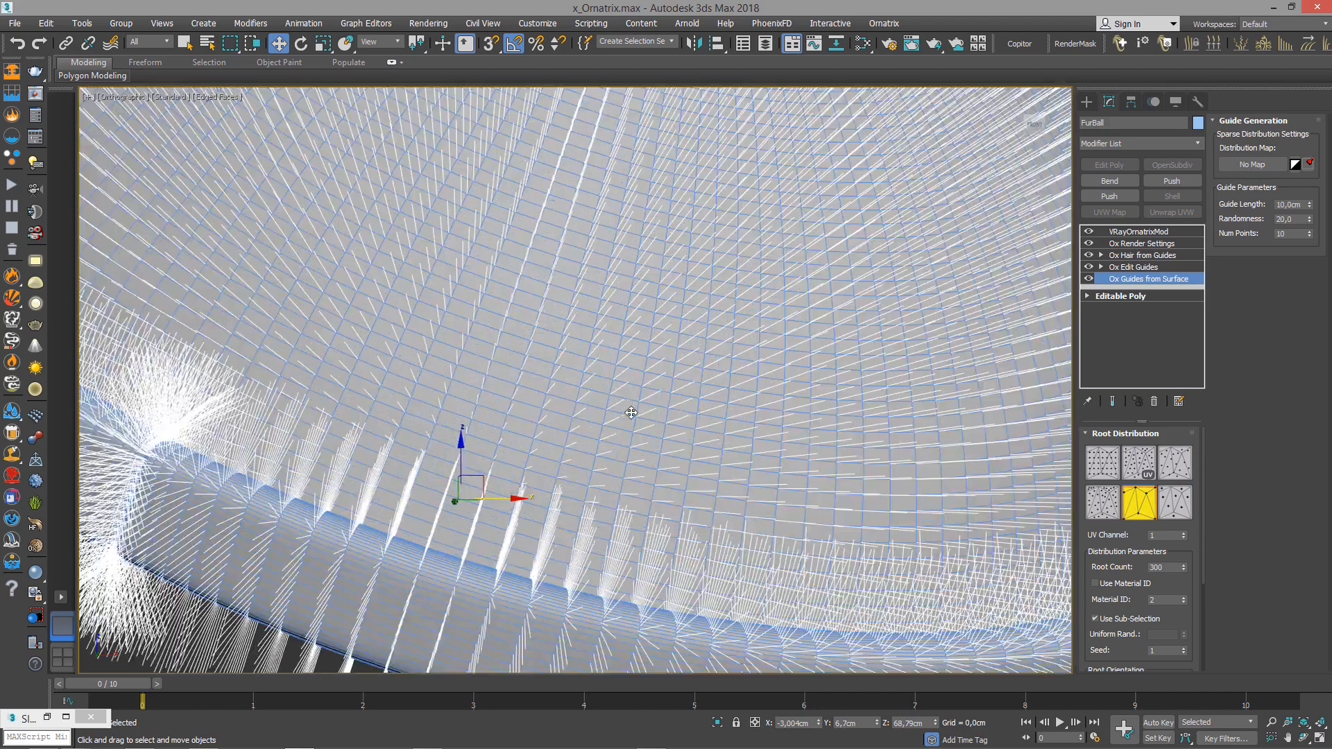
pyautogui.scroll(-5, 651, 388)
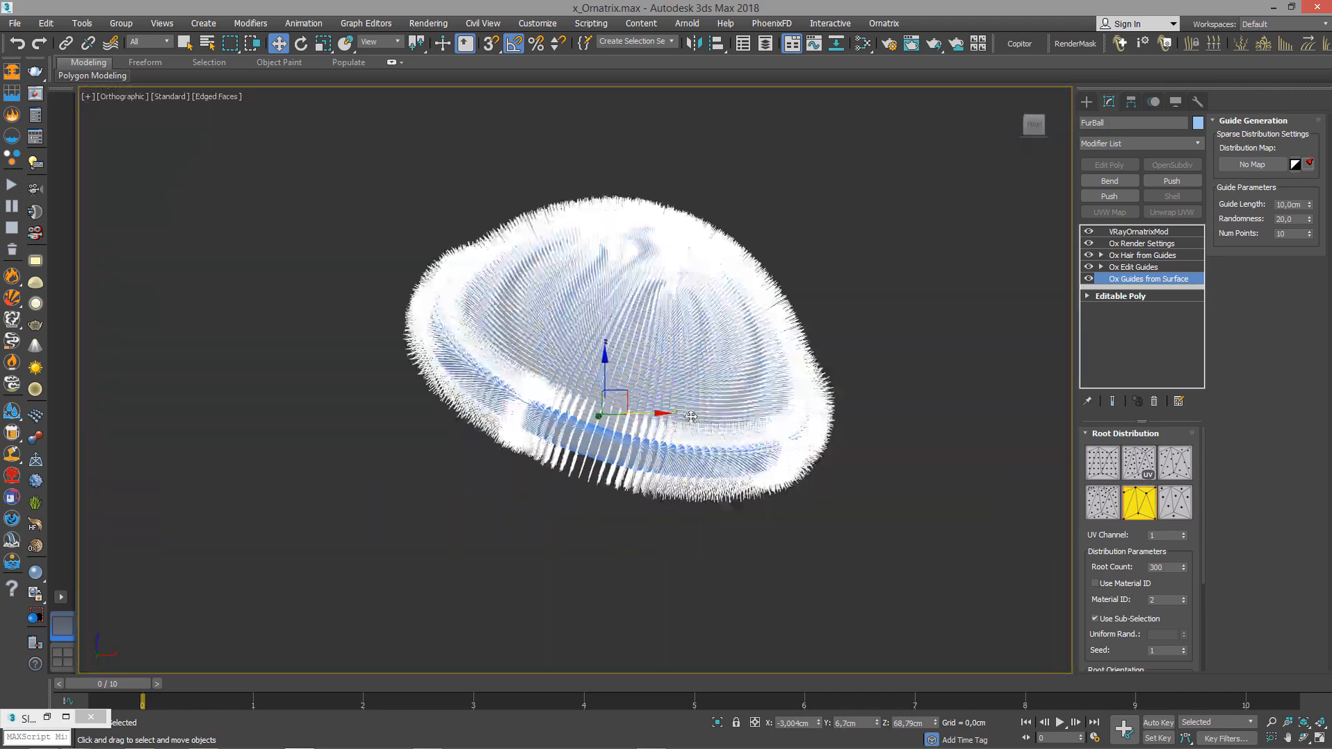
pyautogui.scroll(2, 621, 396)
pyautogui.moveTo(651, 389)
pyautogui.keyDown('alt'); pyautogui.mouseDown(button='middle')
pyautogui.moveTo(621, 395)
pyautogui.moveTo(660, 383)
pyautogui.mouseUp(button='middle'); pyautogui.keyUp('alt')
pyautogui.scroll(4, 664, 384)
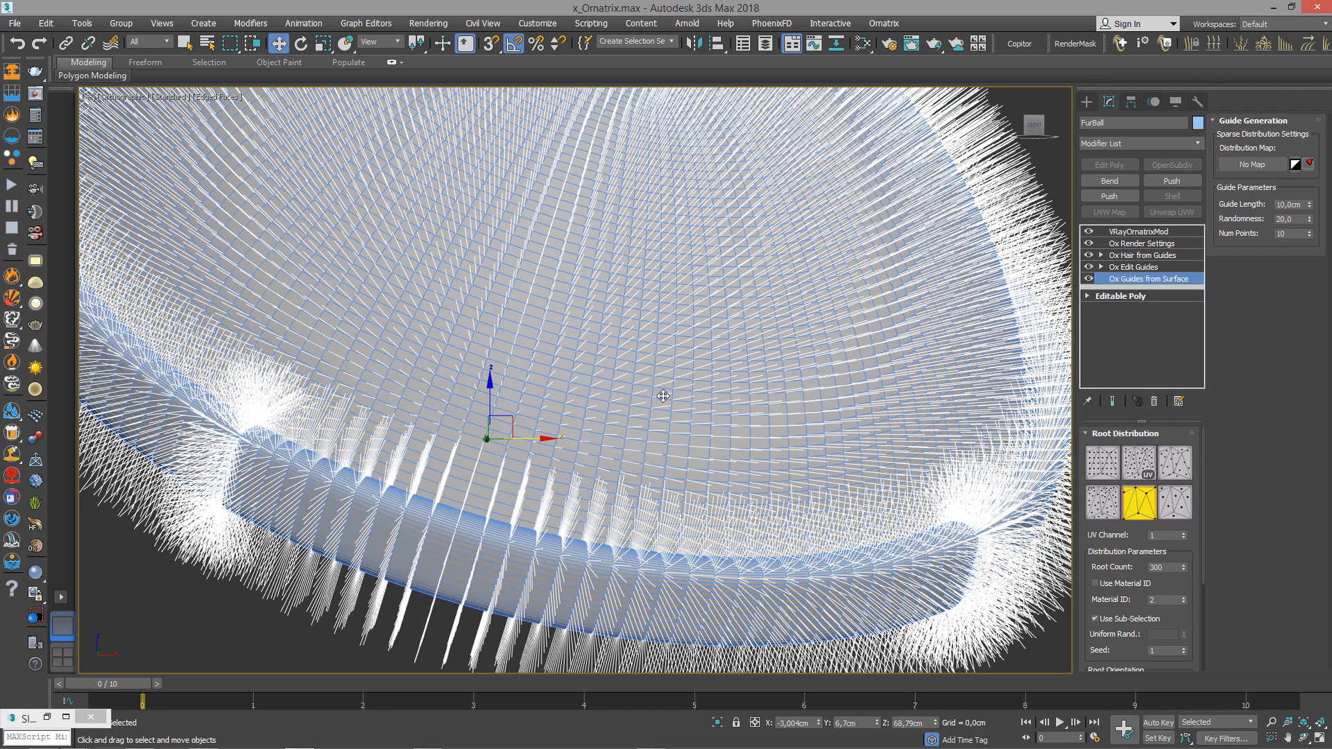
pyautogui.scroll(-5, 663, 395)
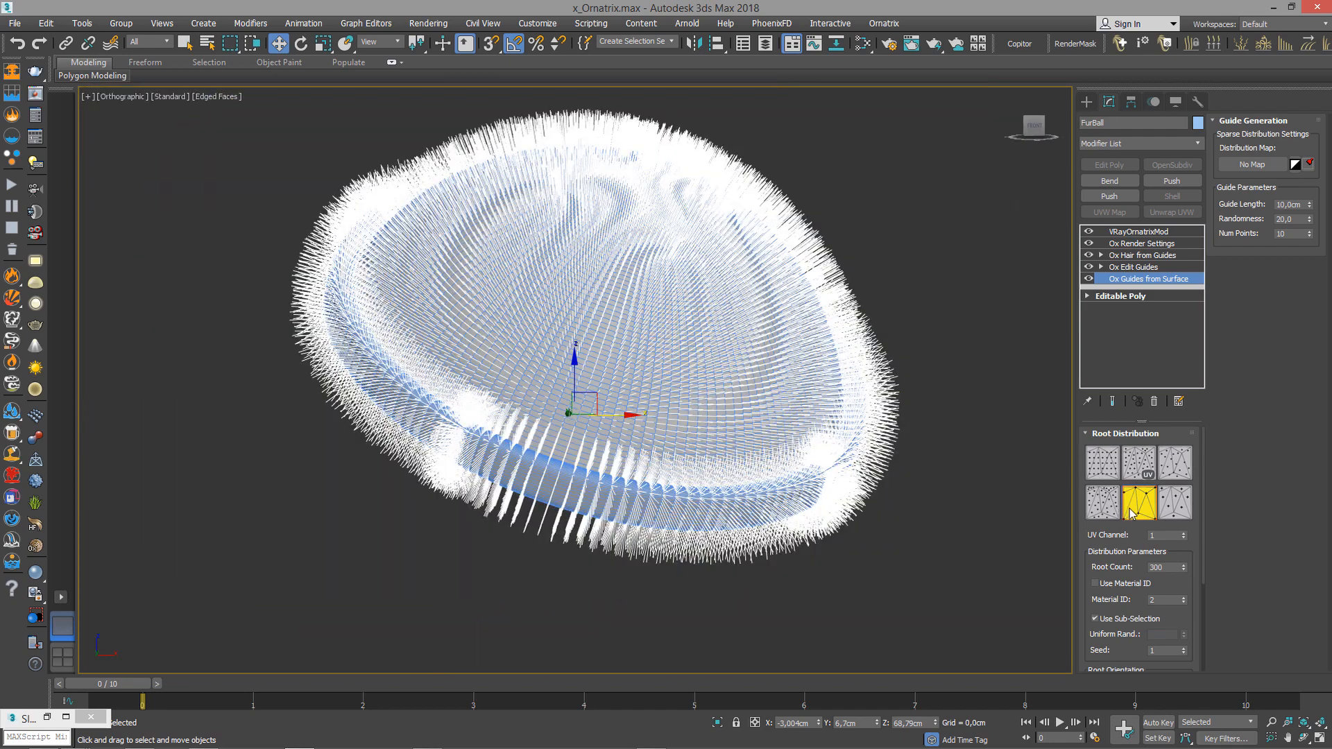
# Try the root distribution that places guides at the face centers and inspect their placement on the mesh close up.
pyautogui.click(1171, 505)
pyautogui.scroll(6, 559, 426)
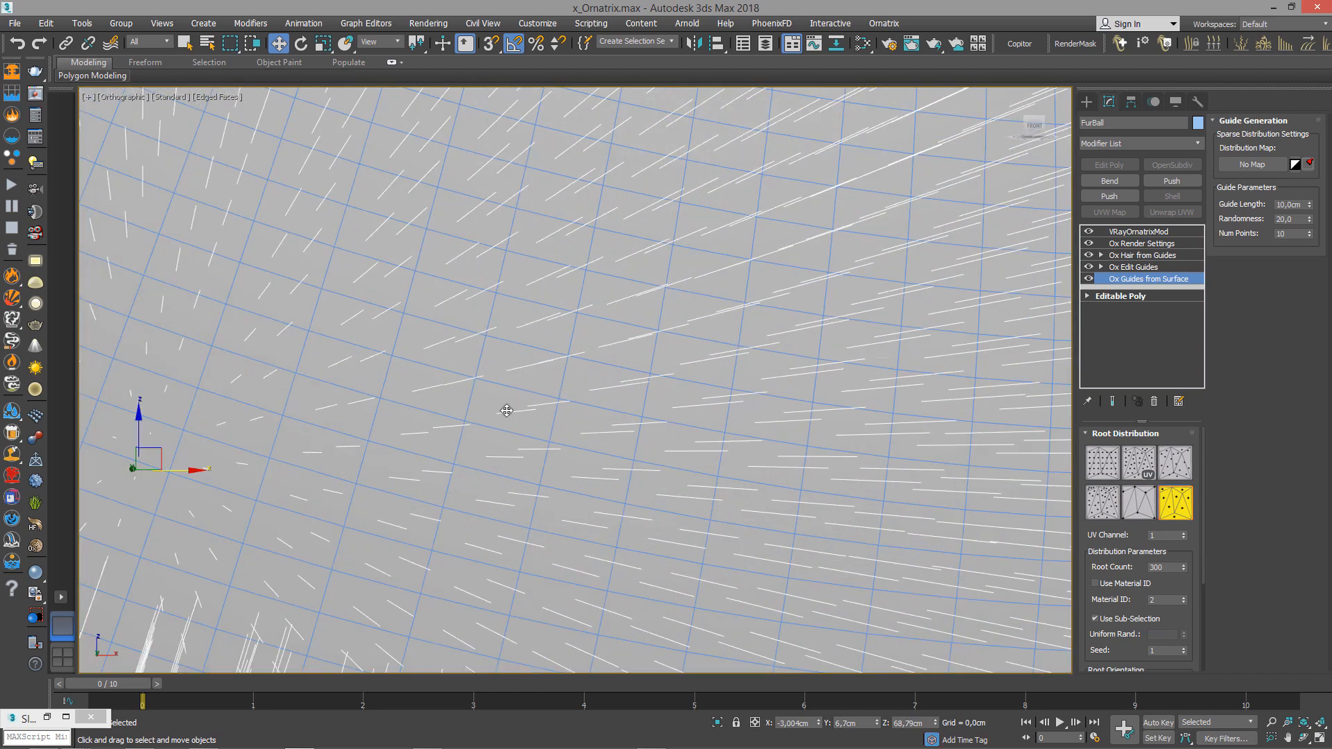
pyautogui.scroll(-10, 506, 410)
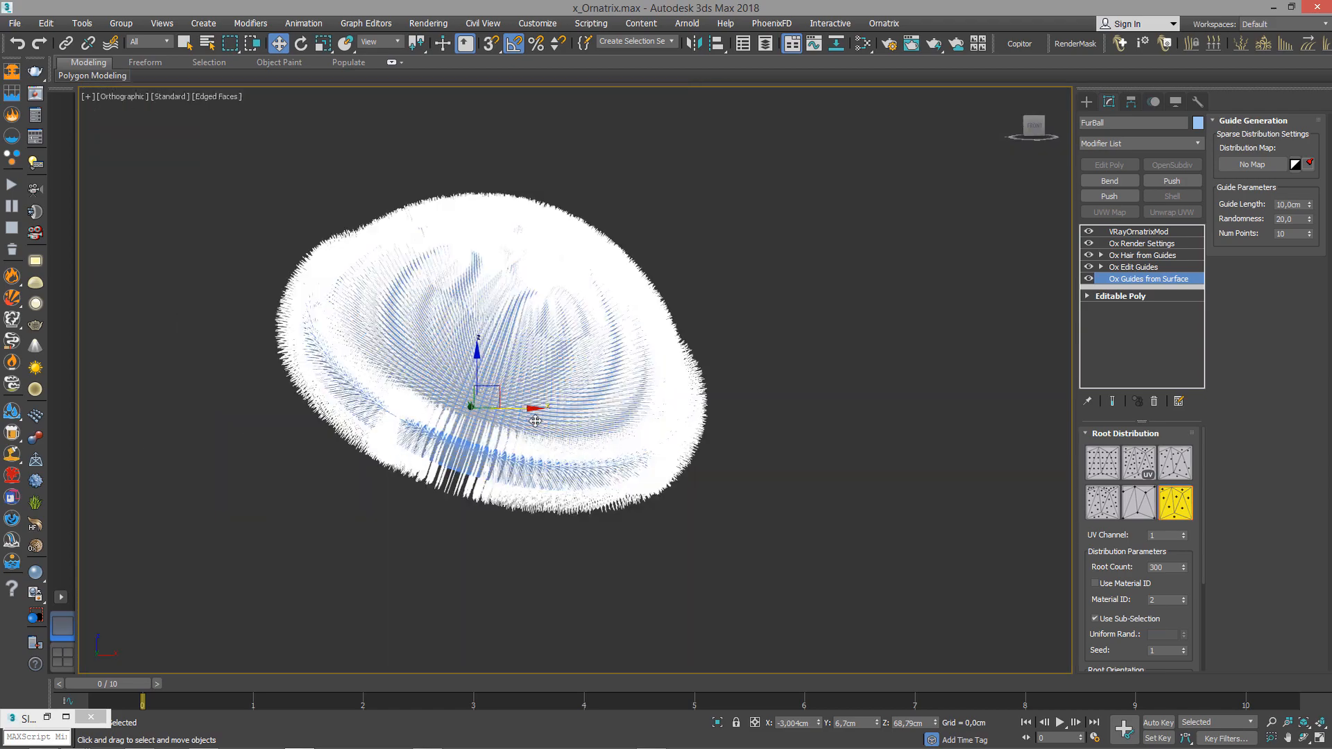
pyautogui.keyDown('alt'); pyautogui.moveTo(535, 421); pyautogui.dragTo(523, 401, button='middle'); pyautogui.keyUp('alt')
# Set the guides' root distribution back to Random (Area-based) and check their spread over the dome.
pyautogui.click(1150, 463)
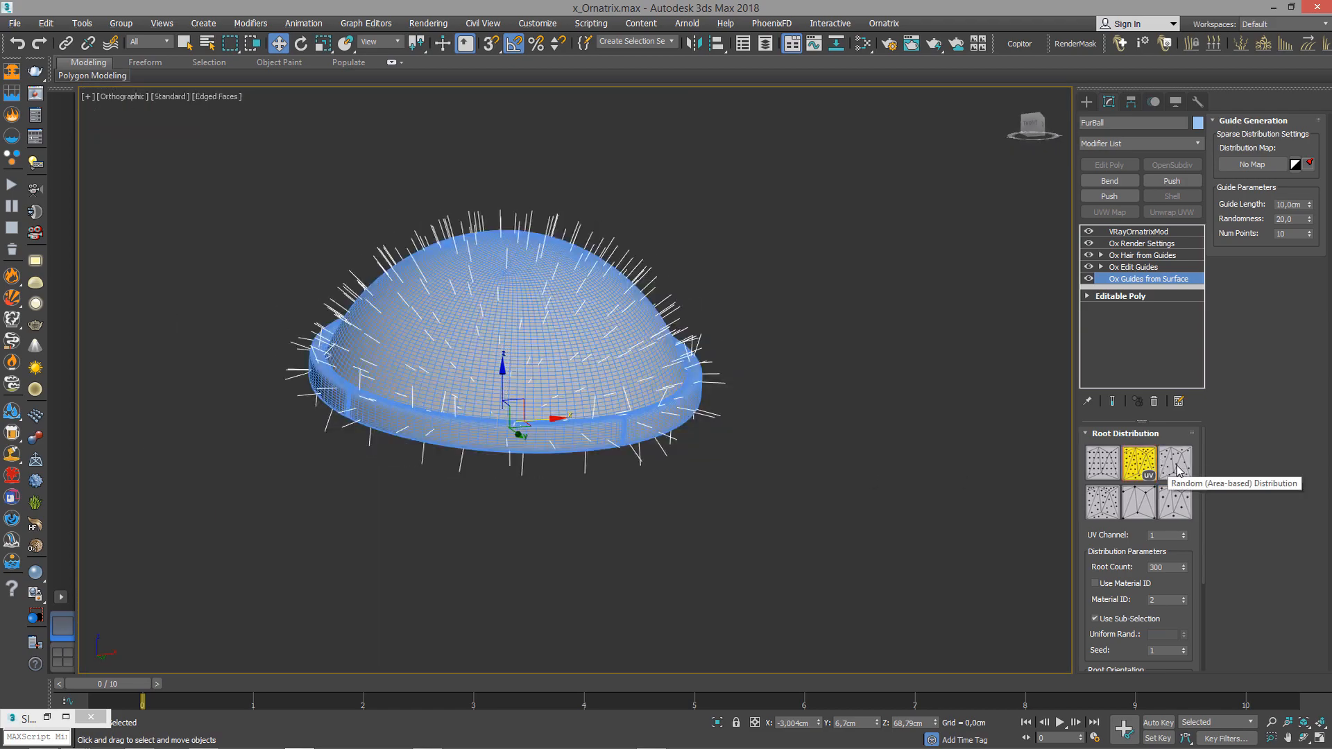
pyautogui.click(1177, 470)
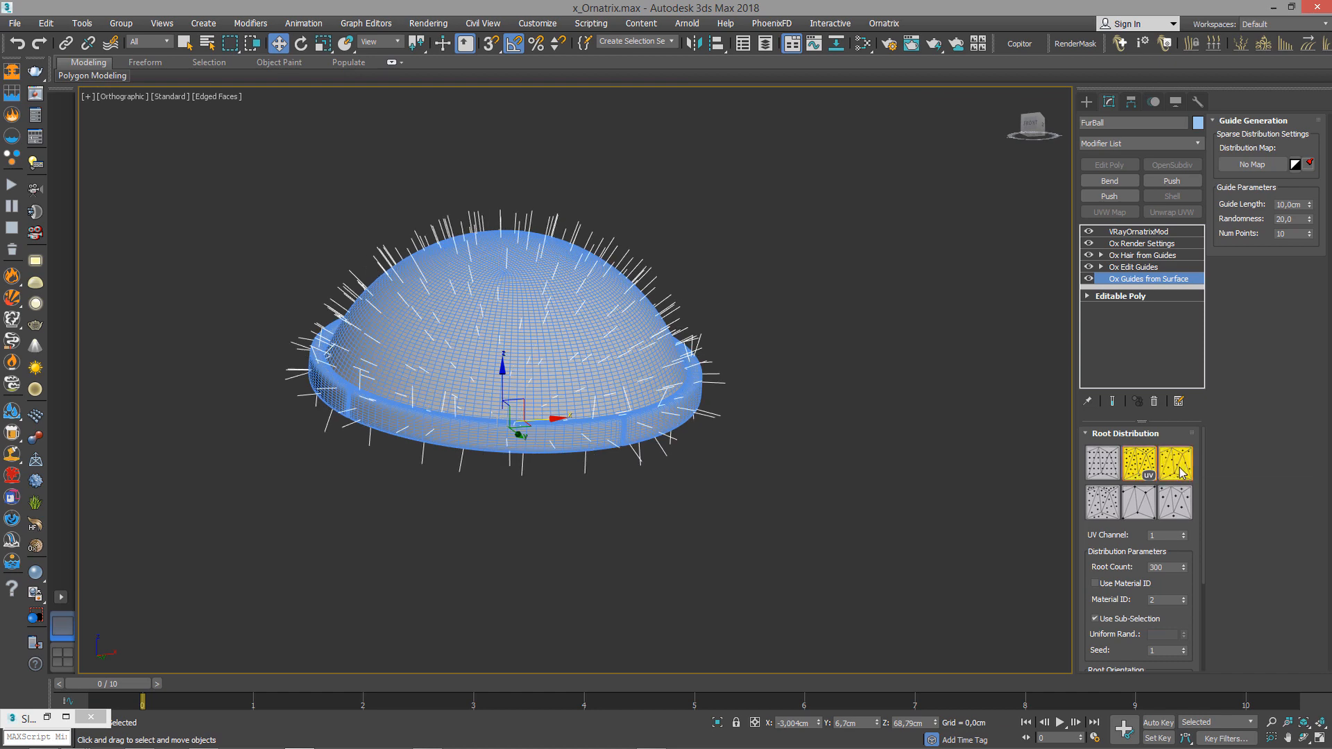
pyautogui.keyDown('alt'); pyautogui.moveTo(614, 399); pyautogui.dragTo(710, 477, button='middle'); pyautogui.keyUp('alt')
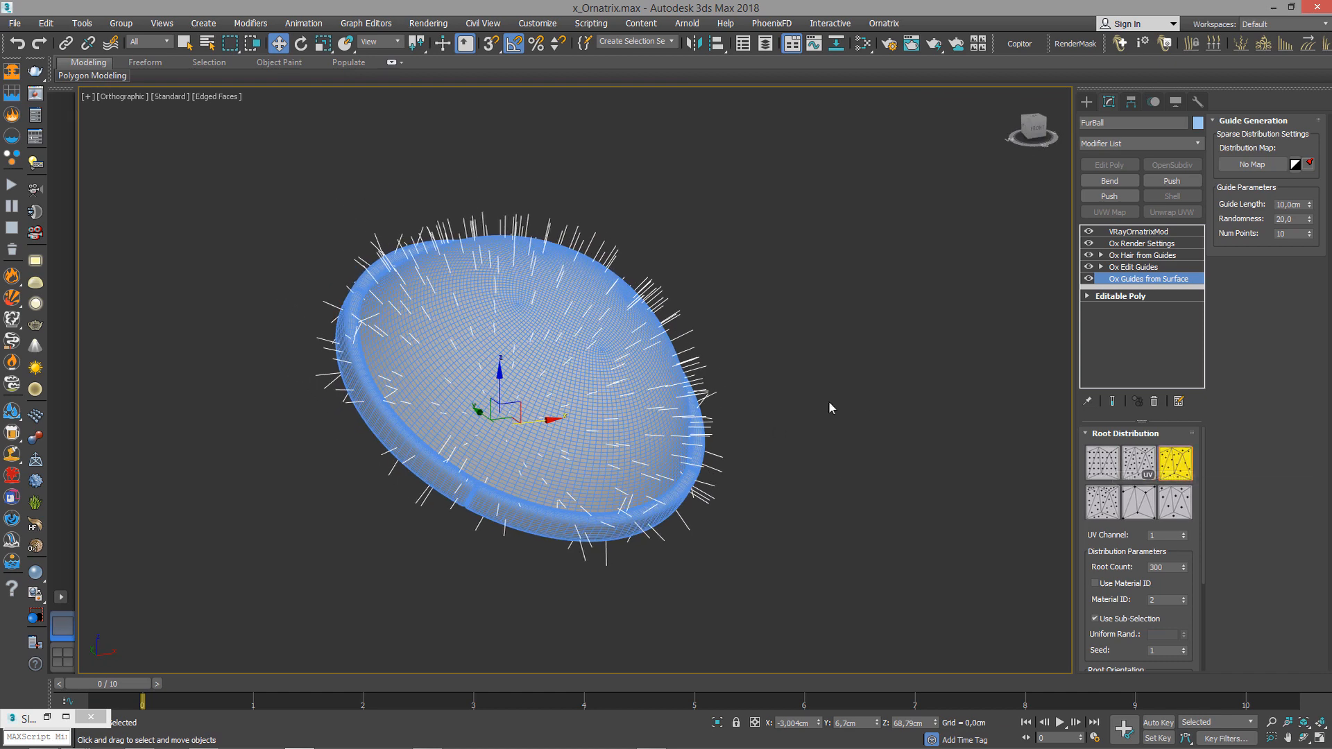
pyautogui.keyDown('alt'); pyautogui.moveTo(829, 408); pyautogui.dragTo(752, 381, button='middle'); pyautogui.keyUp('alt')
# Select the Ox Edit Guides modifier, return to the Front view and turn on its guide brushing mode.
pyautogui.click(1155, 271)
pyautogui.press('f')
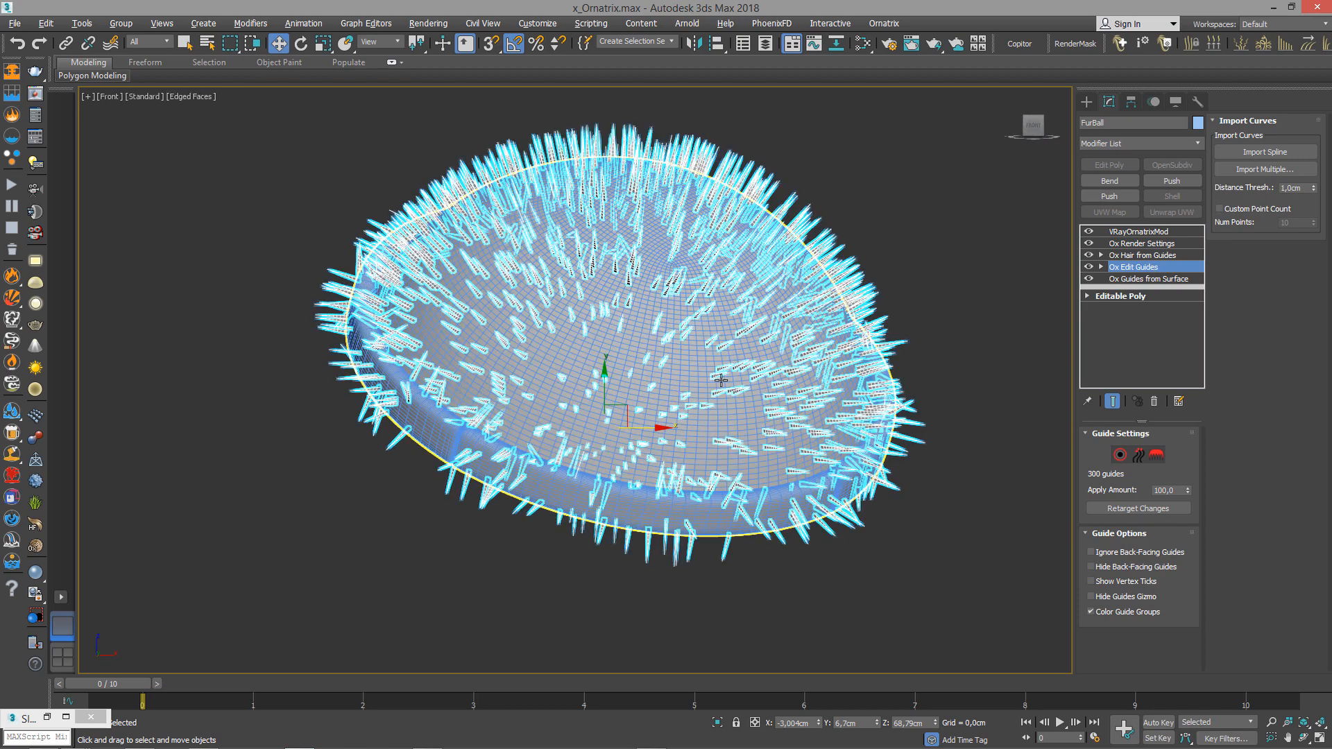
pyautogui.rightClick(770, 379)
pyautogui.click(789, 402)
pyautogui.press('w')
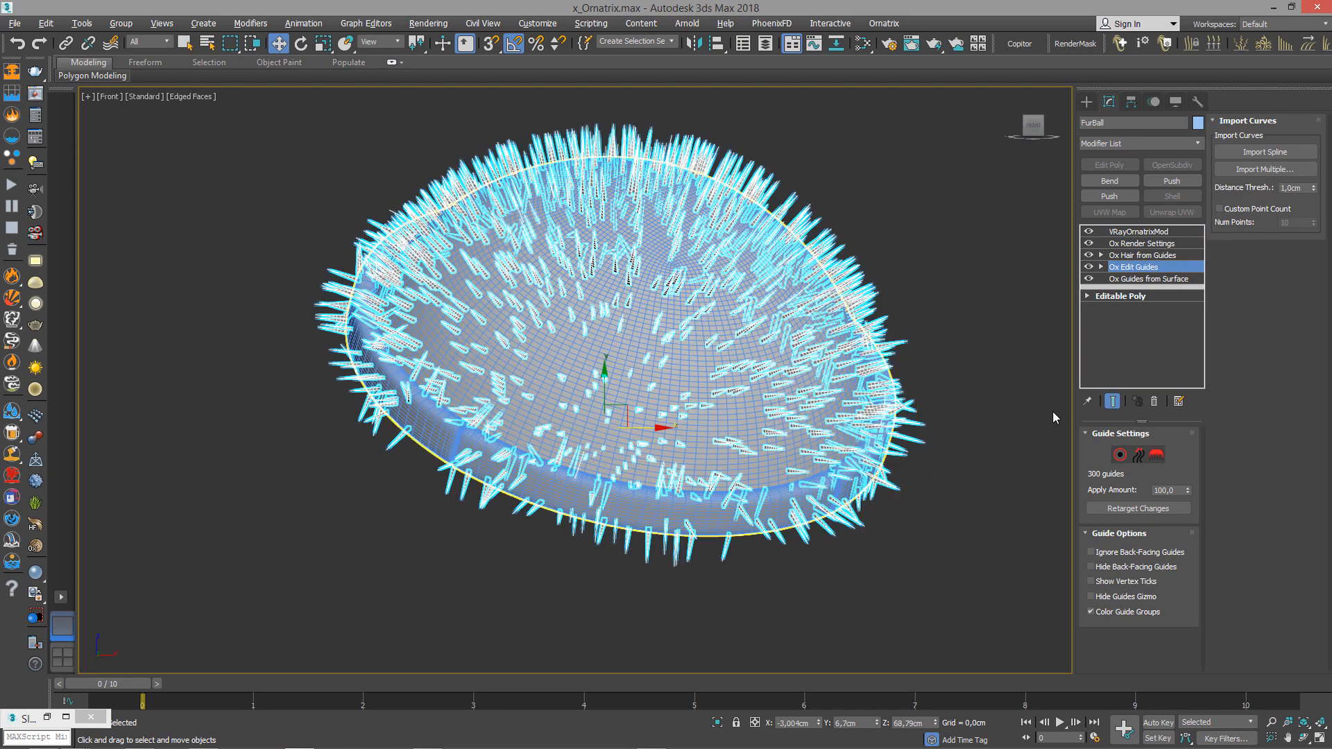
pyautogui.click(1161, 455)
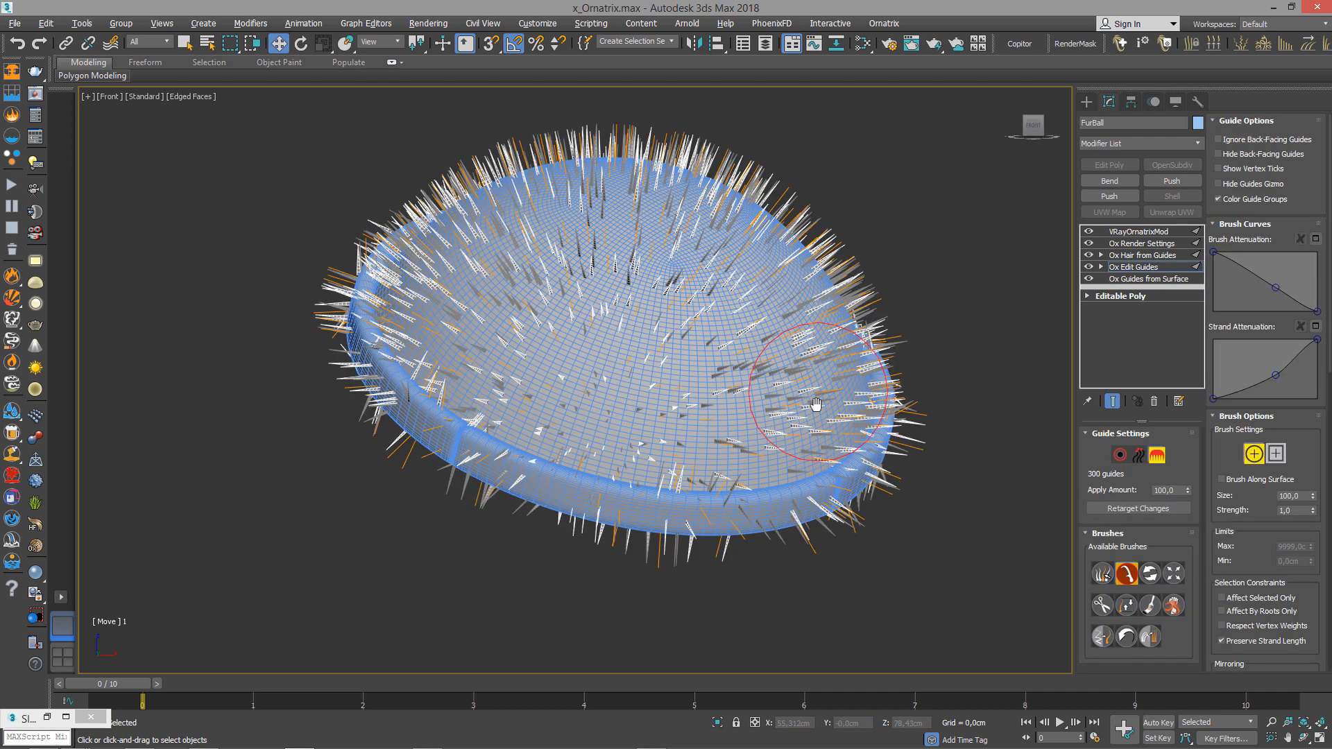
# Turn off the modifier stack's end-result display and view the dome with only the guides.
pyautogui.click(1113, 402)
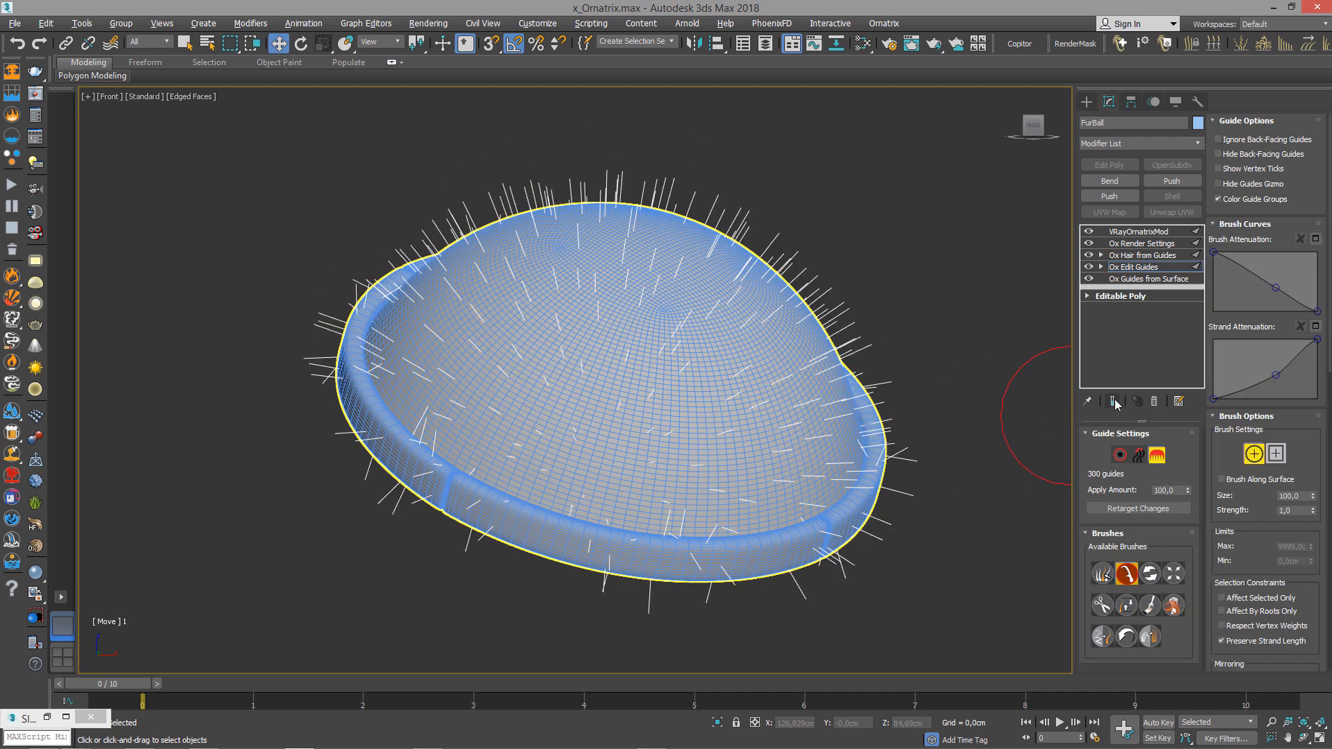
pyautogui.moveTo(833, 352); pyautogui.dragTo(790, 352, button='middle')
pyautogui.scroll(-2, 728, 352)
pyautogui.scroll(1, 736, 353)
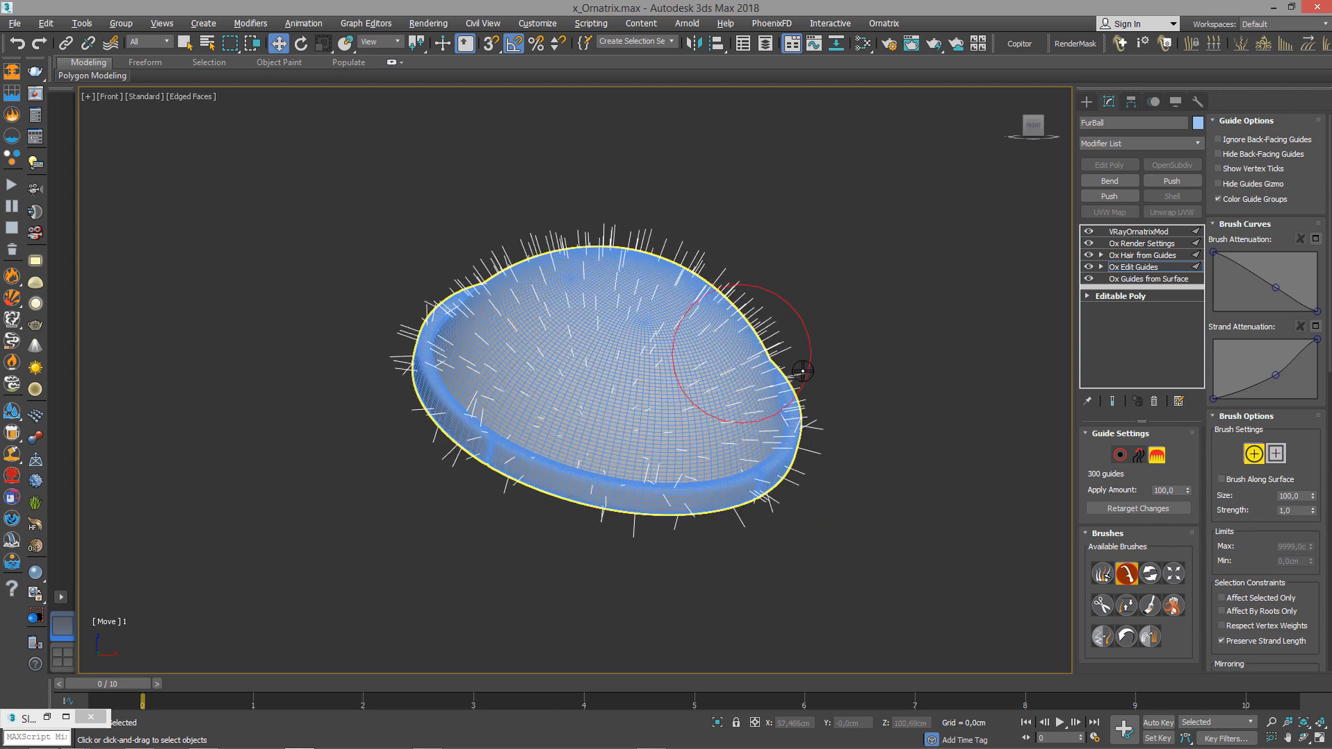
pyautogui.scroll(1, 785, 384)
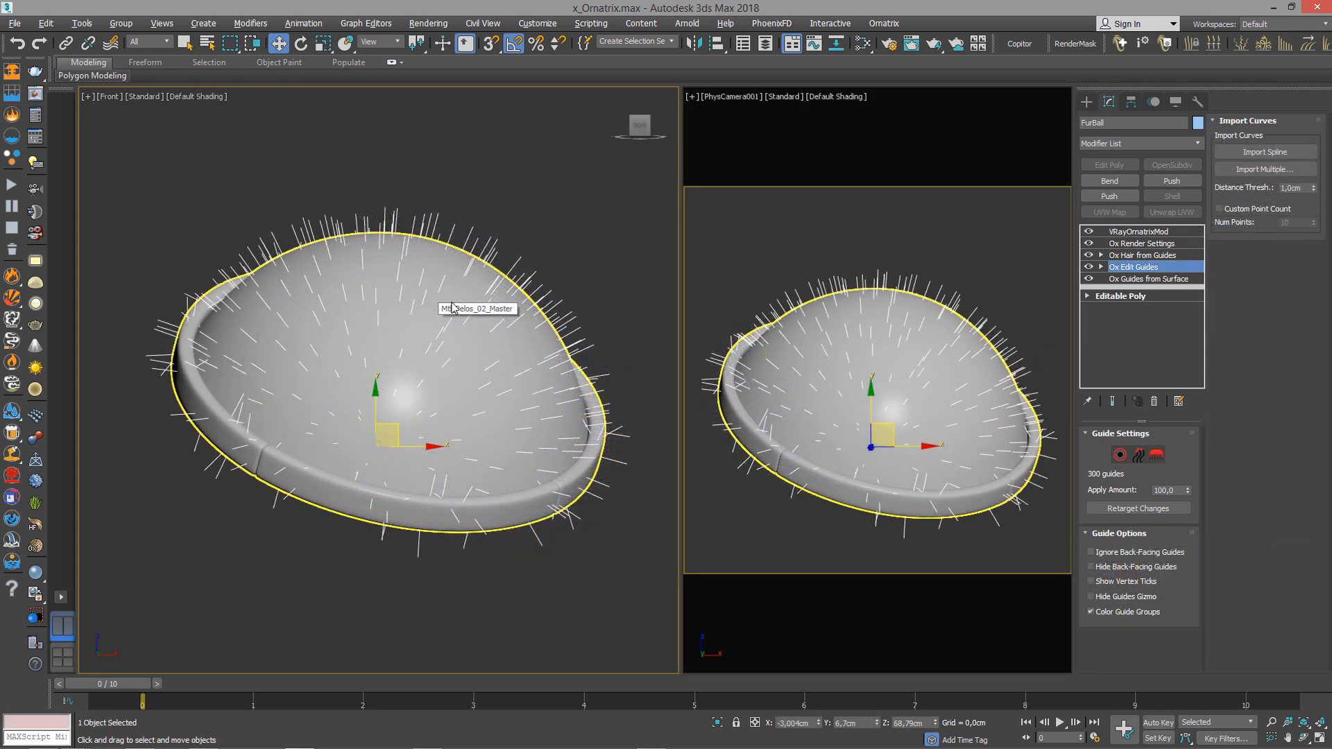
# Go through the root, control-point and brush editing modes of Ox Edit Guides, ending in guide root editing.
pyautogui.click(1124, 456)
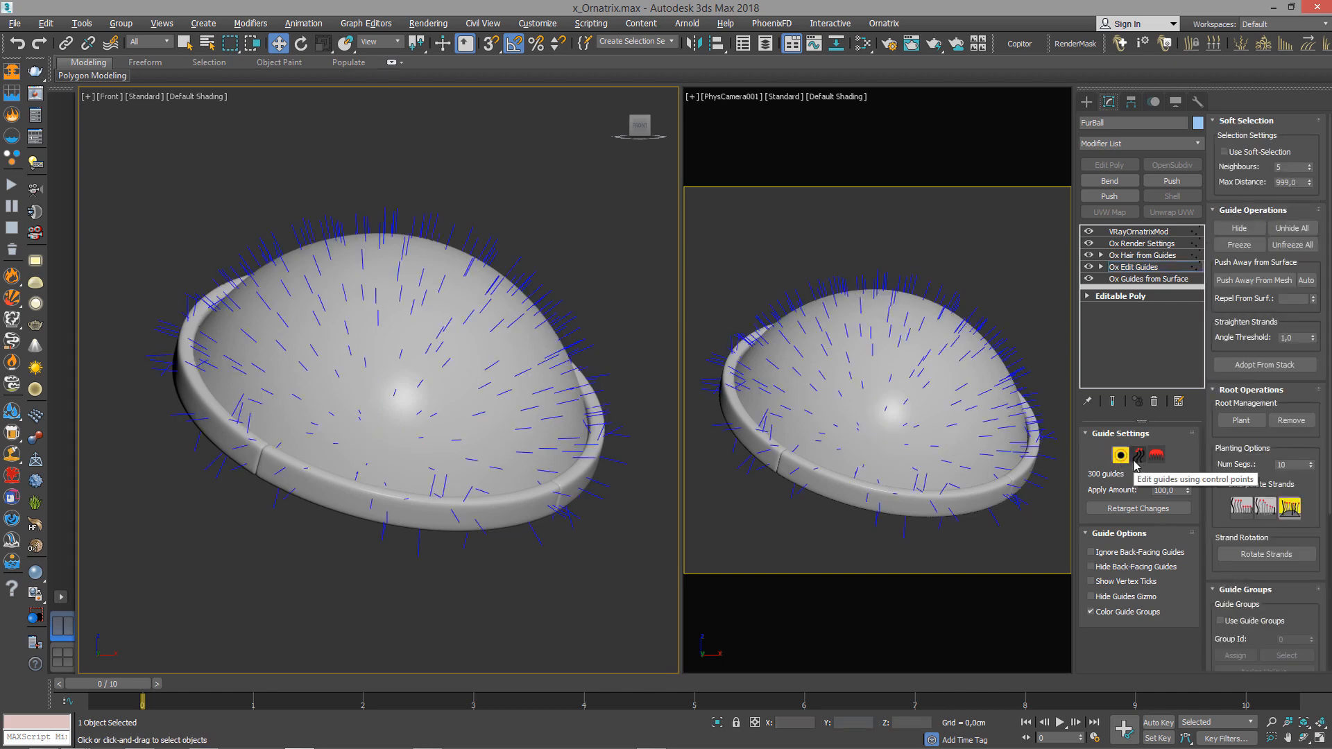
pyautogui.click(1140, 464)
pyautogui.click(1160, 460)
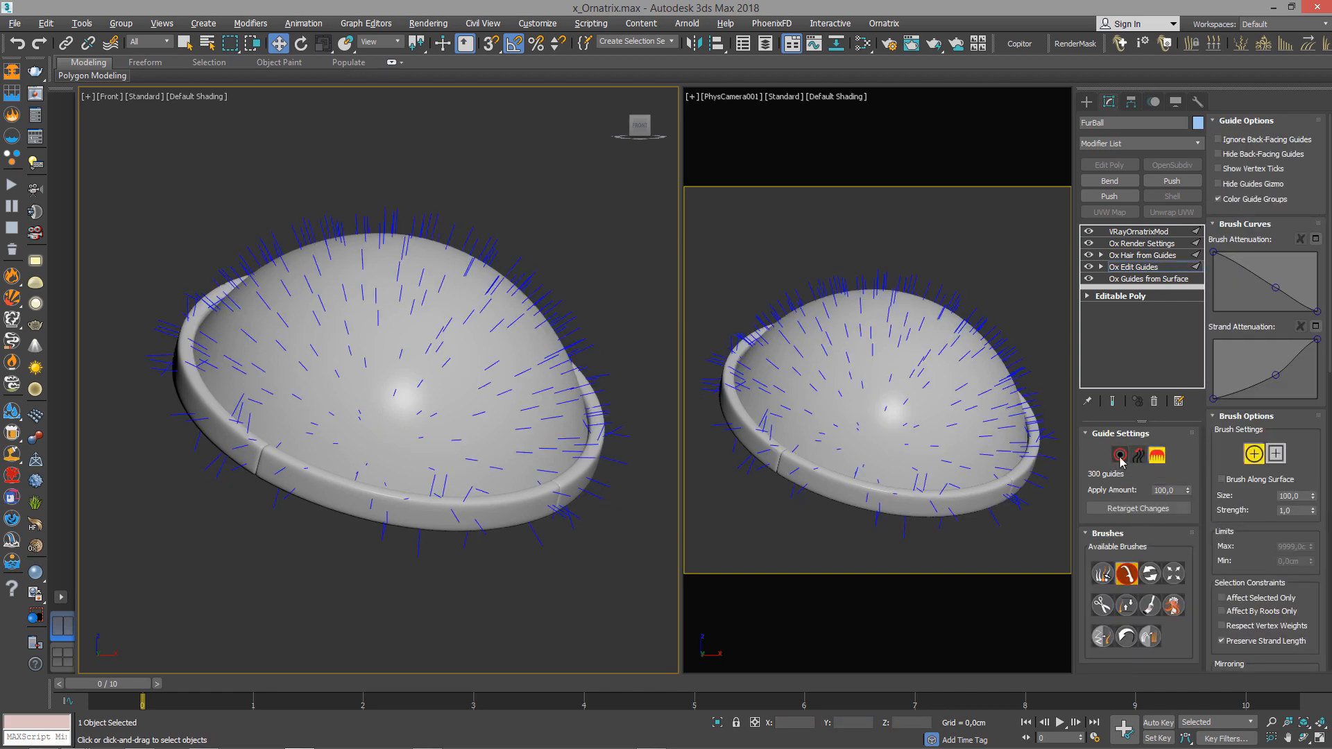
pyautogui.click(1122, 461)
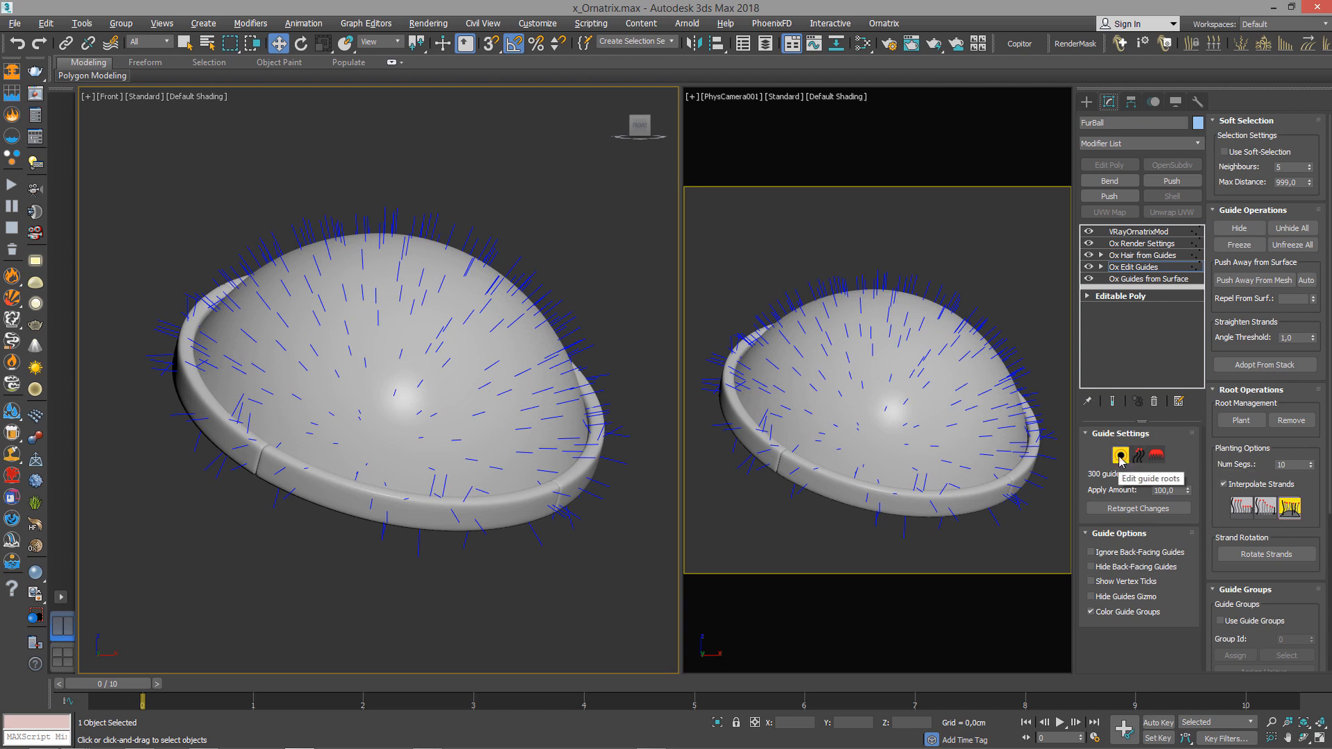
pyautogui.scroll(3, 416, 351)
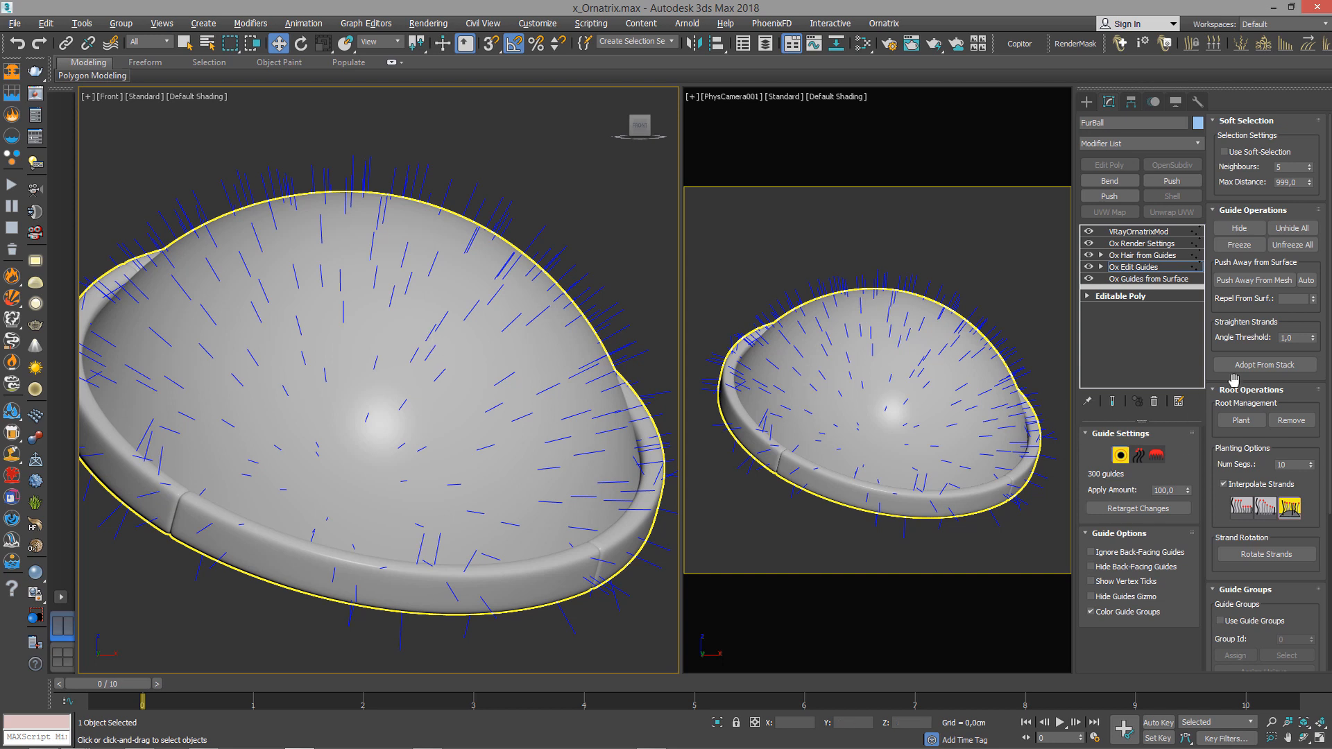
# Switch Ox Edit Guides to control-point editing and move the tip of one guide on the dome's upper-right edge.
pyautogui.click(1243, 422)
pyautogui.click(1284, 421)
pyautogui.click(1139, 455)
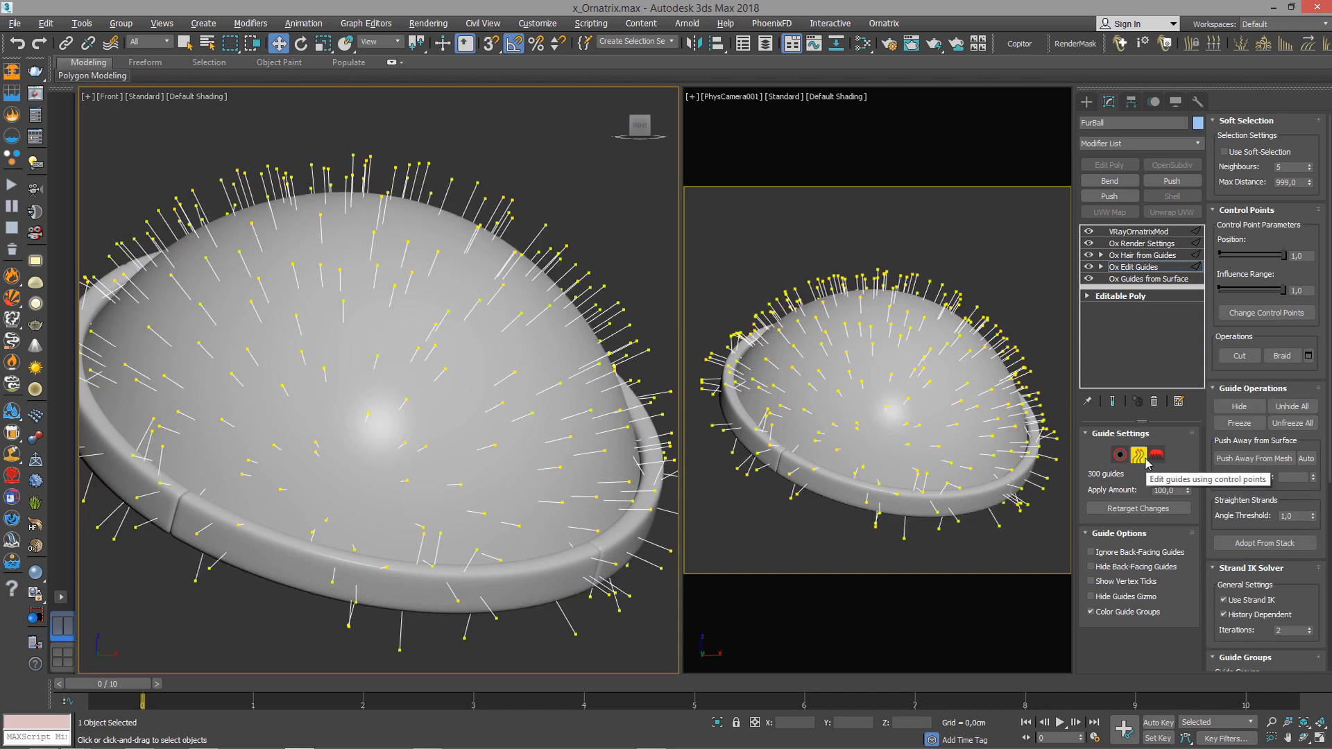
pyautogui.click(546, 226)
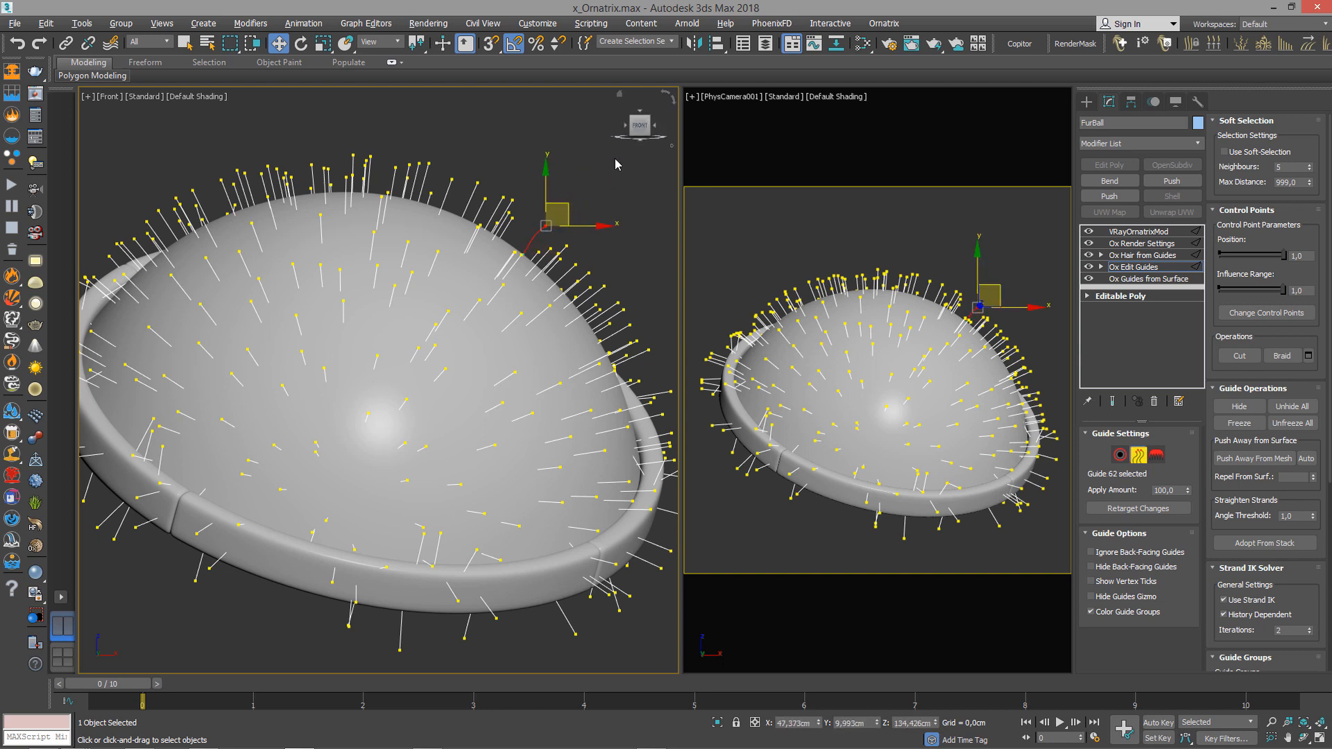
# Activate guide brushing with the Comb brush and comb the guides along the dome's edges in a maximized Front view.
pyautogui.click(1157, 454)
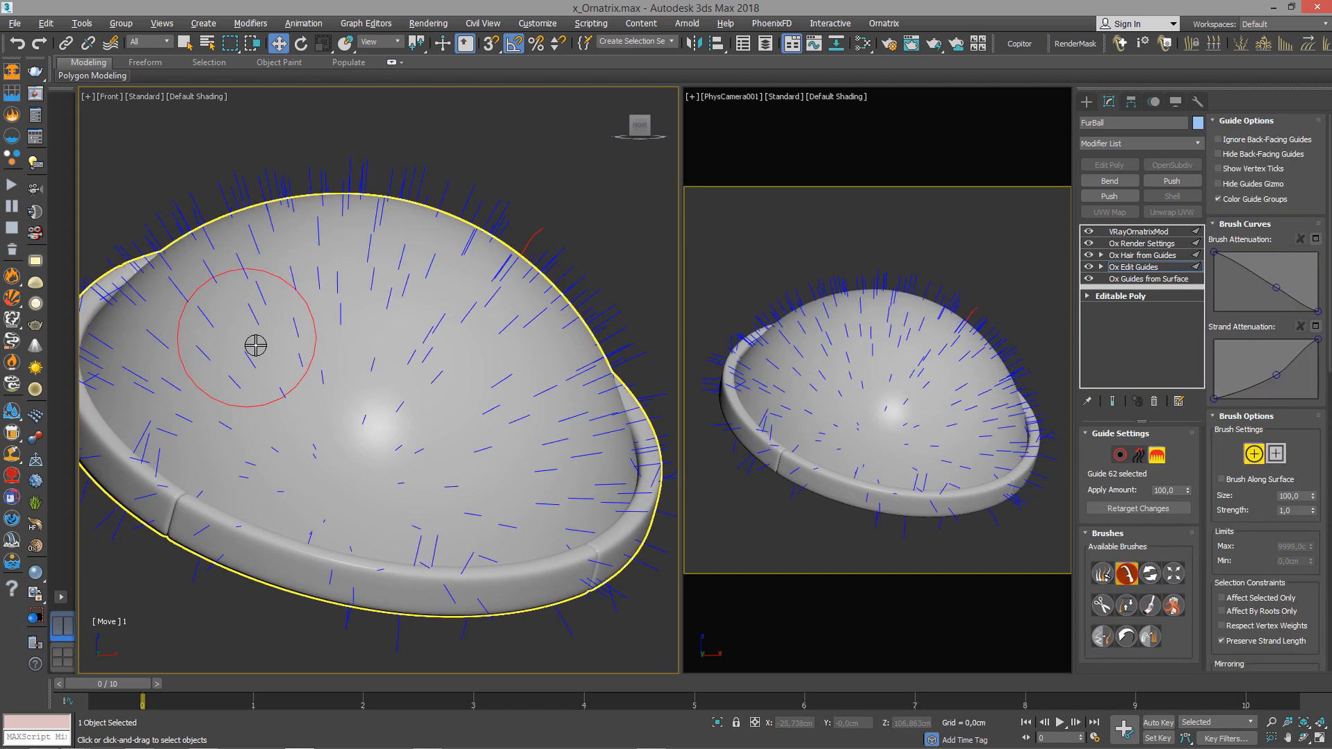
pyautogui.moveTo(252, 342)
pyautogui.mouseDown(button='middle')
pyautogui.moveTo(387, 356)
pyautogui.moveTo(541, 340)
pyautogui.mouseUp(button='middle')
pyautogui.scroll(-3, 541, 340)
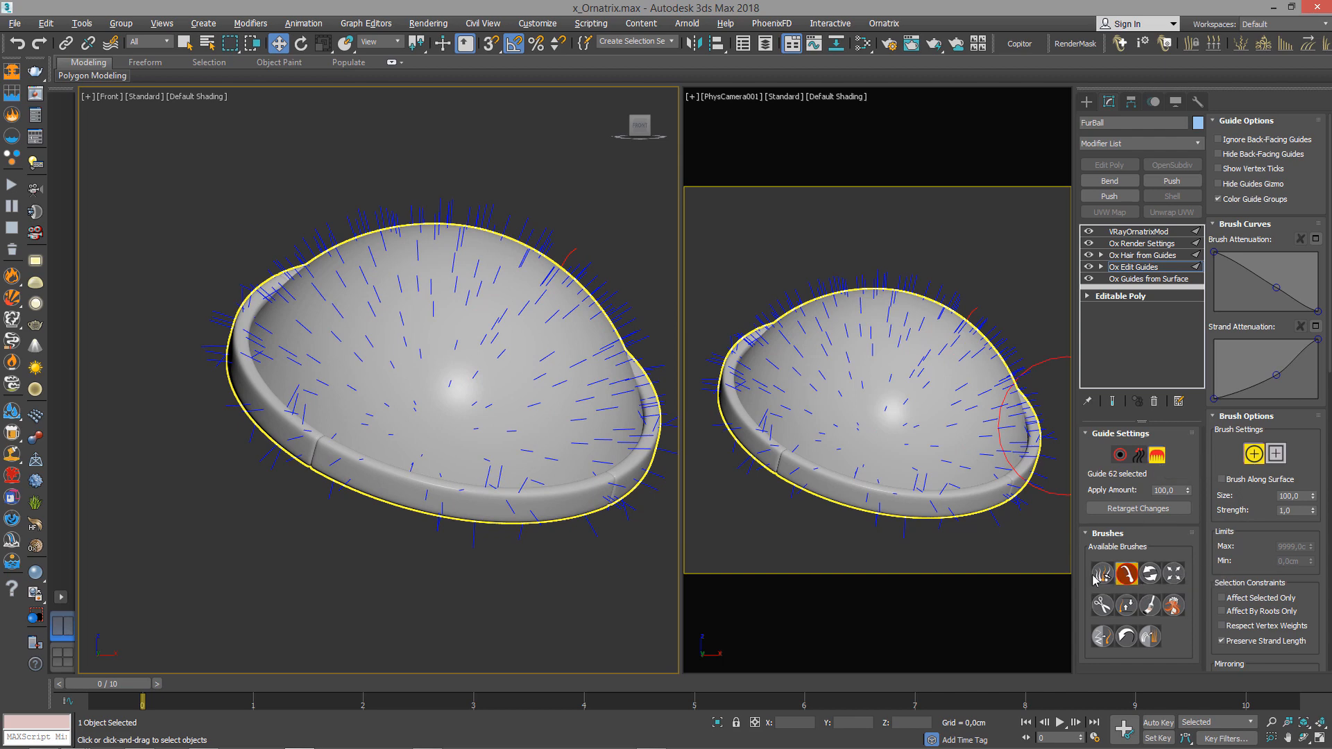
pyautogui.moveTo(579, 356); pyautogui.dragTo(506, 321, button='middle')
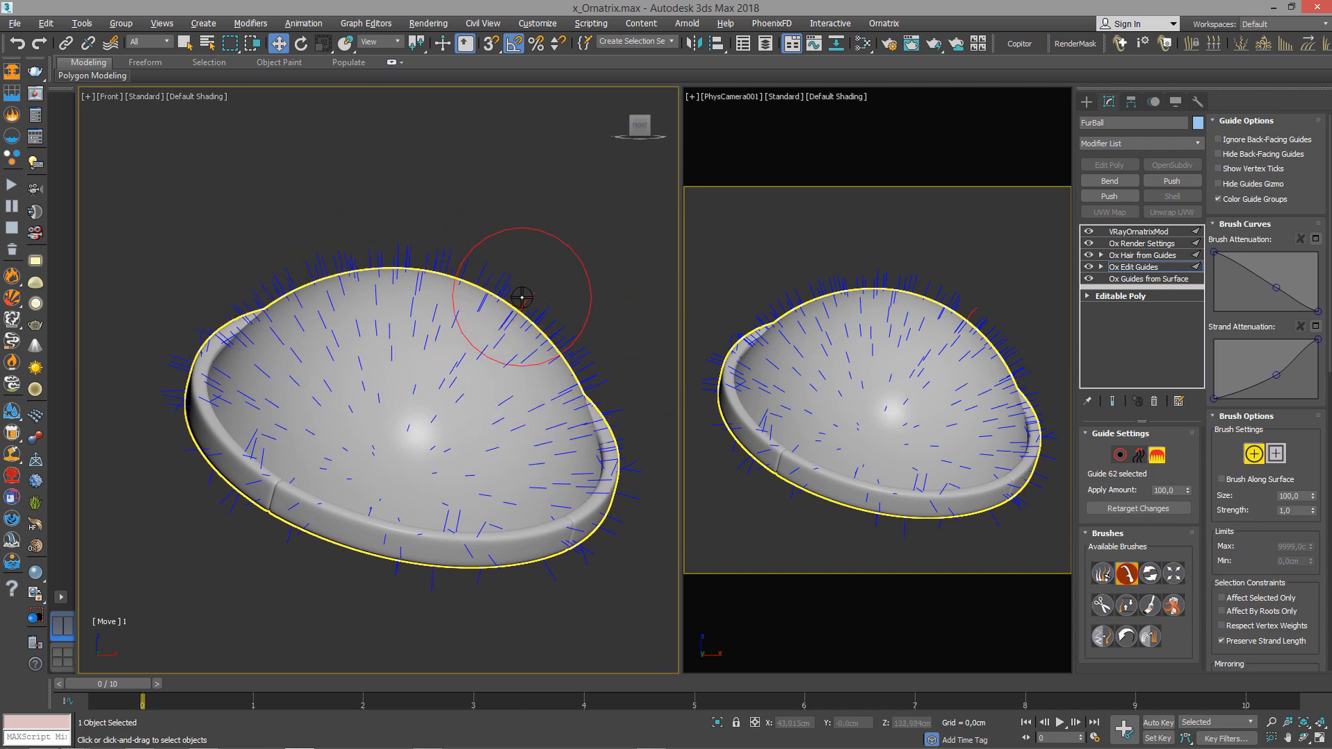
pyautogui.scroll(4, 485, 270)
pyautogui.hotkey('alt', 'w')
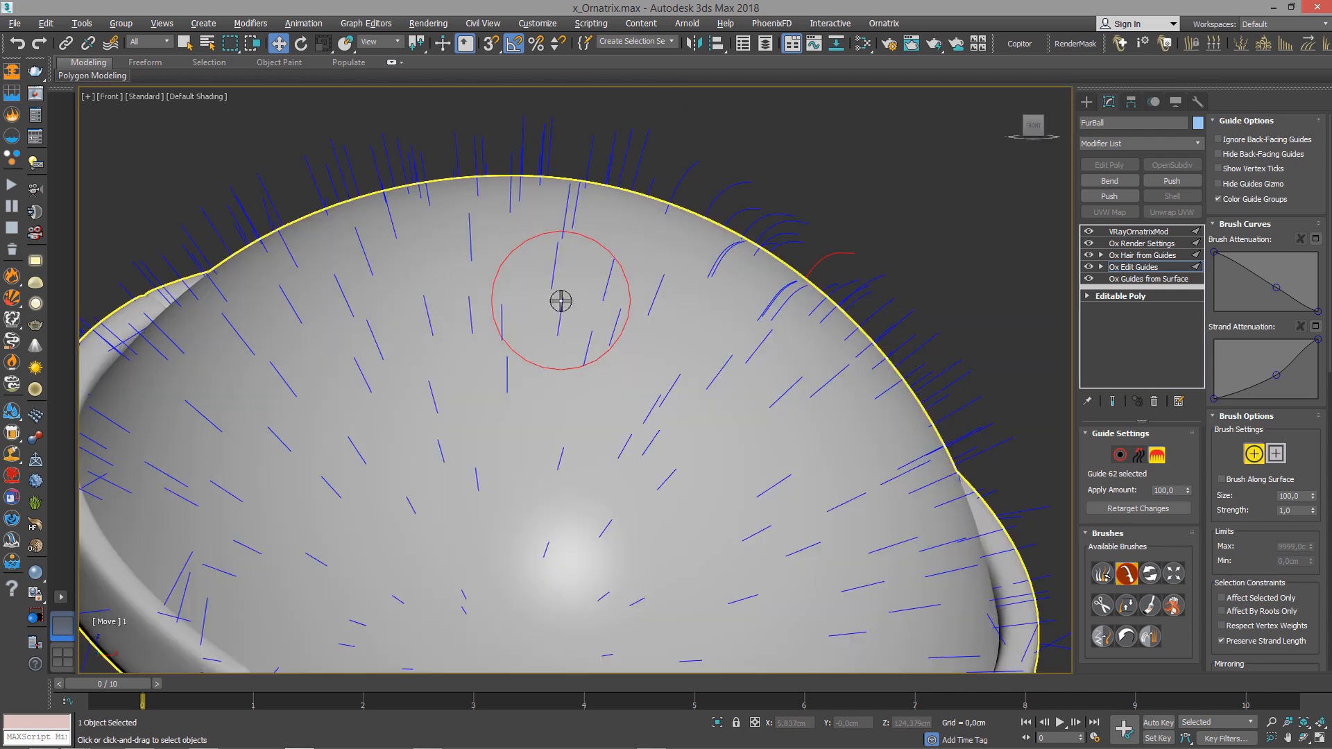
pyautogui.scroll(-3, 566, 305)
pyautogui.moveTo(577, 318); pyautogui.dragTo(591, 290, button='middle')
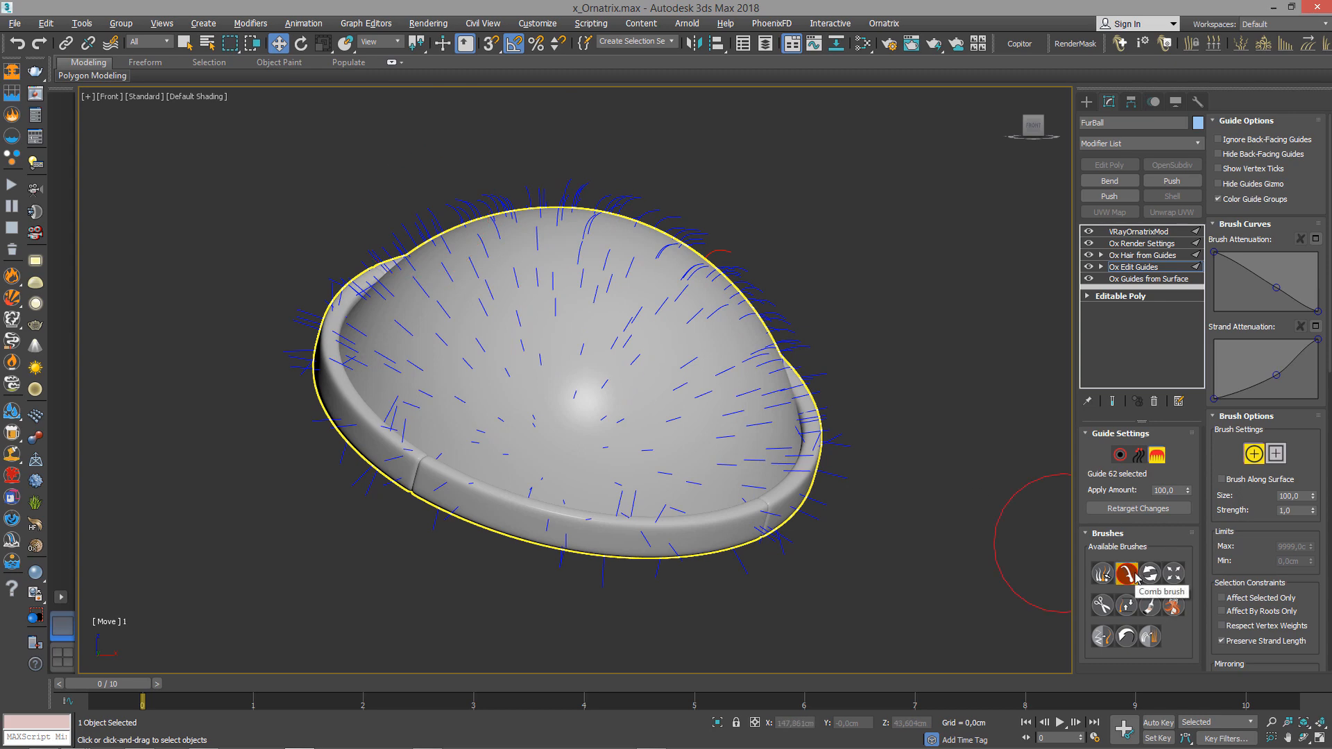
pyautogui.scroll(3, 788, 395)
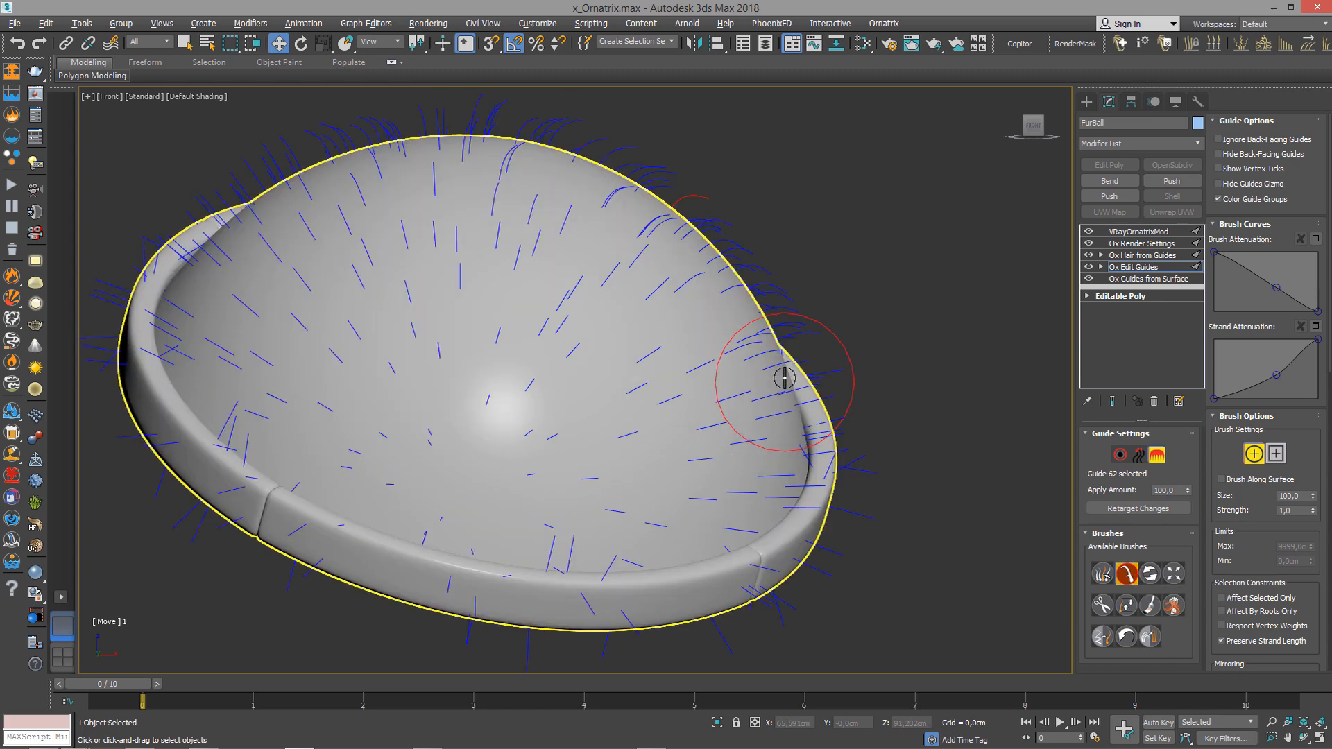
pyautogui.scroll(-3, 779, 258)
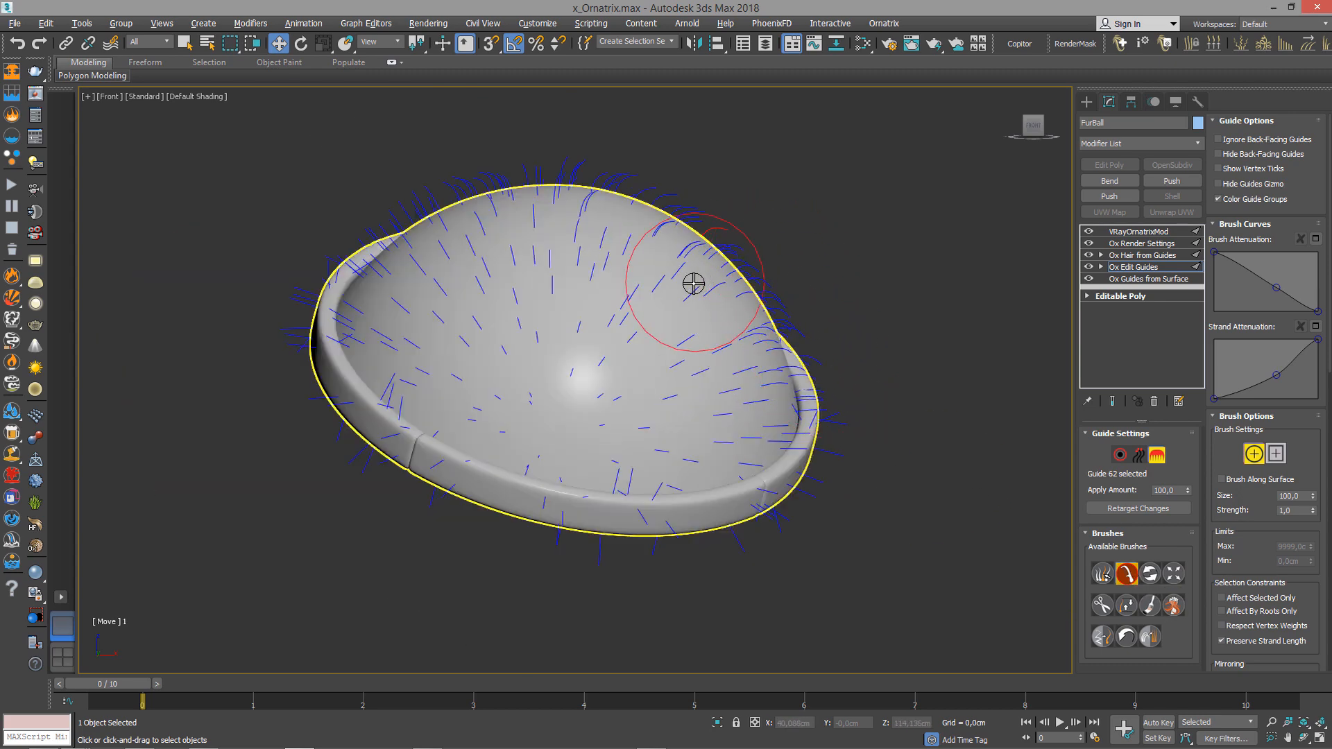
# Comb the remaining guides from several angles around the dome so that they bend over the surface.
pyautogui.moveTo(692, 282)
pyautogui.keyDown('alt'); pyautogui.mouseDown(button='middle')
pyautogui.moveTo(582, 261)
pyautogui.moveTo(530, 208)
pyautogui.mouseUp(button='middle'); pyautogui.keyUp('alt')
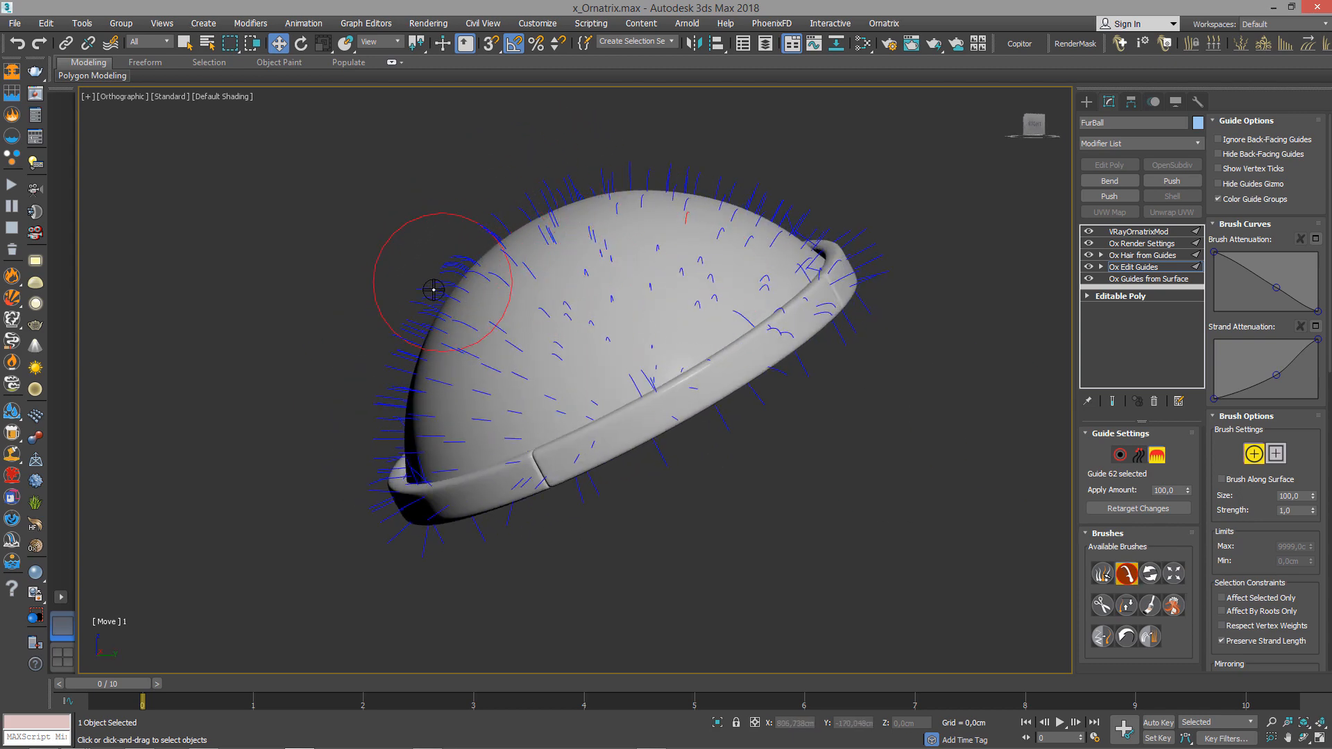
pyautogui.moveTo(392, 450)
pyautogui.keyDown('alt'); pyautogui.mouseDown(button='middle')
pyautogui.moveTo(744, 404)
pyautogui.moveTo(802, 374)
pyautogui.mouseUp(button='middle'); pyautogui.keyUp('alt')
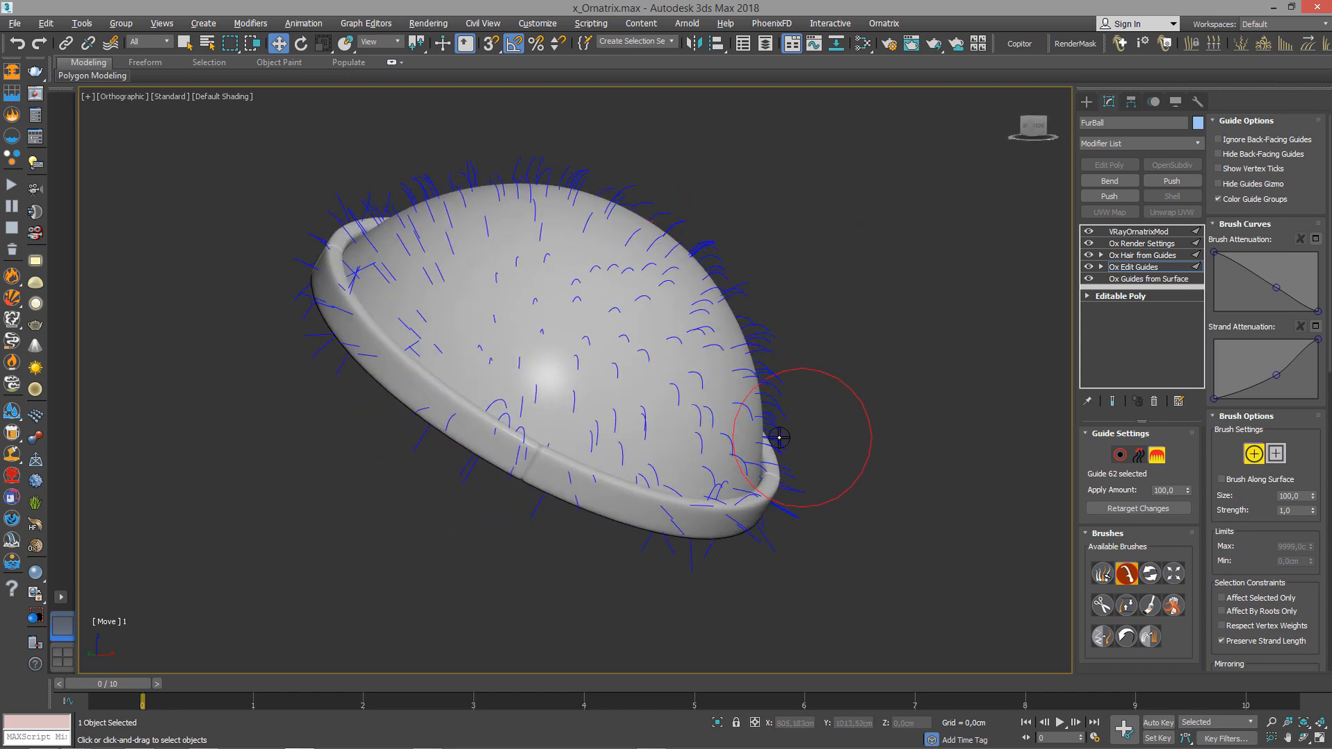
pyautogui.keyDown('alt'); pyautogui.moveTo(778, 437); pyautogui.dragTo(452, 238, button='middle'); pyautogui.keyUp('alt')
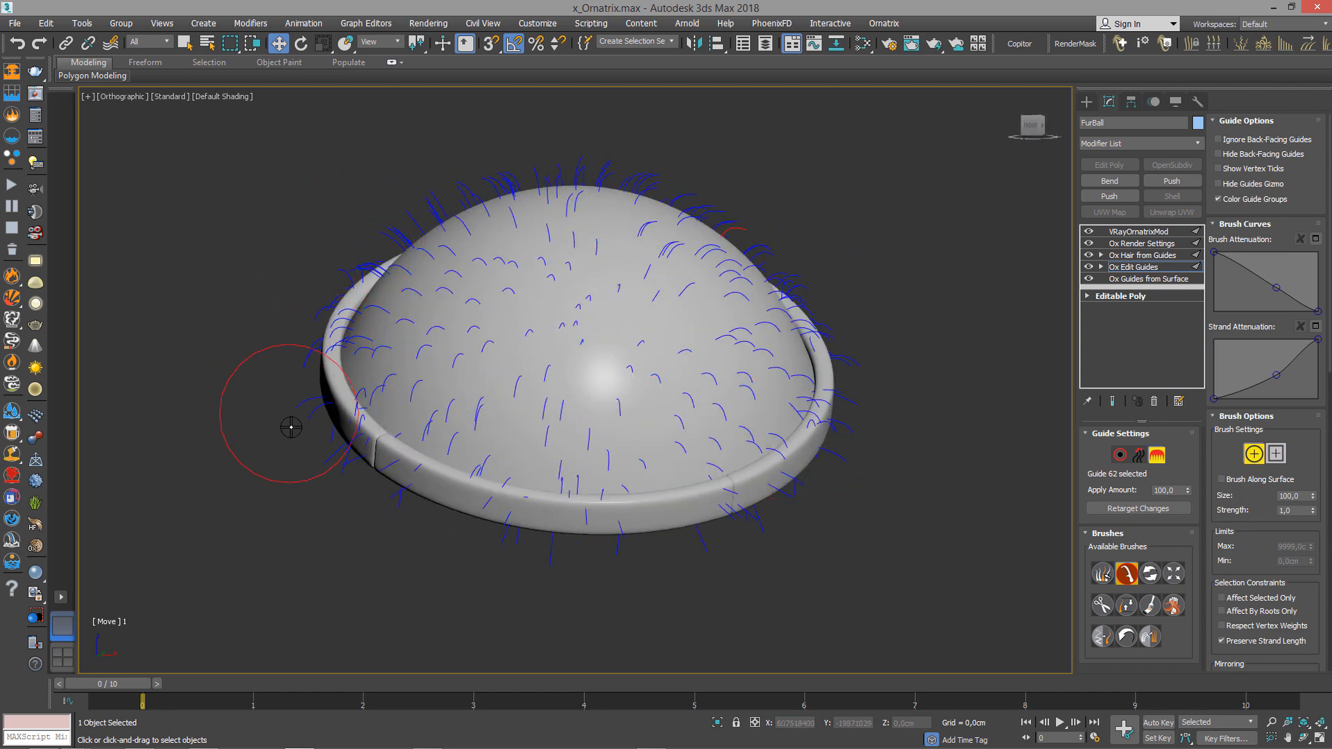
pyautogui.moveTo(291, 427)
pyautogui.keyDown('alt'); pyautogui.mouseDown(button='middle')
pyautogui.moveTo(309, 406)
pyautogui.moveTo(506, 358)
pyautogui.moveTo(545, 386)
pyautogui.mouseUp(button='middle'); pyautogui.keyUp('alt')
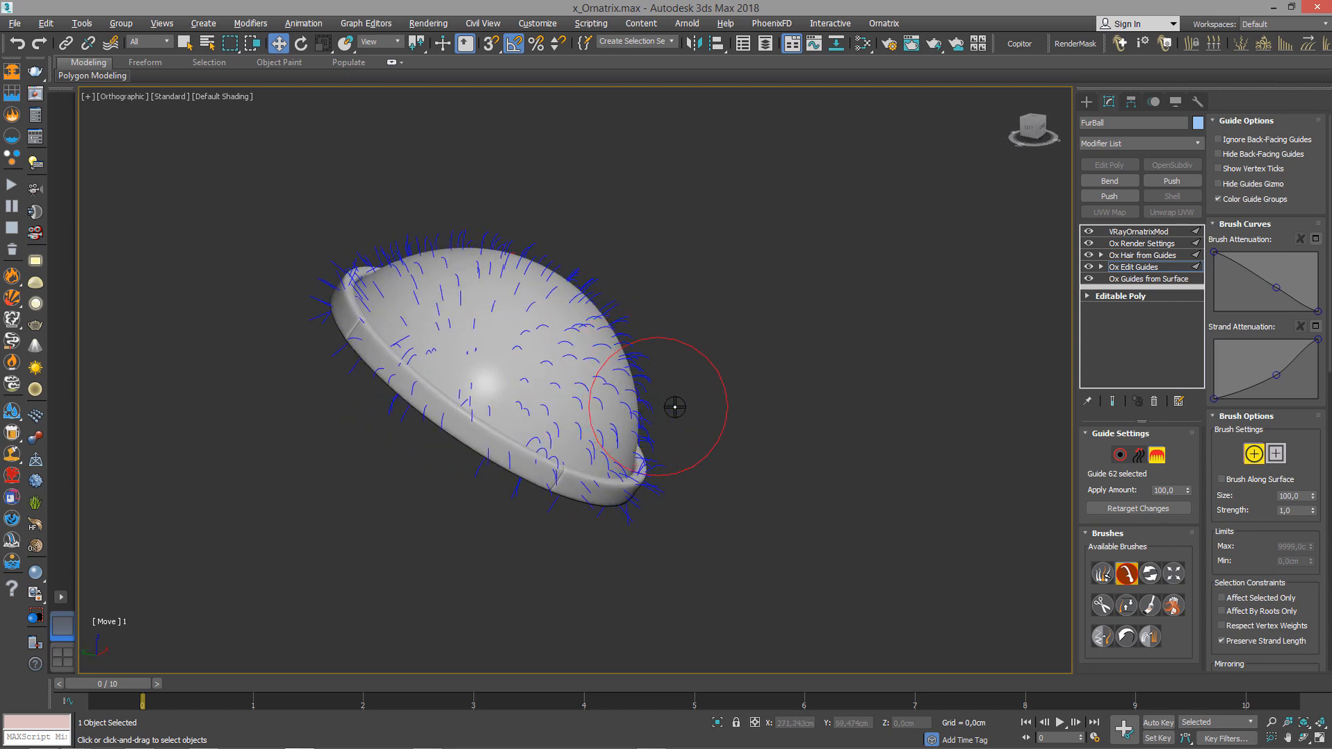
pyautogui.moveTo(675, 408)
pyautogui.keyDown('alt'); pyautogui.mouseDown(button='middle')
pyautogui.moveTo(650, 532)
pyautogui.moveTo(669, 491)
pyautogui.mouseUp(button='middle'); pyautogui.keyUp('alt')
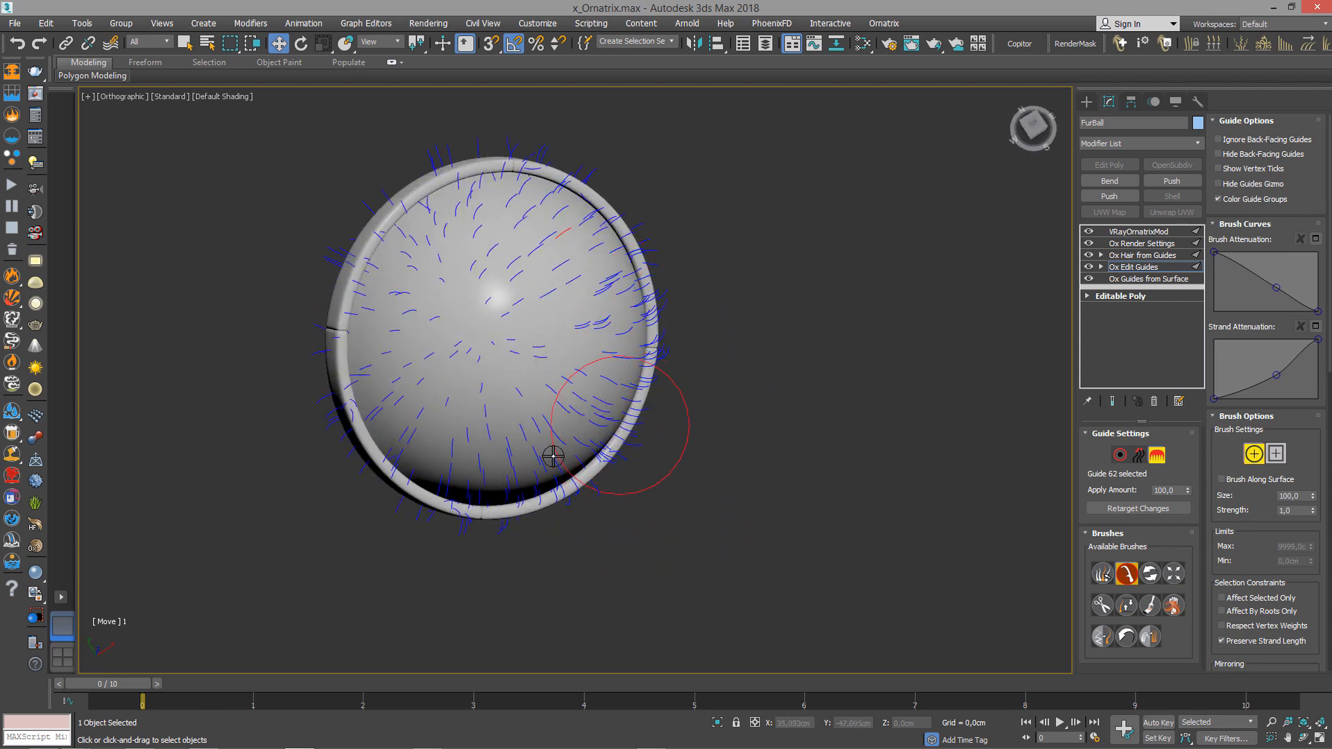
pyautogui.moveTo(458, 485)
pyautogui.keyDown('alt'); pyautogui.mouseDown(button='middle')
pyautogui.moveTo(425, 372)
pyautogui.moveTo(310, 394)
pyautogui.mouseUp(button='middle'); pyautogui.keyUp('alt')
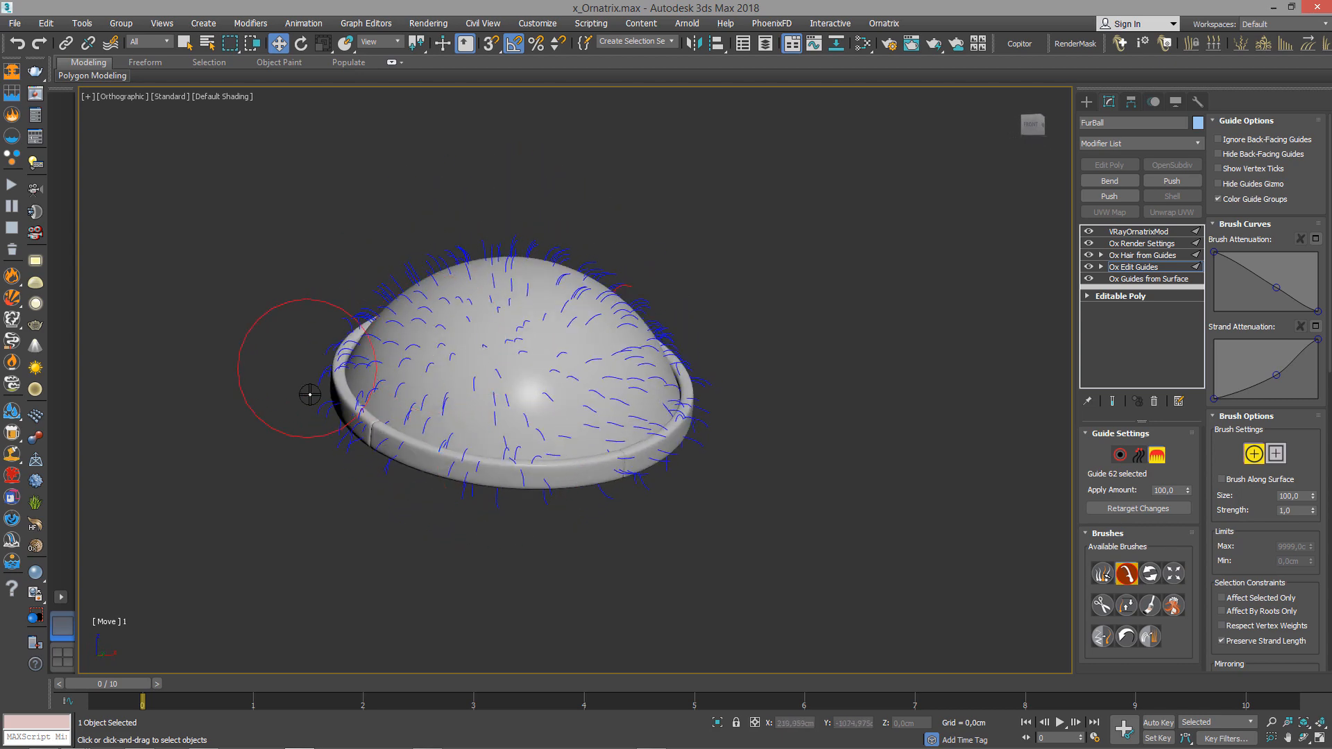
# Leave guide brushing, deselect the fur object and render the PhysCamera001 view in V-Ray to check the combed fur.
pyautogui.click(1156, 455)
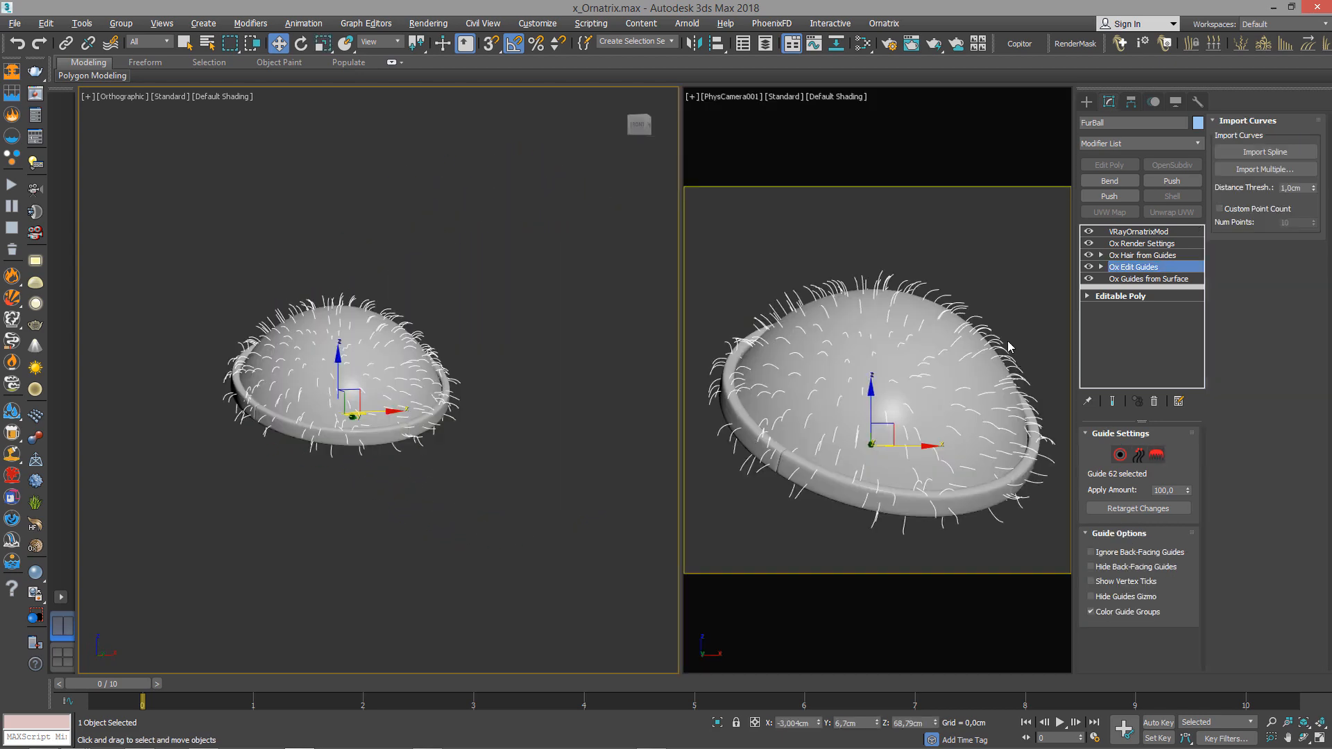
pyautogui.click(1006, 269)
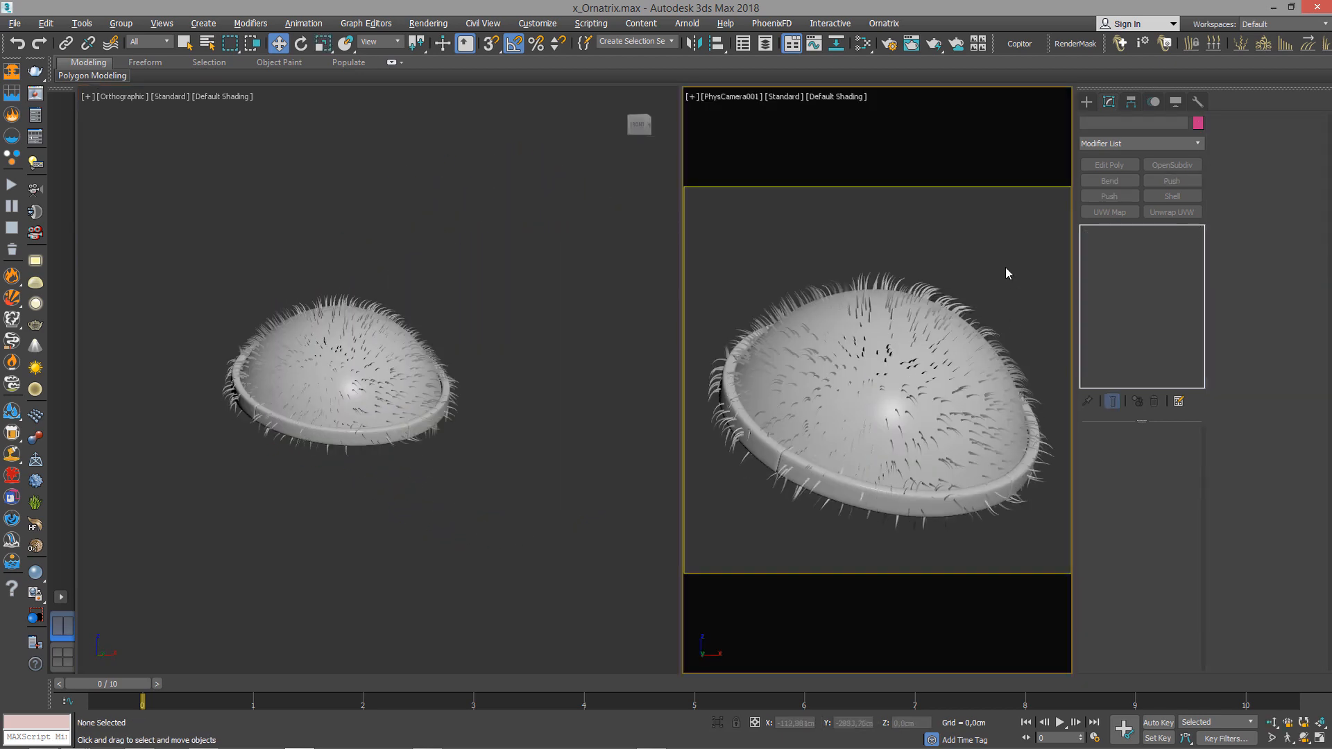
pyautogui.hotkey('shift', 'q')
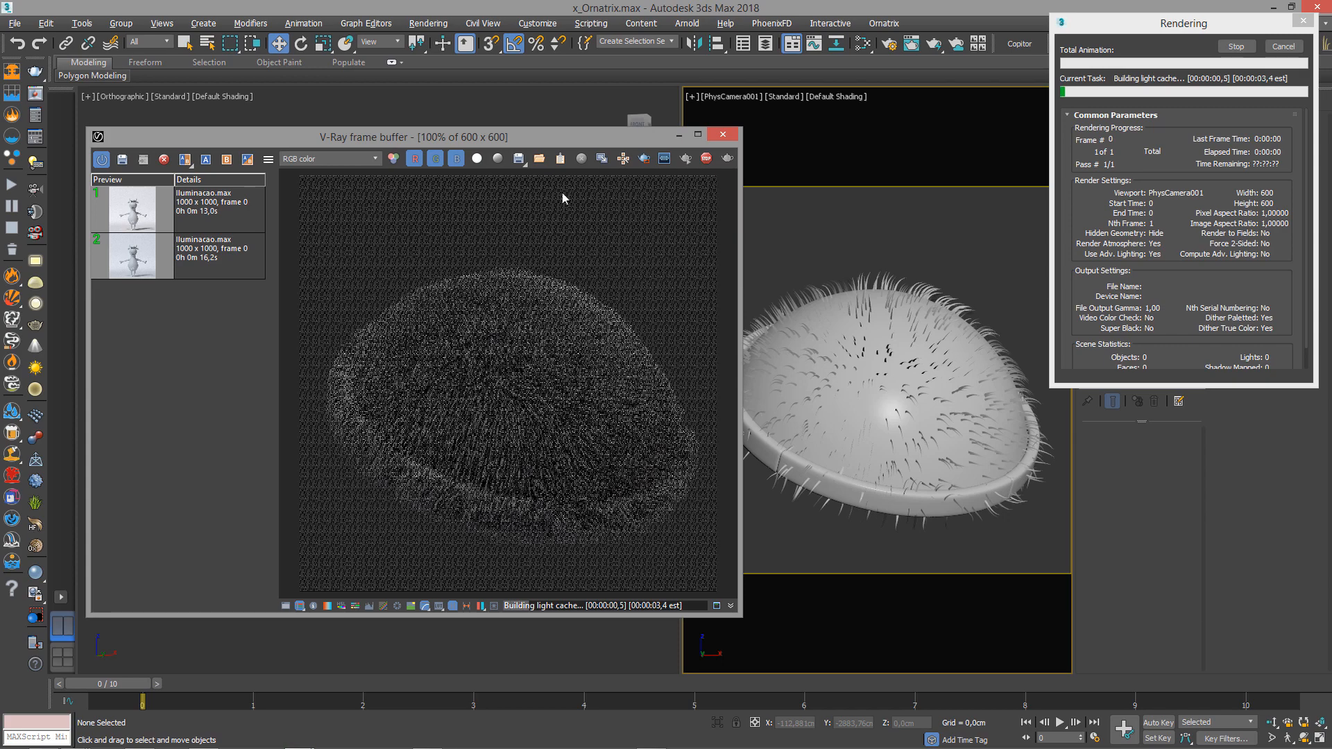
pyautogui.click(452, 606)
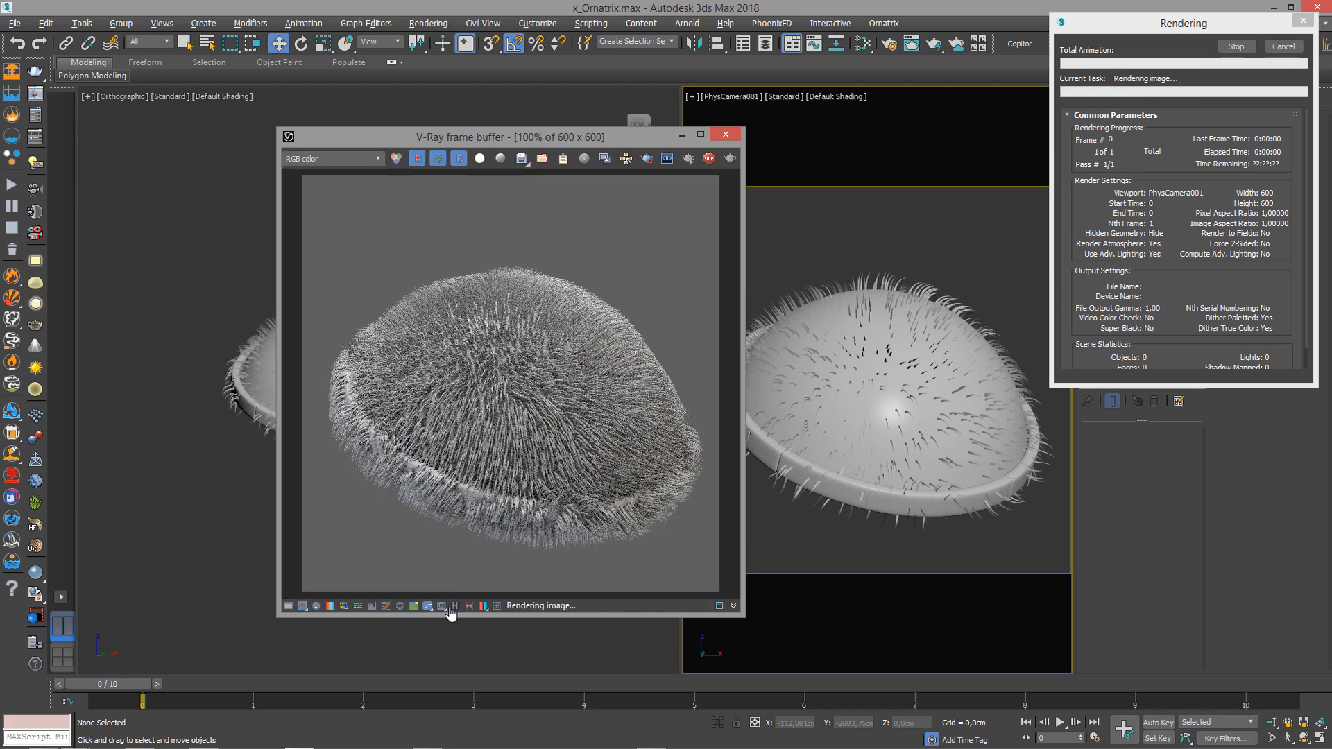
pyautogui.moveTo(579, 138); pyautogui.dragTo(681, 82)
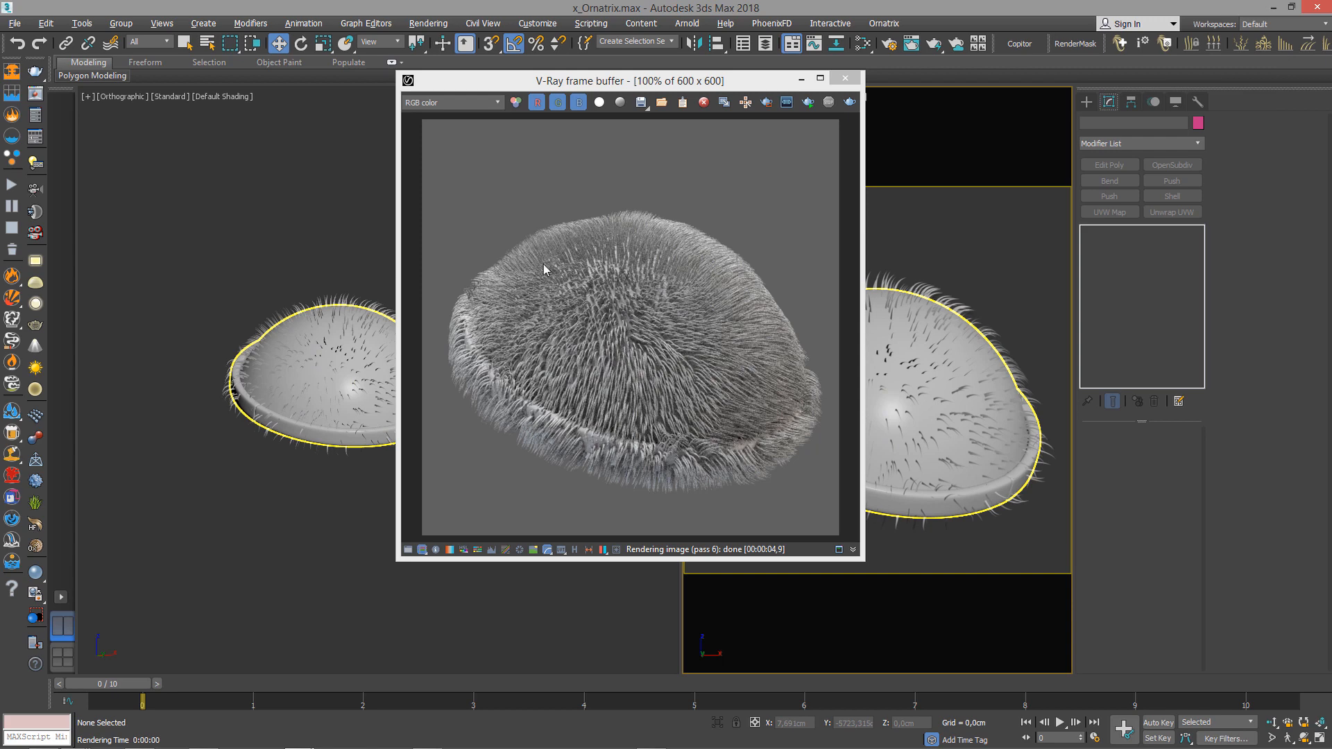
pyautogui.click(842, 79)
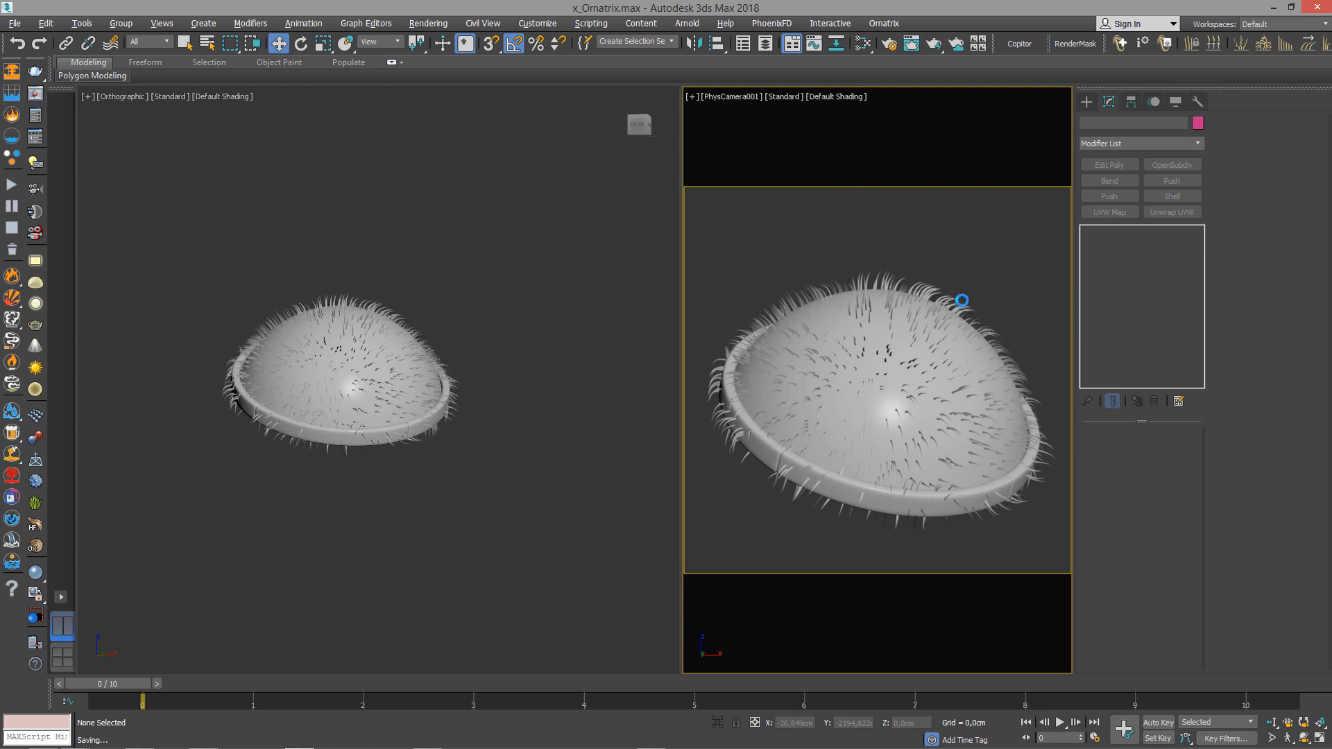
# Select the FurBall object, return to guide brushing in its Ox Edit Guides modifier and choose the Select brush.
pyautogui.click(928, 294)
pyautogui.moveTo(355, 390); pyautogui.dragTo(375, 334, button='middle')
pyautogui.hotkey('alt', 'w')
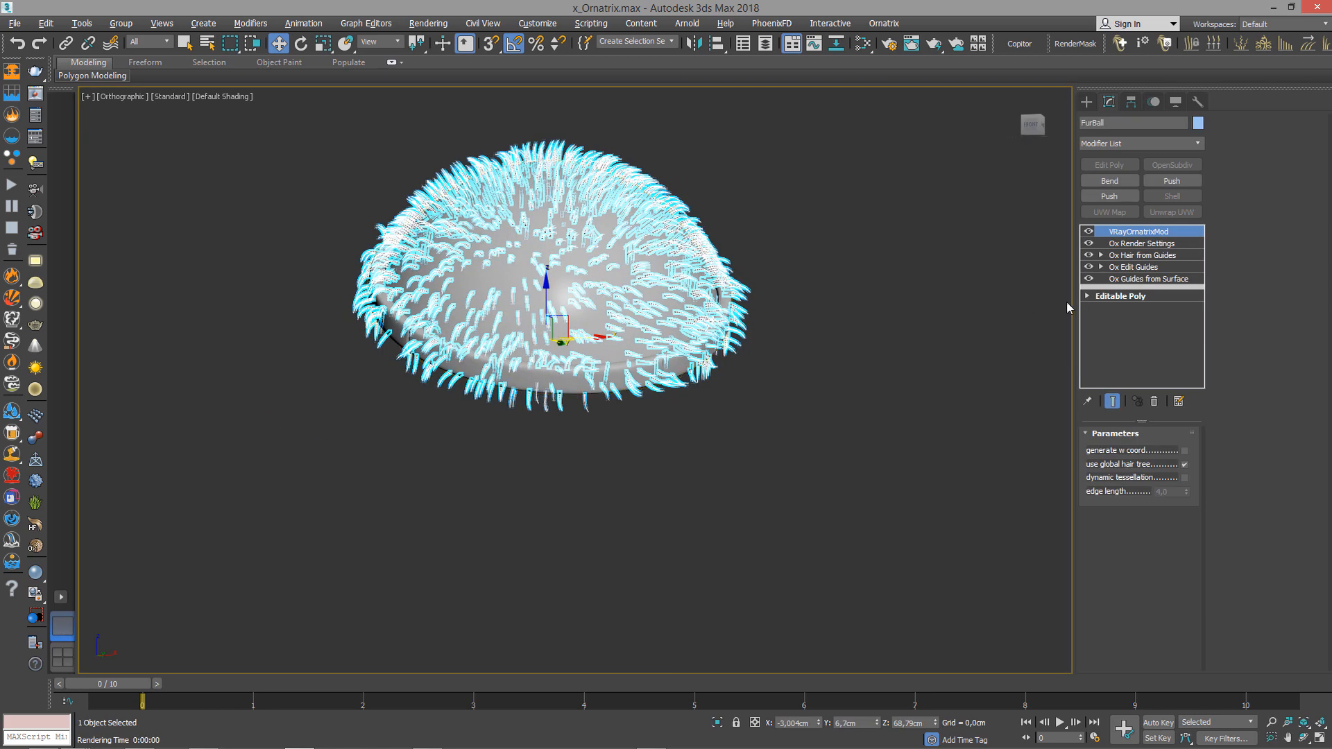
pyautogui.click(1160, 267)
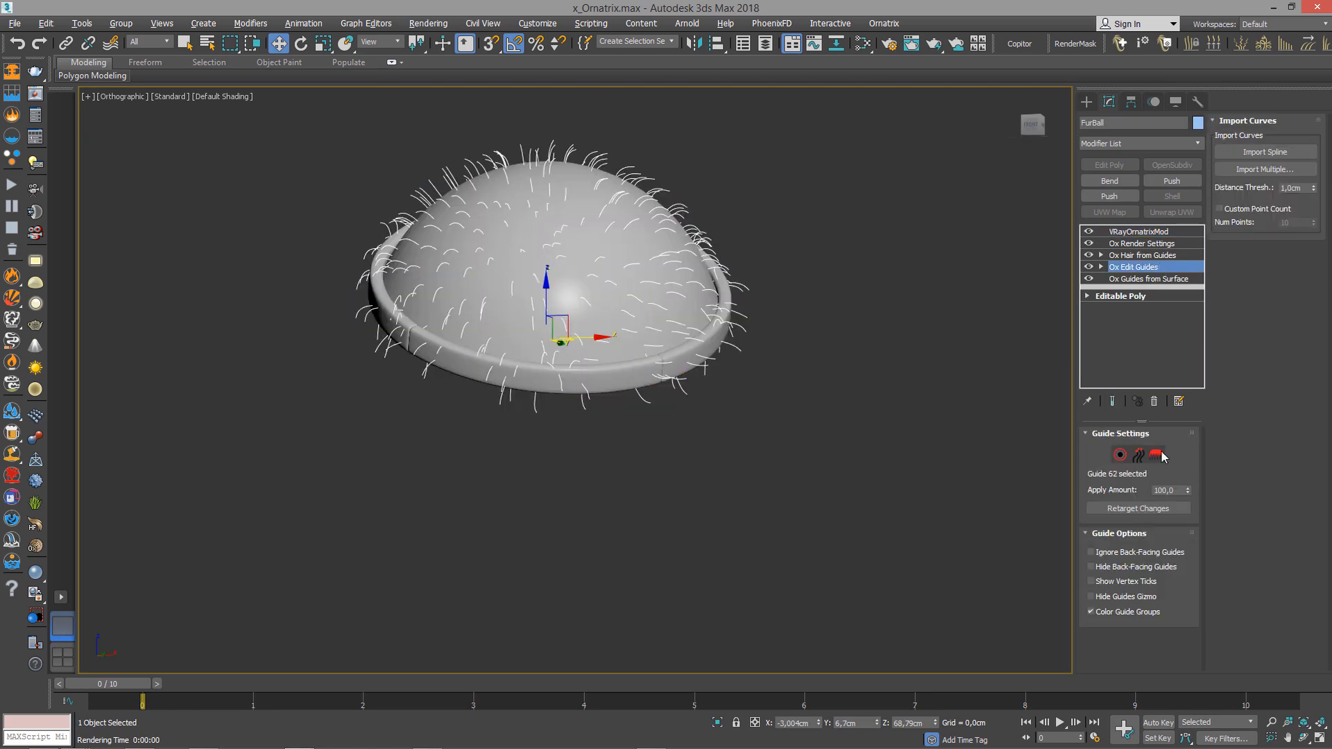
pyautogui.click(1156, 455)
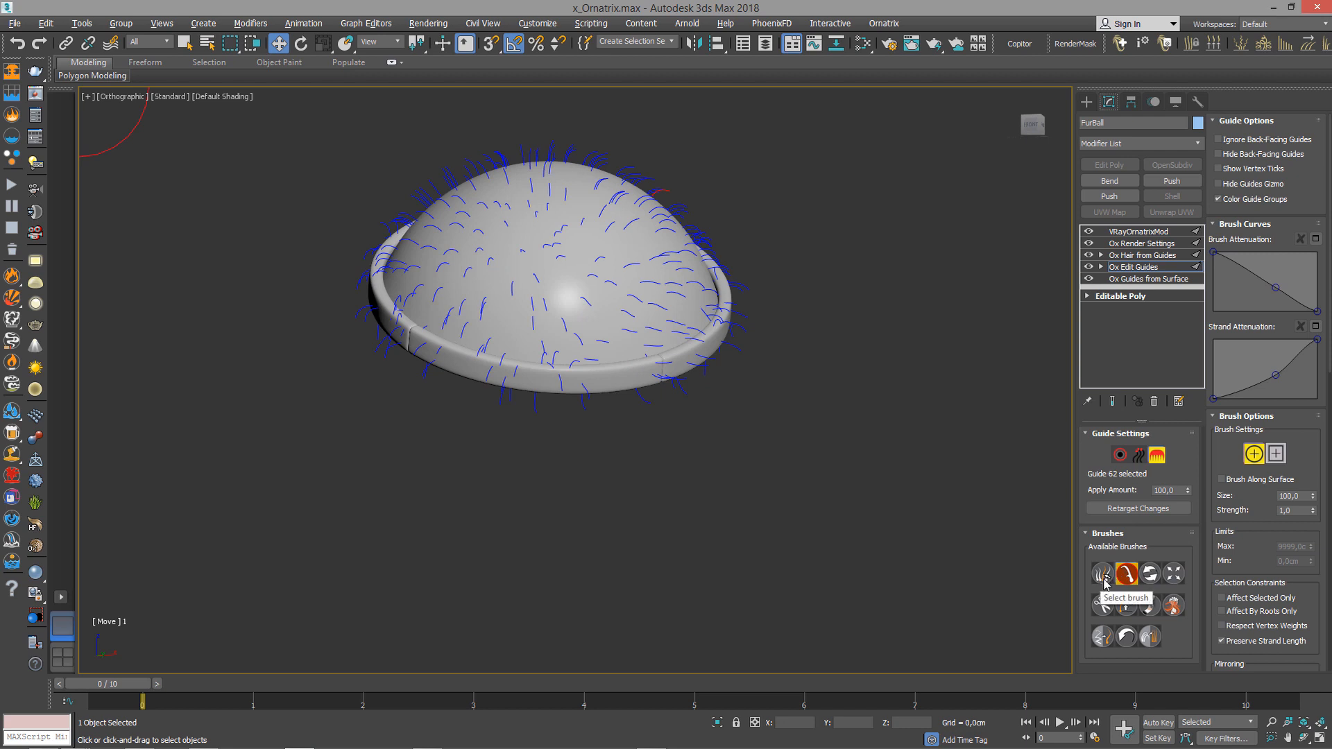
pyautogui.click(1103, 575)
# Brush-select a strip of guides along the dome's top edge.
pyautogui.scroll(3, 893, 441)
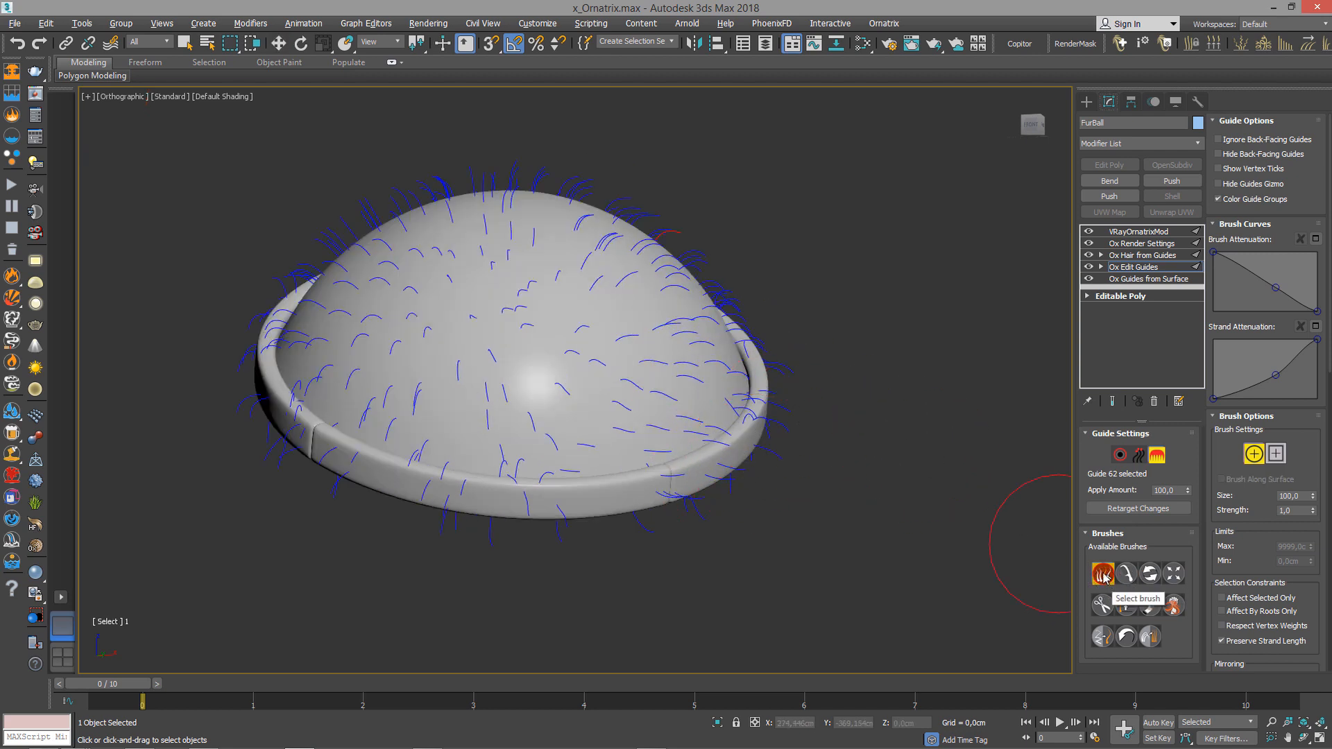
pyautogui.moveTo(635, 319); pyautogui.dragTo(732, 379, button='middle')
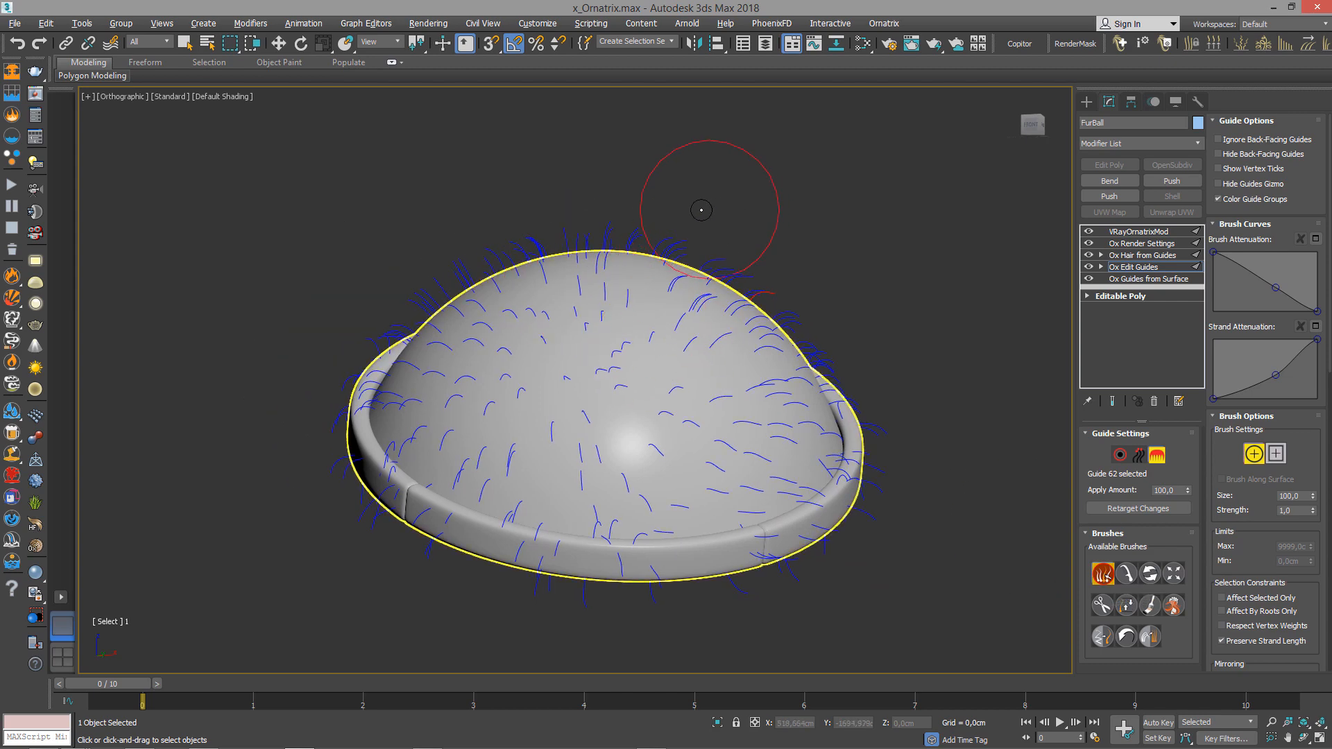
pyautogui.scroll(2, 719, 215)
pyautogui.moveTo(722, 228)
pyautogui.mouseDown()
pyautogui.moveTo(719, 197)
pyautogui.moveTo(753, 246)
pyautogui.moveTo(654, 196)
pyautogui.moveTo(739, 261)
pyautogui.mouseUp()
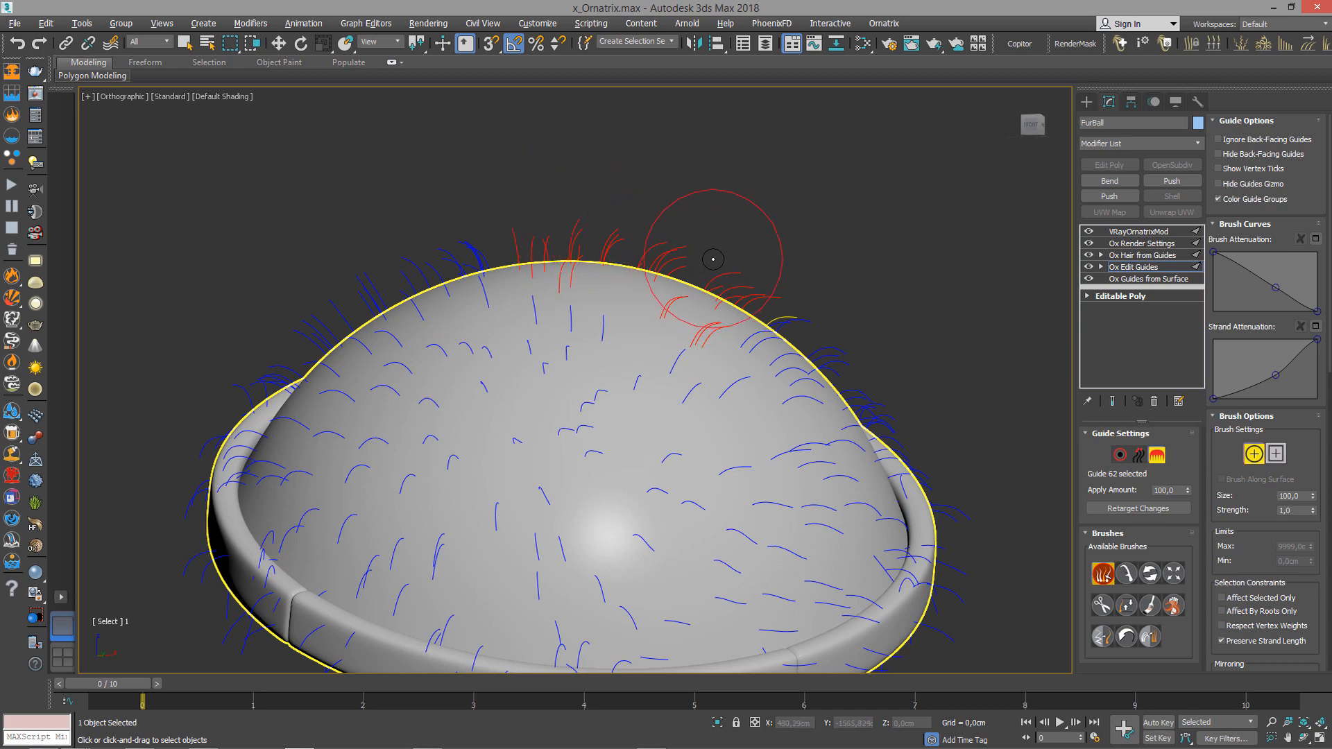
pyautogui.moveTo(713, 259)
pyautogui.keyDown('alt'); pyautogui.mouseDown(button='middle')
pyautogui.moveTo(648, 238)
pyautogui.moveTo(642, 273)
pyautogui.moveTo(660, 254)
pyautogui.moveTo(692, 339)
pyautogui.moveTo(634, 282)
pyautogui.moveTo(680, 294)
pyautogui.moveTo(701, 231)
pyautogui.mouseUp(button='middle'); pyautogui.keyUp('alt')
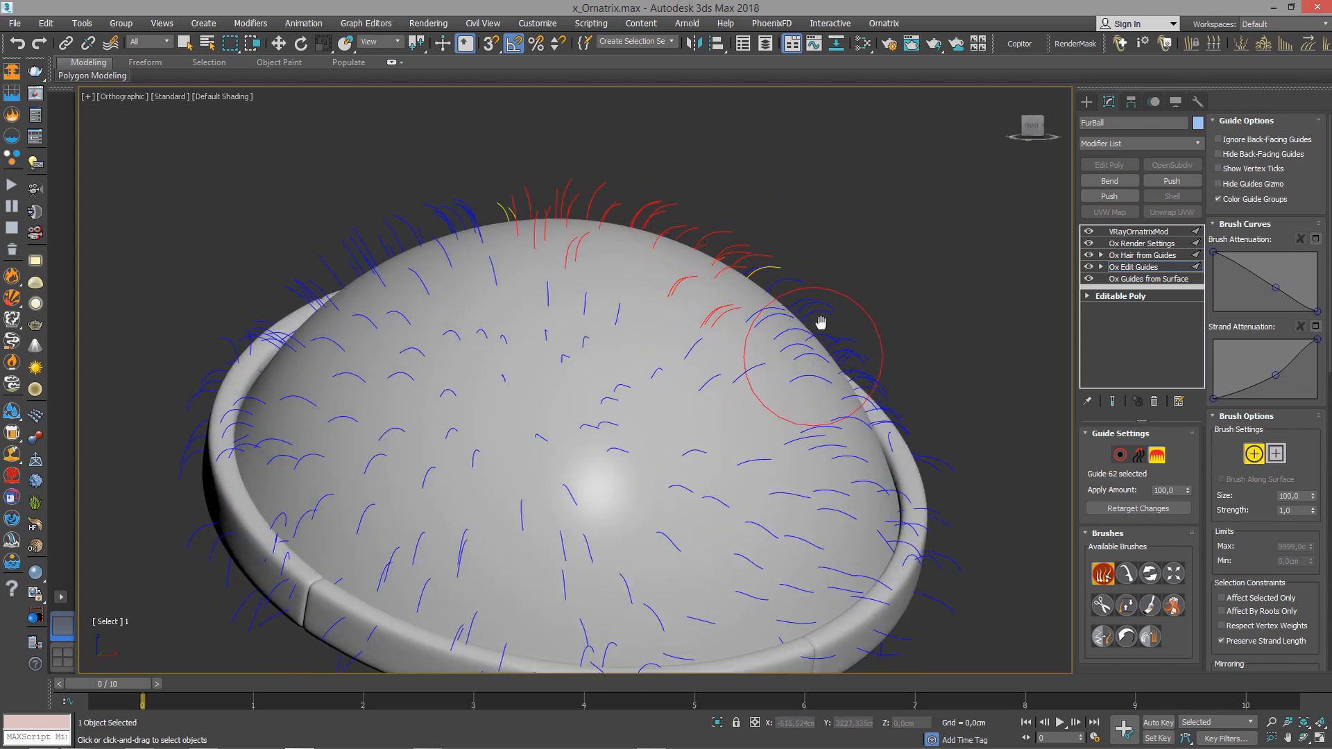
# Brush-select the guides on the dome's right side in the Front view.
pyautogui.press('f')
pyautogui.scroll(3, 763, 312)
pyautogui.scroll(-2, 741, 249)
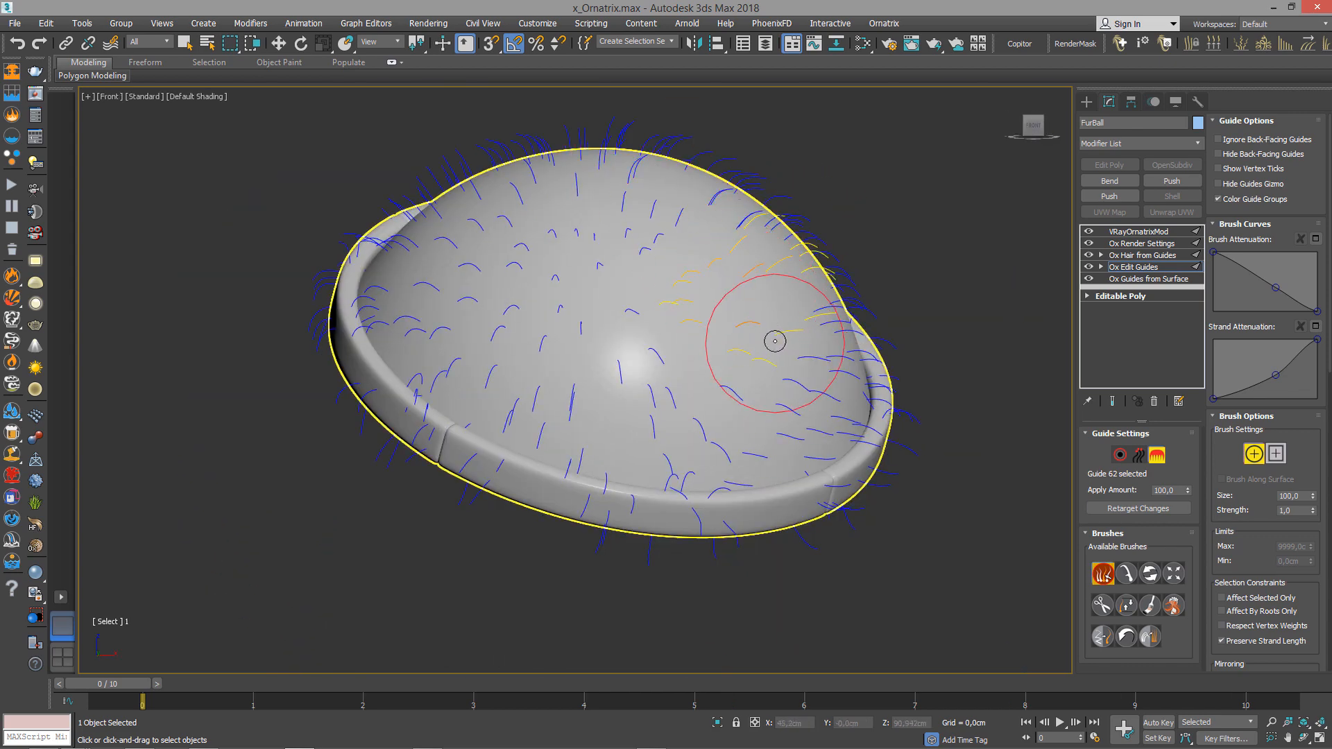
pyautogui.moveTo(741, 240); pyautogui.dragTo(743, 305, button='middle')
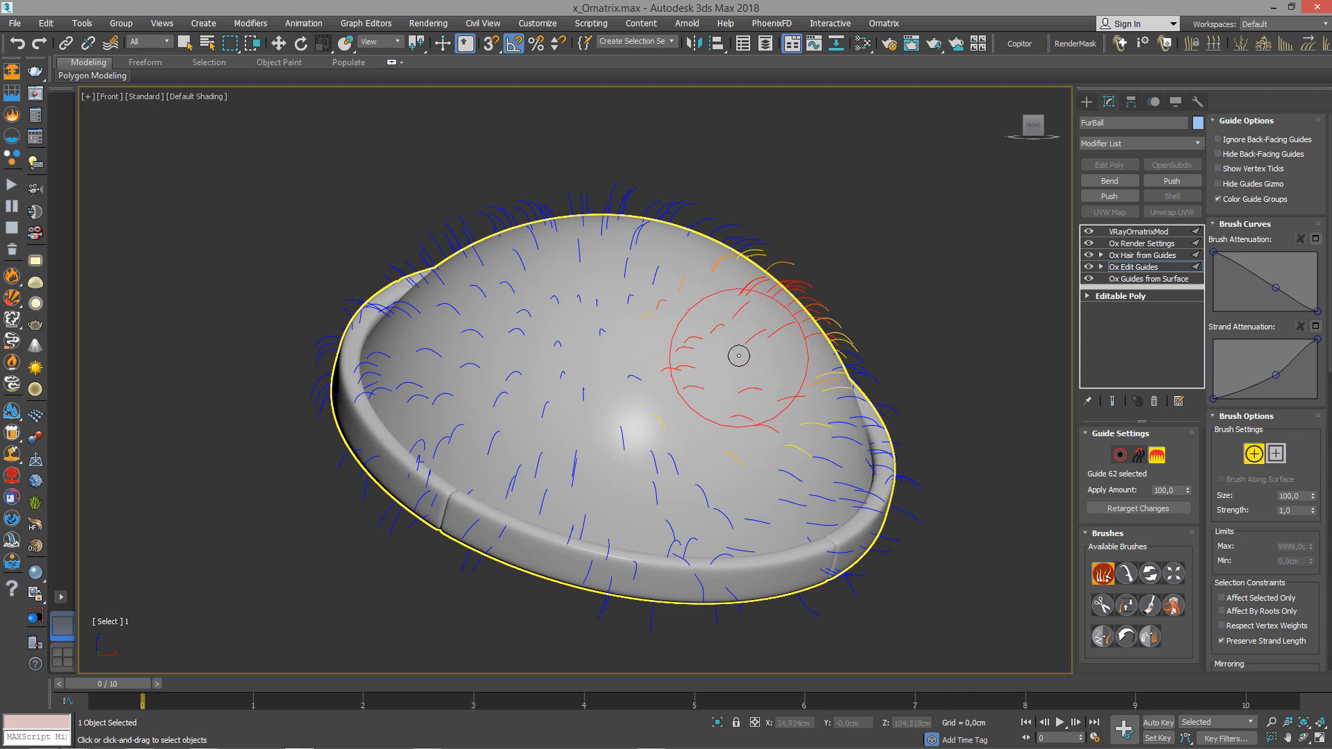
# Brush-select a patch of guides over the dome's crown and bring the selection up in the Front view.
pyautogui.moveTo(706, 396)
pyautogui.keyDown('alt'); pyautogui.mouseDown(button='middle')
pyautogui.moveTo(767, 386)
pyautogui.moveTo(694, 327)
pyautogui.moveTo(713, 326)
pyautogui.moveTo(752, 268)
pyautogui.moveTo(768, 298)
pyautogui.mouseUp(button='middle'); pyautogui.keyUp('alt')
pyautogui.scroll(5, 696, 437)
pyautogui.scroll(3, 697, 436)
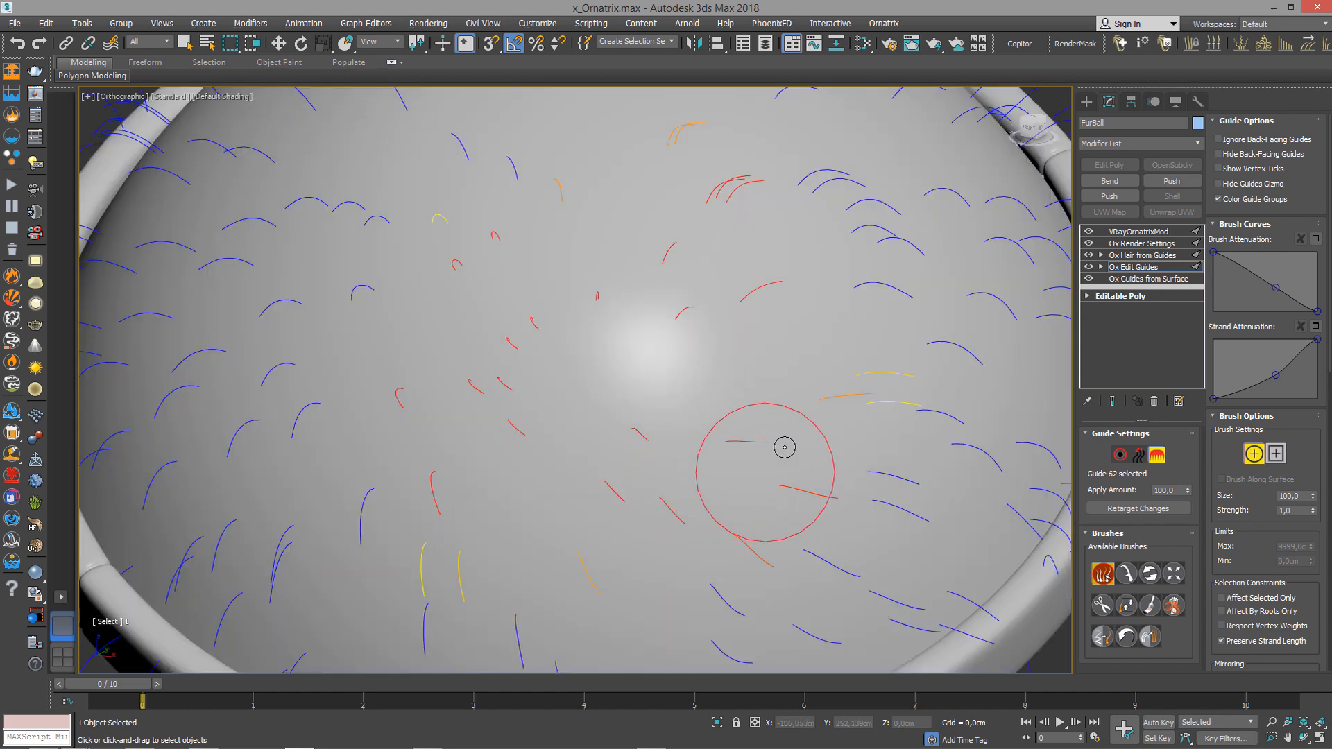
pyautogui.moveTo(485, 489); pyautogui.dragTo(499, 395, button='middle')
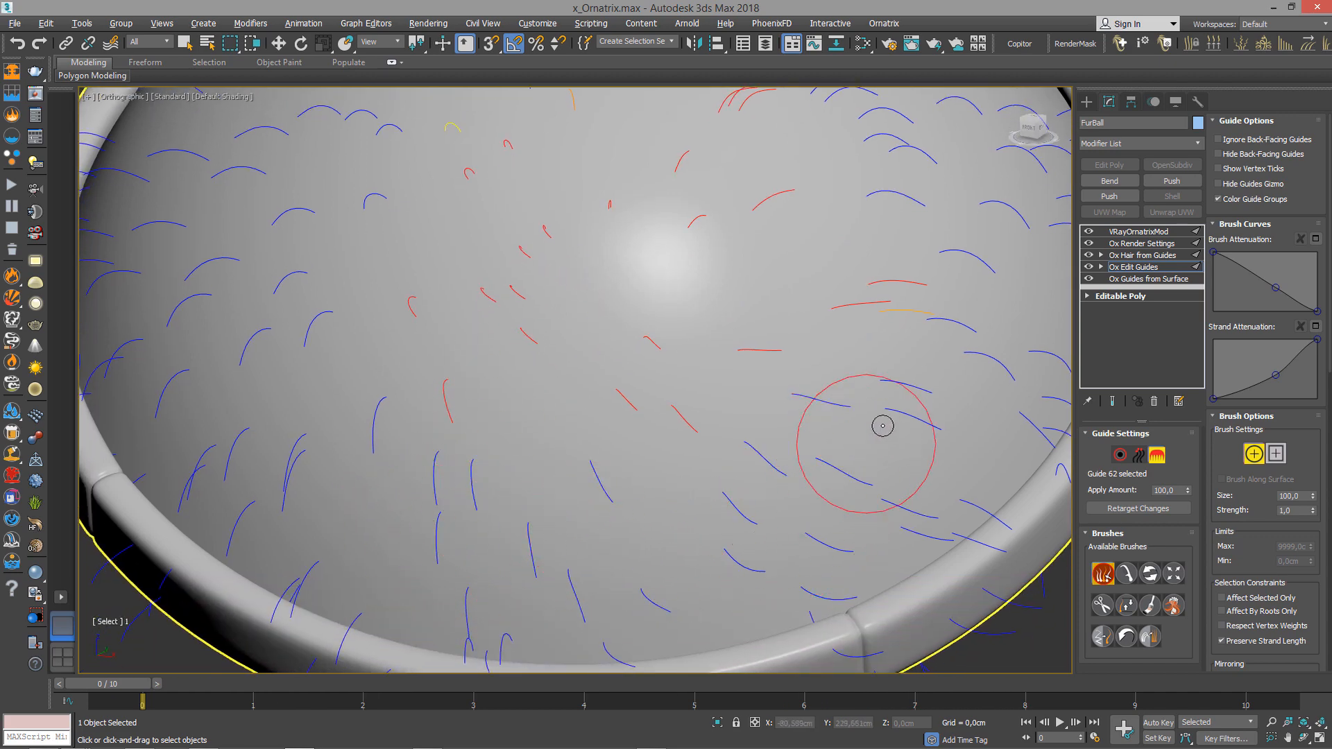
pyautogui.keyDown('alt'); pyautogui.moveTo(827, 236); pyautogui.dragTo(858, 439, button='middle'); pyautogui.keyUp('alt')
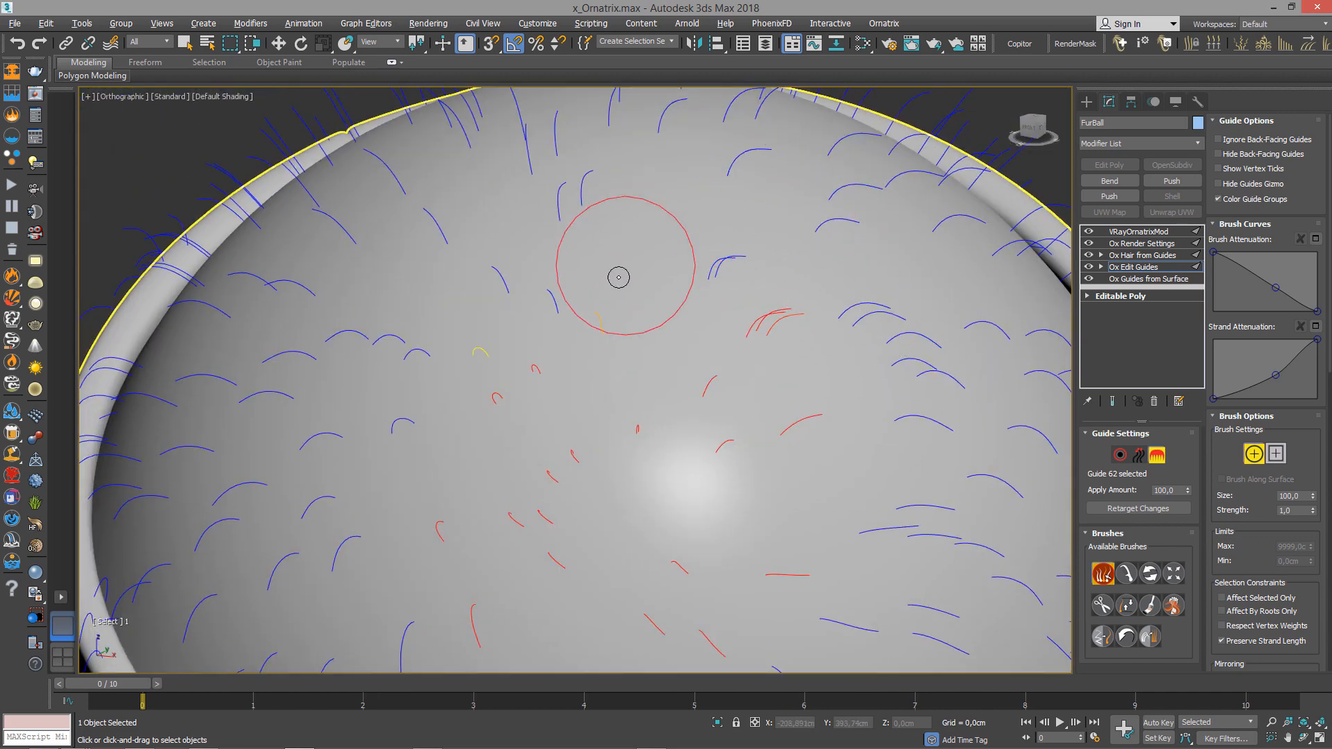
pyautogui.scroll(-5, 620, 390)
pyautogui.keyDown('alt'); pyautogui.moveTo(619, 390); pyautogui.dragTo(669, 357, button='middle'); pyautogui.keyUp('alt')
pyautogui.press('f')
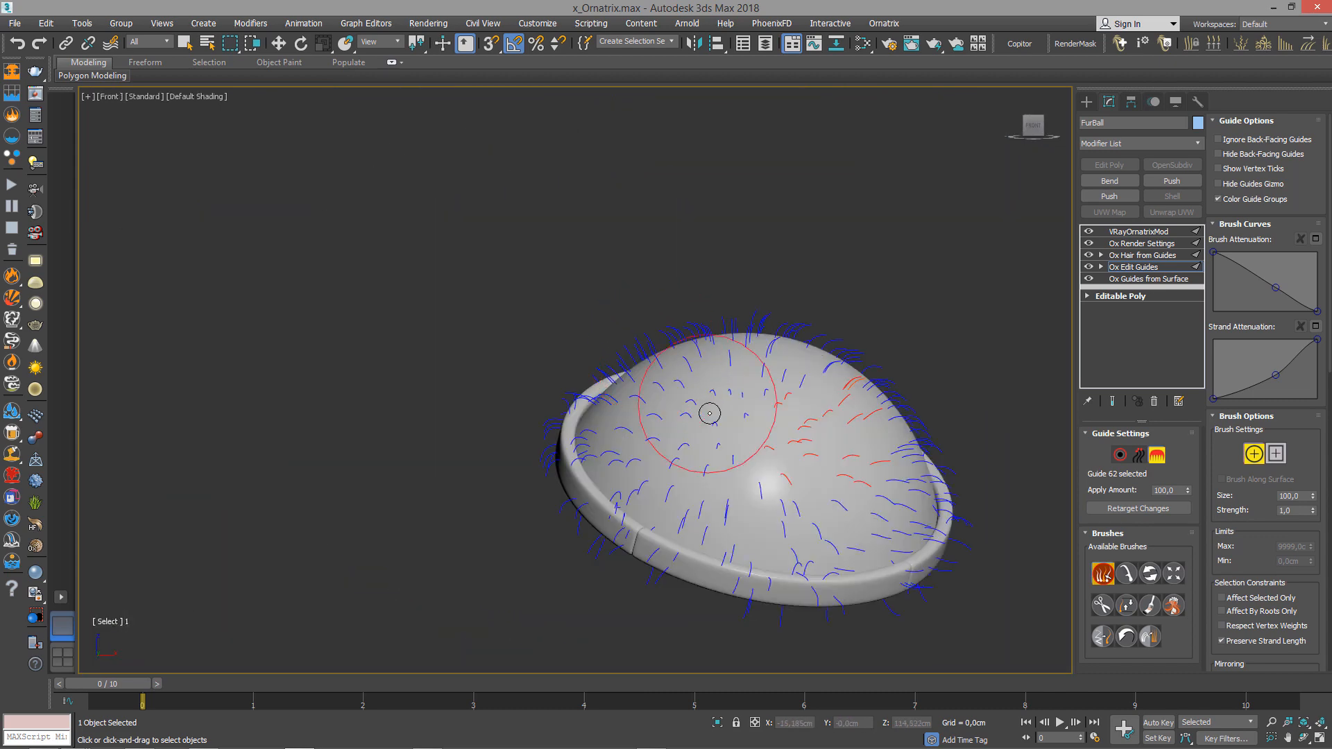
pyautogui.scroll(2, 708, 414)
pyautogui.moveTo(823, 439); pyautogui.dragTo(517, 363, button='middle')
pyautogui.scroll(2, 599, 367)
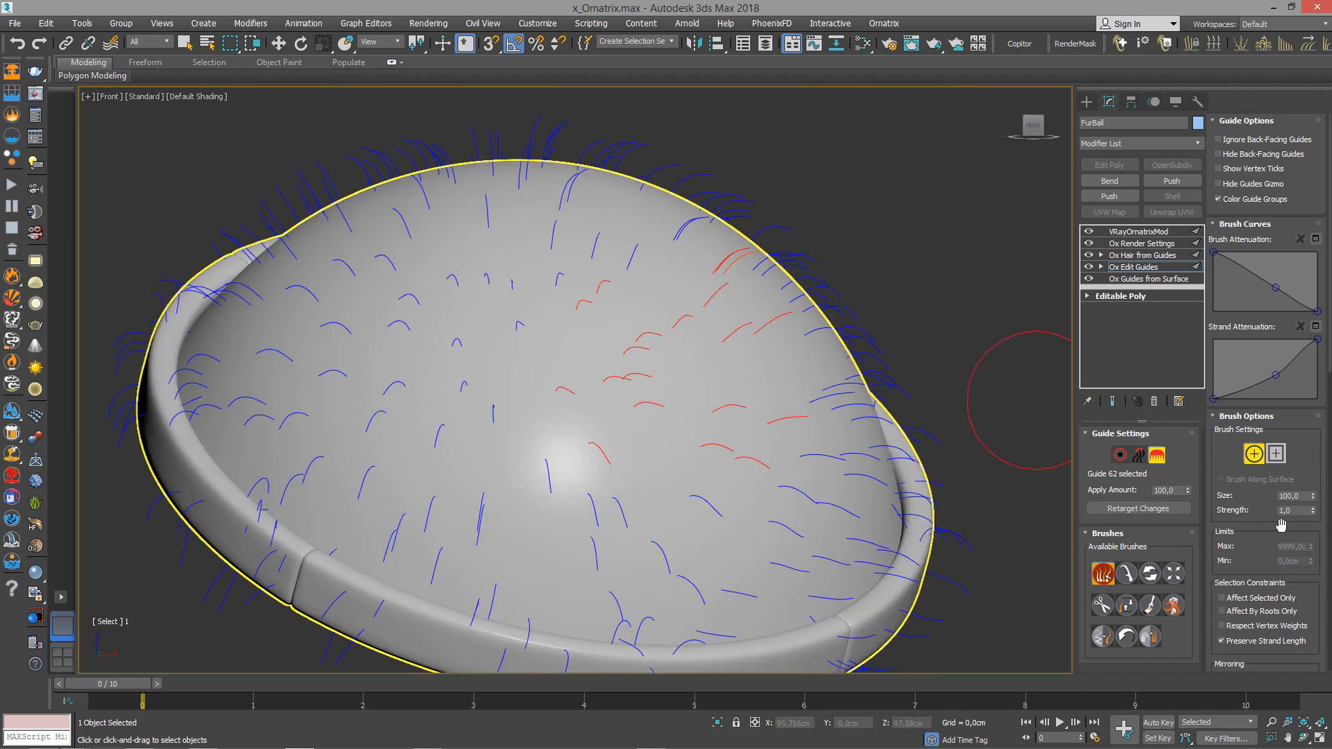
# Choose the Move brush and limit it with Affect Selected Only.
pyautogui.click(1123, 579)
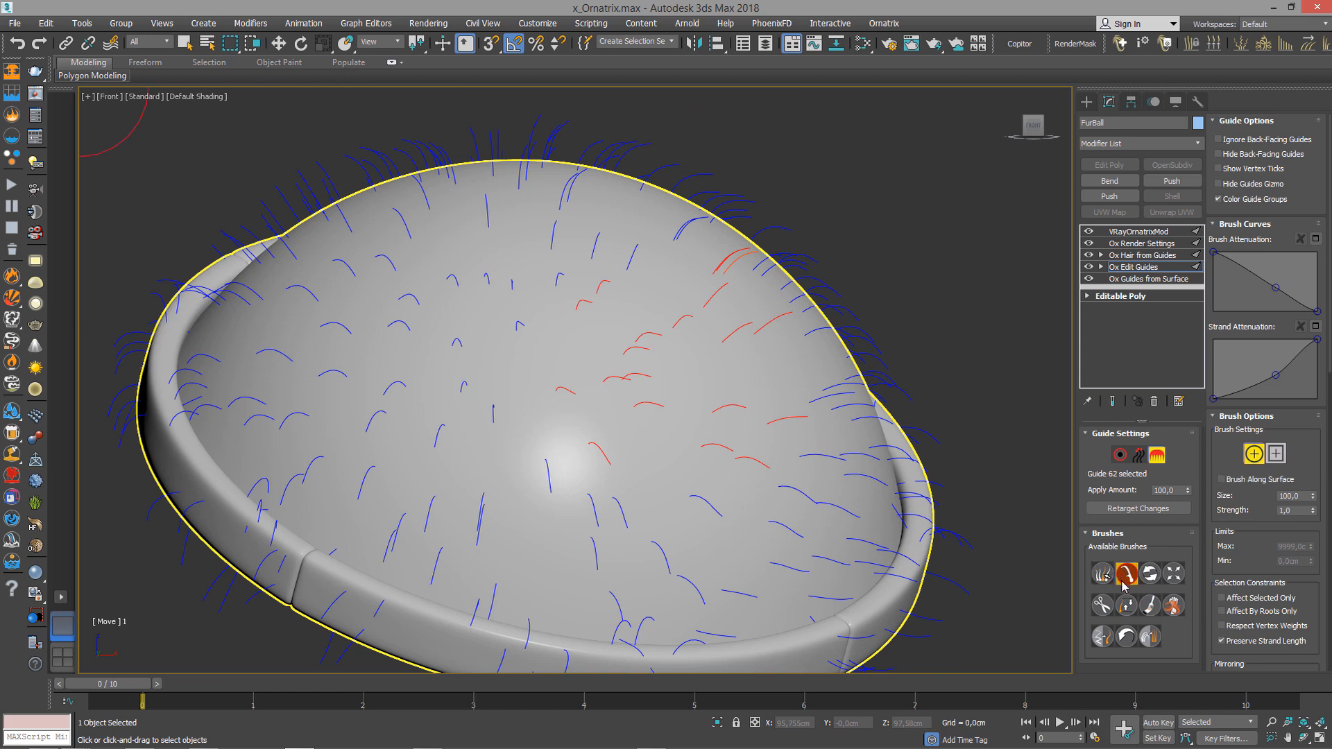
pyautogui.click(1239, 598)
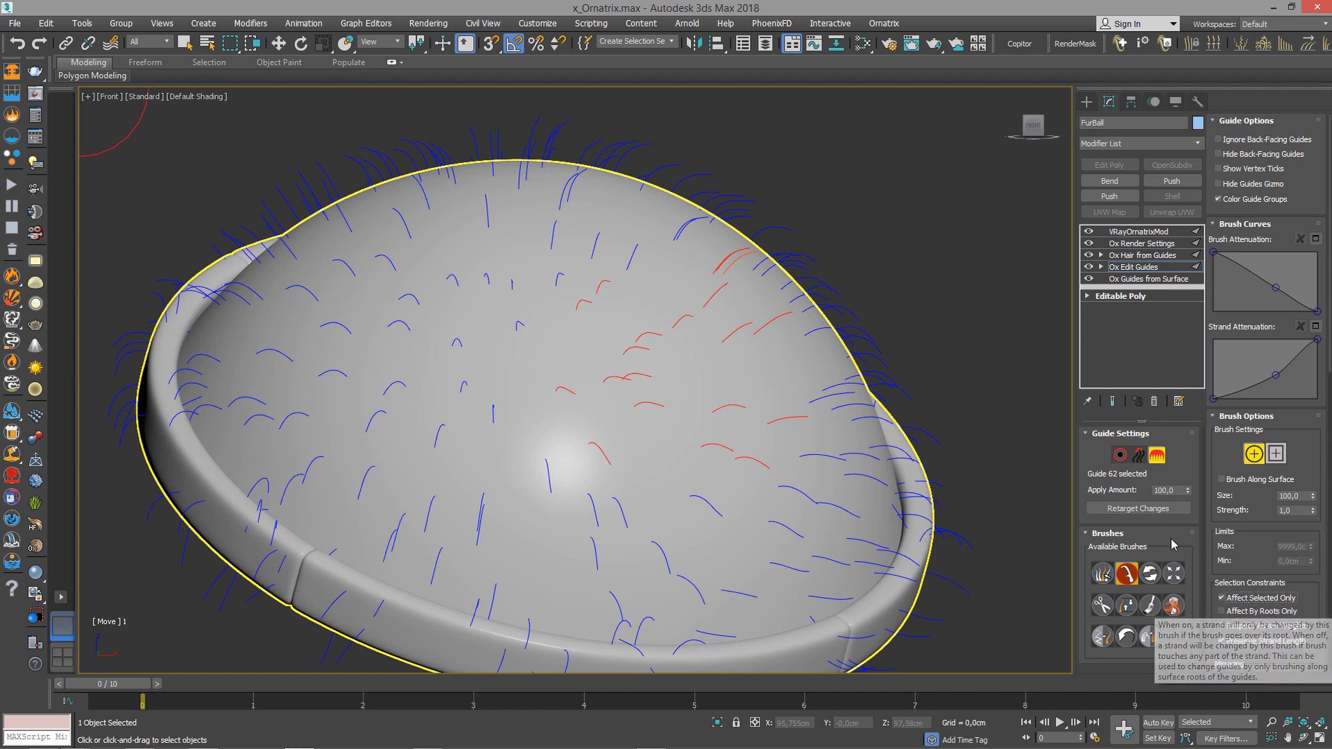
pyautogui.scroll(-3, 841, 374)
pyautogui.scroll(-1, 714, 306)
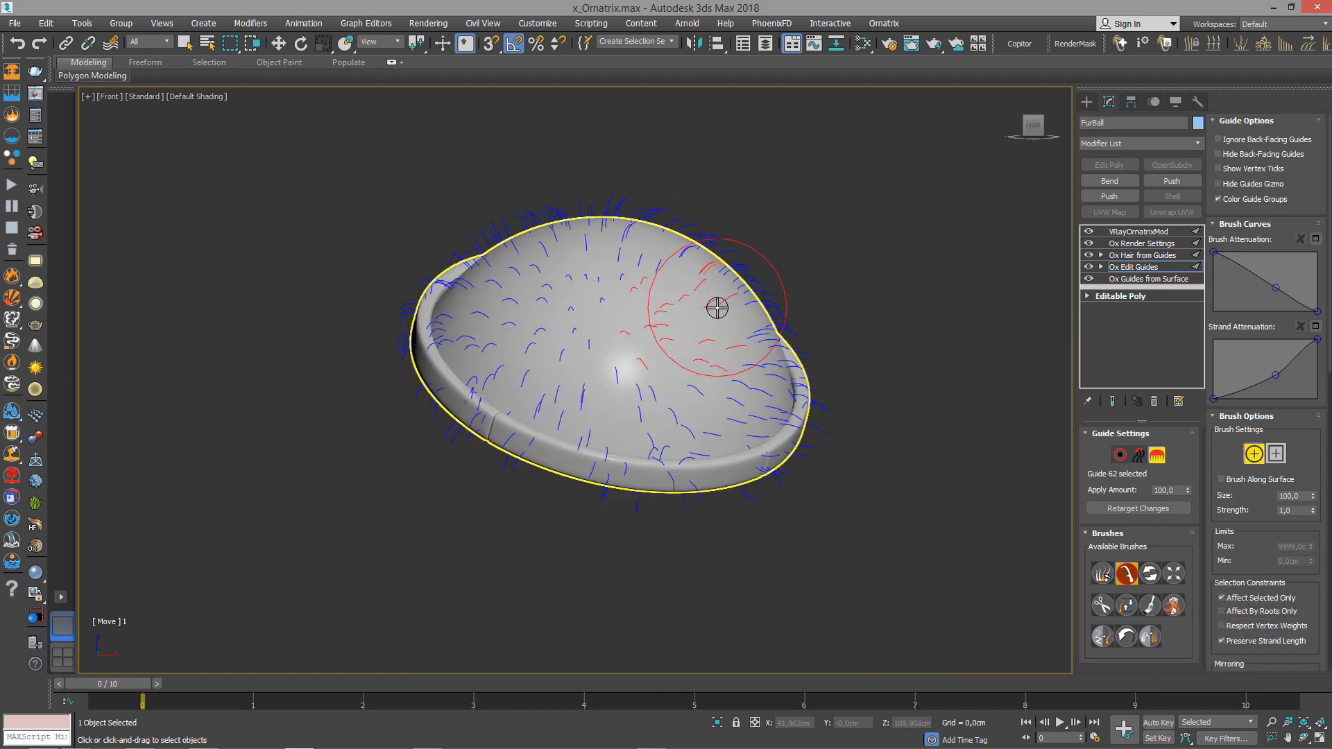
pyautogui.scroll(1, 705, 300)
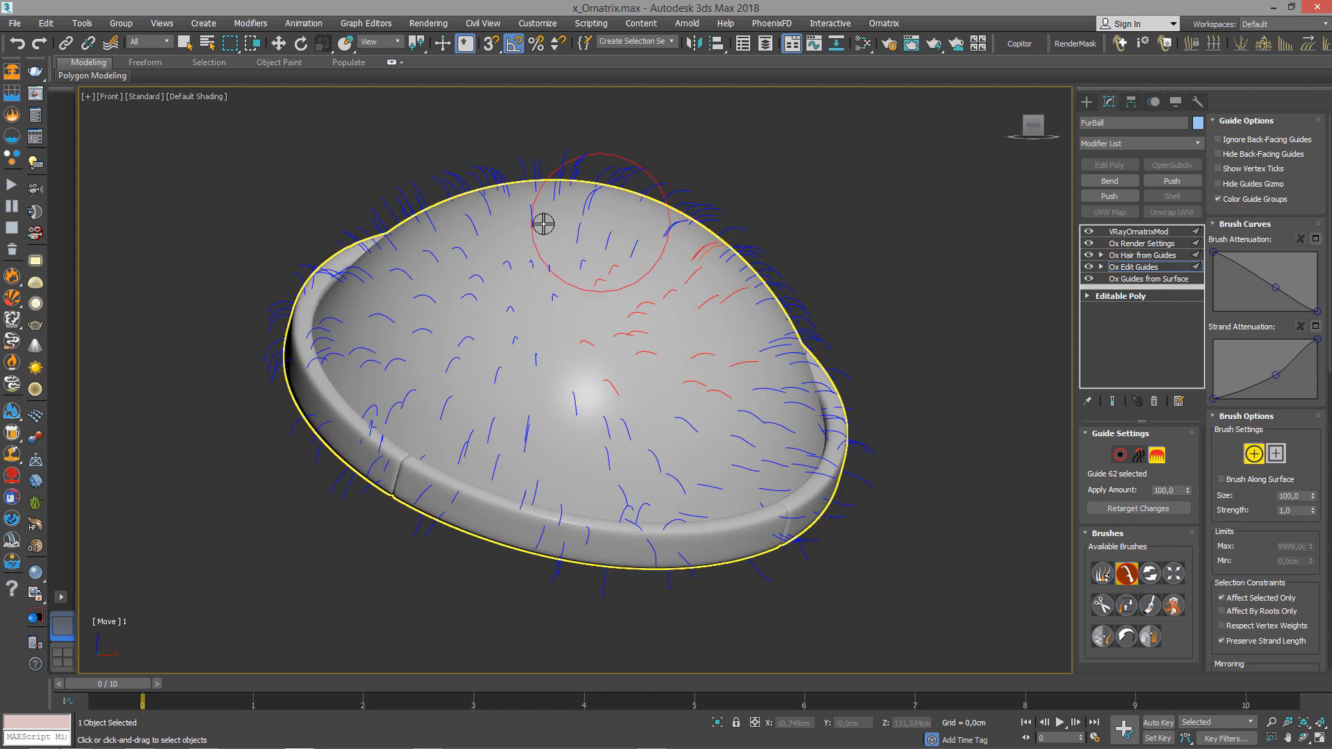
pyautogui.keyDown('alt'); pyautogui.moveTo(715, 274); pyautogui.dragTo(737, 271, button='middle'); pyautogui.keyUp('alt')
pyautogui.scroll(3, 722, 260)
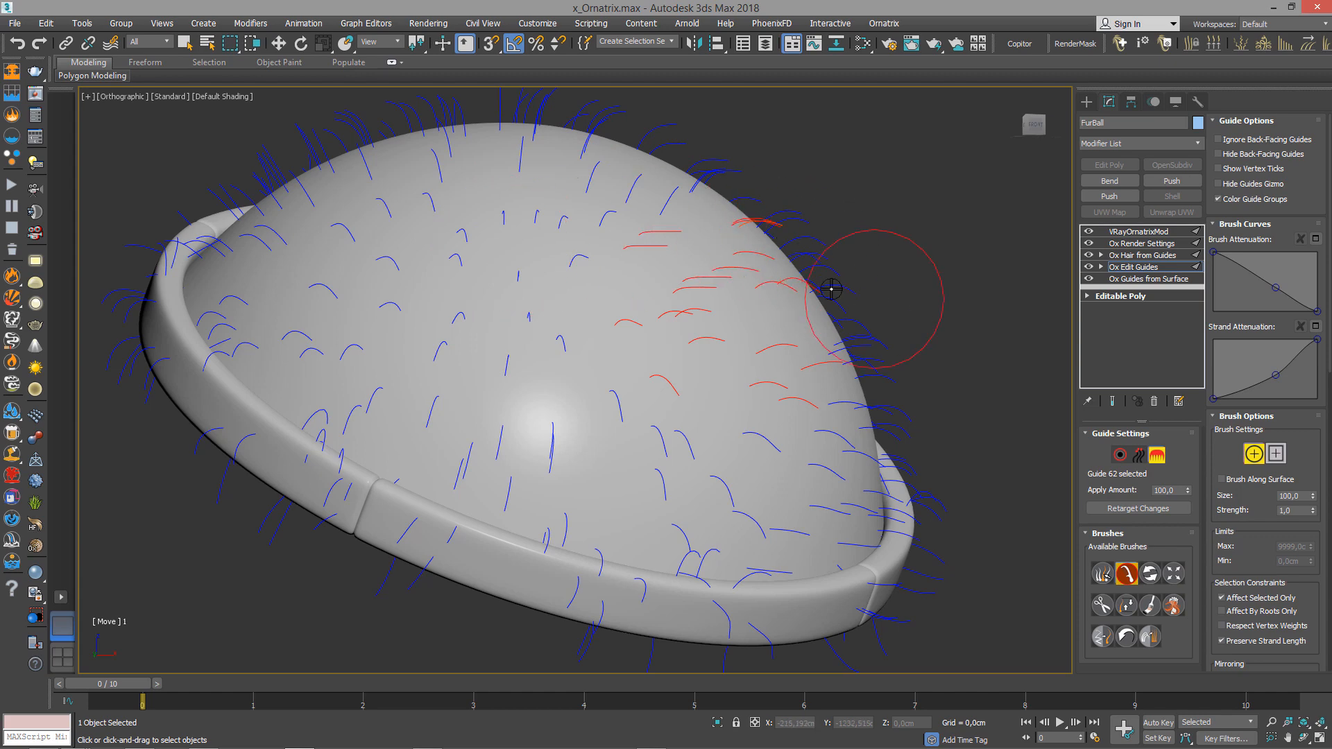
# Comb the selected guides outward along the dome's right slope with the Move brush.
pyautogui.keyDown('alt'); pyautogui.moveTo(609, 253); pyautogui.dragTo(695, 192, button='middle'); pyautogui.keyUp('alt')
pyautogui.moveTo(729, 274)
pyautogui.mouseDown()
pyautogui.moveTo(755, 166)
pyautogui.moveTo(811, 161)
pyautogui.mouseUp()
pyautogui.moveTo(768, 303); pyautogui.dragTo(847, 239)
pyautogui.moveTo(820, 407); pyautogui.dragTo(813, 305)
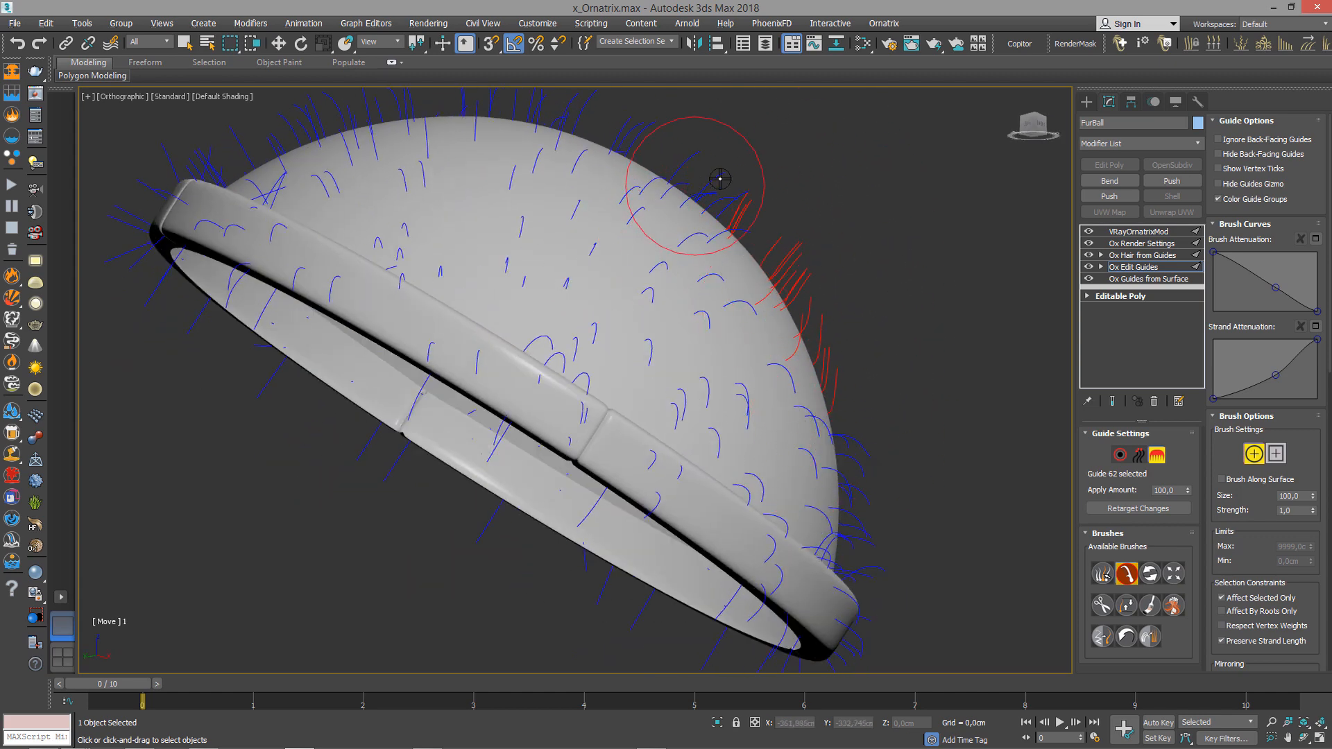
pyautogui.moveTo(717, 179); pyautogui.dragTo(821, 226)
pyautogui.moveTo(775, 284); pyautogui.dragTo(828, 239)
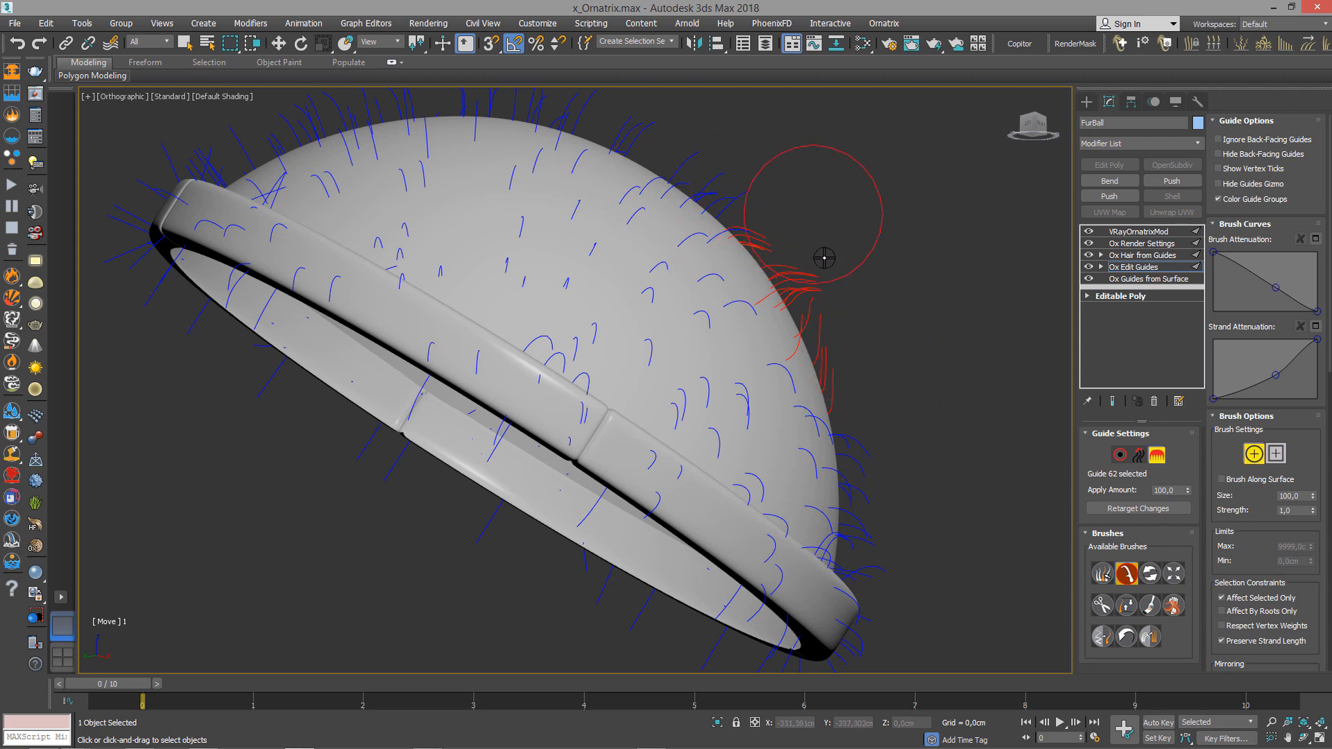
# Twist the guides around the dome's crown with the Rotate brush.
pyautogui.moveTo(862, 346)
pyautogui.keyDown('alt'); pyautogui.mouseDown(button='middle')
pyautogui.moveTo(717, 365)
pyautogui.moveTo(512, 276)
pyautogui.mouseUp(button='middle'); pyautogui.keyUp('alt')
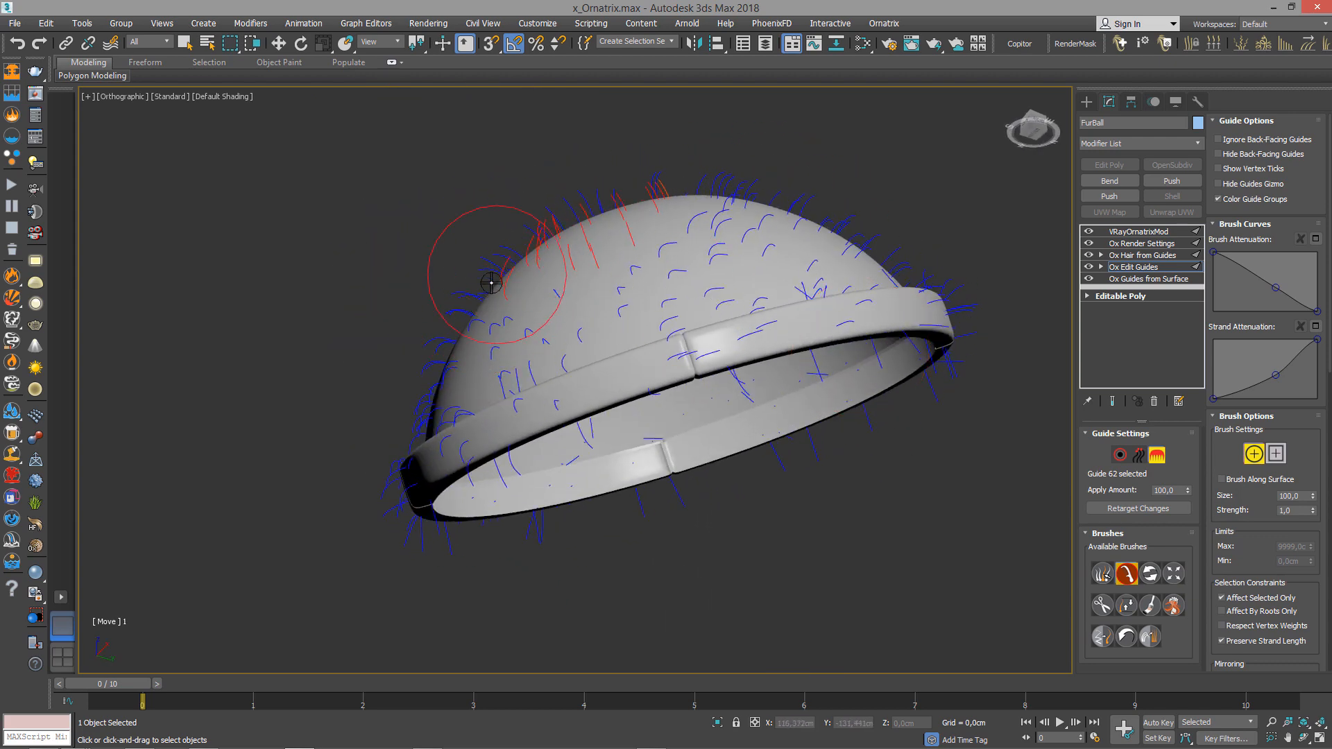
pyautogui.keyDown('alt'); pyautogui.moveTo(595, 184); pyautogui.dragTo(684, 342, button='middle'); pyautogui.keyUp('alt')
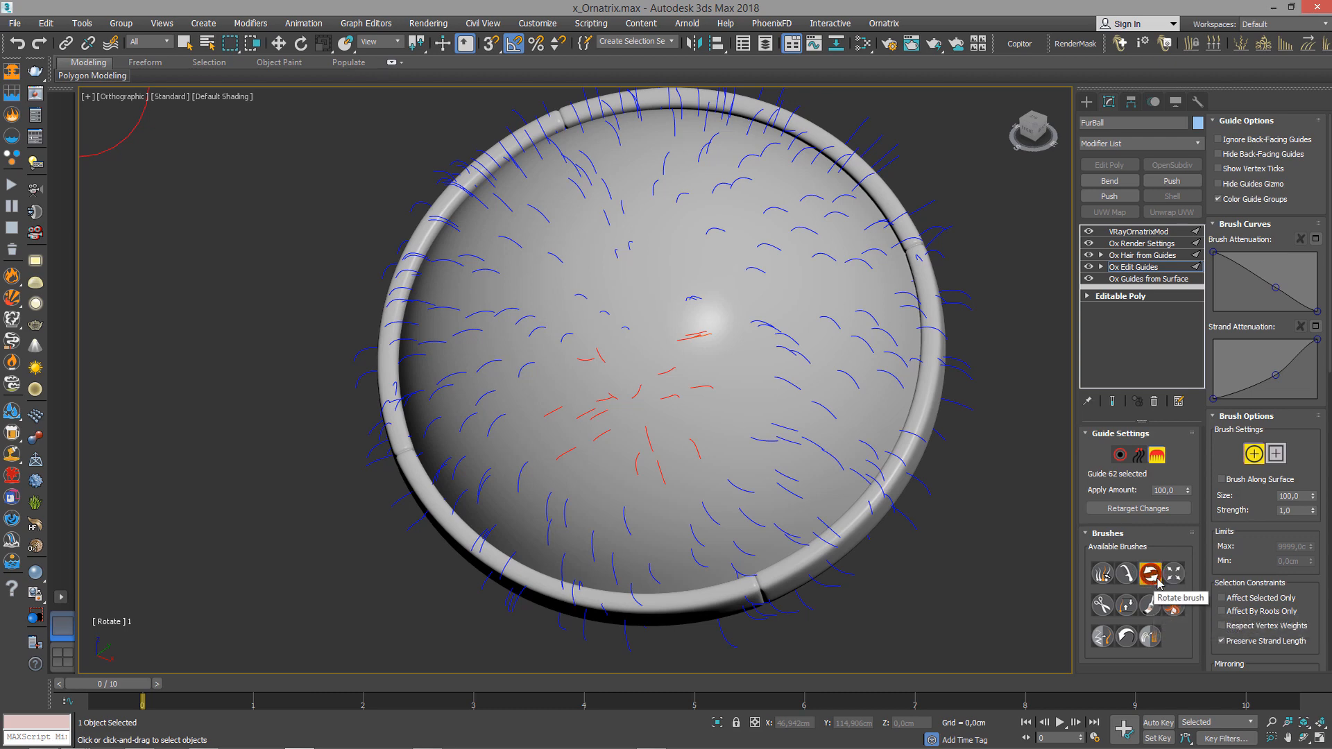
pyautogui.moveTo(544, 348)
pyautogui.keyDown('alt'); pyautogui.mouseDown(button='middle')
pyautogui.moveTo(763, 262)
pyautogui.moveTo(791, 274)
pyautogui.moveTo(763, 313)
pyautogui.moveTo(693, 355)
pyautogui.mouseUp(button='middle'); pyautogui.keyUp('alt')
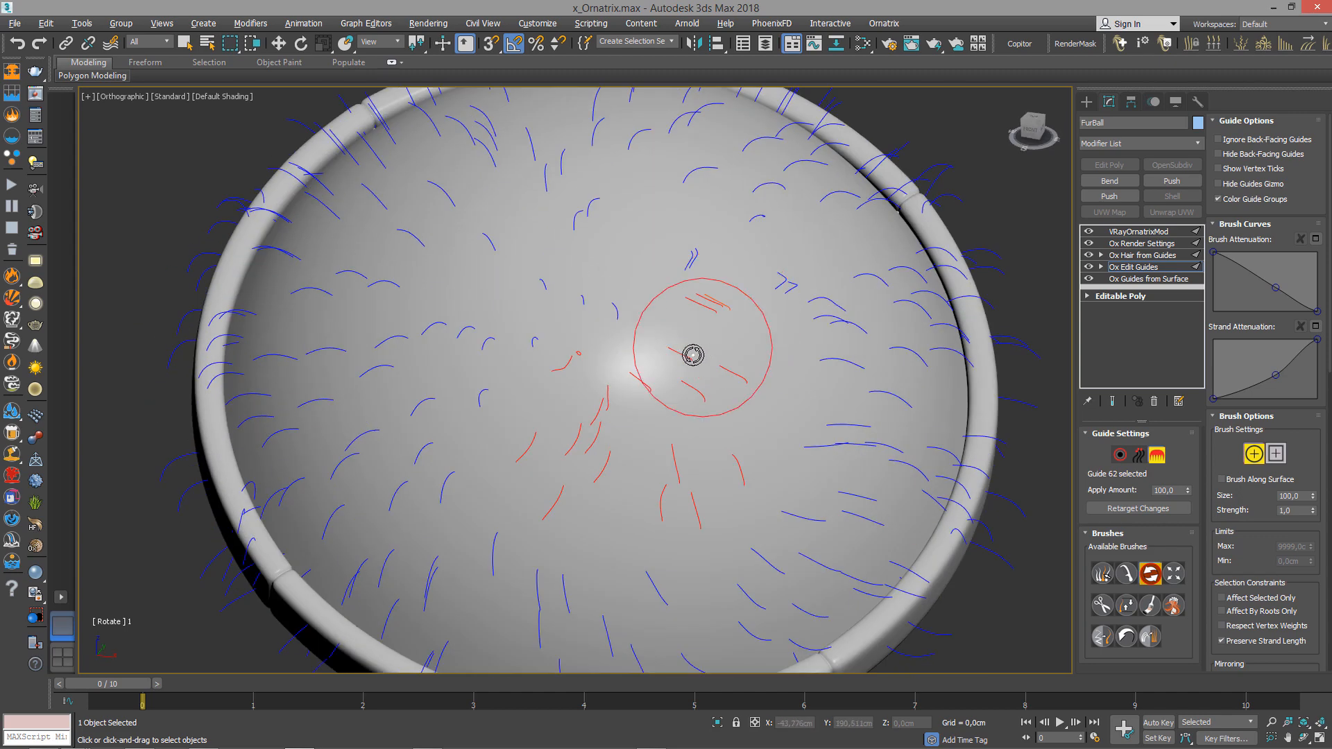
pyautogui.moveTo(608, 423)
pyautogui.mouseDown()
pyautogui.moveTo(585, 407)
pyautogui.moveTo(627, 419)
pyautogui.moveTo(485, 393)
pyautogui.moveTo(651, 364)
pyautogui.moveTo(627, 500)
pyautogui.mouseUp()
pyautogui.moveTo(627, 500)
pyautogui.keyDown('alt'); pyautogui.mouseDown(button='middle')
pyautogui.moveTo(735, 298)
pyautogui.moveTo(791, 305)
pyautogui.moveTo(799, 340)
pyautogui.mouseUp(button='middle'); pyautogui.keyUp('alt')
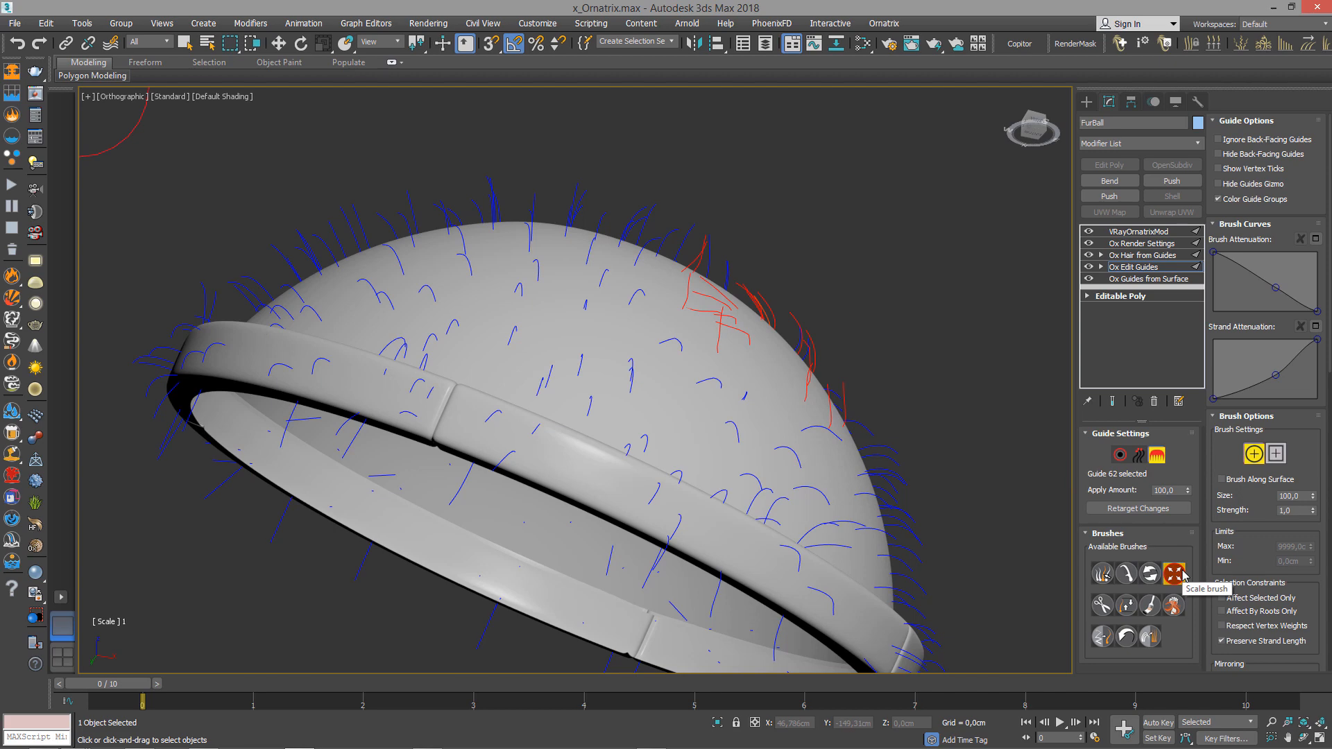
# Scale the guides around the dome's crown with several Scale brush strokes in varying directions.
pyautogui.moveTo(833, 441)
pyautogui.keyDown('alt'); pyautogui.mouseDown(button='middle')
pyautogui.moveTo(731, 395)
pyautogui.moveTo(633, 467)
pyautogui.mouseUp(button='middle'); pyautogui.keyUp('alt')
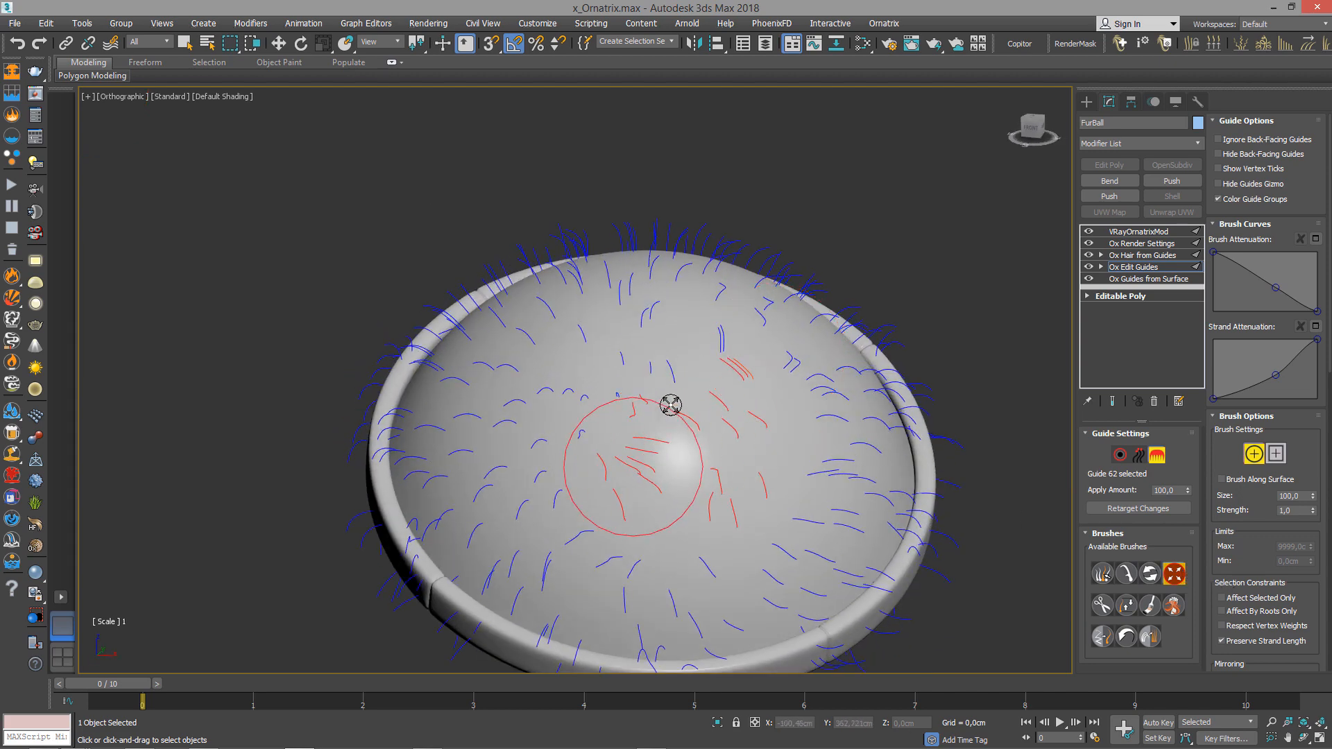
pyautogui.moveTo(671, 405); pyautogui.dragTo(783, 228)
pyautogui.moveTo(648, 451); pyautogui.dragTo(754, 280)
pyautogui.keyDown('alt'); pyautogui.moveTo(680, 469); pyautogui.dragTo(668, 480, button='middle'); pyautogui.keyUp('alt')
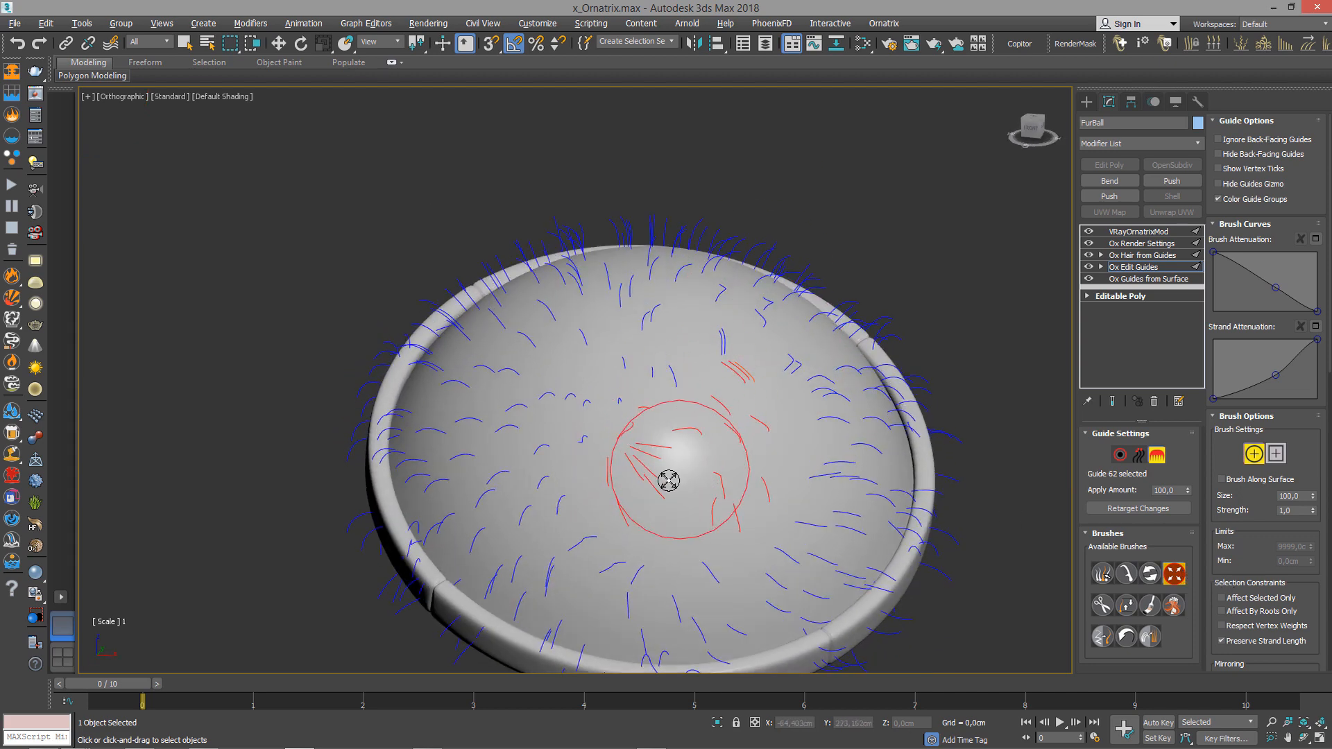
pyautogui.moveTo(639, 482); pyautogui.dragTo(712, 377)
pyautogui.keyDown('alt'); pyautogui.moveTo(687, 485); pyautogui.dragTo(702, 490, button='middle'); pyautogui.keyUp('alt')
pyautogui.moveTo(671, 474)
pyautogui.mouseDown()
pyautogui.moveTo(633, 518)
pyautogui.moveTo(656, 486)
pyautogui.moveTo(577, 541)
pyautogui.mouseUp()
pyautogui.moveTo(645, 485); pyautogui.dragTo(618, 507)
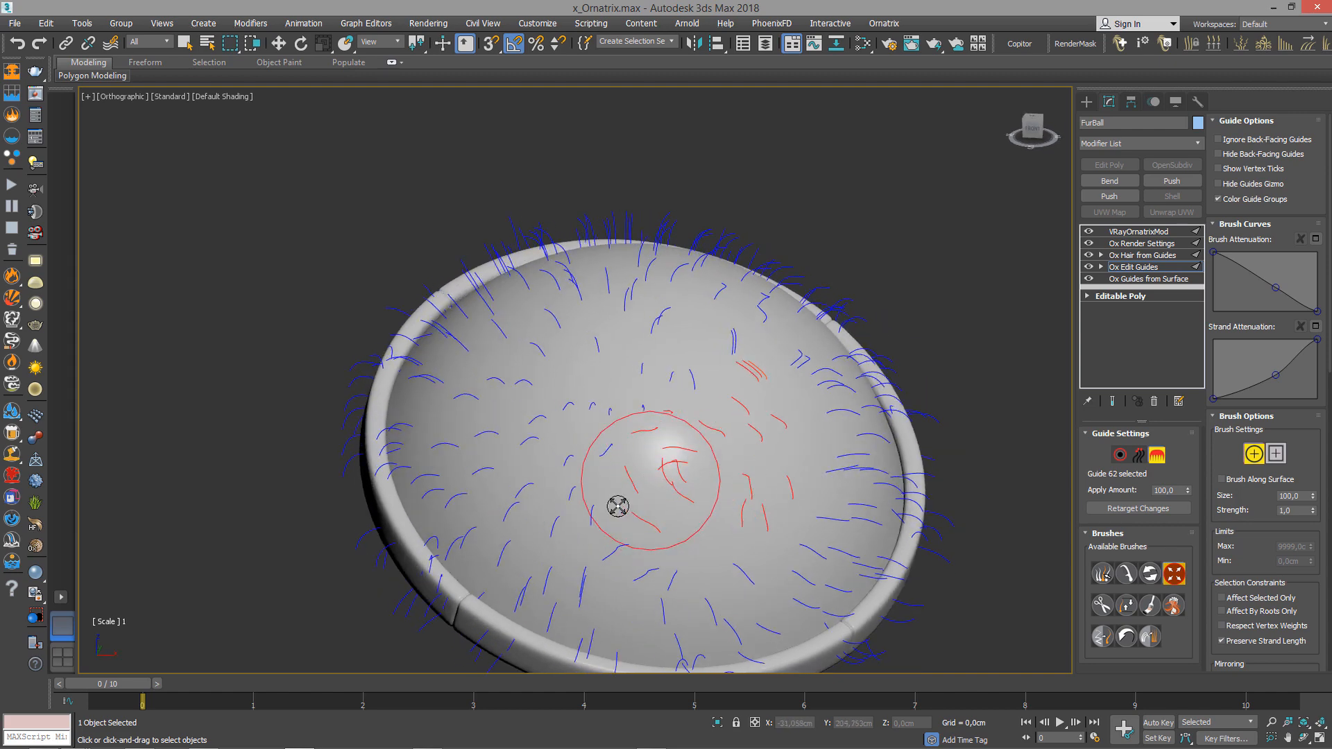
pyautogui.keyDown('alt'); pyautogui.moveTo(761, 467); pyautogui.dragTo(779, 416, button='middle'); pyautogui.keyUp('alt')
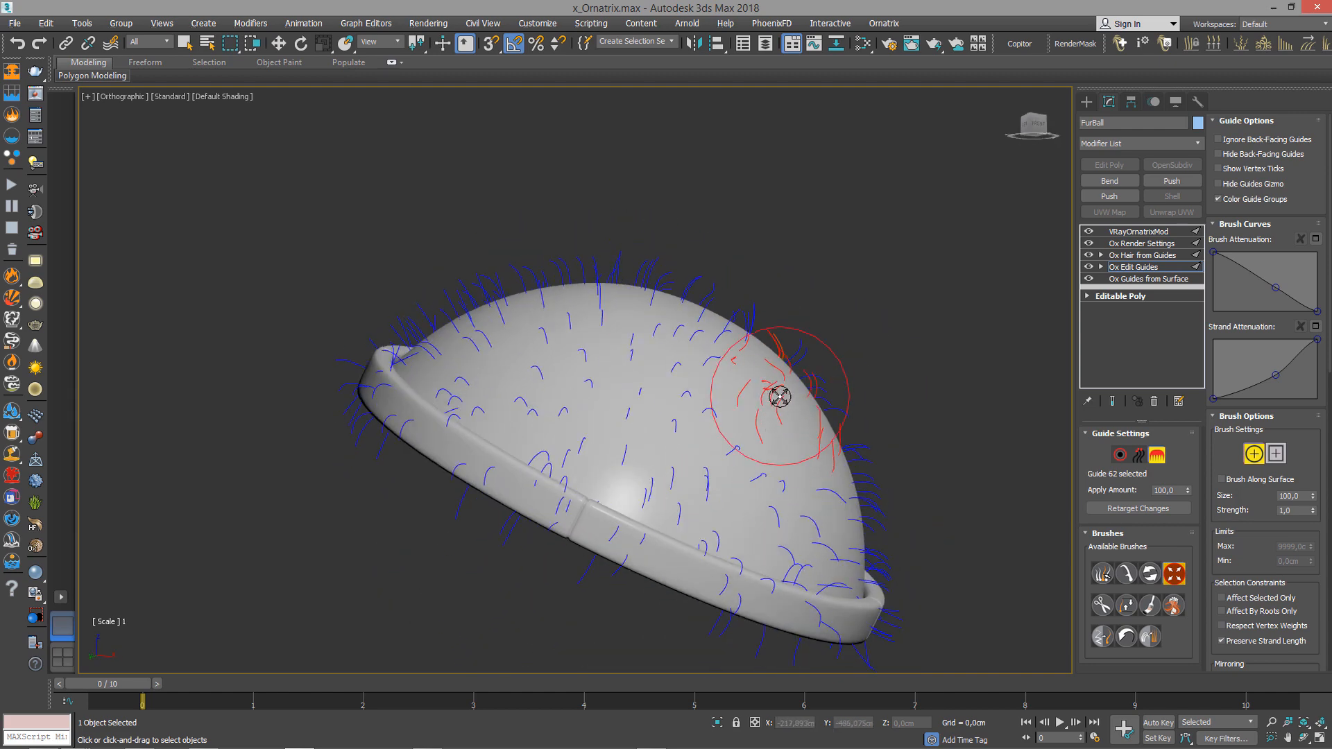
# Choose the Cut brush for the guides along the dome's right edge.
pyautogui.click(1103, 606)
pyautogui.scroll(6, 832, 406)
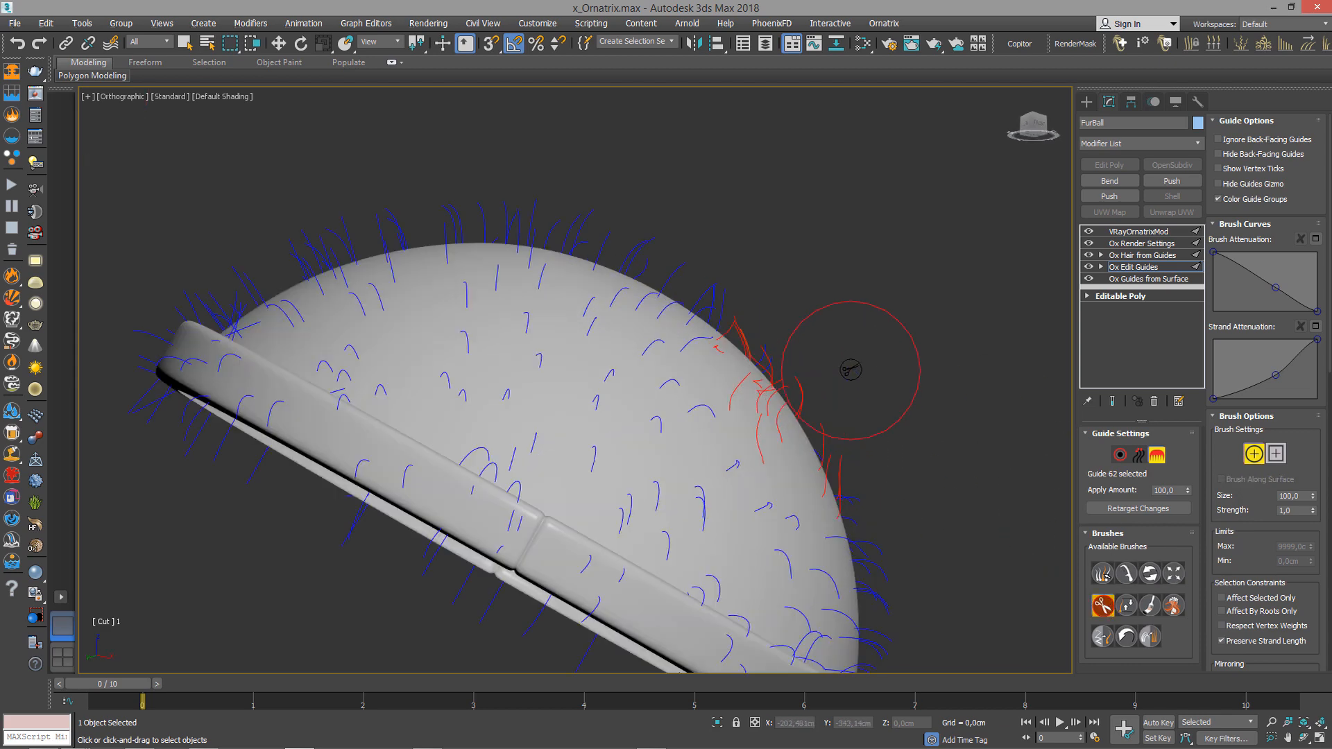
pyautogui.moveTo(777, 322)
pyautogui.keyDown('alt'); pyautogui.mouseDown(button='middle')
pyautogui.moveTo(809, 326)
pyautogui.moveTo(759, 256)
pyautogui.mouseUp(button='middle'); pyautogui.keyUp('alt')
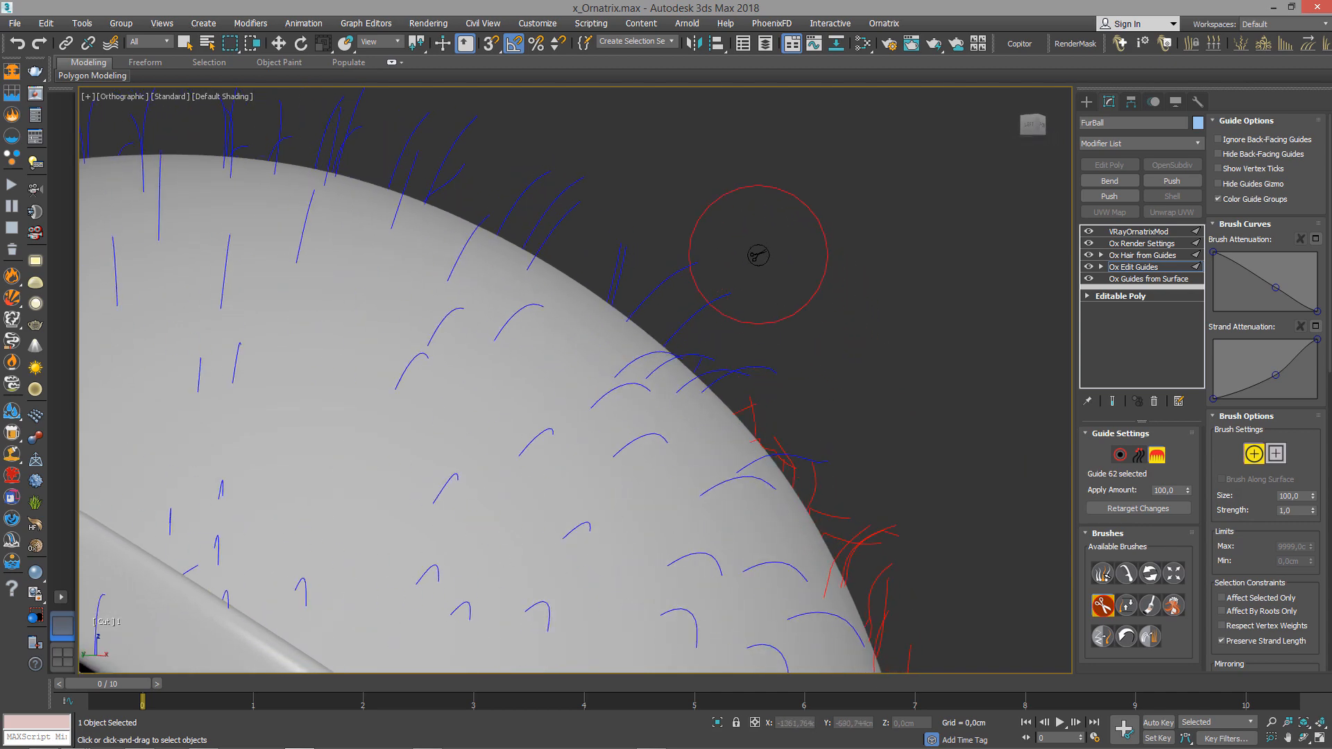
# Lengthen a patch of guides on the dome's upper slope with the Grow/Shrink brush, checking them from several angles.
pyautogui.click(1126, 606)
pyautogui.scroll(-5, 822, 401)
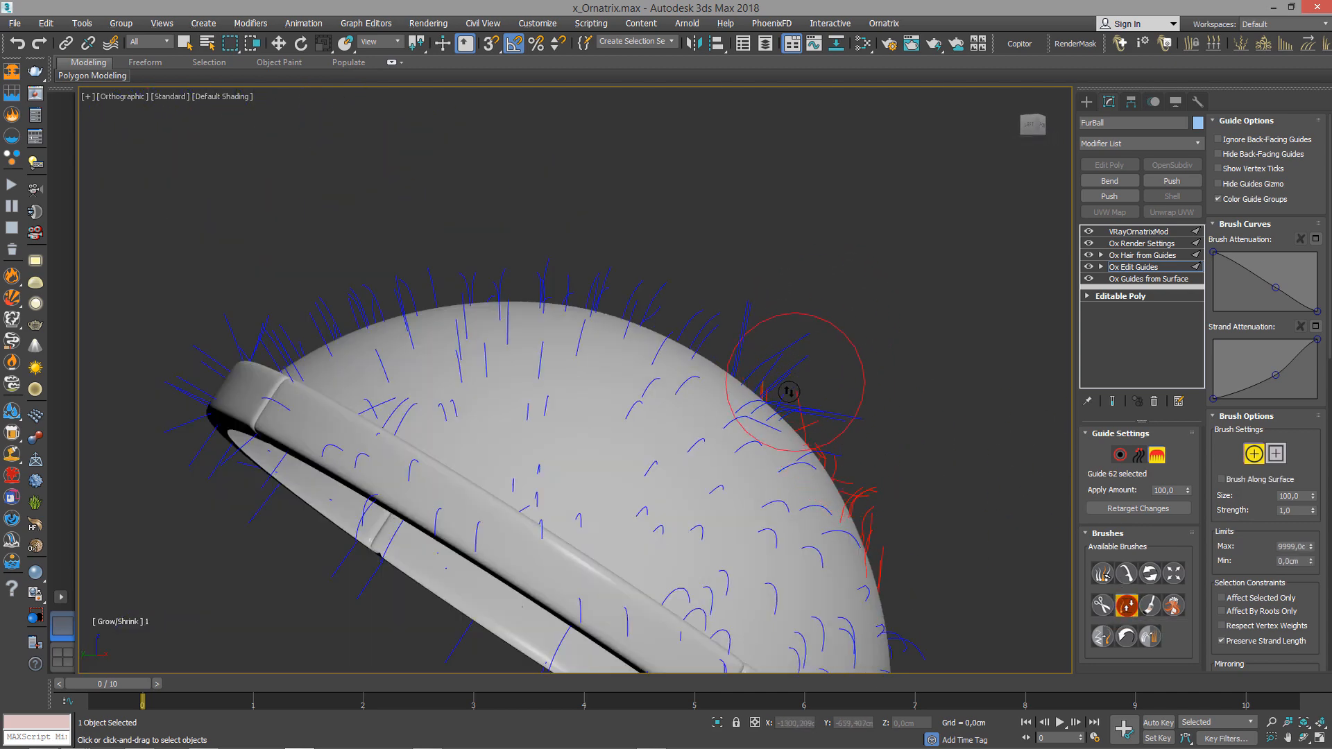
pyautogui.moveTo(789, 391); pyautogui.dragTo(781, 320)
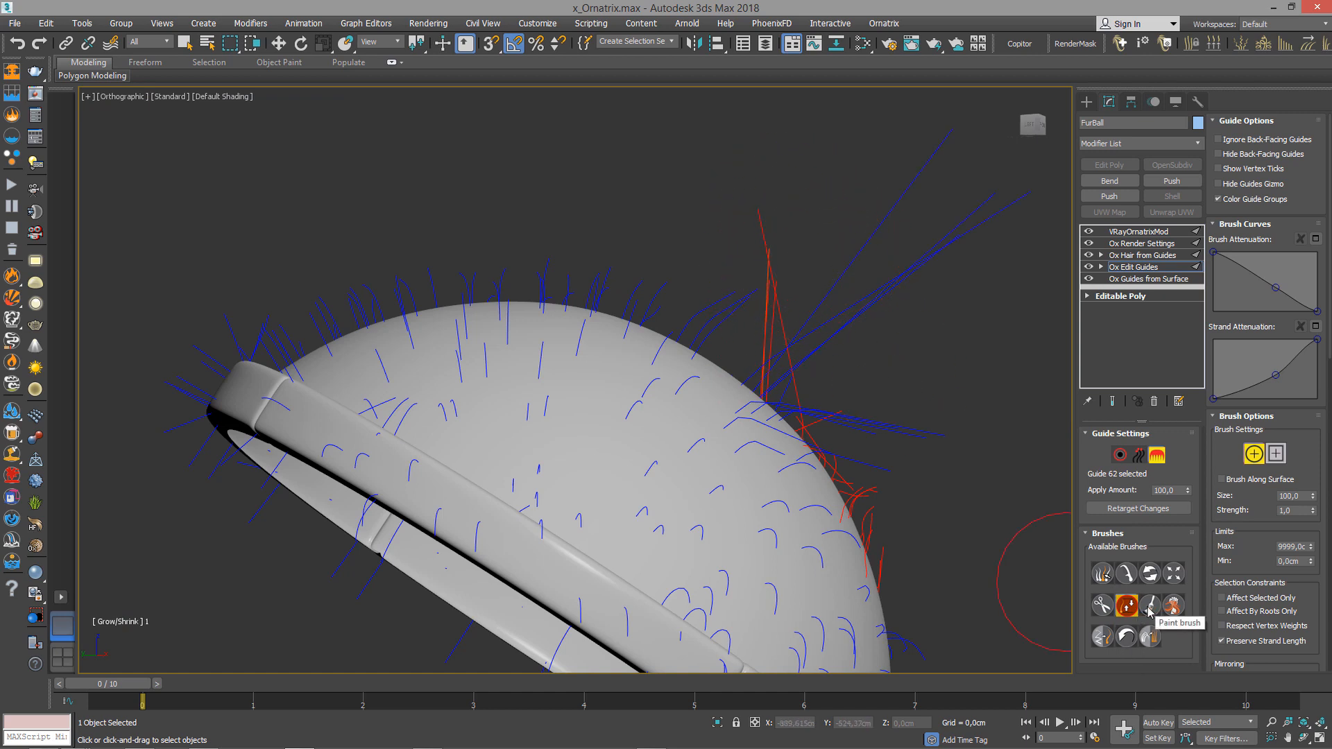
pyautogui.keyDown('alt'); pyautogui.moveTo(694, 361); pyautogui.dragTo(627, 451, button='middle'); pyautogui.keyUp('alt')
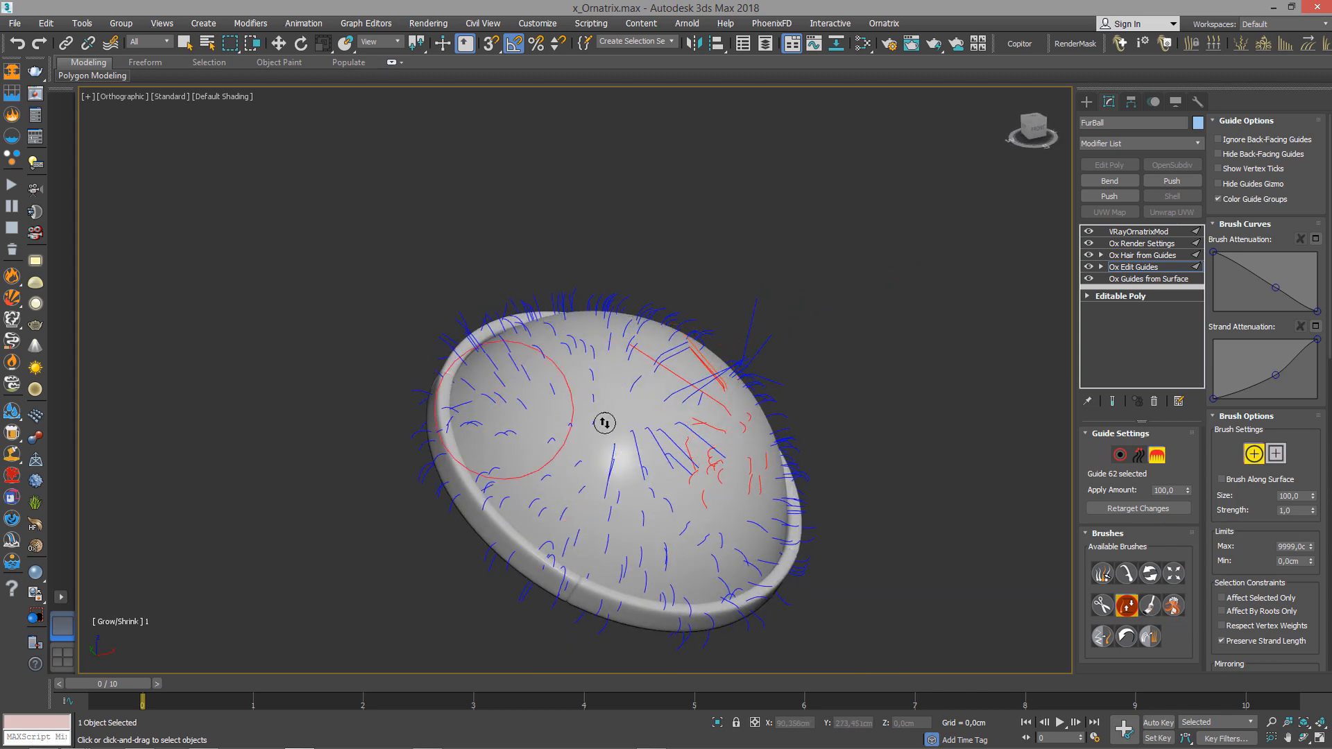
pyautogui.scroll(4, 574, 457)
pyautogui.scroll(-3, 648, 437)
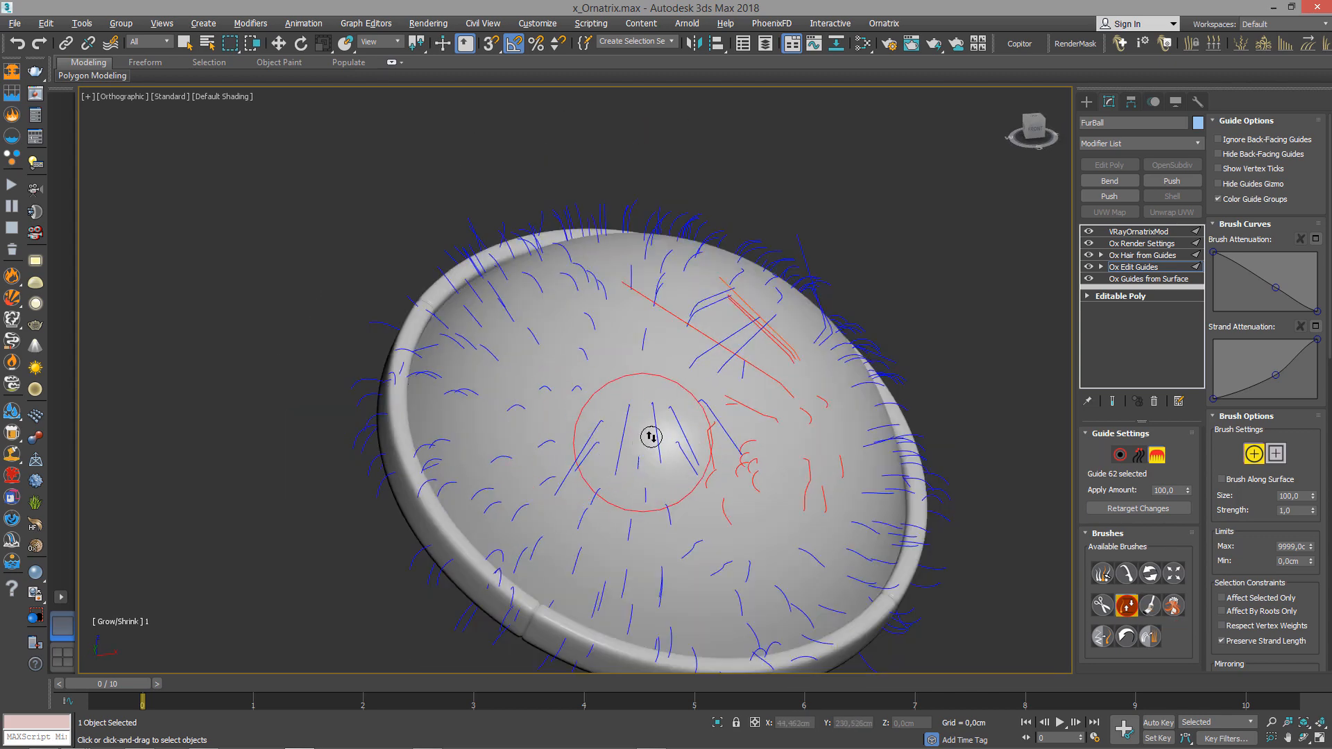
pyautogui.moveTo(633, 437)
pyautogui.keyDown('alt'); pyautogui.mouseDown(button='middle')
pyautogui.moveTo(684, 387)
pyautogui.moveTo(732, 395)
pyautogui.moveTo(725, 411)
pyautogui.moveTo(803, 410)
pyautogui.mouseUp(button='middle'); pyautogui.keyUp('alt')
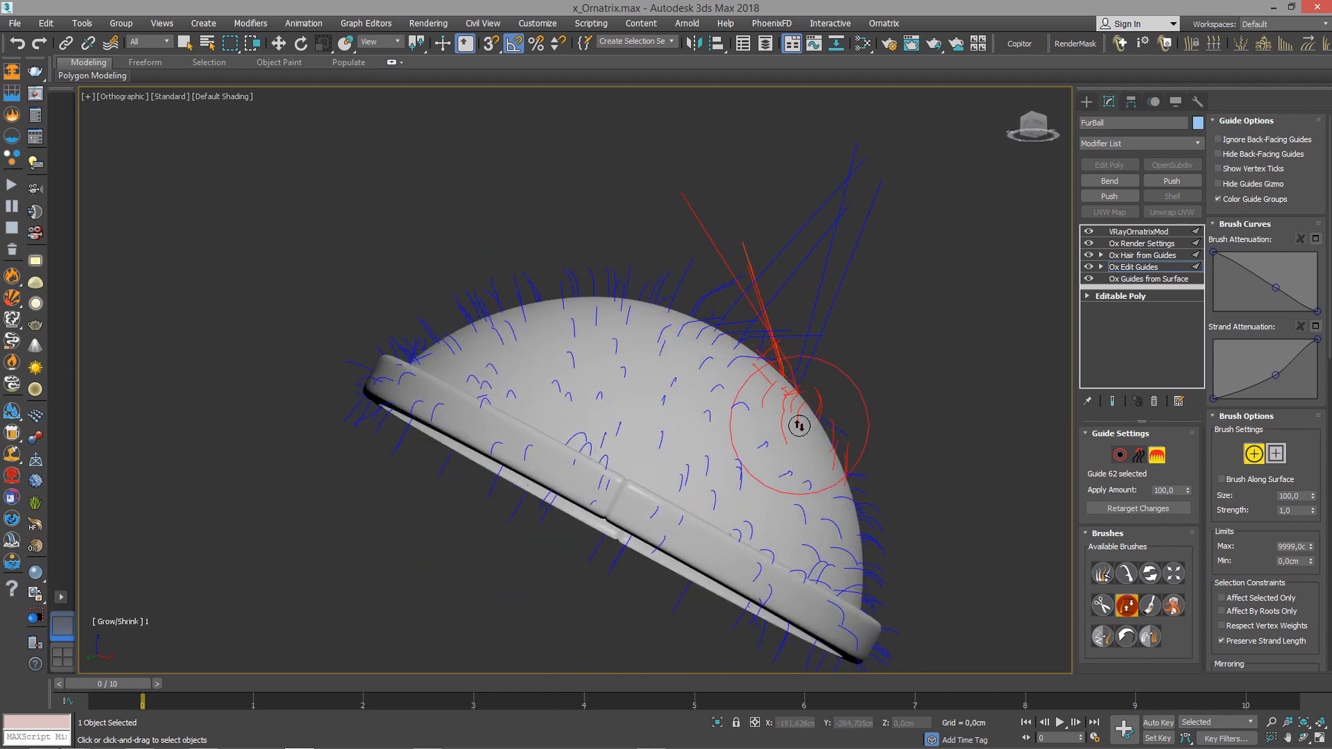
pyautogui.keyDown('alt'); pyautogui.moveTo(747, 396); pyautogui.dragTo(665, 420, button='middle'); pyautogui.keyUp('alt')
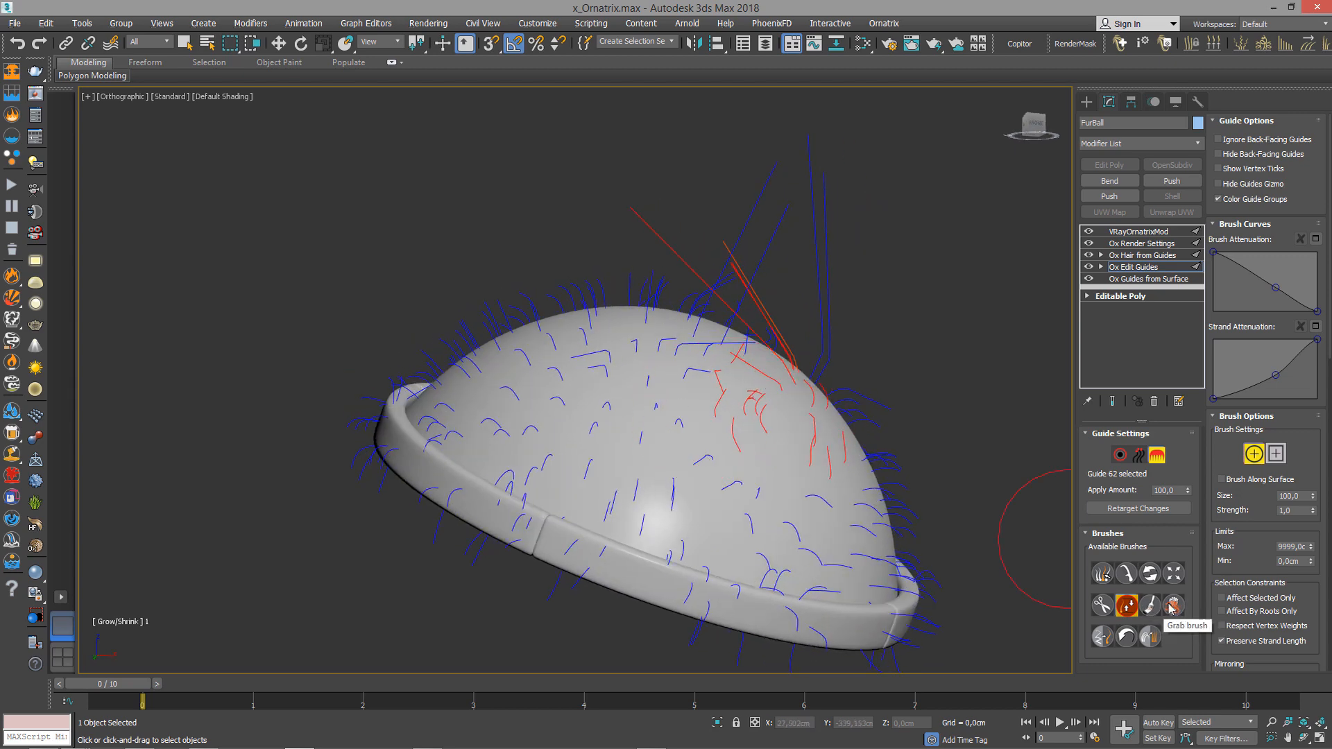
# Pull the lengthened guides on the dome's slope into a bent tuft with the Grab brush.
pyautogui.click(1175, 609)
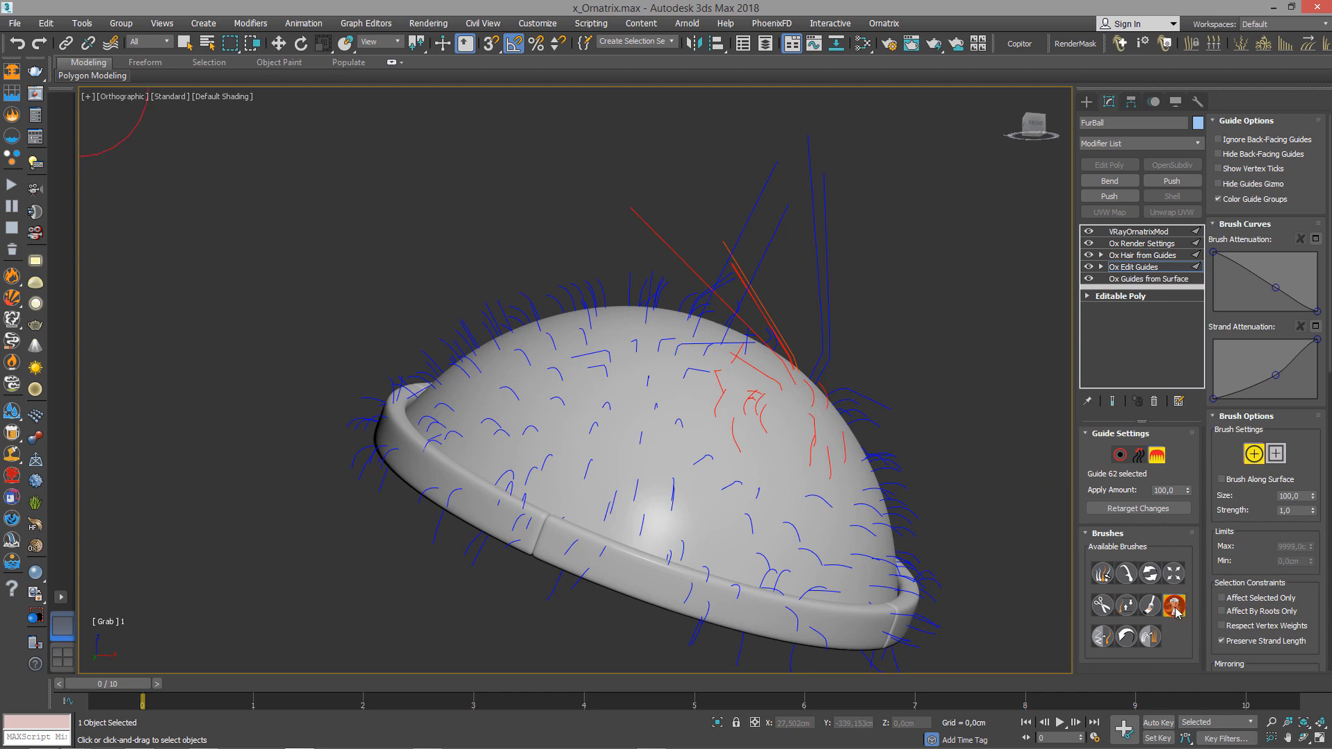
pyautogui.scroll(-3, 848, 451)
pyautogui.keyDown('alt'); pyautogui.moveTo(850, 452); pyautogui.dragTo(864, 438, button='middle'); pyautogui.keyUp('alt')
pyautogui.moveTo(853, 364); pyautogui.dragTo(843, 309)
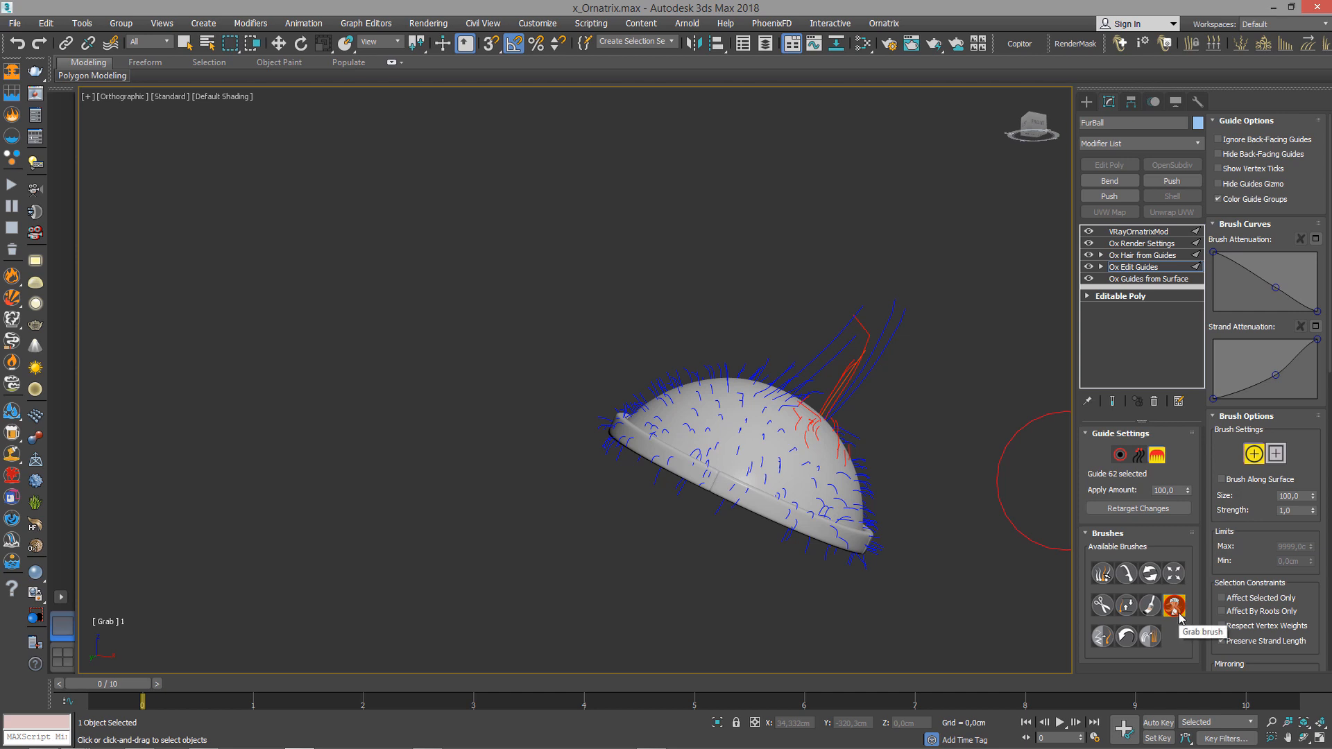
pyautogui.keyDown('alt'); pyautogui.moveTo(969, 498); pyautogui.dragTo(658, 353, button='middle'); pyautogui.keyUp('alt')
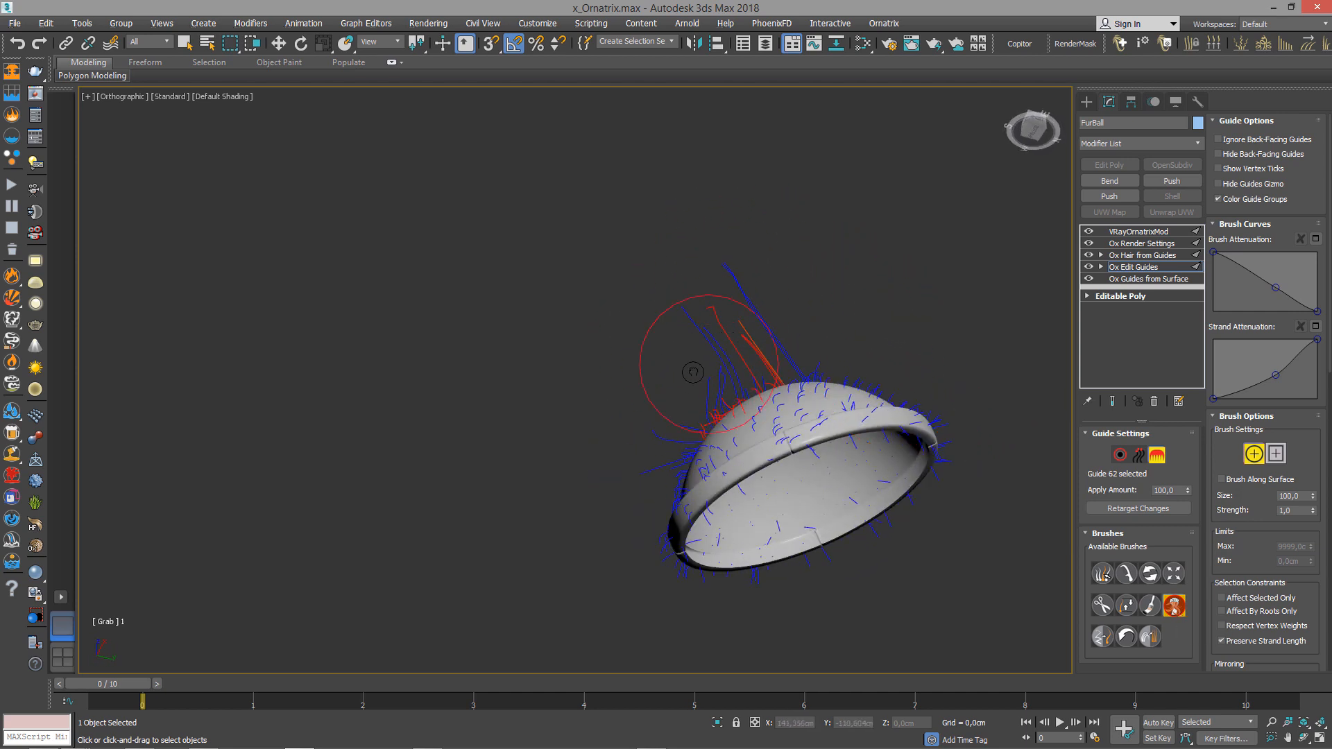
pyautogui.moveTo(766, 270); pyautogui.dragTo(670, 344)
pyautogui.keyDown('alt'); pyautogui.moveTo(755, 379); pyautogui.dragTo(883, 349, button='middle'); pyautogui.keyUp('alt')
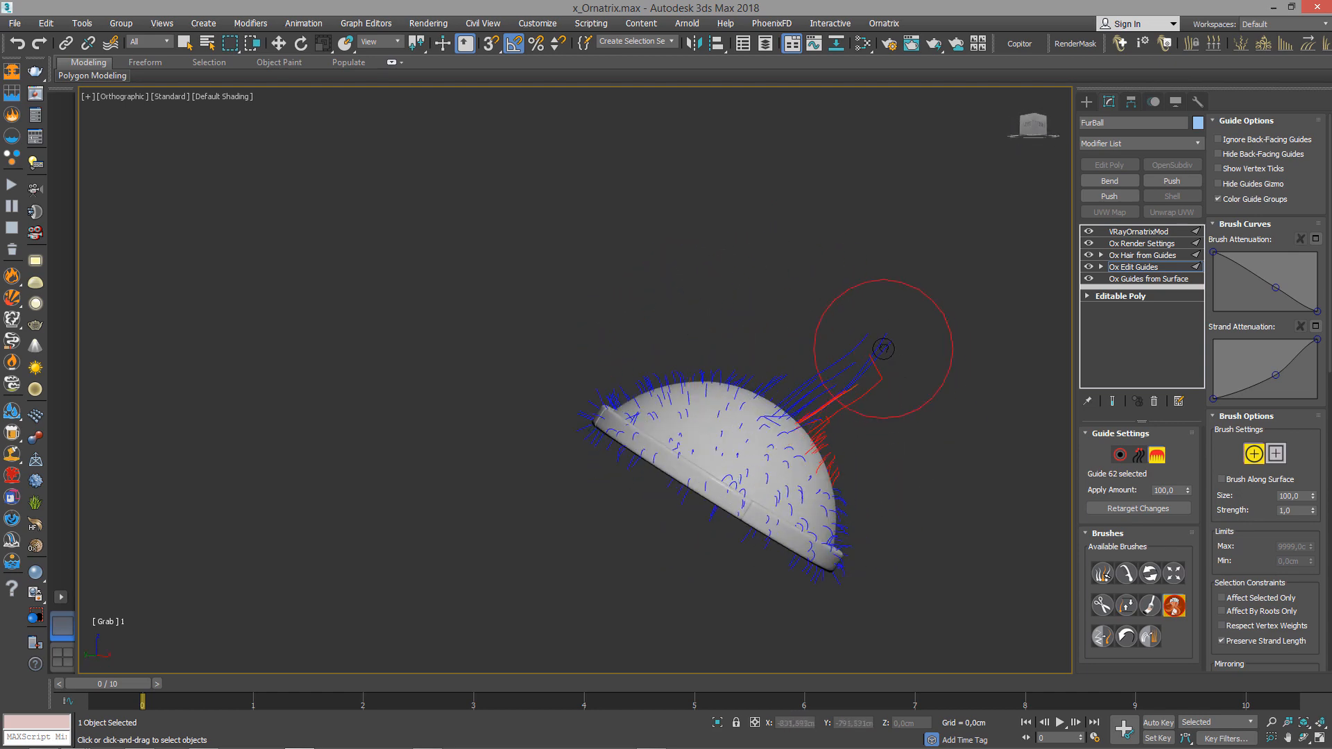
pyautogui.moveTo(883, 418)
pyautogui.keyDown('alt'); pyautogui.mouseDown(button='middle')
pyautogui.moveTo(872, 485)
pyautogui.moveTo(1044, 599)
pyautogui.mouseUp(button='middle'); pyautogui.keyUp('alt')
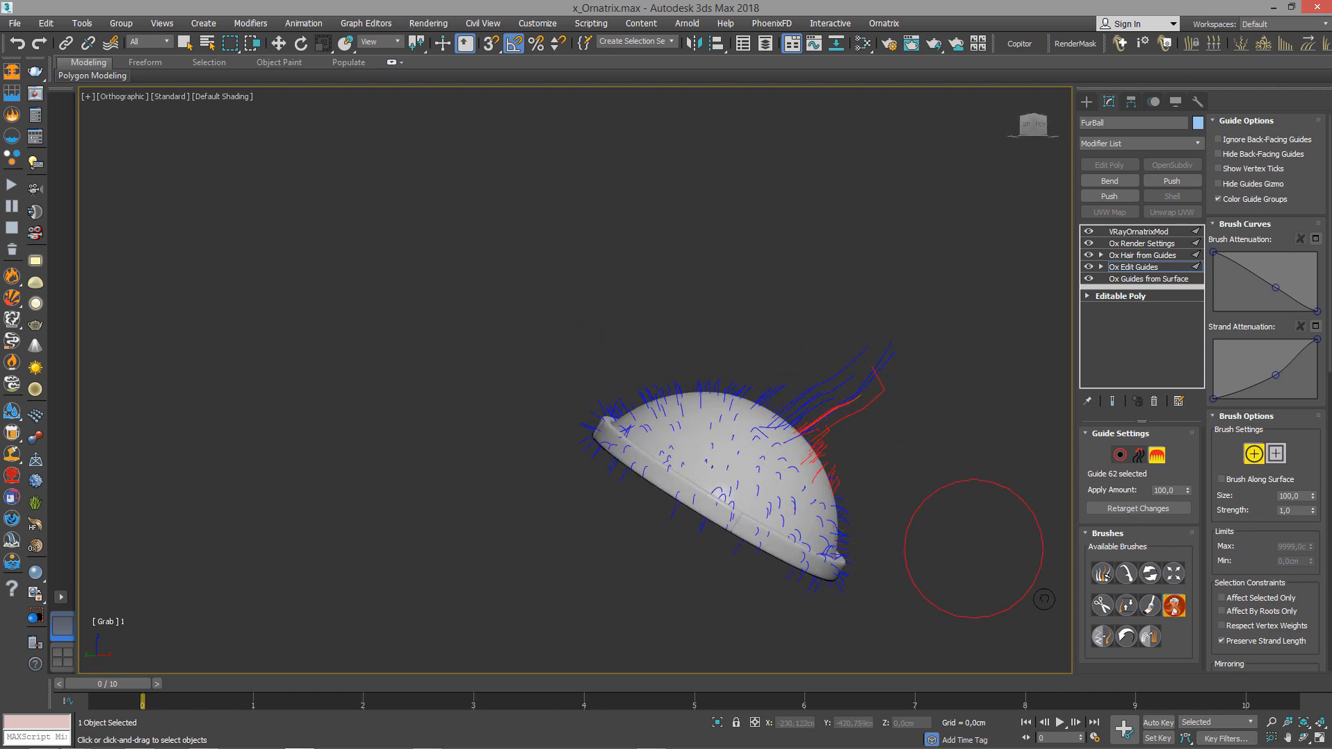
# Try the Smooth brush on the long bent guides and undo the last stroke.
pyautogui.click(1102, 637)
pyautogui.scroll(2, 867, 444)
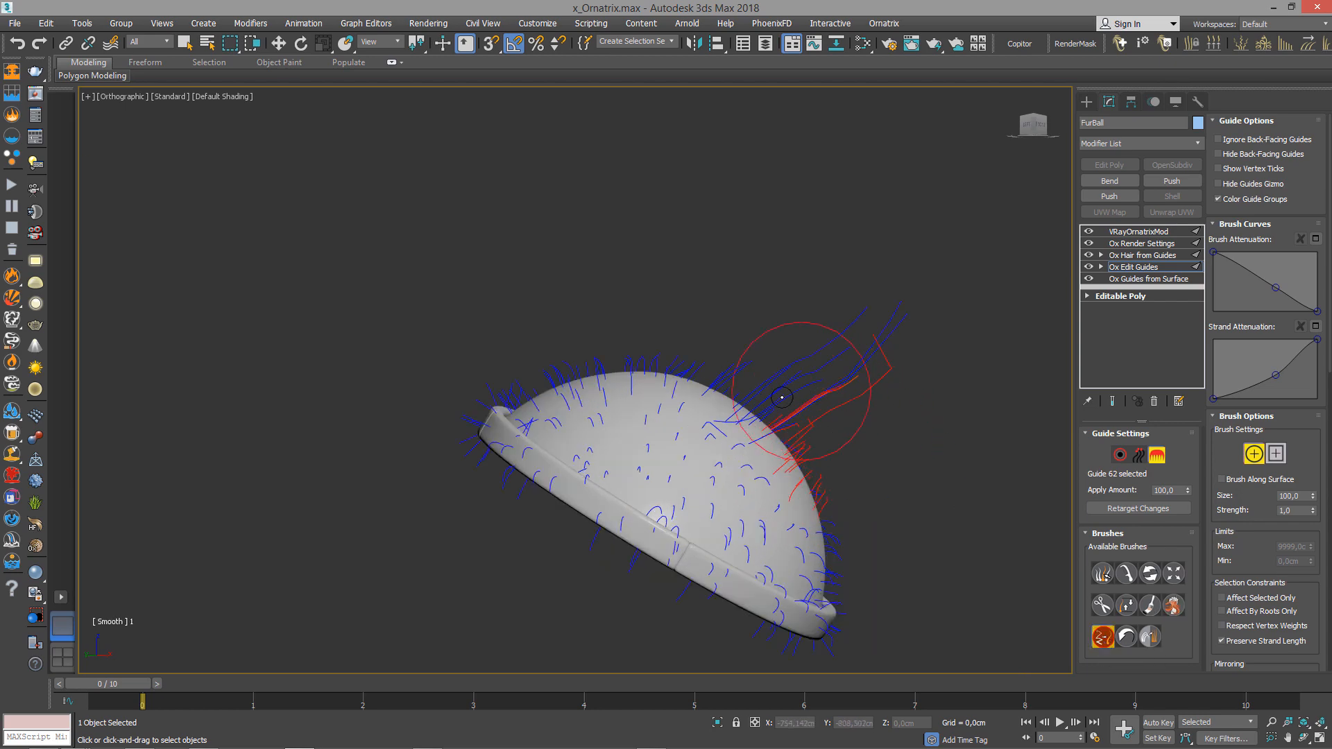
pyautogui.scroll(3, 848, 406)
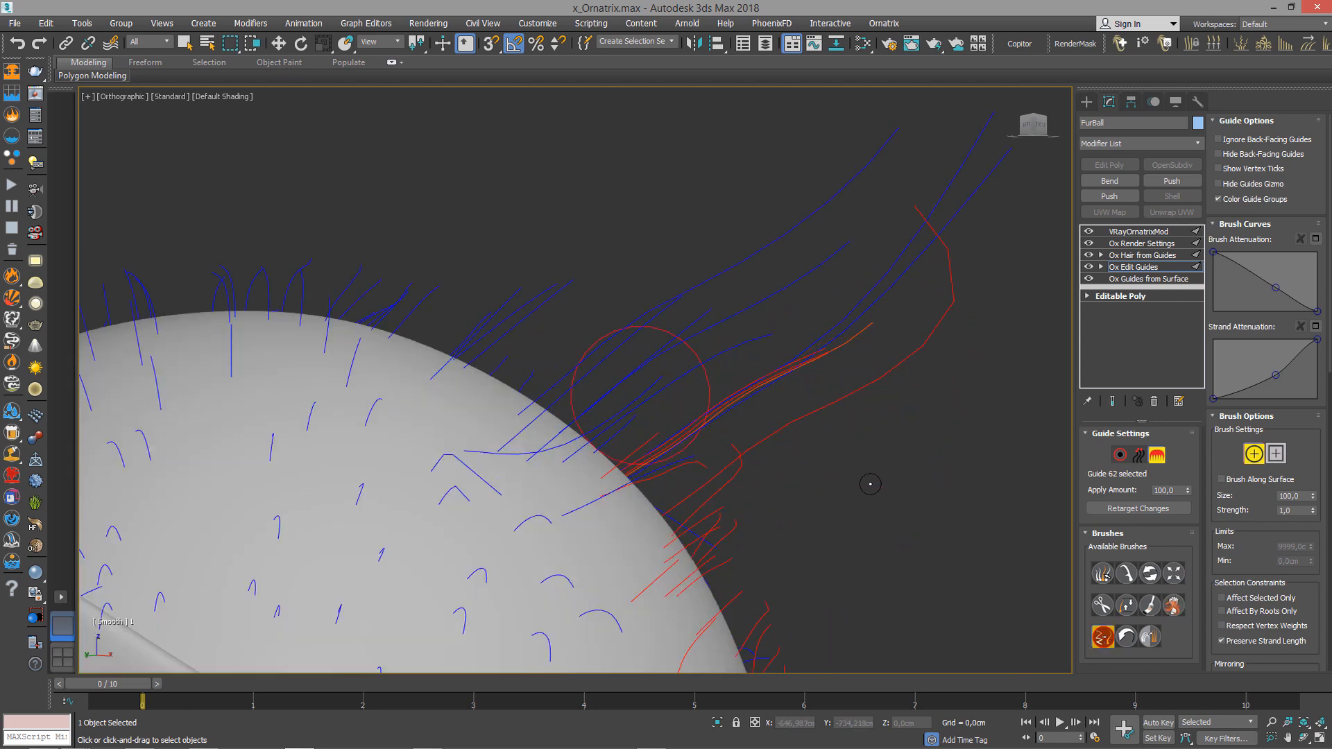
pyautogui.hotkey('ctrl', 'z')
# Brush-select the long guides standing out from the dome's slope.
pyautogui.moveTo(882, 448); pyautogui.dragTo(860, 457, button='middle')
pyautogui.click(1103, 575)
pyautogui.moveTo(693, 313)
pyautogui.mouseDown()
pyautogui.moveTo(728, 298)
pyautogui.moveTo(803, 386)
pyautogui.mouseUp()
# Smooth the kinks out of the selected long guides with the Smooth brush.
pyautogui.click(1103, 638)
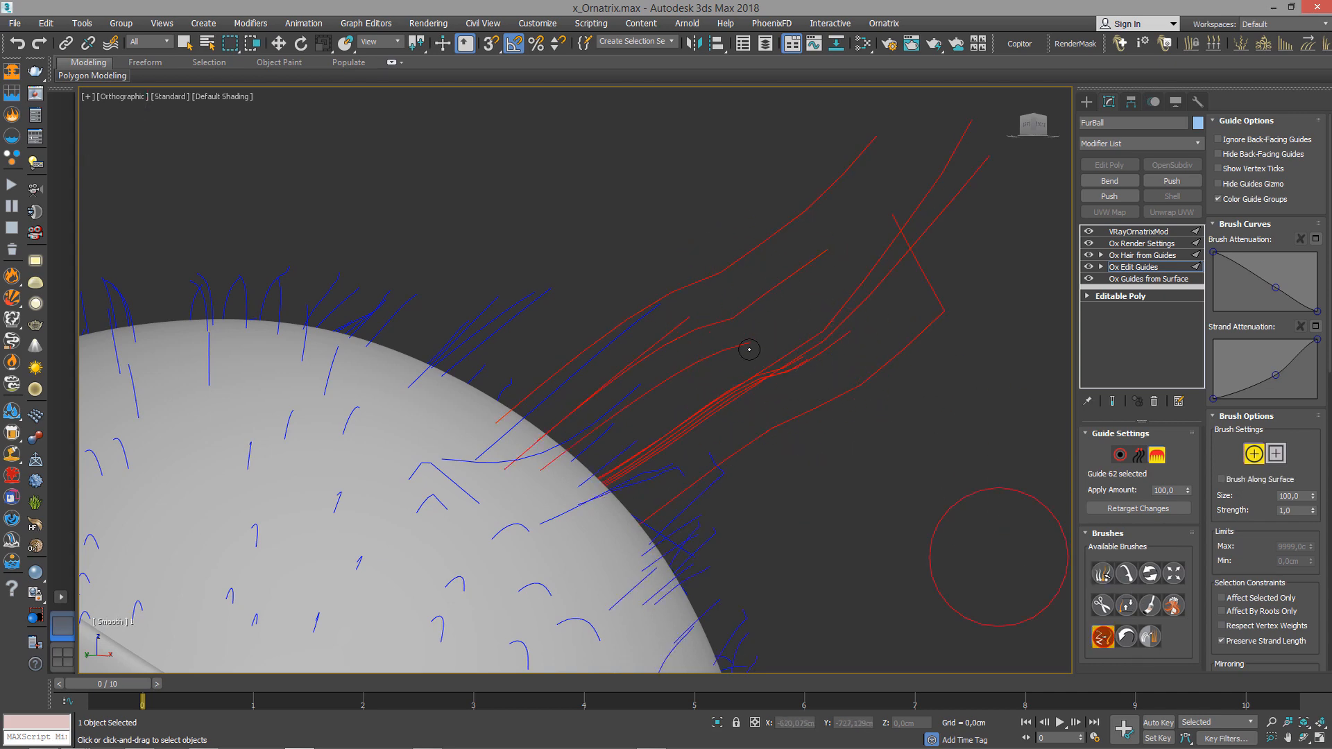
pyautogui.scroll(-3, 747, 349)
pyautogui.scroll(3, 729, 376)
pyautogui.moveTo(779, 379)
pyautogui.keyDown('alt'); pyautogui.mouseDown(button='middle')
pyautogui.moveTo(707, 333)
pyautogui.moveTo(718, 334)
pyautogui.mouseUp(button='middle'); pyautogui.keyUp('alt')
pyautogui.scroll(3, 627, 321)
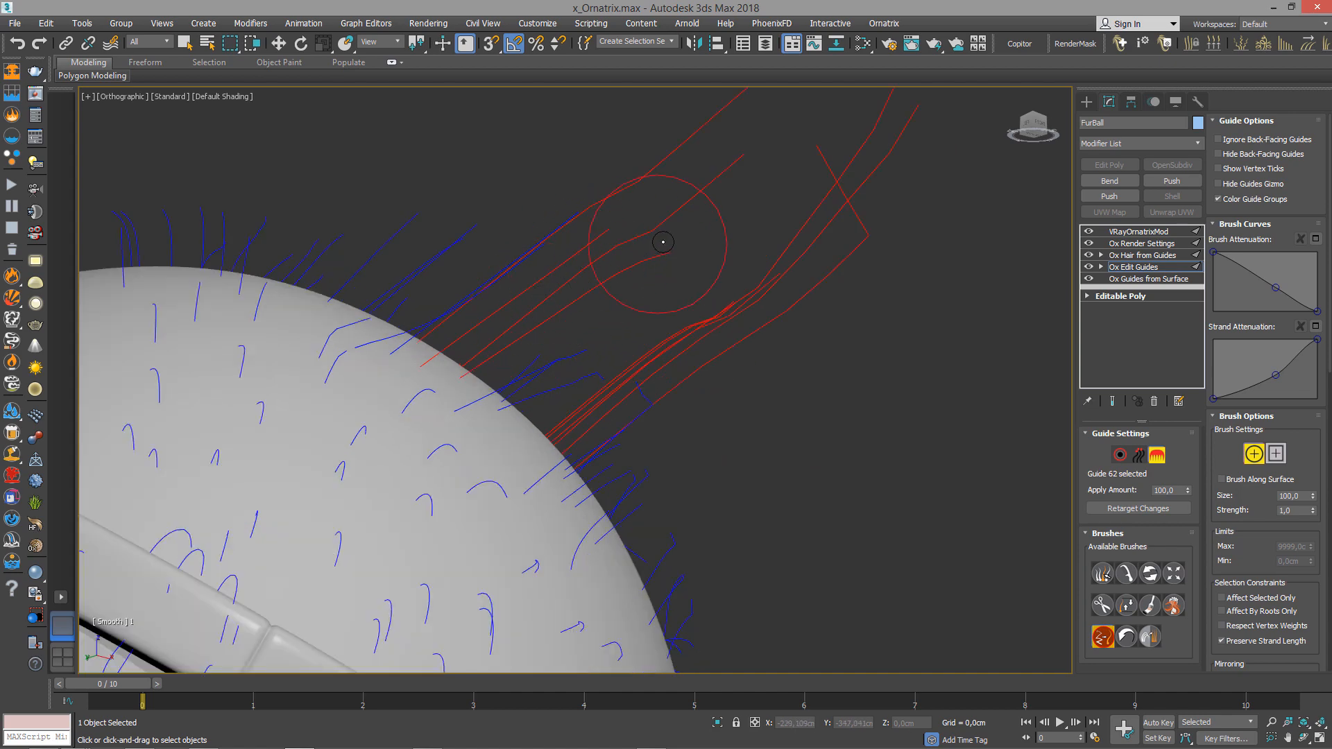
pyautogui.moveTo(639, 248); pyautogui.dragTo(679, 340, button='middle')
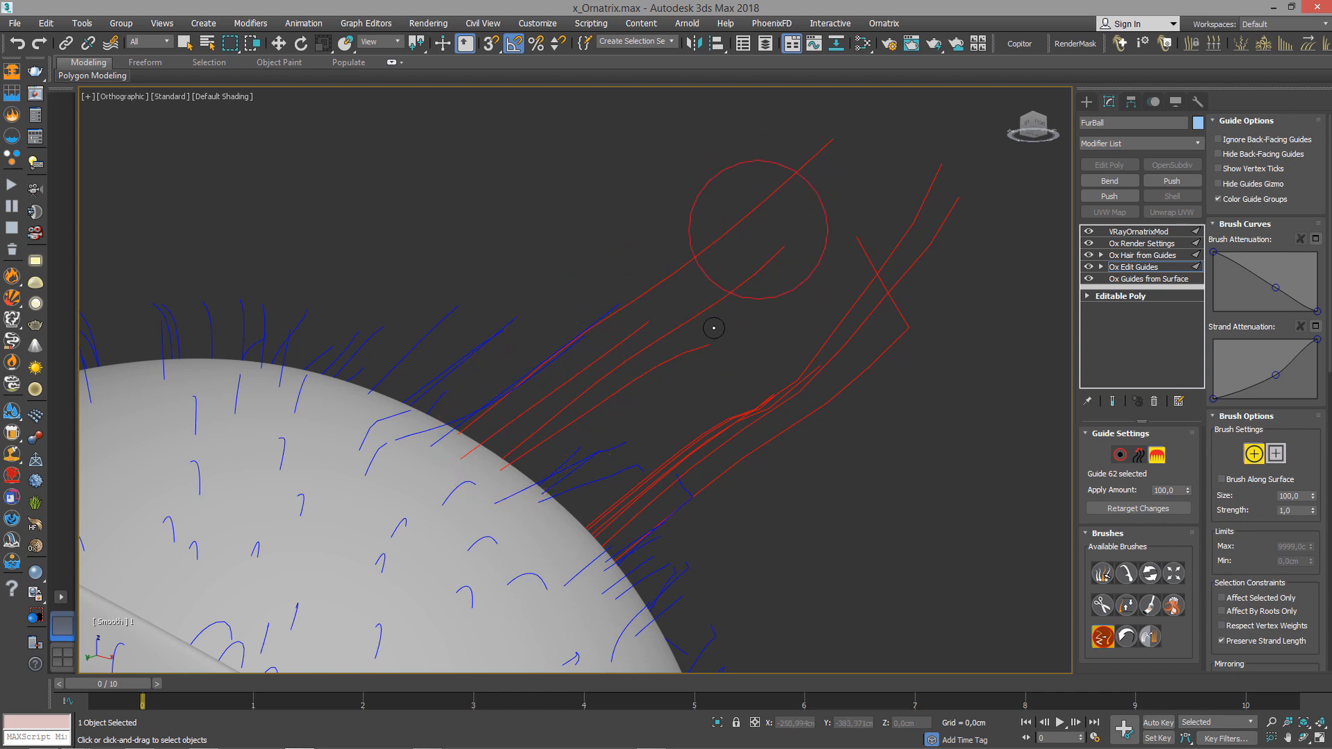
pyautogui.scroll(-5, 714, 328)
pyautogui.moveTo(755, 401); pyautogui.dragTo(764, 359, button='middle')
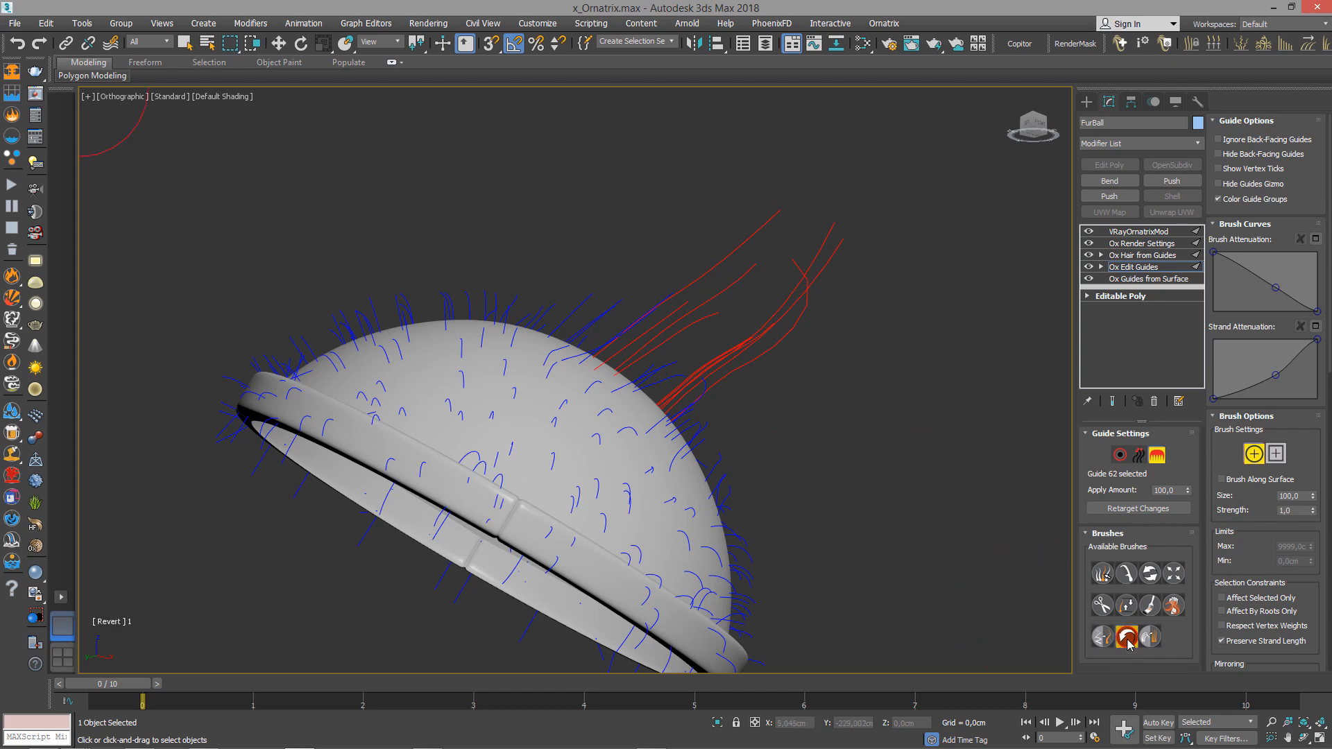
# Restore the long and curved guides across the dome to their original shape with the Revert brush.
pyautogui.moveTo(675, 362)
pyautogui.keyDown('alt'); pyautogui.mouseDown(button='middle')
pyautogui.moveTo(707, 389)
pyautogui.moveTo(715, 312)
pyautogui.mouseUp(button='middle'); pyautogui.keyUp('alt')
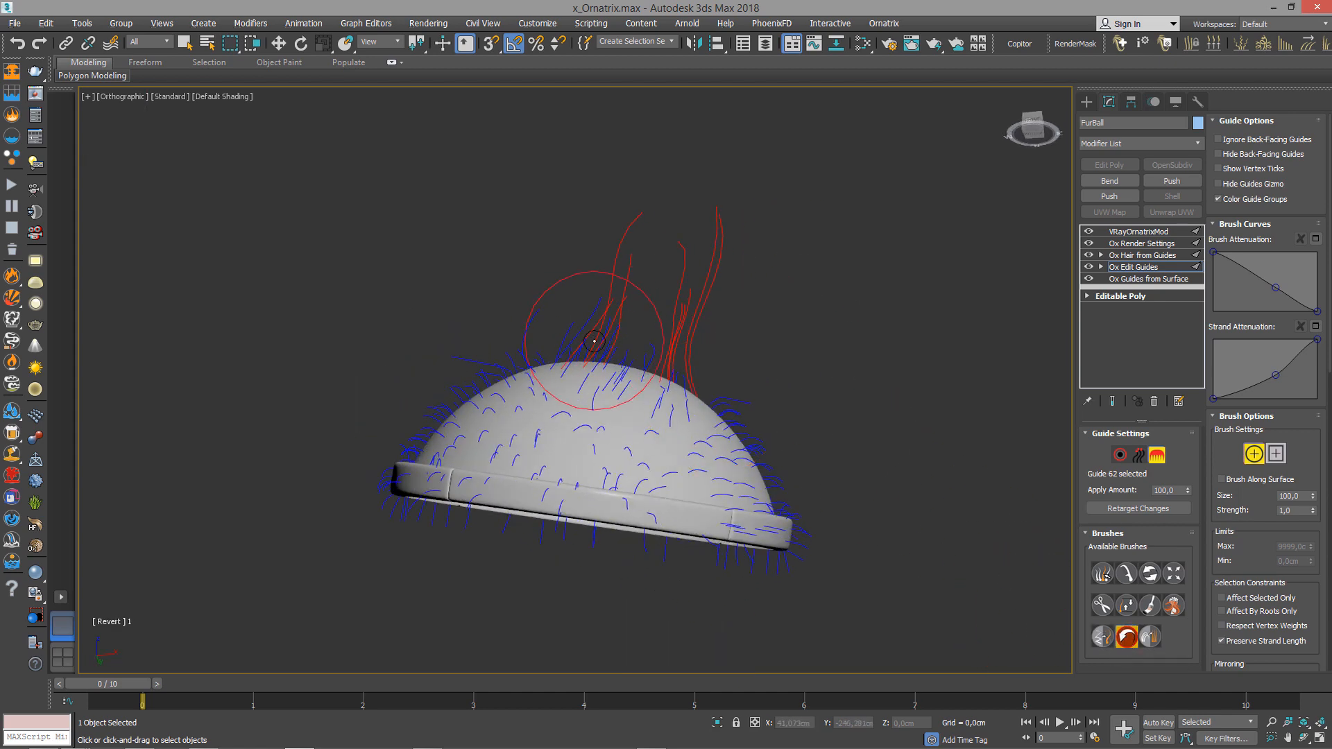
pyautogui.keyDown('alt'); pyautogui.moveTo(621, 317); pyautogui.dragTo(729, 265, button='middle'); pyautogui.keyUp('alt')
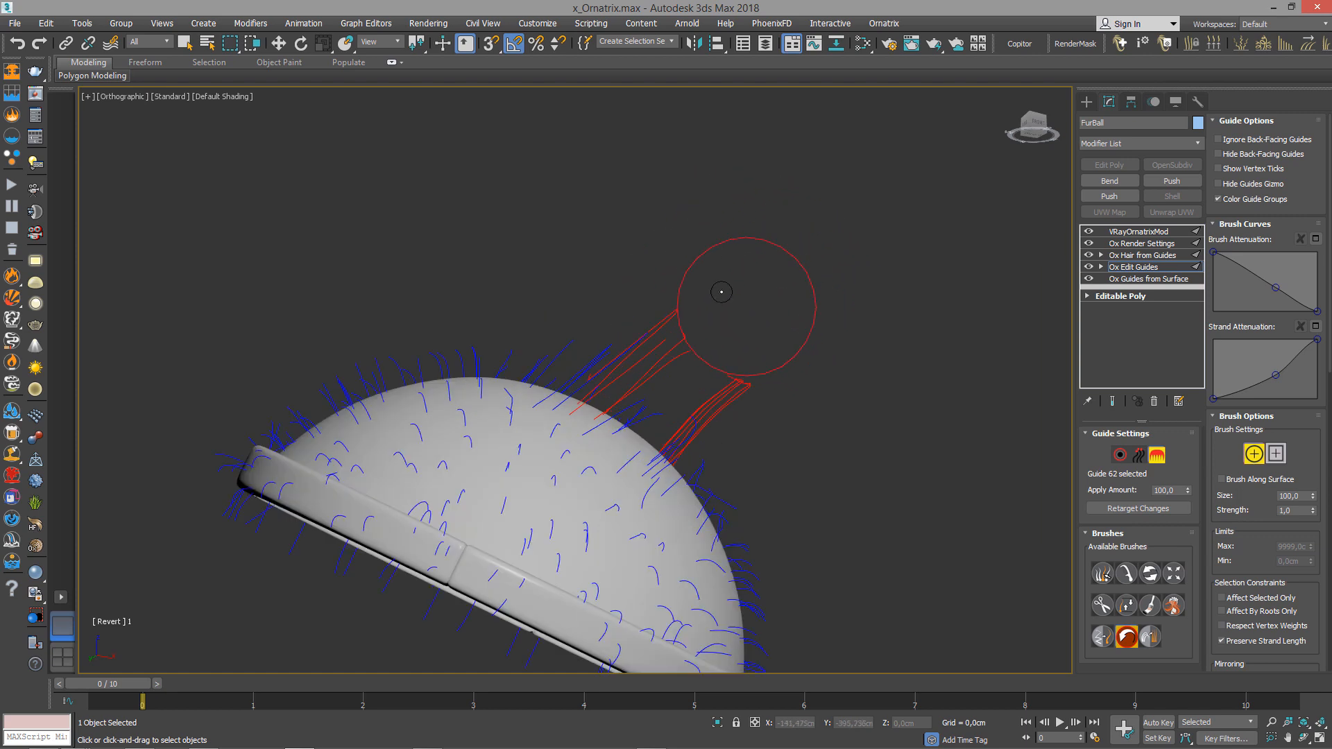
pyautogui.moveTo(714, 430)
pyautogui.mouseDown()
pyautogui.moveTo(548, 361)
pyautogui.moveTo(700, 486)
pyautogui.moveTo(562, 451)
pyautogui.mouseUp()
pyautogui.scroll(-2, 649, 433)
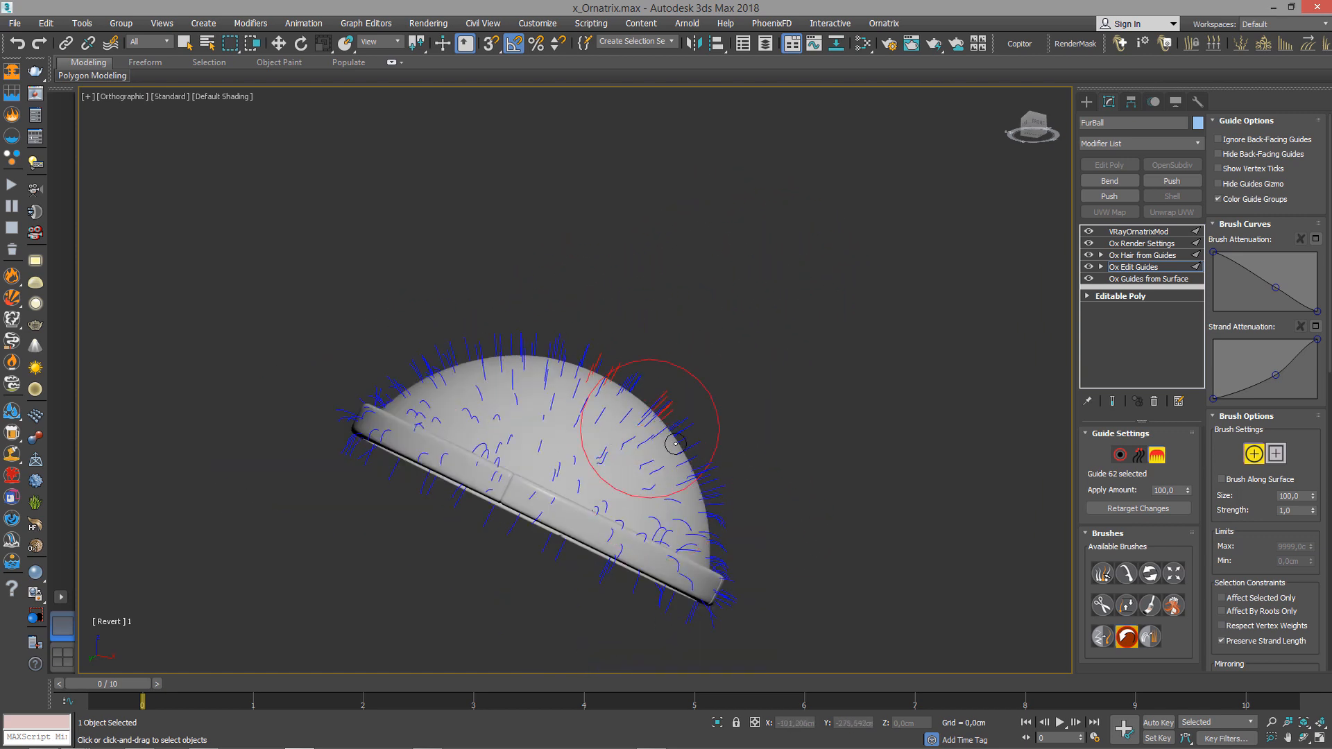
pyautogui.keyDown('alt'); pyautogui.moveTo(650, 434); pyautogui.dragTo(769, 518, button='middle'); pyautogui.keyUp('alt')
pyautogui.scroll(-5, 444, 426)
pyautogui.keyDown('alt'); pyautogui.moveTo(420, 403); pyautogui.dragTo(422, 440, button='middle'); pyautogui.keyUp('alt')
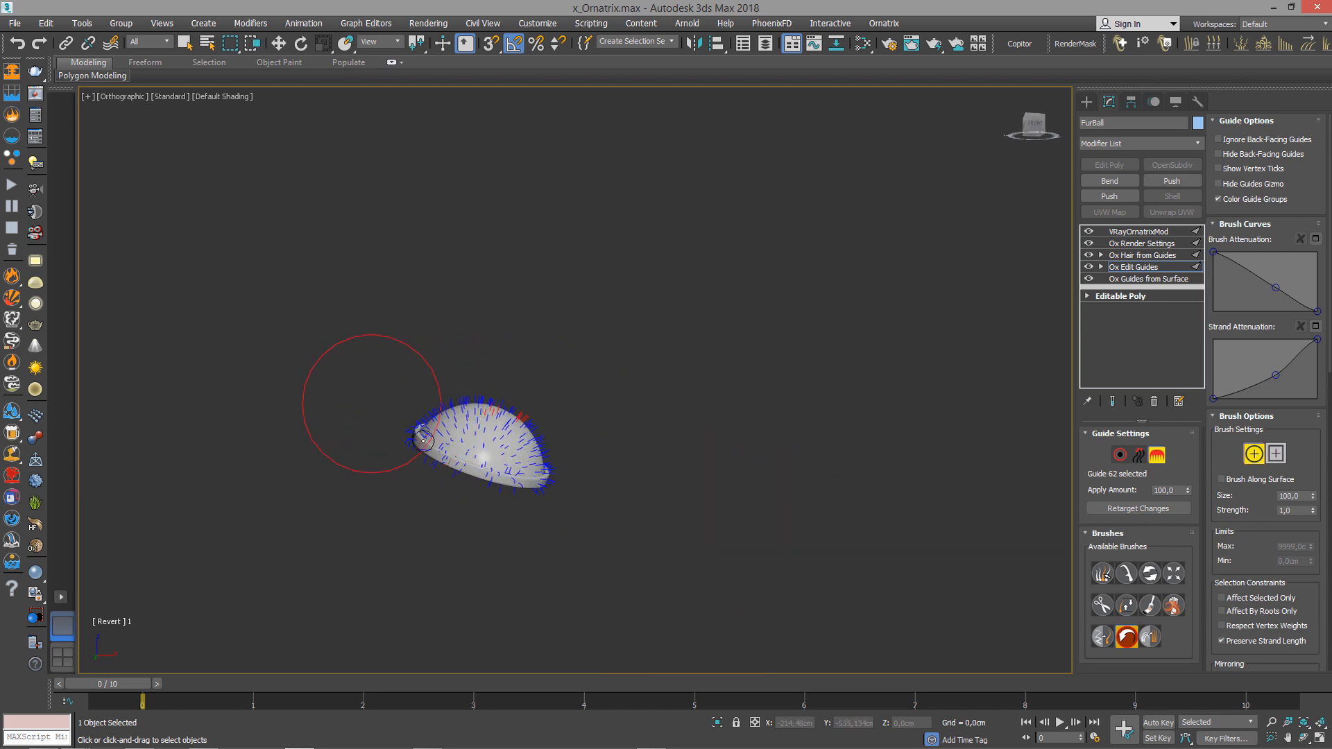
pyautogui.scroll(4, 434, 441)
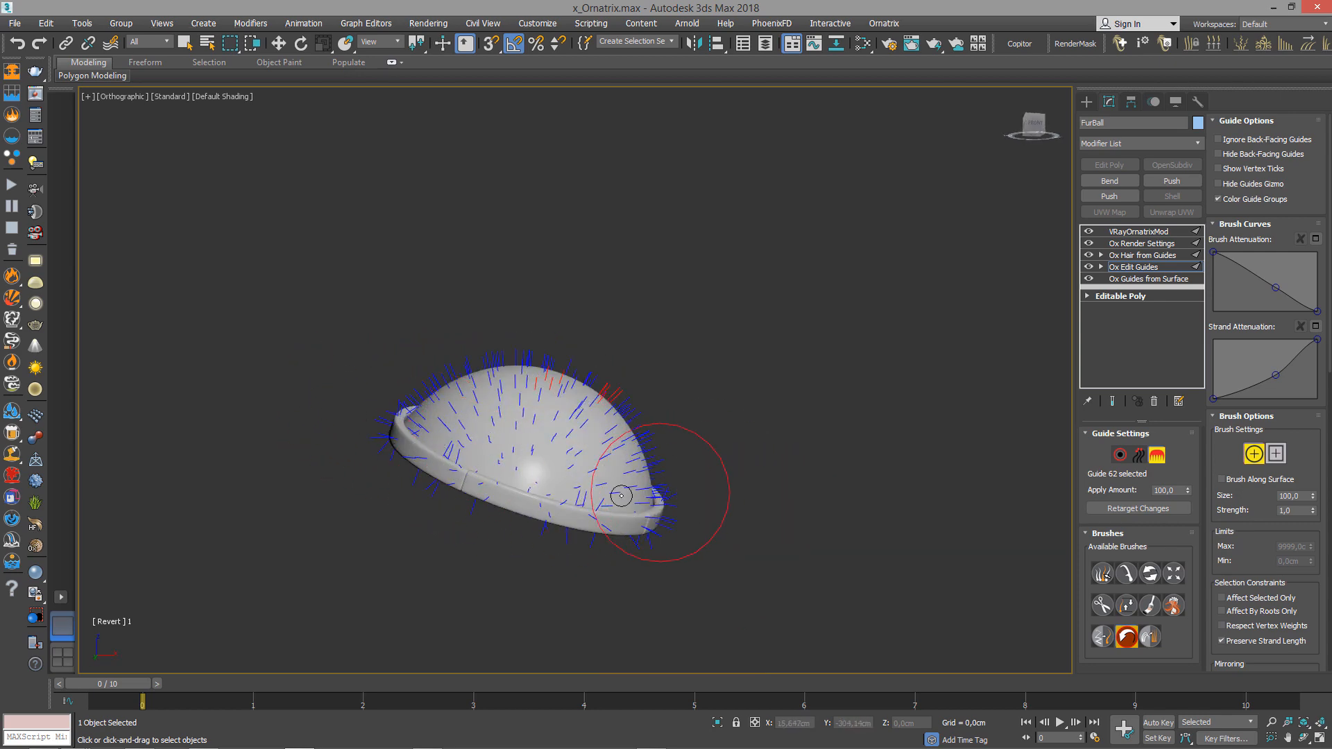
pyautogui.keyDown('alt'); pyautogui.moveTo(622, 529); pyautogui.dragTo(595, 565, button='middle'); pyautogui.keyUp('alt')
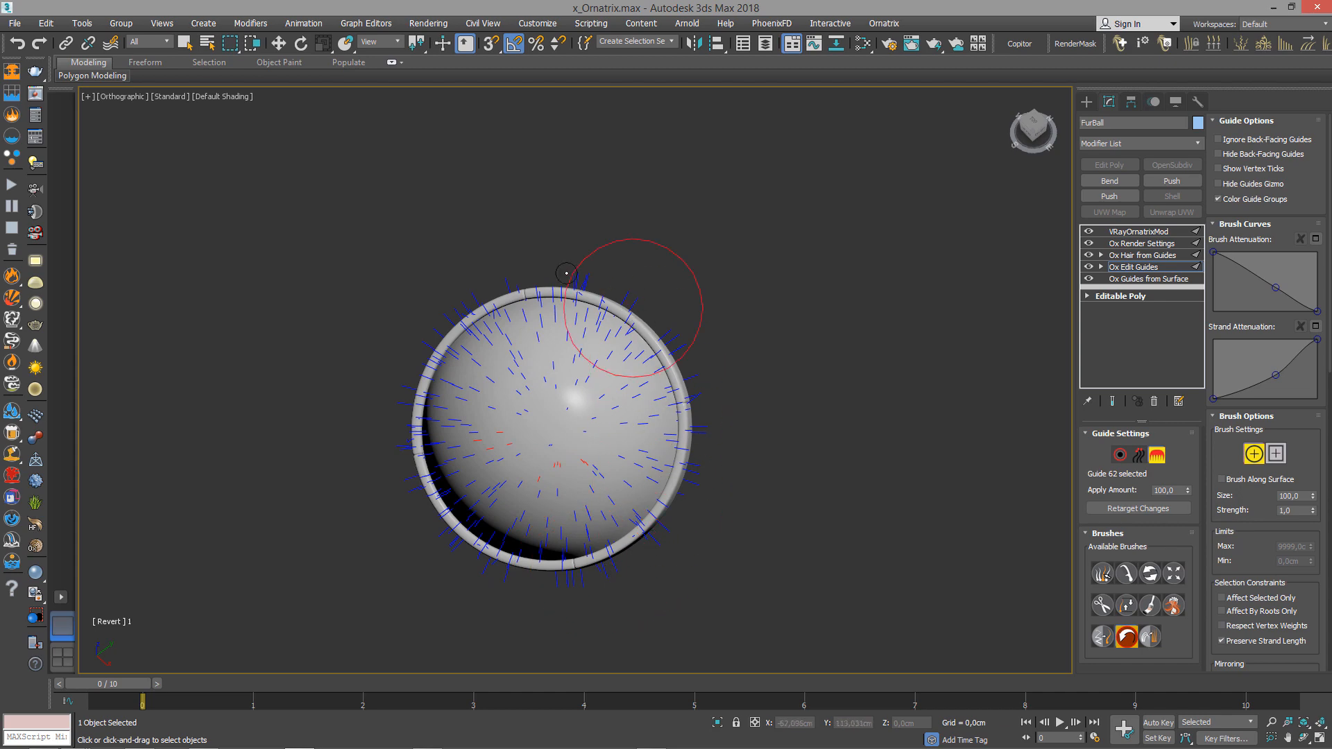
pyautogui.moveTo(535, 493)
pyautogui.keyDown('alt'); pyautogui.mouseDown(button='middle')
pyautogui.moveTo(645, 386)
pyautogui.moveTo(624, 467)
pyautogui.mouseUp(button='middle'); pyautogui.keyUp('alt')
pyautogui.keyDown('alt'); pyautogui.moveTo(509, 392); pyautogui.dragTo(550, 419, button='middle'); pyautogui.keyUp('alt')
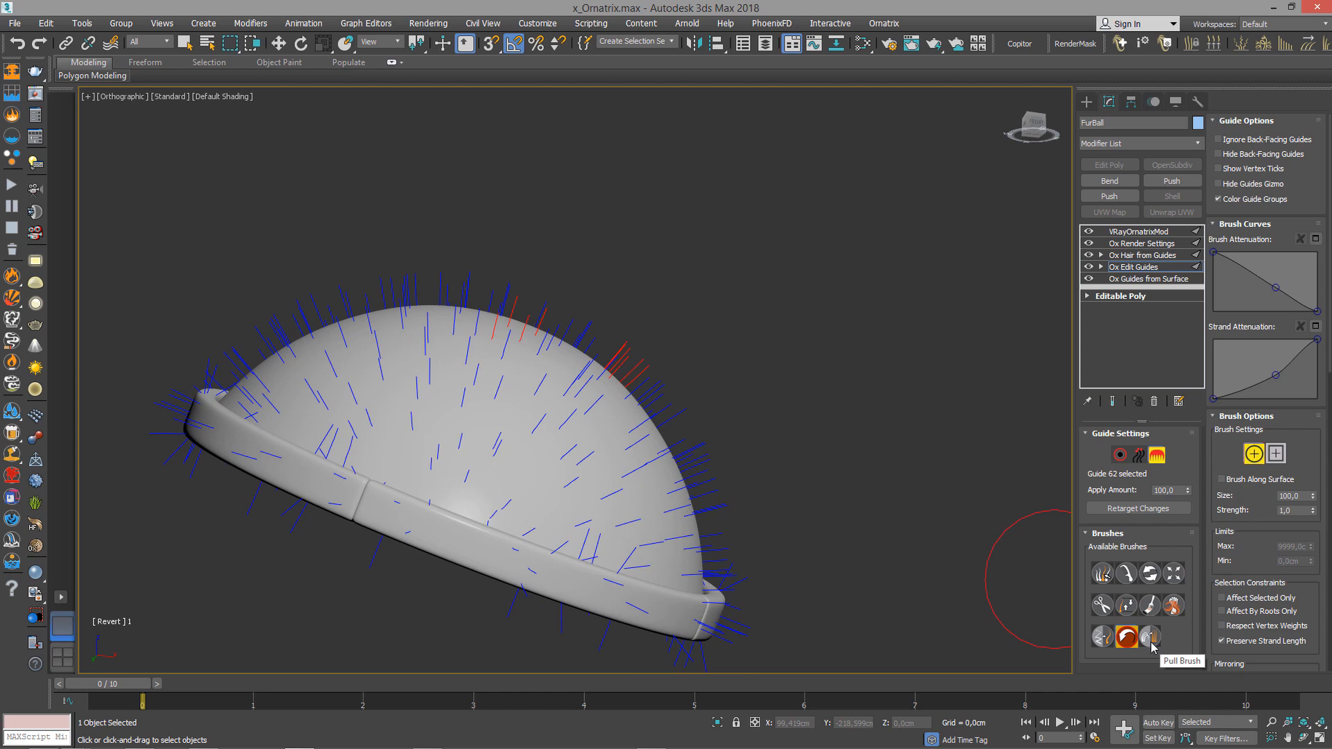
# Bend the selected guides on the dome's upper slope with the Move brush.
pyautogui.click(1126, 575)
pyautogui.scroll(3, 583, 318)
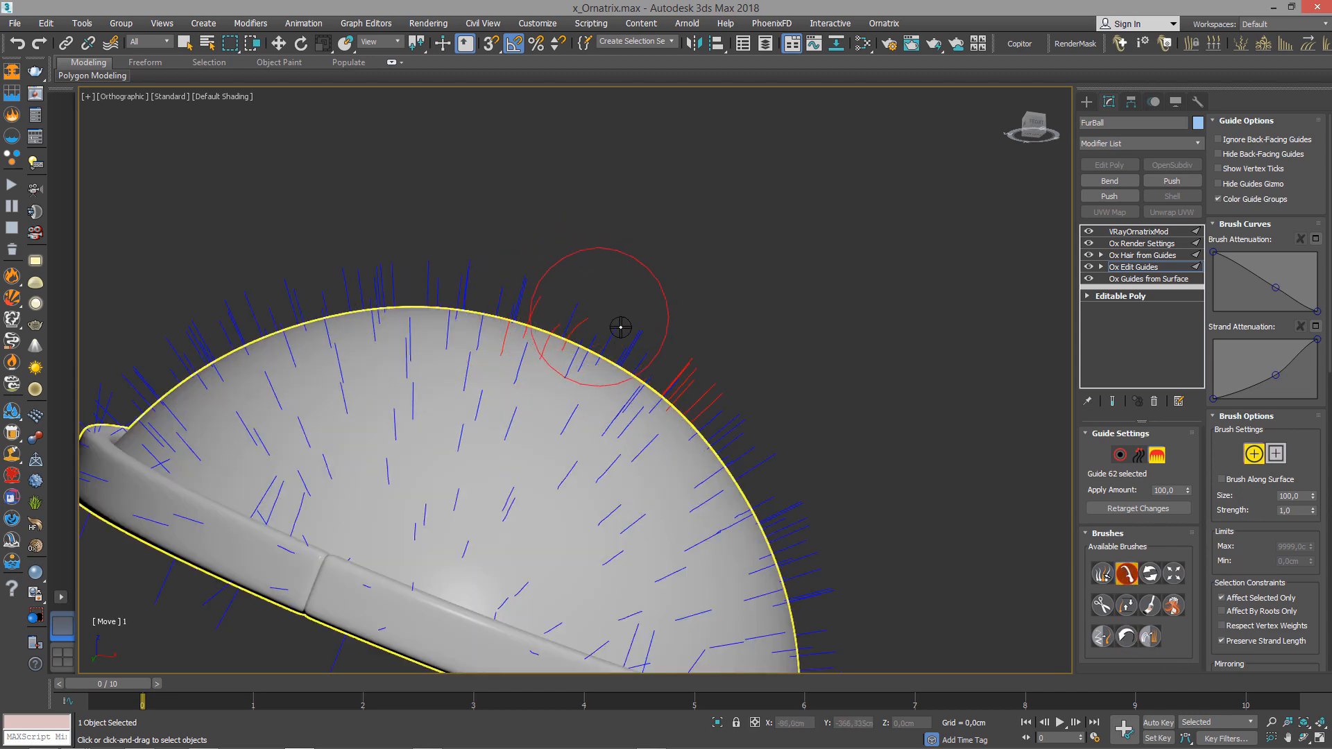
pyautogui.moveTo(604, 322)
pyautogui.keyDown('alt'); pyautogui.mouseDown(button='middle')
pyautogui.moveTo(639, 340)
pyautogui.moveTo(584, 336)
pyautogui.mouseUp(button='middle'); pyautogui.keyUp('alt')
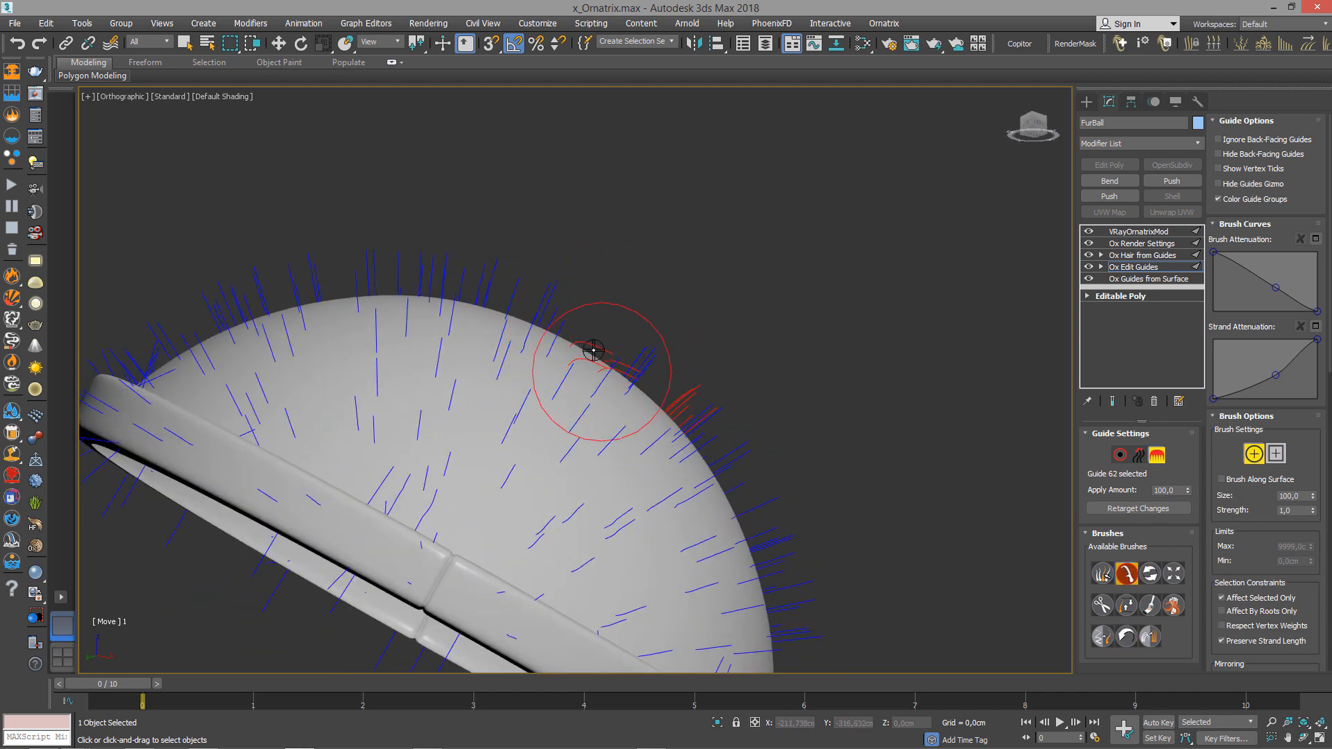
pyautogui.scroll(3, 630, 376)
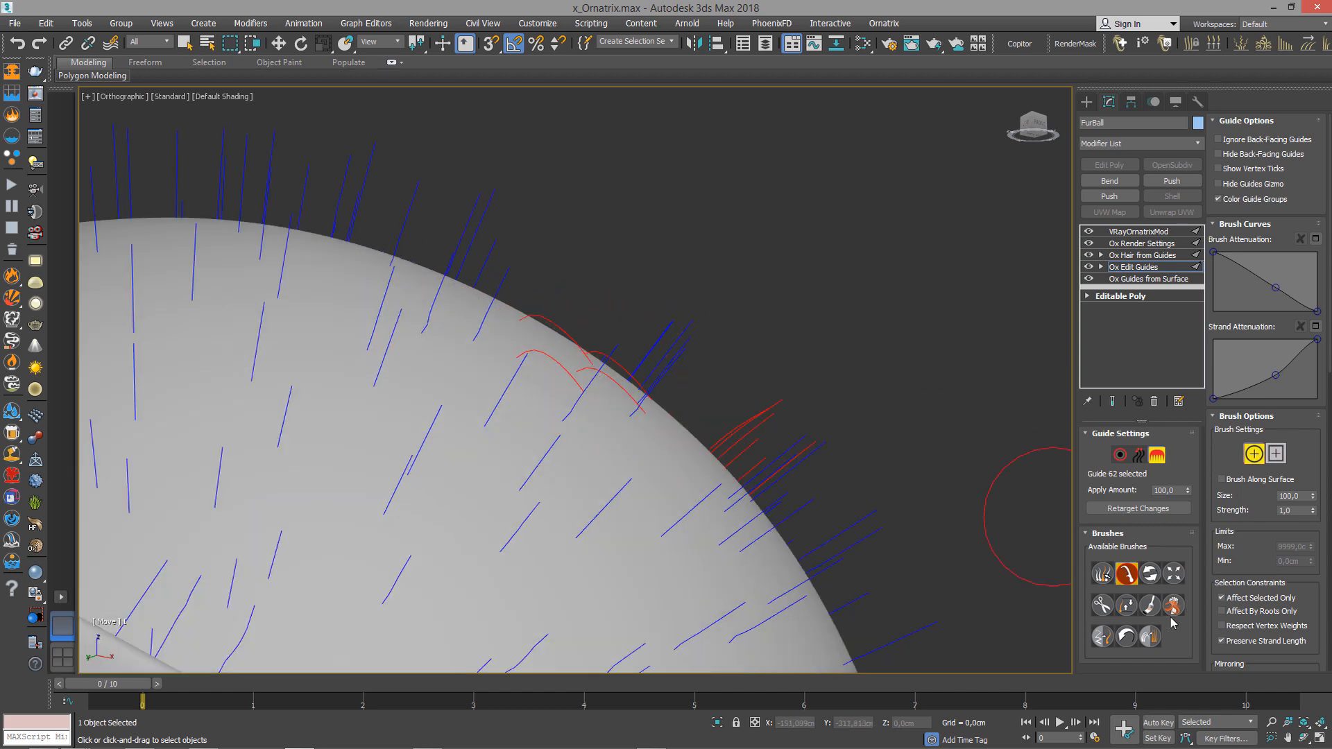
# Try the Pull brush on the bent selected guides on the dome's slope.
pyautogui.click(1151, 639)
pyautogui.moveTo(524, 338)
pyautogui.keyDown('alt'); pyautogui.mouseDown(button='middle')
pyautogui.moveTo(539, 362)
pyautogui.moveTo(533, 351)
pyautogui.mouseUp(button='middle'); pyautogui.keyUp('alt')
pyautogui.moveTo(534, 326)
pyautogui.mouseDown()
pyautogui.moveTo(500, 321)
pyautogui.moveTo(597, 357)
pyautogui.moveTo(496, 294)
pyautogui.mouseUp()
pyautogui.moveTo(496, 293)
pyautogui.keyDown('alt'); pyautogui.mouseDown(button='middle')
pyautogui.moveTo(604, 378)
pyautogui.moveTo(628, 261)
pyautogui.mouseUp(button='middle'); pyautogui.keyUp('alt')
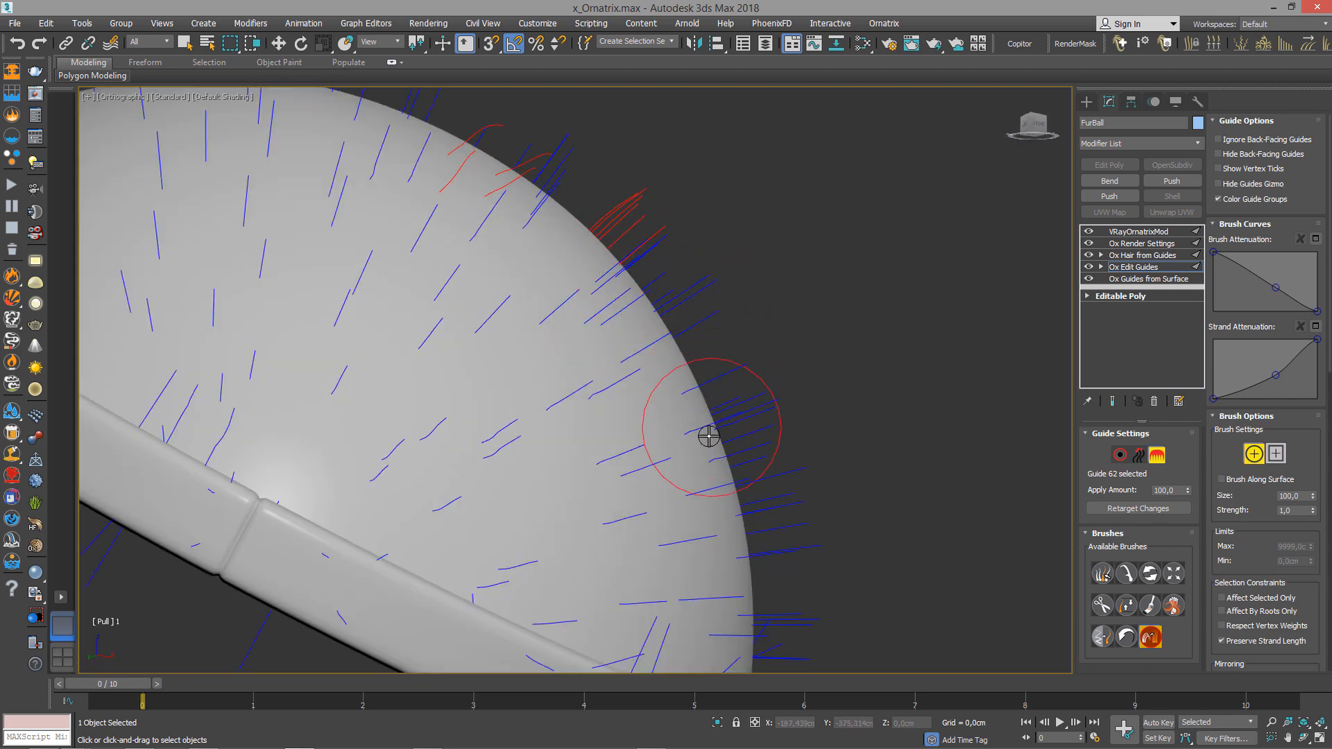
pyautogui.keyDown('alt'); pyautogui.moveTo(702, 494); pyautogui.dragTo(672, 404, button='middle'); pyautogui.keyUp('alt')
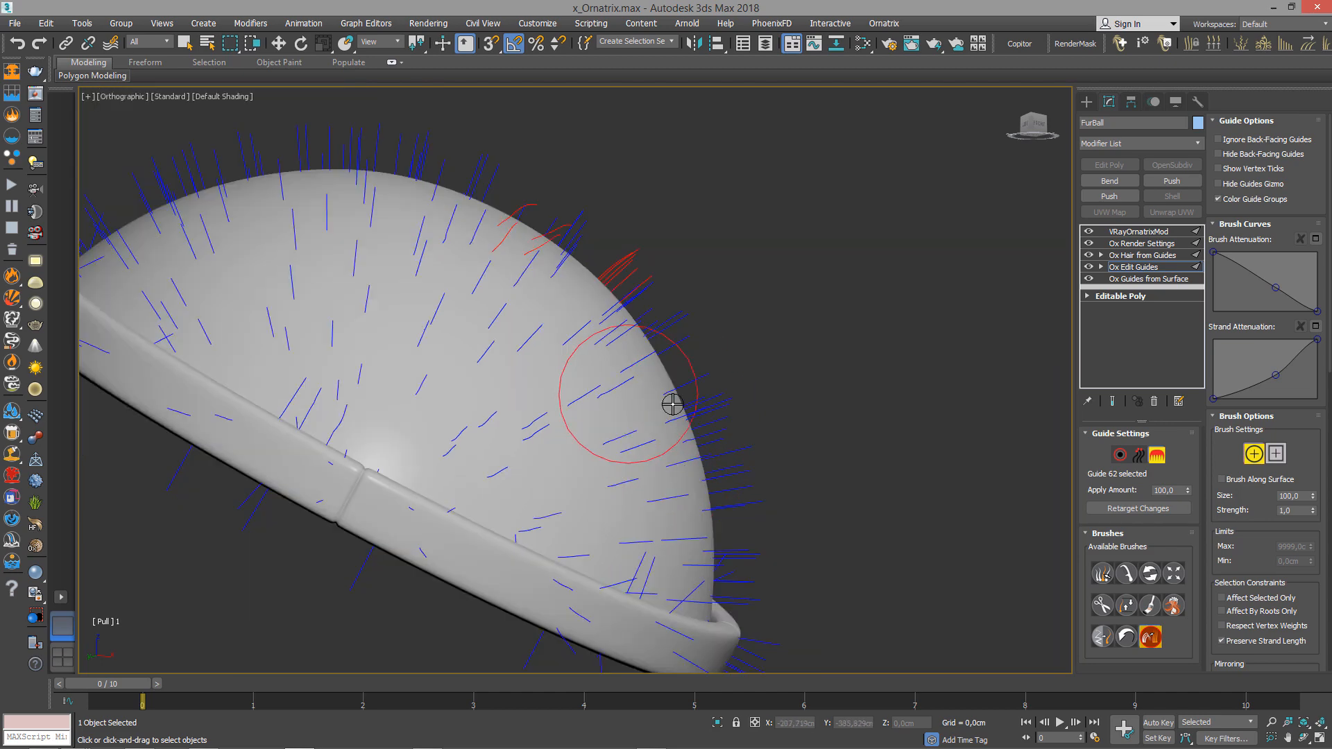
pyautogui.scroll(-3, 467, 280)
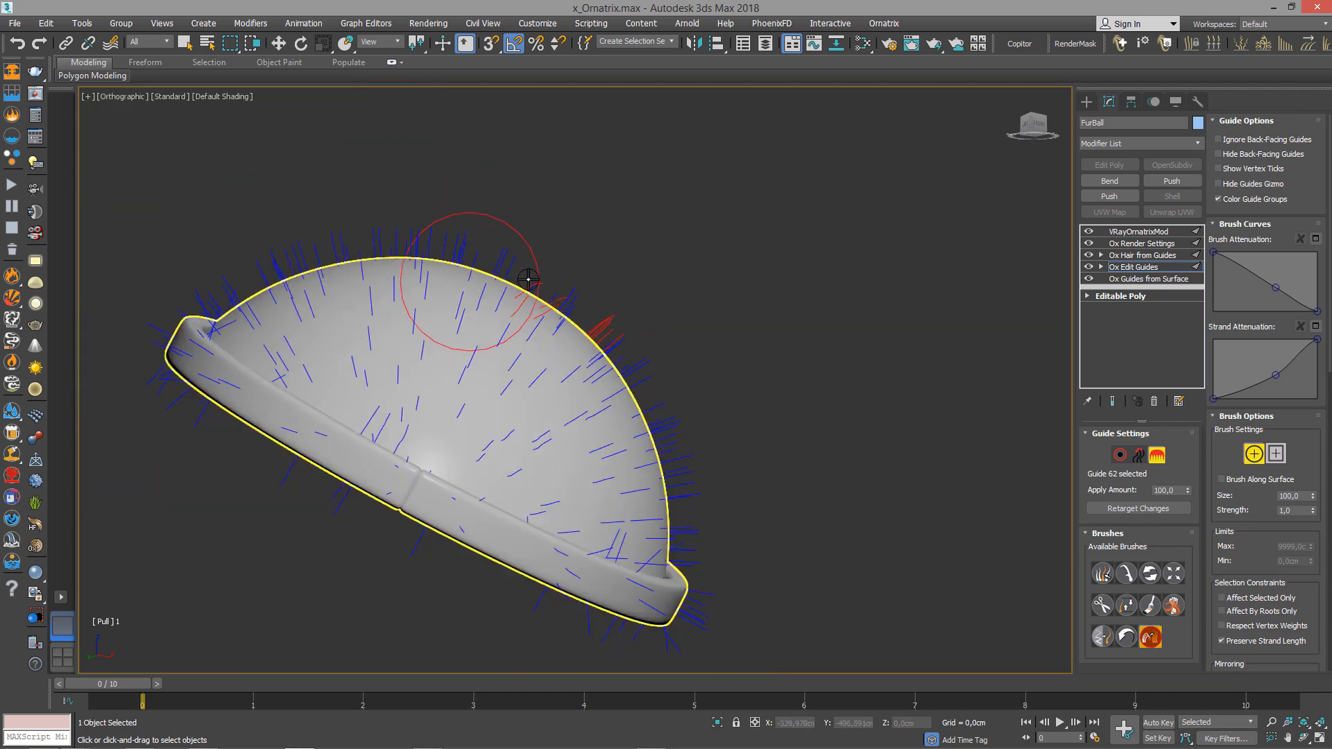
pyautogui.keyDown('alt'); pyautogui.moveTo(544, 317); pyautogui.dragTo(494, 353, button='middle'); pyautogui.keyUp('alt')
pyautogui.scroll(-2, 458, 336)
pyautogui.scroll(2, 494, 354)
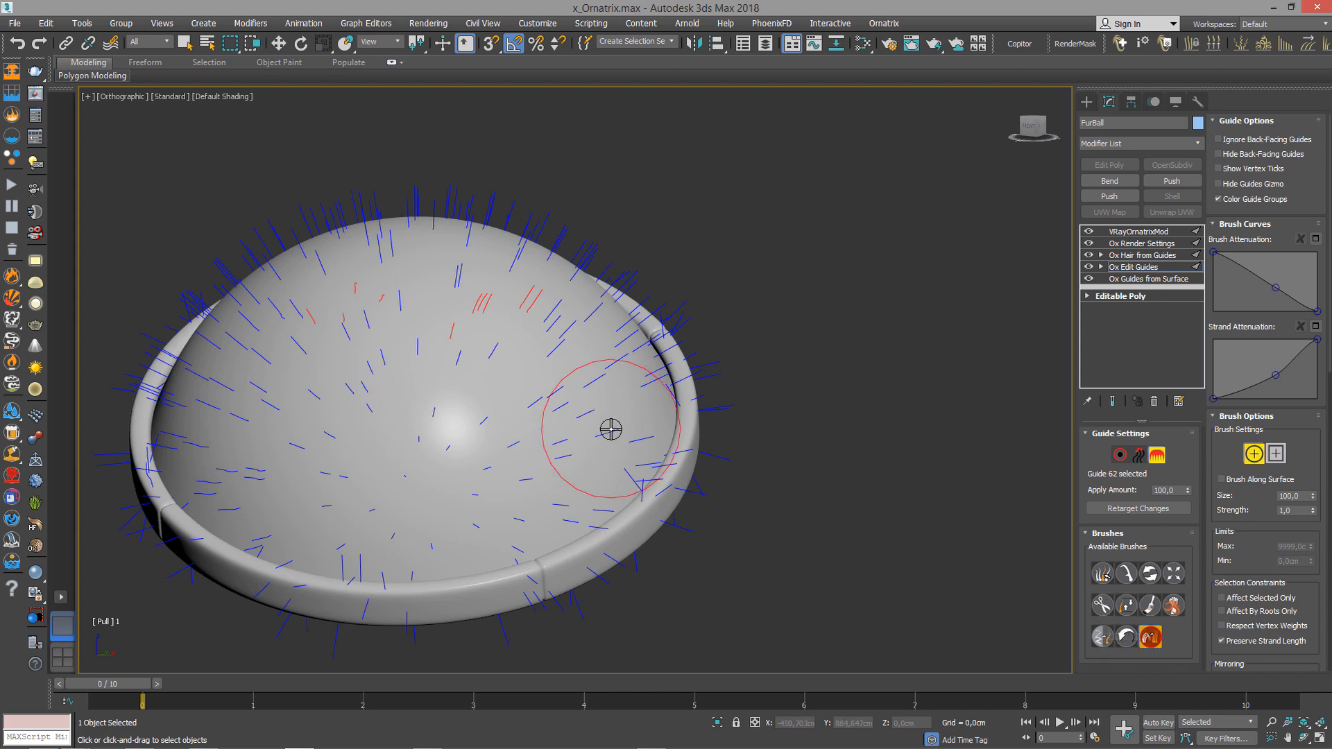
pyautogui.scroll(-5, 604, 426)
pyautogui.keyDown('alt'); pyautogui.moveTo(594, 412); pyautogui.dragTo(589, 357, button='middle'); pyautogui.keyUp('alt')
pyautogui.scroll(3, 588, 361)
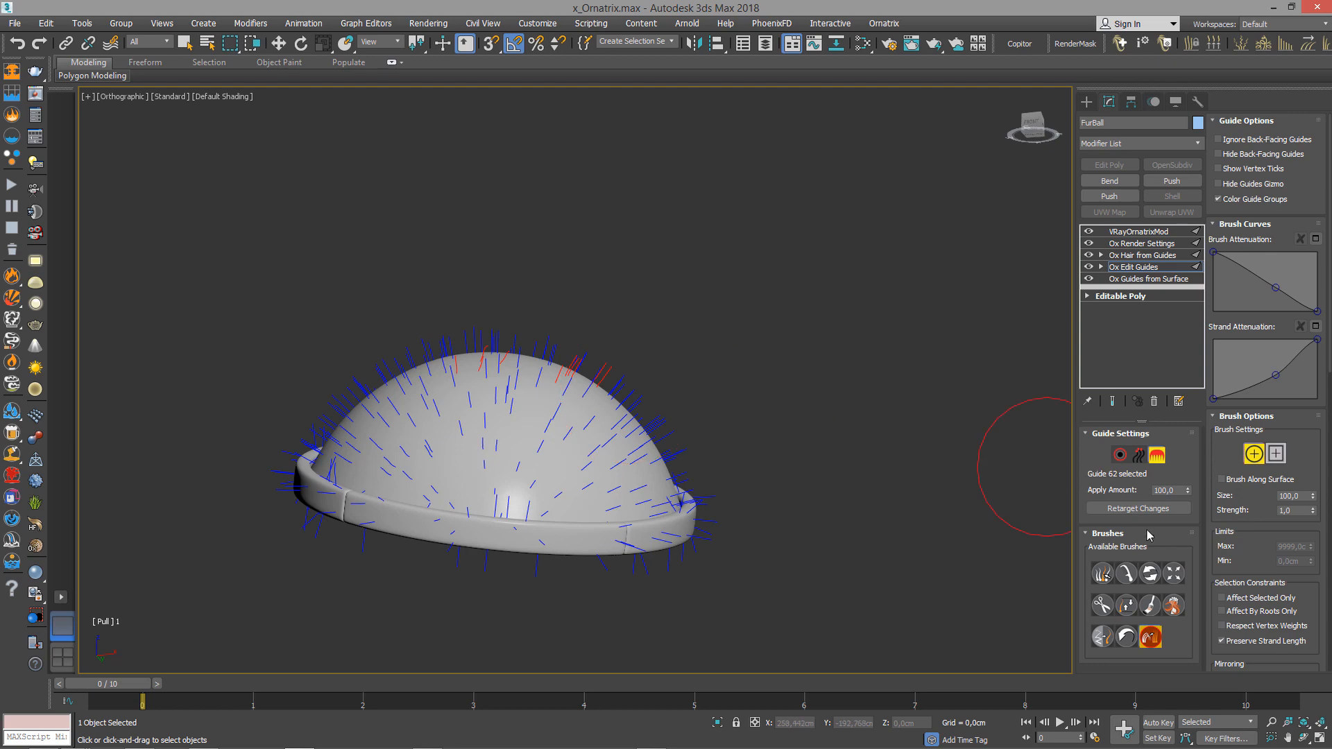
# Activate the Revert brush and switch the viewport to the Front view.
pyautogui.click(1128, 634)
pyautogui.press('f')
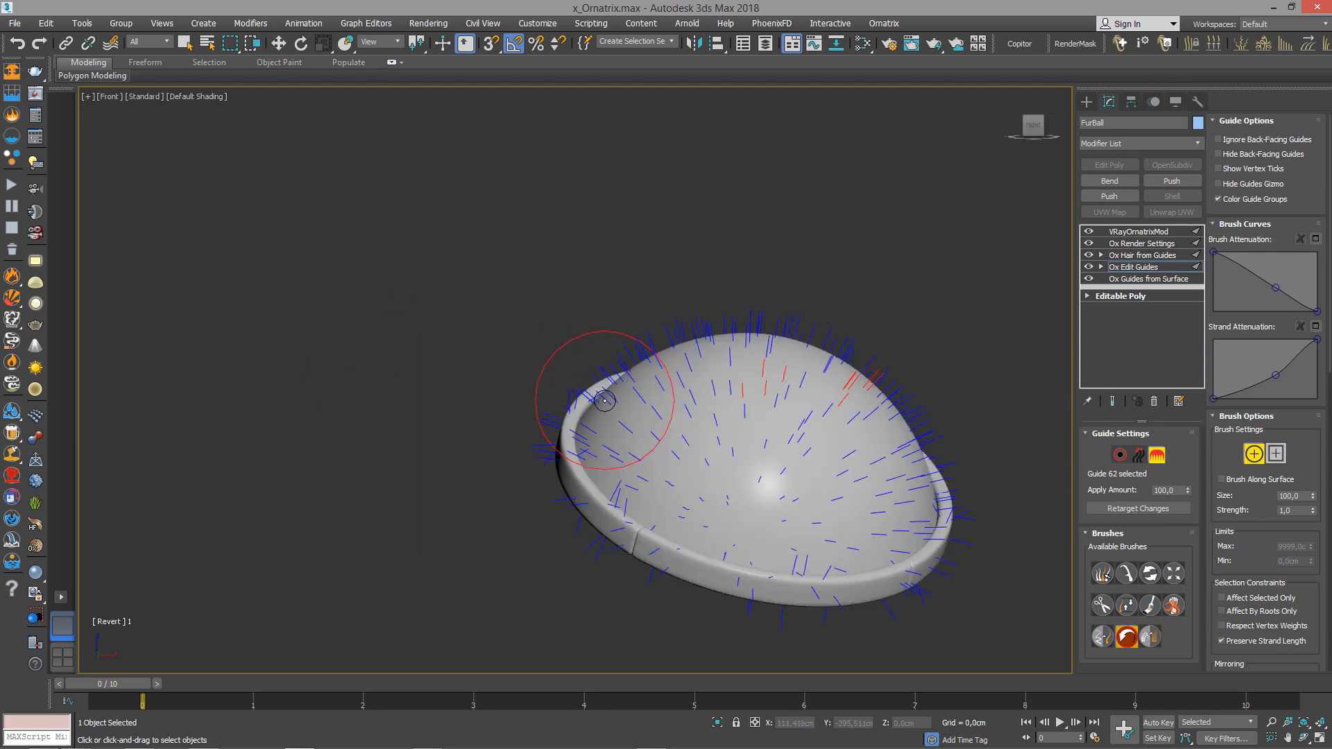
pyautogui.scroll(5, 611, 402)
pyautogui.scroll(-5, 666, 374)
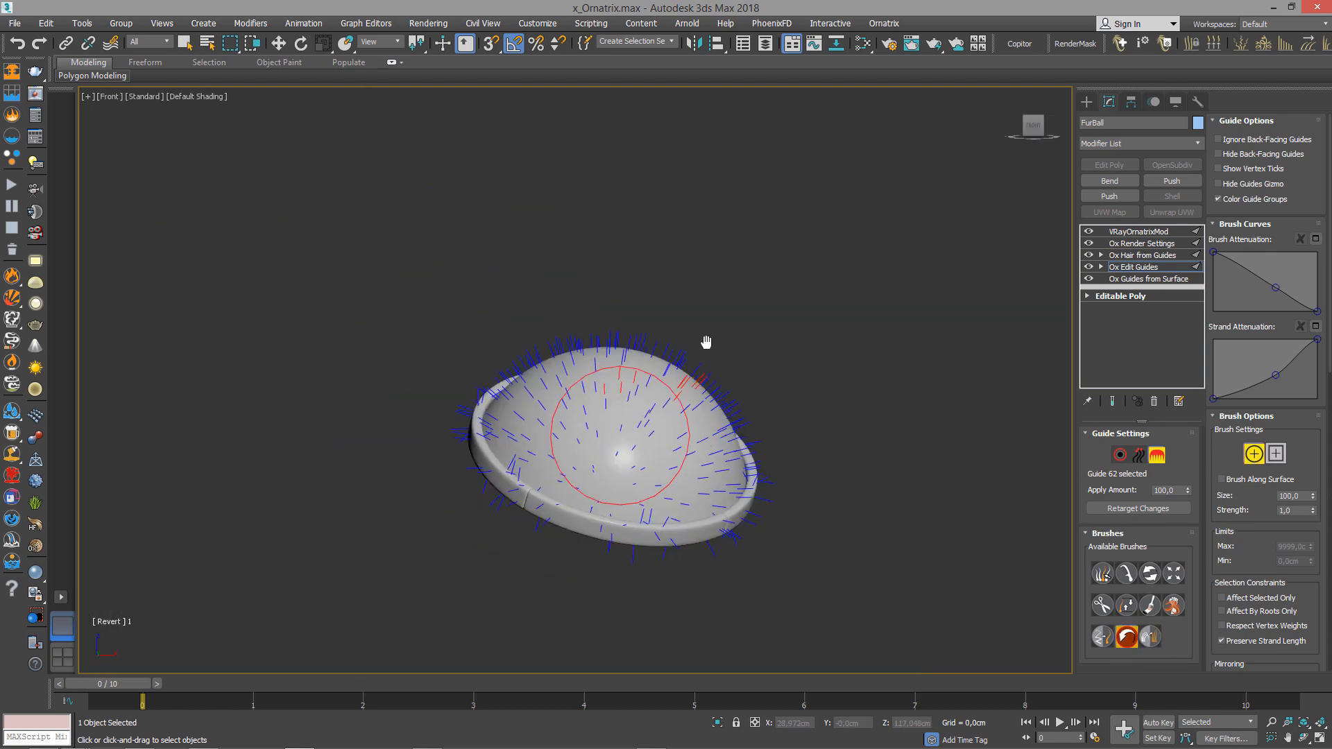
# Leave brush editing and delete the Ox Edit Guides modifier from the FurBall's stack.
pyautogui.click(1151, 268)
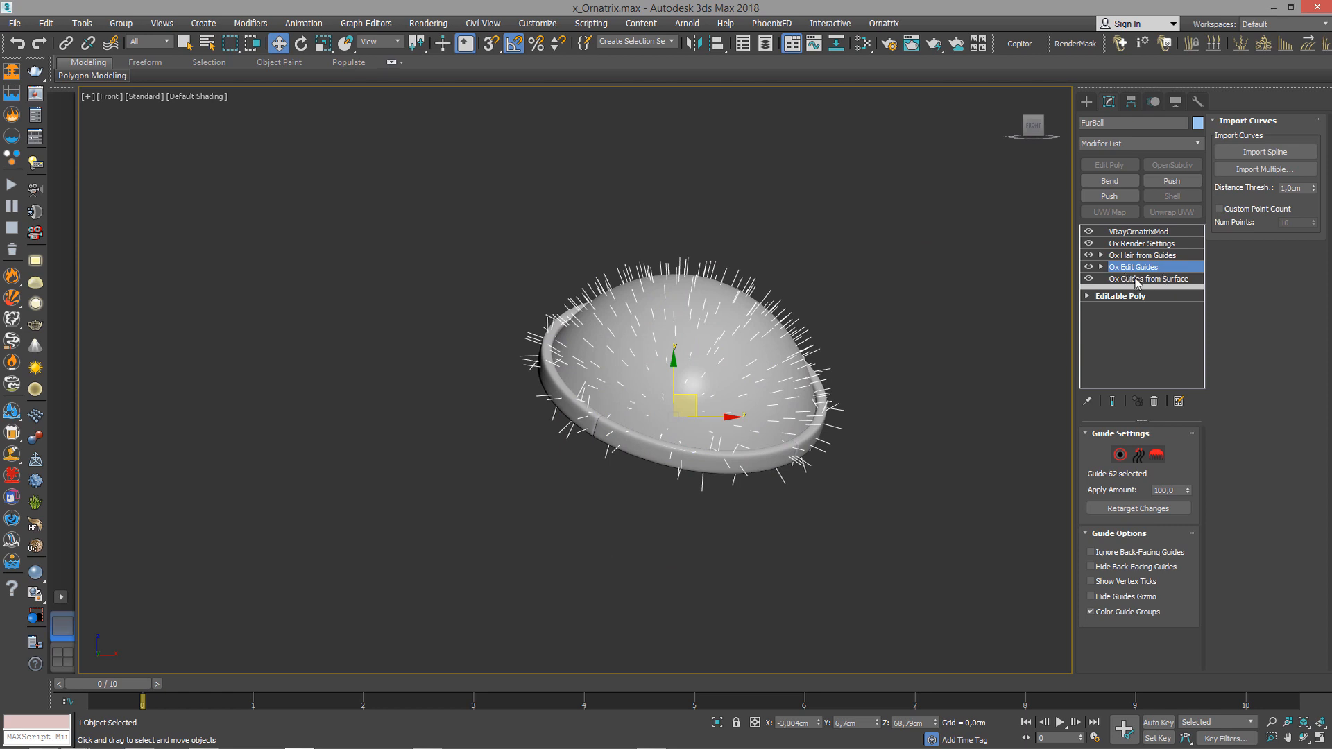
pyautogui.click(1138, 279)
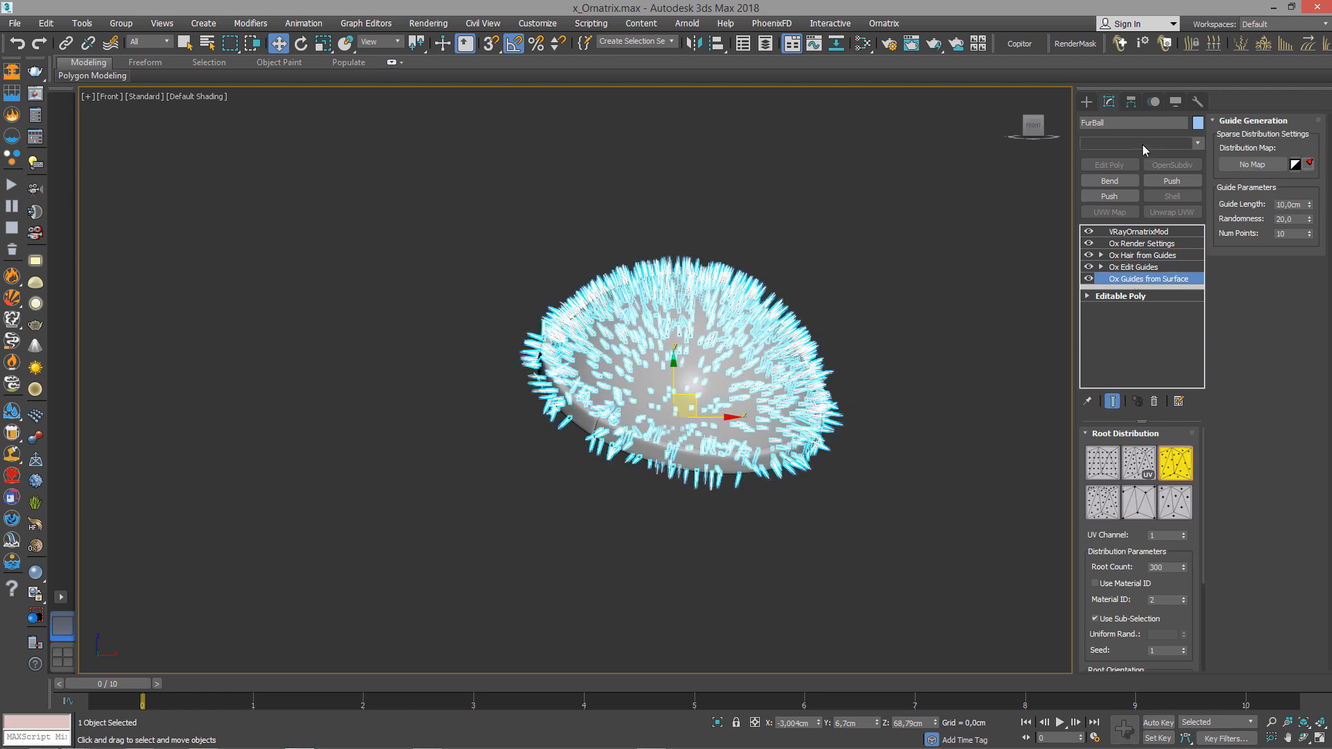
pyautogui.click(1142, 143)
pyautogui.scroll(-4, 1144, 521)
pyautogui.scroll(-3, 1145, 521)
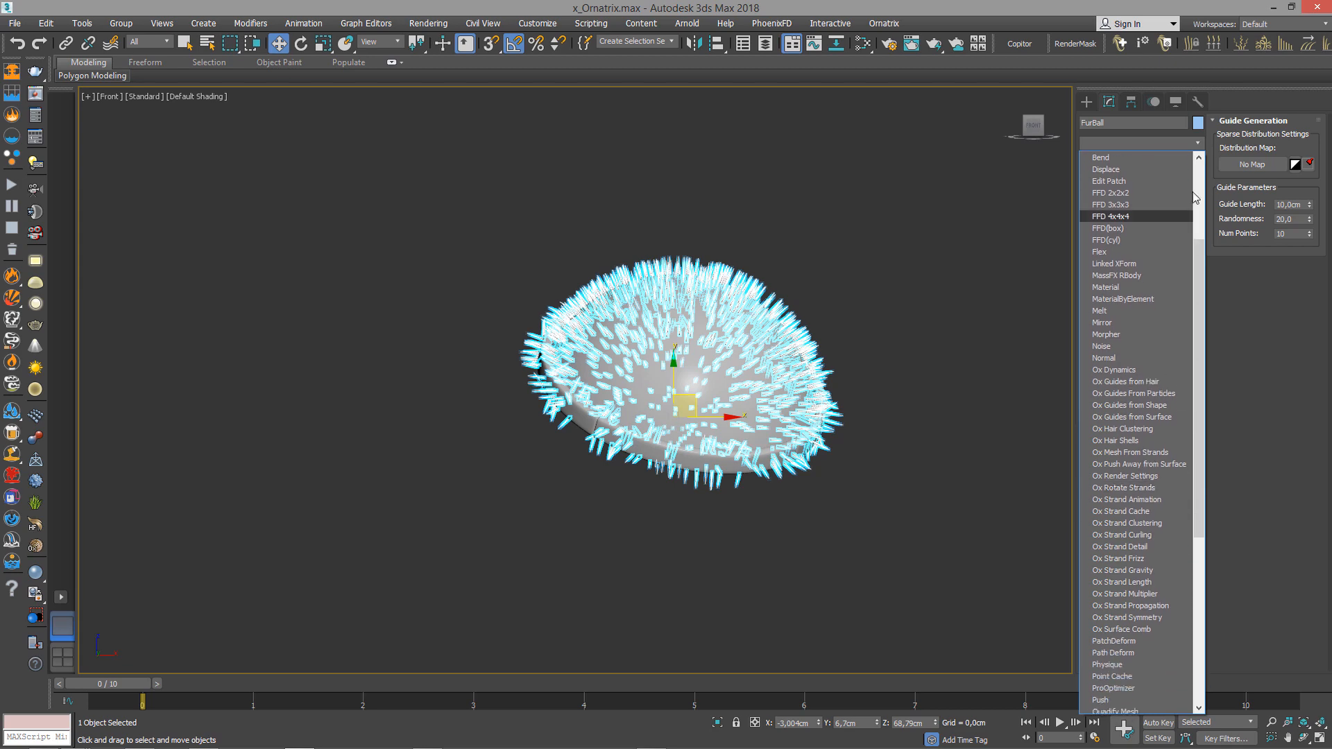
pyautogui.click(1138, 216)
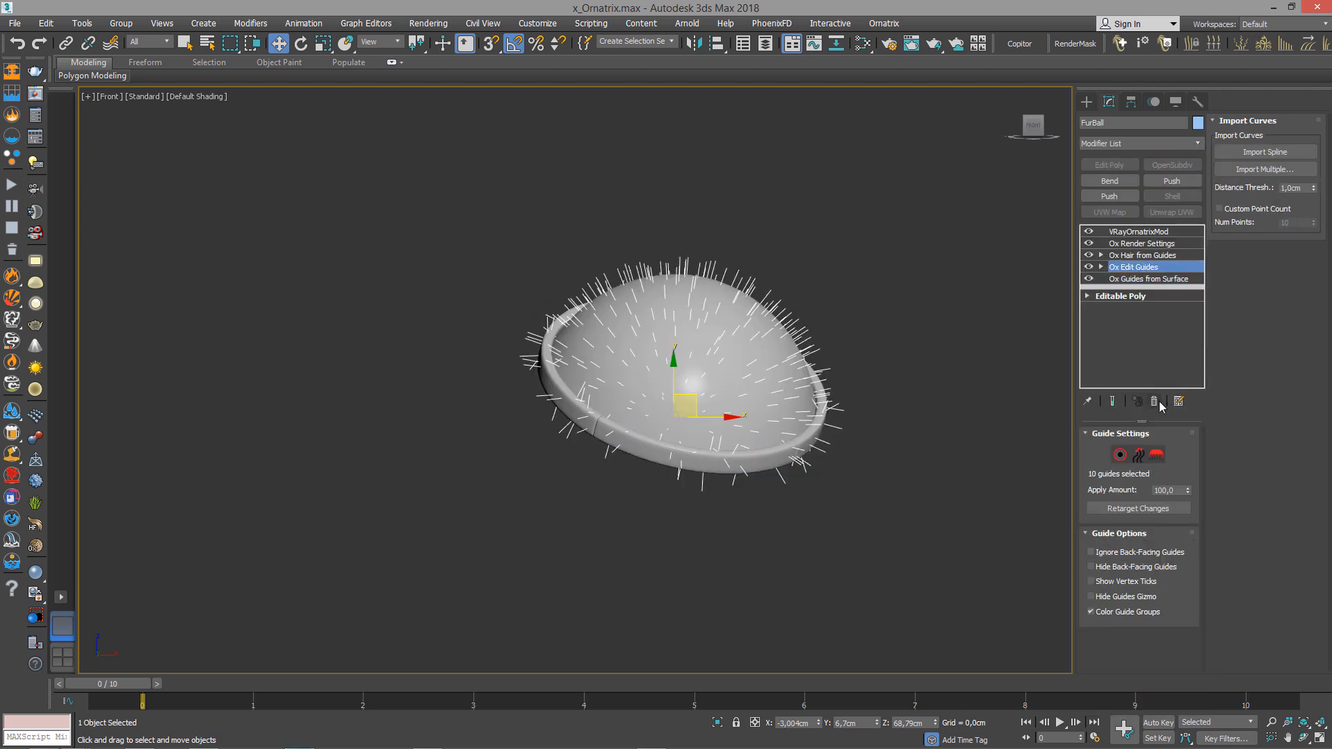
pyautogui.click(1155, 401)
# Add an Ox Surface Comb modifier directly above Ox Guides from Surface.
pyautogui.click(1149, 143)
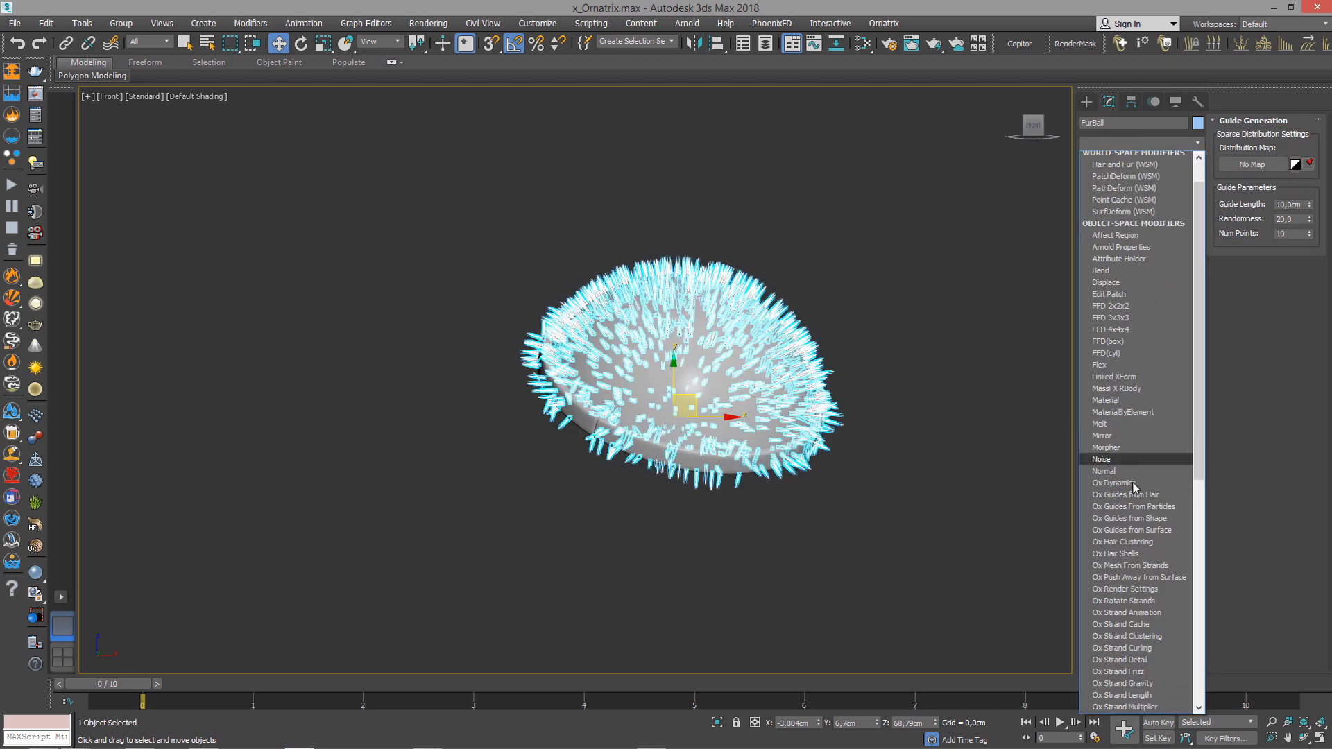
pyautogui.scroll(-3, 1147, 548)
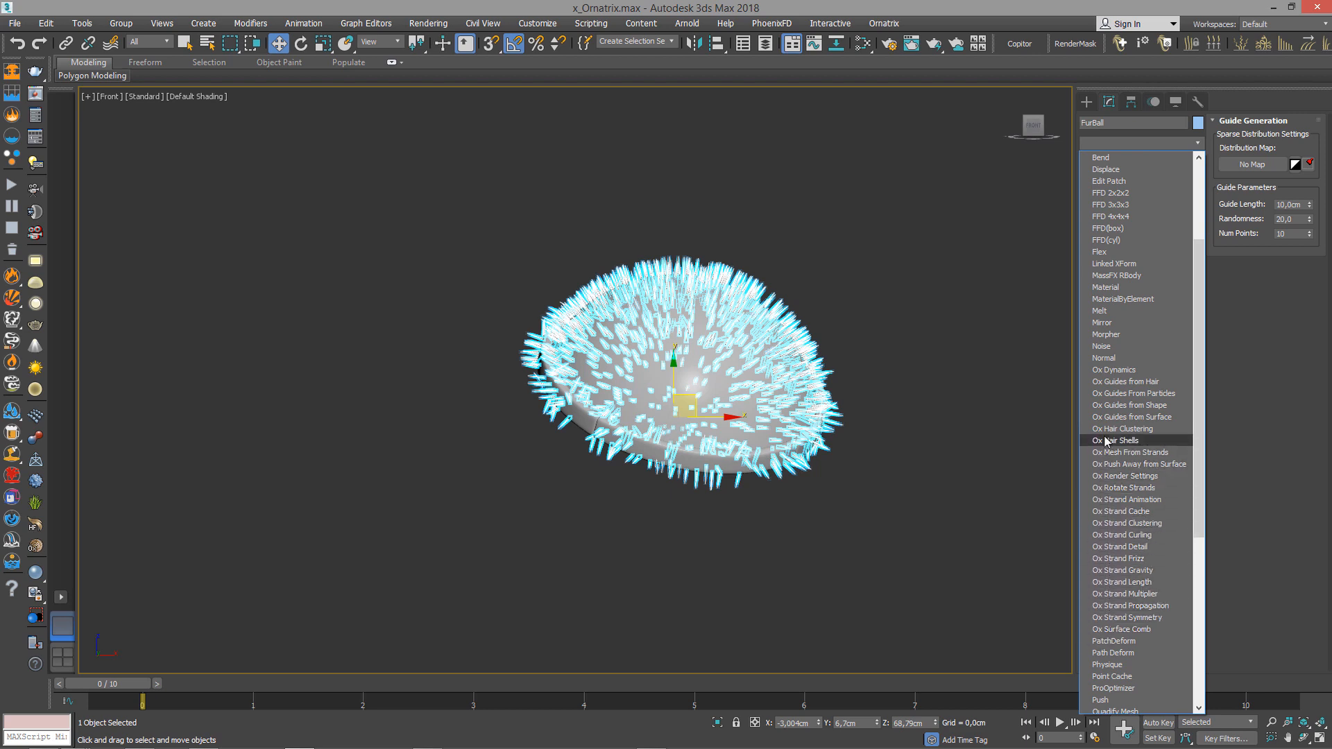
pyautogui.click(1146, 629)
# Look through the available Ornatrix strand modifiers and inspect the combed hair on the dome with the end result shown.
pyautogui.click(1157, 143)
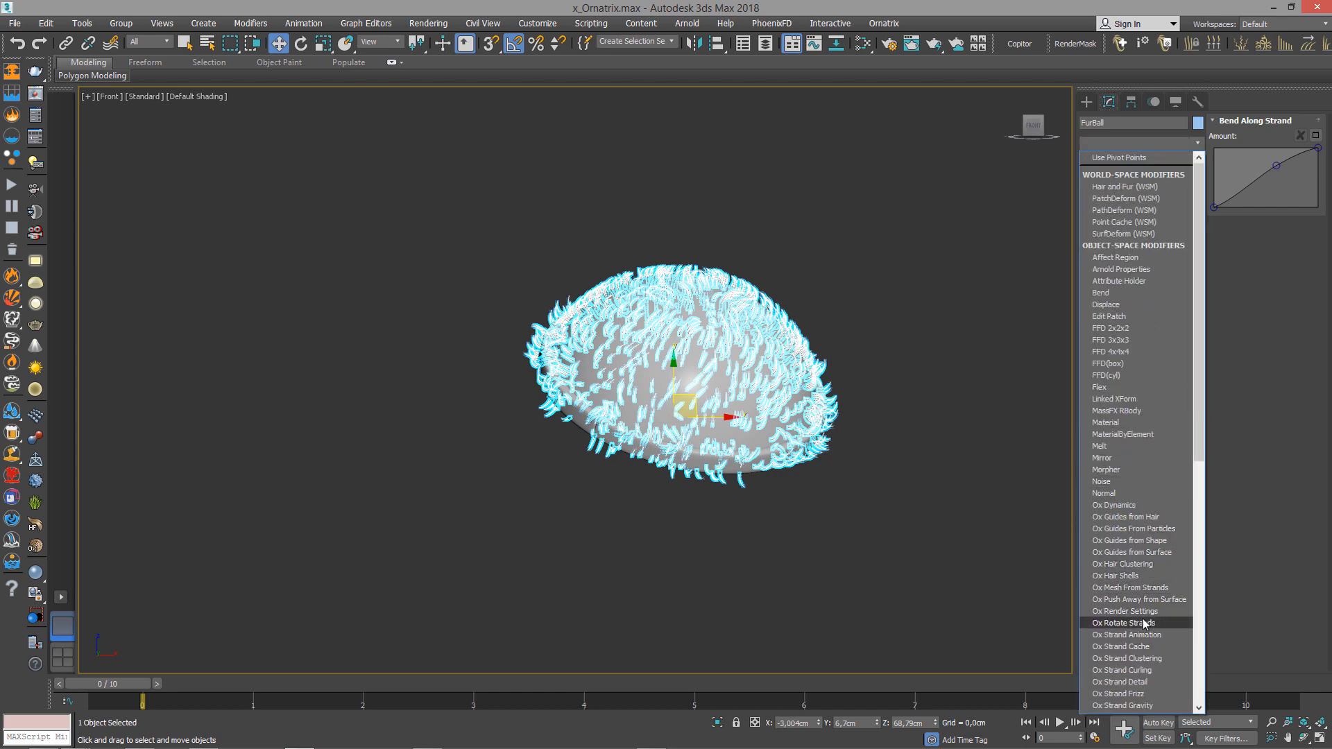
pyautogui.scroll(-1, 1144, 674)
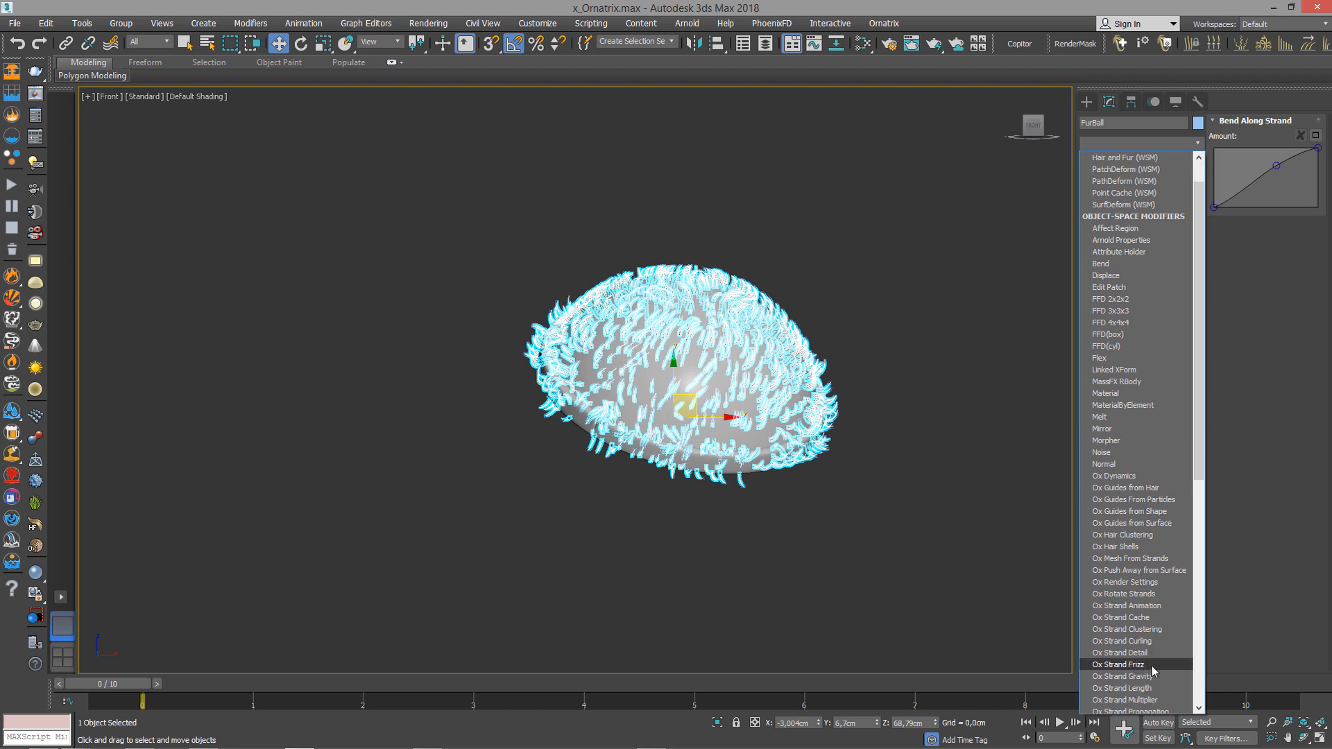
pyautogui.scroll(-2, 1145, 675)
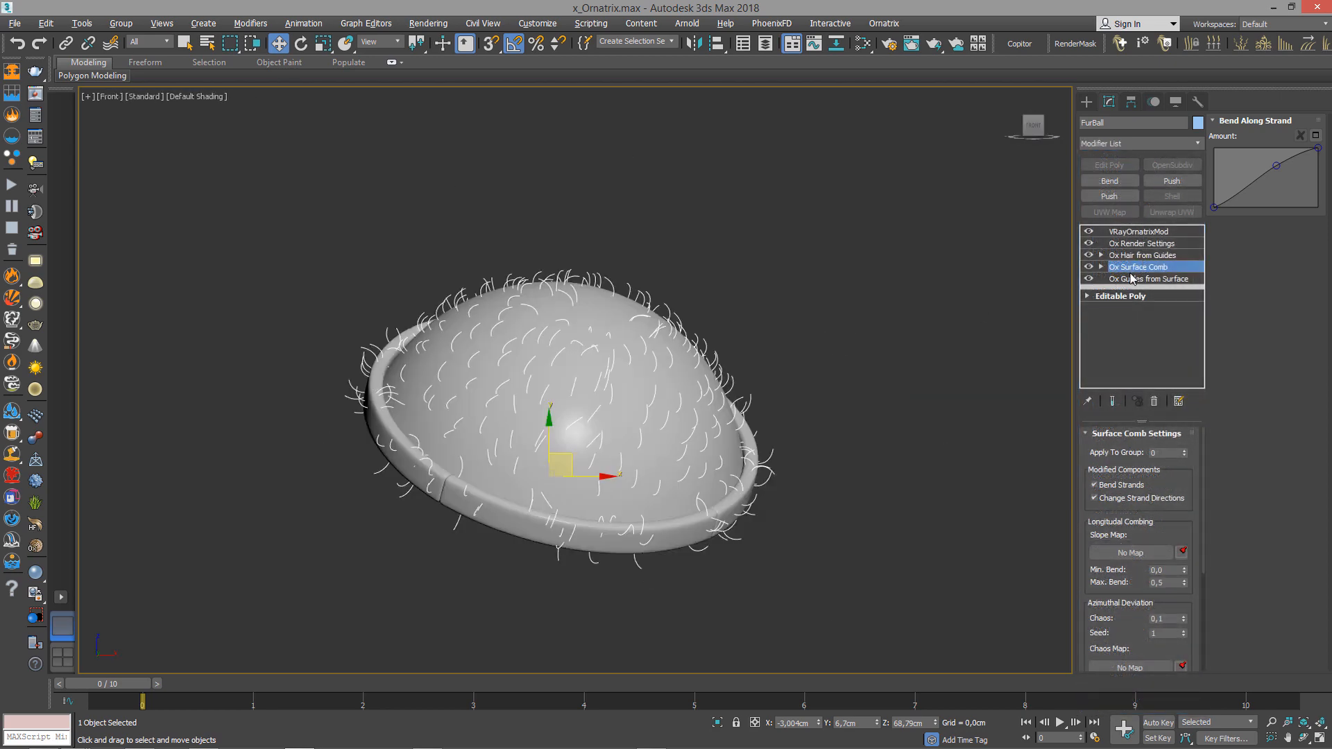
pyautogui.click(1113, 401)
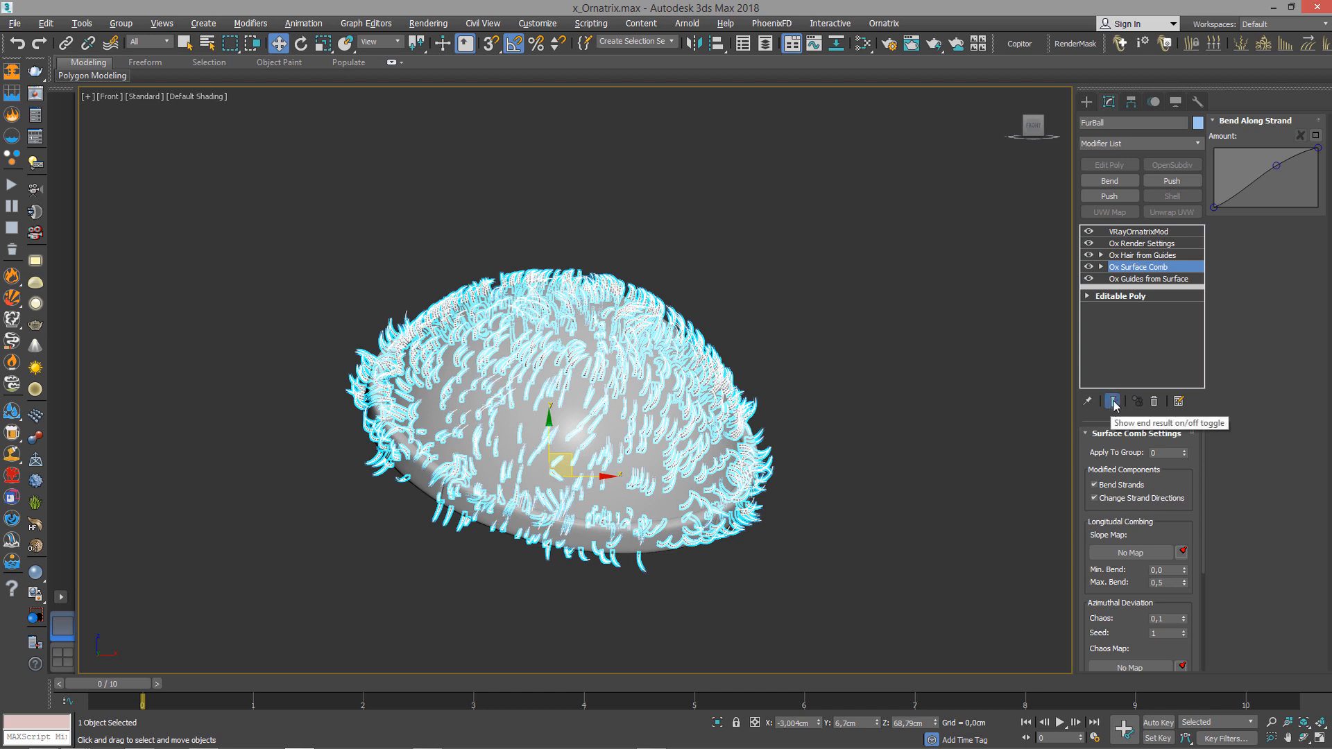
pyautogui.click(1157, 141)
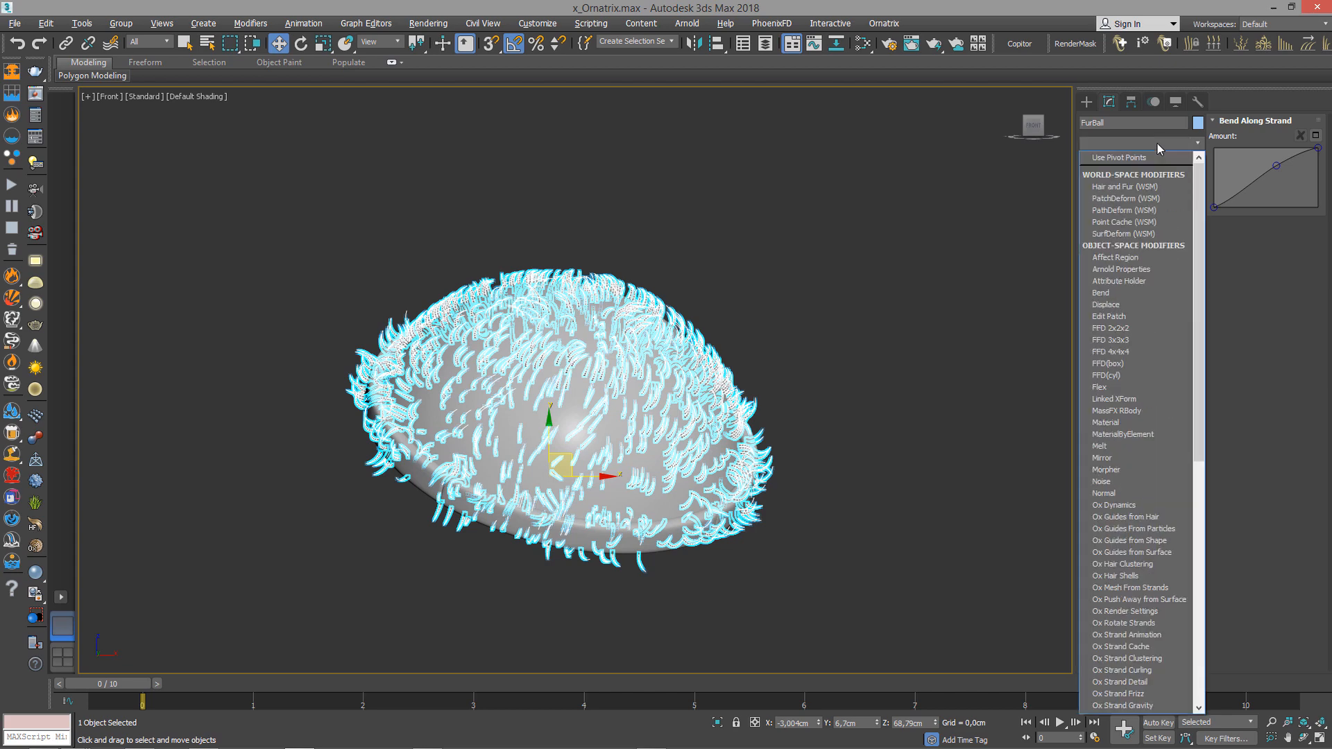
pyautogui.click(1156, 143)
pyautogui.click(1156, 143)
pyautogui.click(1156, 143)
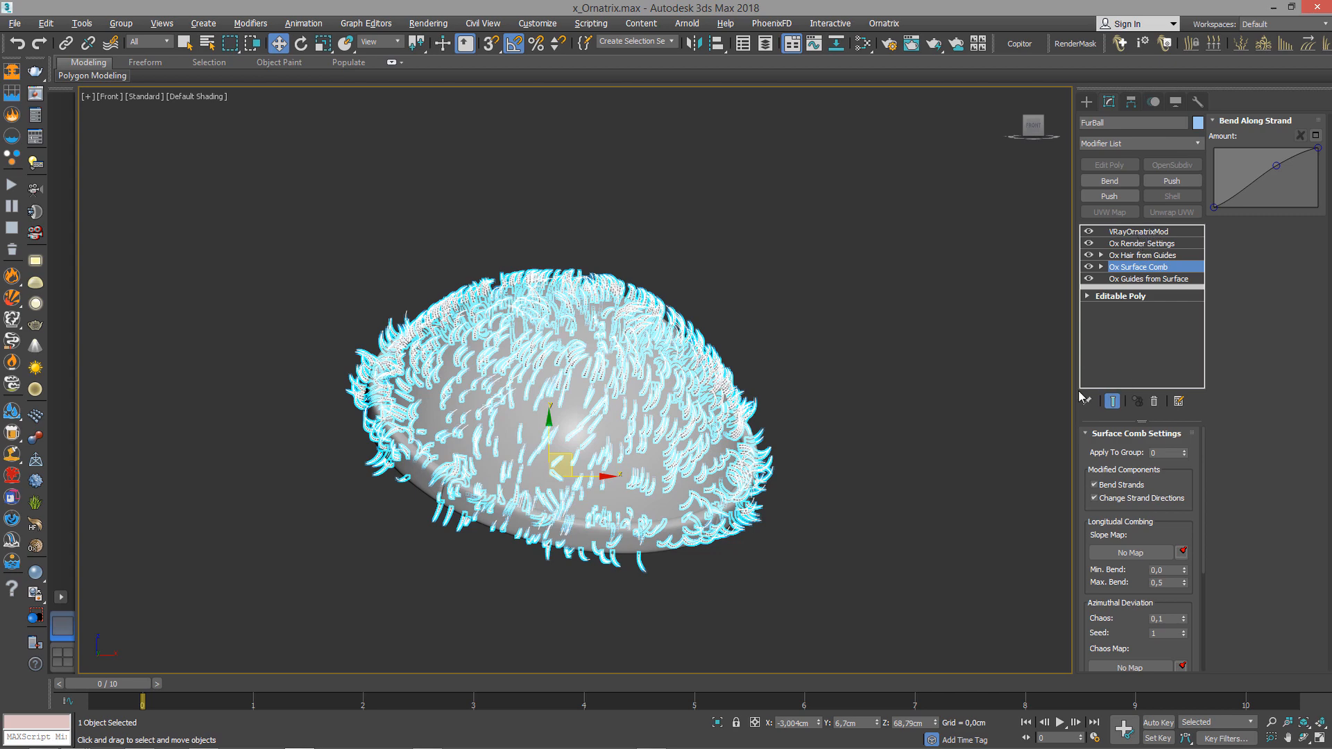
pyautogui.scroll(4, 653, 362)
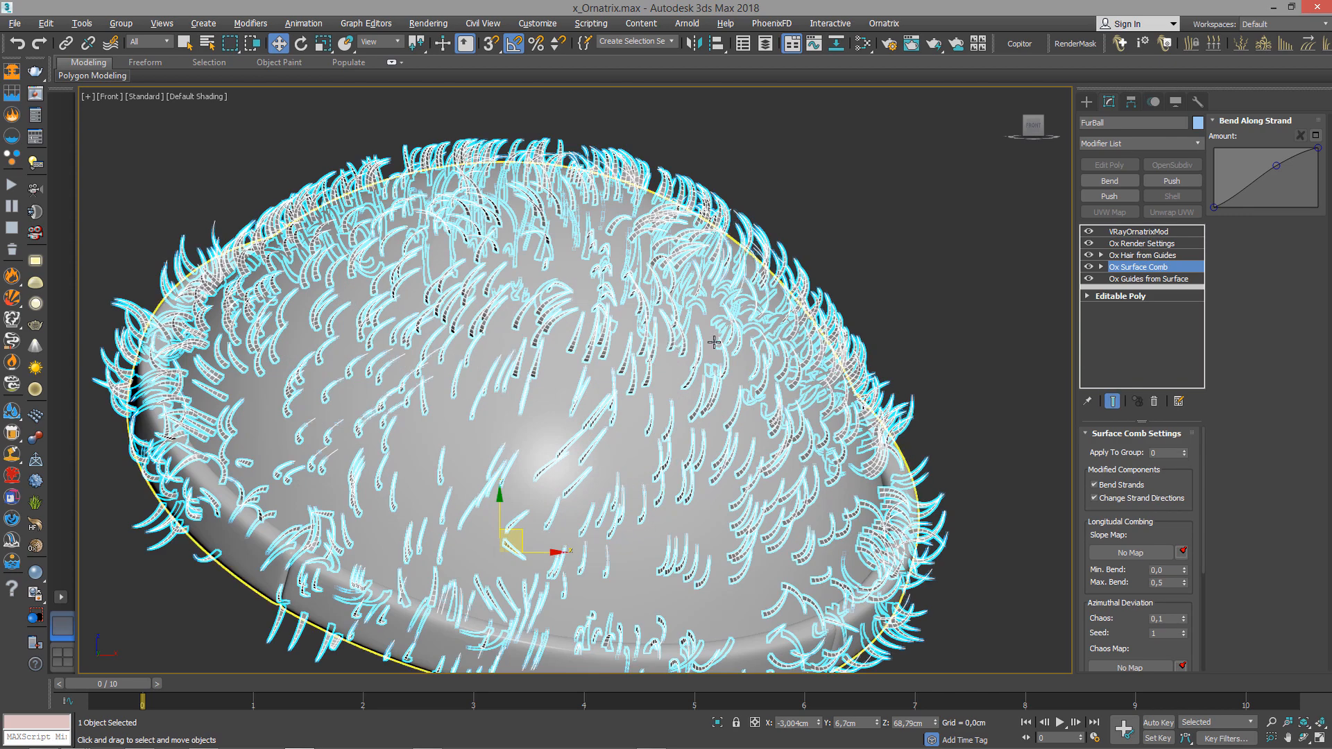
pyautogui.scroll(-4, 660, 346)
pyautogui.moveTo(656, 357); pyautogui.dragTo(713, 294, button='middle')
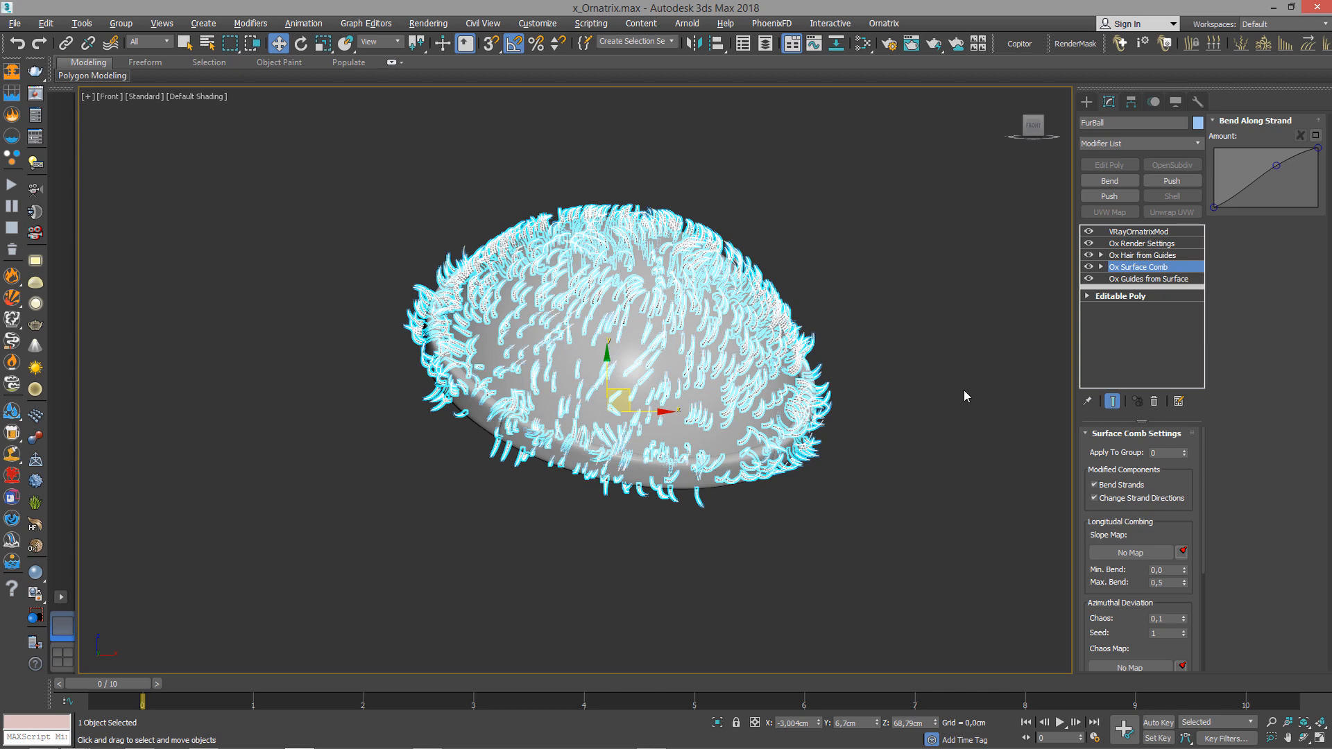
# Hide the end result so only the combed guides show, and add an Ox Edit Guides modifier above Ox Surface Comb.
pyautogui.click(1114, 402)
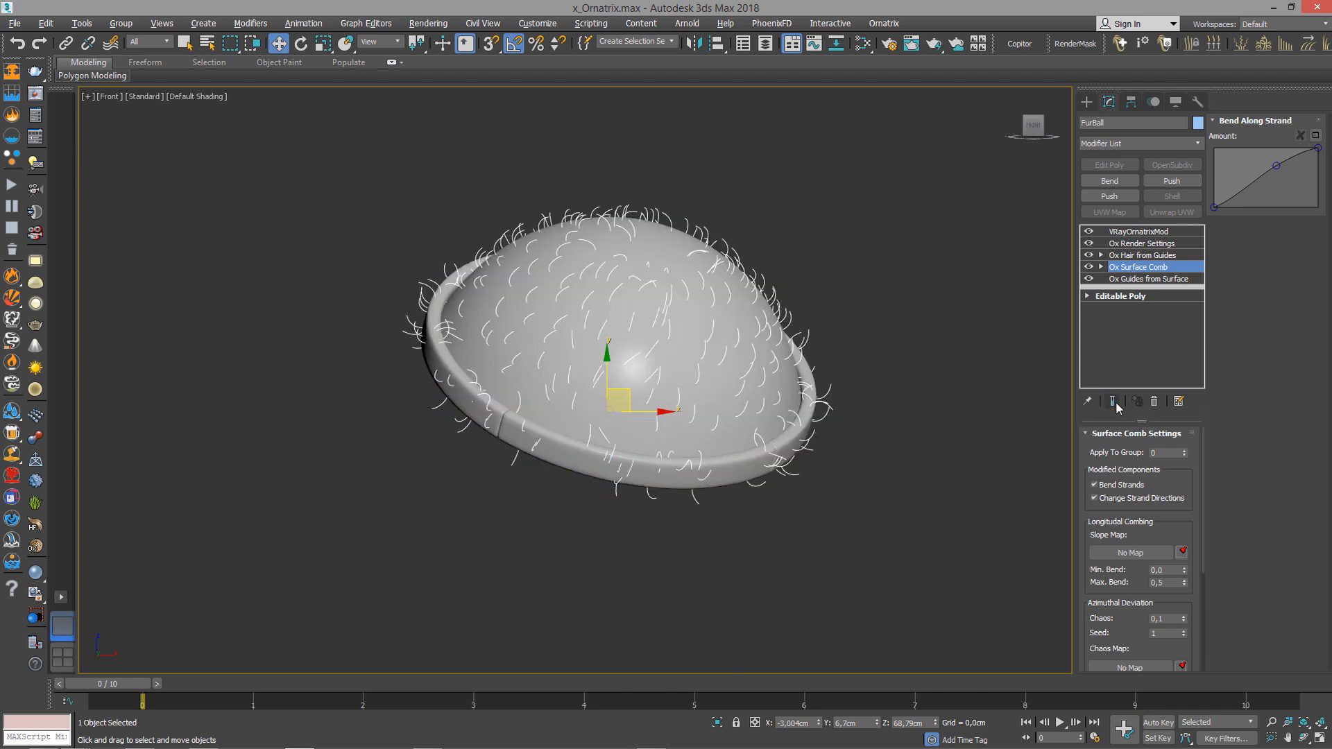
pyautogui.click(1148, 143)
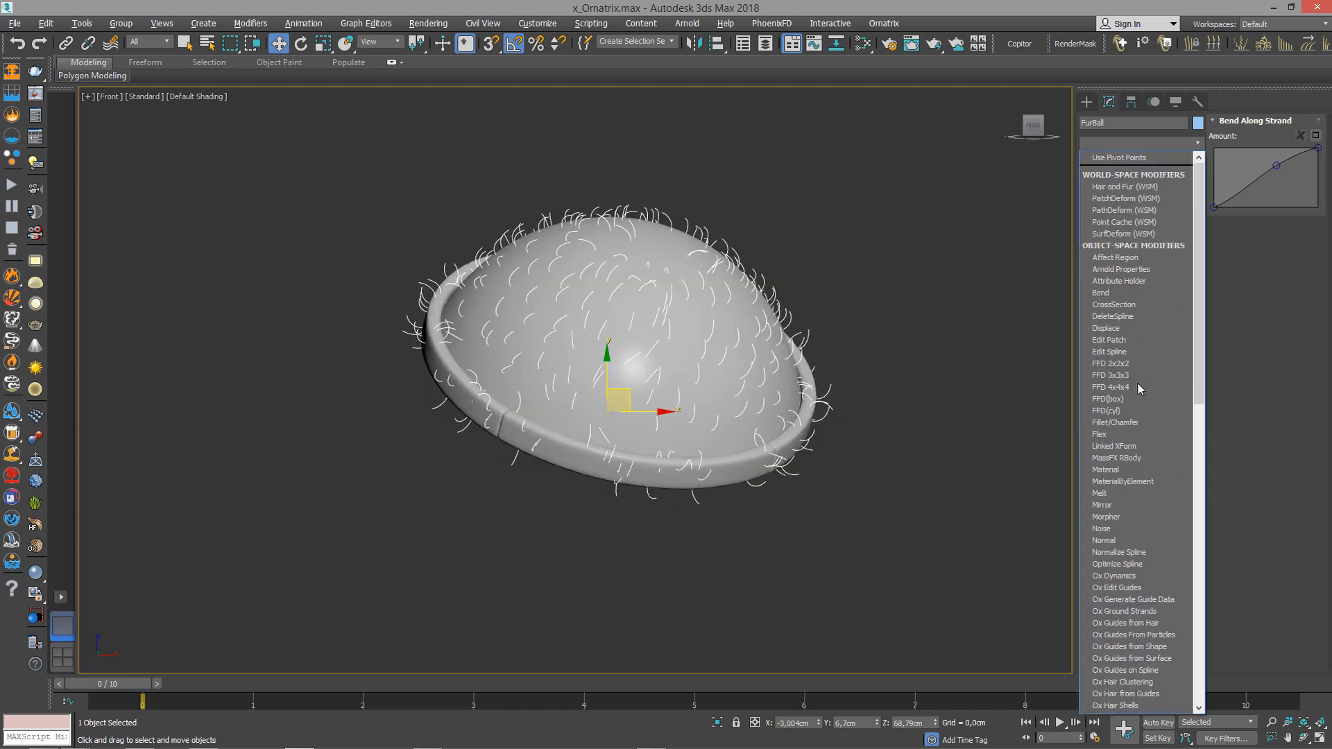
pyautogui.click(1123, 588)
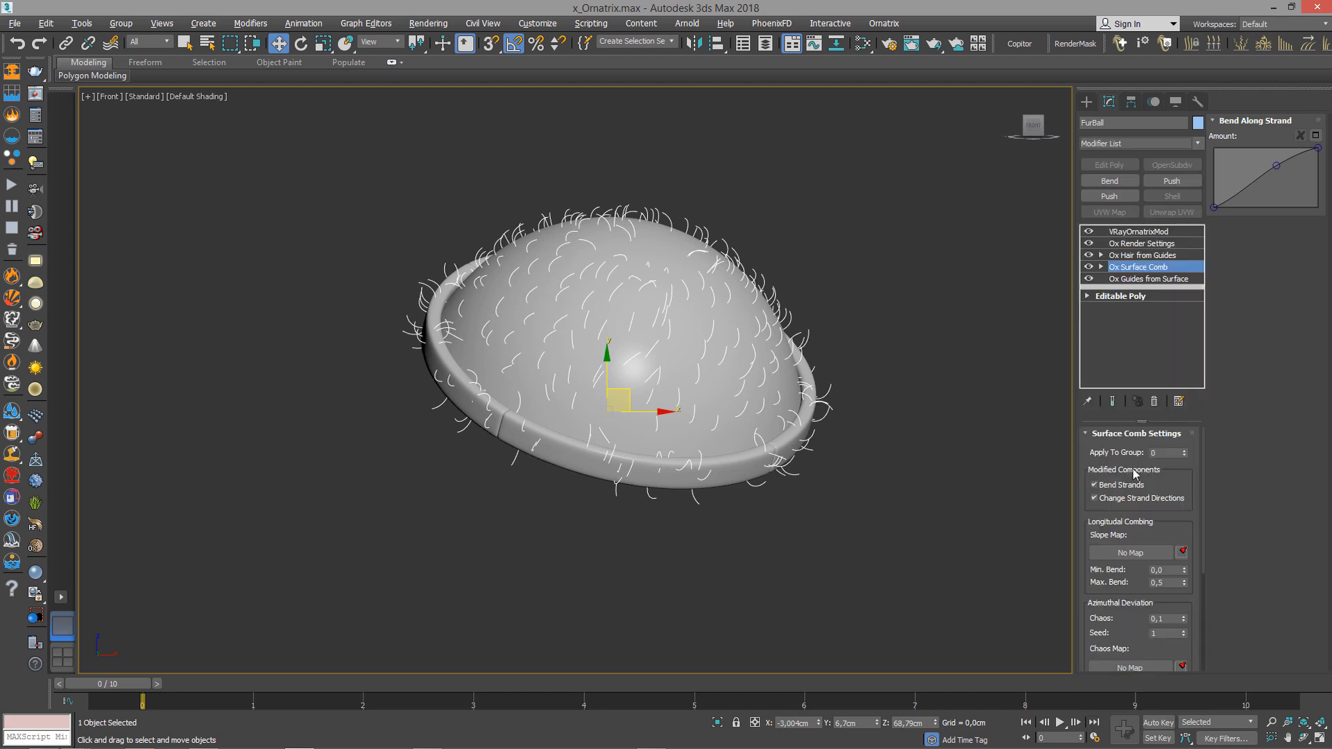
pyautogui.scroll(2, 795, 332)
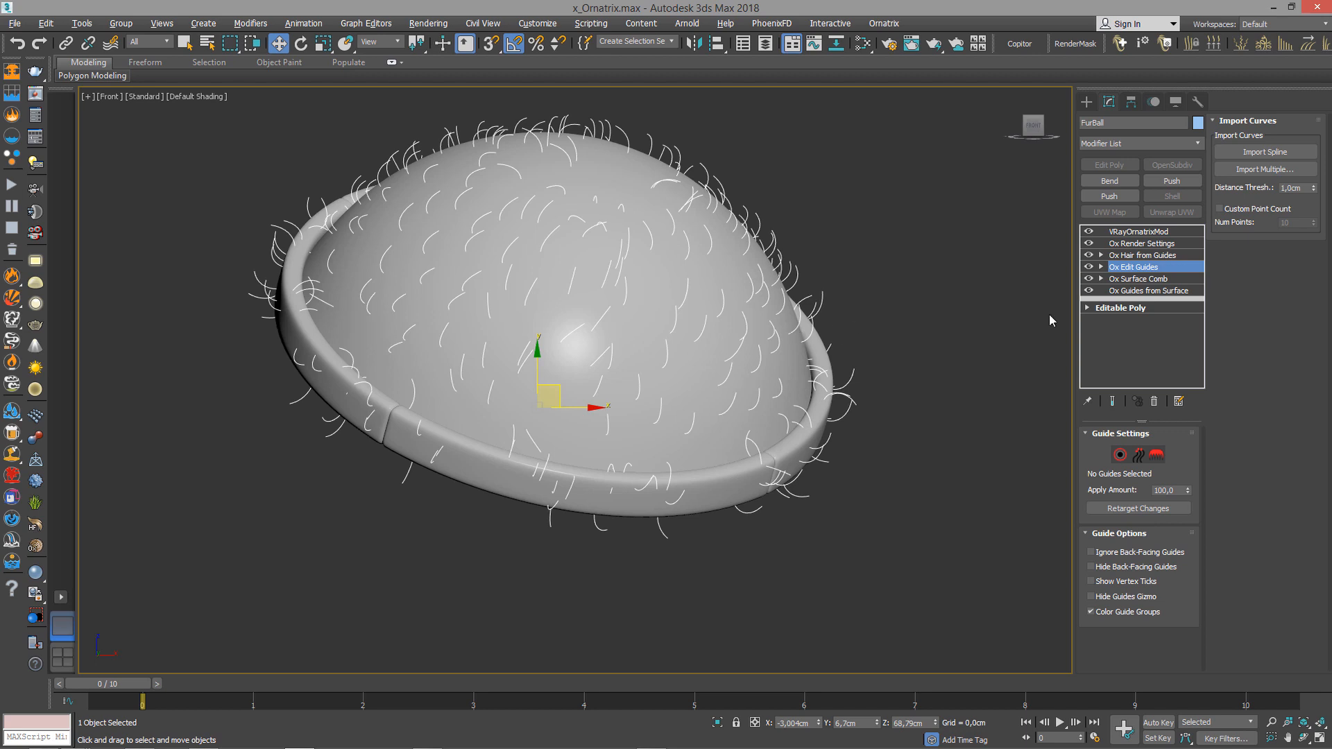
# Compare the full fur result with the bare guides at the Ox Edit Guides level, and leave the end result hidden.
pyautogui.click(1113, 402)
pyautogui.click(1113, 404)
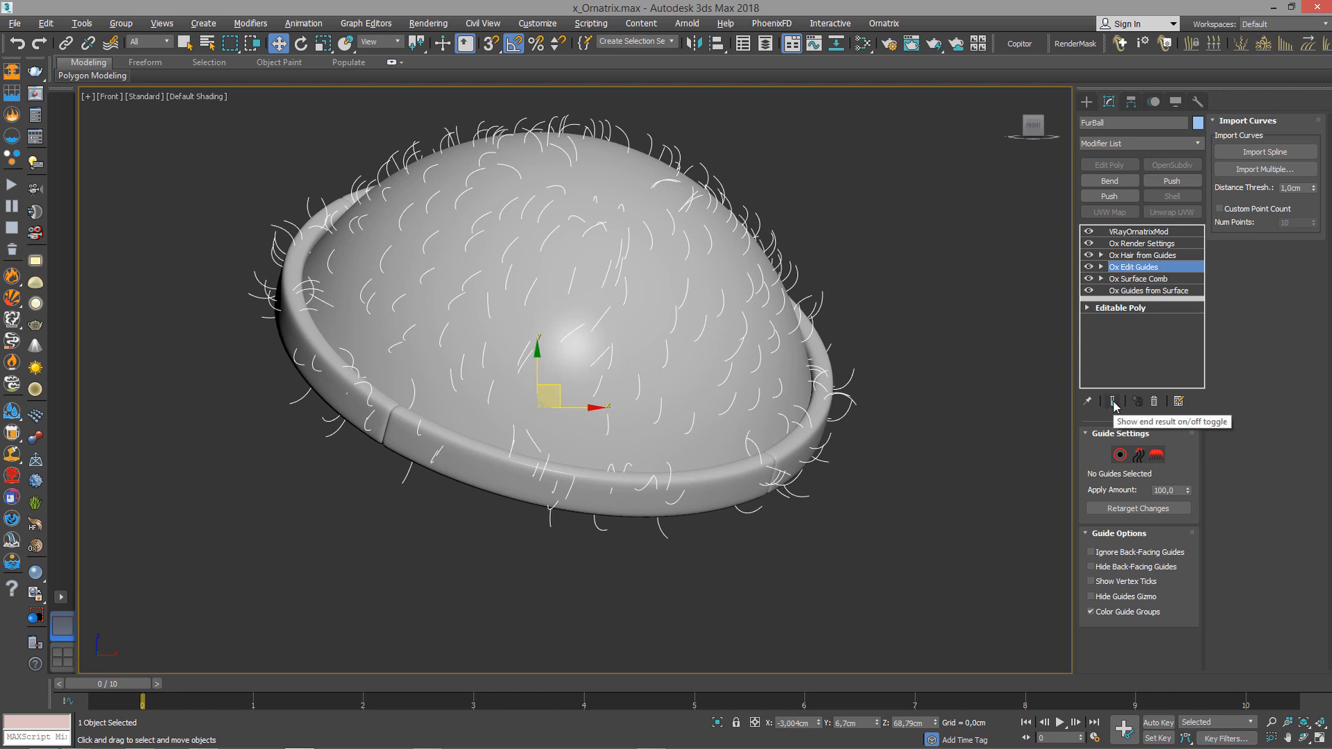
pyautogui.click(1114, 402)
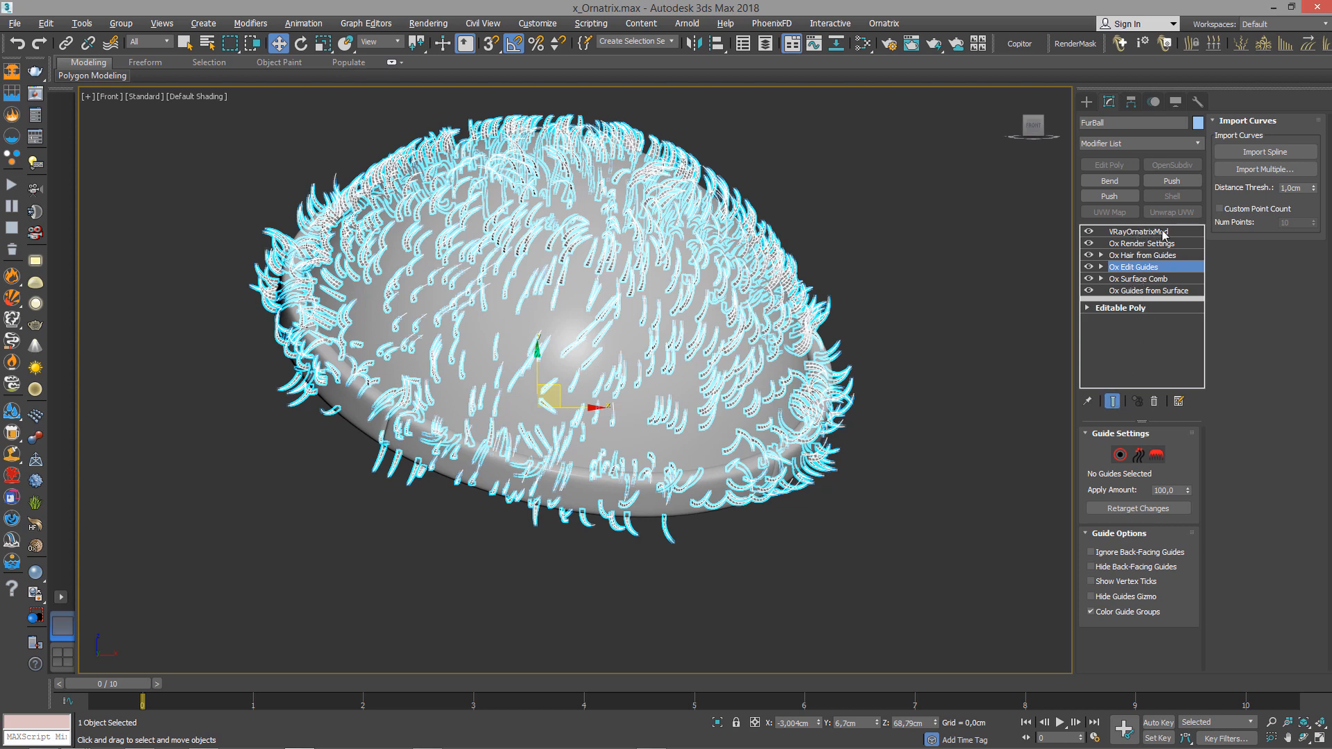
pyautogui.click(1137, 243)
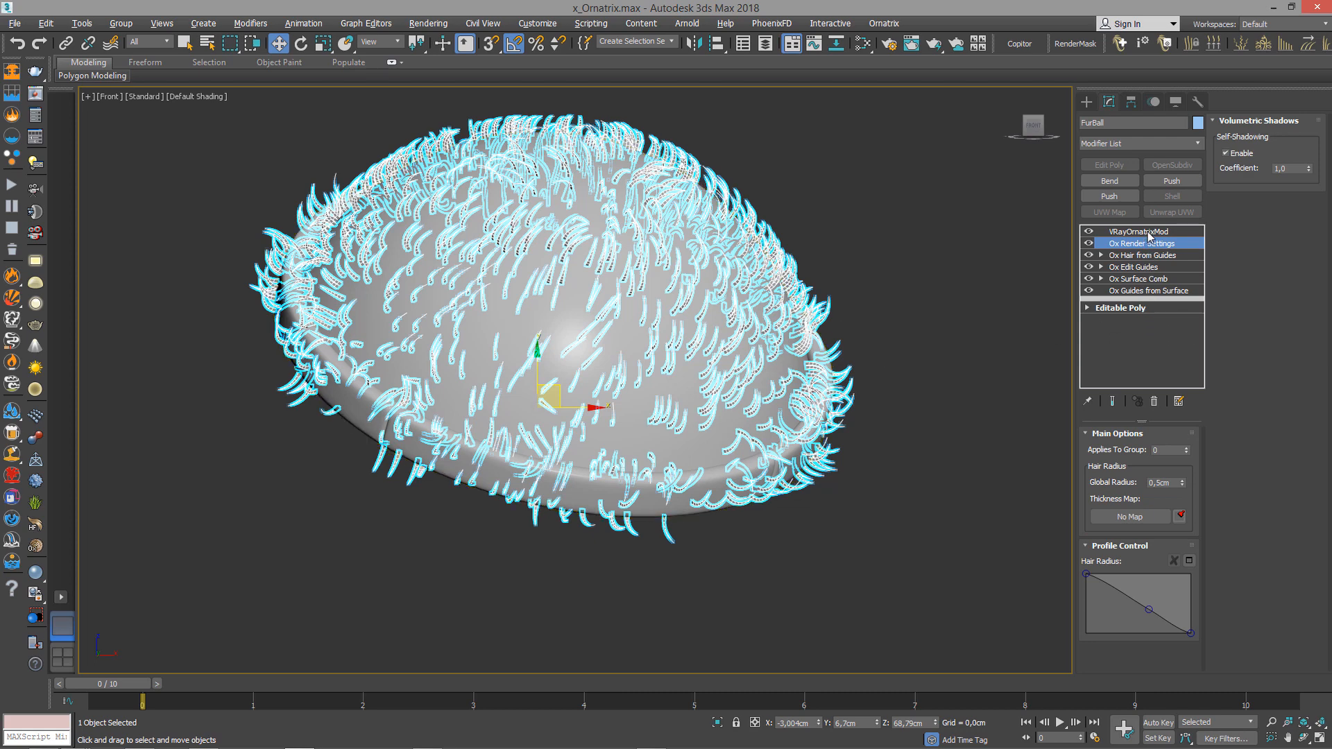
pyautogui.click(1138, 269)
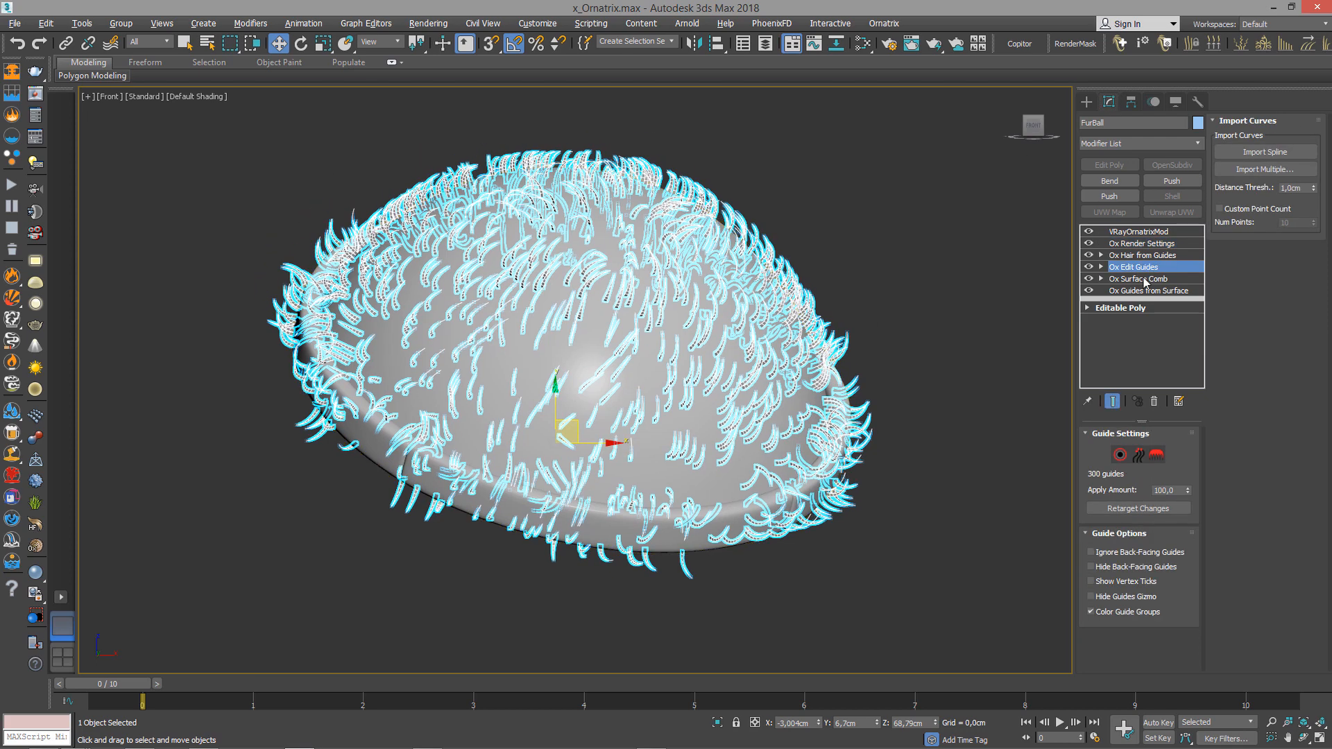
pyautogui.click(1113, 401)
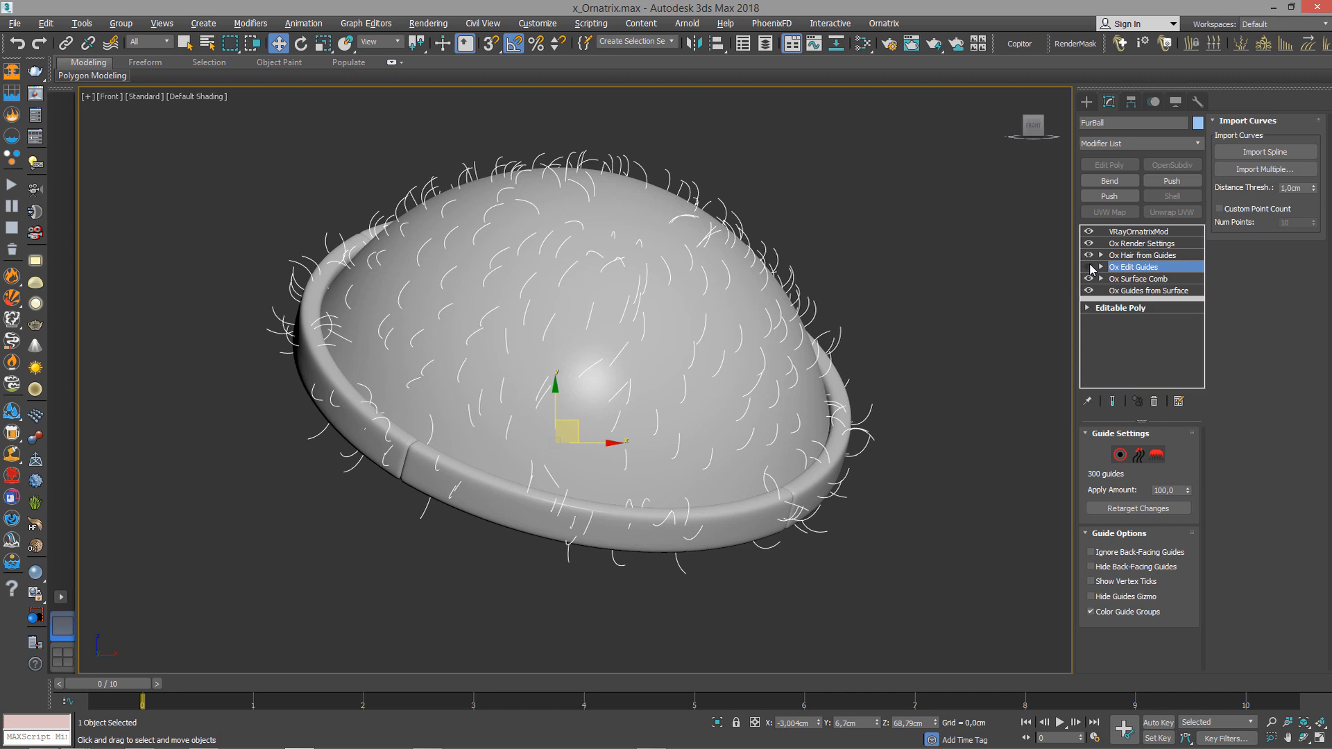
# Switch the Ox Surface Comb modifier off and on repeatedly to compare the straight guides with the combed ones.
pyautogui.click(1089, 279)
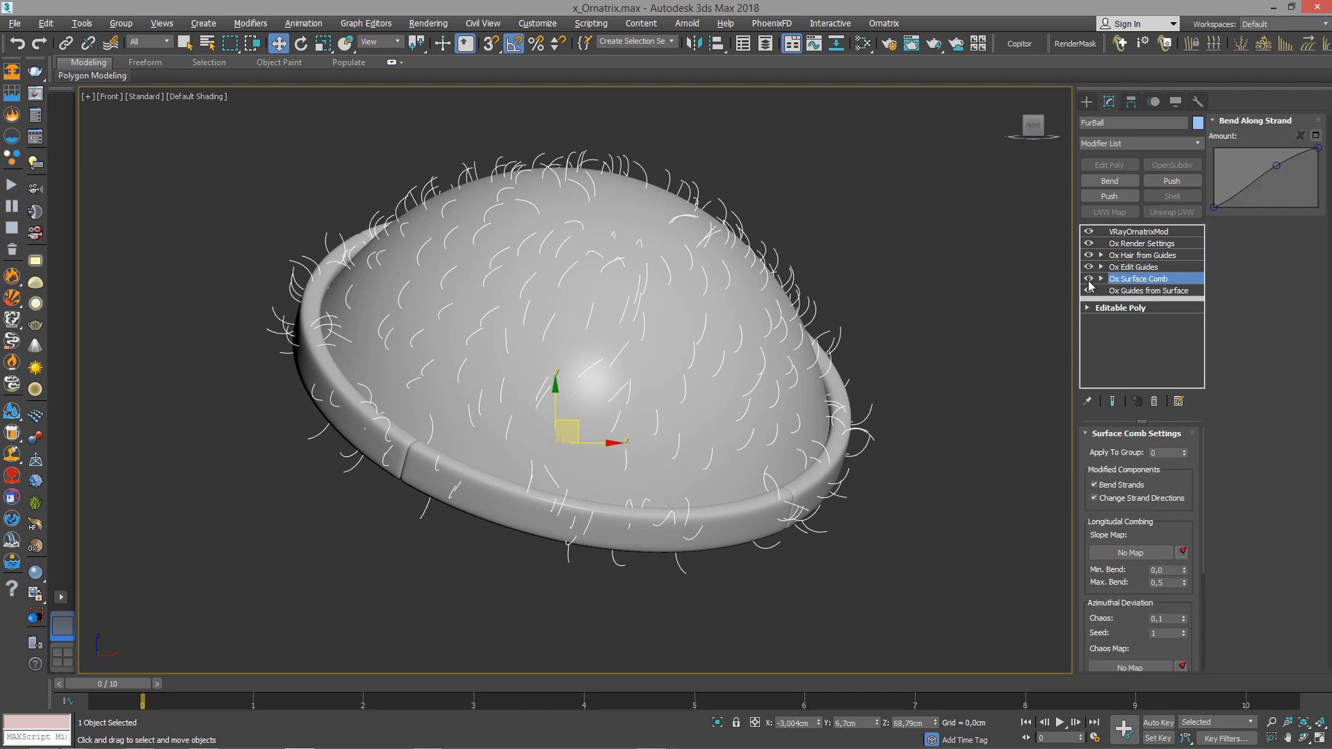
pyautogui.click(1089, 280)
pyautogui.click(1088, 281)
pyautogui.click(1089, 280)
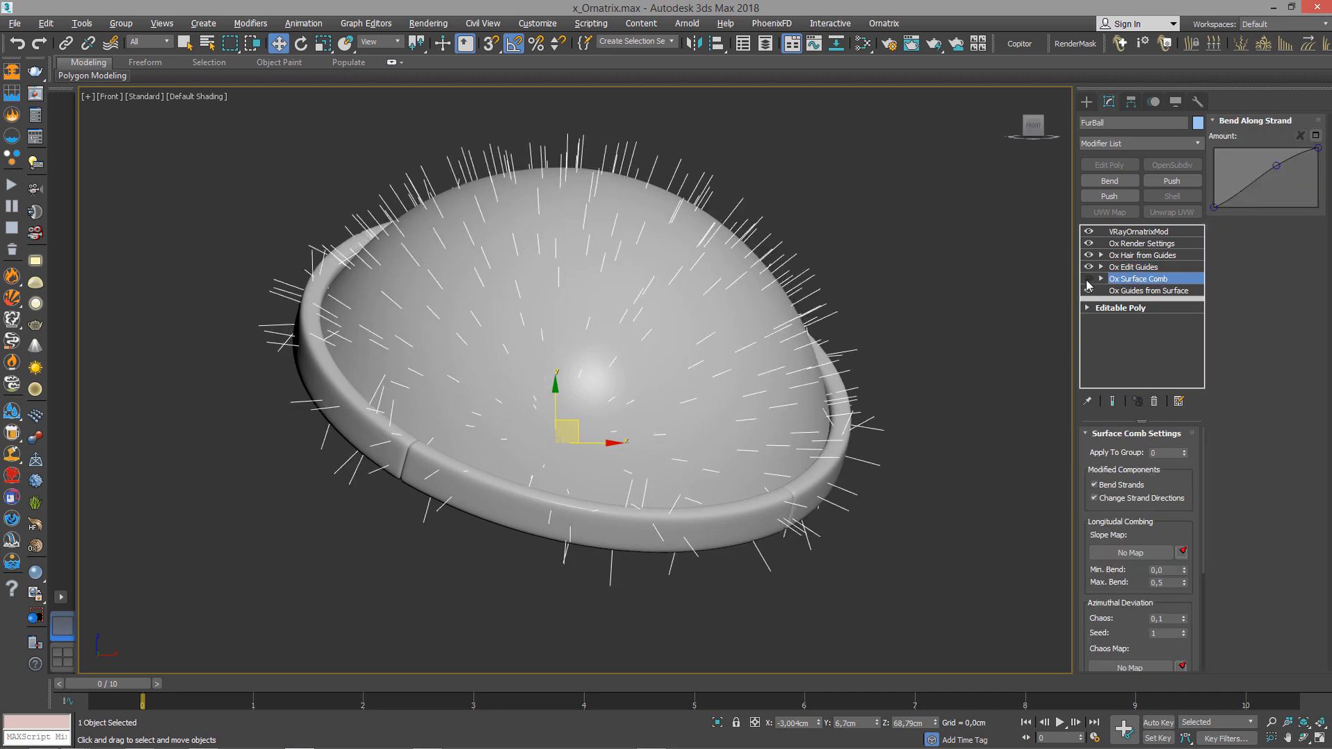
pyautogui.click(1089, 280)
pyautogui.click(1089, 280)
pyautogui.click(1089, 279)
pyautogui.click(1089, 280)
pyautogui.click(1088, 280)
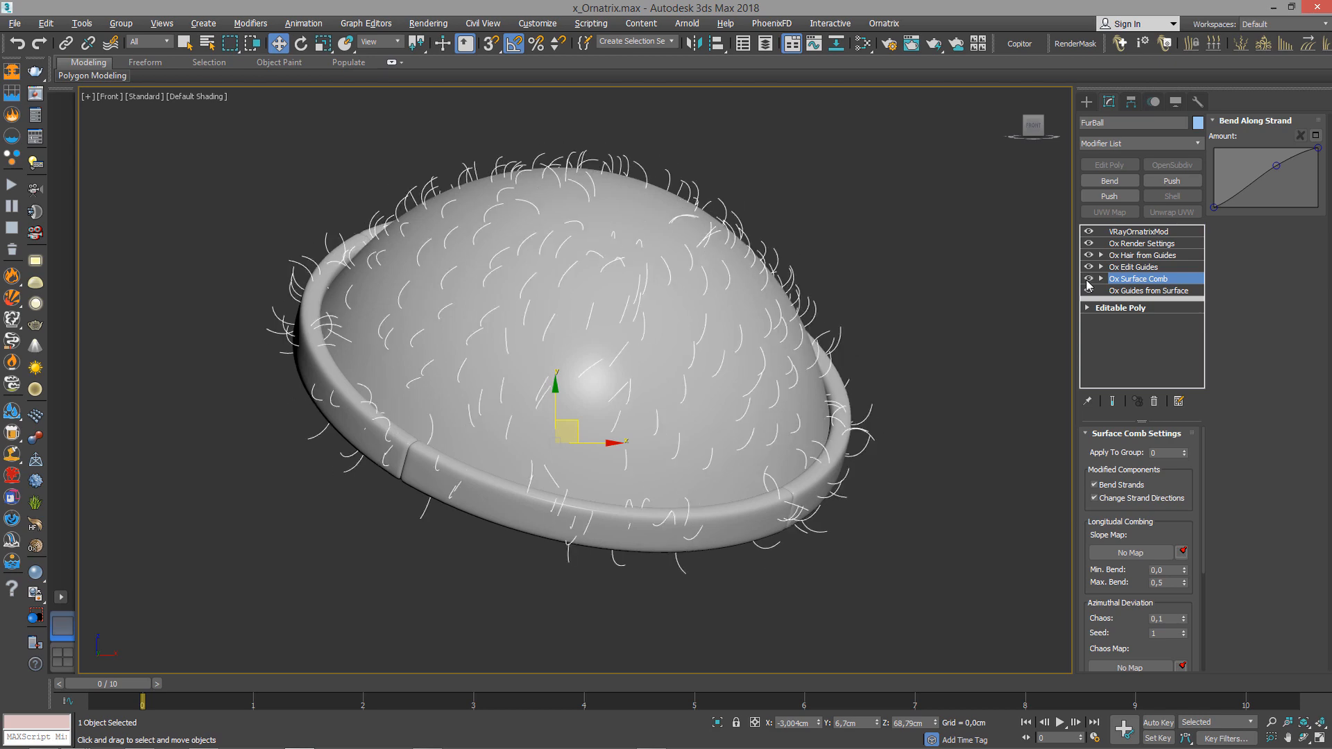
pyautogui.click(1089, 279)
pyautogui.click(1088, 279)
pyautogui.click(1088, 280)
pyautogui.click(1089, 279)
pyautogui.click(1088, 280)
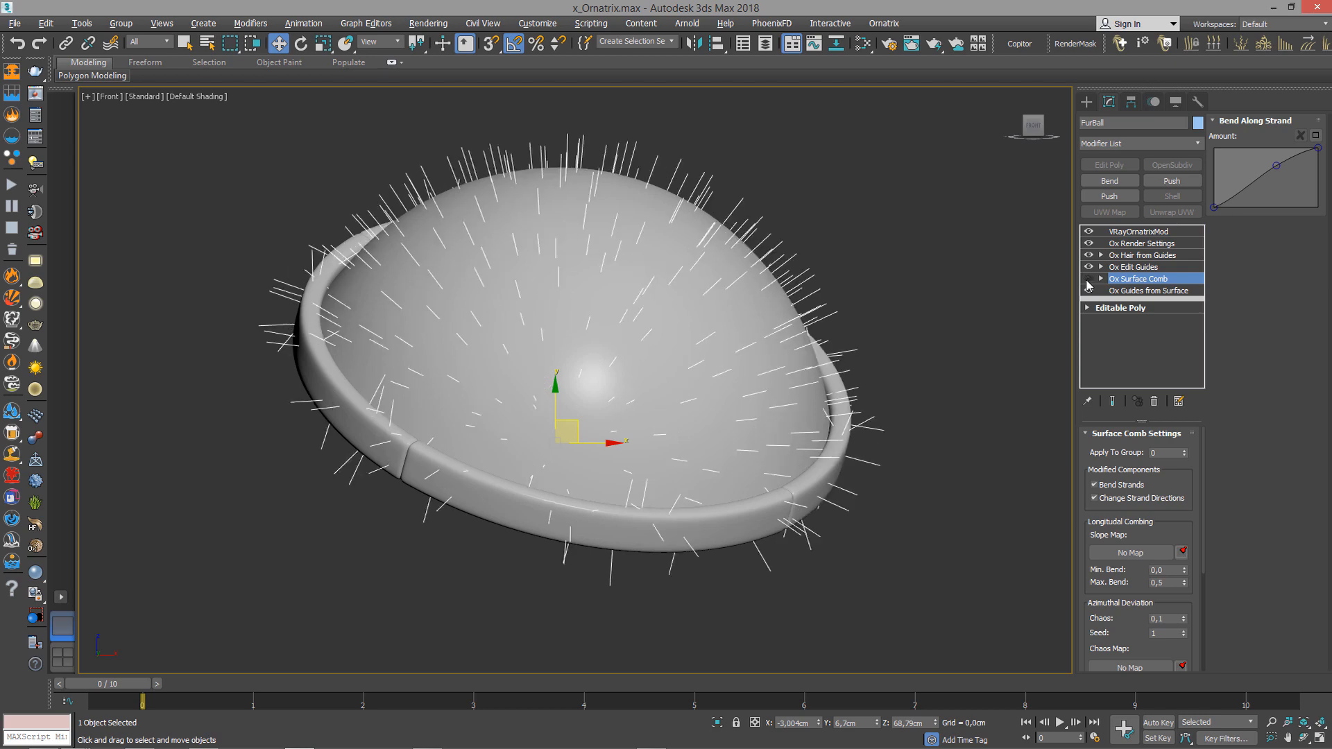
pyautogui.click(1088, 280)
pyautogui.click(1089, 280)
pyautogui.click(1088, 279)
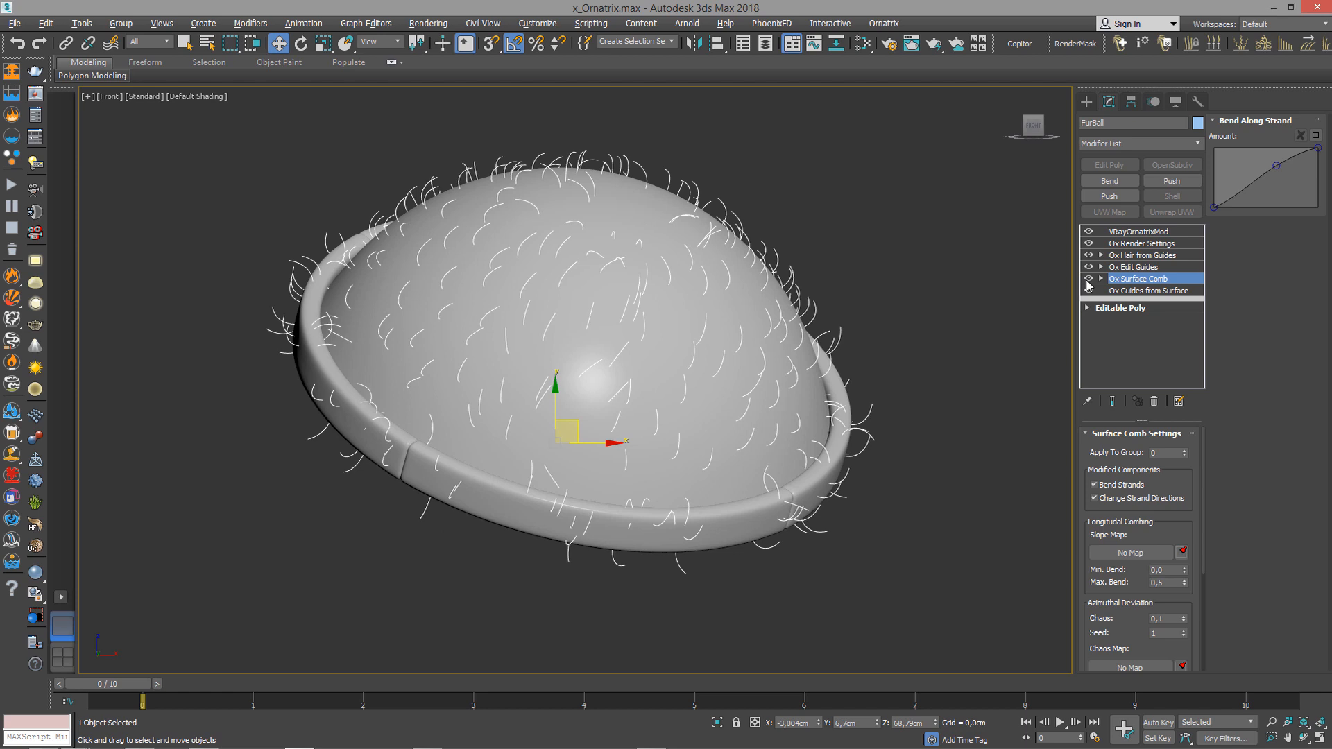
pyautogui.click(1088, 280)
pyautogui.click(1088, 280)
# Reshape Ox Surface Comb's Bend Along Strand curve by moving its middle point to about 0.53, 0.7.
pyautogui.moveTo(1214, 203)
pyautogui.mouseDown()
pyautogui.moveTo(1222, 153)
pyautogui.moveTo(1214, 206)
pyautogui.mouseUp()
pyautogui.moveTo(1273, 161)
pyautogui.mouseDown()
pyautogui.moveTo(1279, 184)
pyautogui.moveTo(1276, 172)
pyautogui.moveTo(1326, 176)
pyautogui.moveTo(1327, 144)
pyautogui.moveTo(1268, 163)
pyautogui.mouseUp()
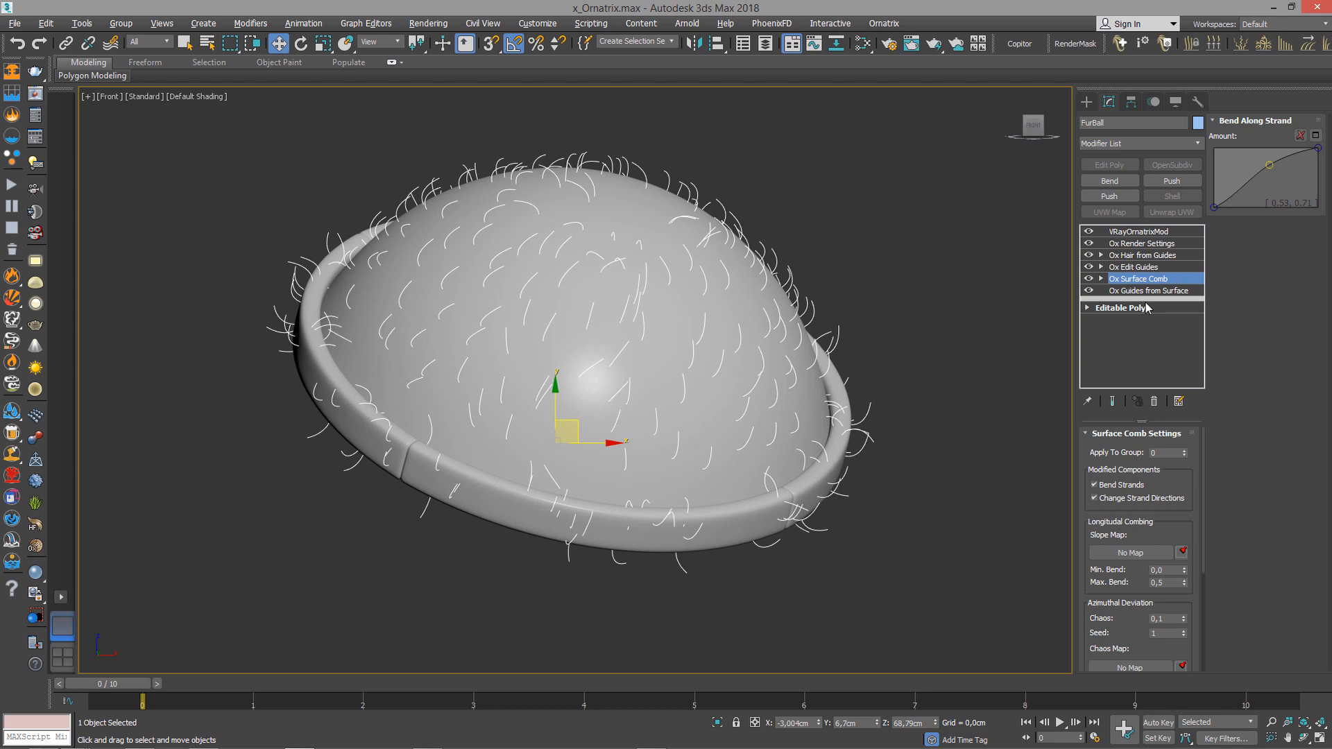
# Enter Ox Surface Comb's sub-object level and compare the guides with the combing disabled and enabled, leaving it enabled.
pyautogui.click(1088, 279)
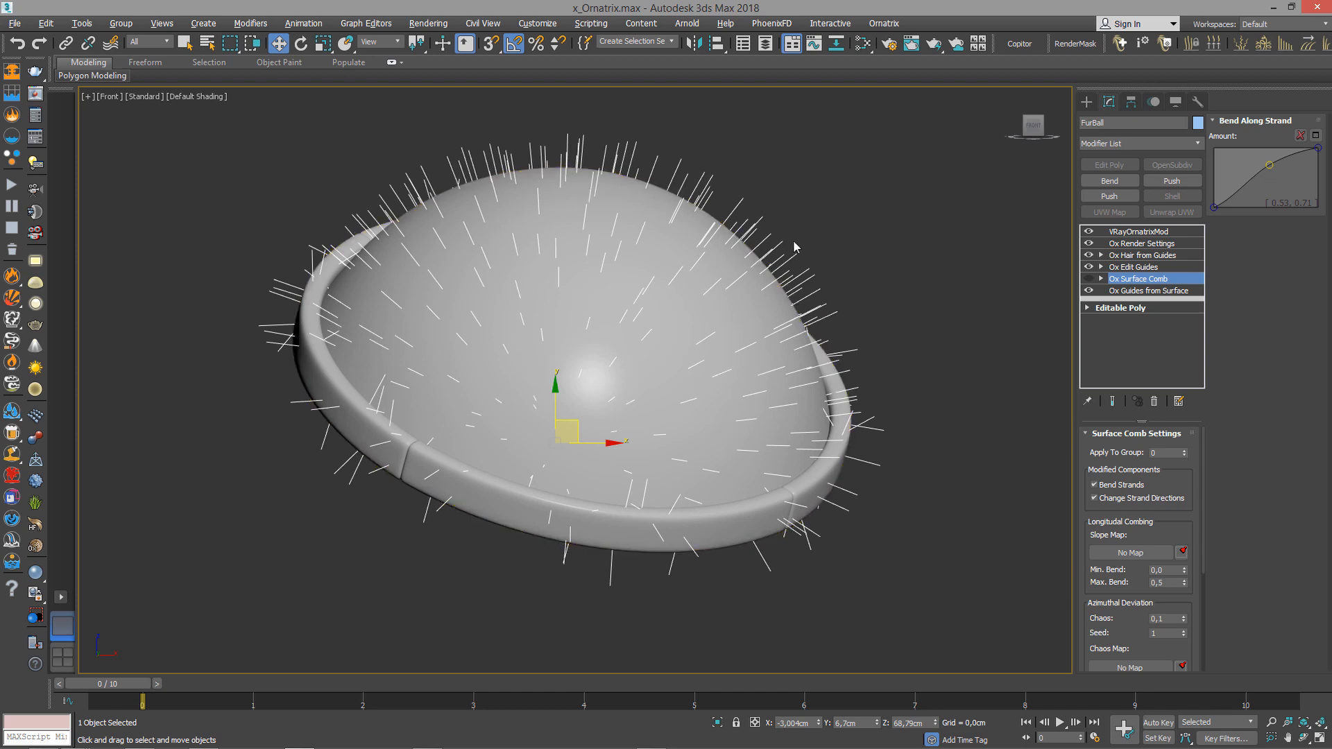
pyautogui.click(1097, 279)
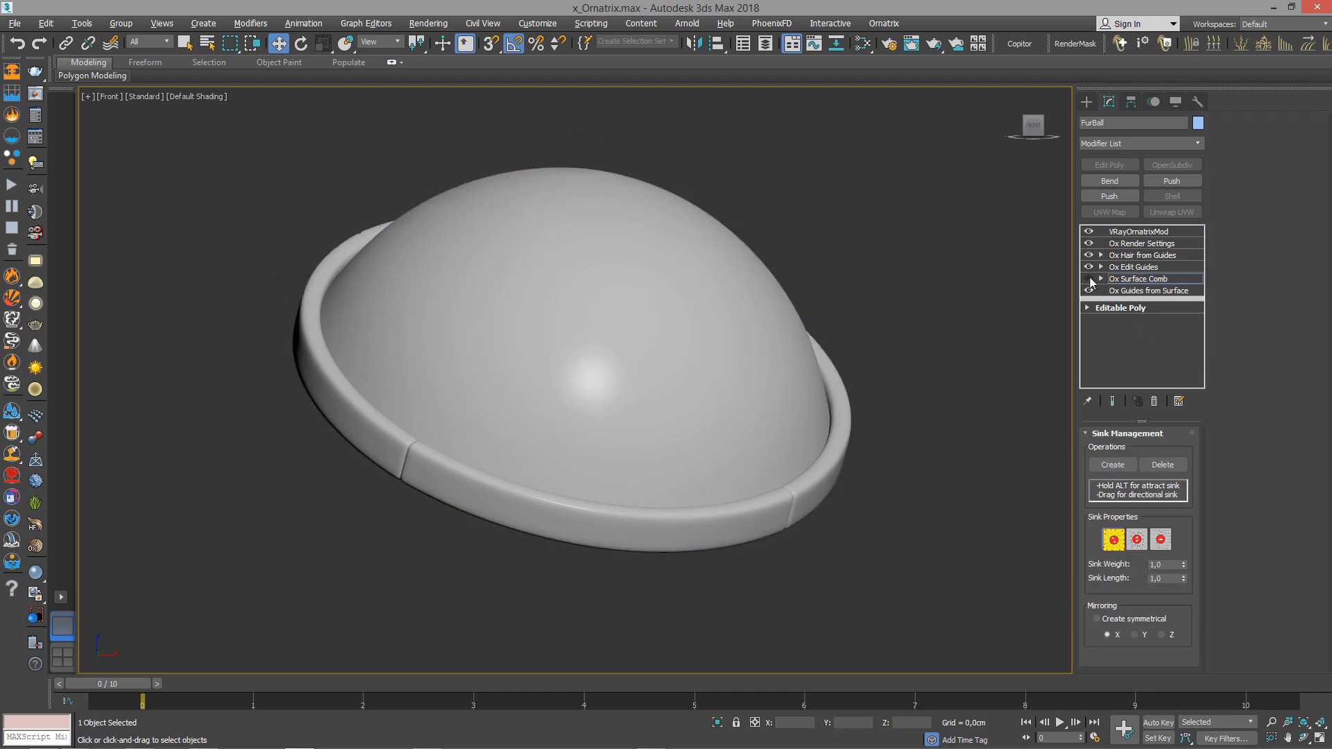
pyautogui.click(1090, 280)
pyautogui.click(1090, 279)
pyautogui.click(1090, 280)
pyautogui.click(1090, 280)
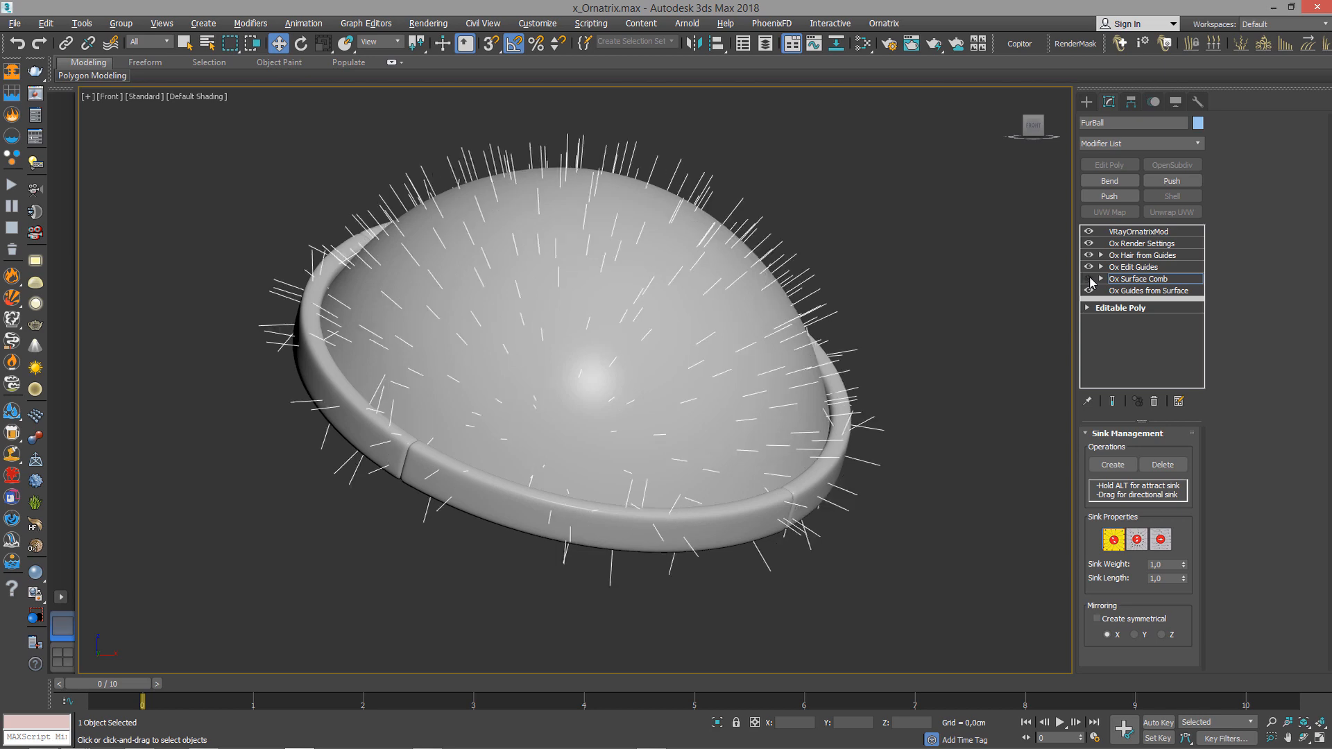
pyautogui.click(1090, 280)
pyautogui.click(1090, 280)
pyautogui.click(1090, 280)
pyautogui.click(1090, 279)
pyautogui.click(1090, 279)
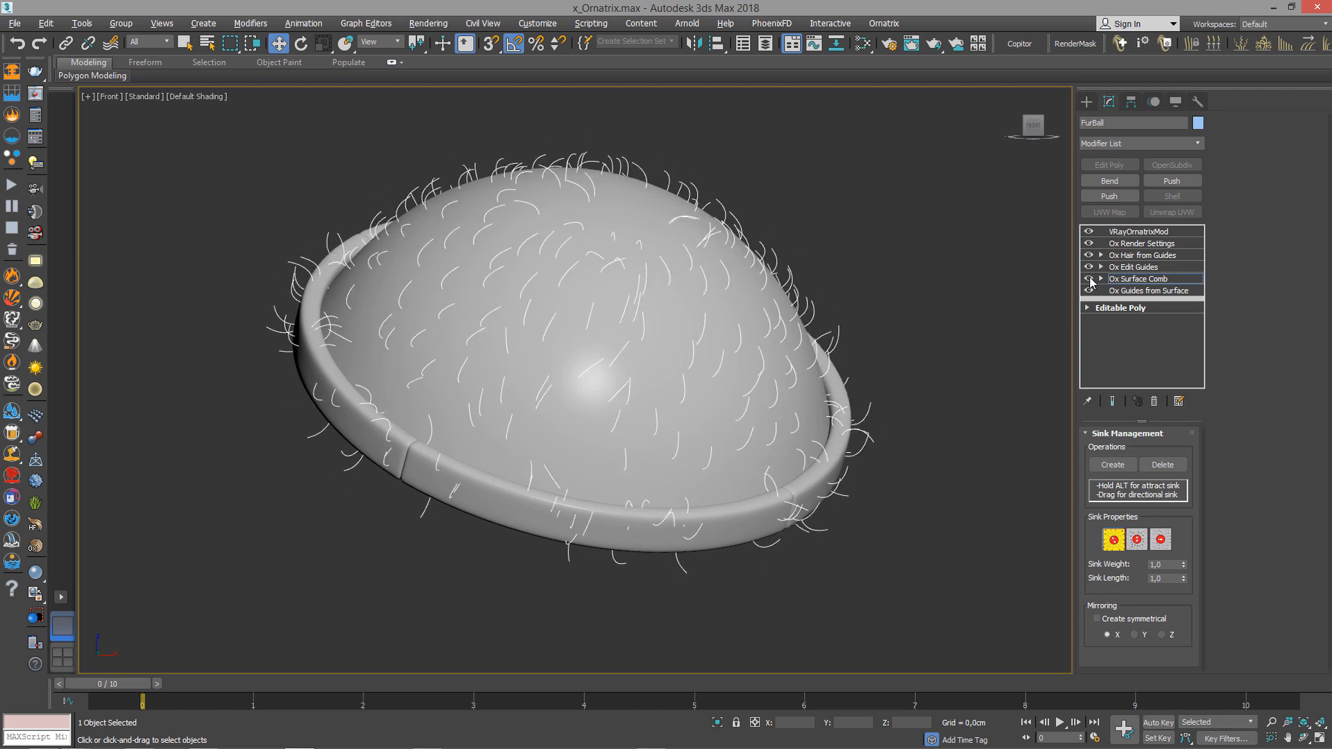
# Start sink creation at Ox Surface Comb's Sinks level and draw a directional sink from the dome's upper area toward the rim.
pyautogui.keyDown('alt'); pyautogui.moveTo(881, 326); pyautogui.dragTo(888, 288, button='middle'); pyautogui.keyUp('alt')
pyautogui.keyDown('alt'); pyautogui.moveTo(1064, 279); pyautogui.dragTo(732, 348, button='middle'); pyautogui.keyUp('alt')
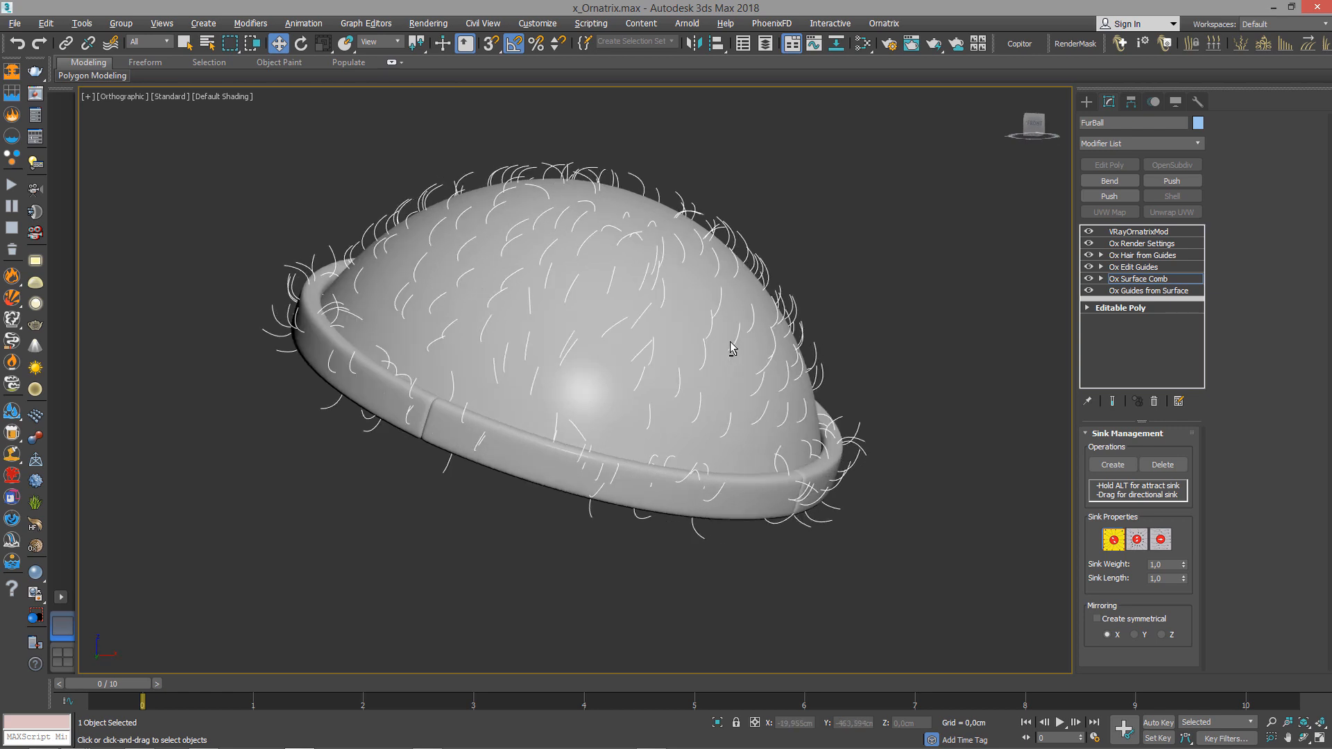
pyautogui.click(1101, 279)
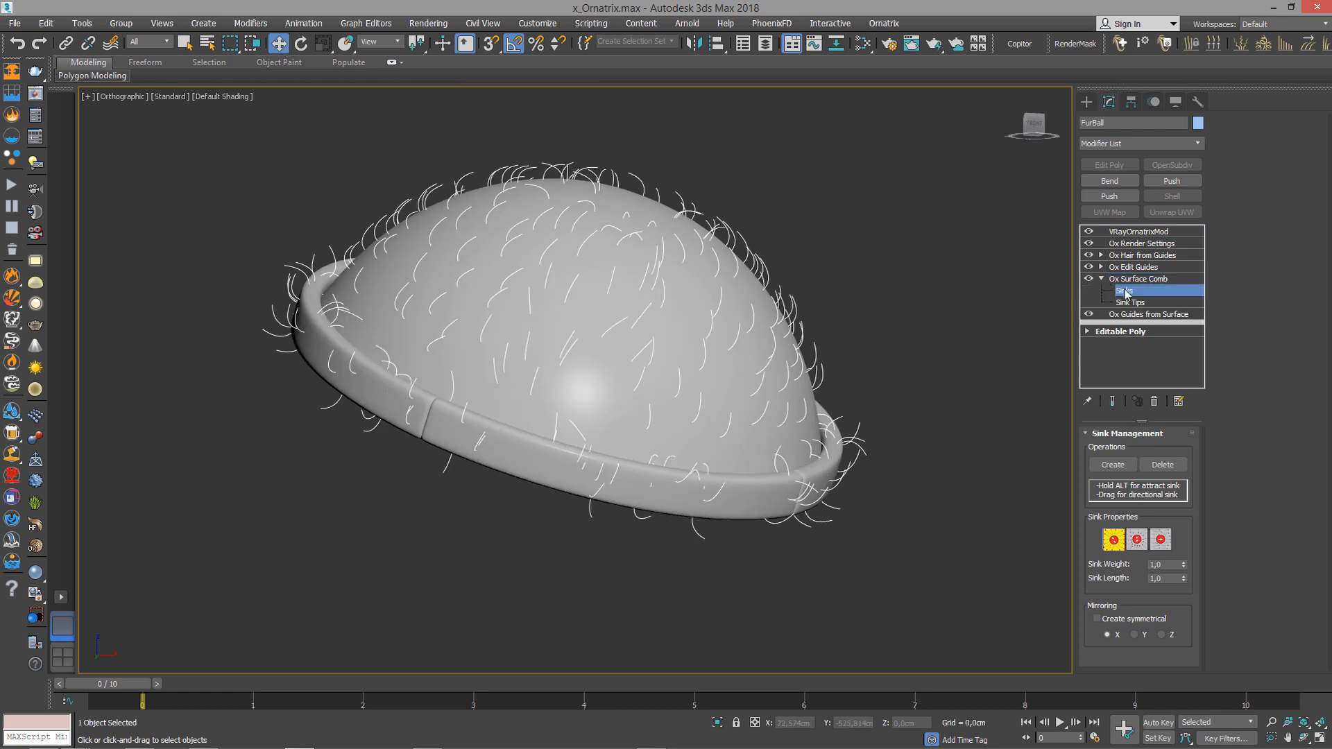
pyautogui.click(1122, 466)
pyautogui.click(1116, 469)
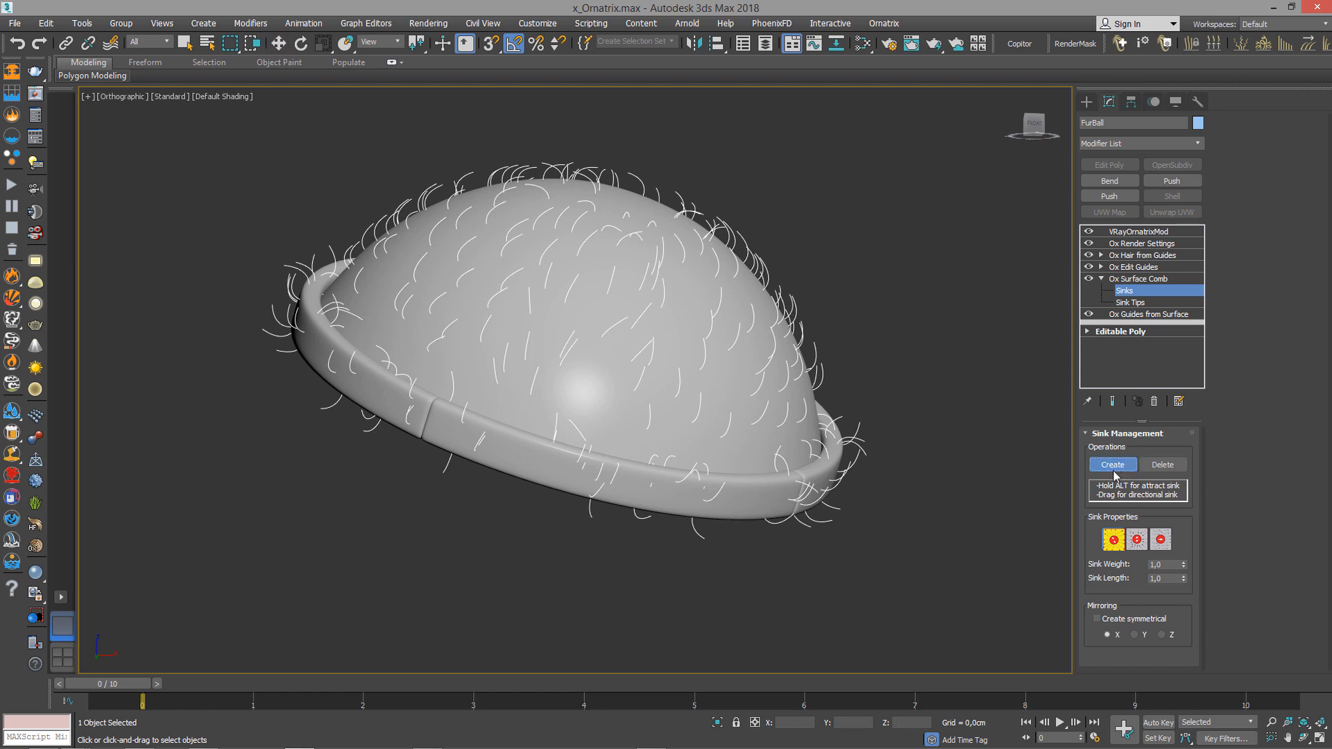
pyautogui.keyDown('alt'); pyautogui.moveTo(728, 333); pyautogui.dragTo(690, 342, button='middle'); pyautogui.keyUp('alt')
pyautogui.scroll(3, 679, 361)
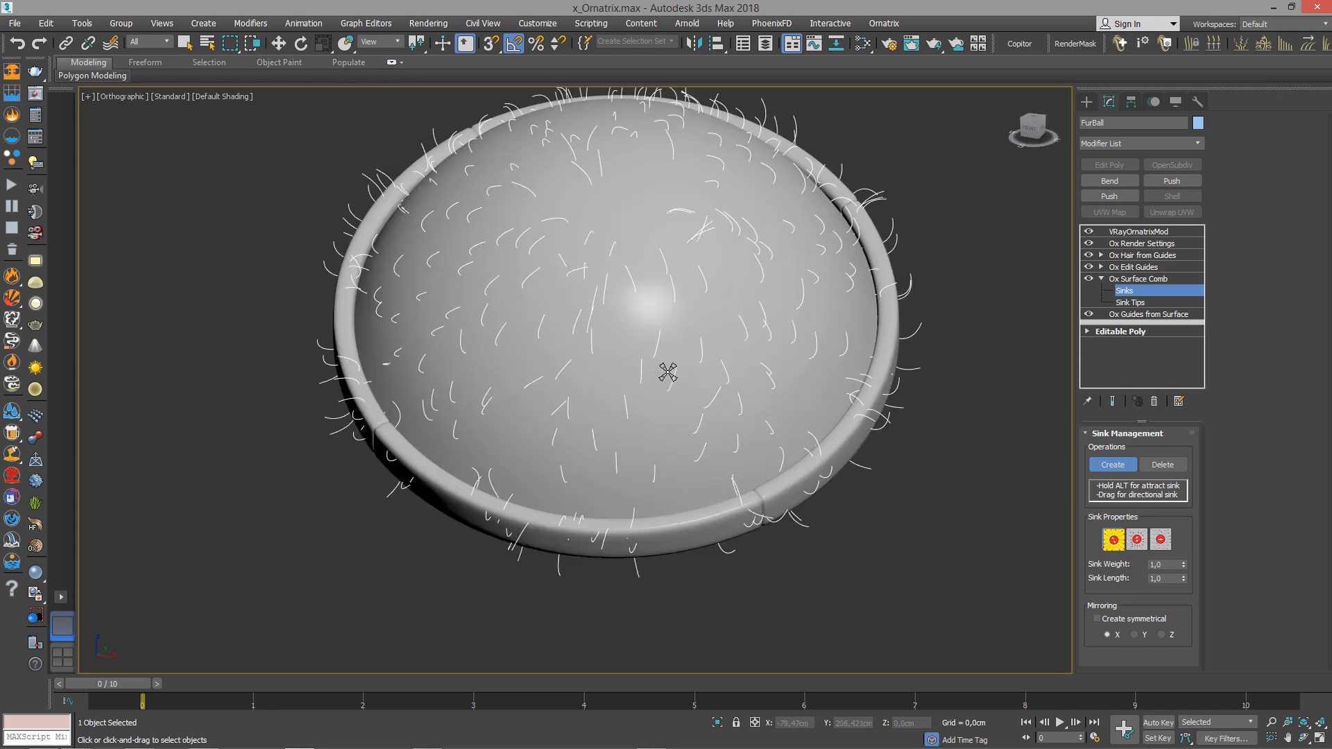
pyautogui.moveTo(686, 295)
pyautogui.keyDown('alt'); pyautogui.mouseDown(button='middle')
pyautogui.moveTo(705, 301)
pyautogui.moveTo(705, 288)
pyautogui.mouseUp(button='middle'); pyautogui.keyUp('alt')
pyautogui.scroll(-2, 683, 302)
pyautogui.scroll(2, 706, 288)
pyautogui.moveTo(693, 220); pyautogui.dragTo(652, 412)
# Draw a second and third directional sink around the dome's side, each continuing the circular combing direction of the first.
pyautogui.keyDown('alt'); pyautogui.moveTo(693, 435); pyautogui.dragTo(705, 365, button='middle'); pyautogui.keyUp('alt')
pyautogui.scroll(-3, 715, 371)
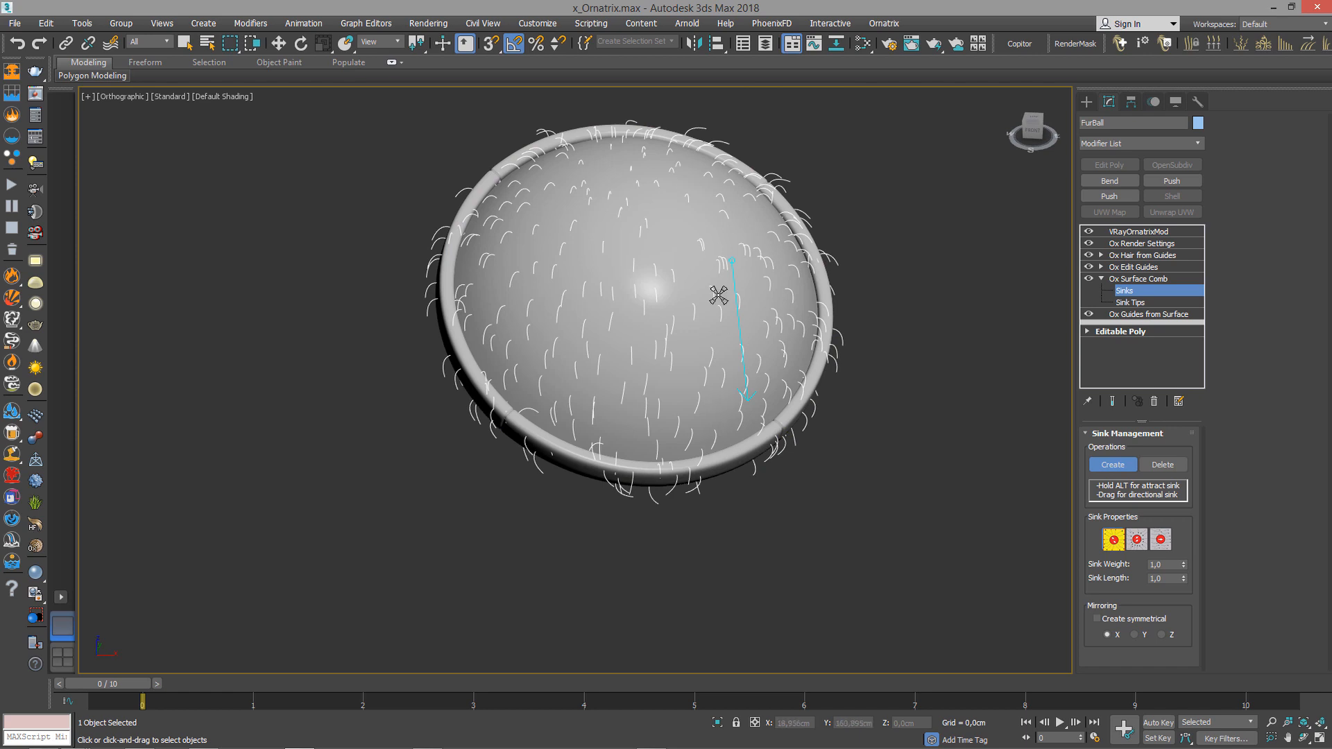
pyautogui.keyDown('alt'); pyautogui.moveTo(760, 399); pyautogui.dragTo(724, 418, button='middle'); pyautogui.keyUp('alt')
pyautogui.moveTo(714, 405); pyautogui.dragTo(627, 437)
pyautogui.moveTo(628, 437)
pyautogui.keyDown('alt'); pyautogui.mouseDown(button='middle')
pyautogui.moveTo(666, 452)
pyautogui.moveTo(670, 419)
pyautogui.mouseUp(button='middle'); pyautogui.keyUp('alt')
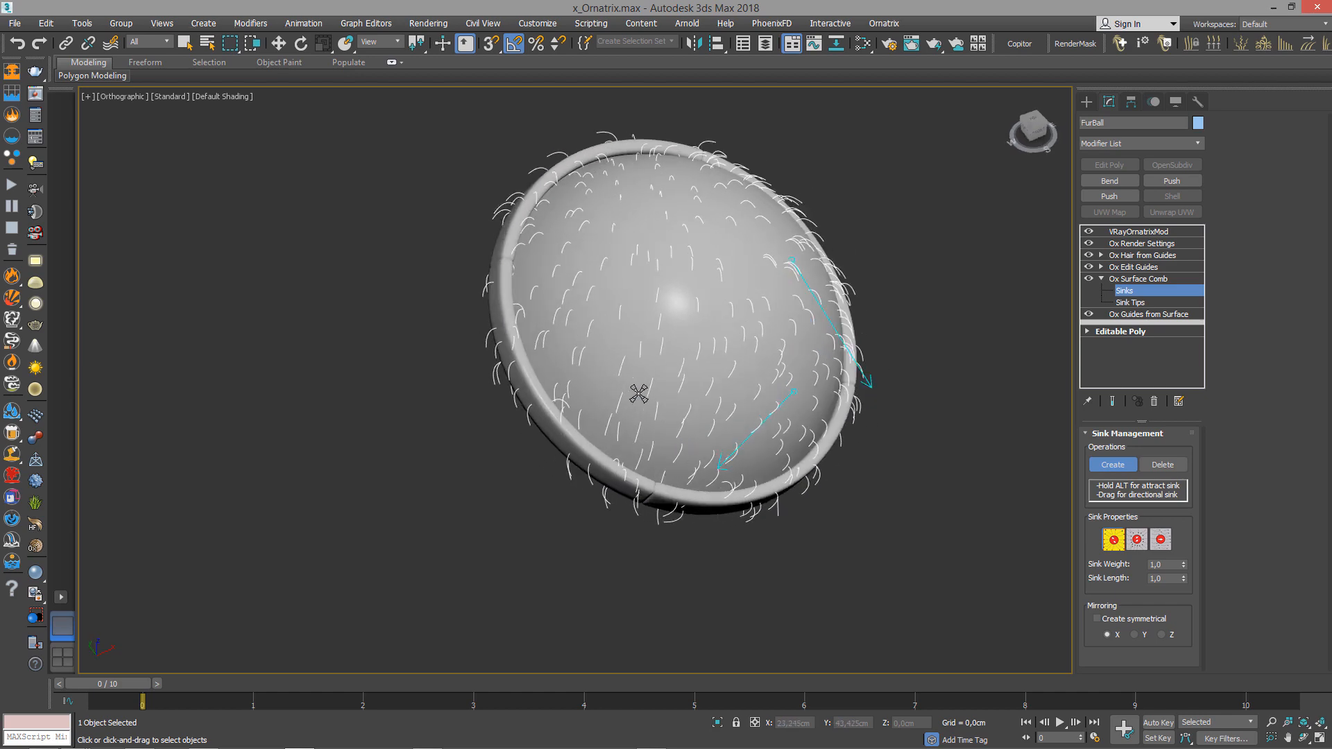
pyautogui.moveTo(656, 404); pyautogui.dragTo(563, 355)
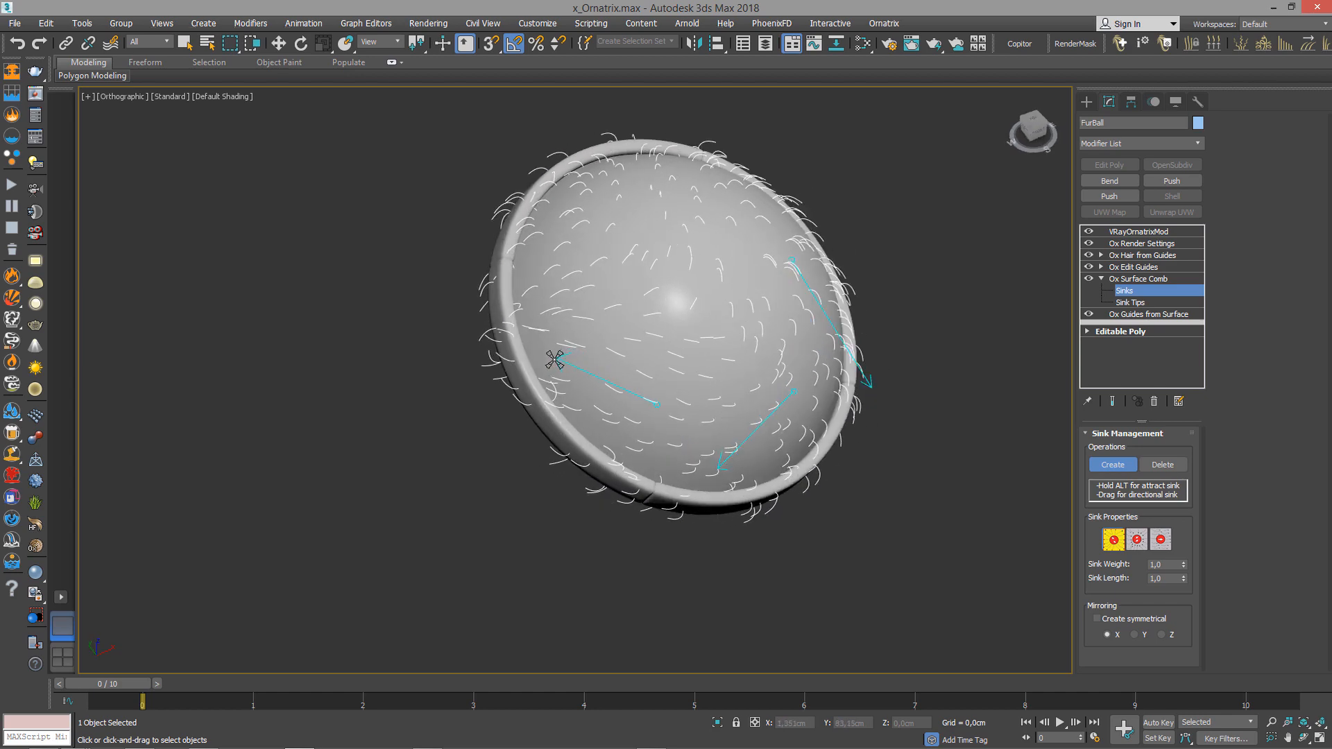
# Draw two more directional sinks on the dome's still uncovered sides to continue the combing around it.
pyautogui.keyDown('alt'); pyautogui.moveTo(555, 360); pyautogui.dragTo(669, 392, button='middle'); pyautogui.keyUp('alt')
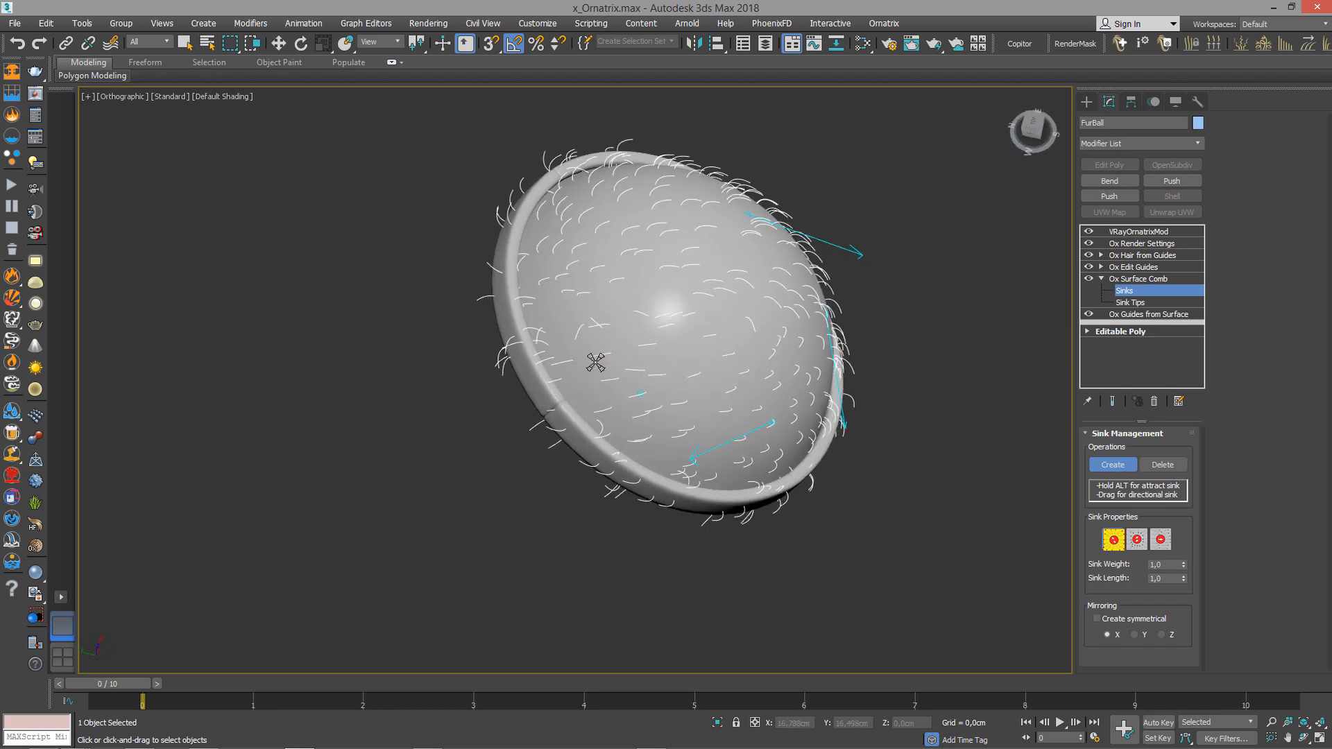
pyautogui.moveTo(595, 362); pyautogui.dragTo(547, 317)
pyautogui.keyDown('alt'); pyautogui.moveTo(565, 313); pyautogui.dragTo(660, 372, button='middle'); pyautogui.keyUp('alt')
pyautogui.keyDown('alt'); pyautogui.moveTo(575, 434); pyautogui.dragTo(640, 462, button='middle'); pyautogui.keyUp('alt')
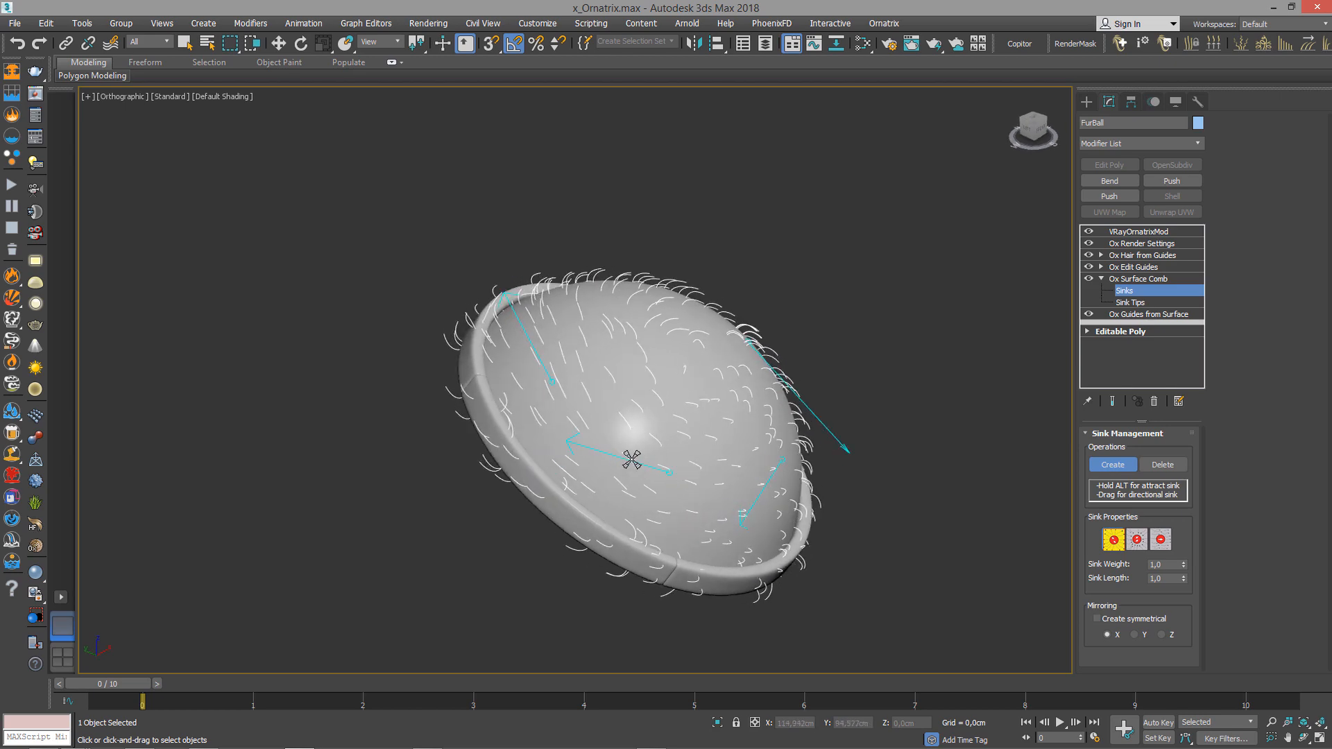
pyautogui.keyDown('alt'); pyautogui.moveTo(592, 460); pyautogui.dragTo(738, 347, button='middle'); pyautogui.keyUp('alt')
pyautogui.moveTo(743, 350); pyautogui.dragTo(746, 424)
# Add a directional sink between the existing arrows near the rim and a short one close to the dome's apex.
pyautogui.keyDown('alt'); pyautogui.moveTo(757, 473); pyautogui.dragTo(784, 506, button='middle'); pyautogui.keyUp('alt')
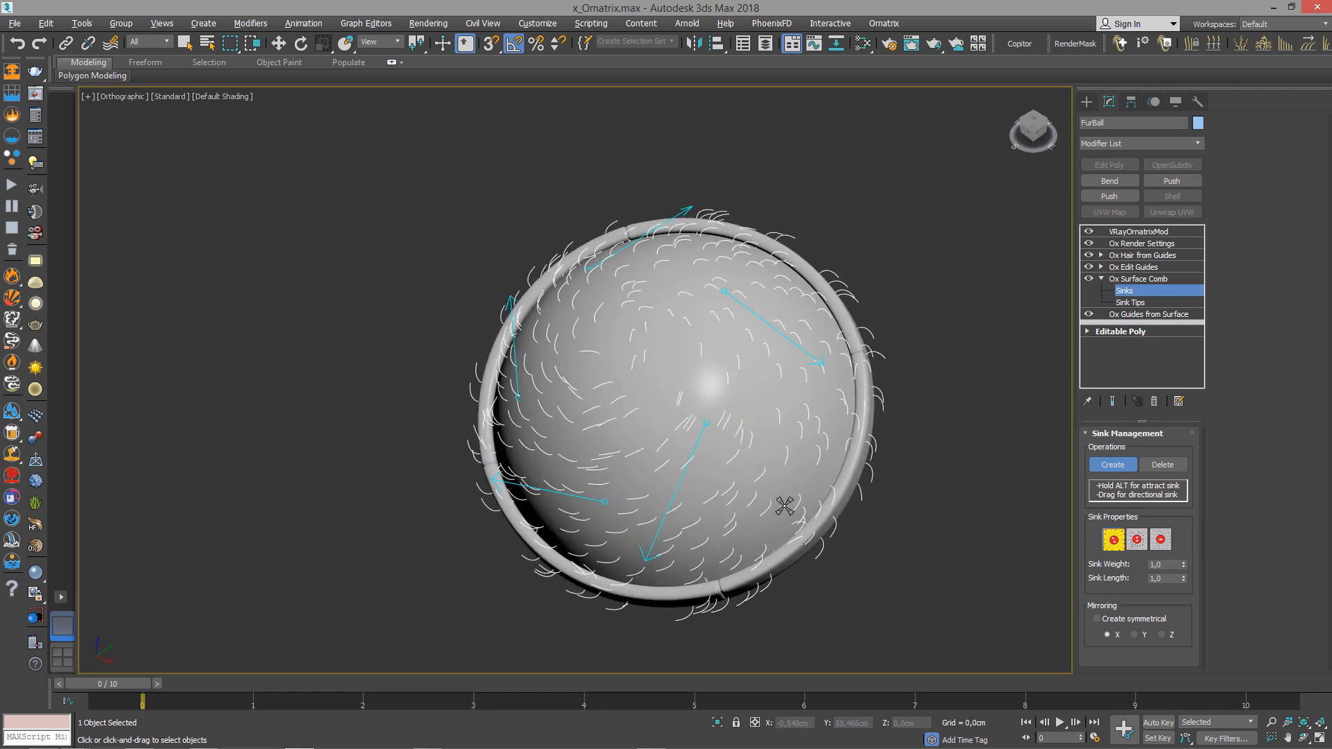
pyautogui.moveTo(798, 444); pyautogui.dragTo(747, 523)
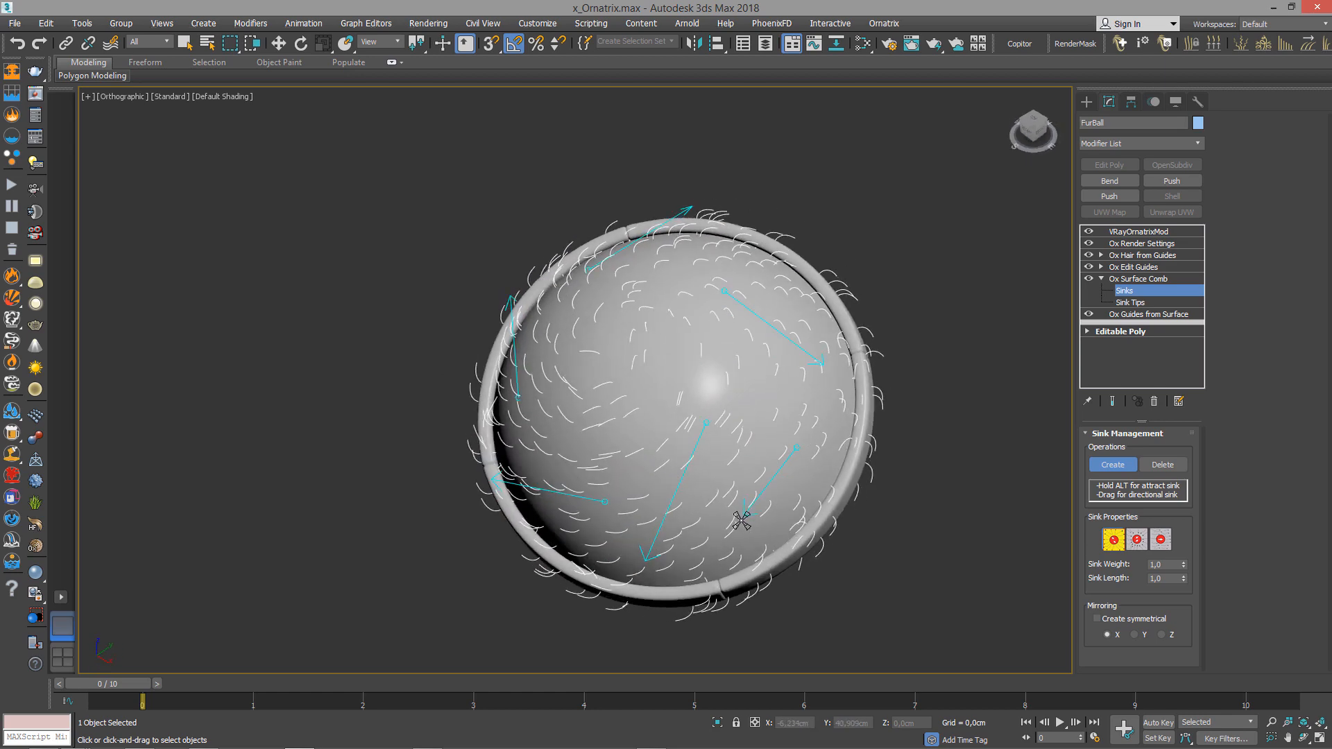
pyautogui.moveTo(747, 523)
pyautogui.keyDown('alt'); pyautogui.mouseDown(button='middle')
pyautogui.moveTo(758, 435)
pyautogui.moveTo(755, 517)
pyautogui.moveTo(737, 512)
pyautogui.mouseUp(button='middle'); pyautogui.keyUp('alt')
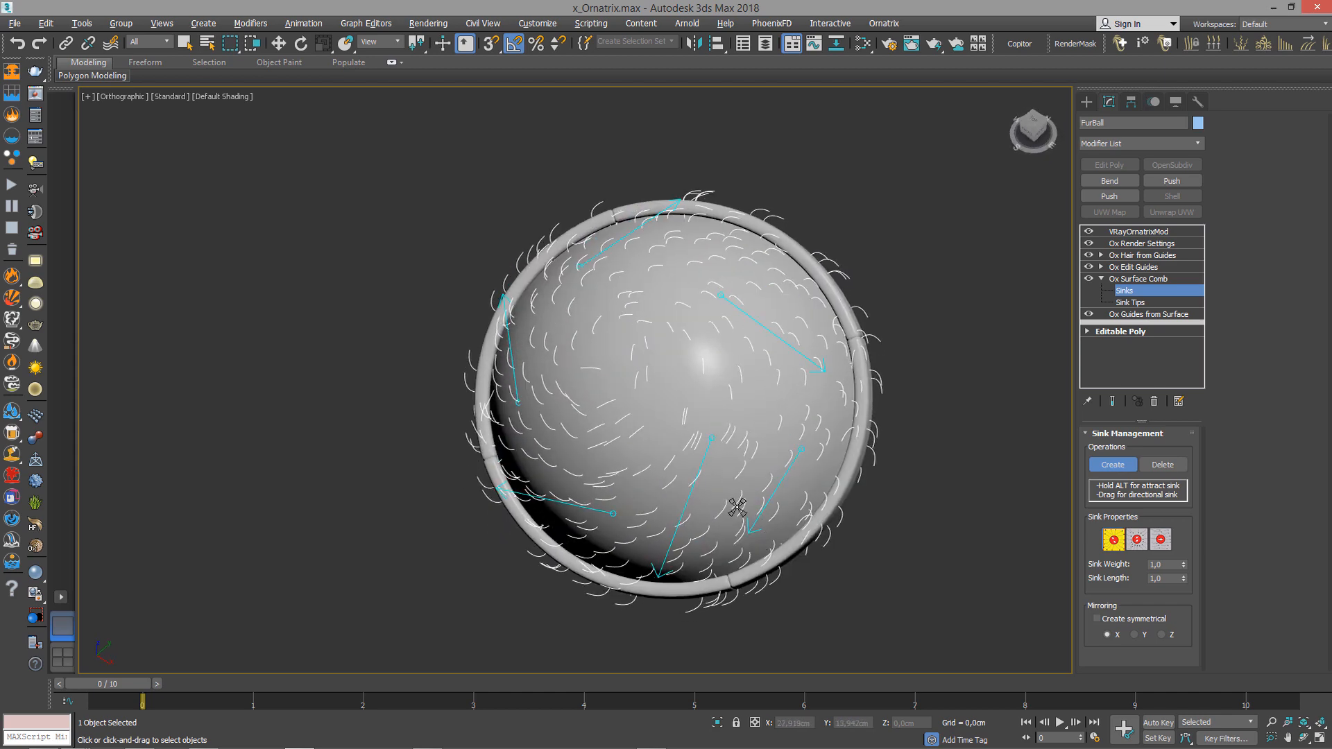
pyautogui.scroll(5, 654, 389)
pyautogui.keyDown('alt'); pyautogui.moveTo(654, 389); pyautogui.dragTo(680, 392, button='middle'); pyautogui.keyUp('alt')
pyautogui.moveTo(681, 377); pyautogui.dragTo(678, 455)
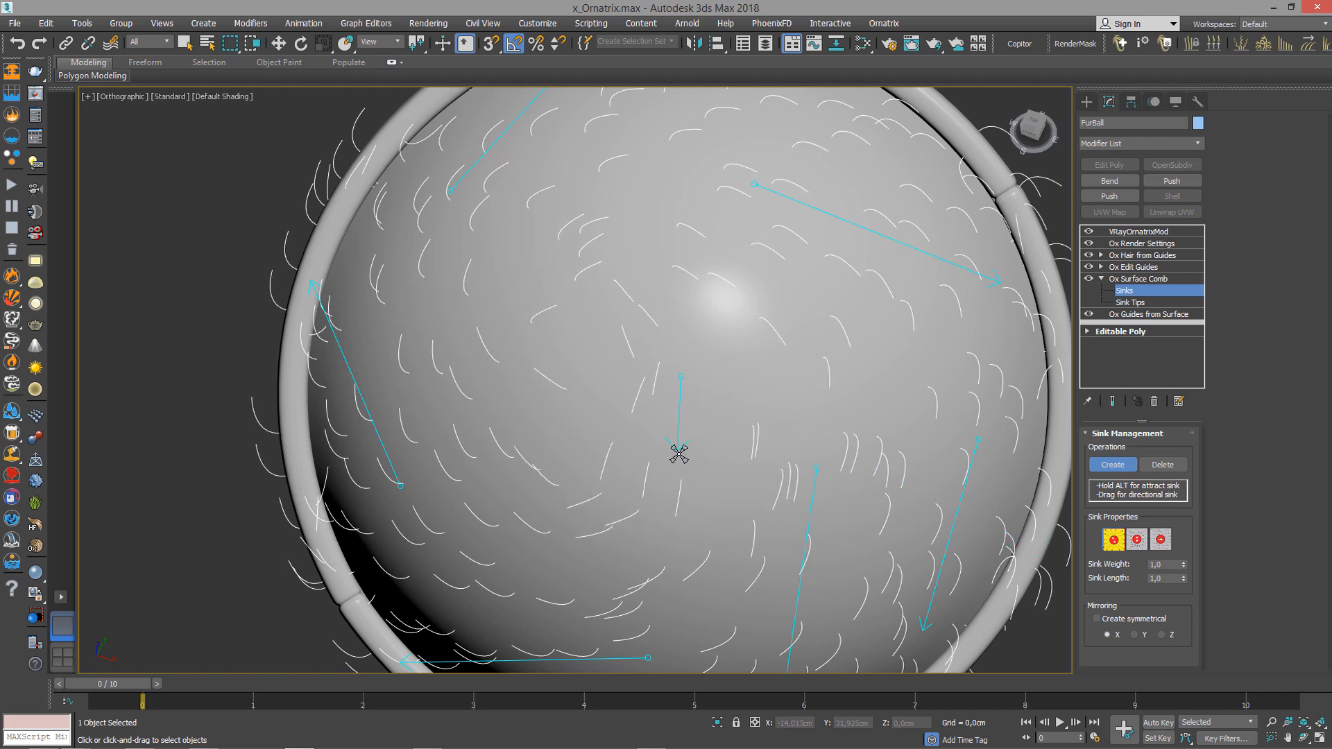
# Leave sink creation, collapse Ox Surface Comb, and activate the PhysCamera001 view in the two-viewport layout.
pyautogui.scroll(-3, 688, 450)
pyautogui.keyDown('alt'); pyautogui.moveTo(689, 449); pyautogui.dragTo(735, 423, button='middle'); pyautogui.keyUp('alt')
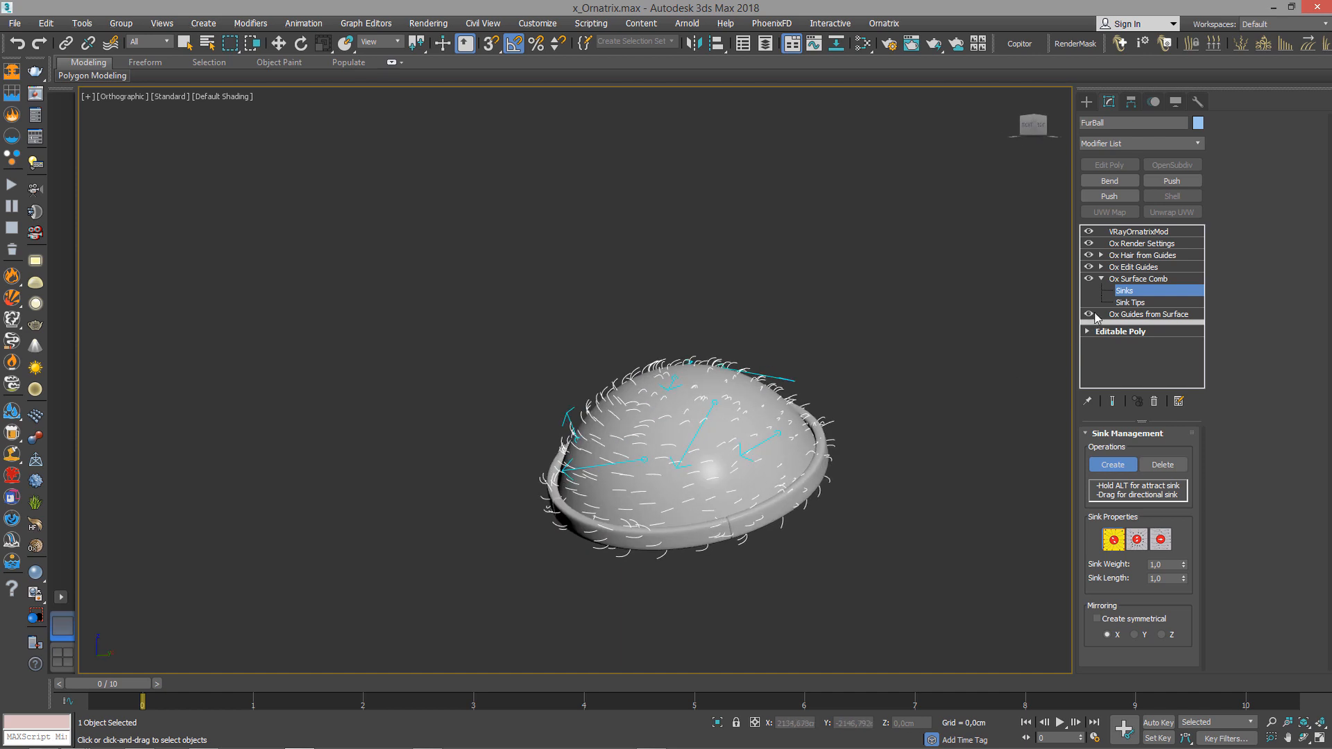
pyautogui.click(1101, 278)
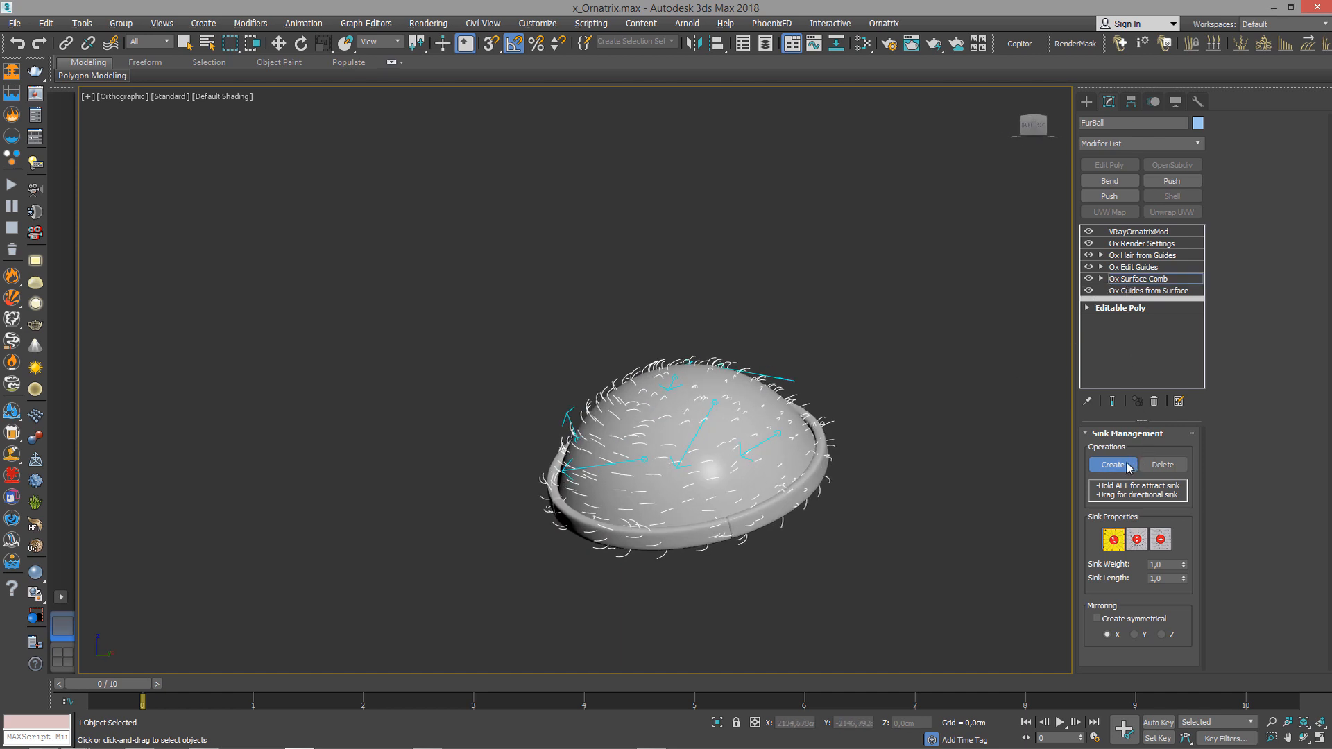
pyautogui.press('w')
pyautogui.hotkey('alt', 'w')
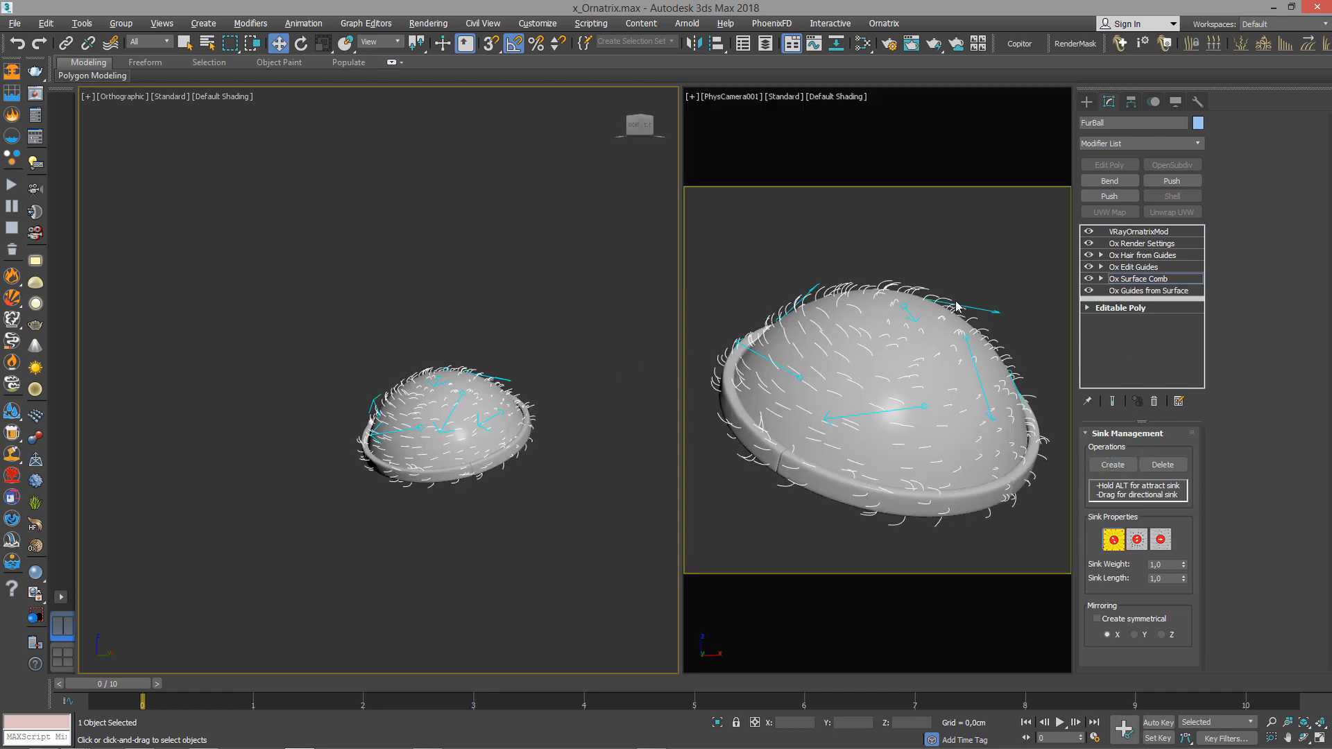
pyautogui.rightClick(996, 228)
# Save the scene, render the PhysCamera001 view from the VRayOrnatrixMod level to check the combed fur, and close the frame buffer.
pyautogui.hotkey('ctrl', 's')
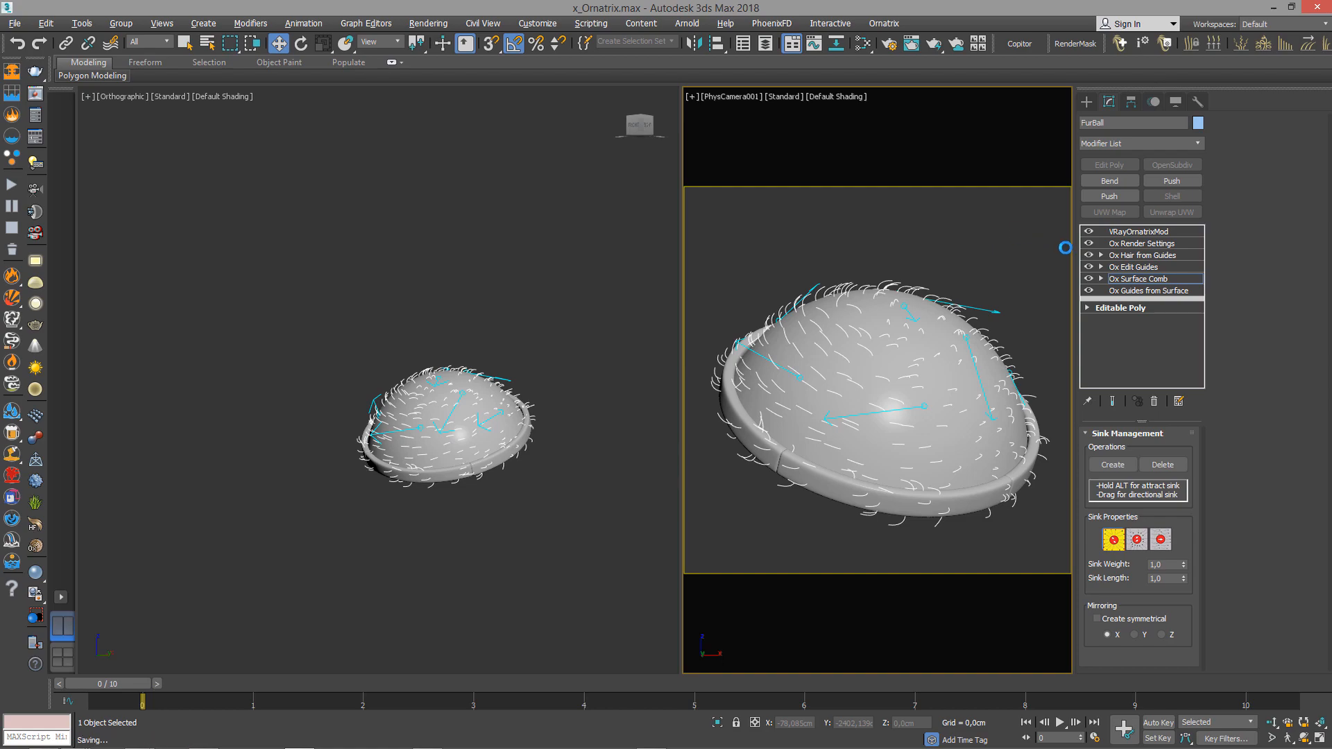
pyautogui.click(1139, 232)
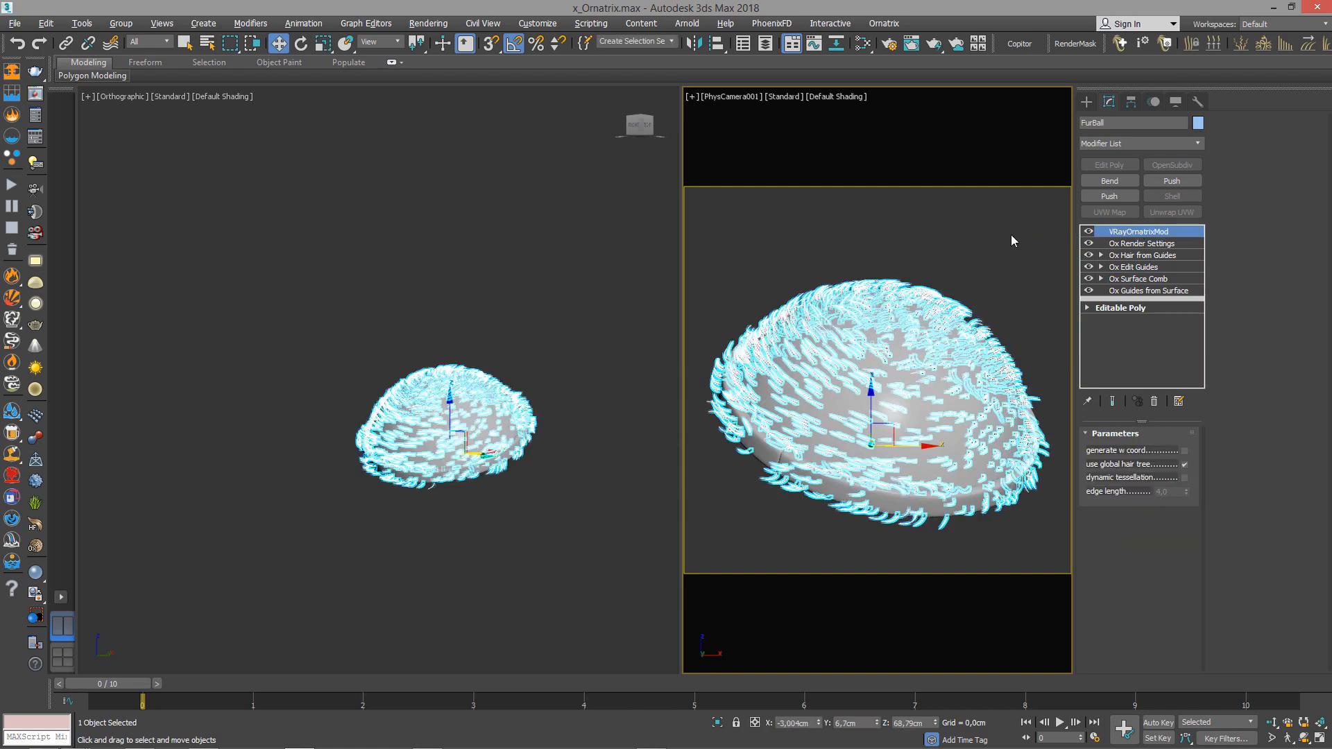
pyautogui.hotkey('shift', 'q')
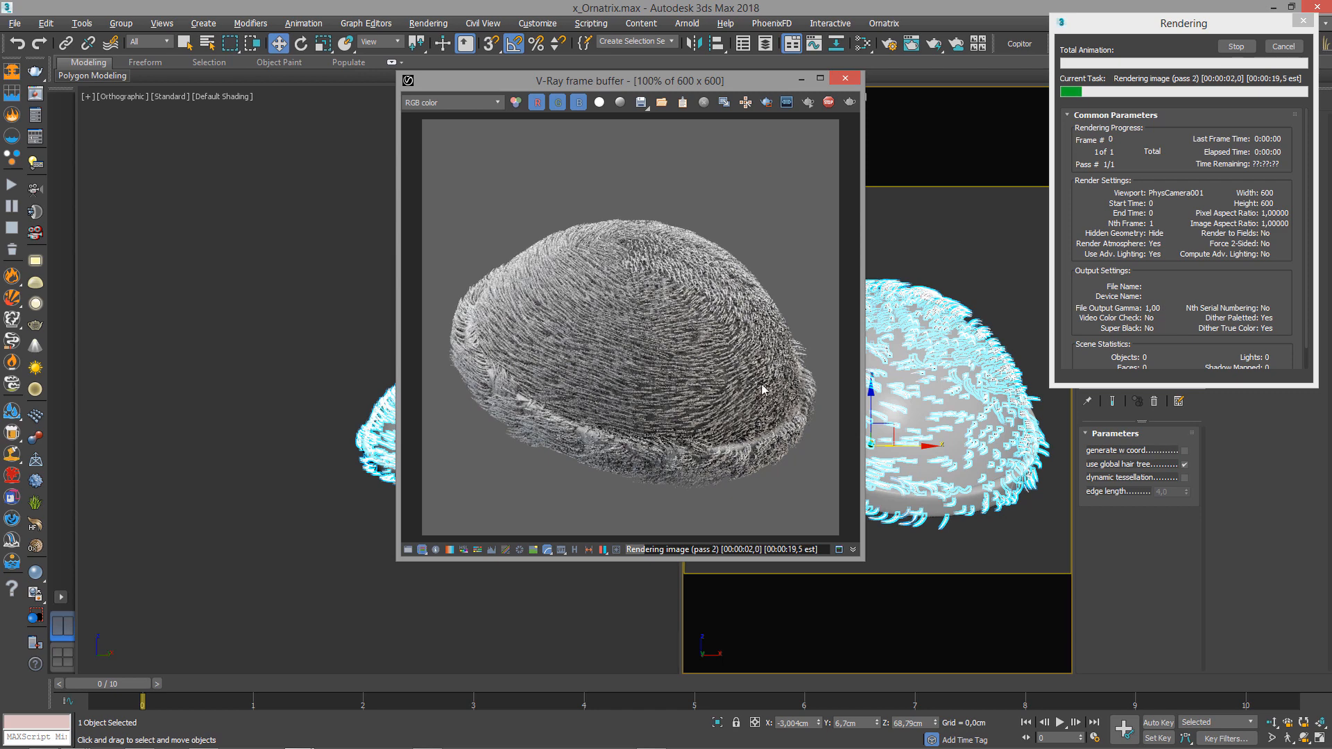
pyautogui.click(845, 79)
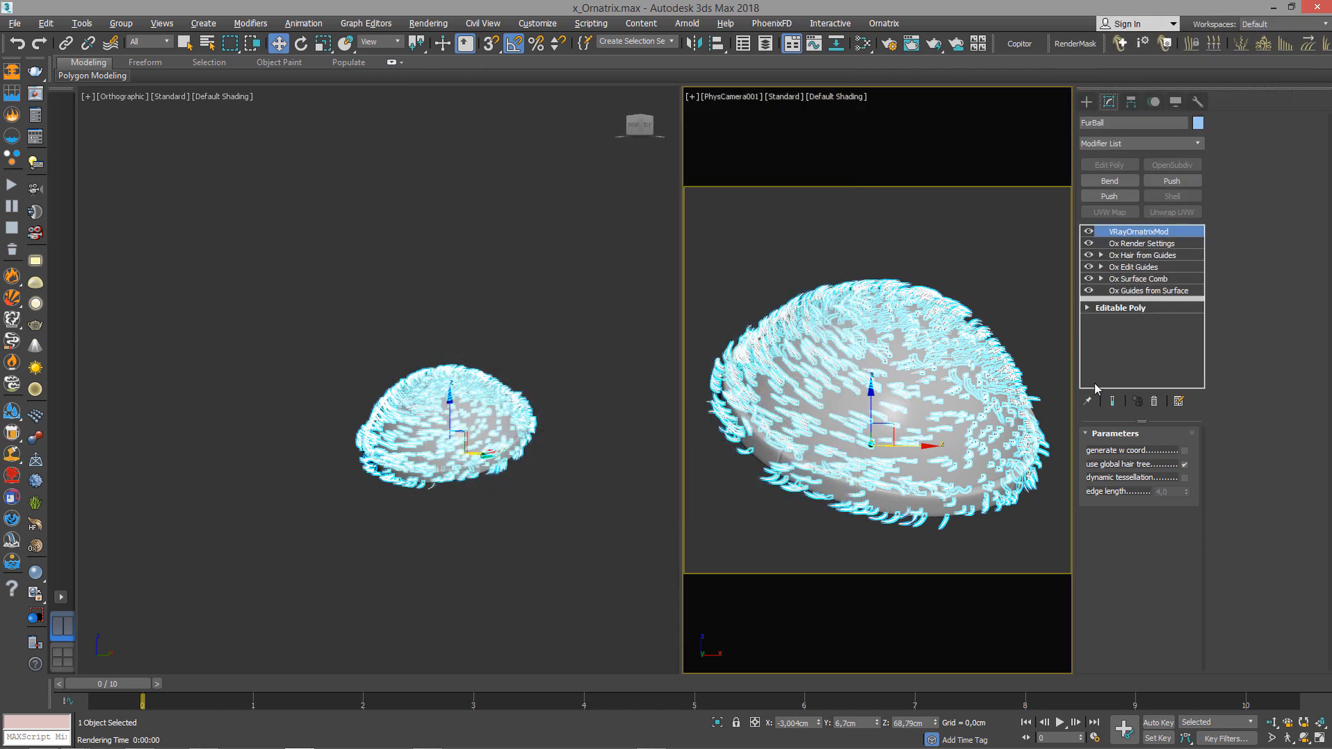
# Revisit the sinks of Ox Surface Comb and their deletion option, and collapse the modifier again.
pyautogui.click(1167, 279)
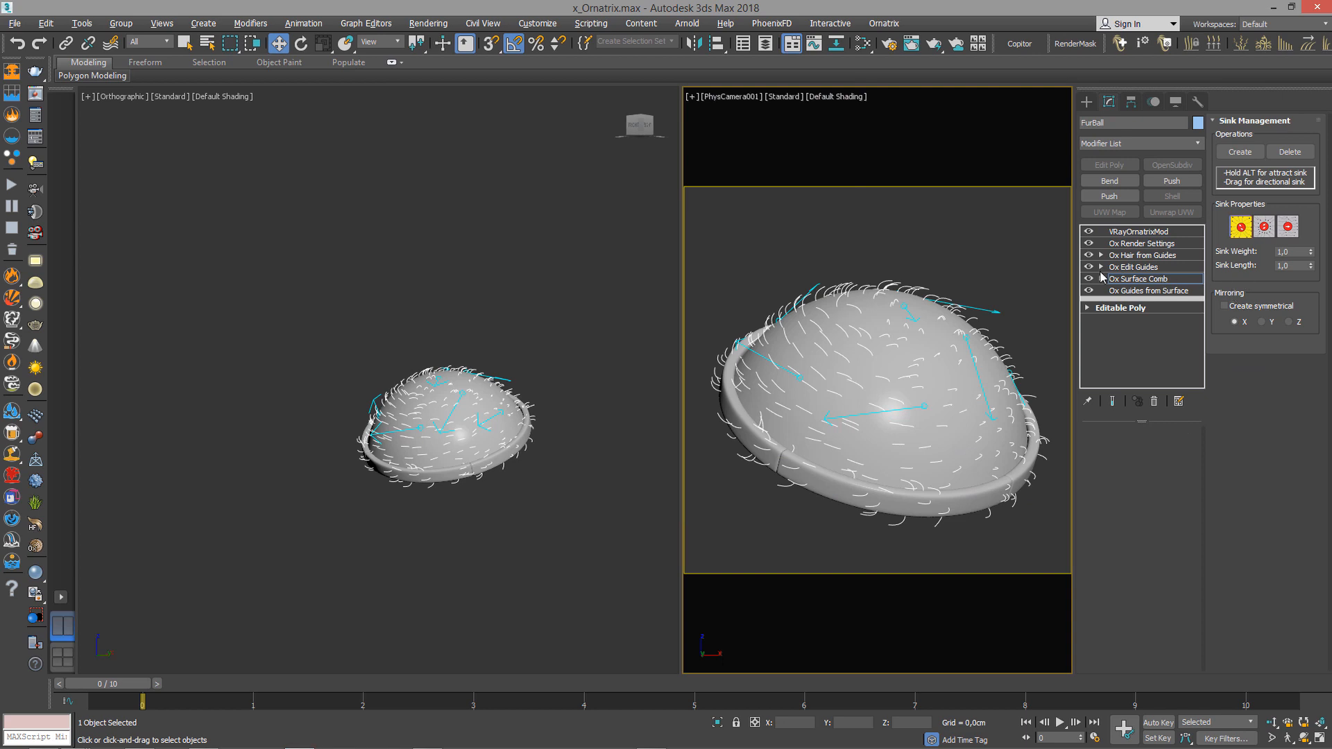
pyautogui.click(1101, 278)
pyautogui.click(1130, 290)
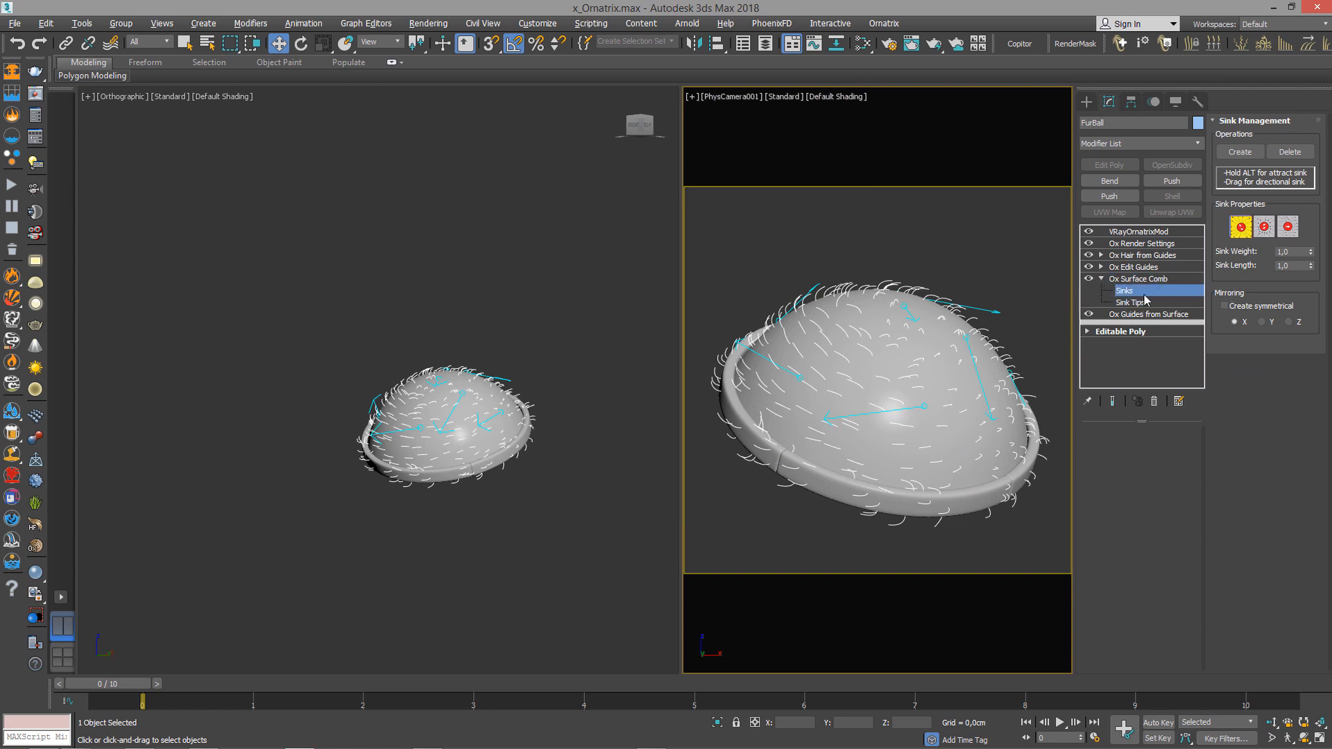
pyautogui.click(1292, 152)
pyautogui.click(1101, 279)
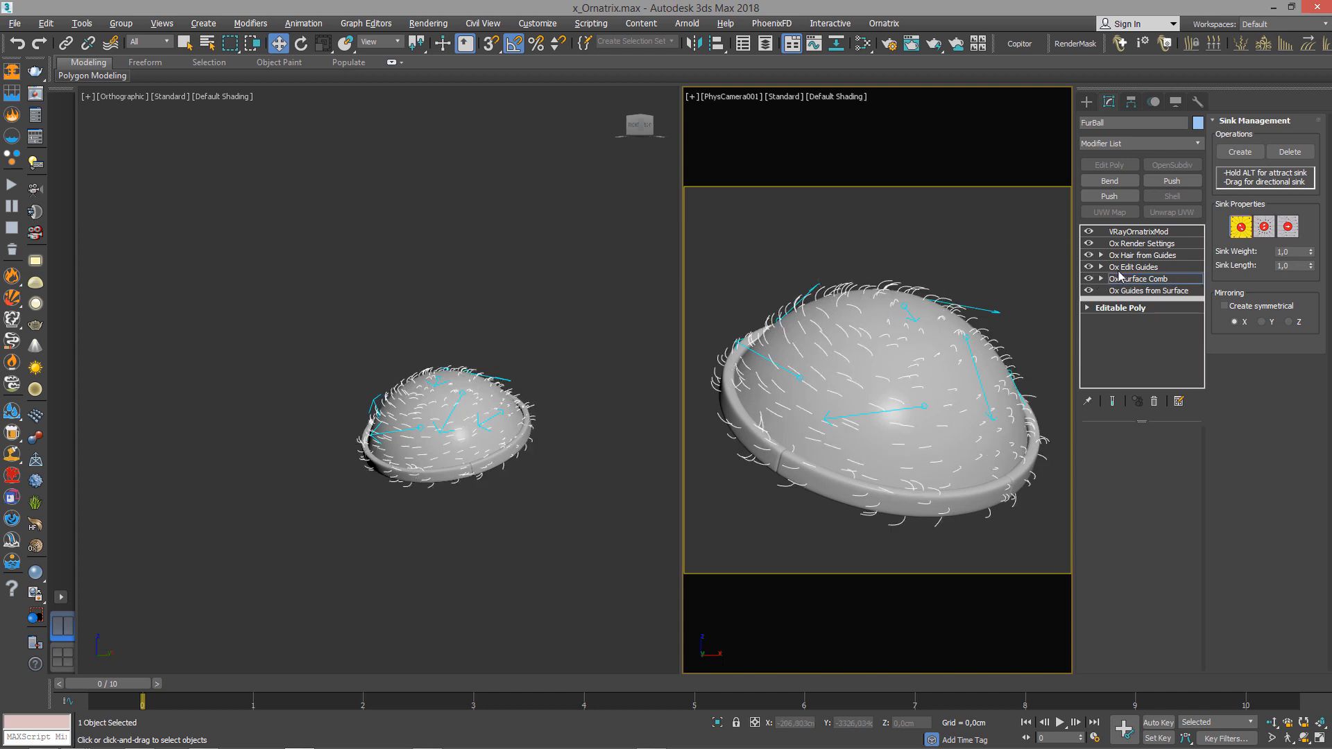
# In Ox Edit Guides brush mode, paint-select the guides along the dome's upper-right outline with the Select brush in a maximized Front view.
pyautogui.click(1131, 268)
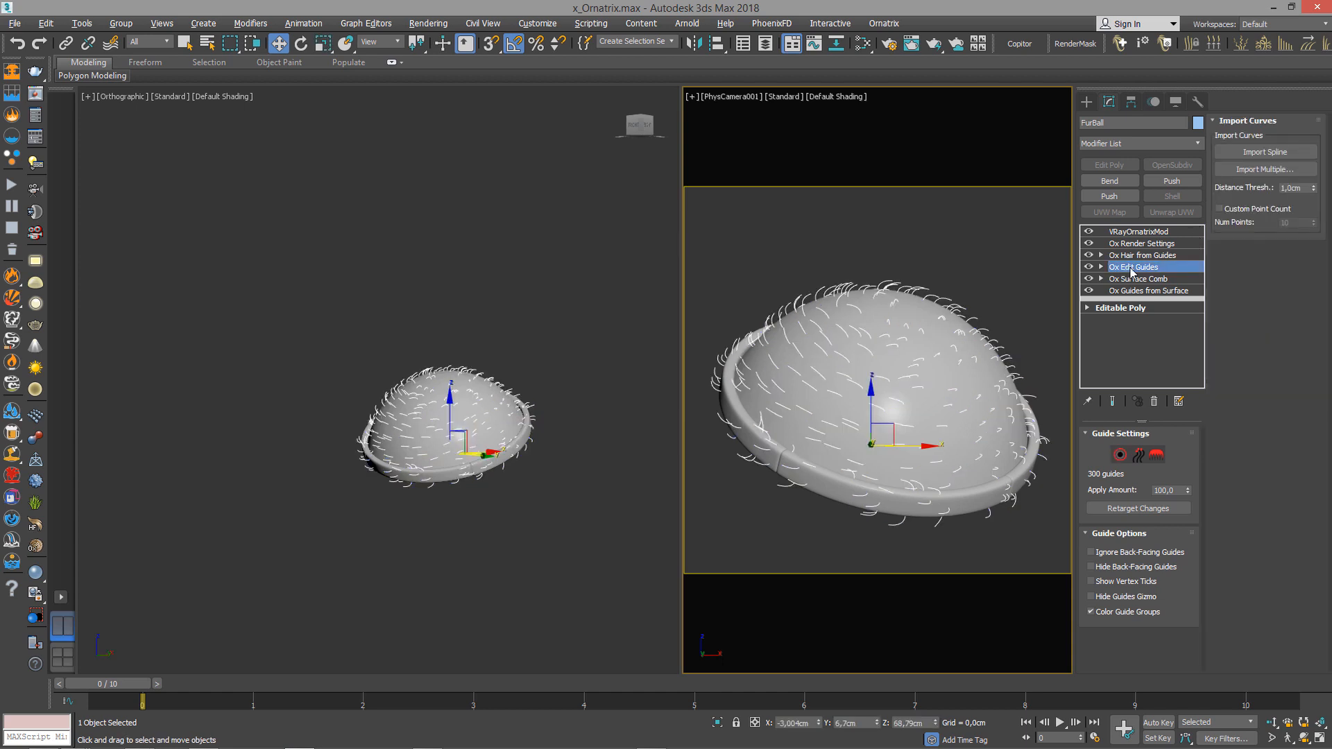
pyautogui.click(1156, 456)
pyautogui.click(1129, 573)
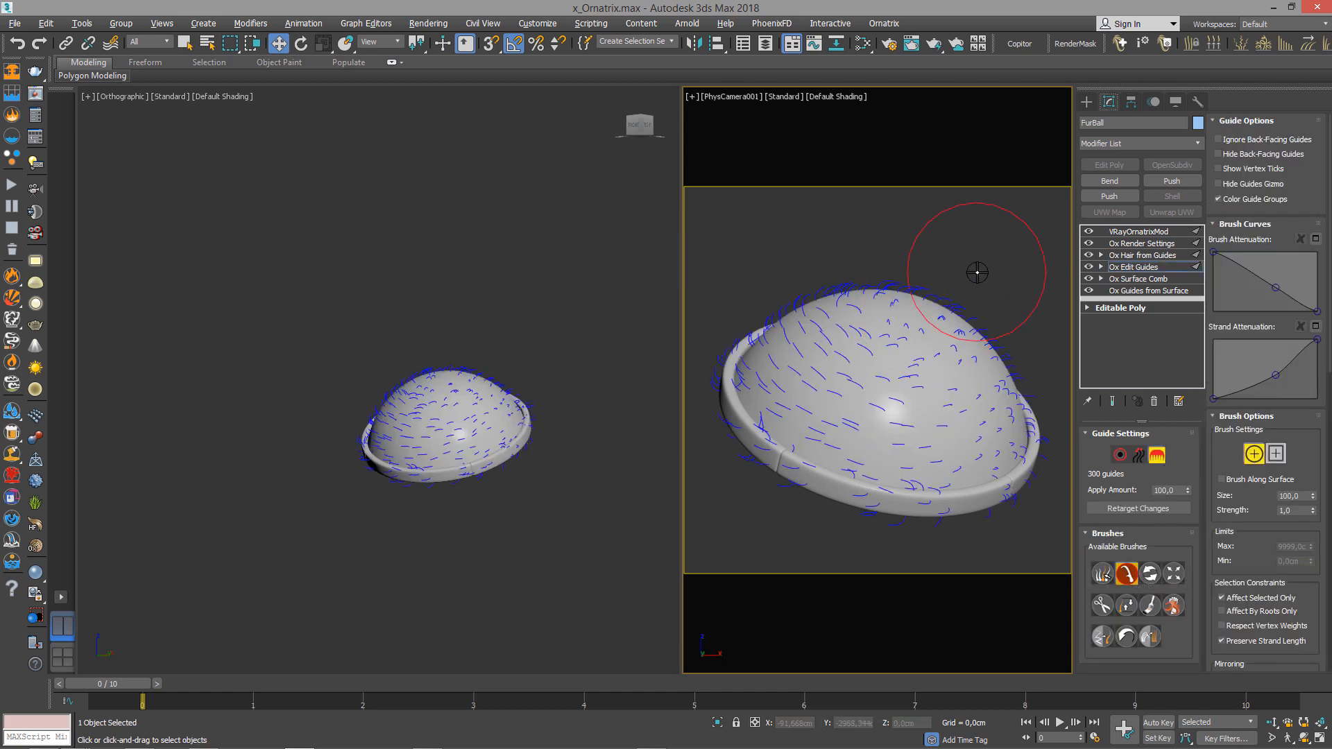
pyautogui.scroll(4, 535, 407)
pyautogui.press('f')
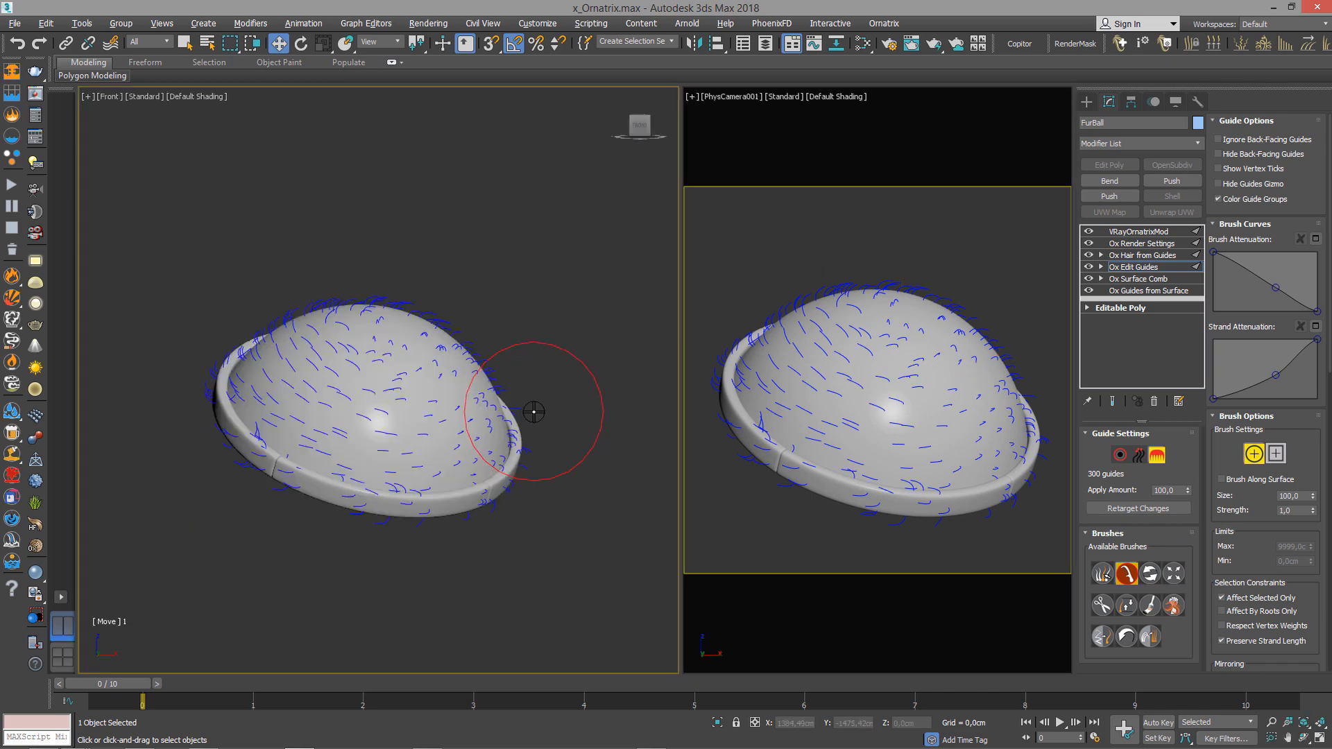
pyautogui.hotkey('alt', 'w')
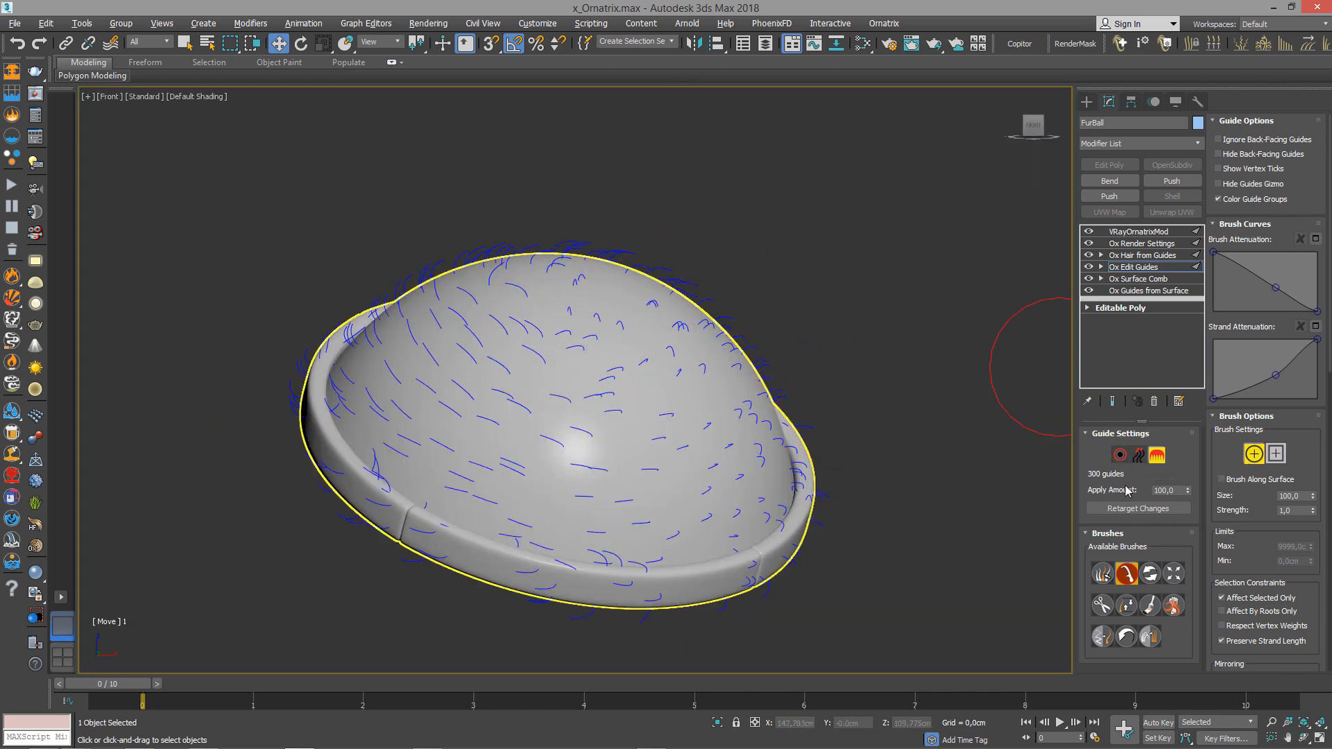
pyautogui.click(1102, 573)
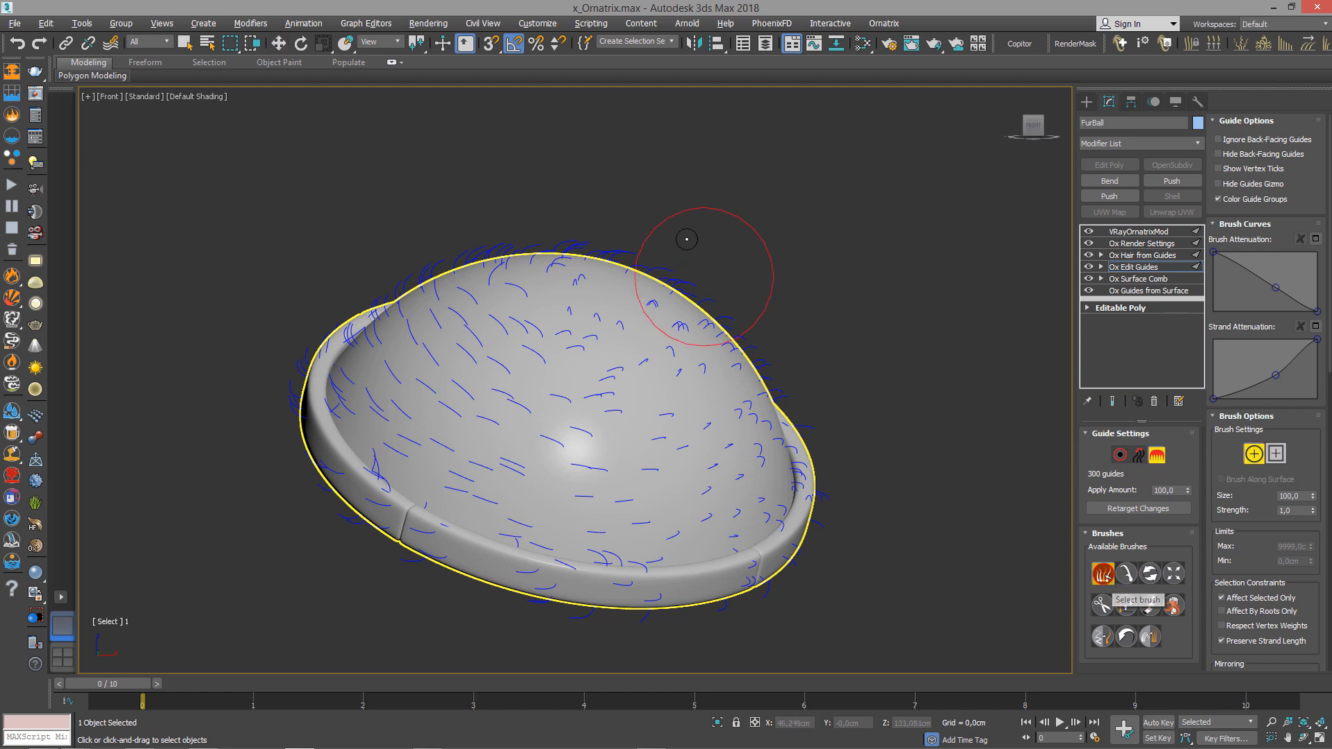
pyautogui.moveTo(624, 239)
pyautogui.mouseDown()
pyautogui.moveTo(717, 283)
pyautogui.moveTo(735, 333)
pyautogui.mouseUp()
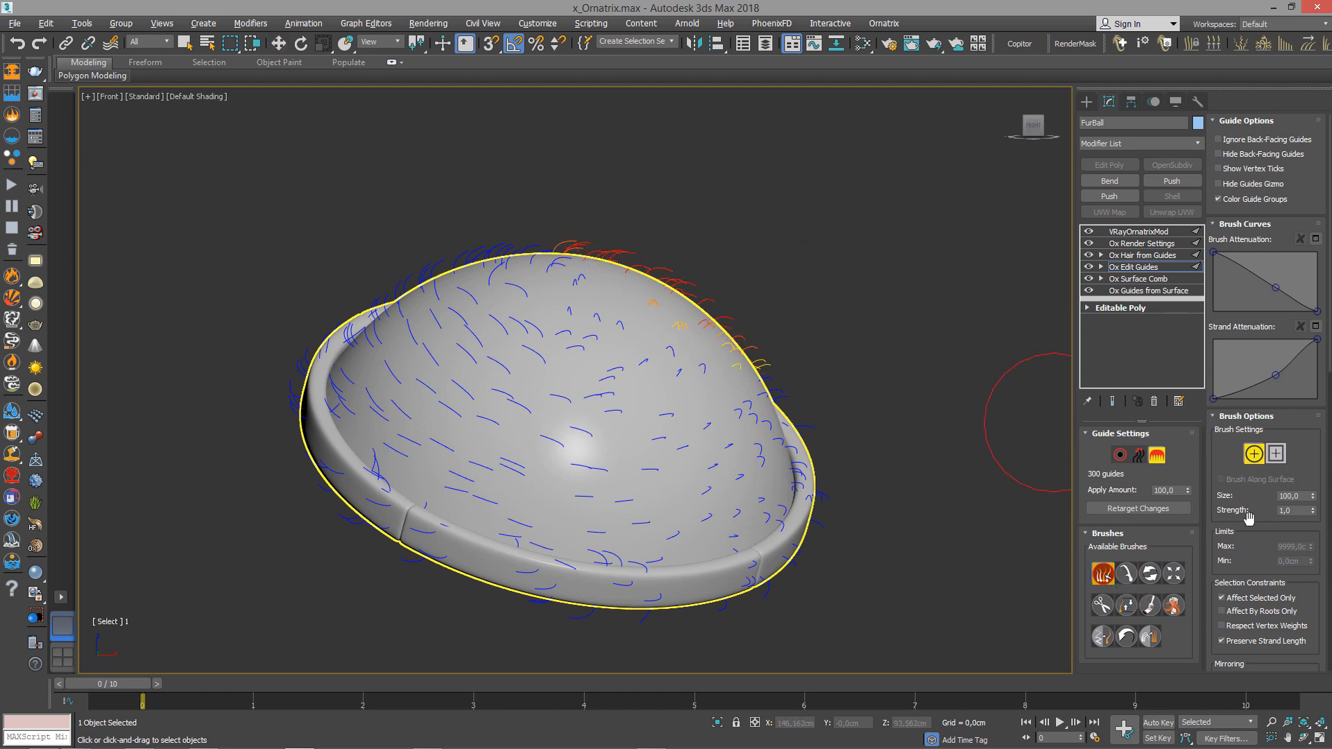
# Reshape the selected guides along the dome's upper-right outline with the Move brush, and leave brush mode in Ox Edit Guides.
pyautogui.click(1126, 573)
pyautogui.scroll(2, 704, 251)
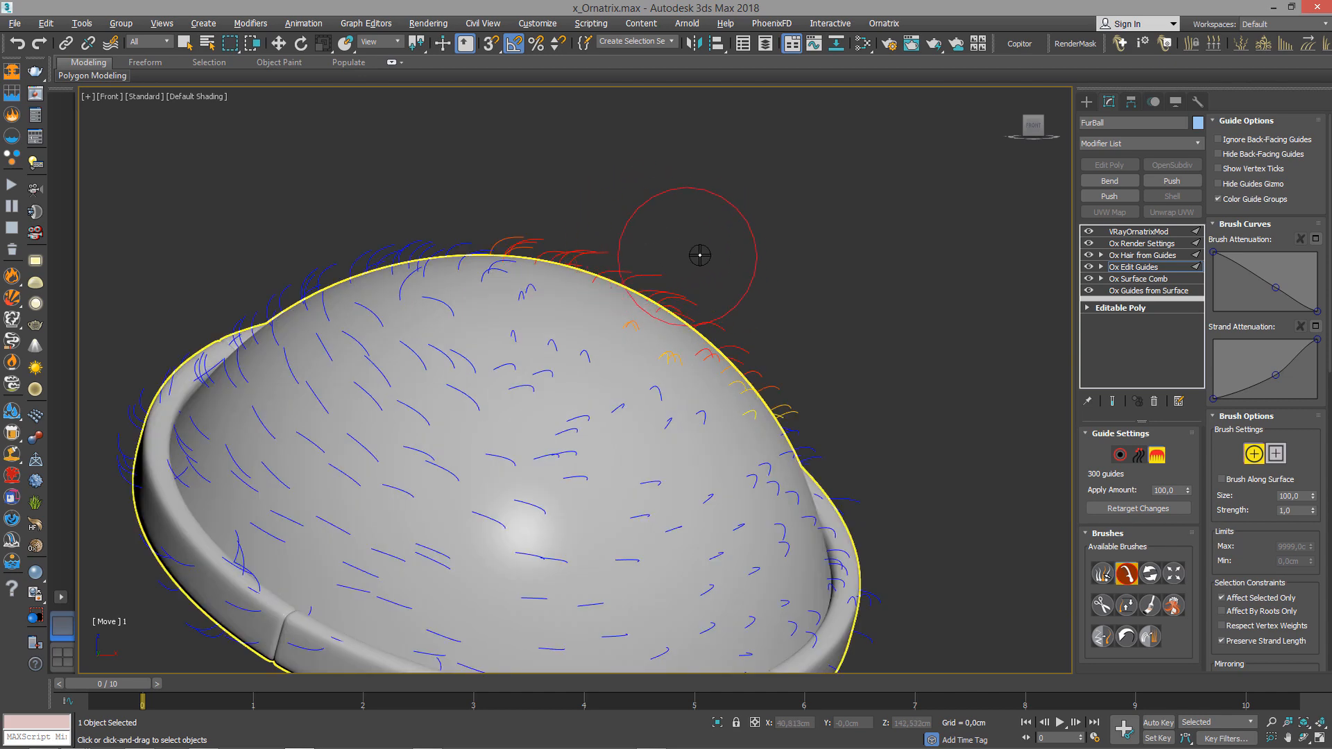
pyautogui.moveTo(628, 268)
pyautogui.keyDown('alt'); pyautogui.mouseDown(button='middle')
pyautogui.moveTo(618, 250)
pyautogui.moveTo(539, 217)
pyautogui.mouseUp(button='middle'); pyautogui.keyUp('alt')
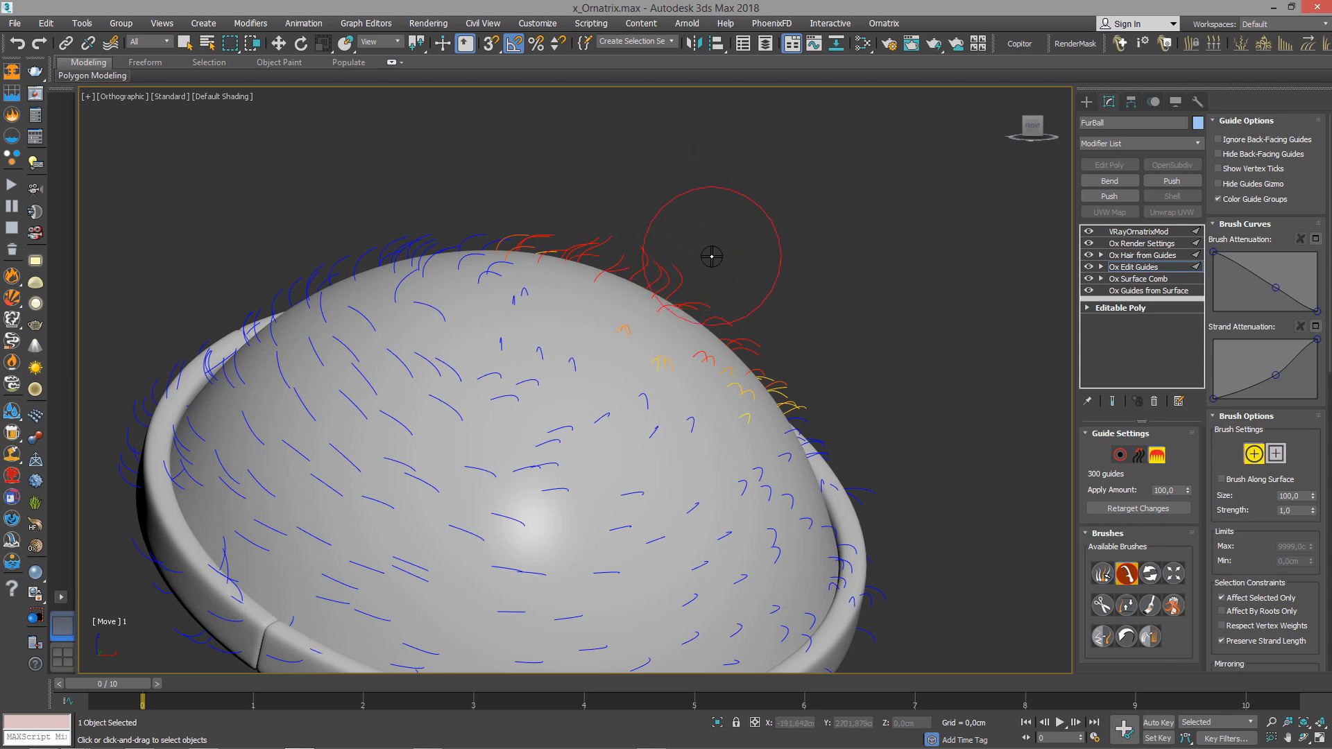
pyautogui.scroll(5, 708, 270)
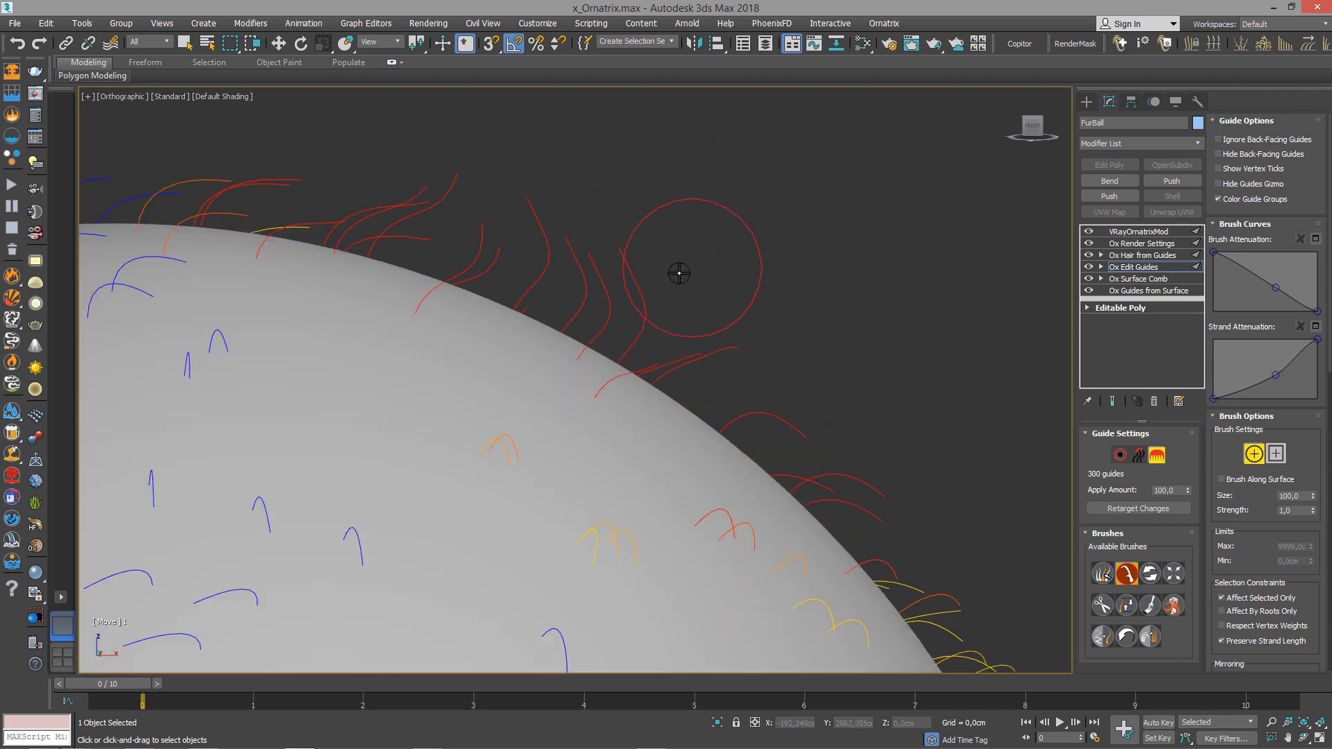
pyautogui.moveTo(607, 305)
pyautogui.mouseDown()
pyautogui.moveTo(645, 298)
pyautogui.moveTo(558, 221)
pyautogui.moveTo(733, 297)
pyautogui.moveTo(688, 326)
pyautogui.mouseUp()
pyautogui.scroll(-5, 756, 375)
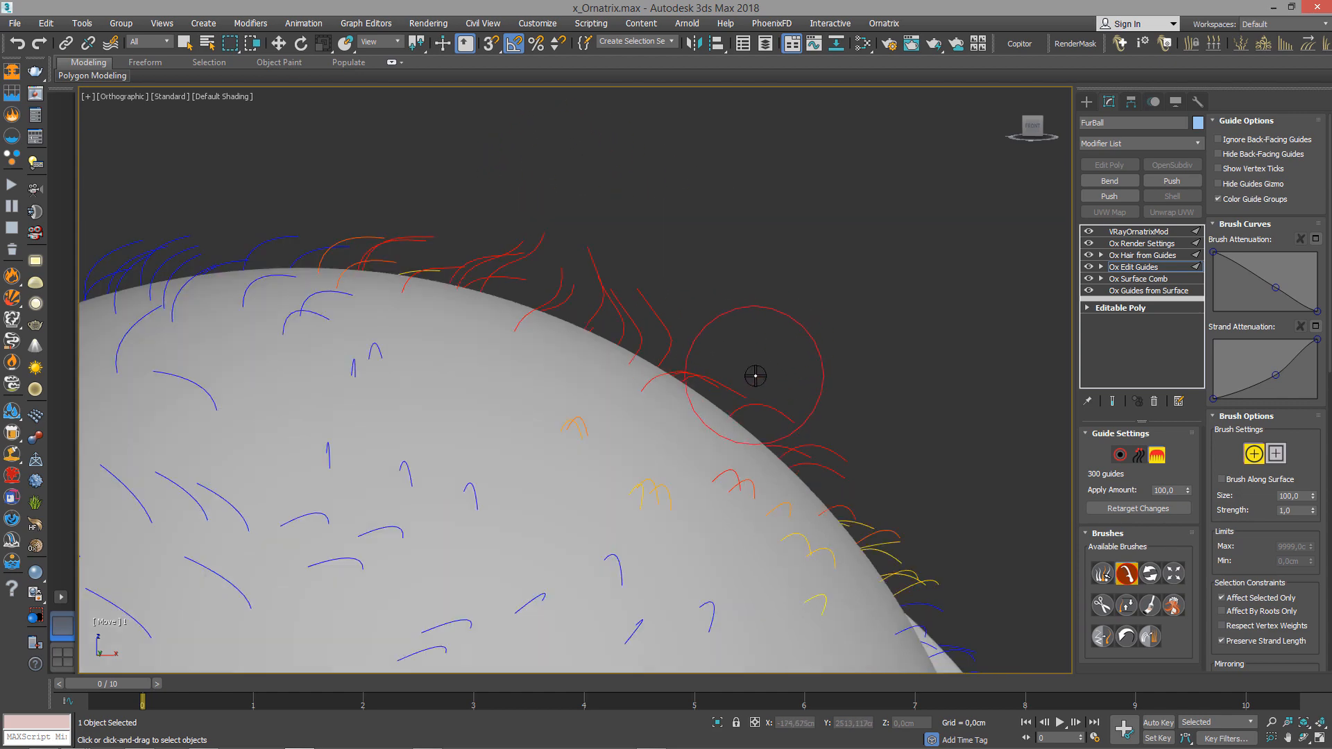
pyautogui.moveTo(811, 402)
pyautogui.keyDown('alt'); pyautogui.mouseDown(button='middle')
pyautogui.moveTo(752, 428)
pyautogui.moveTo(714, 395)
pyautogui.moveTo(678, 298)
pyautogui.mouseUp(button='middle'); pyautogui.keyUp('alt')
pyautogui.press('f')
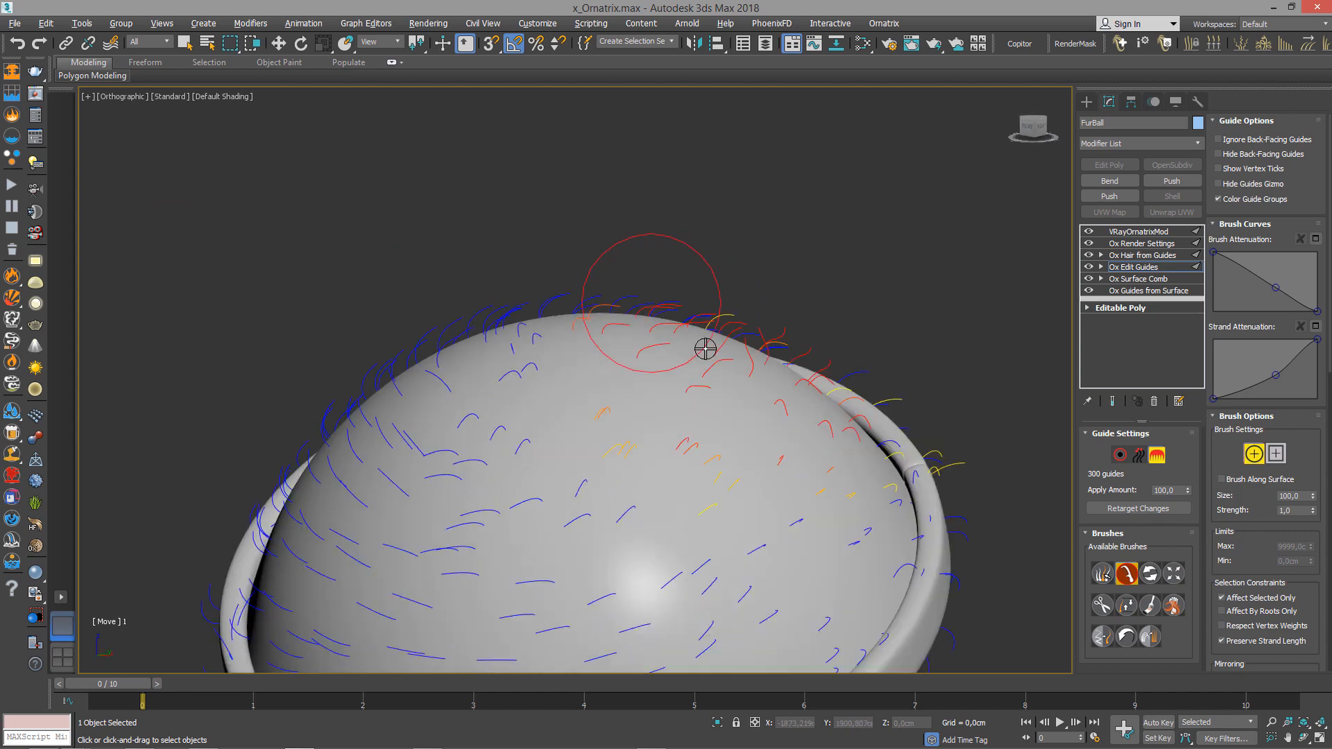
pyautogui.click(1137, 267)
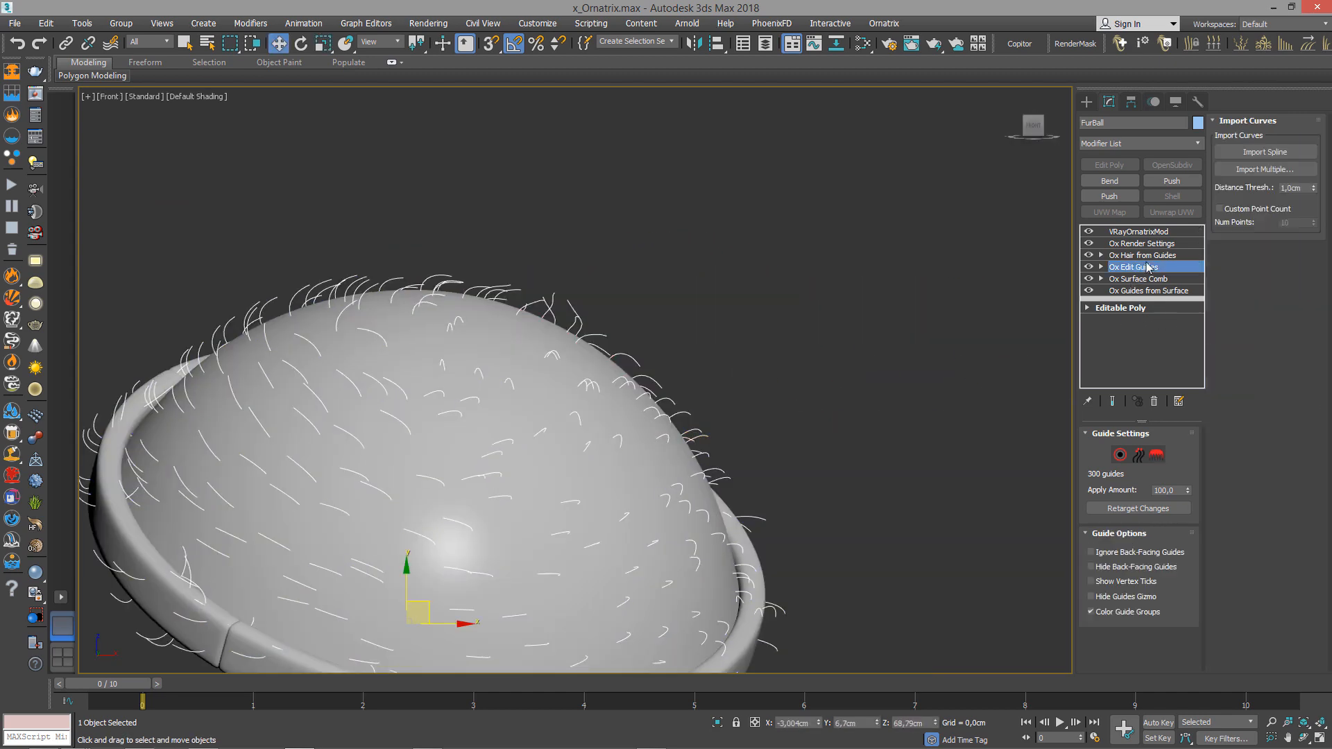
# Select Ox Hair from Guides, frame the dome, and switch the modifier off and on to compare guides with generated hair.
pyautogui.click(1148, 256)
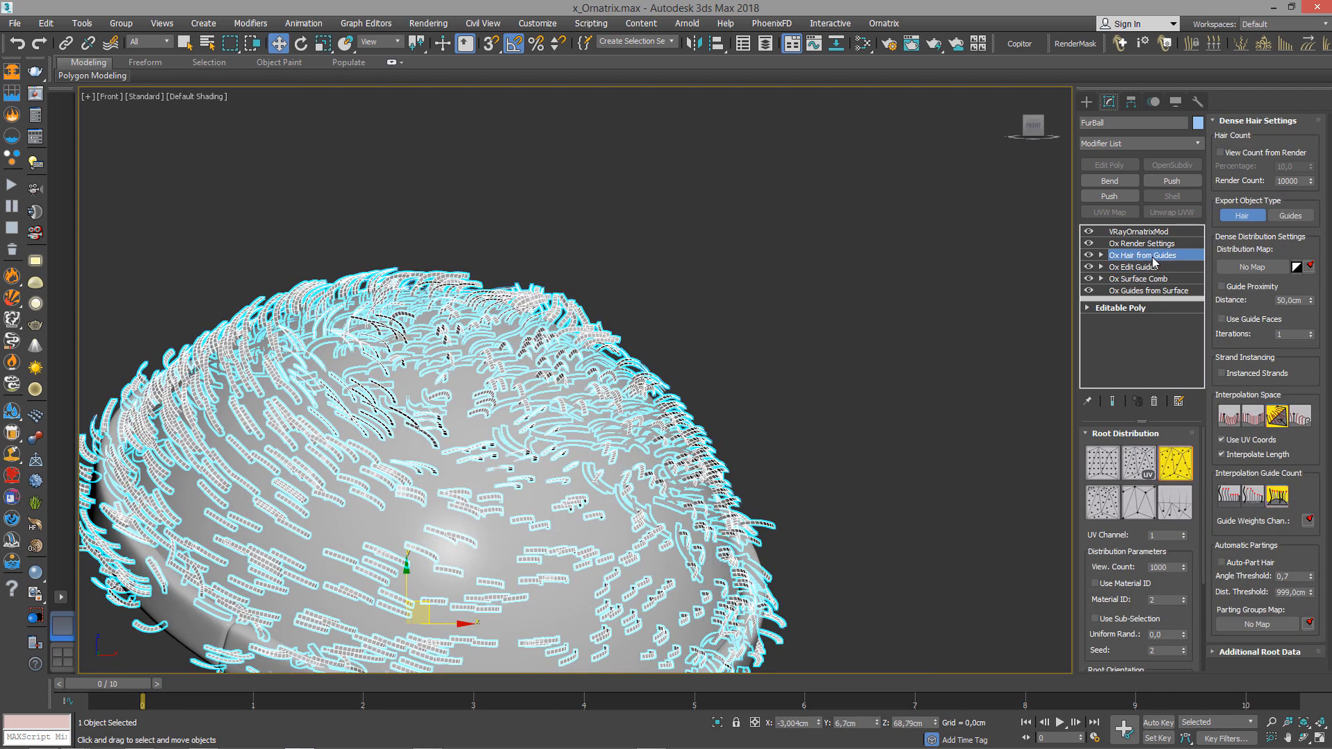
pyautogui.press('z')
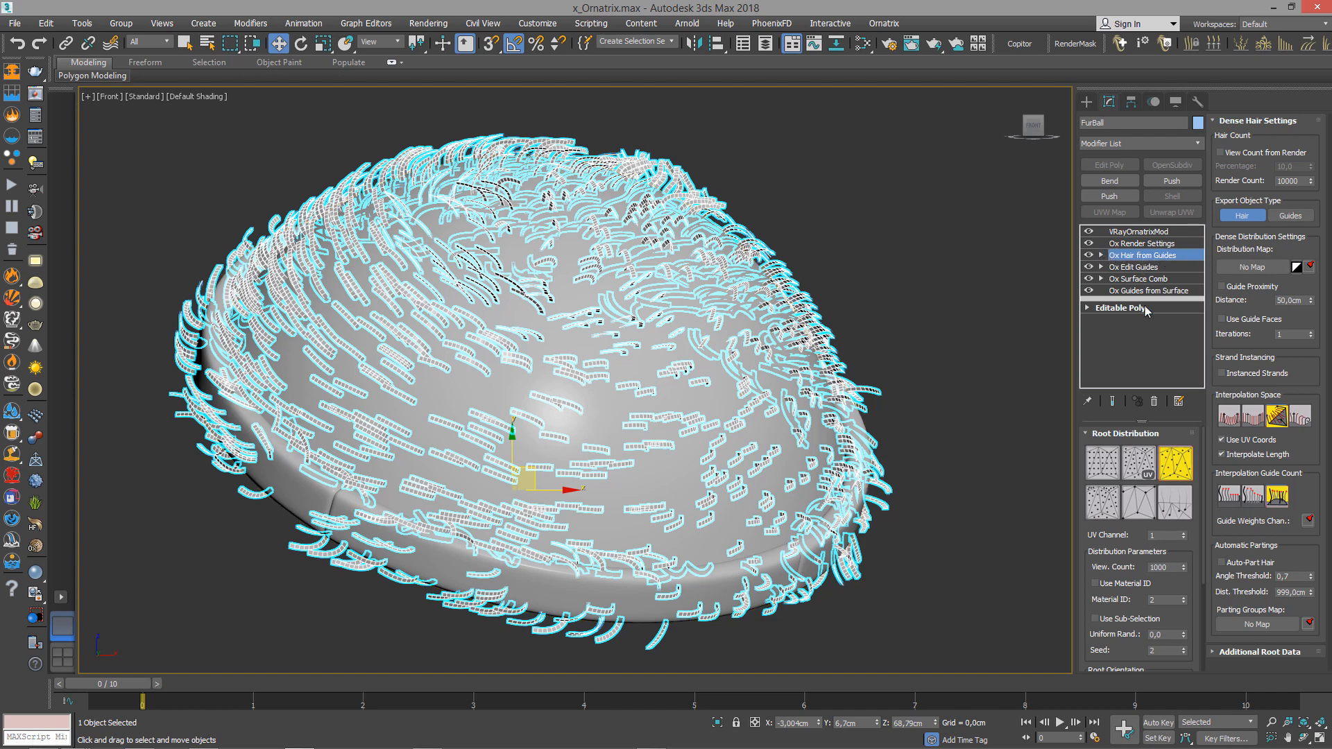
pyautogui.click(1089, 255)
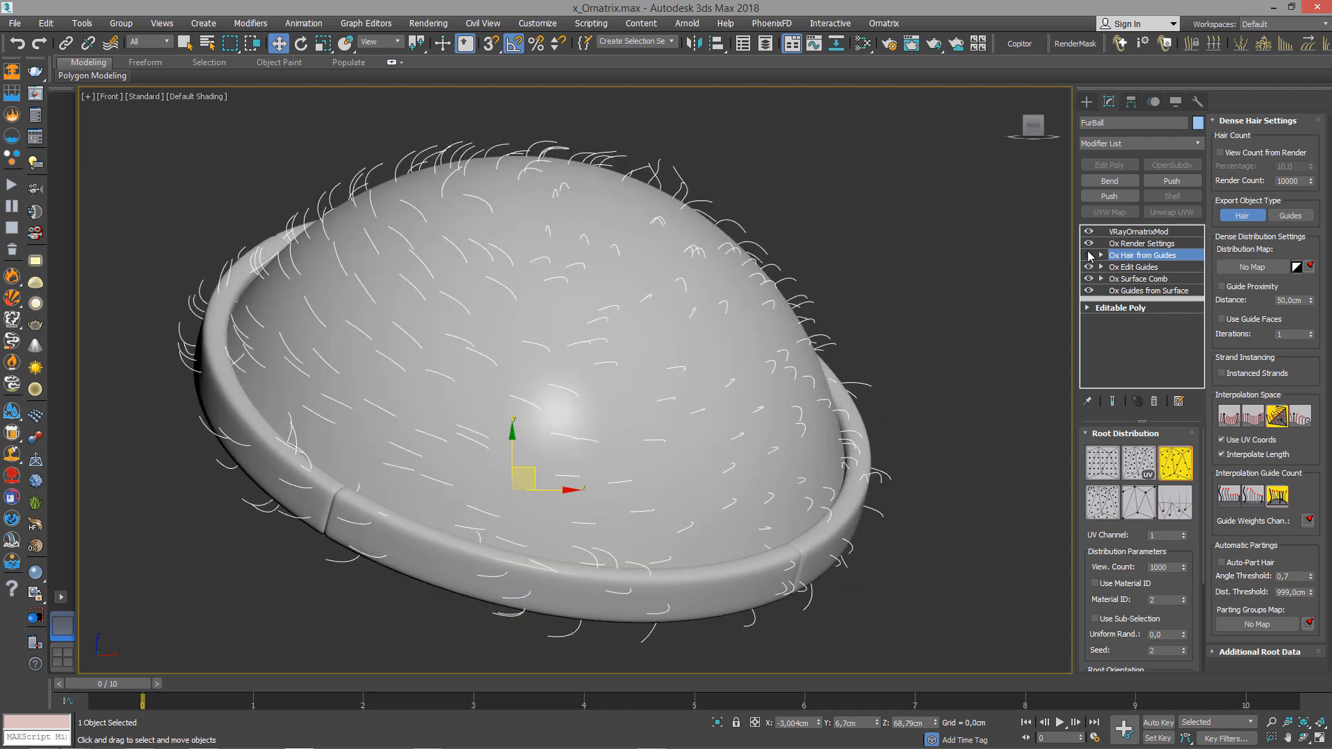
pyautogui.click(1090, 255)
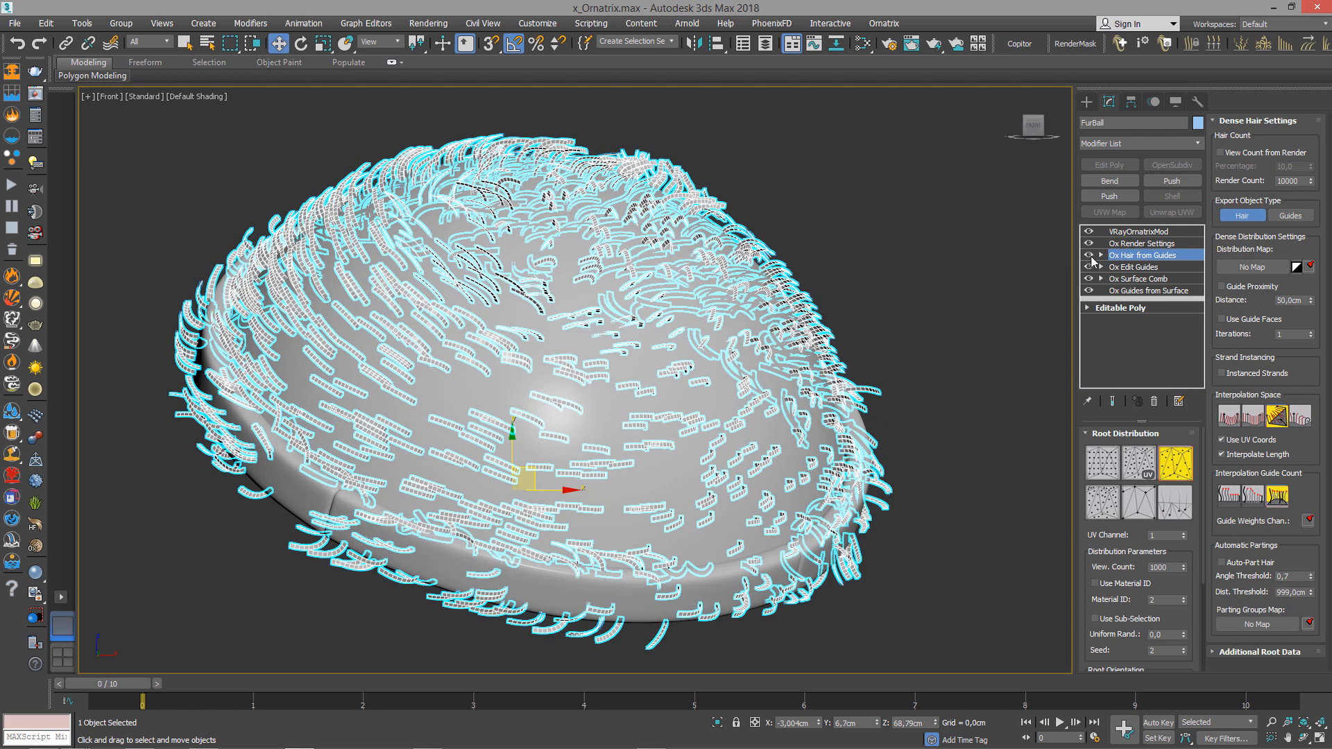
# Compare the Random (UV-based) root distribution with Random (Area-based), finishing on Random (Area-based).
pyautogui.click(1150, 462)
pyautogui.click(1162, 464)
pyautogui.click(1144, 466)
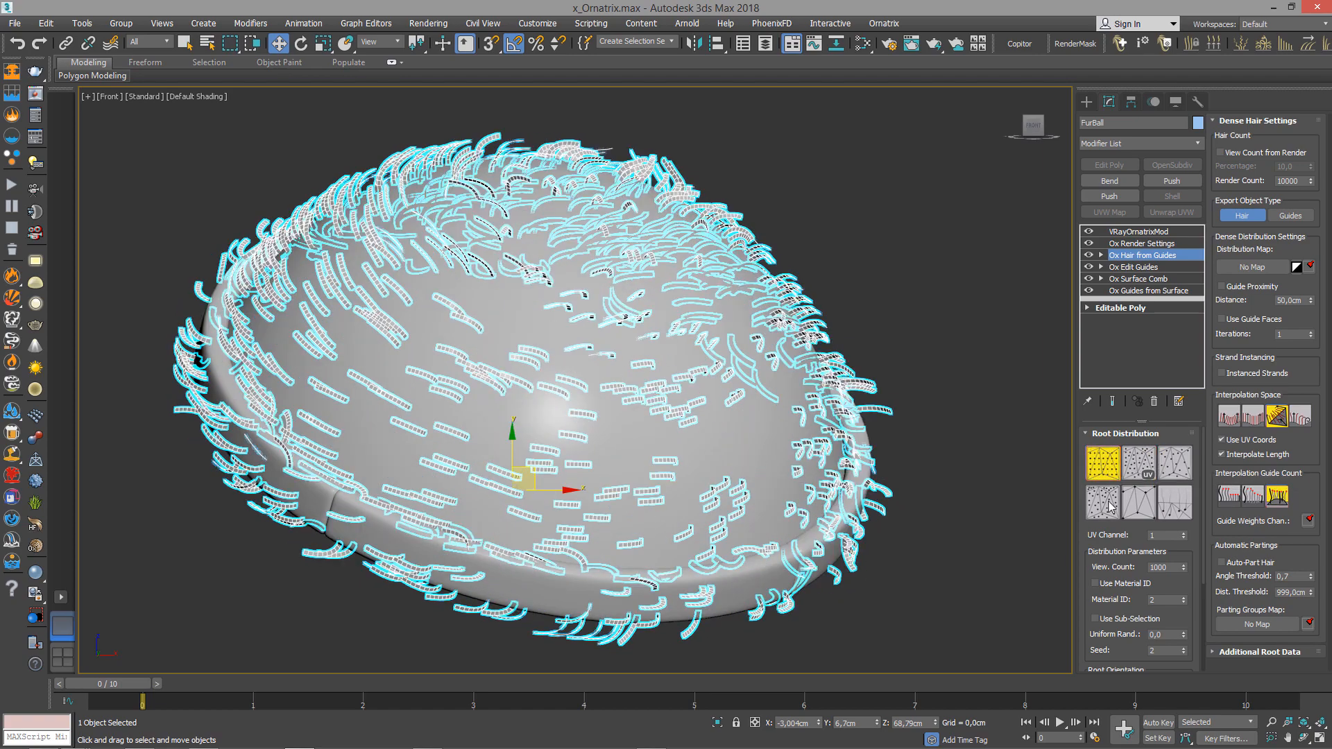
pyautogui.click(1146, 472)
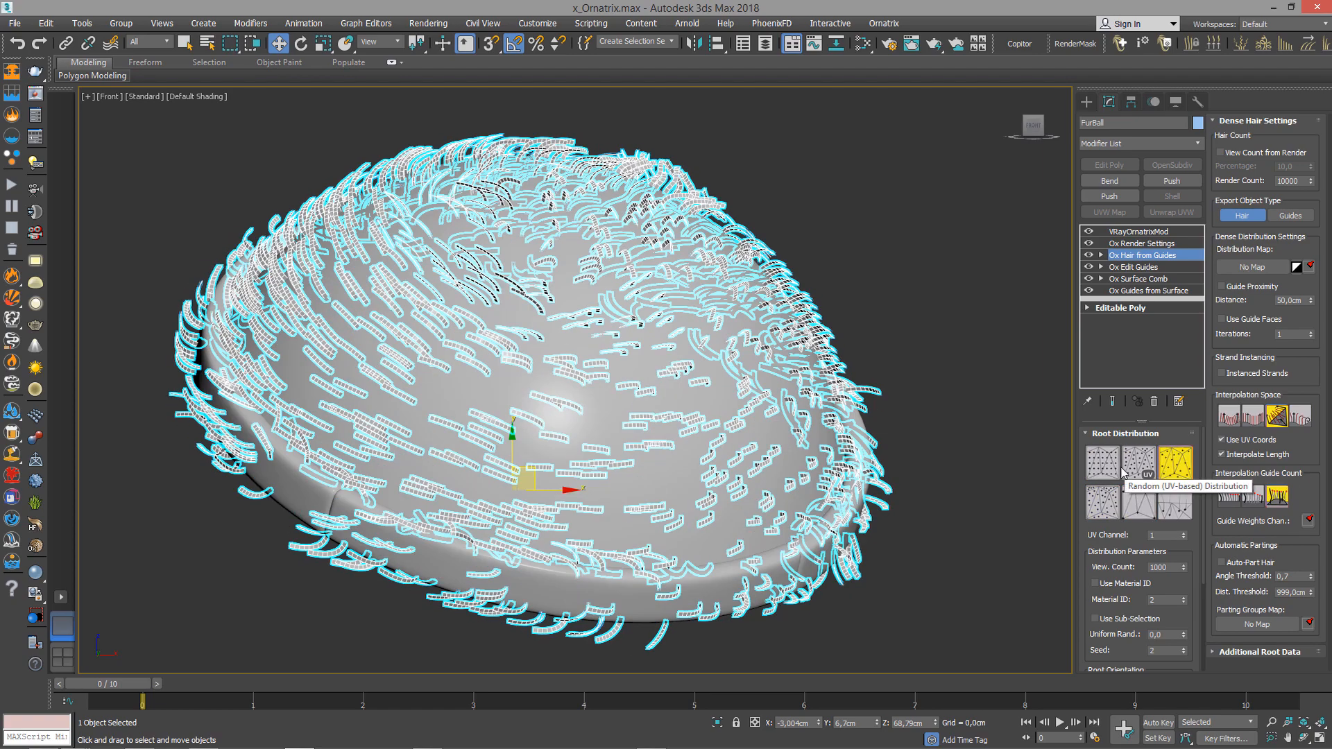
pyautogui.click(1172, 471)
pyautogui.click(1146, 471)
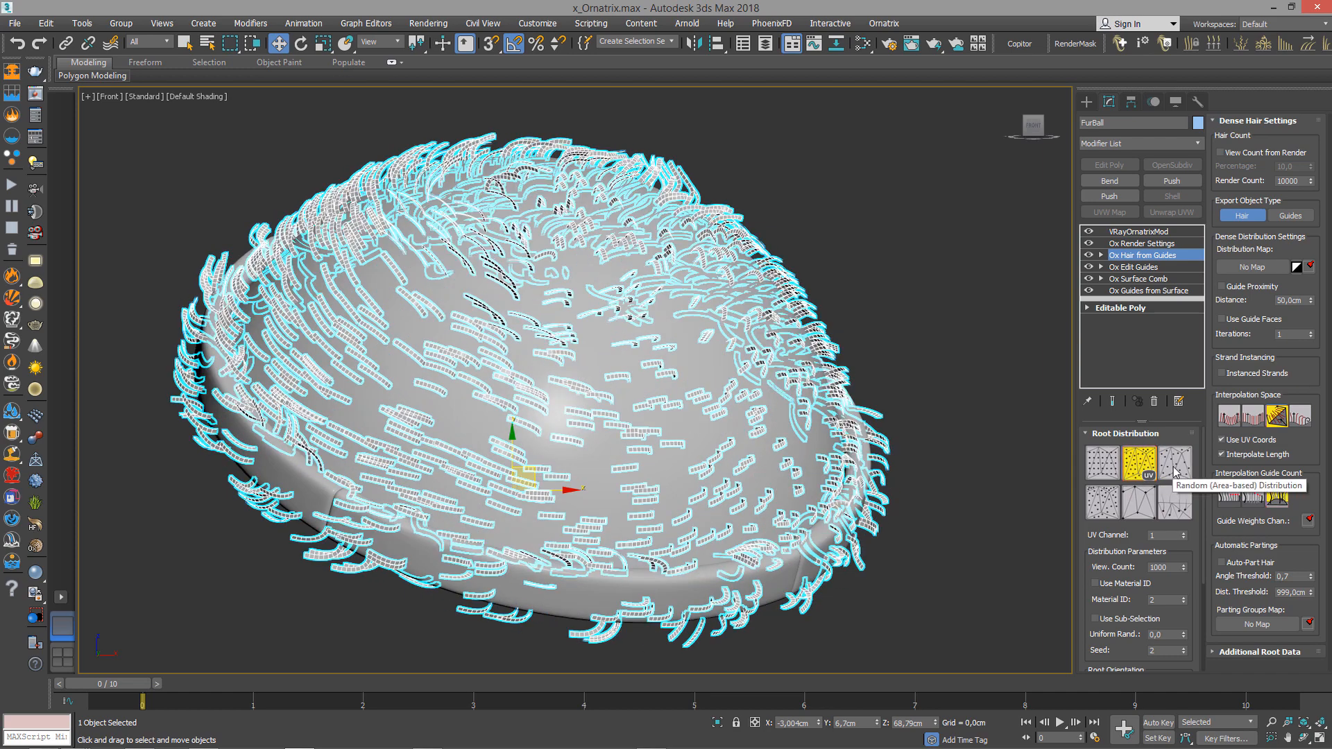
pyautogui.click(1176, 472)
pyautogui.click(1148, 472)
pyautogui.click(1174, 471)
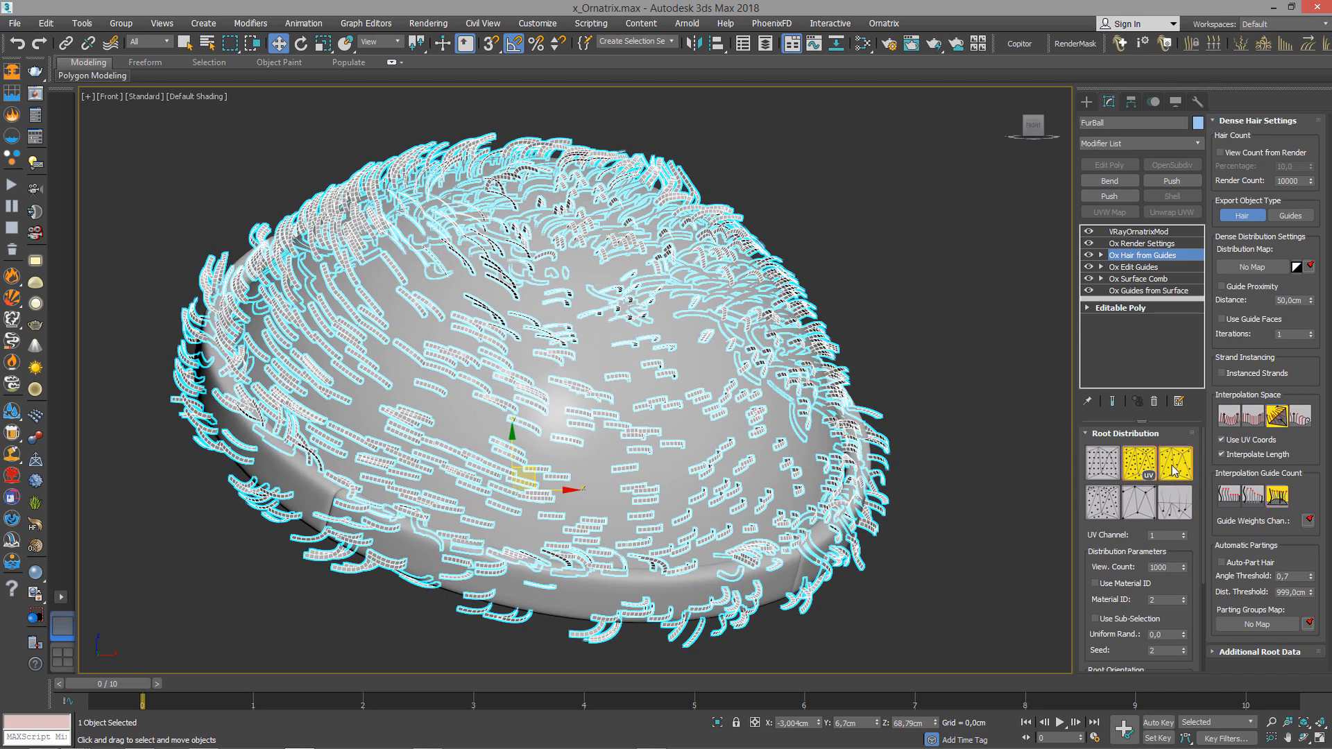
pyautogui.click(1148, 472)
pyautogui.click(1174, 471)
pyautogui.click(1149, 471)
pyautogui.click(1173, 468)
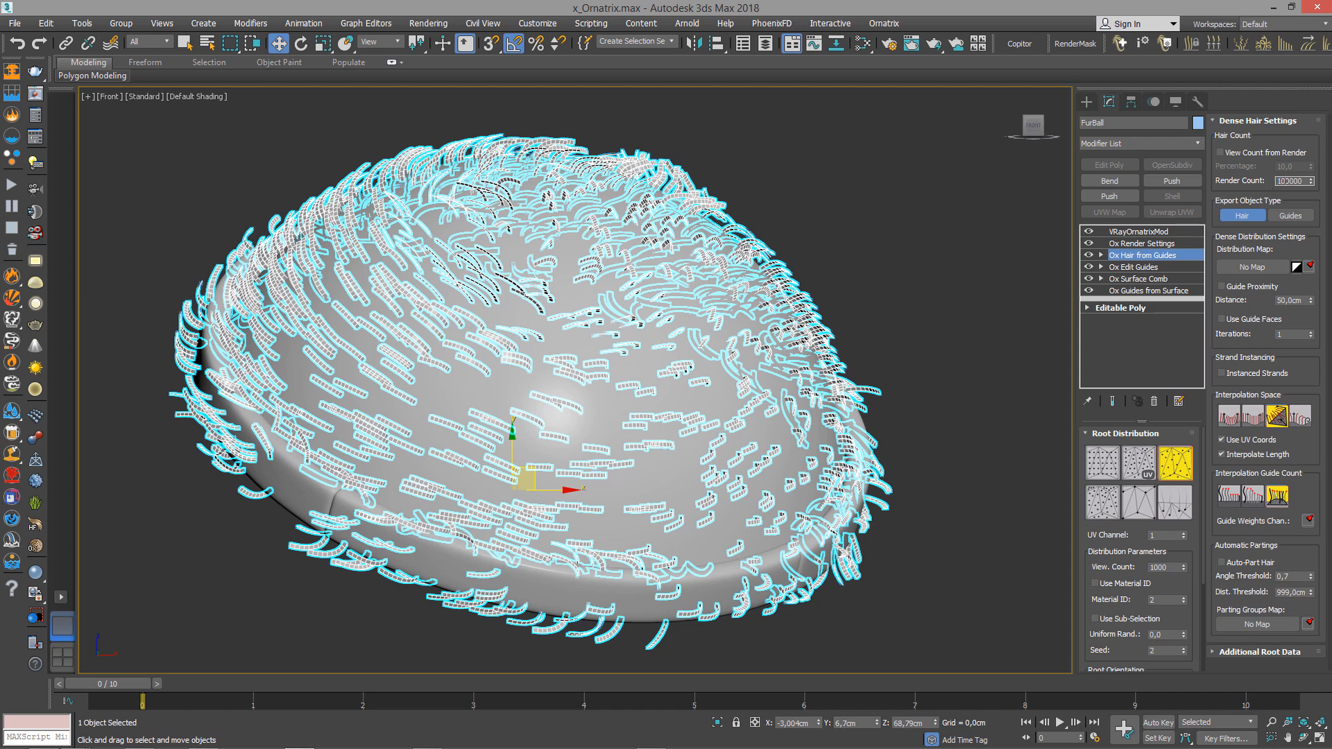
# Set the Render Count of Ox Hair from Guides to 100000.
pyautogui.write('0')
pyautogui.press('Return')
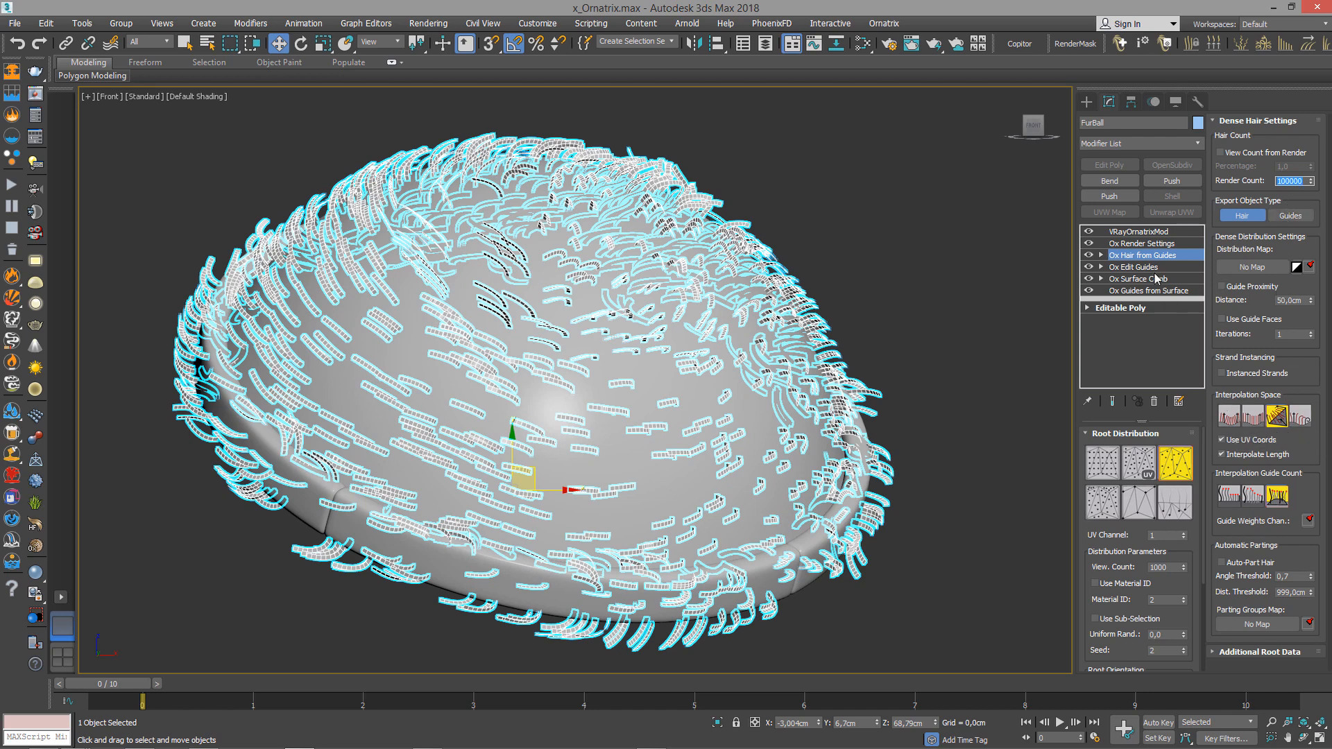
# In Ox Render Settings, lower the root end of the Hair Radius profile curve and set the Global Radius to 0,3 cm.
pyautogui.click(1141, 244)
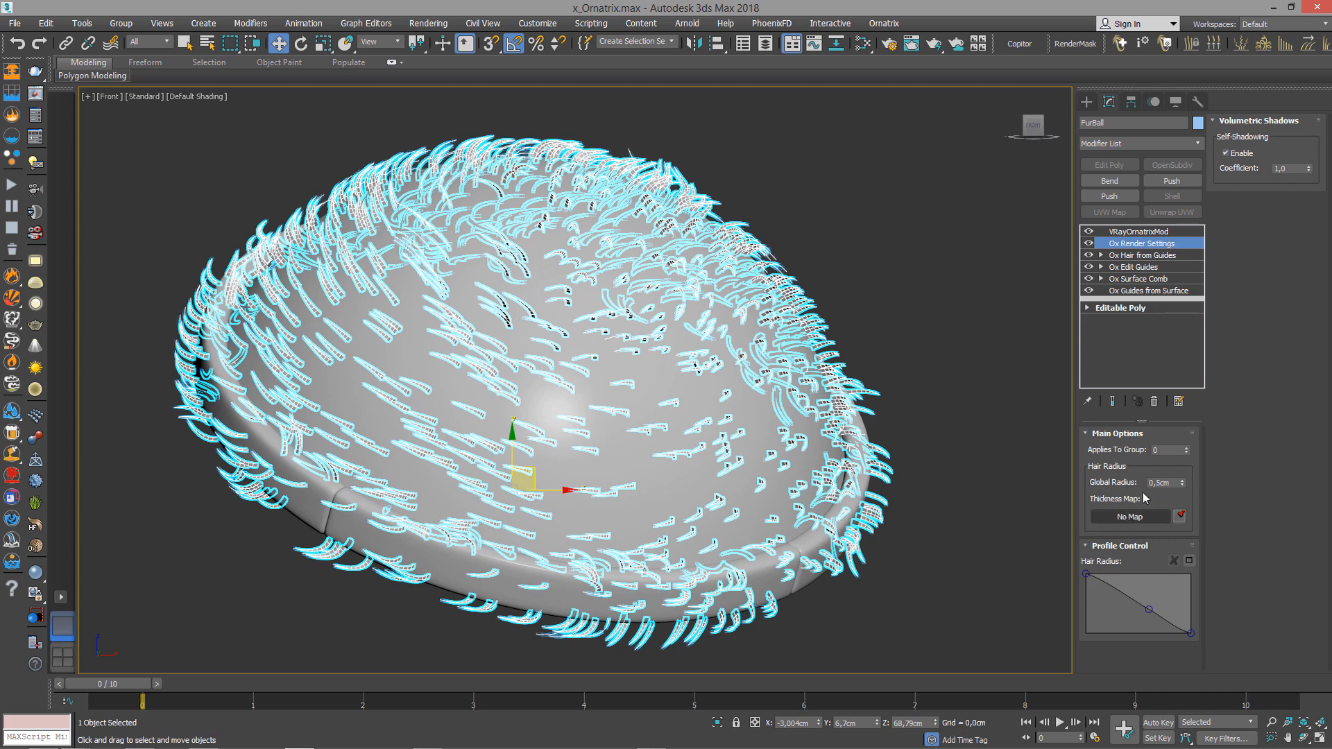
pyautogui.moveTo(1161, 483); pyautogui.dragTo(1155, 482)
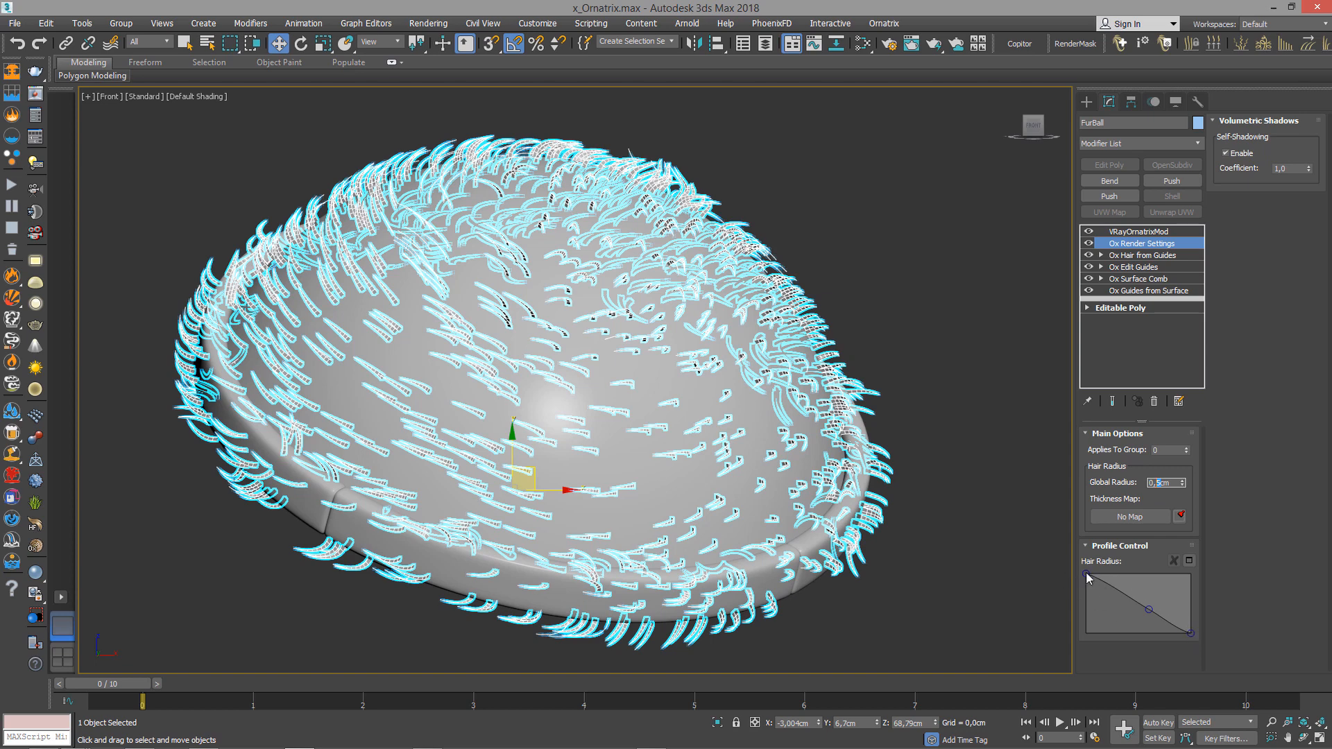
pyautogui.moveTo(1086, 575); pyautogui.dragTo(1193, 629)
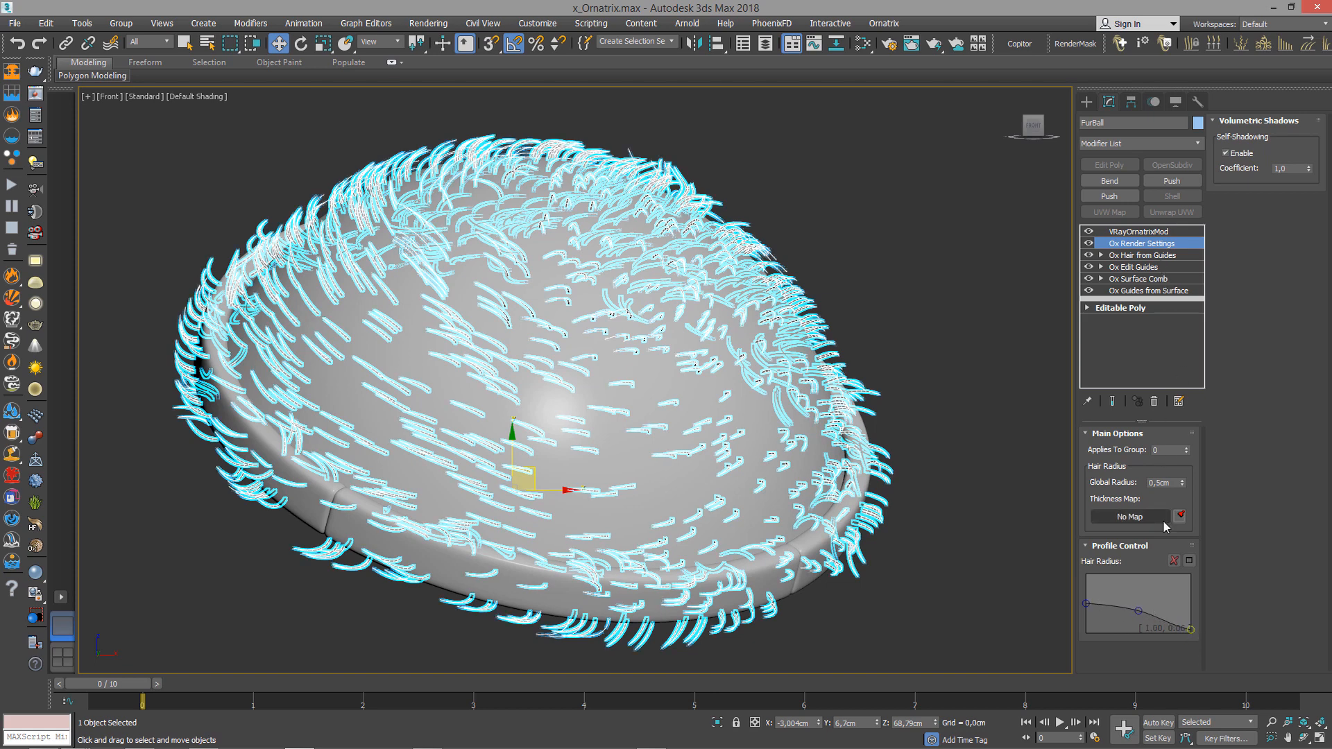
pyautogui.write('3')
pyautogui.press('Return')
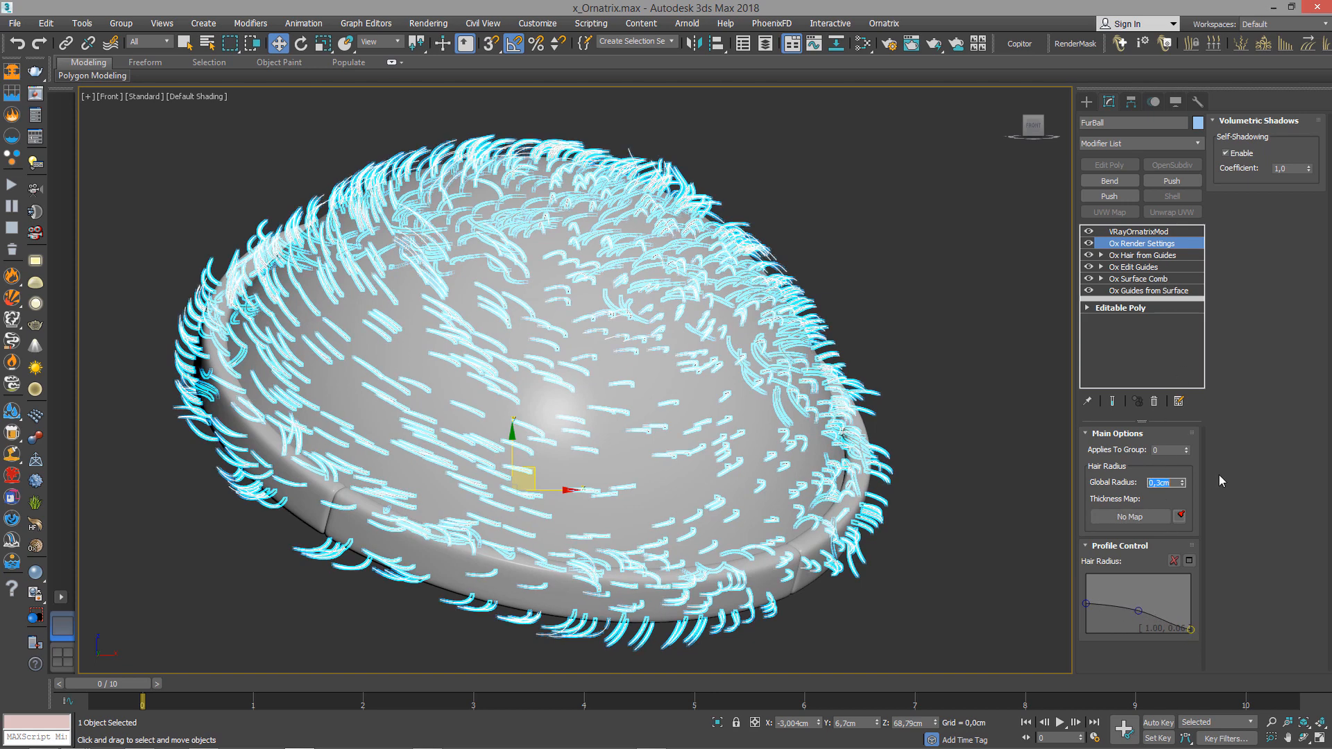
# Deselect the fur and activate the PhysCamera001 view in the two-viewport layout, with the V-Ray frame buffer open.
pyautogui.click(893, 310)
pyautogui.rightClick(892, 311)
pyautogui.click(876, 312)
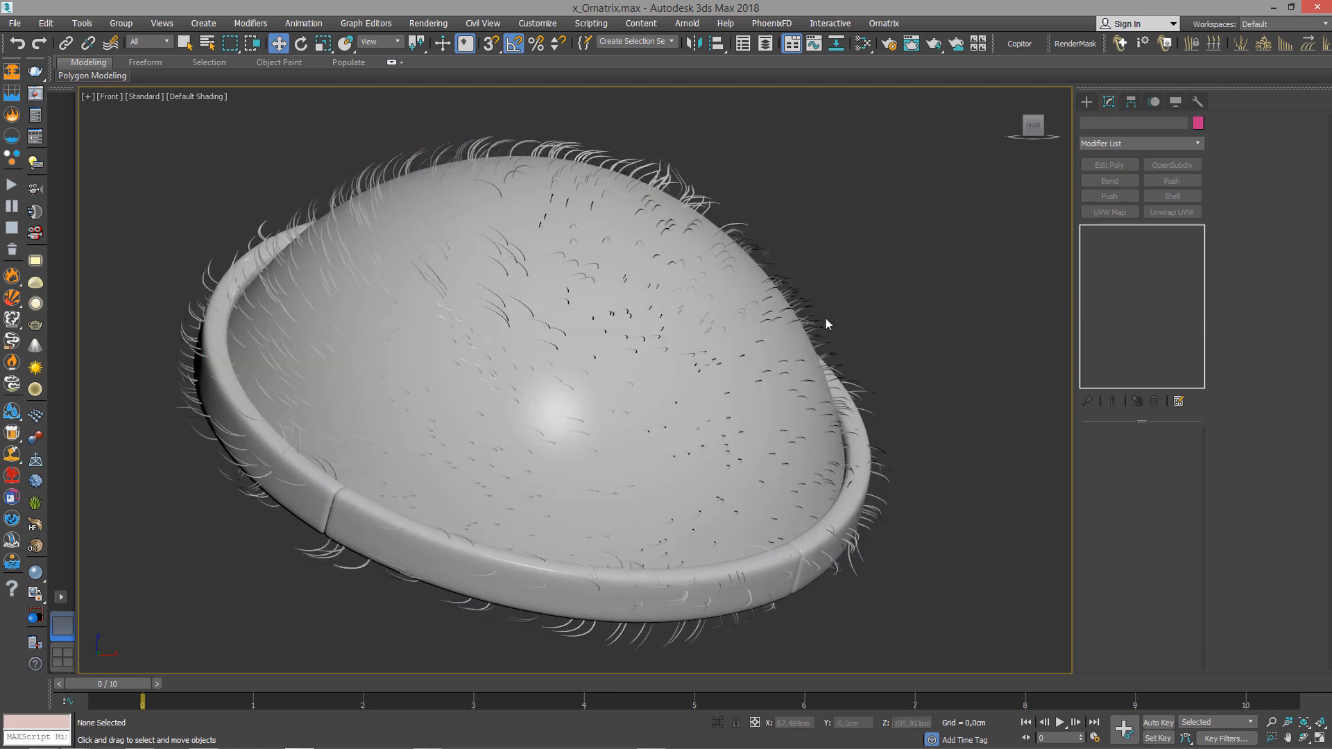
pyautogui.click(816, 318)
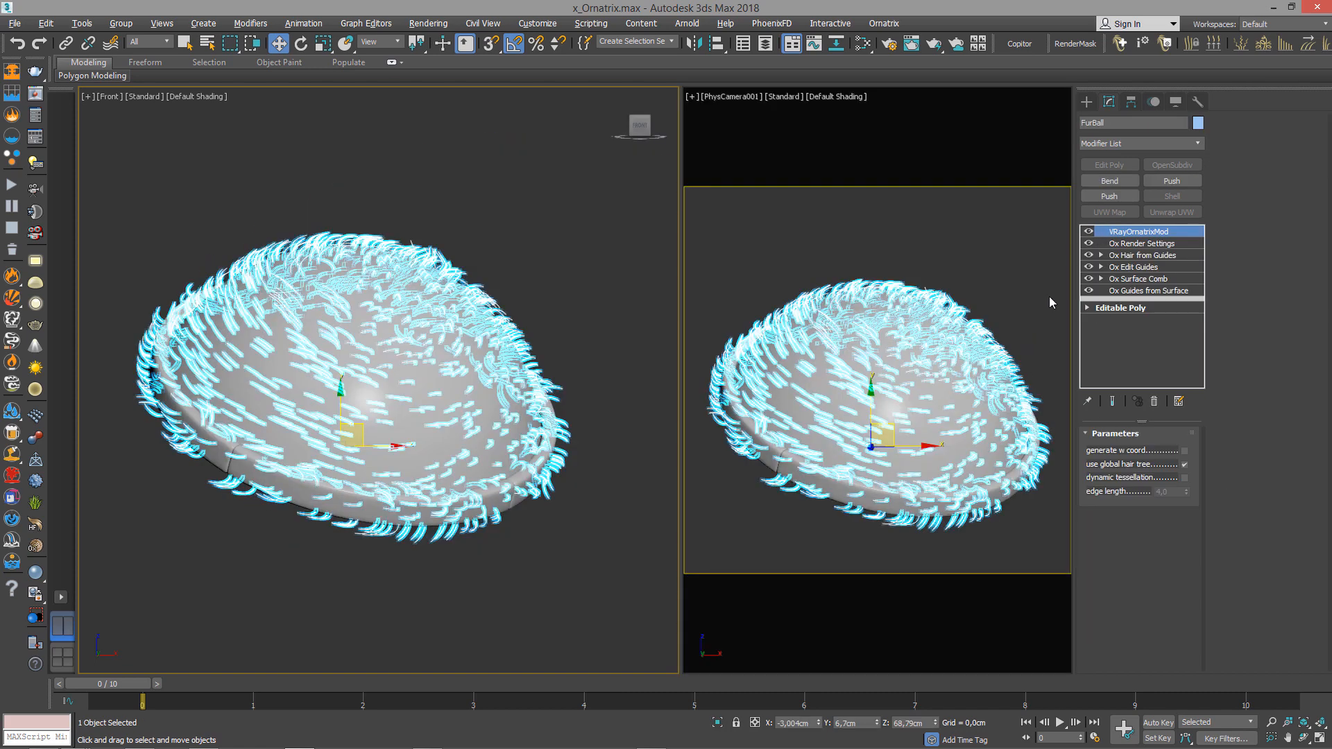
pyautogui.click(1049, 297)
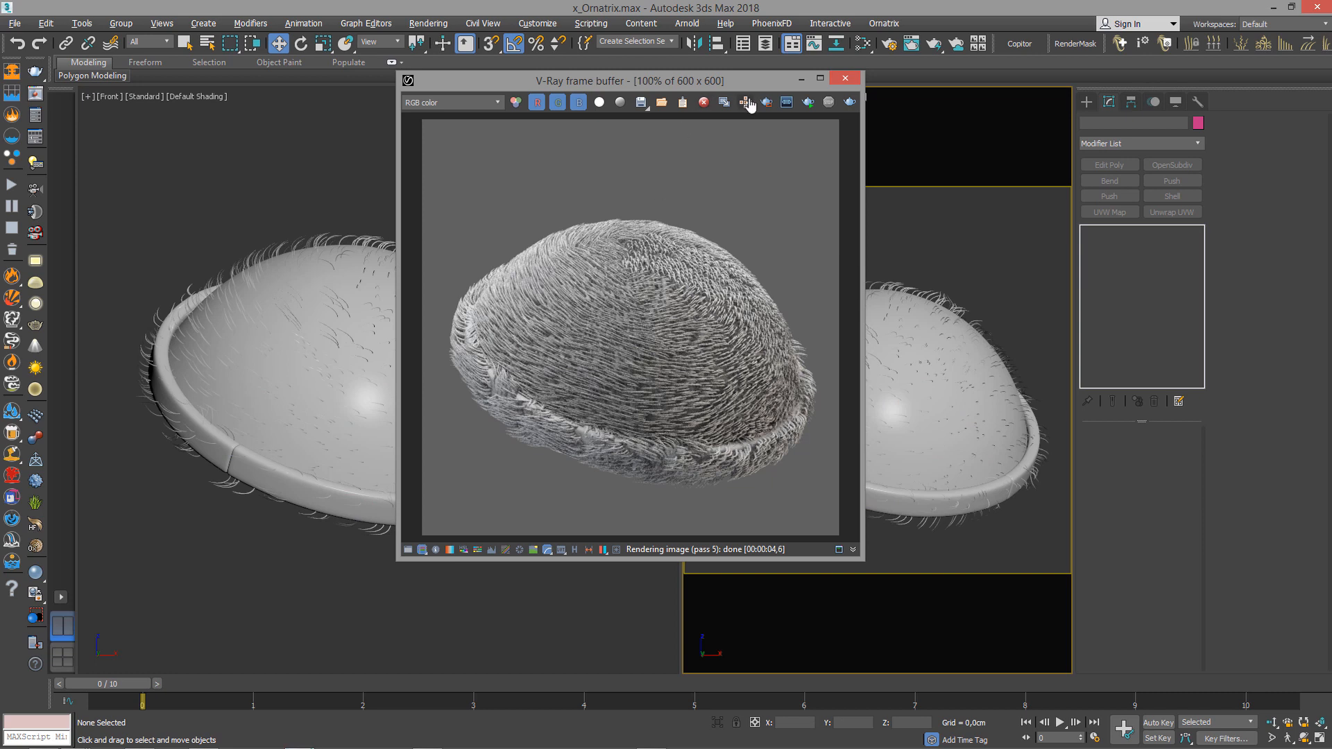
# Define a render region over the left half of the furry dome in the V-Ray frame buffer and render it.
pyautogui.click(766, 102)
pyautogui.moveTo(637, 196); pyautogui.dragTo(428, 479)
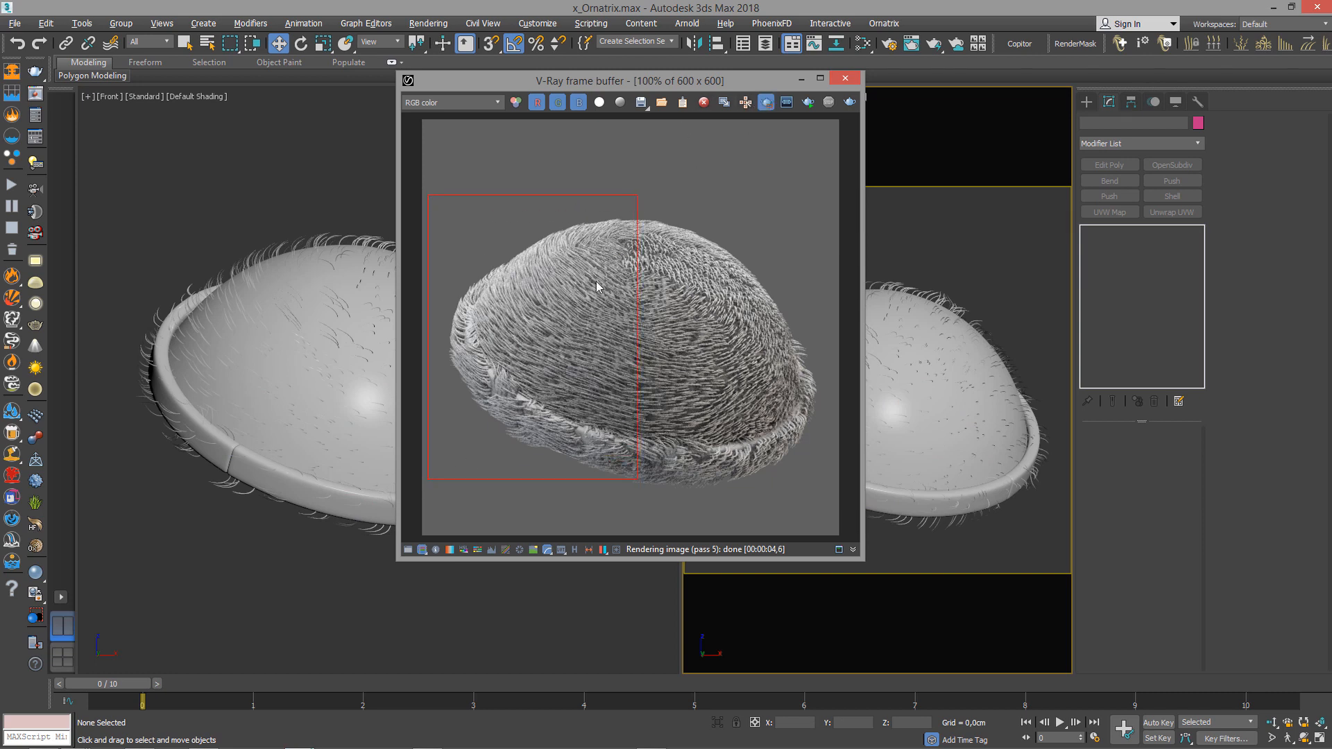
pyautogui.moveTo(640, 206); pyautogui.dragTo(432, 507)
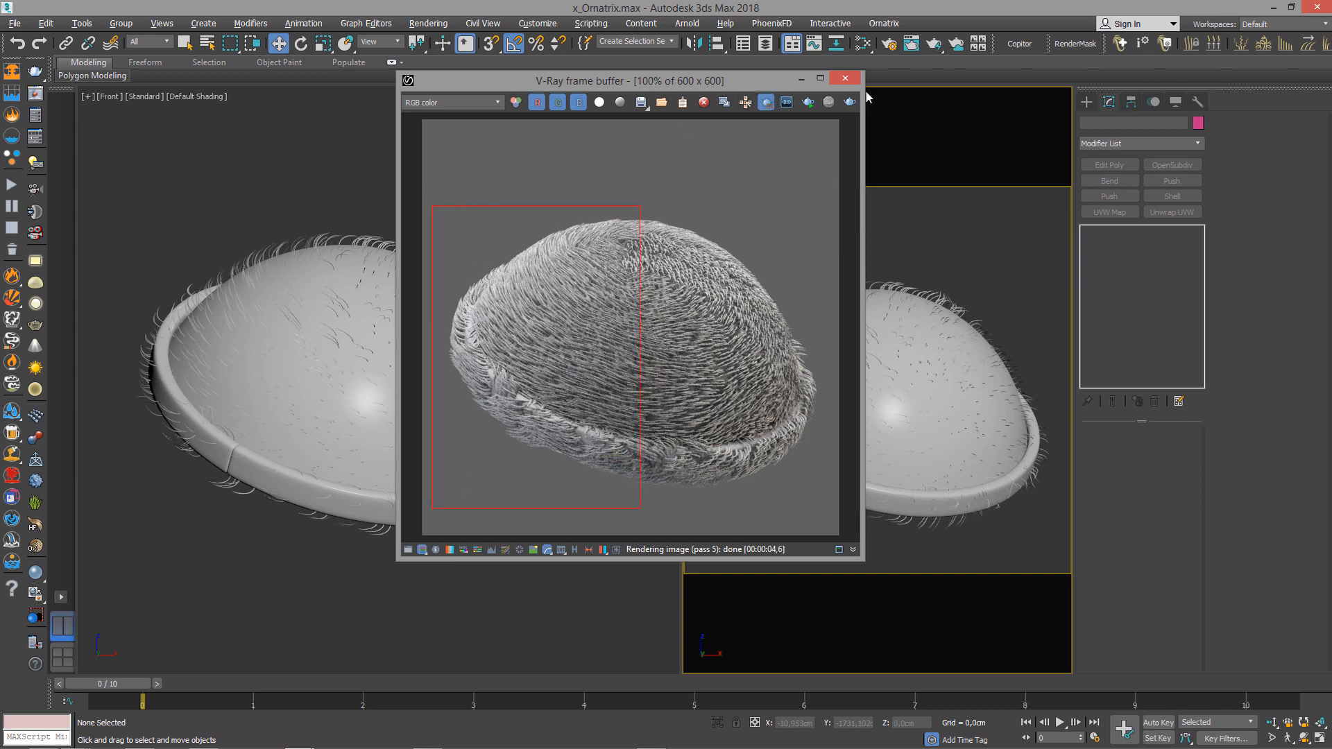
pyautogui.click(849, 103)
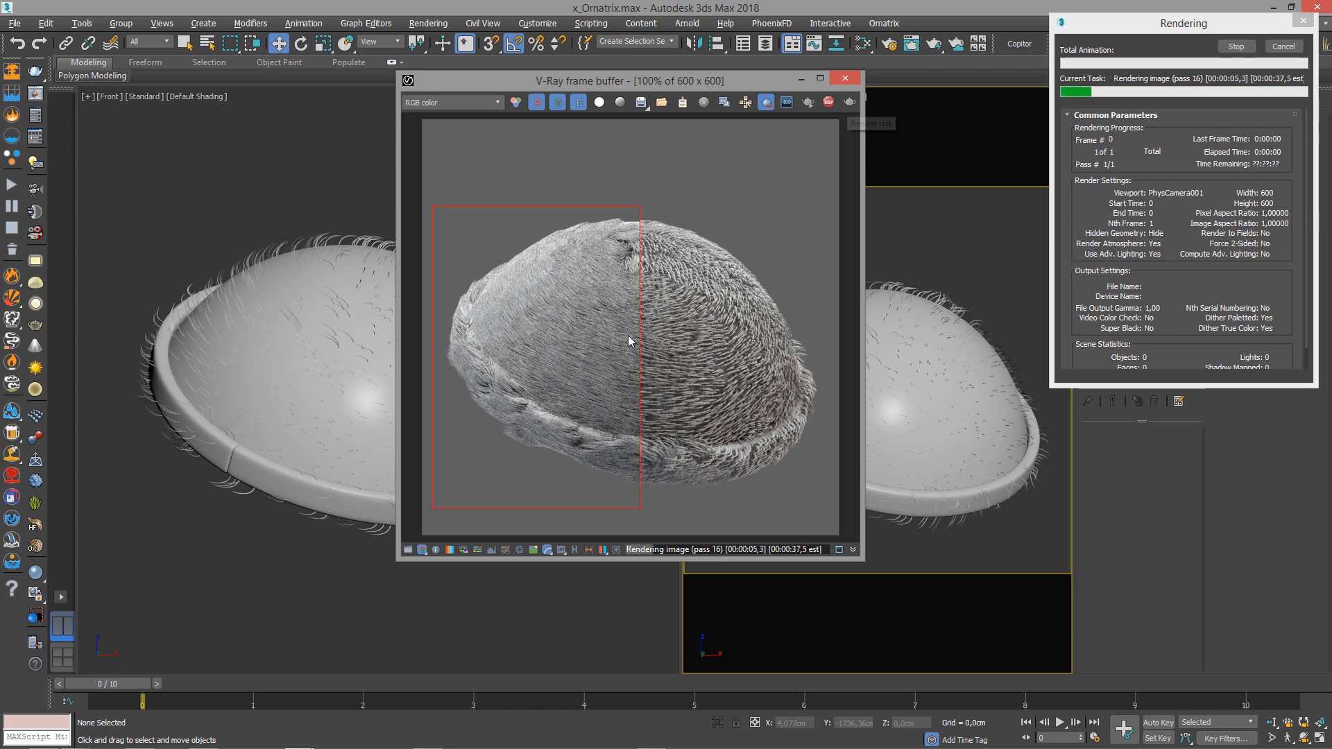
# Stop the region render, select the FurBall object at its Ox Hair from Guides level and uncover the PhysCamera001 view behind the frame buffer.
pyautogui.press('Escape')
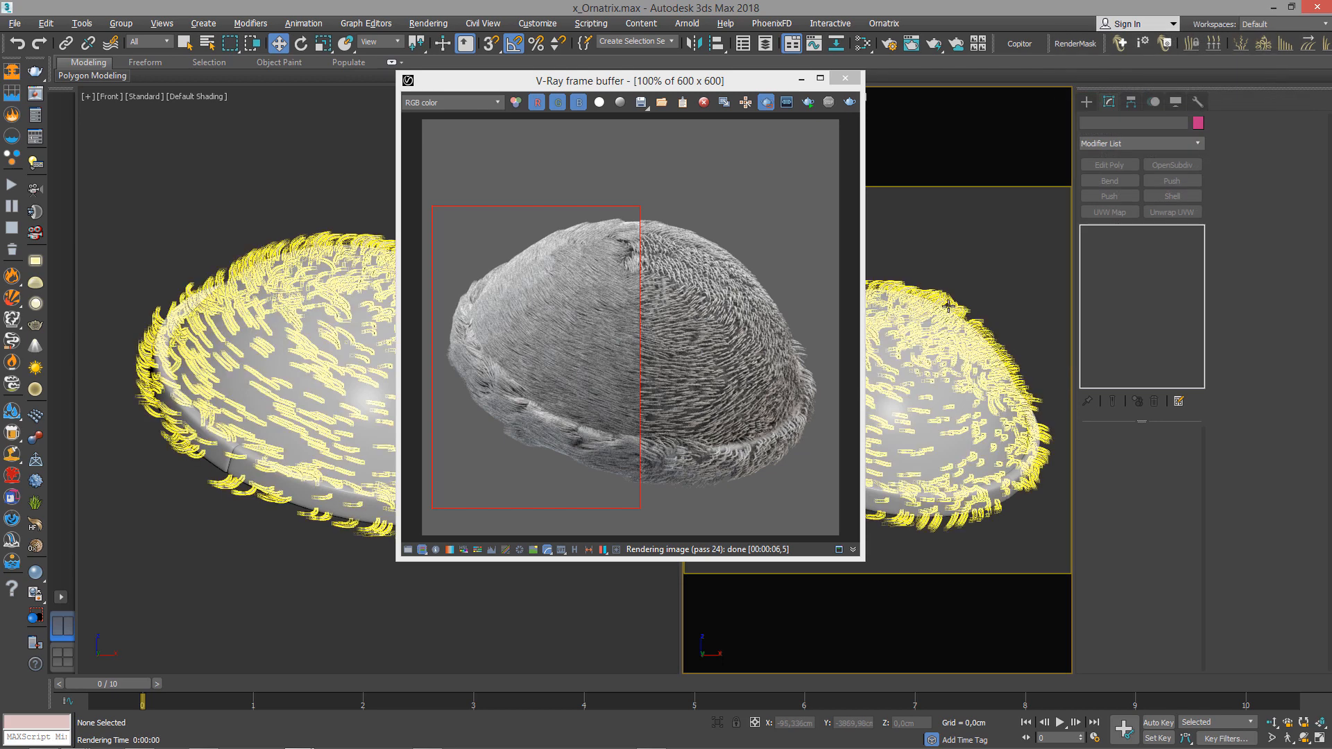
pyautogui.click(954, 302)
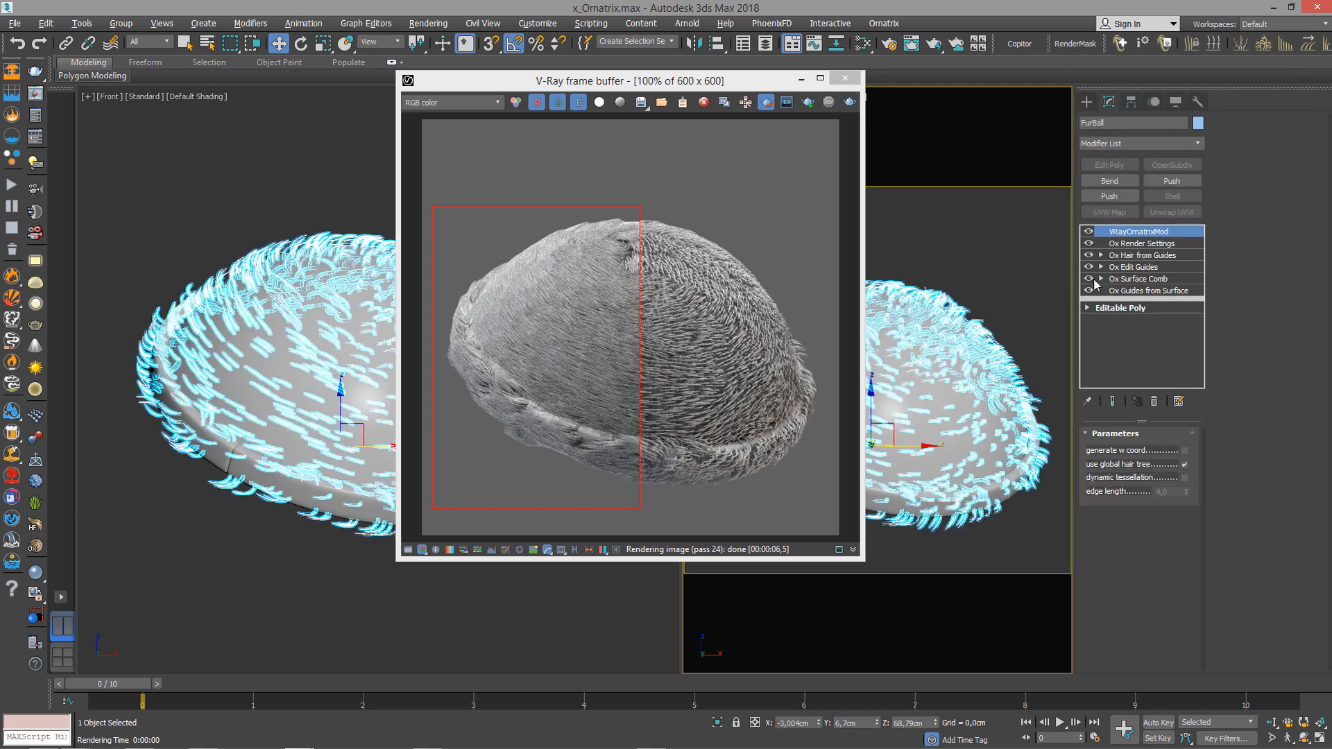
pyautogui.click(1157, 256)
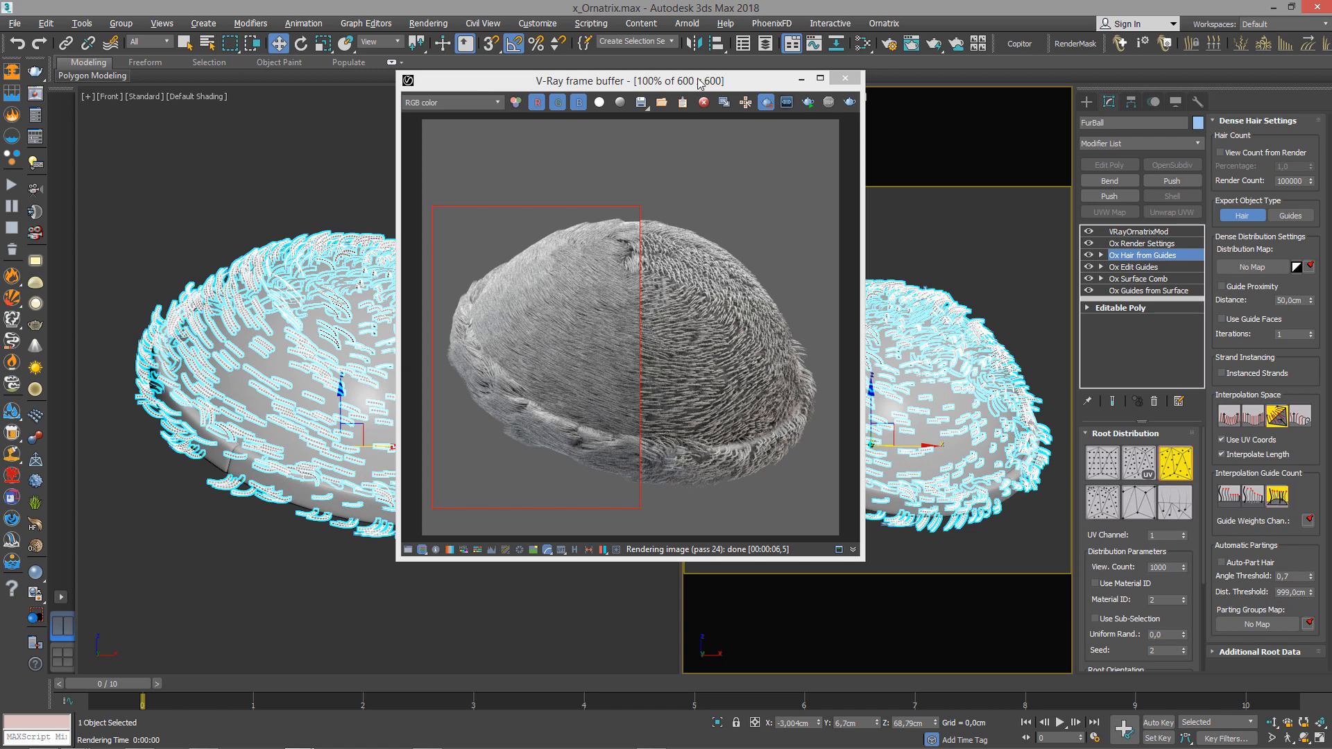
pyautogui.moveTo(700, 81); pyautogui.dragTo(371, 82)
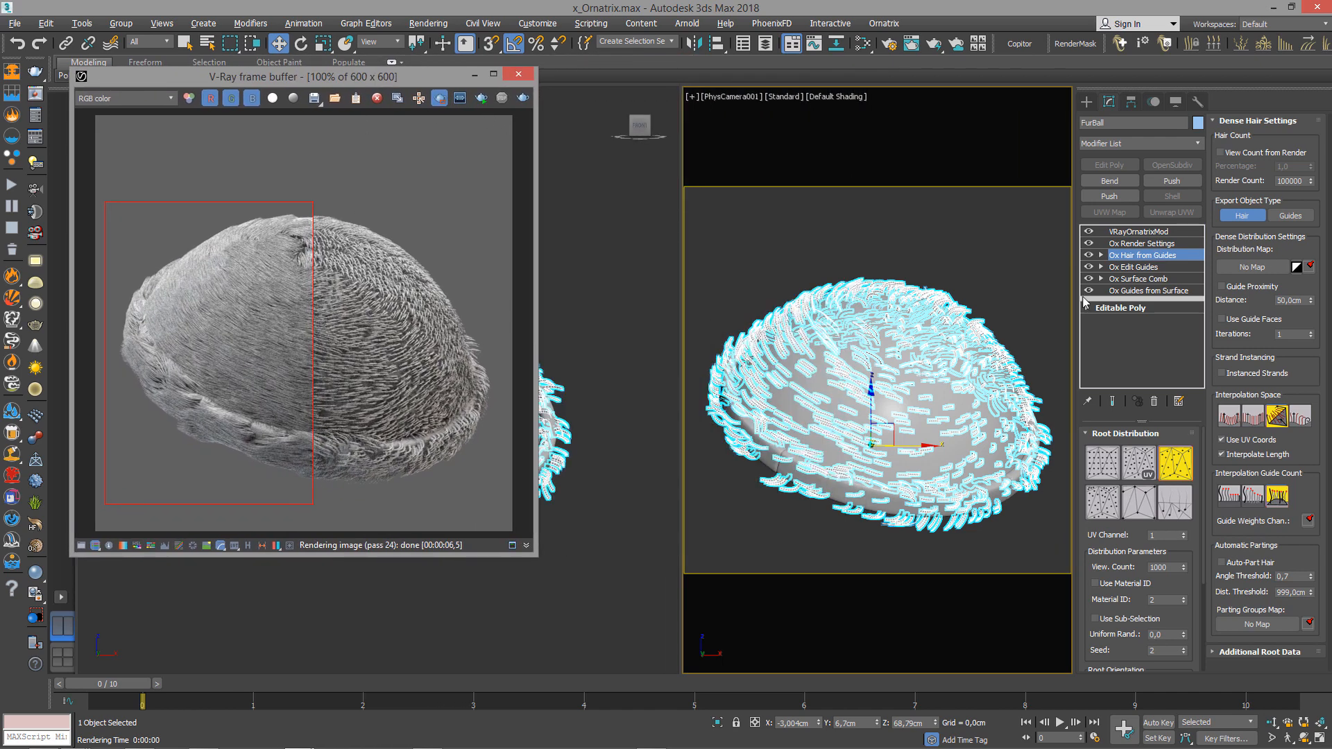
# Review the fur's Ox Render Settings and Ox Hair from Guides parameters alongside the rendered image.
pyautogui.click(1141, 243)
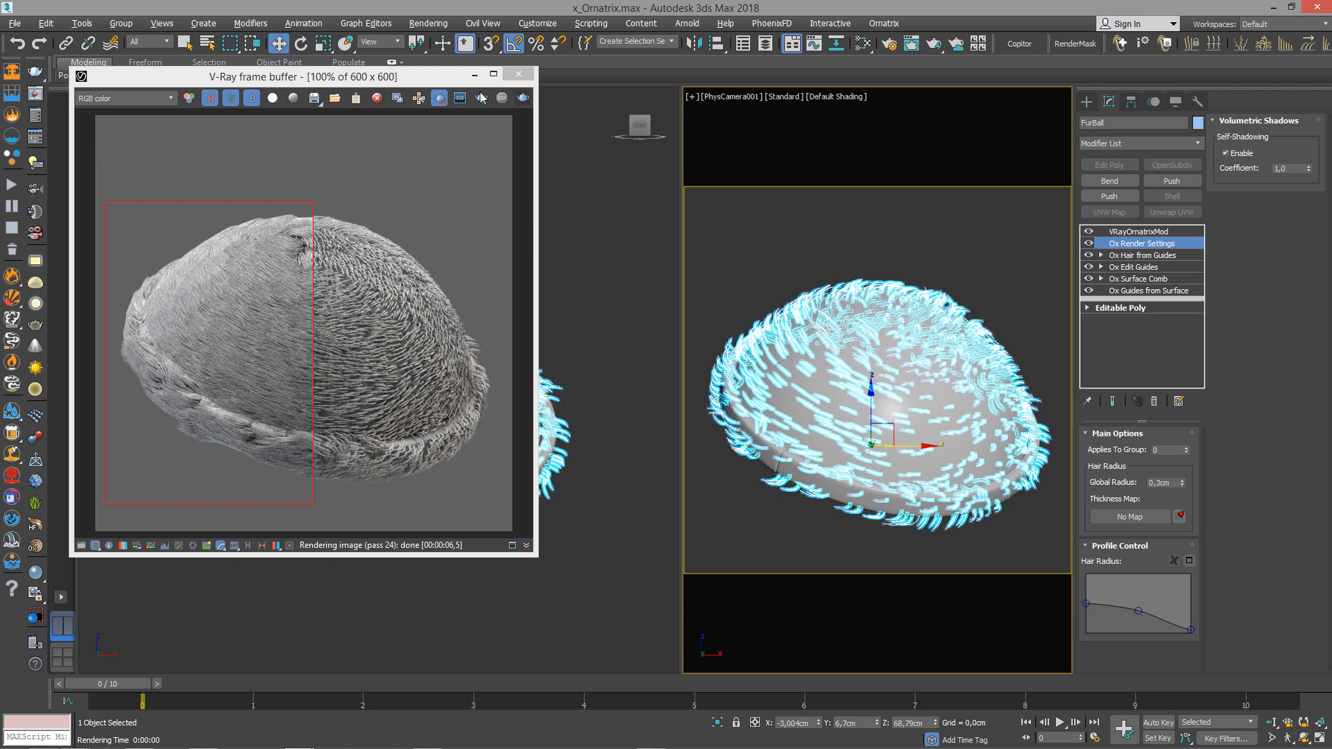
pyautogui.moveTo(380, 75); pyautogui.dragTo(397, 106)
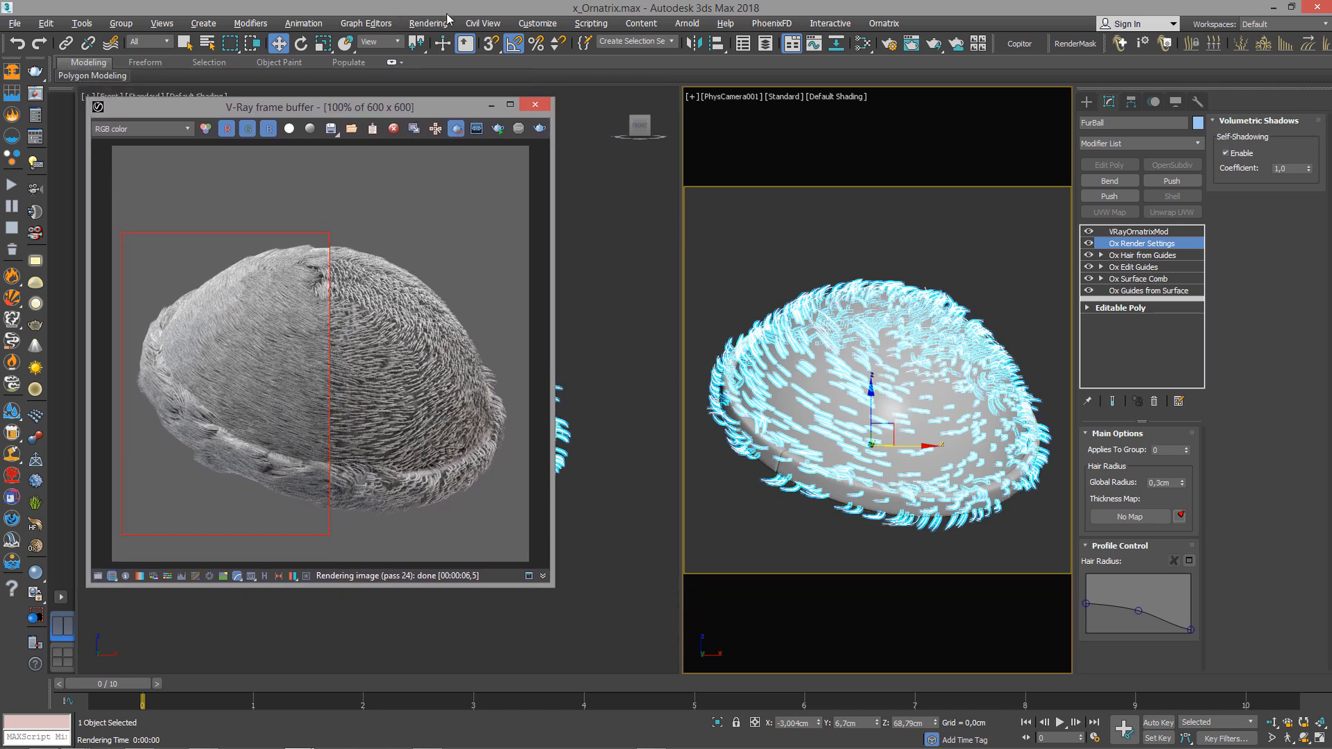
pyautogui.rightClick(813, 193)
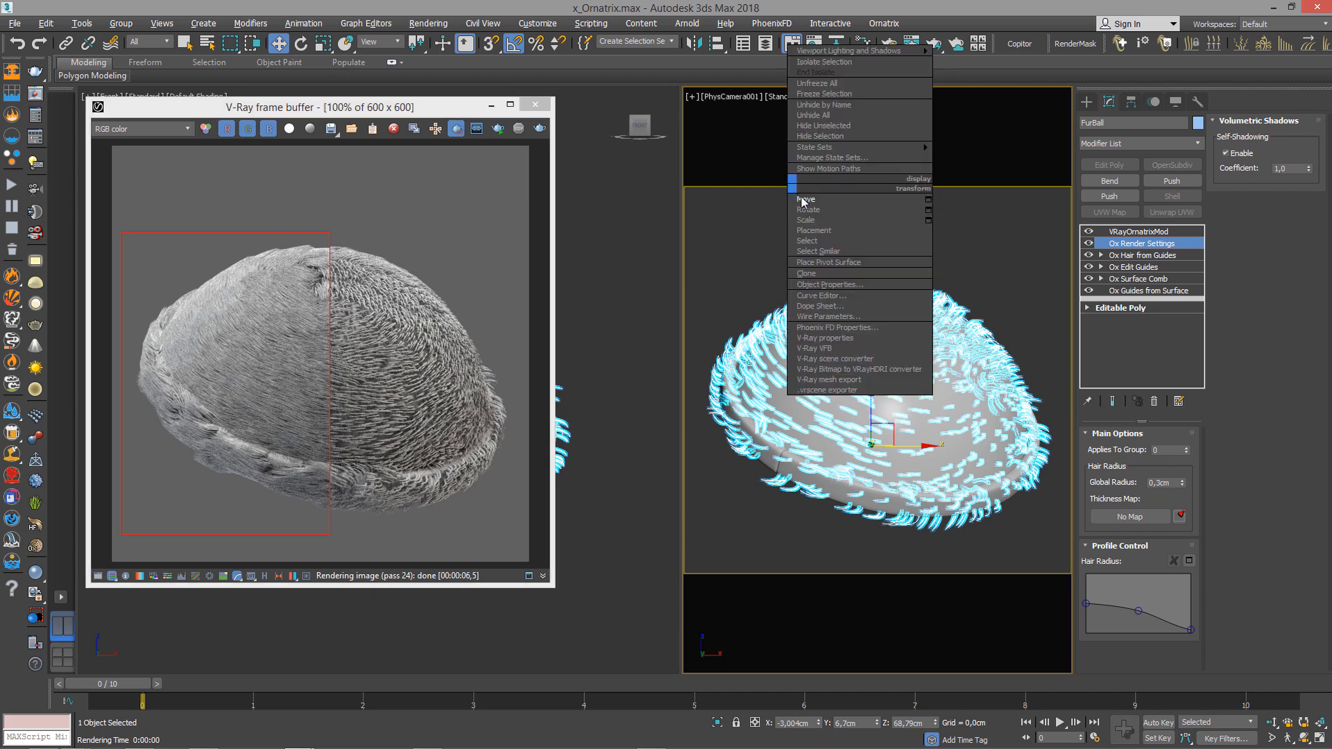
pyautogui.moveTo(371, 109); pyautogui.dragTo(494, 155)
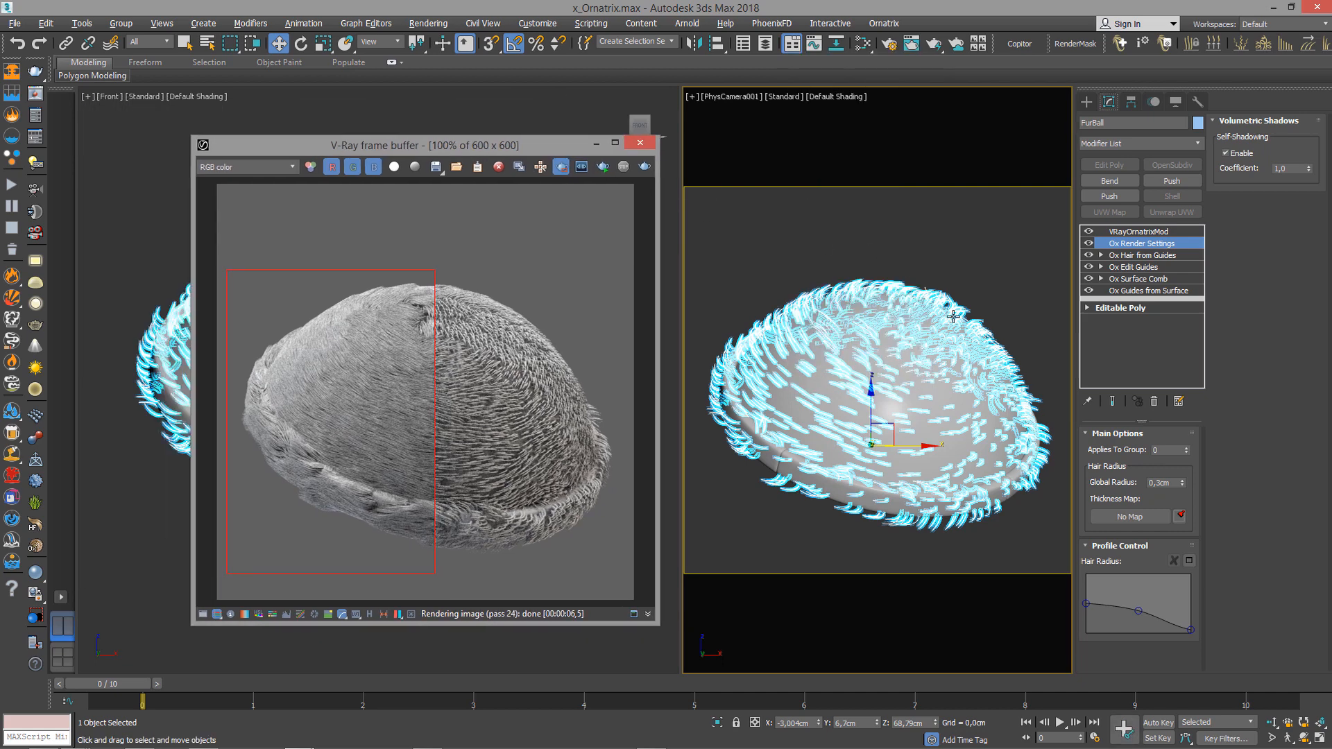
pyautogui.click(1151, 256)
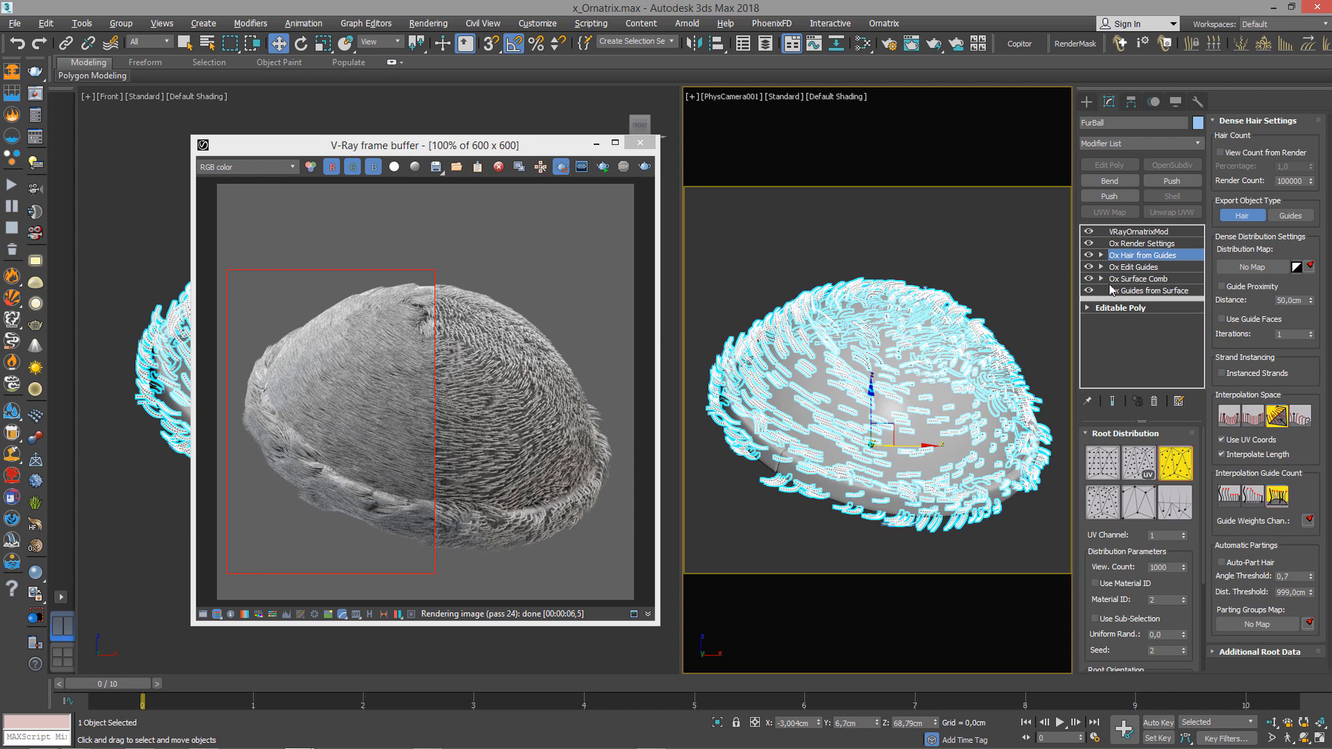
# Minimize the V-Ray frame buffer, maximize the Front viewport and go to the Ox Guides from Surface modifier.
pyautogui.click(597, 144)
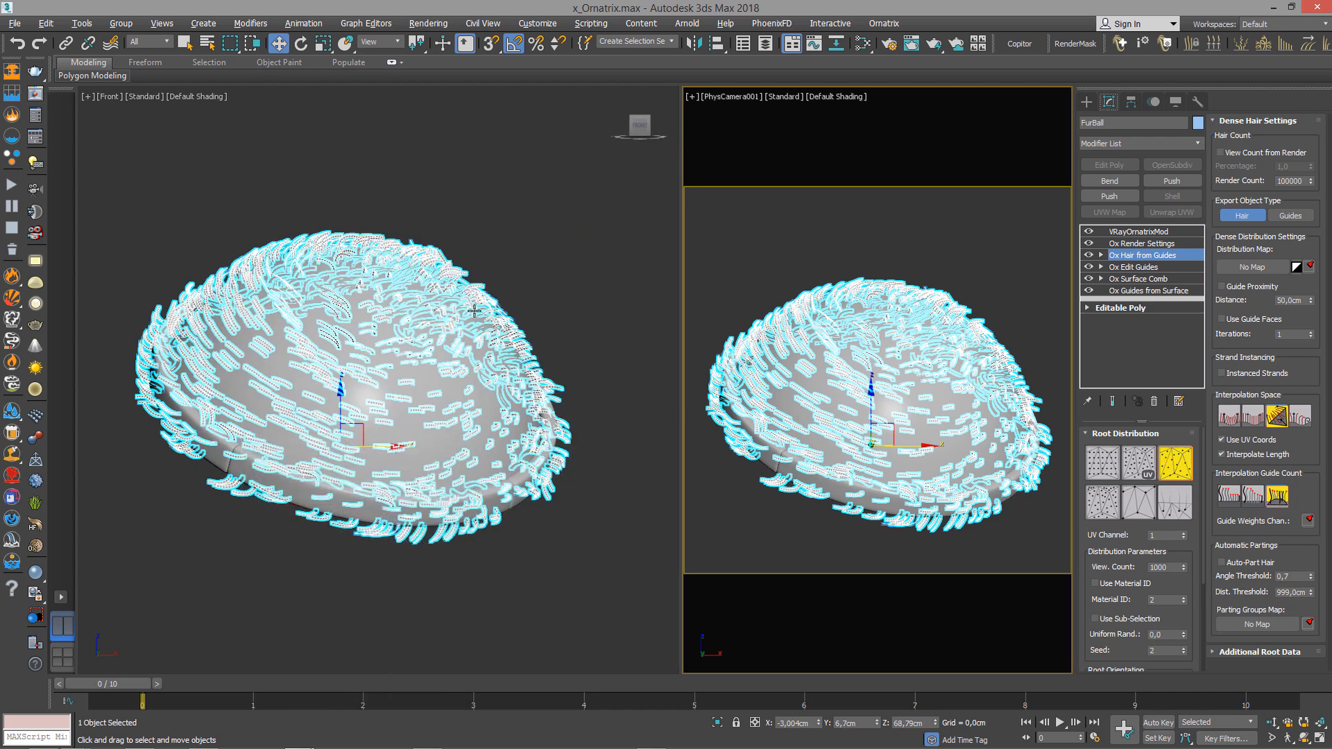
pyautogui.hotkey('alt', 'w')
pyautogui.moveTo(732, 333); pyautogui.dragTo(748, 331, button='middle')
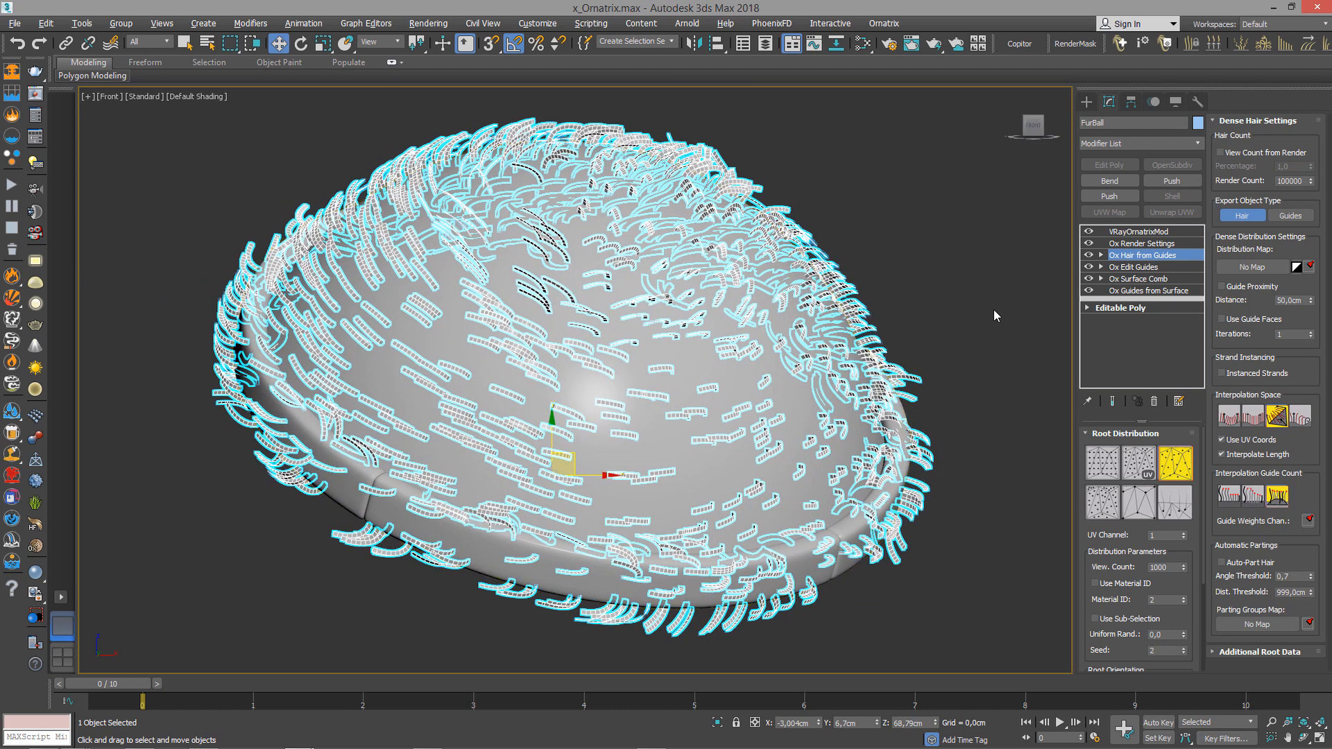
pyautogui.click(1143, 292)
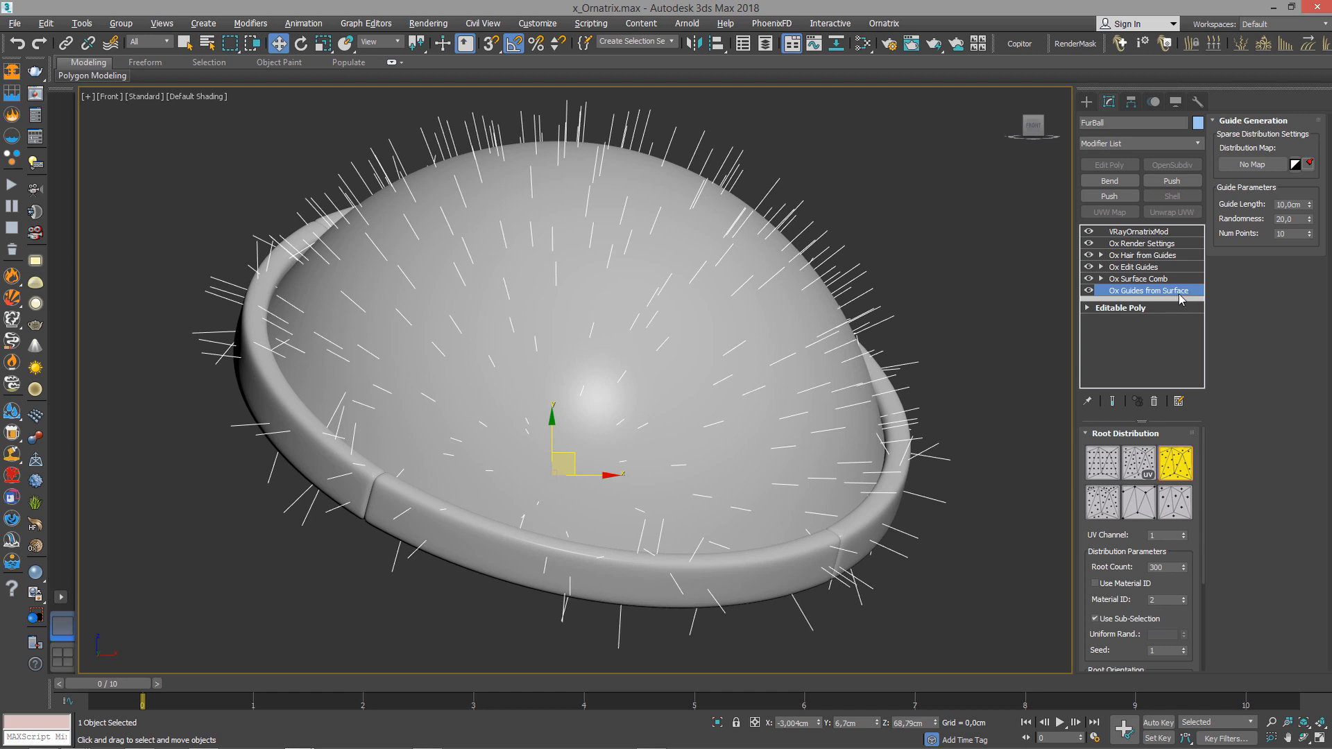
pyautogui.moveTo(885, 396); pyautogui.dragTo(909, 345, button='middle')
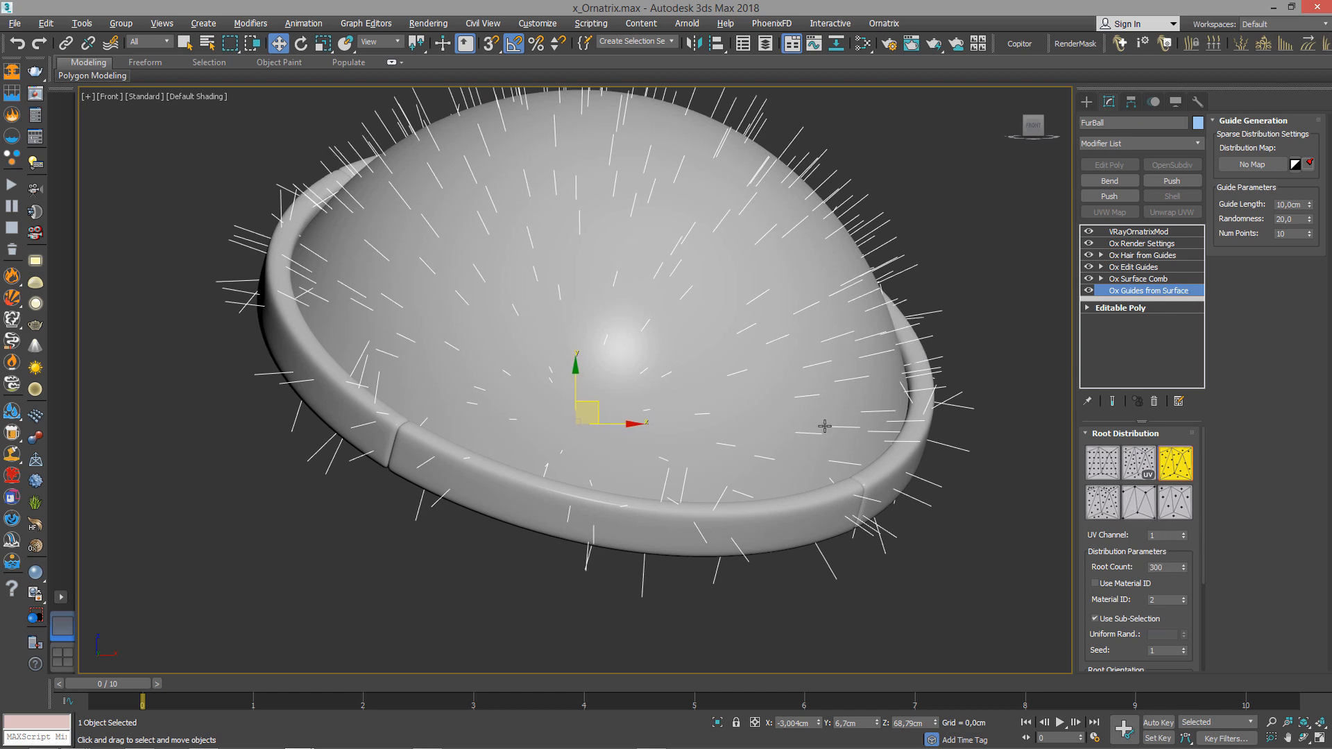
pyautogui.scroll(-4, 902, 368)
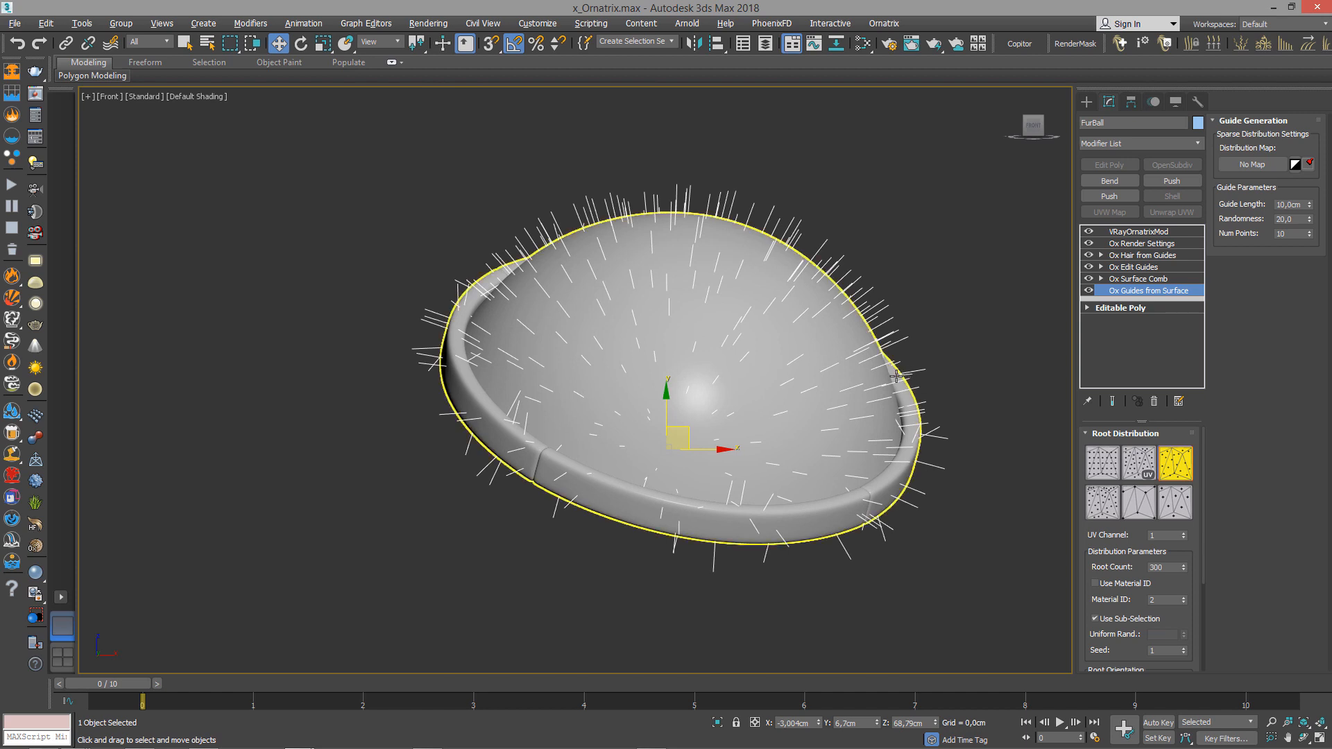
pyautogui.rightClick(931, 344)
pyautogui.click(958, 361)
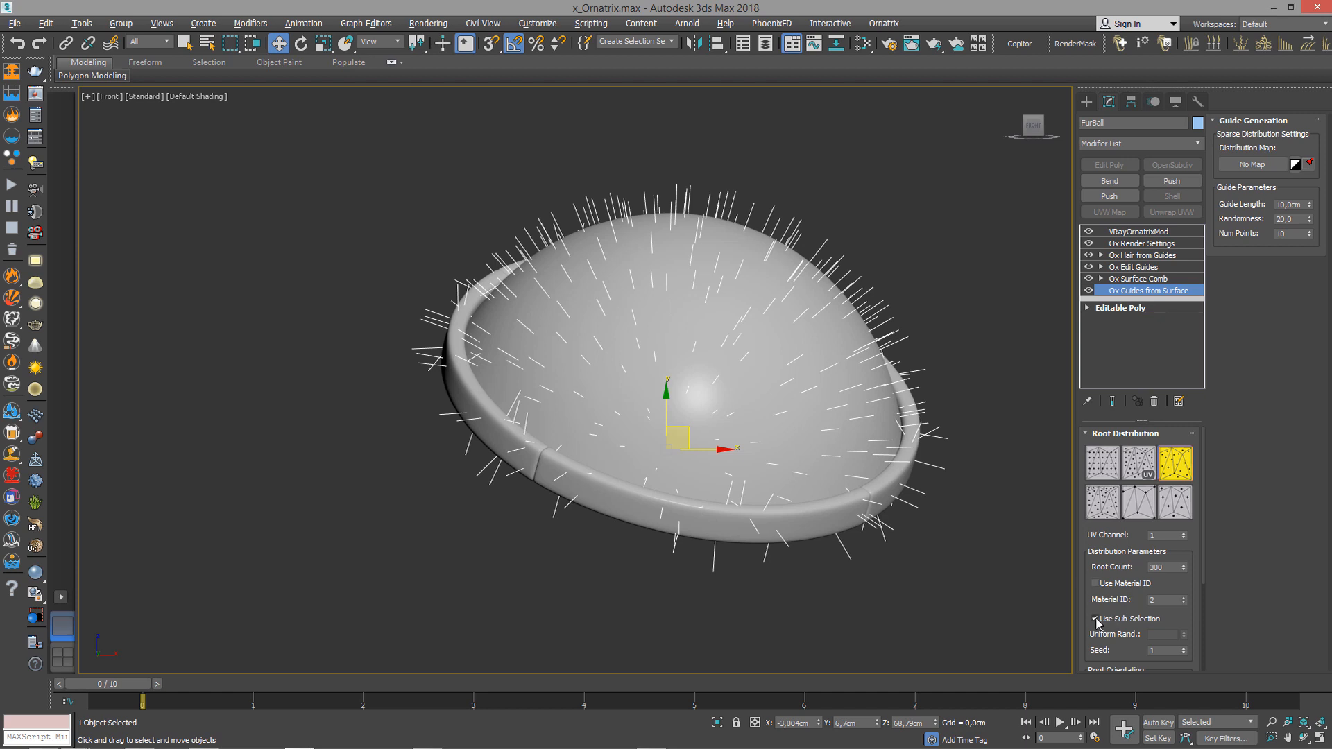
# At the Editable Poly level, select only the dome element, without the rim, and leave element mode.
pyautogui.click(1138, 308)
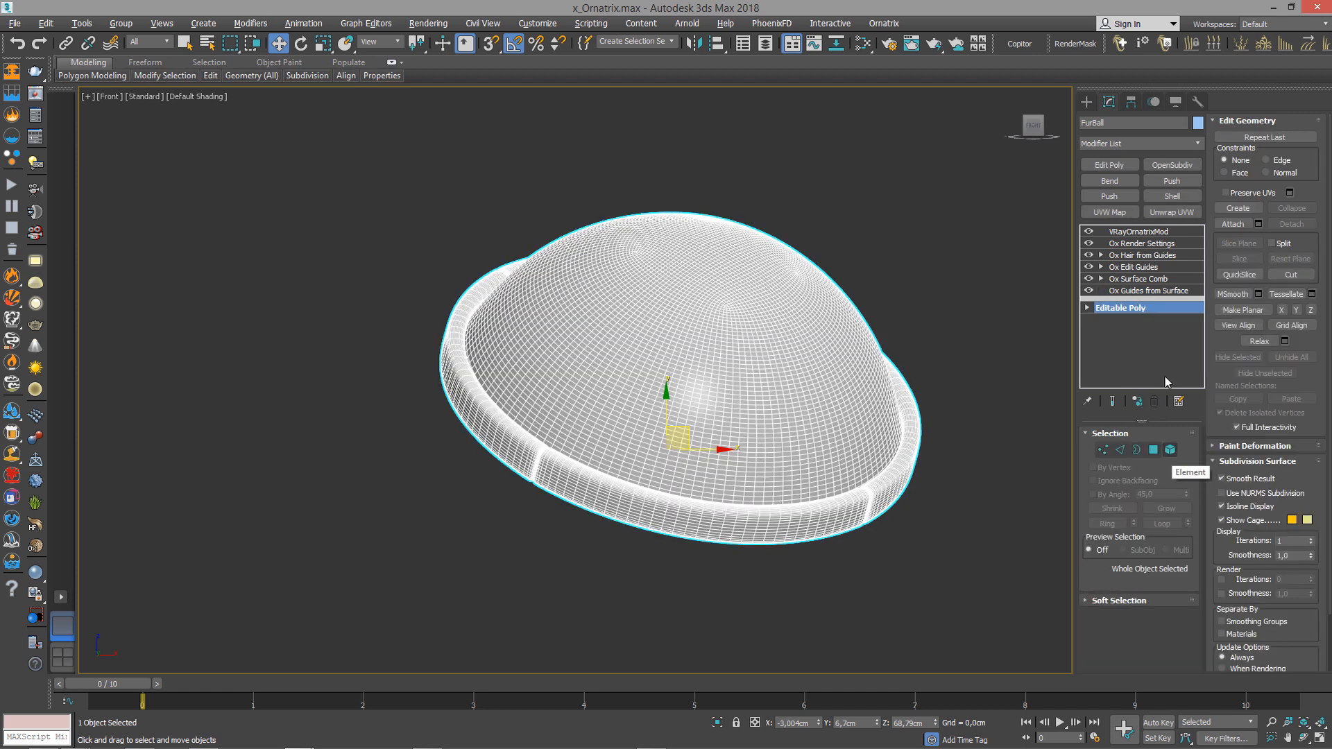
pyautogui.click(1170, 450)
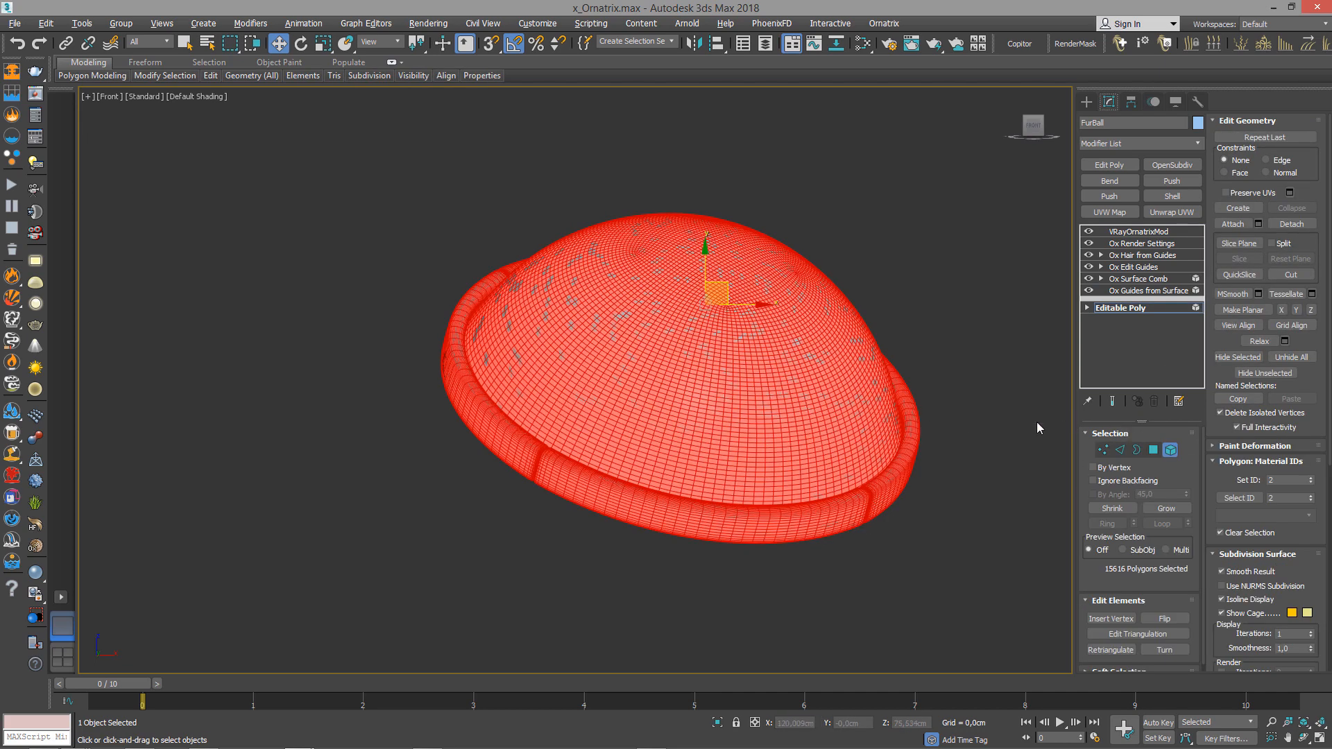
pyautogui.click(997, 422)
pyautogui.click(795, 382)
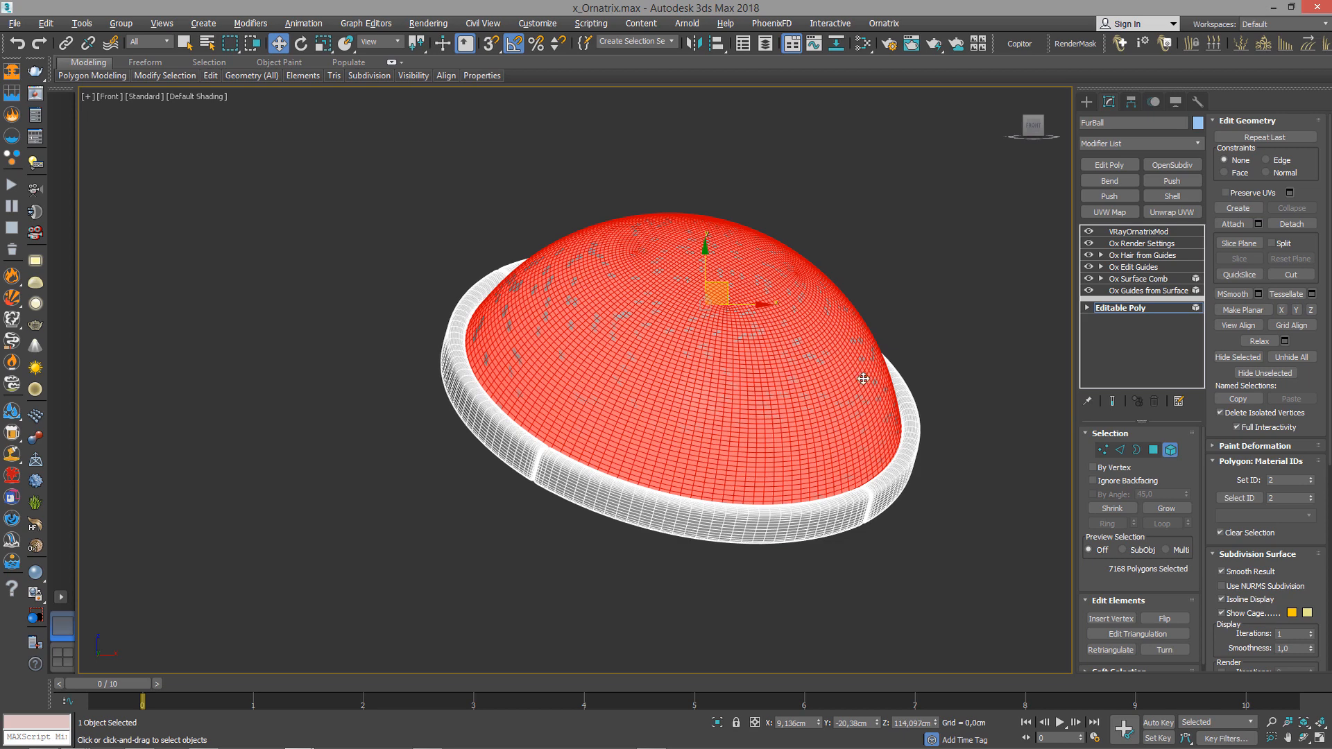
pyautogui.click(1170, 450)
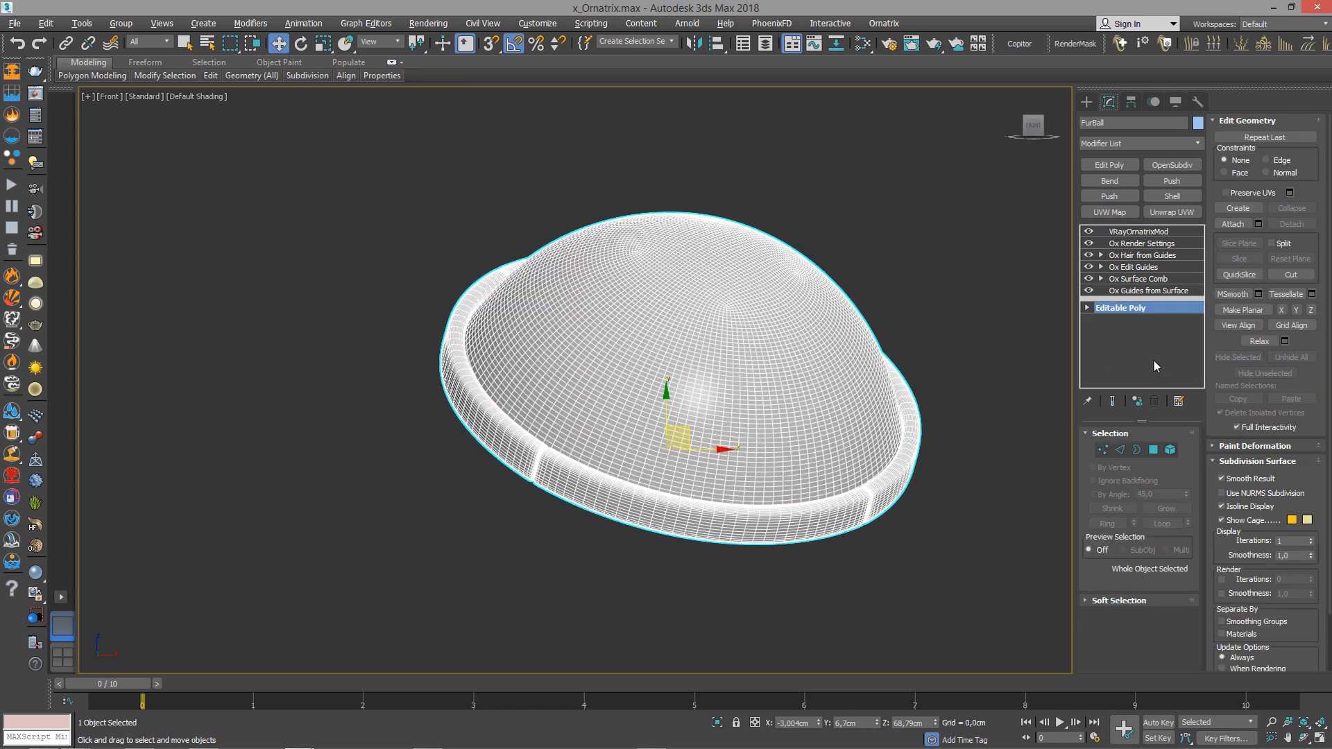
# In Ox Guides from Surface, switch Use Sub-Selection off and on again to compare the guide distribution.
pyautogui.click(1142, 292)
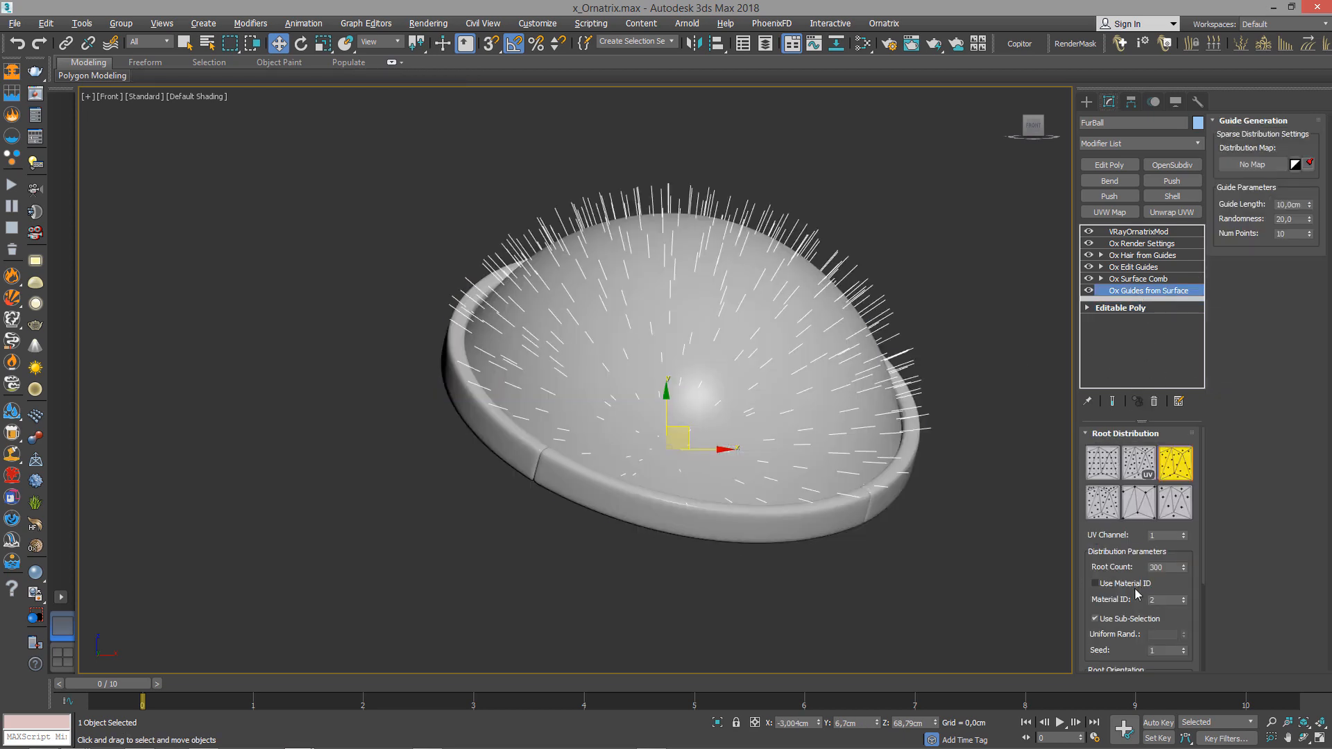
pyautogui.click(1109, 619)
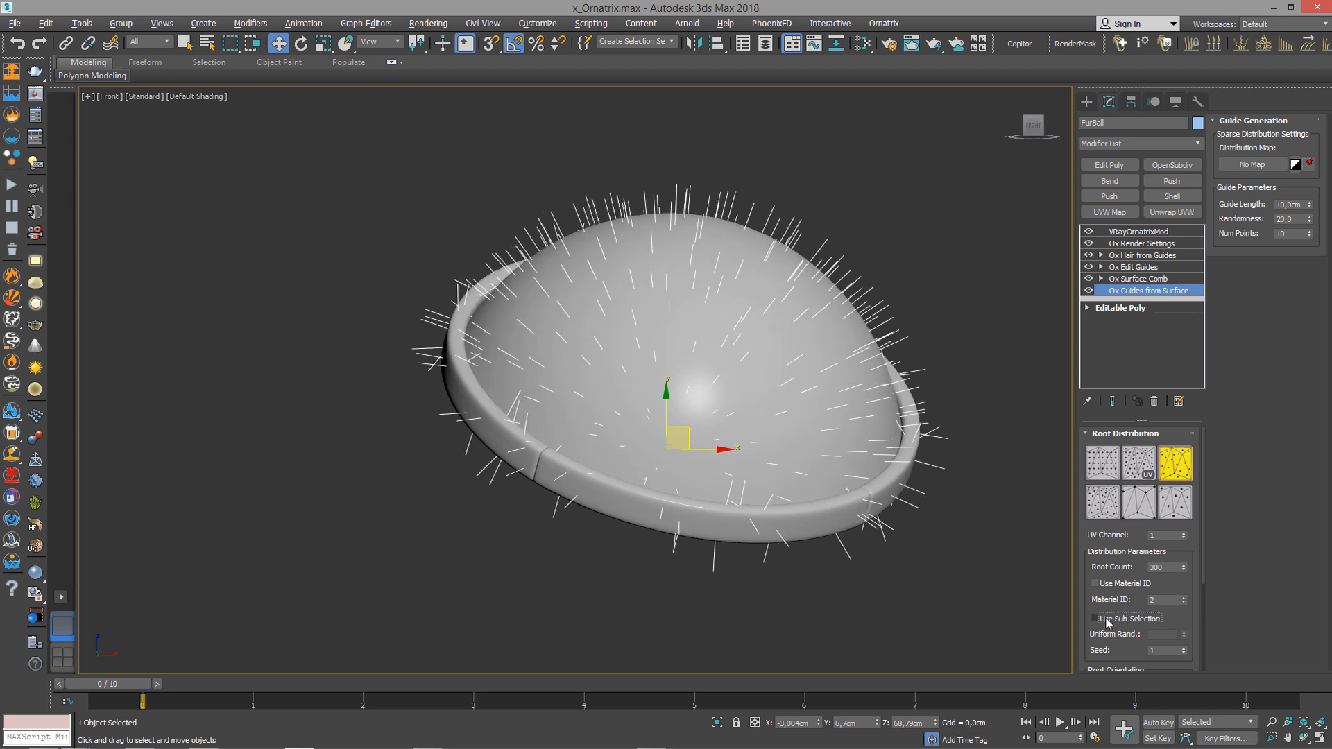
pyautogui.click(1096, 619)
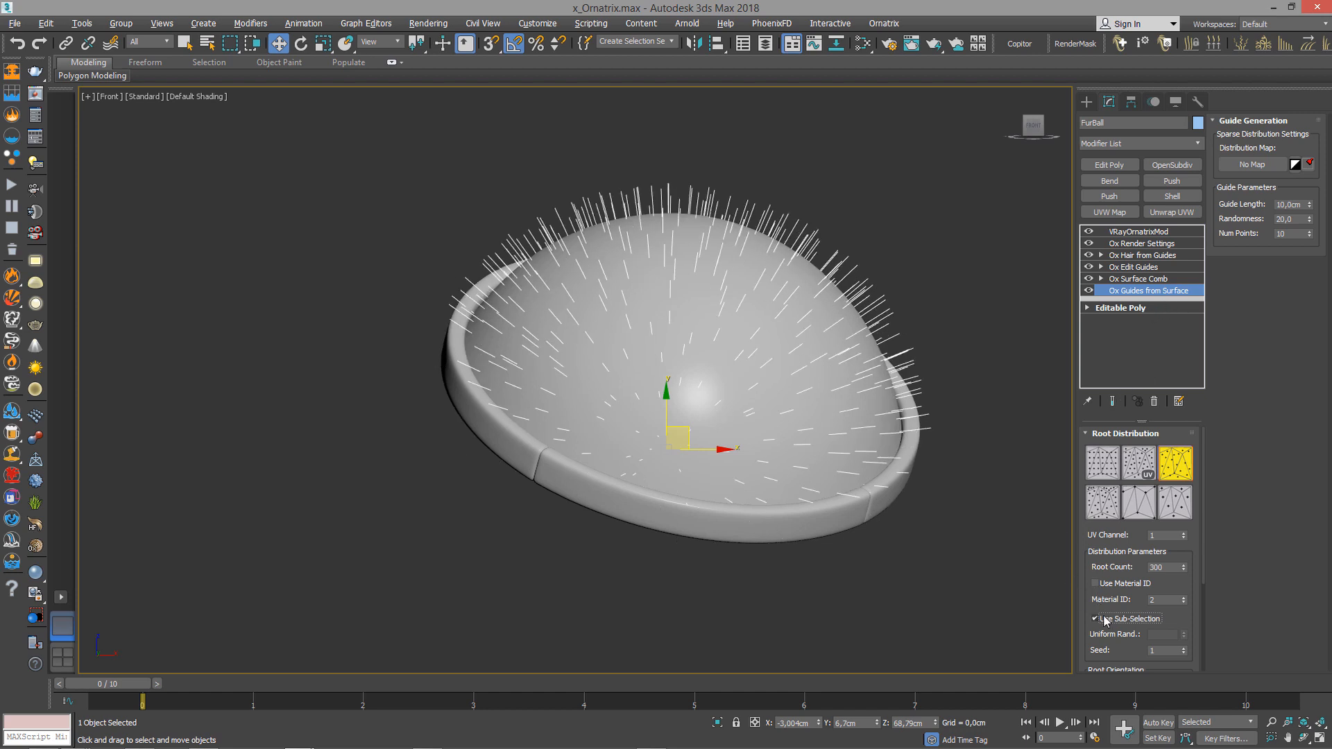
# Select a central strip of polygons across the dome and rim, and inspect the resulting Ox guides in Front view.
pyautogui.click(1129, 308)
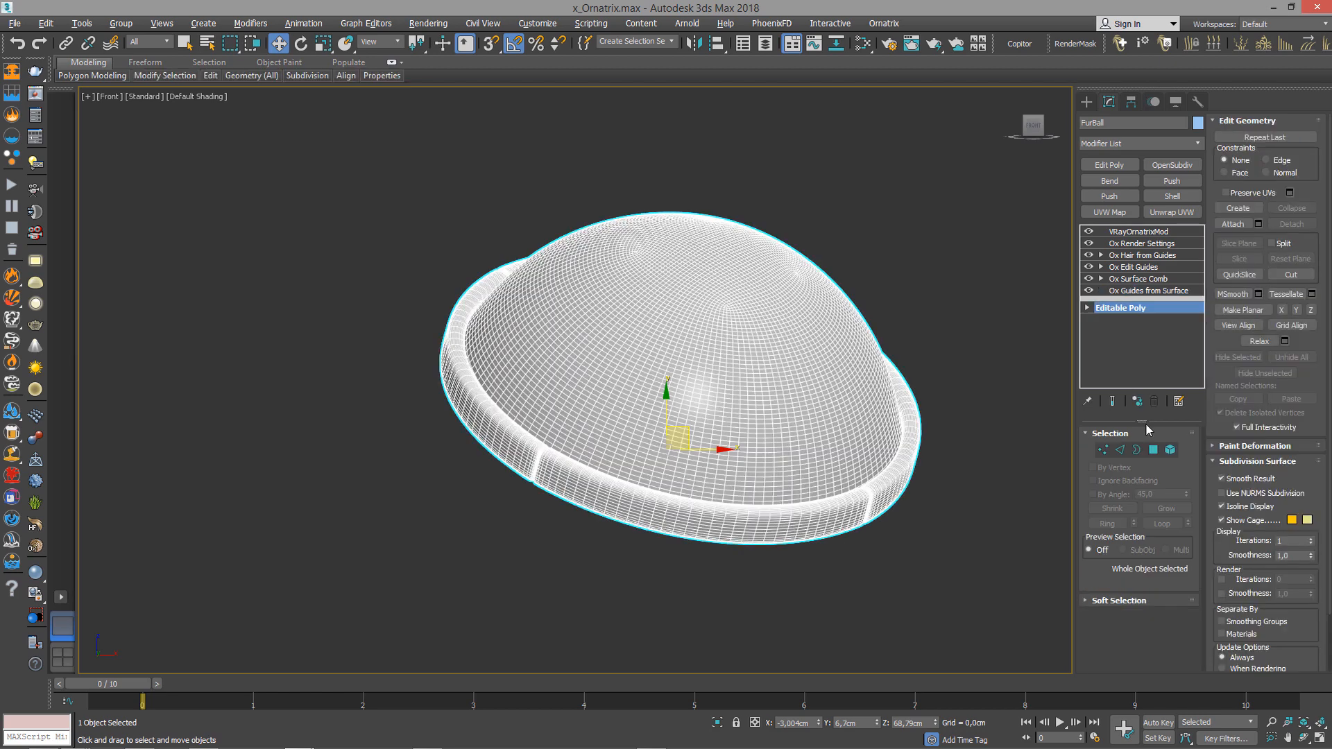
pyautogui.click(1153, 450)
pyautogui.keyDown('alt'); pyautogui.moveTo(1019, 431); pyautogui.dragTo(784, 573, button='middle'); pyautogui.keyUp('alt')
pyautogui.moveTo(714, 148); pyautogui.dragTo(714, 147)
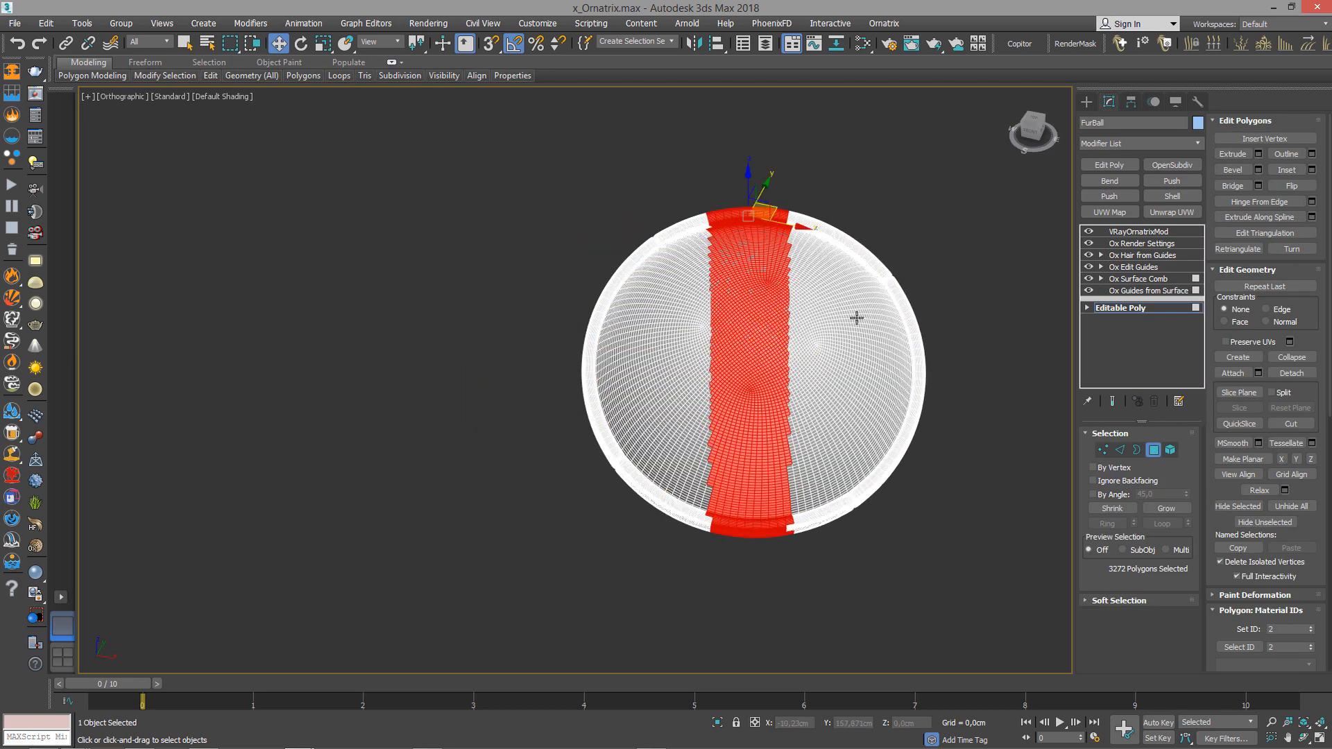
pyautogui.click(1148, 291)
pyautogui.keyDown('alt'); pyautogui.moveTo(828, 431); pyautogui.dragTo(854, 338, button='middle'); pyautogui.keyUp('alt')
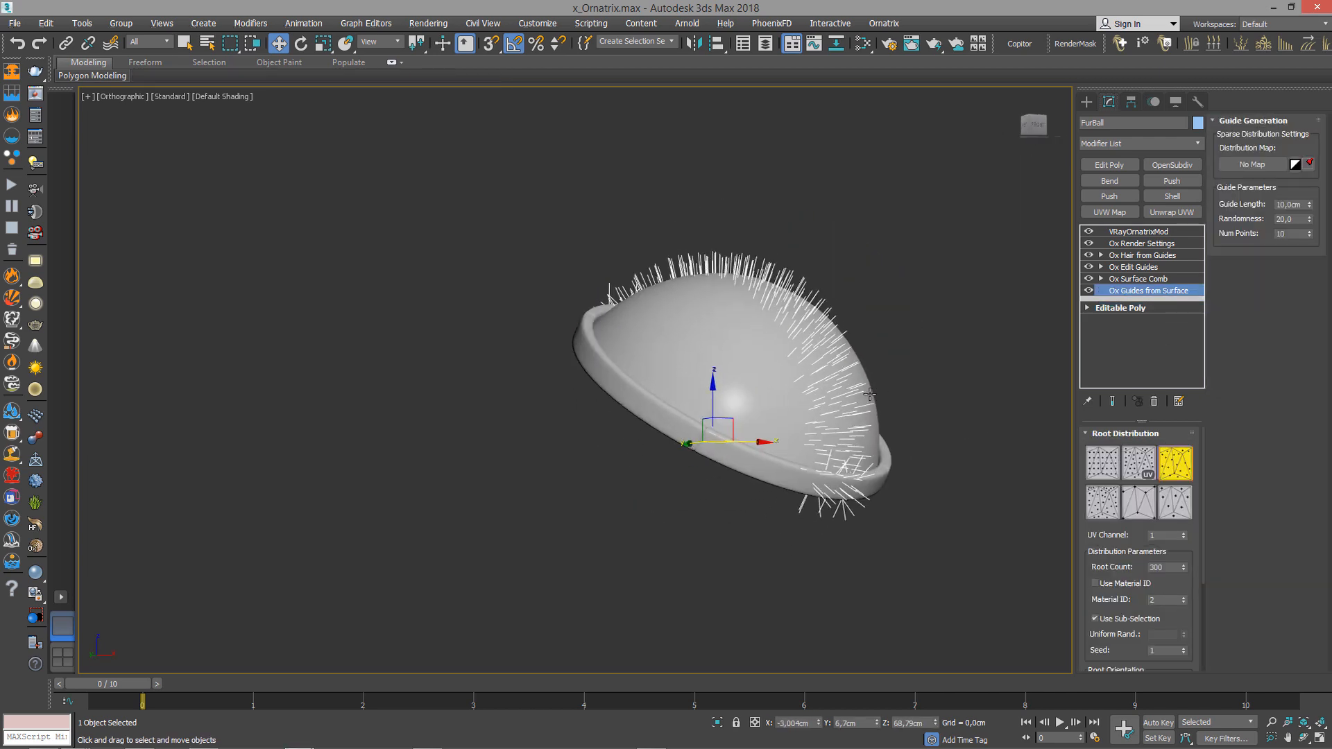
pyautogui.press('f')
pyautogui.press('z')
pyautogui.scroll(-3, 738, 409)
pyautogui.moveTo(738, 418); pyautogui.dragTo(779, 378, button='middle')
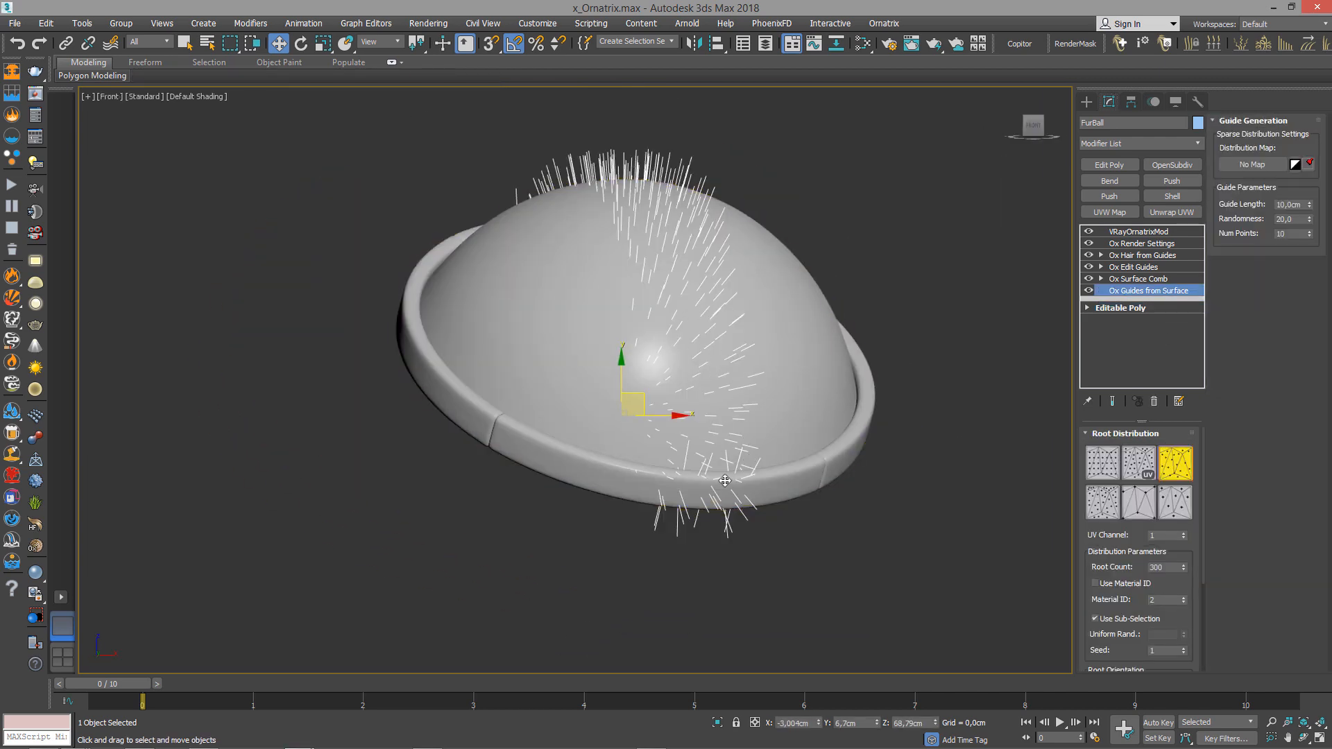
# In Ox Guides from Surface, turn off Use Sub-Selection, enable Use Material ID and set the Material ID to 3.
pyautogui.click(1108, 621)
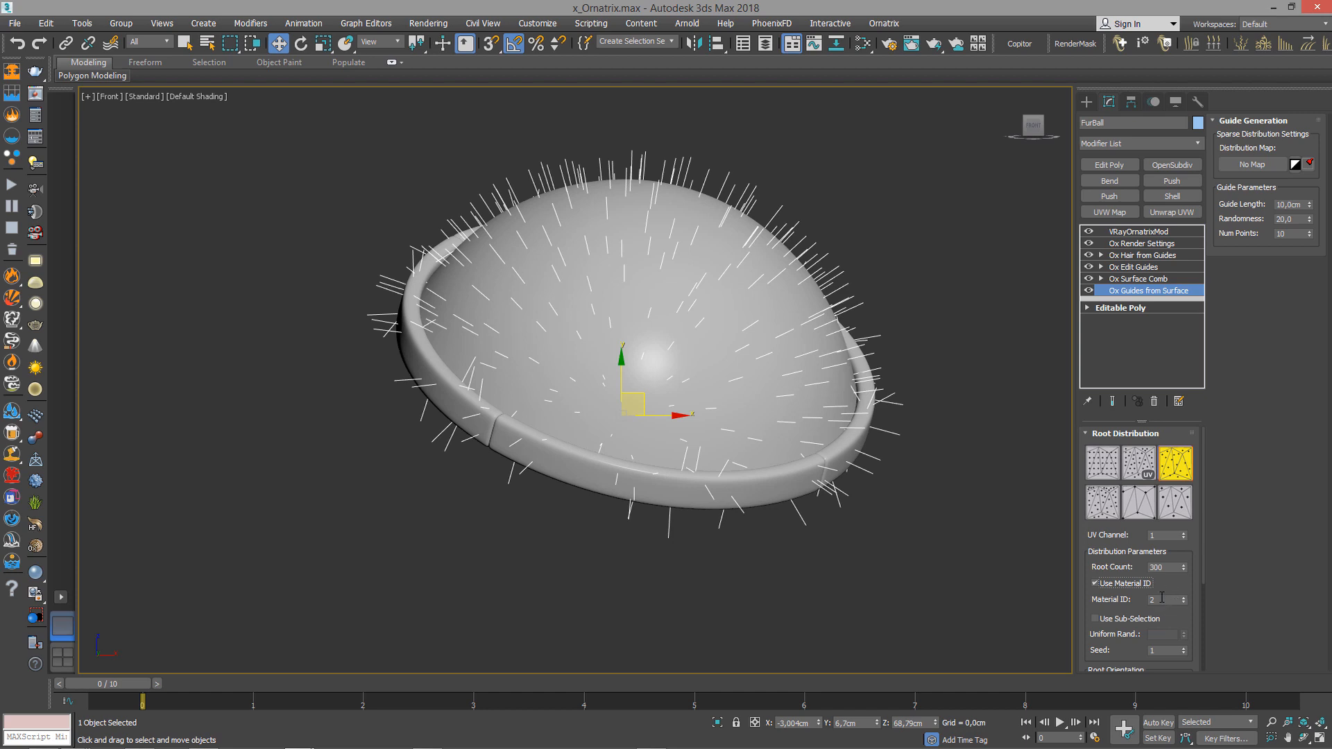
pyautogui.click(1183, 602)
pyautogui.click(1183, 597)
pyautogui.click(1184, 598)
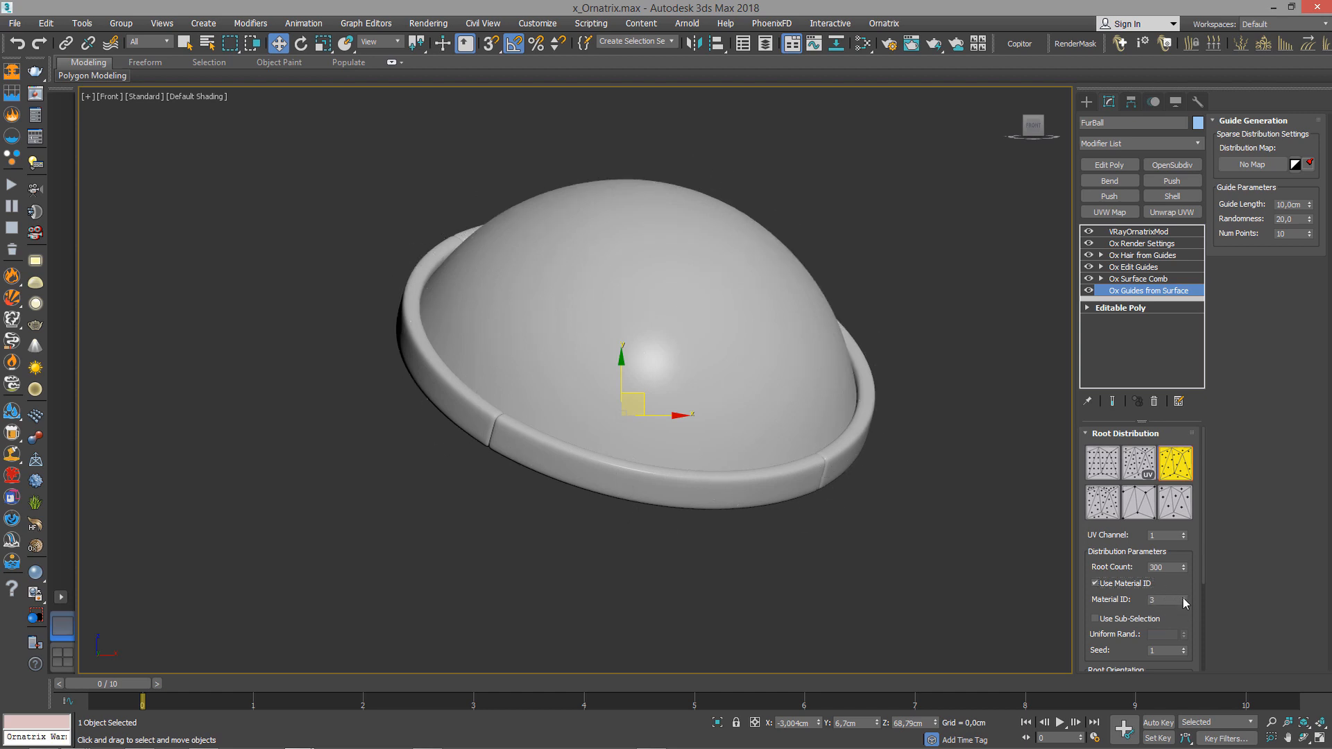
# Select three separate polygon patches on the Editable Poly dome and rim, and assign them material ID 4.
pyautogui.click(1132, 308)
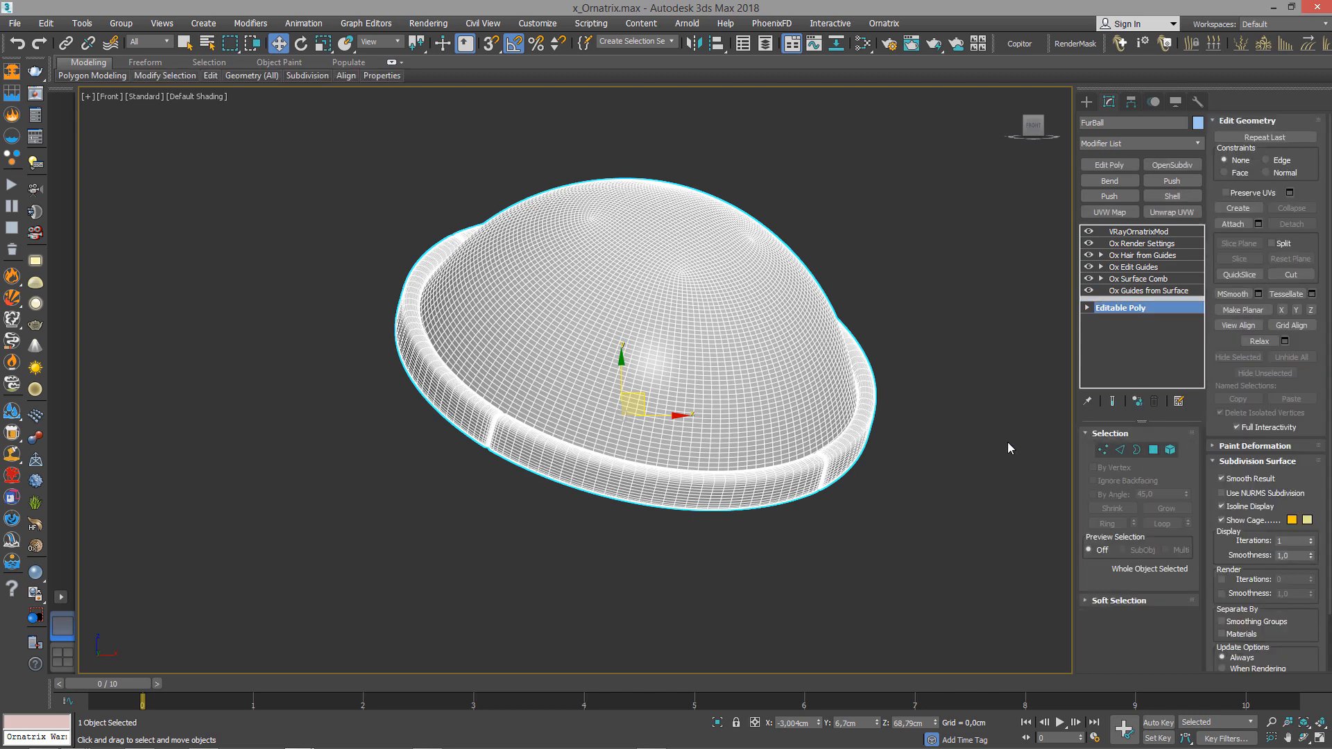
pyautogui.click(1153, 450)
pyautogui.click(756, 381)
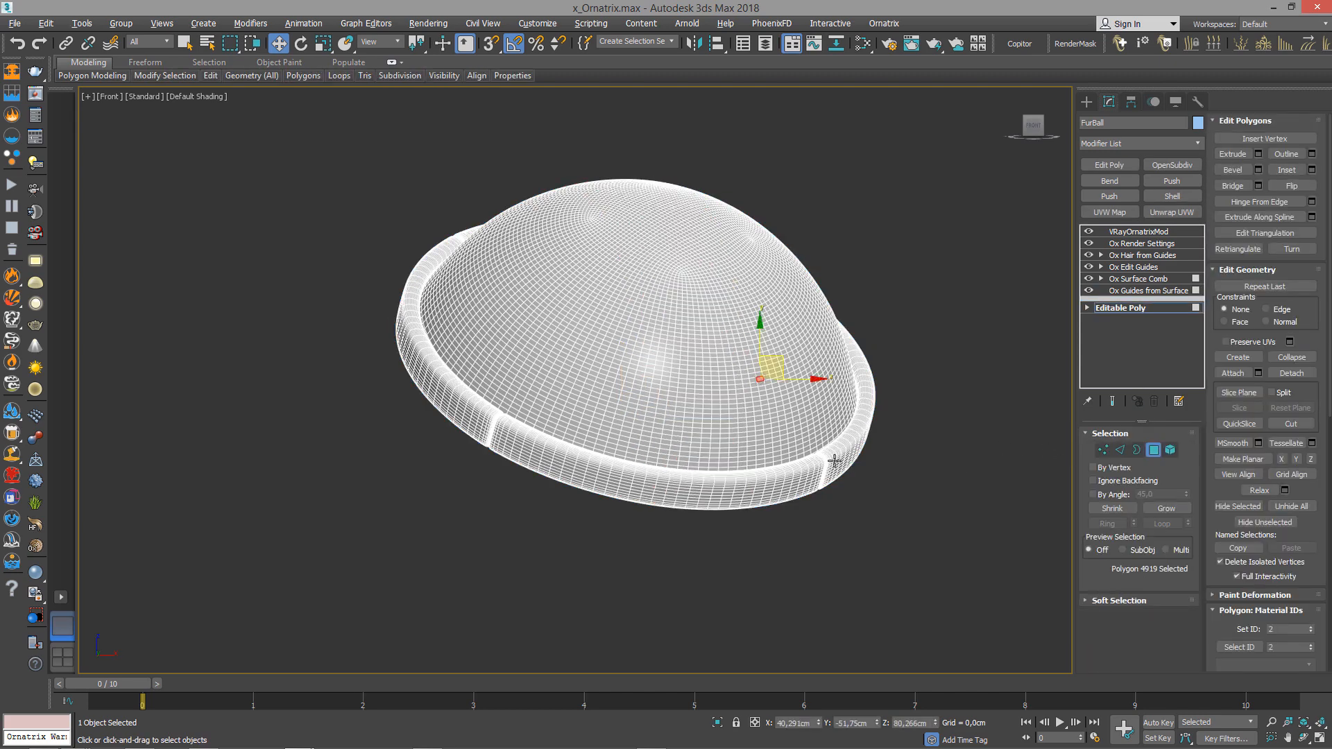
pyautogui.keyDown('alt'); pyautogui.moveTo(834, 461); pyautogui.dragTo(785, 534, button='middle'); pyautogui.keyUp('alt')
pyautogui.moveTo(784, 534); pyautogui.dragTo(671, 389)
pyautogui.keyDown('alt'); pyautogui.moveTo(670, 389); pyautogui.dragTo(963, 435, button='middle'); pyautogui.keyUp('alt')
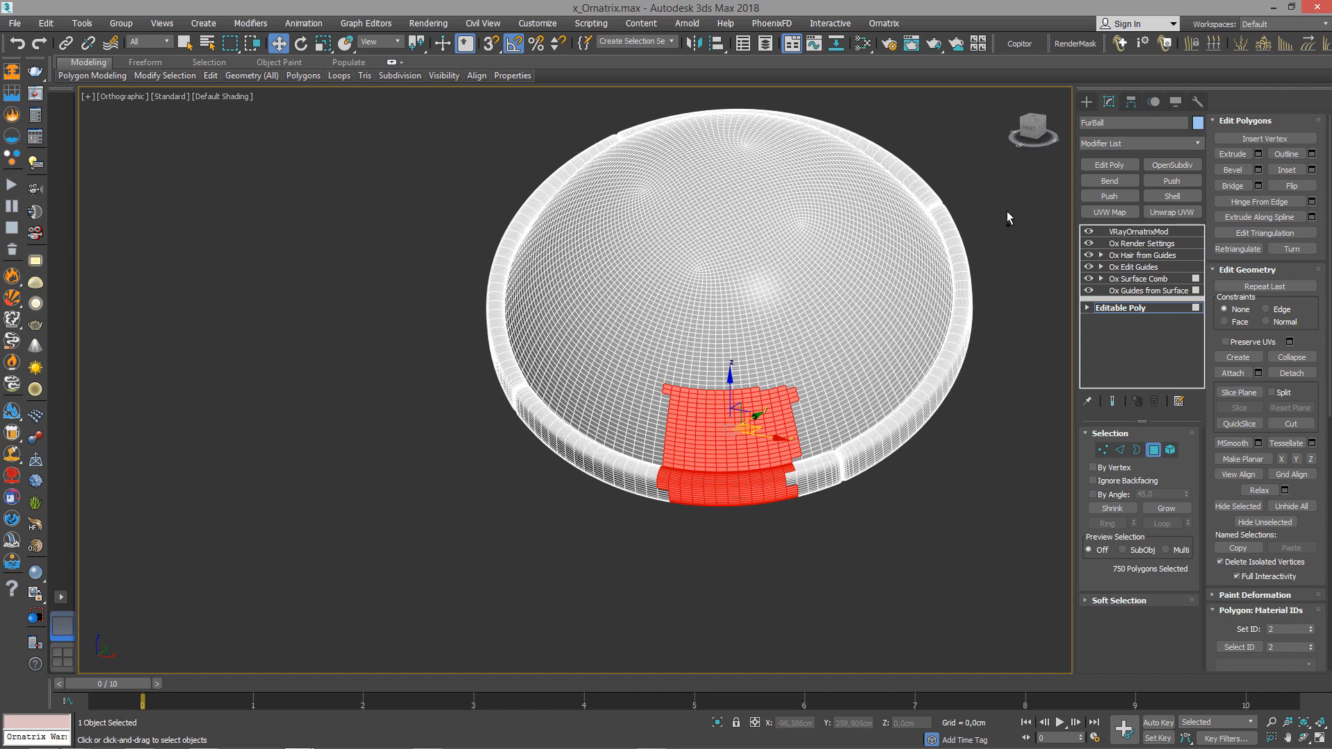
pyautogui.keyDown('ctrl'); pyautogui.moveTo(1007, 211); pyautogui.dragTo(855, 308); pyautogui.keyUp('ctrl')
pyautogui.keyDown('ctrl'); pyautogui.moveTo(396, 251); pyautogui.dragTo(651, 349); pyautogui.keyUp('ctrl')
pyautogui.keyDown('alt'); pyautogui.moveTo(752, 384); pyautogui.dragTo(868, 382, button='middle'); pyautogui.keyUp('alt')
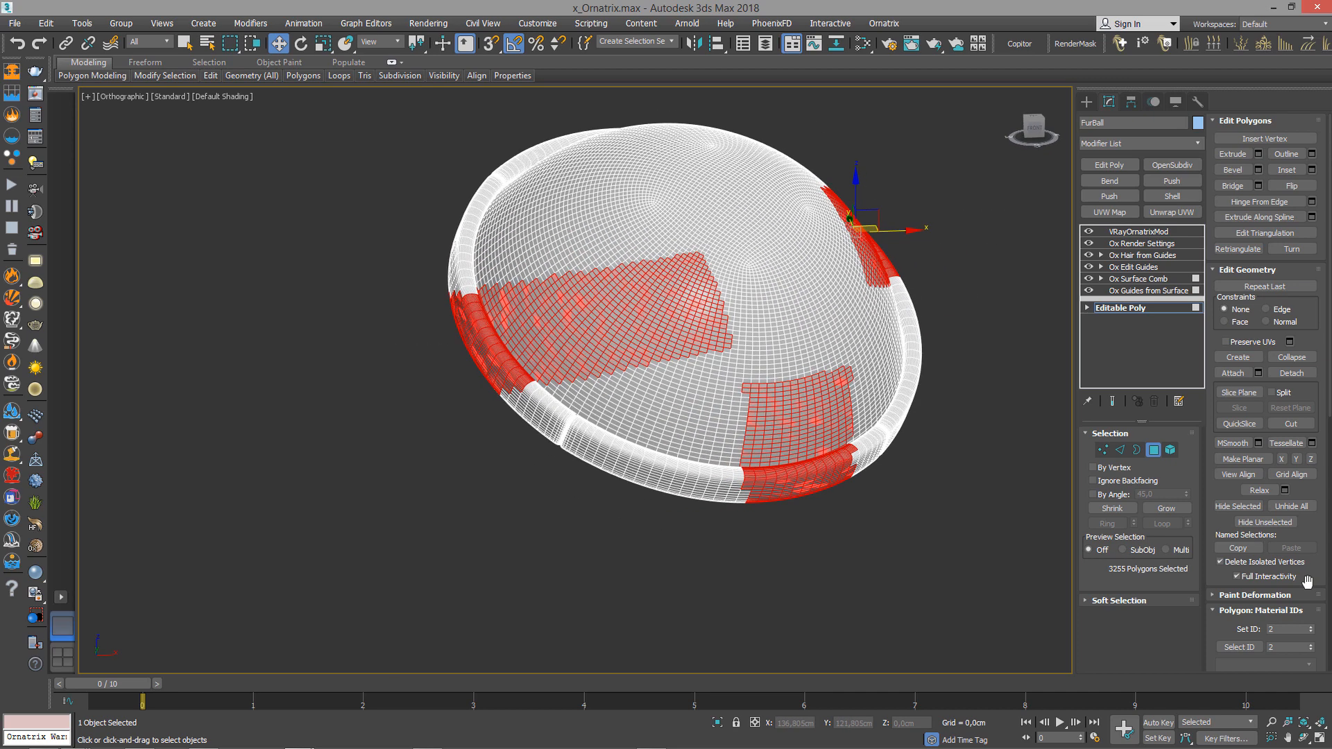
pyautogui.doubleClick(1310, 628)
# Return to Ox Guides from Surface, refresh the guides for material ID 4 by toggling Use Material ID, and show the Front view.
pyautogui.click(1153, 291)
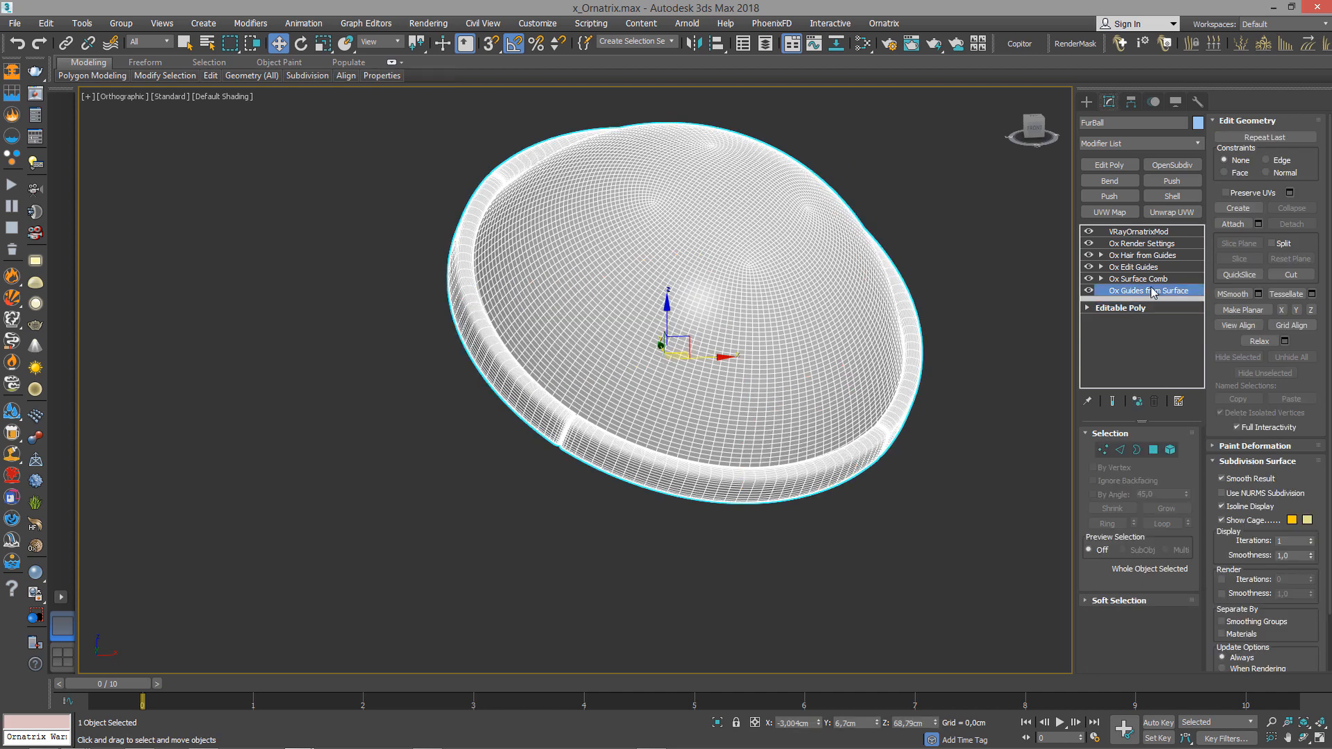
pyautogui.click(1127, 584)
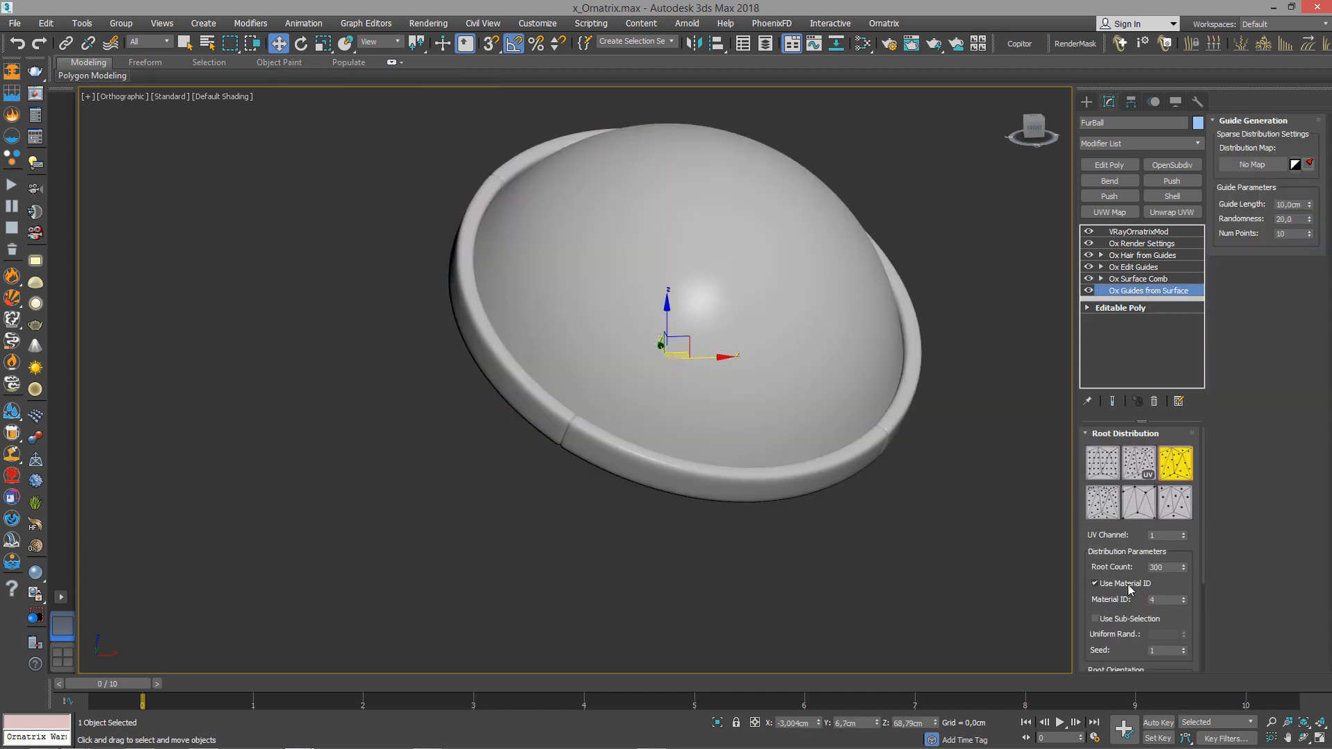
pyautogui.click(1126, 584)
pyautogui.press('f')
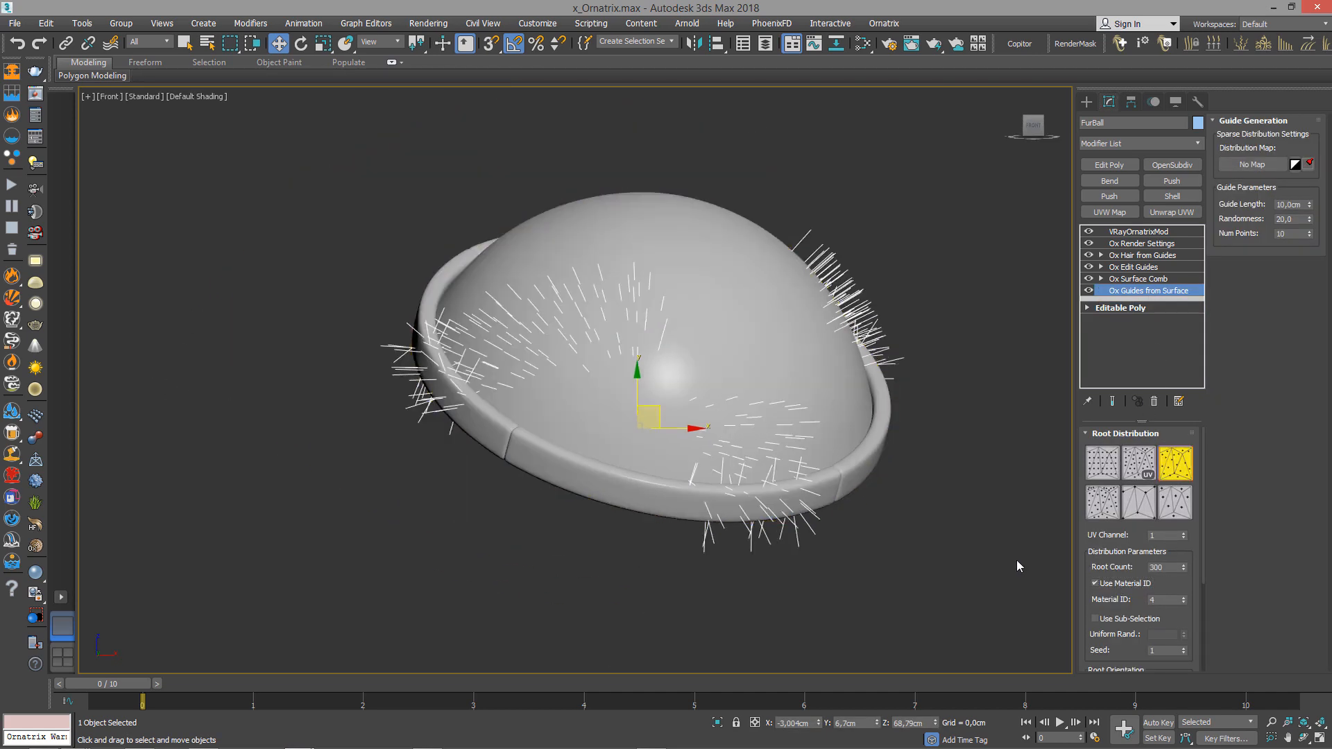
# Toggle Use Material ID in Ox Guides from Surface and leave it off so guides cover the whole dome.
pyautogui.click(1128, 584)
pyautogui.click(1128, 584)
pyautogui.click(1128, 584)
pyautogui.click(1128, 584)
pyautogui.click(1110, 585)
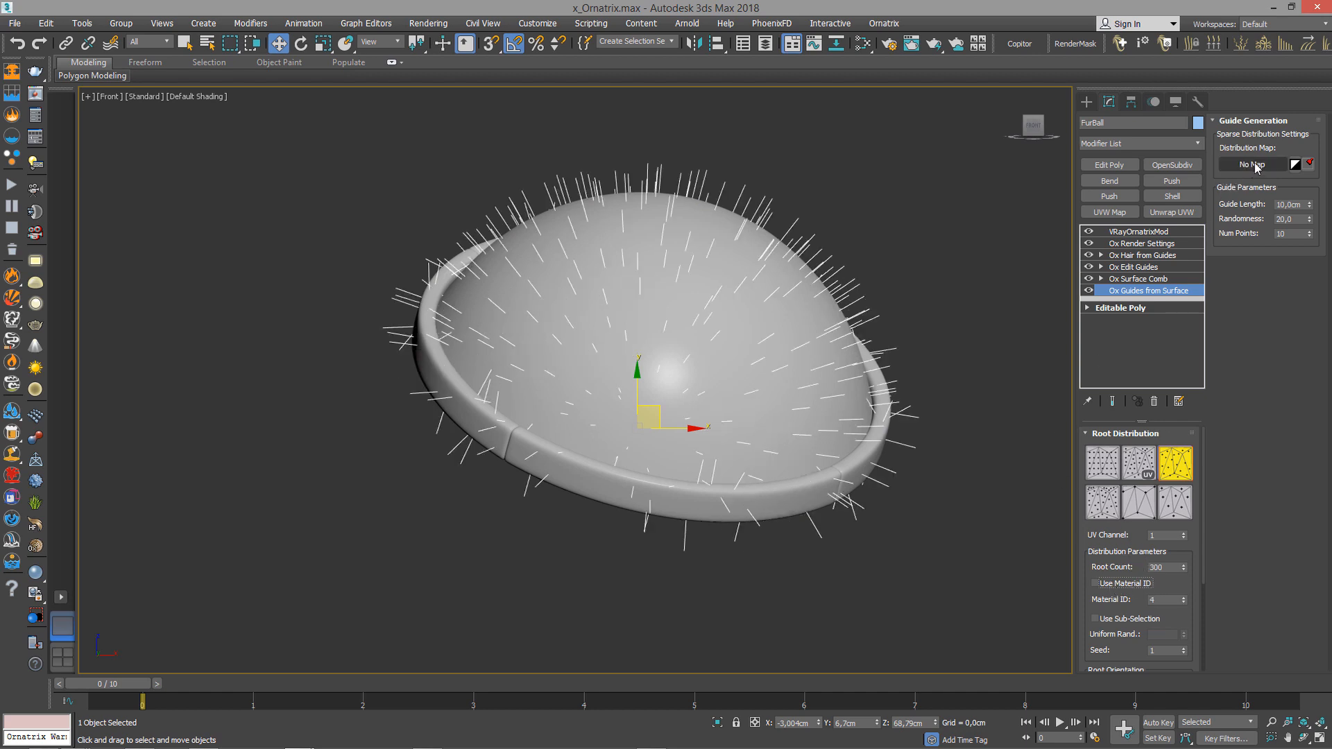
# Switch to Photoshop, add a white Solid Color fill layer above the black fill in the DISTRIBUTE group, and invert its mask to black.
pyautogui.hotkey('alt', 'Tab')
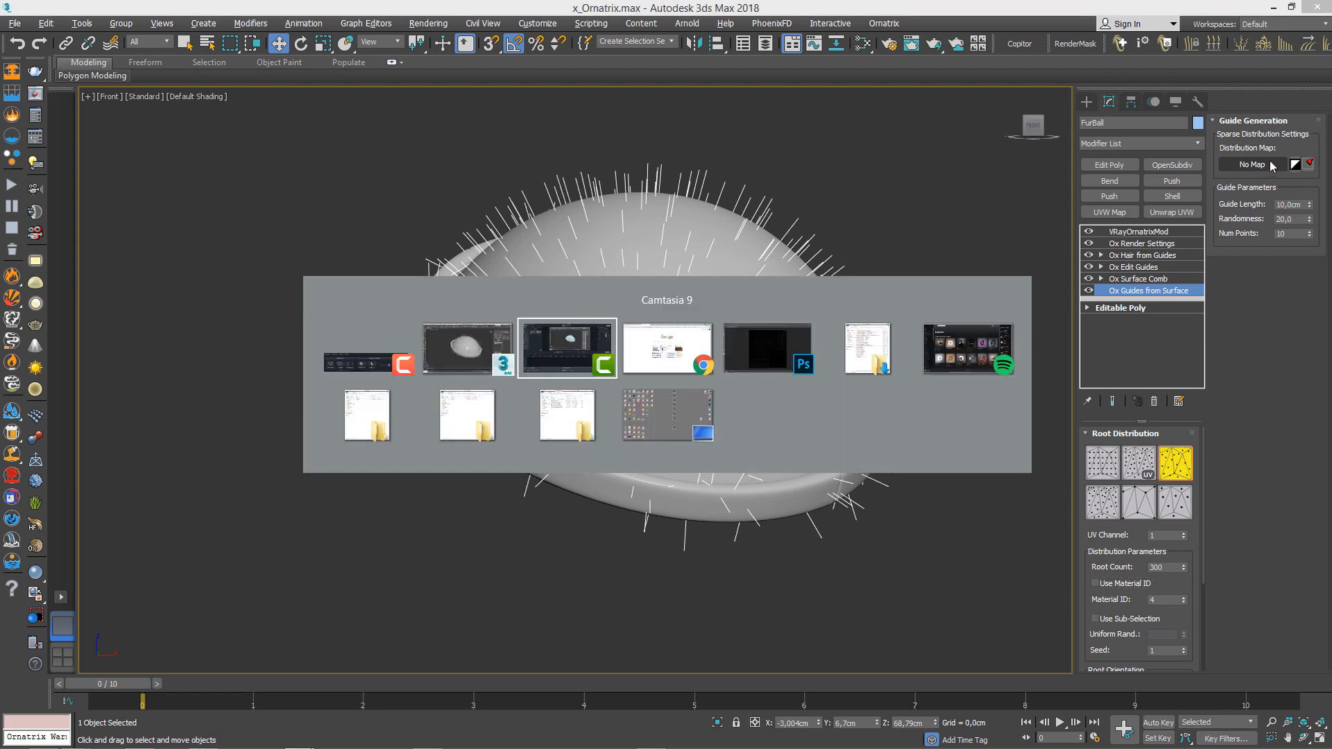
pyautogui.hotkey('alt', 'Tab')
pyautogui.hotkey('alt', 'Tab')
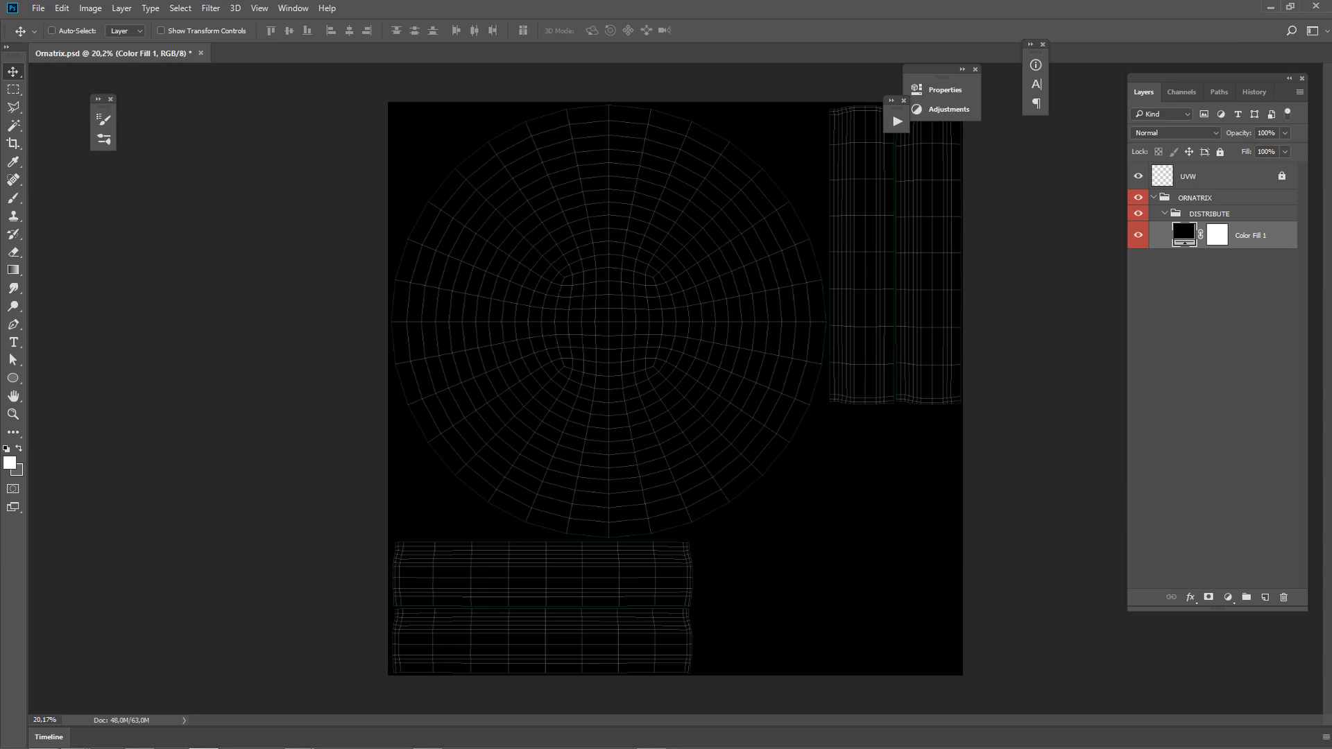
pyautogui.click(1228, 598)
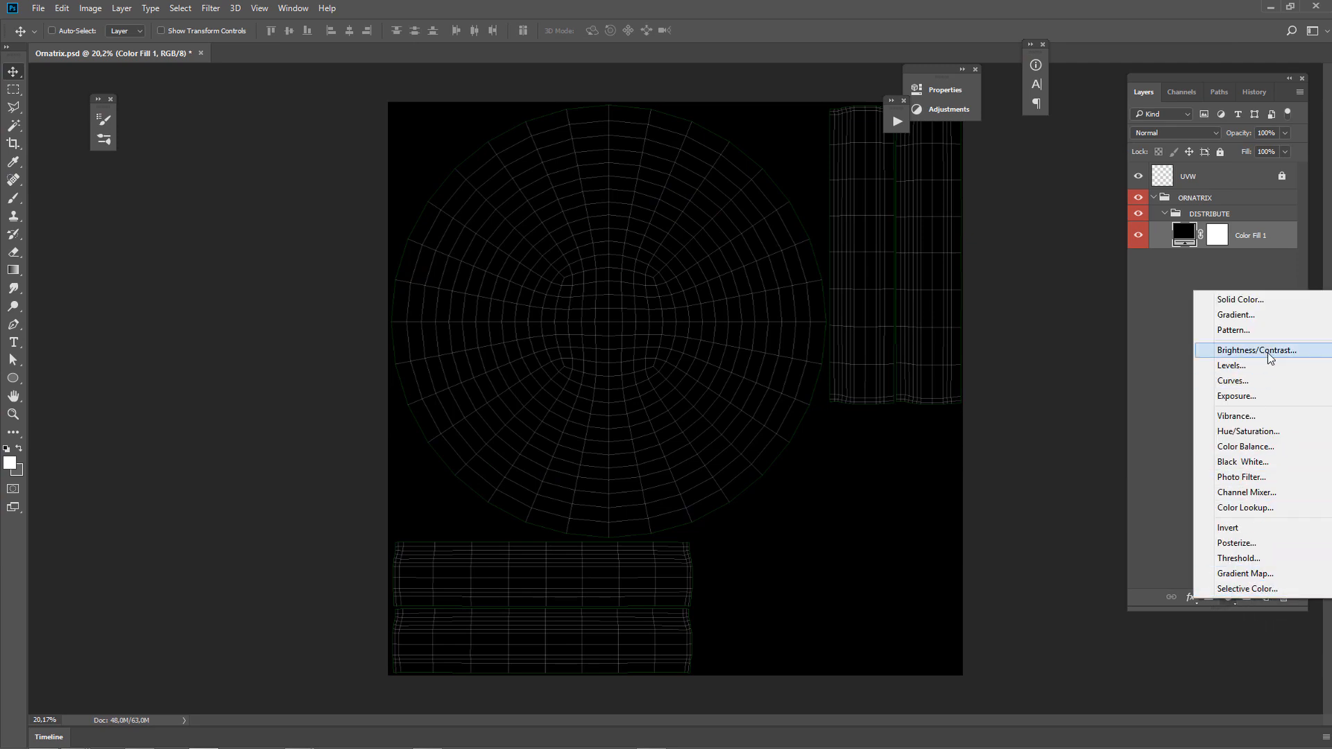
pyautogui.click(1264, 303)
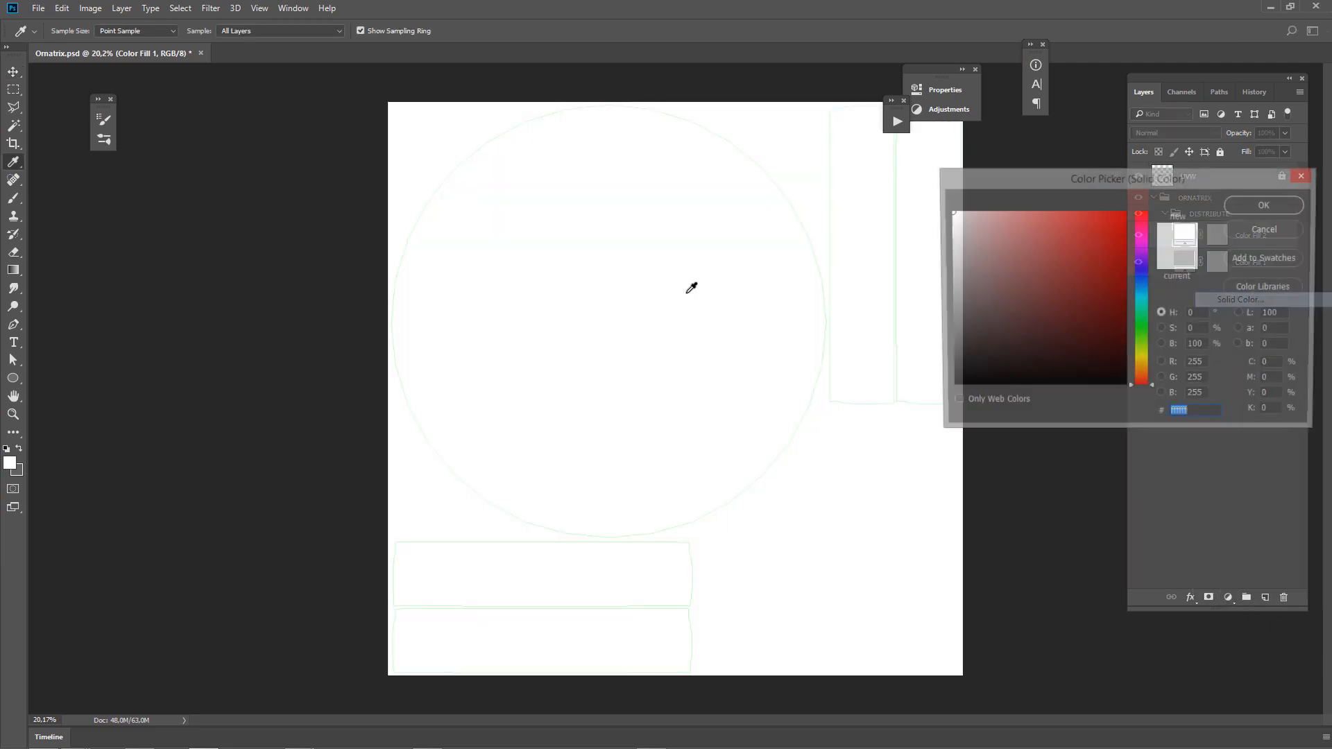
pyautogui.click(1266, 205)
pyautogui.hotkey('ctrl', 'i')
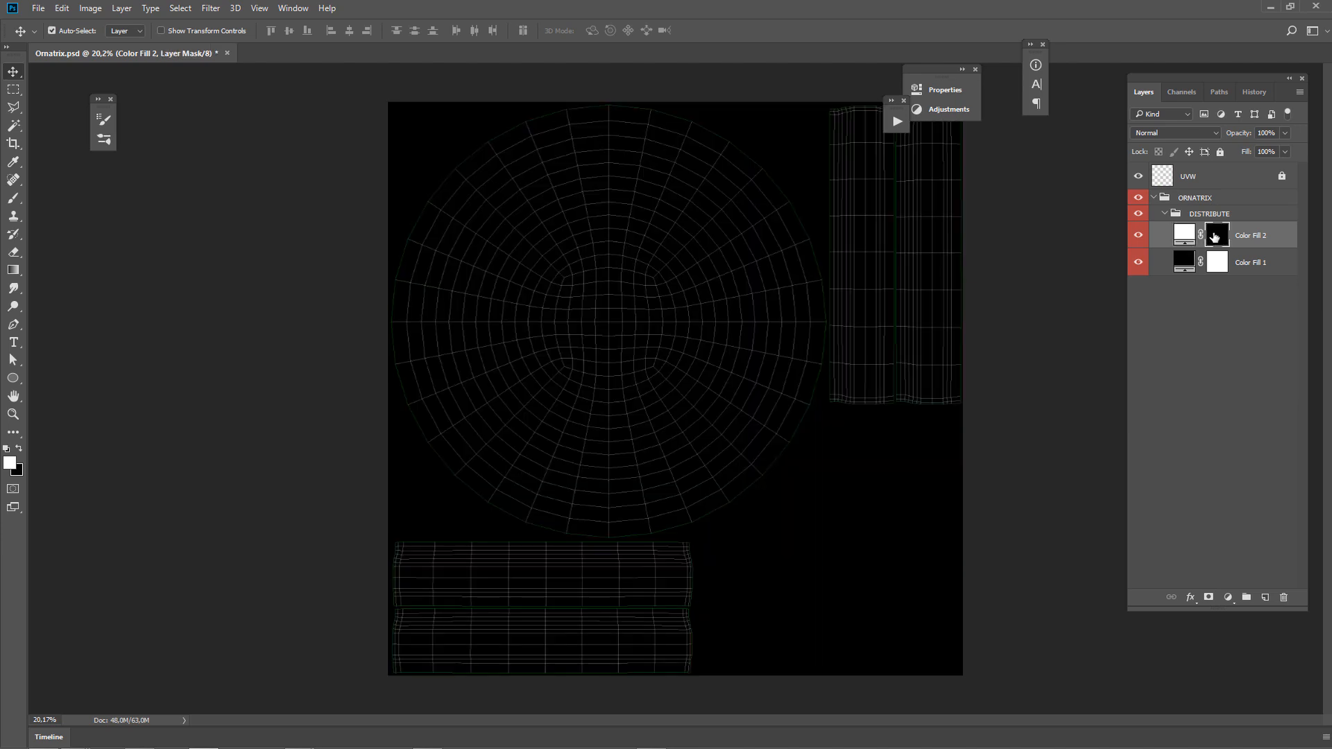
# Paint two crossing white brush strokes forming a large X over the circular UV island on the white fill layer's mask.
pyautogui.press('b')
pyautogui.moveTo(587, 243); pyautogui.dragTo(645, 284)
pyautogui.hotkey('ctrl', 'z')
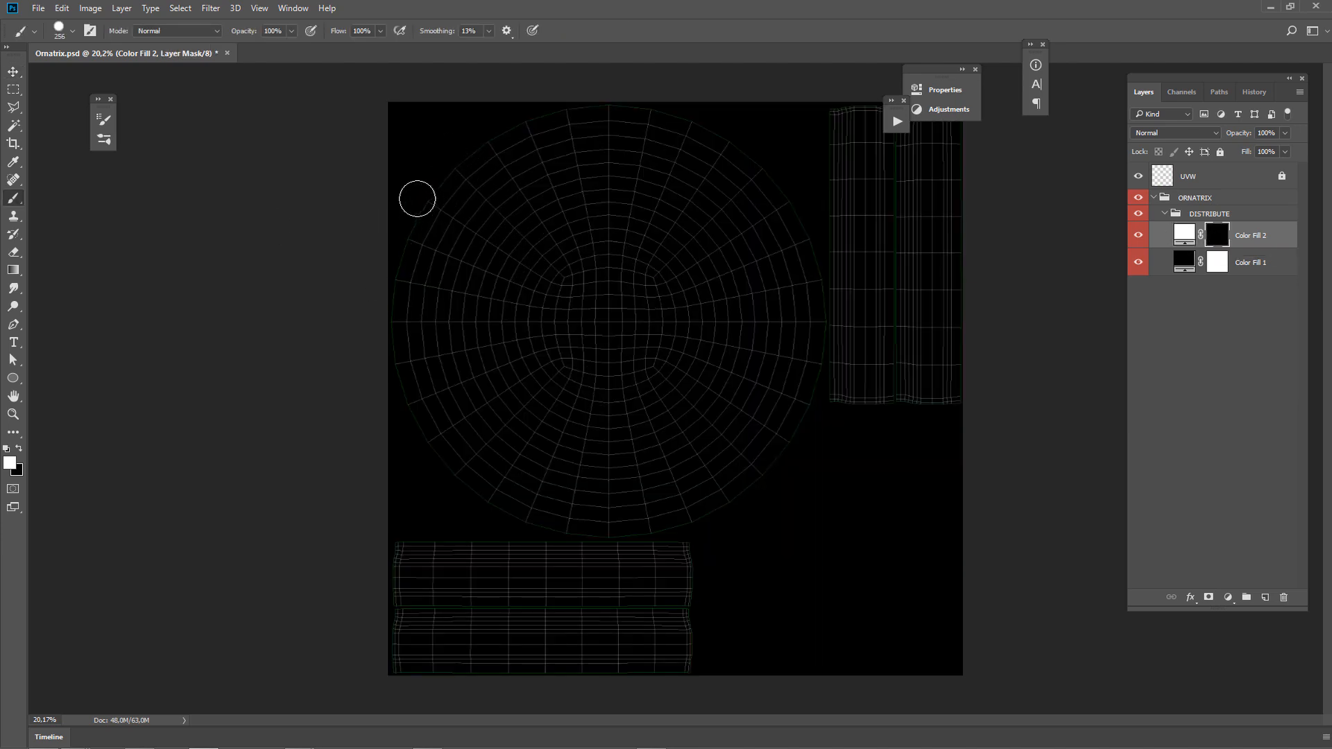
pyautogui.moveTo(423, 151); pyautogui.dragTo(850, 586)
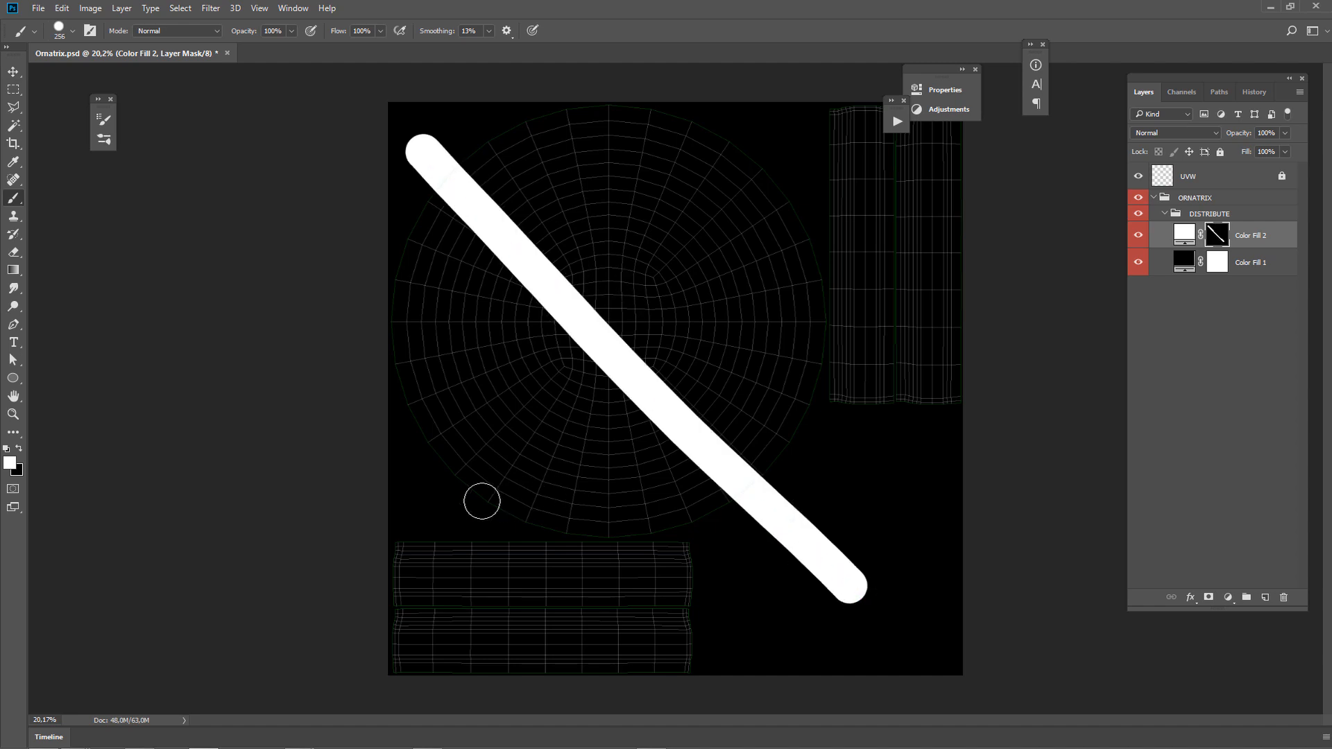
pyautogui.moveTo(426, 505); pyautogui.dragTo(773, 98)
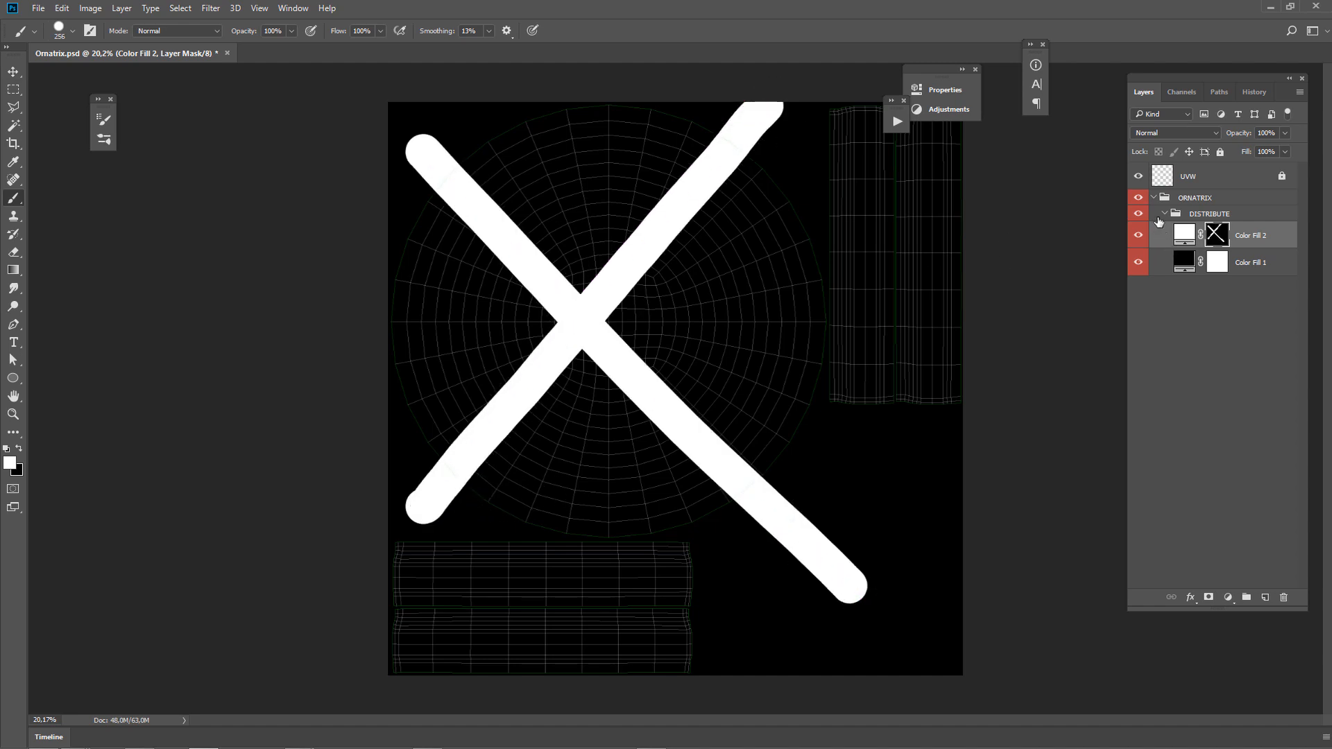
# Hide the UVW layer and save the X map as a JPEG, overwriting Ornatrix_Guides.jpg in the Canal folder.
pyautogui.click(1141, 178)
pyautogui.hotkey('ctrl', 'shift', 's')
pyautogui.press('Tab')
pyautogui.press('j')
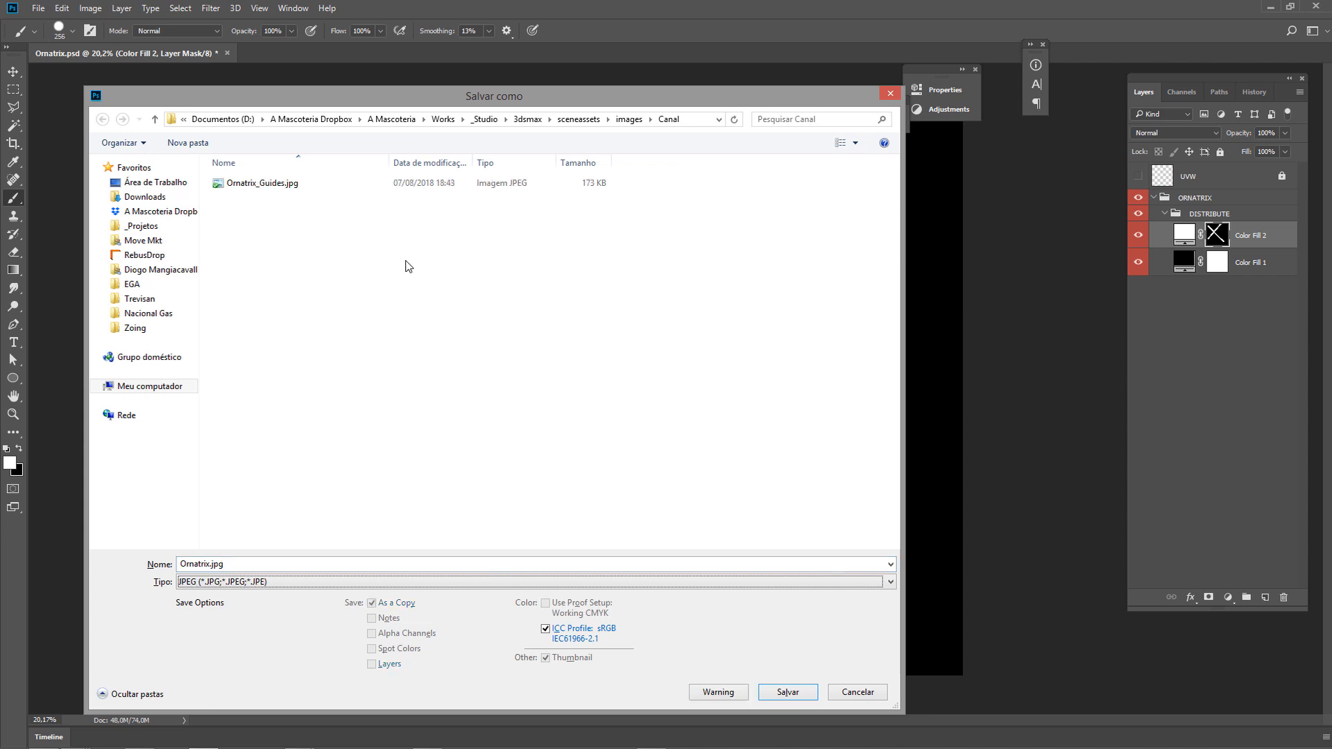
pyautogui.click(291, 181)
pyautogui.doubleClick(291, 181)
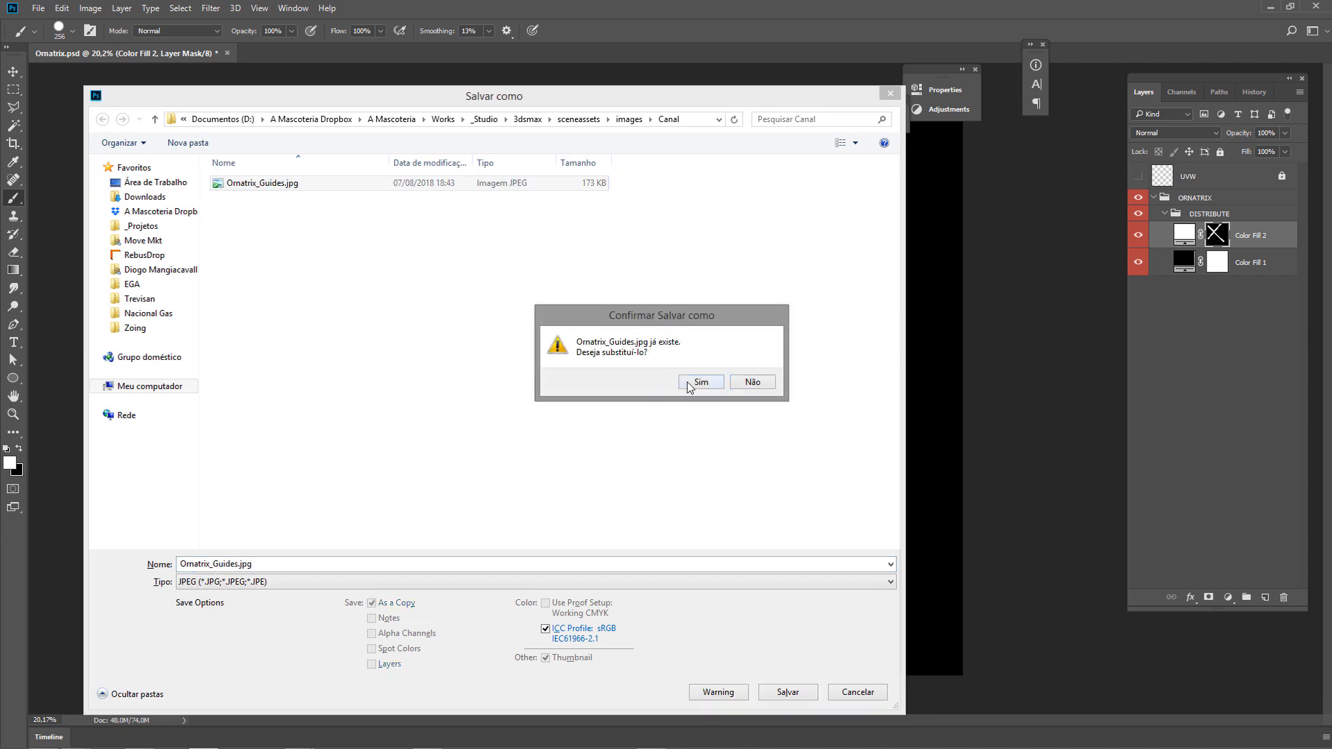
pyautogui.click(699, 383)
pyautogui.click(971, 200)
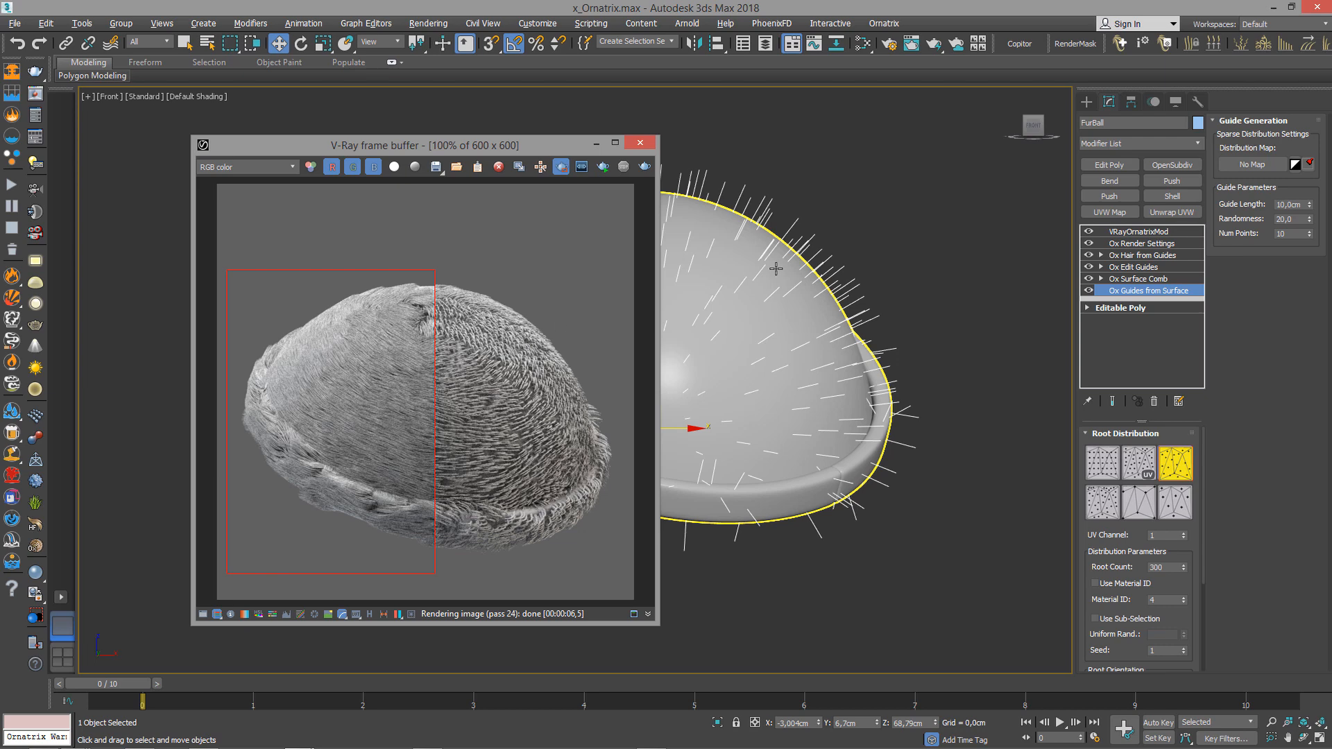
# In 3ds Max, load Ornatrix_Guides.jpg from the Canal folder as the guides' Distribution Map bitmap, and dismiss the V-Ray frame buffer.
pyautogui.click(826, 266)
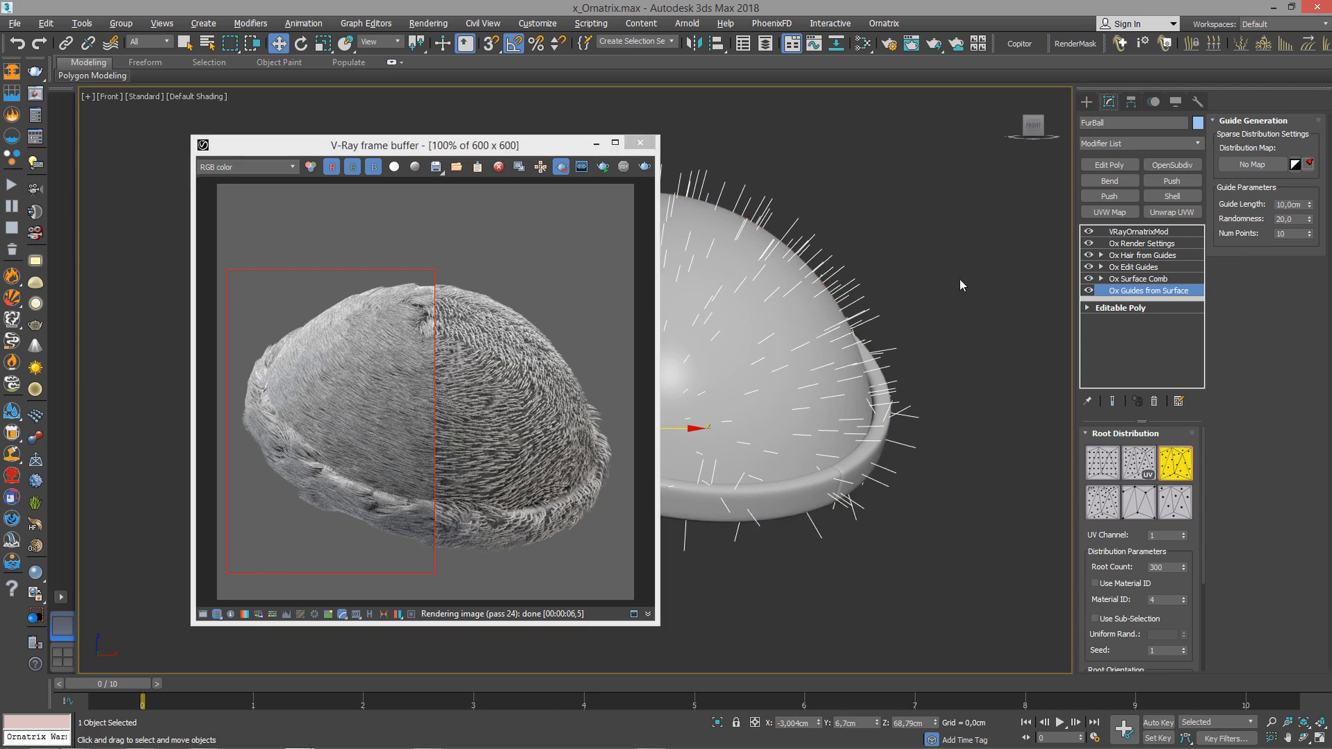
pyautogui.click(1252, 165)
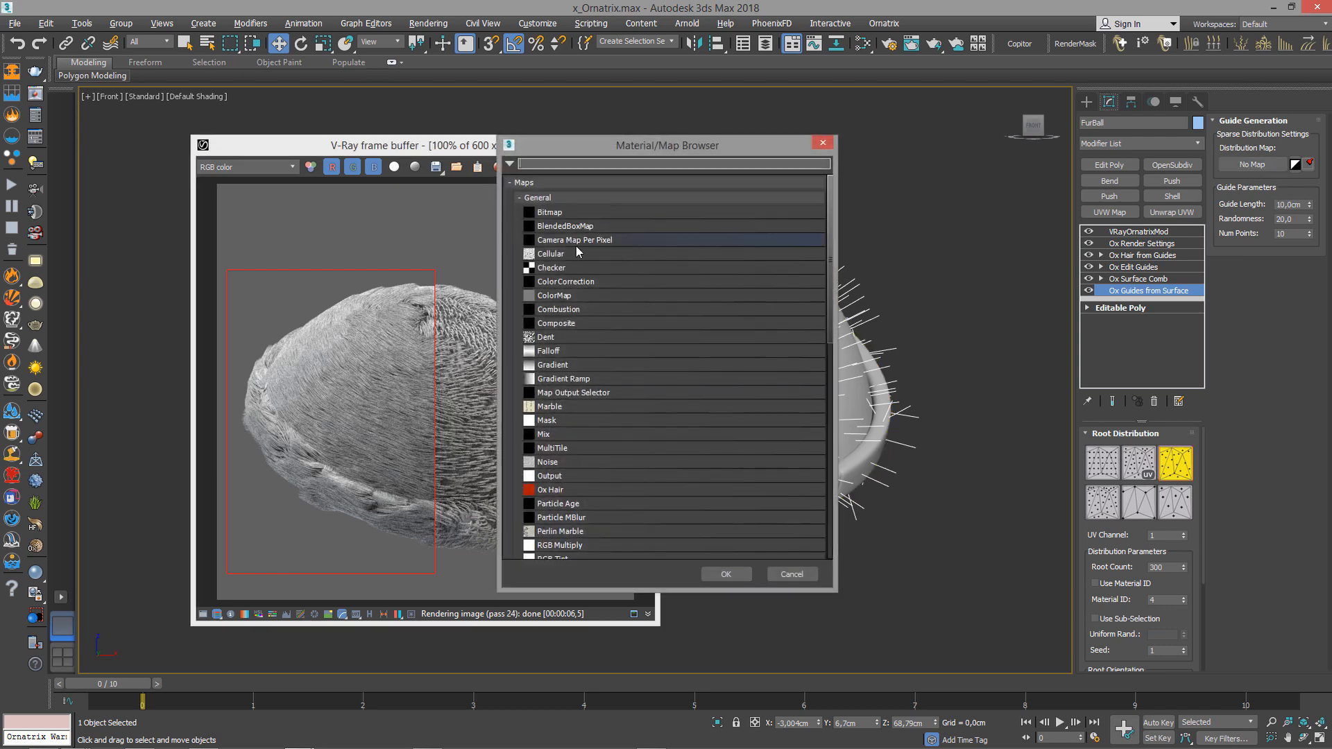
pyautogui.doubleClick(538, 212)
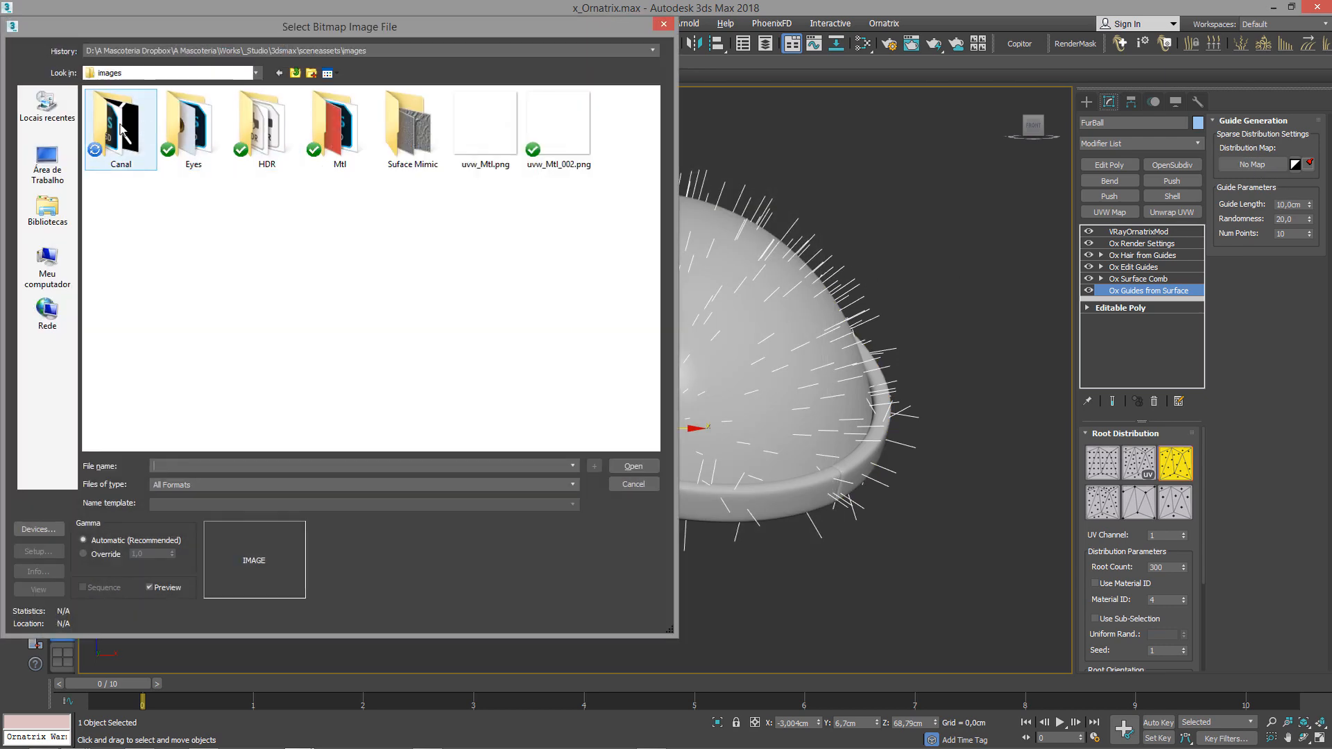
pyautogui.doubleClick(123, 131)
pyautogui.doubleClick(132, 122)
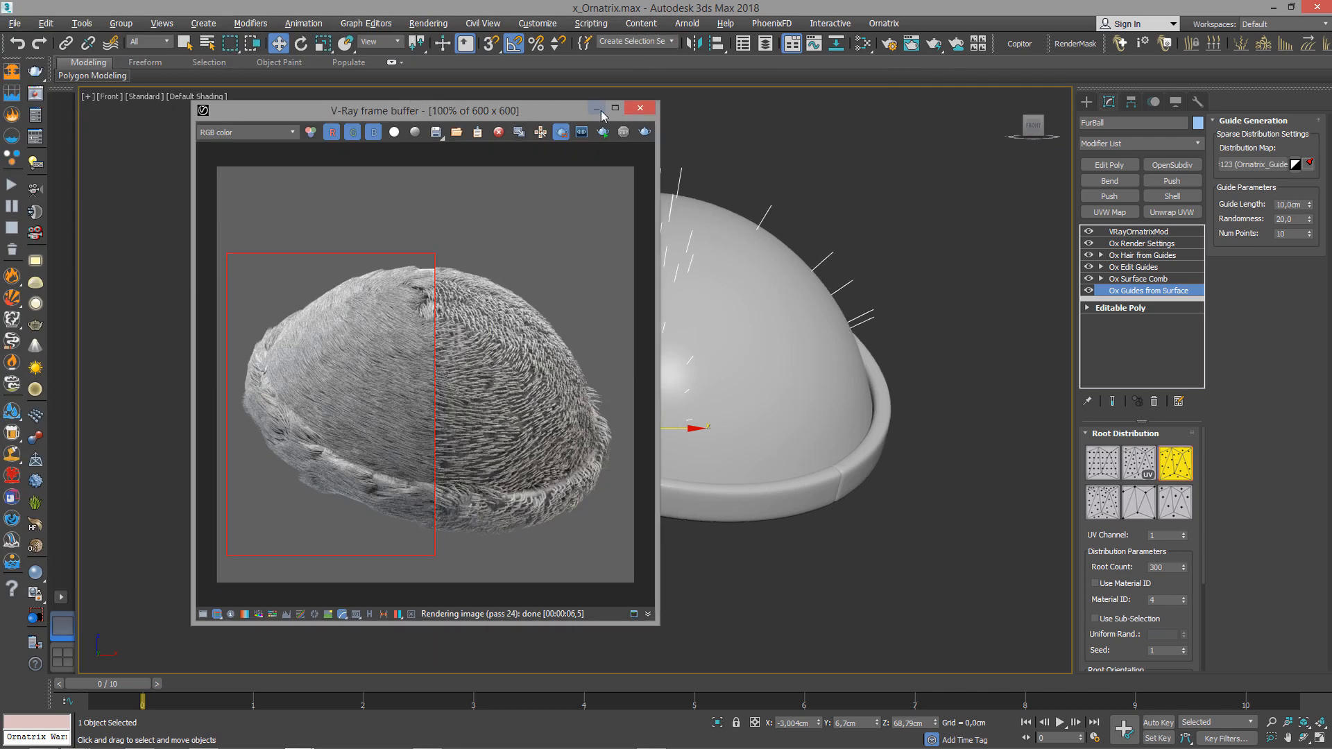
pyautogui.click(639, 142)
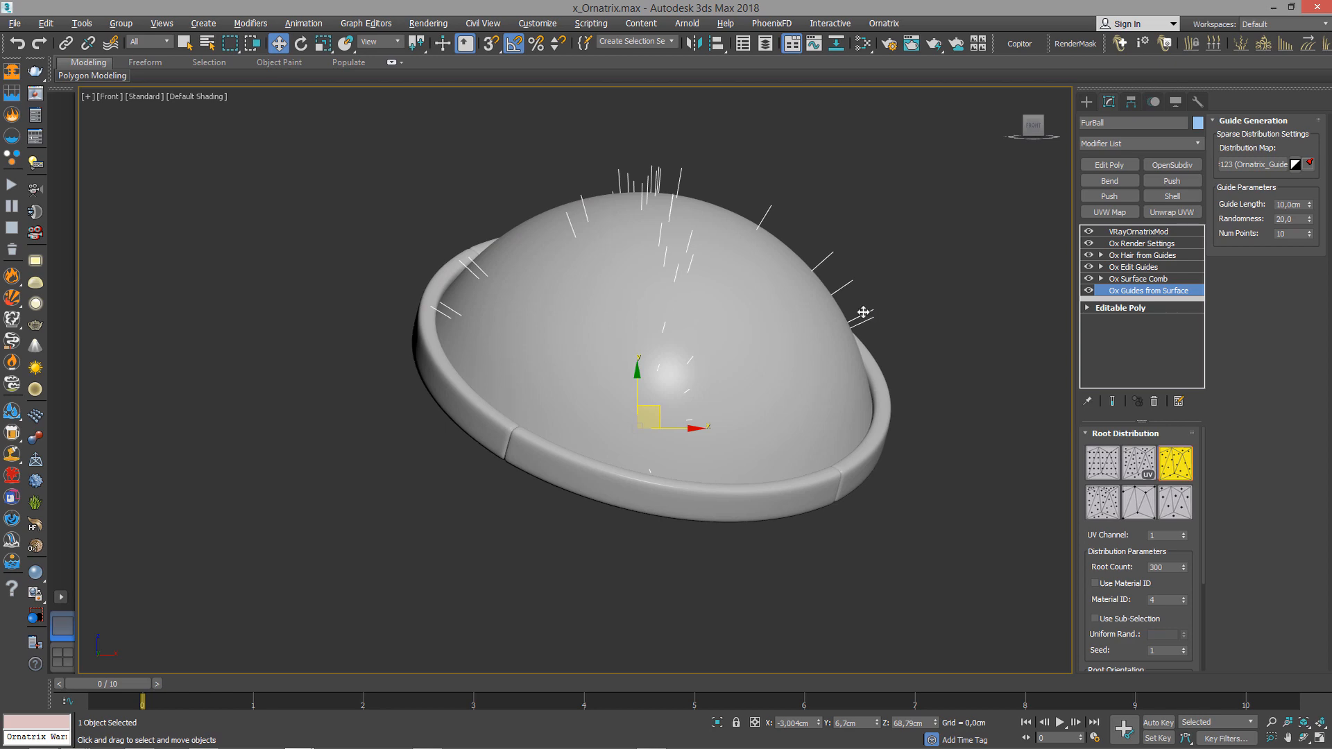
# Examine the guides on the dome from above and compare their distribution with the painted X map in Photoshop.
pyautogui.moveTo(863, 313)
pyautogui.keyDown('alt'); pyautogui.mouseDown(button='middle')
pyautogui.moveTo(826, 393)
pyautogui.moveTo(854, 328)
pyautogui.mouseUp(button='middle'); pyautogui.keyUp('alt')
pyautogui.press('m')
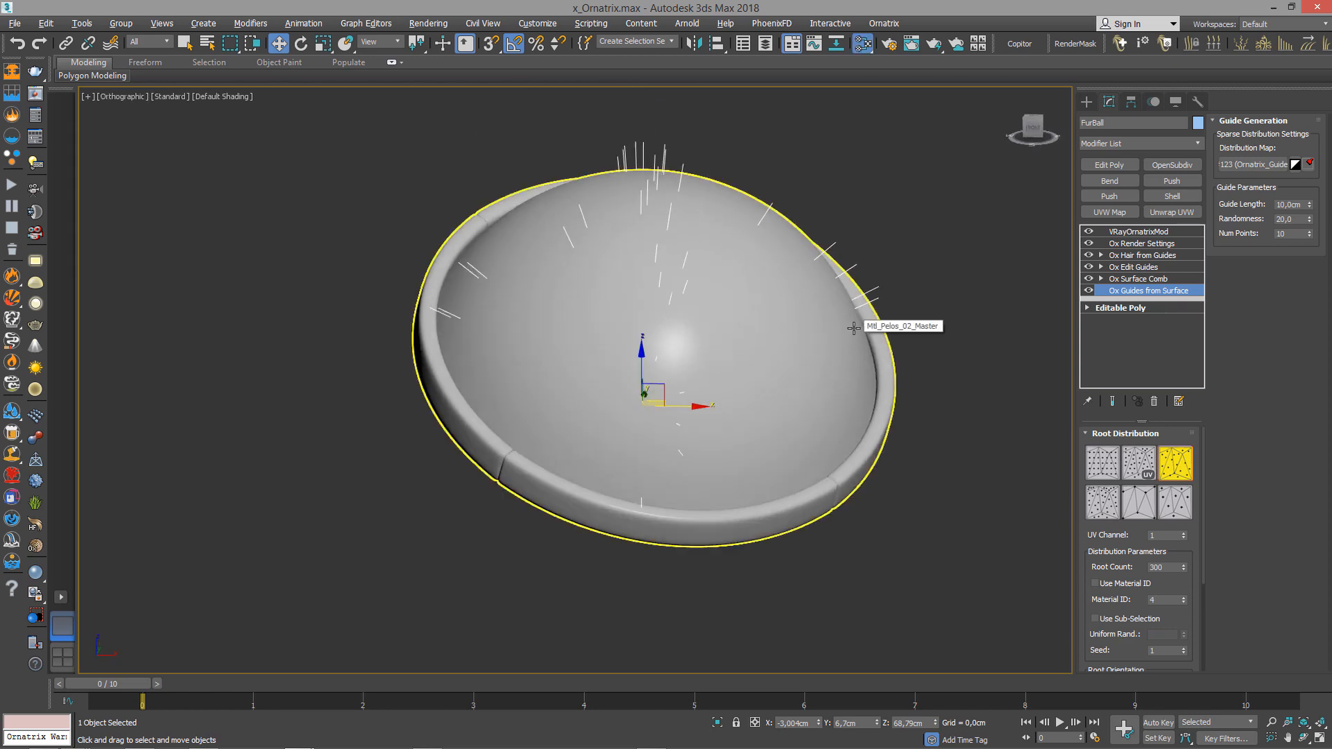
pyautogui.click(678, 111)
pyautogui.keyDown('alt'); pyautogui.moveTo(834, 312); pyautogui.dragTo(877, 373, button='middle'); pyautogui.keyUp('alt')
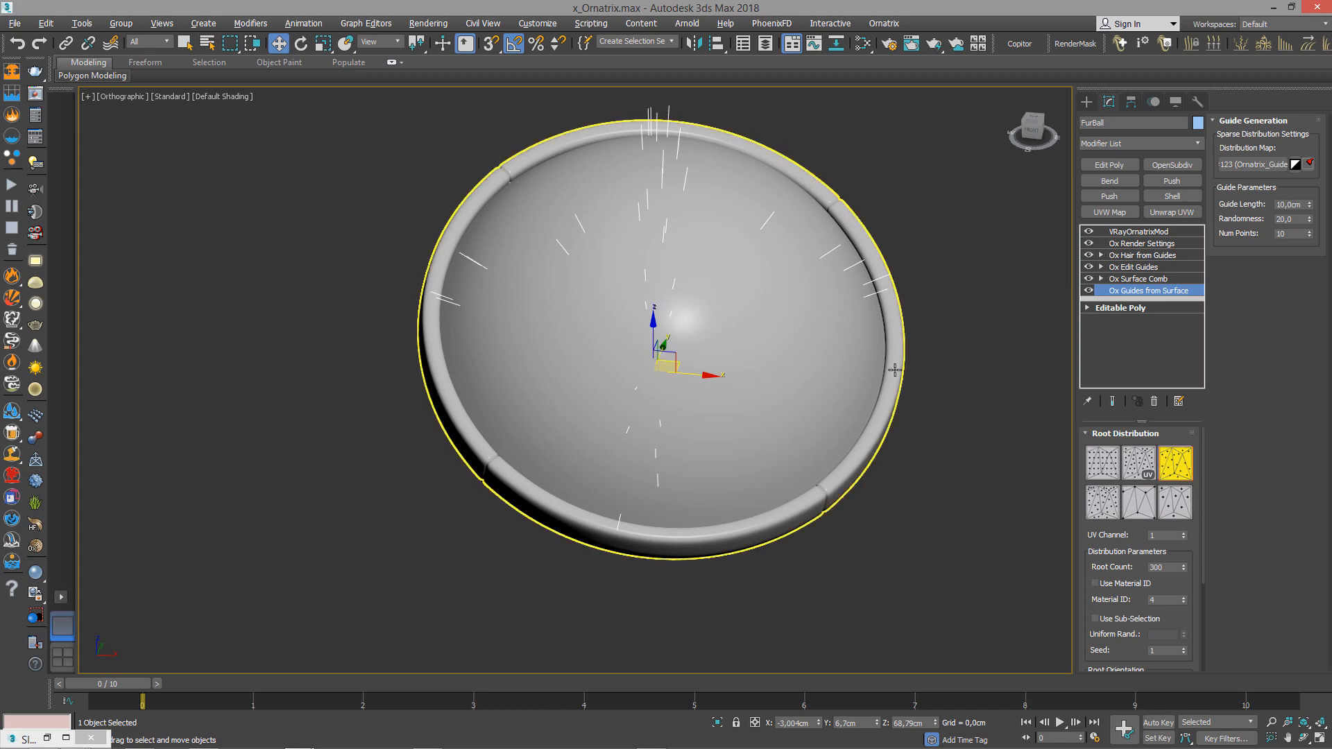
pyautogui.hotkey('alt', 'Tab')
pyautogui.hotkey('alt', 'Tab')
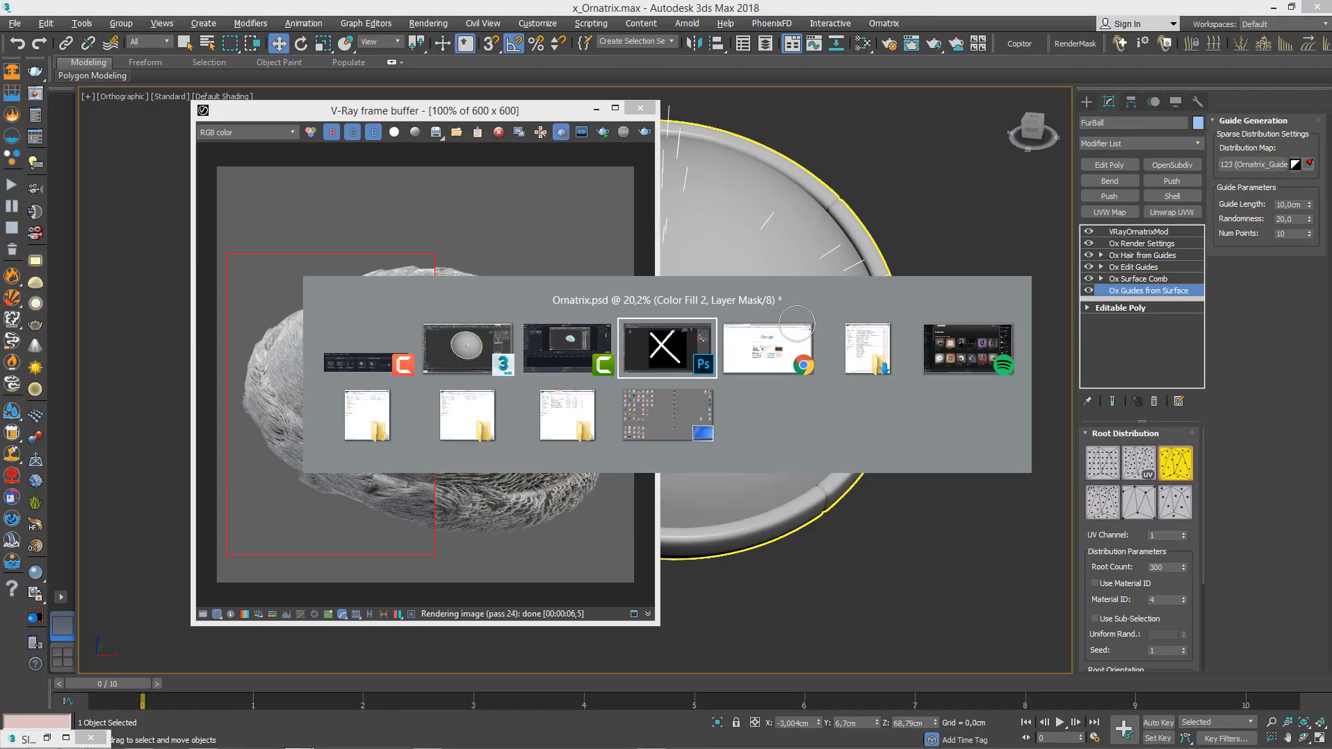
pyautogui.hotkey('alt', 'Tab')
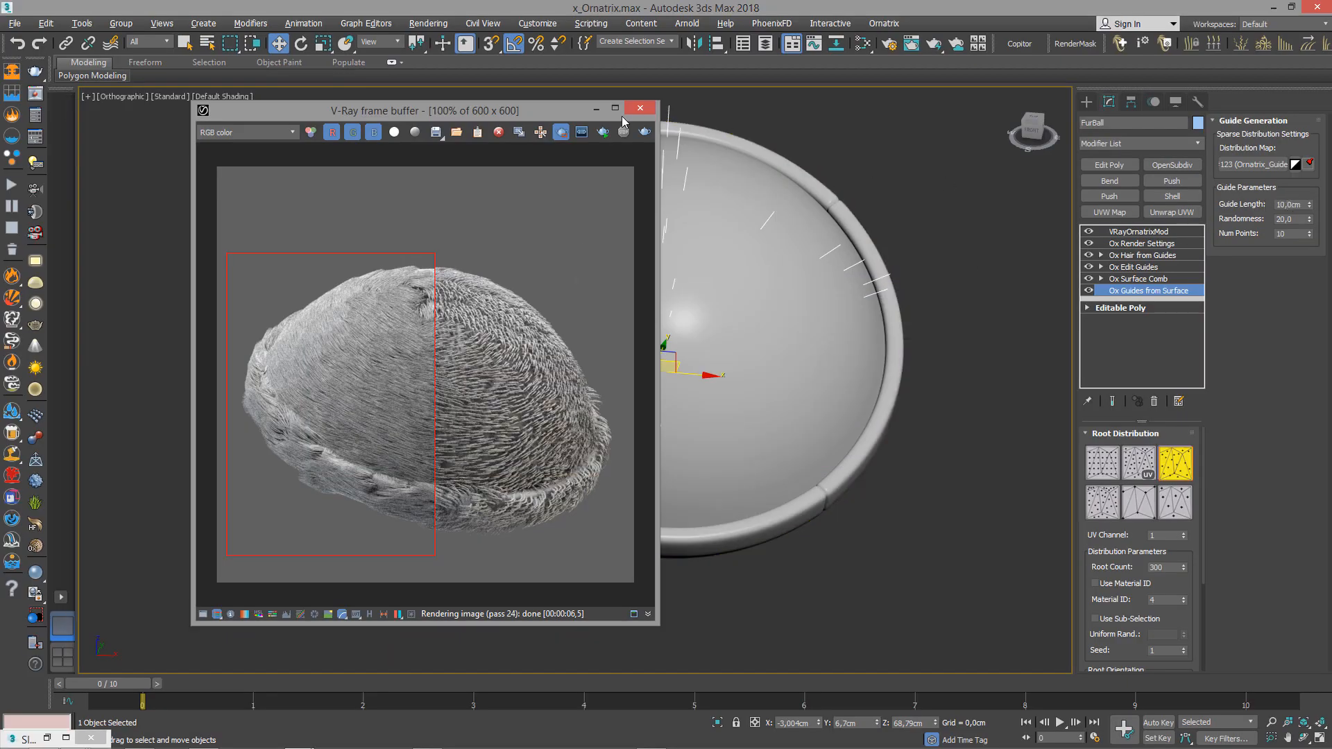
pyautogui.click(595, 109)
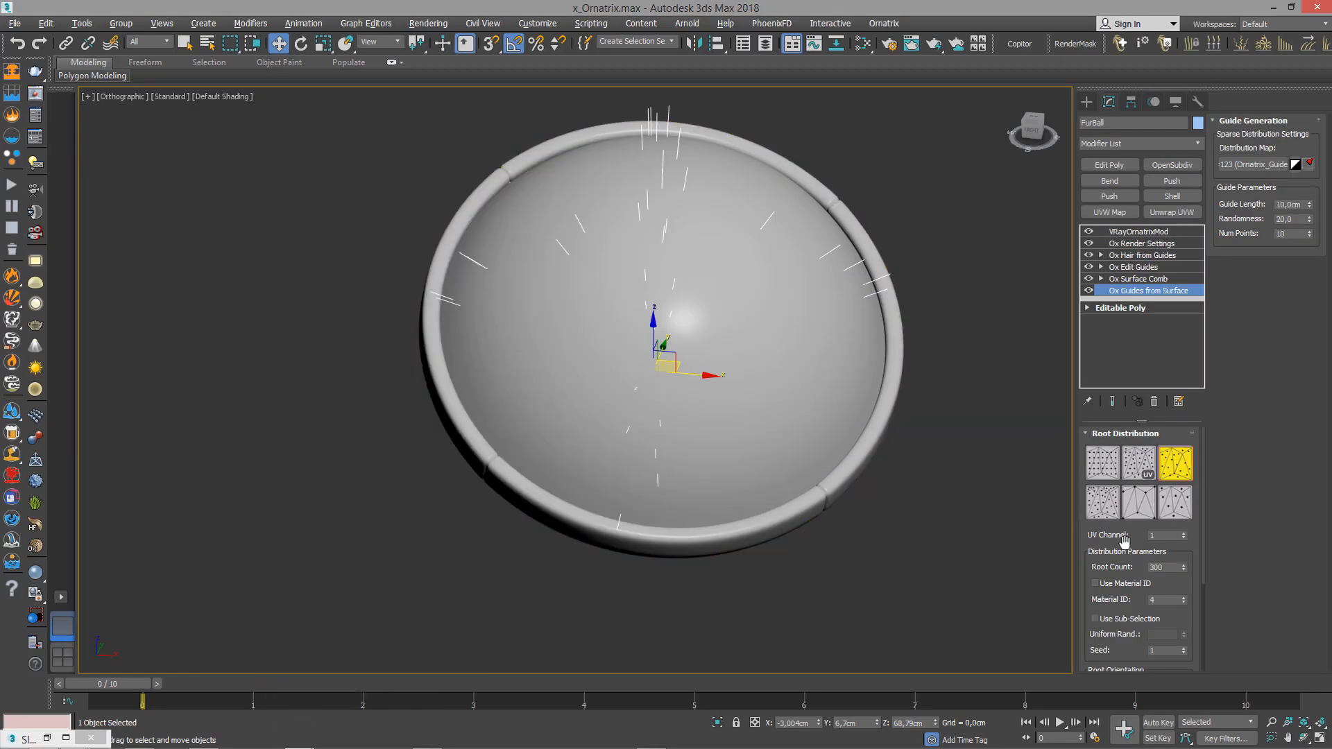
# Set the Root Count of Ox Guides from Surface to 1000 and view the guides from another angle.
pyautogui.doubleClick(1153, 568)
pyautogui.press('Return')
pyautogui.keyDown('alt'); pyautogui.moveTo(693, 251); pyautogui.dragTo(779, 292, button='middle'); pyautogui.keyUp('alt')
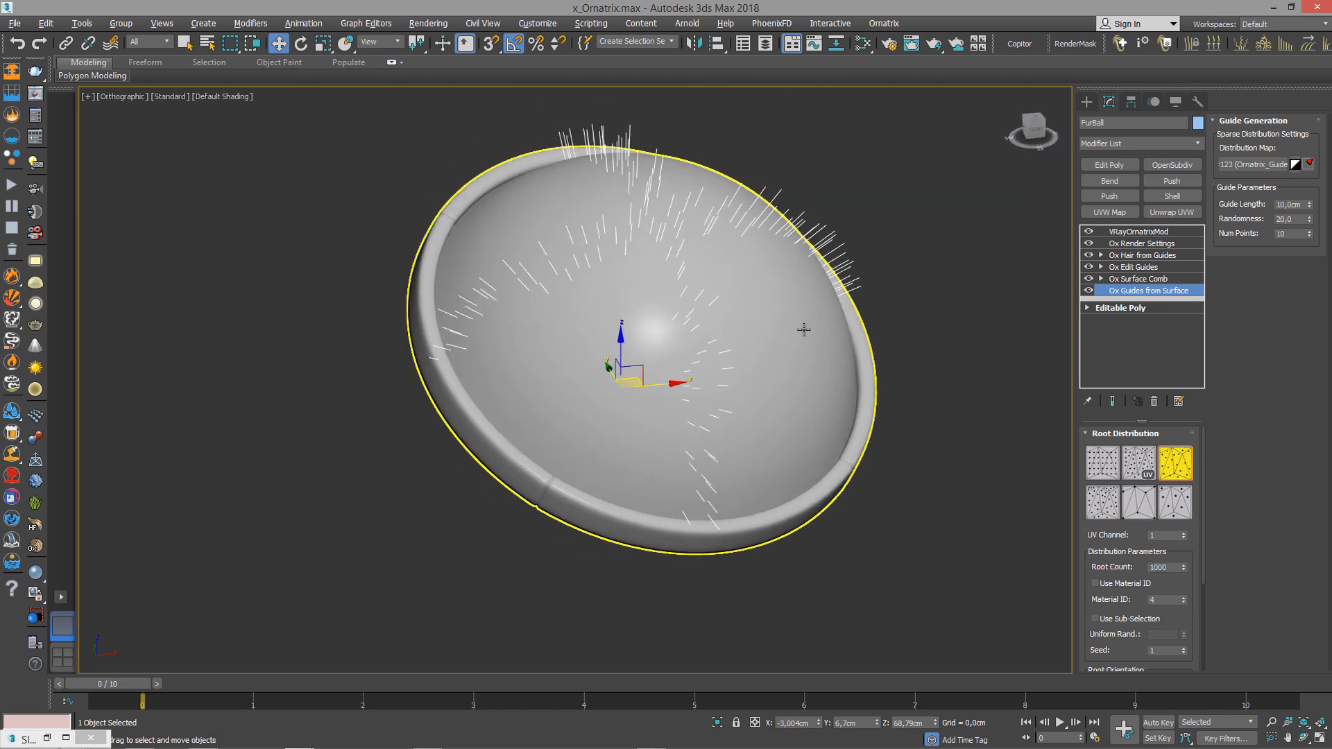
# In Photoshop, clear the white fill layer's mask to black, show the UVW layer, and paint a white spiral over the circular UV island.
pyautogui.hotkey('alt', 'Tab')
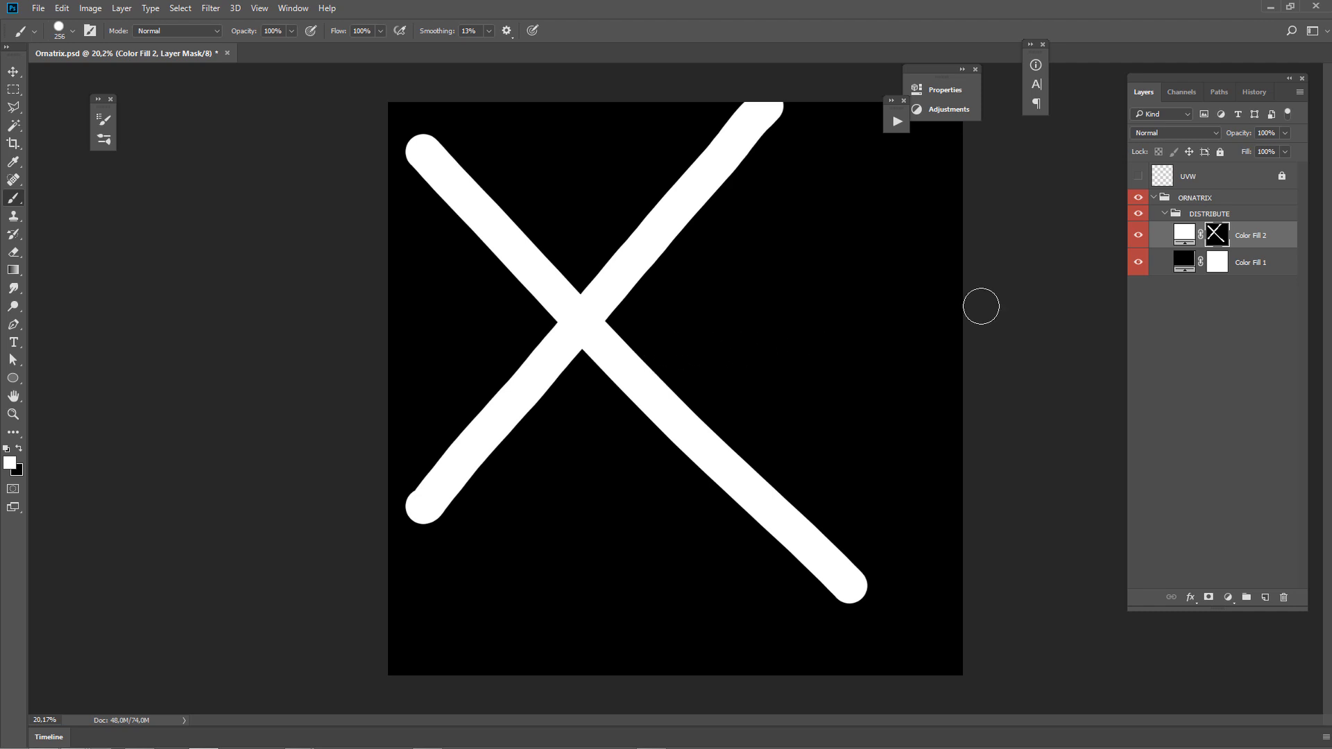
pyautogui.hotkey('ctrl', 'BackSpace')
pyautogui.click(1138, 175)
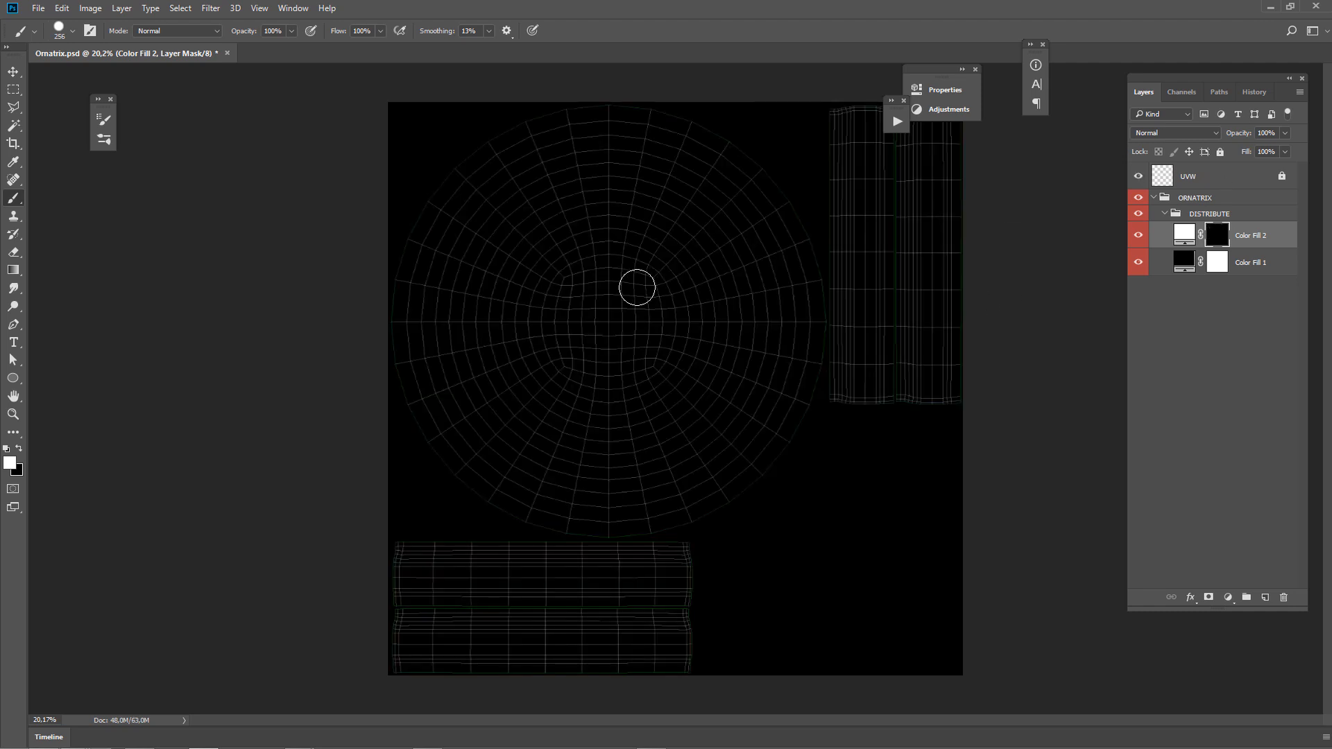
pyautogui.click(603, 299)
pyautogui.moveTo(584, 306)
pyautogui.mouseDown()
pyautogui.moveTo(583, 379)
pyautogui.moveTo(652, 243)
pyautogui.moveTo(464, 440)
pyautogui.moveTo(708, 434)
pyautogui.moveTo(681, 151)
pyautogui.moveTo(652, 141)
pyautogui.mouseUp()
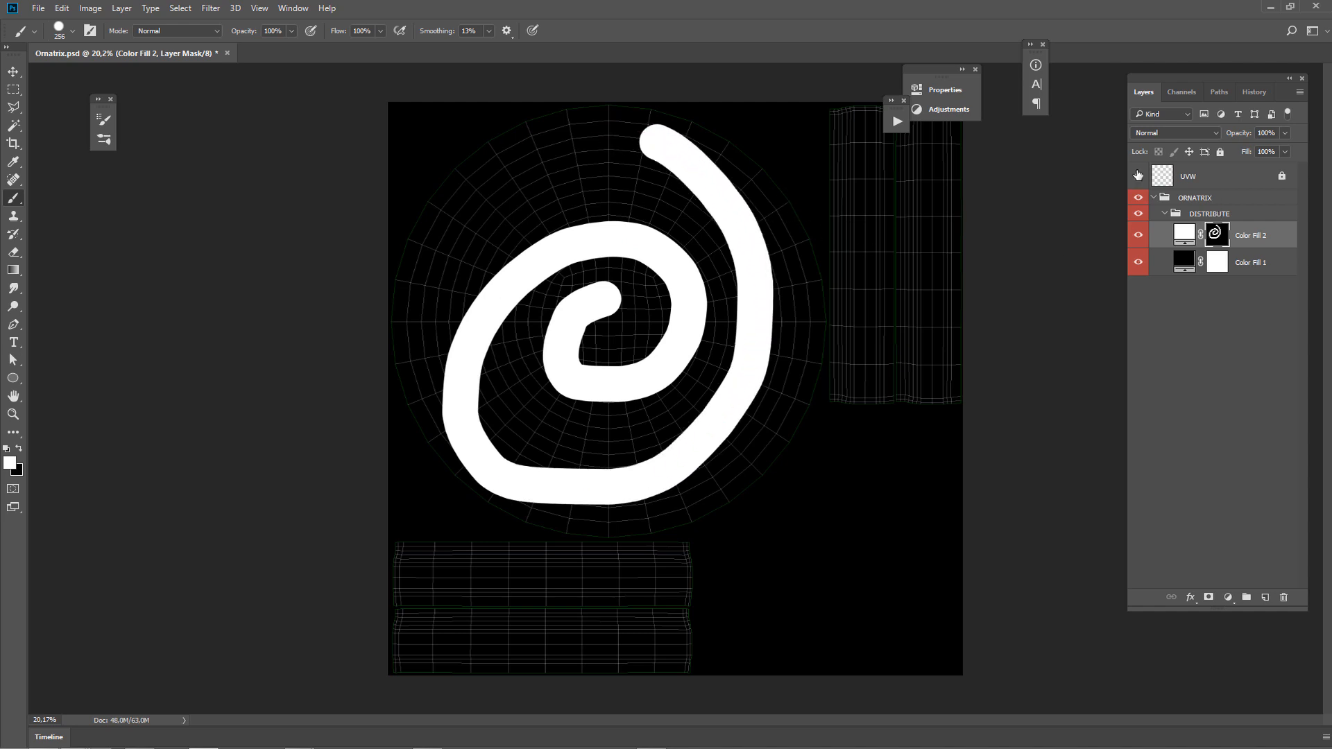
# Hide the UVW layer and save the spiral map as a JPEG over Ornatrix_Guides.jpg, accepting High quality 8.
pyautogui.click(1137, 177)
pyautogui.hotkey('ctrl', 'shift', 's')
pyautogui.press('Tab')
pyautogui.press('j')
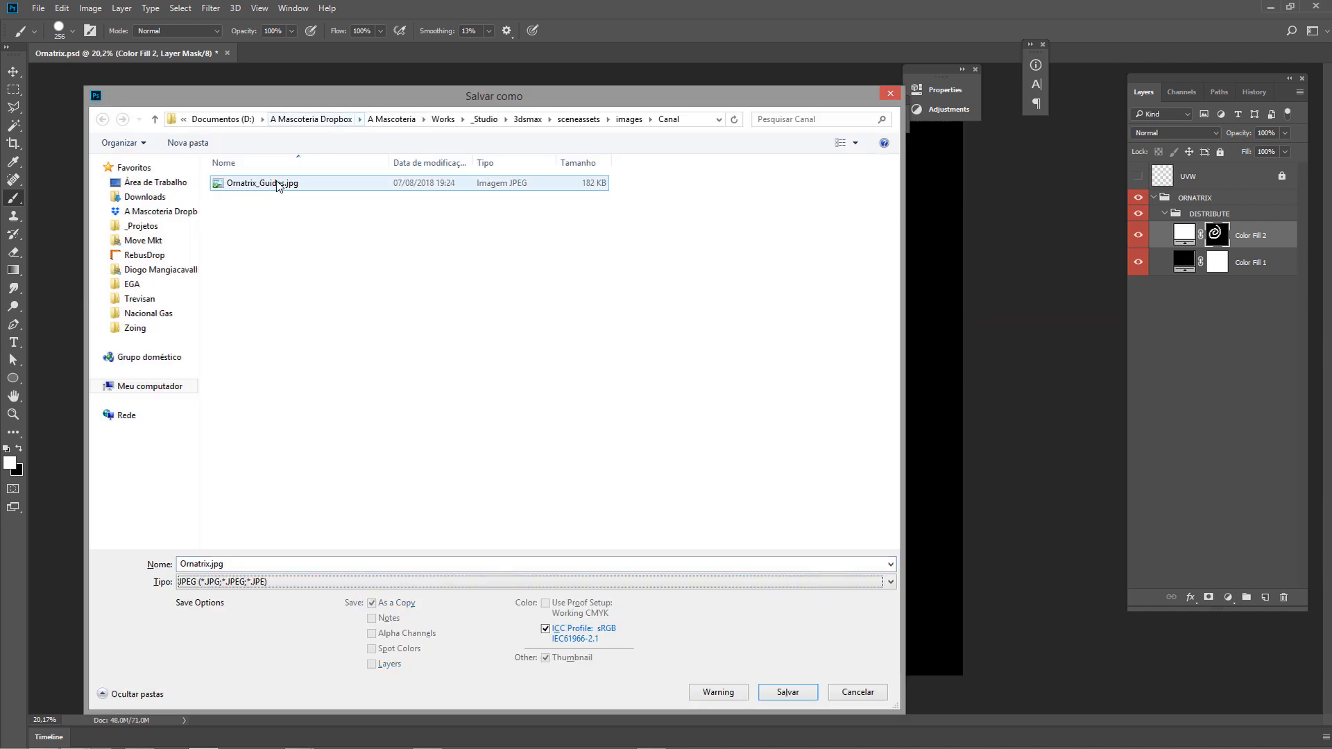
pyautogui.doubleClick(275, 184)
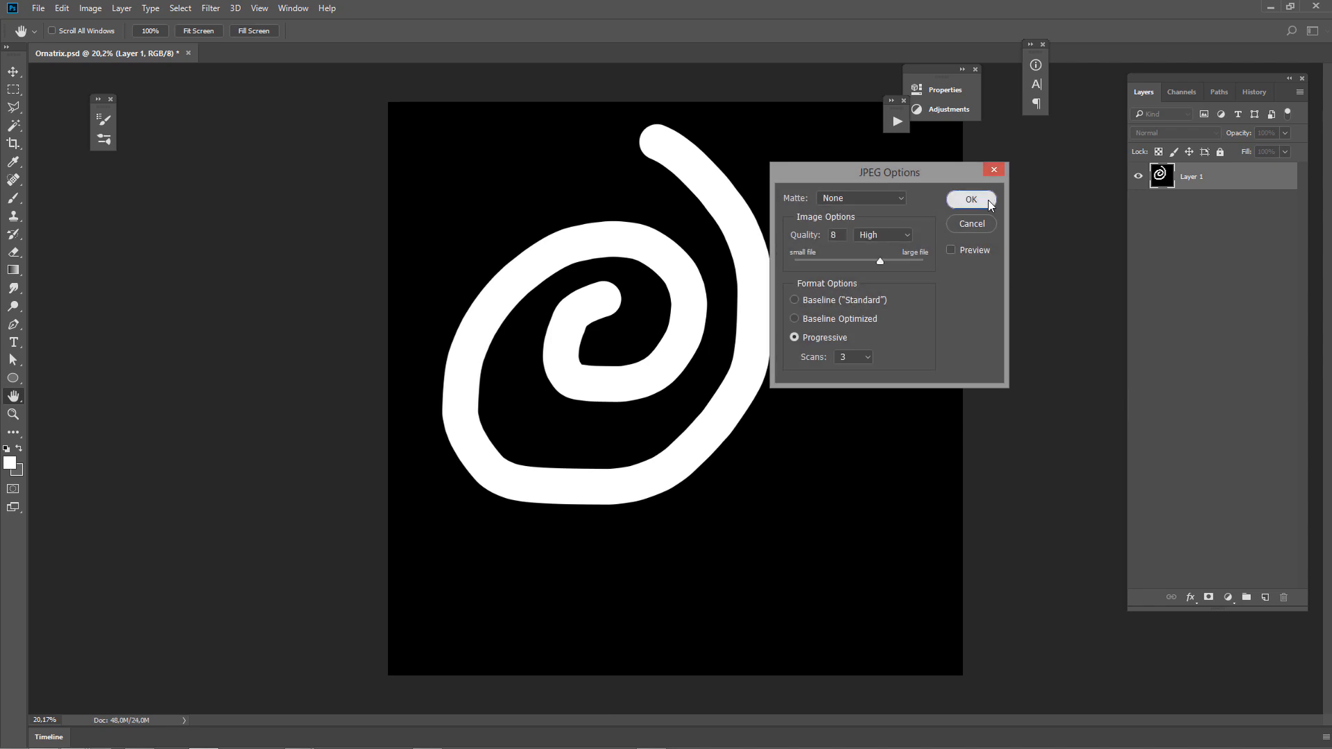
pyautogui.click(988, 200)
# Return to 3ds Max and inspect the spiral guide distribution around the dome, including at the Ox Surface Comb level.
pyautogui.hotkey('alt', 'Tab')
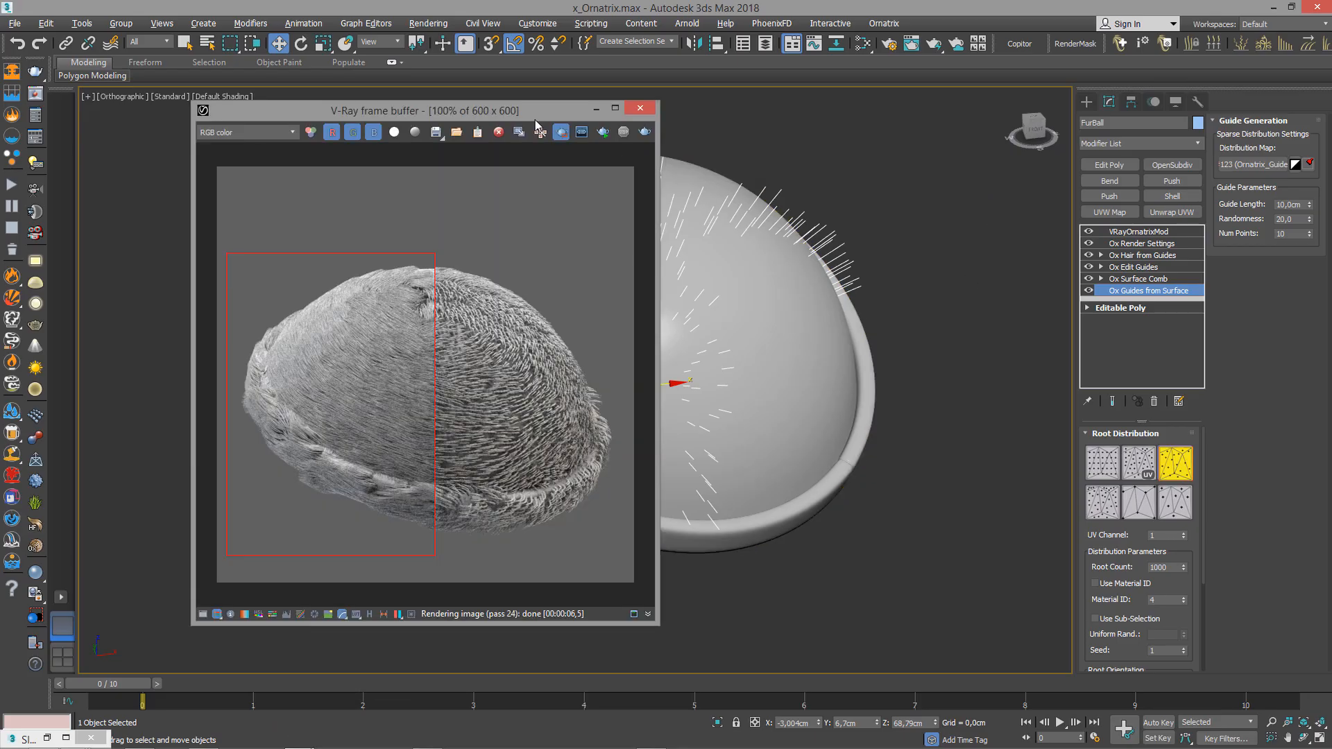
pyautogui.click(594, 108)
pyautogui.keyDown('alt'); pyautogui.moveTo(693, 243); pyautogui.dragTo(736, 295, button='middle'); pyautogui.keyUp('alt')
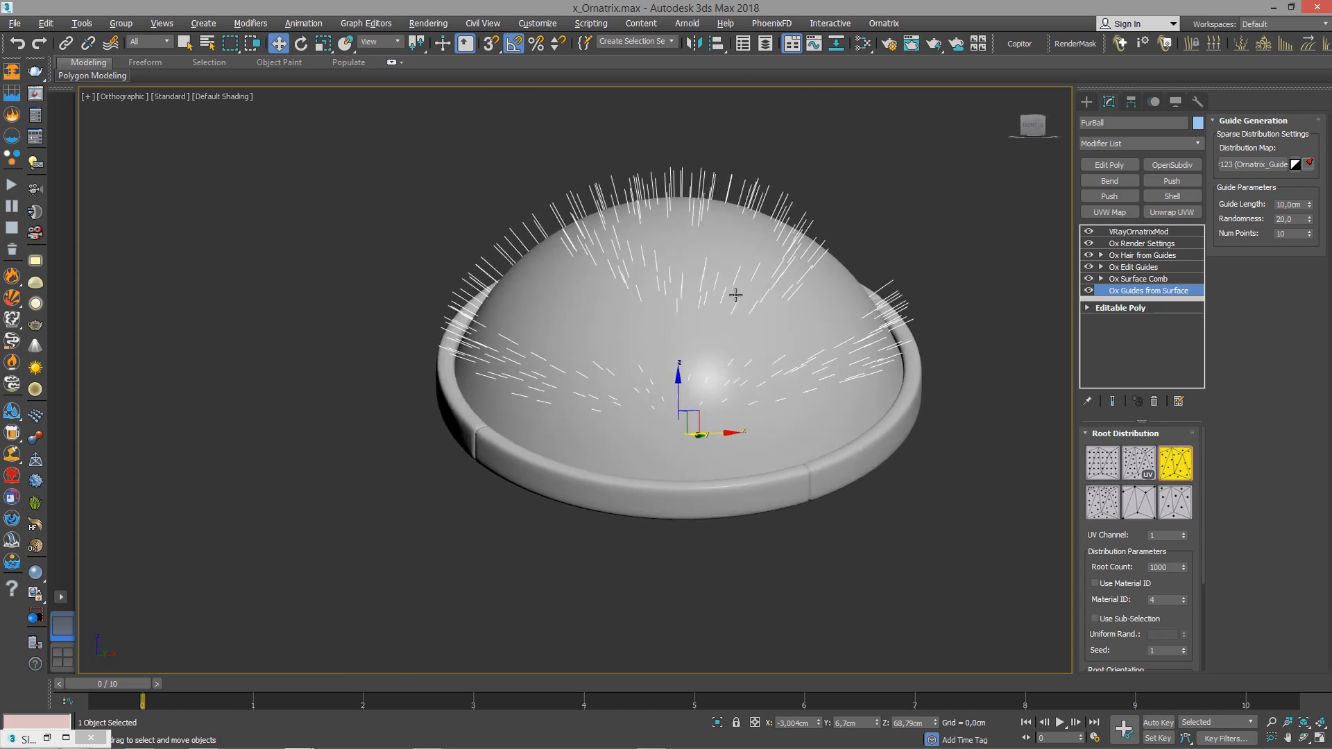
pyautogui.keyDown('alt'); pyautogui.moveTo(973, 294); pyautogui.dragTo(974, 332, button='middle'); pyautogui.keyUp('alt')
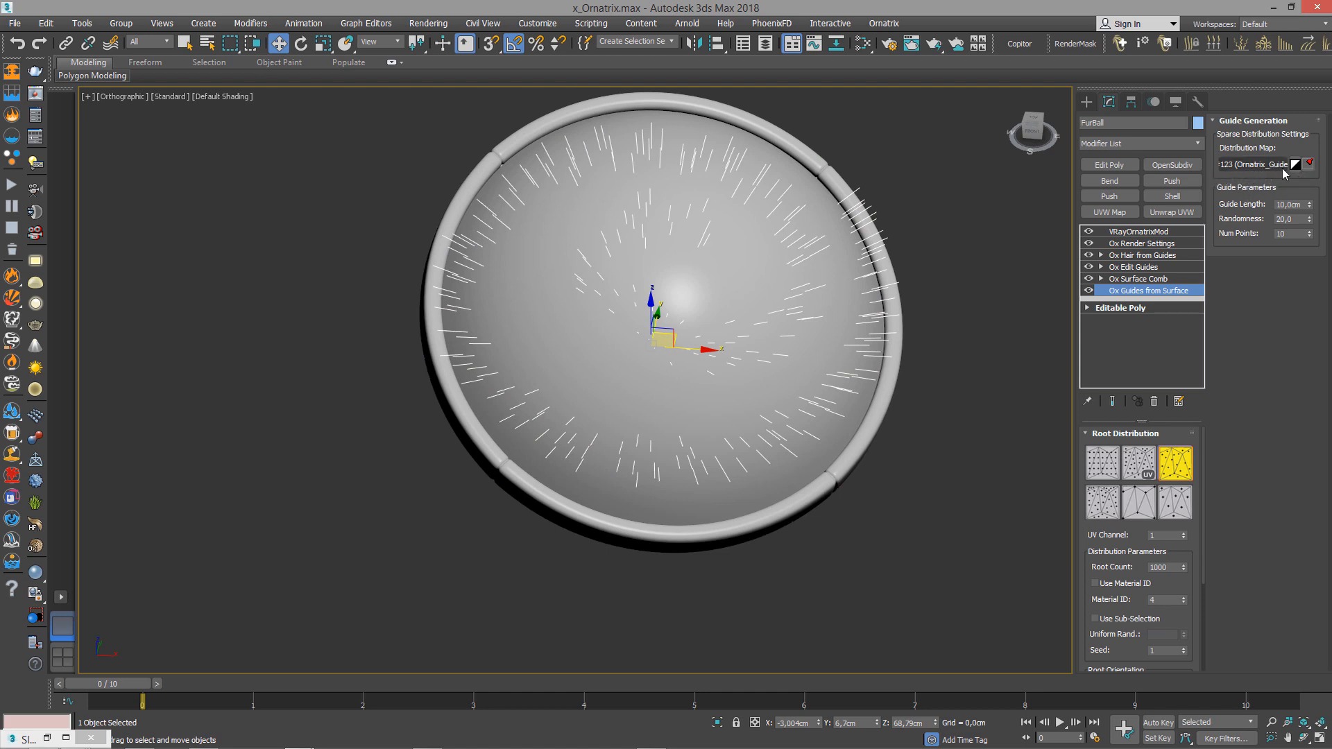
pyautogui.click(1158, 279)
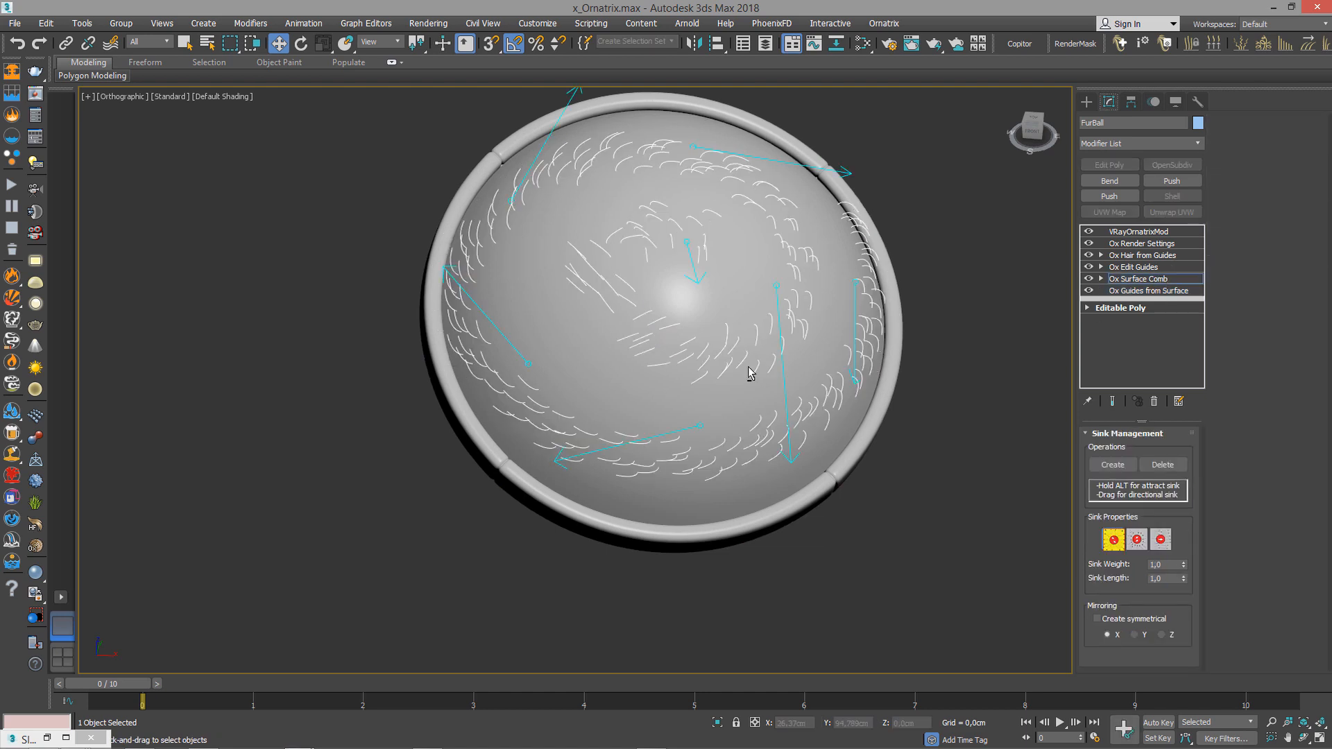
pyautogui.keyDown('alt'); pyautogui.moveTo(749, 377); pyautogui.dragTo(1069, 286, button='middle'); pyautogui.keyUp('alt')
# Show the full Ornatrix stack, then disable Ox Hair from Guides to display only the combed guides.
pyautogui.click(1119, 232)
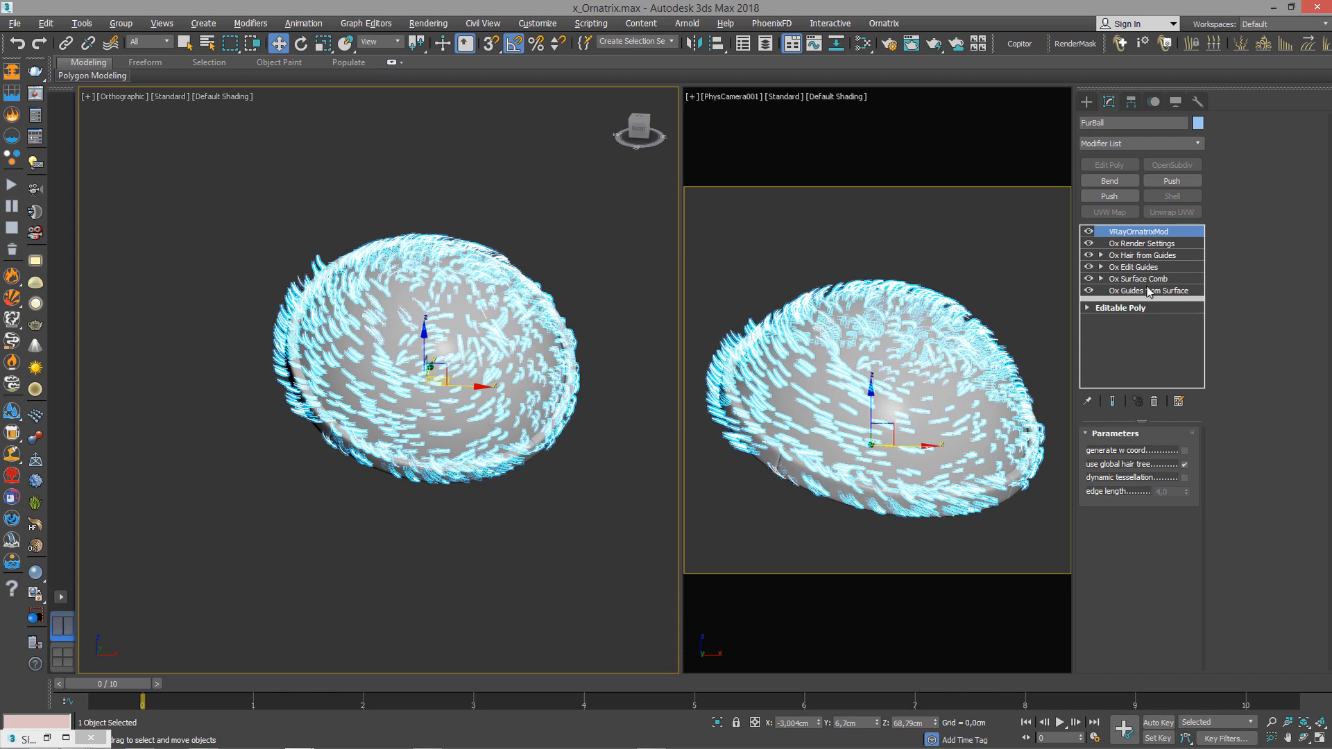
pyautogui.click(1148, 256)
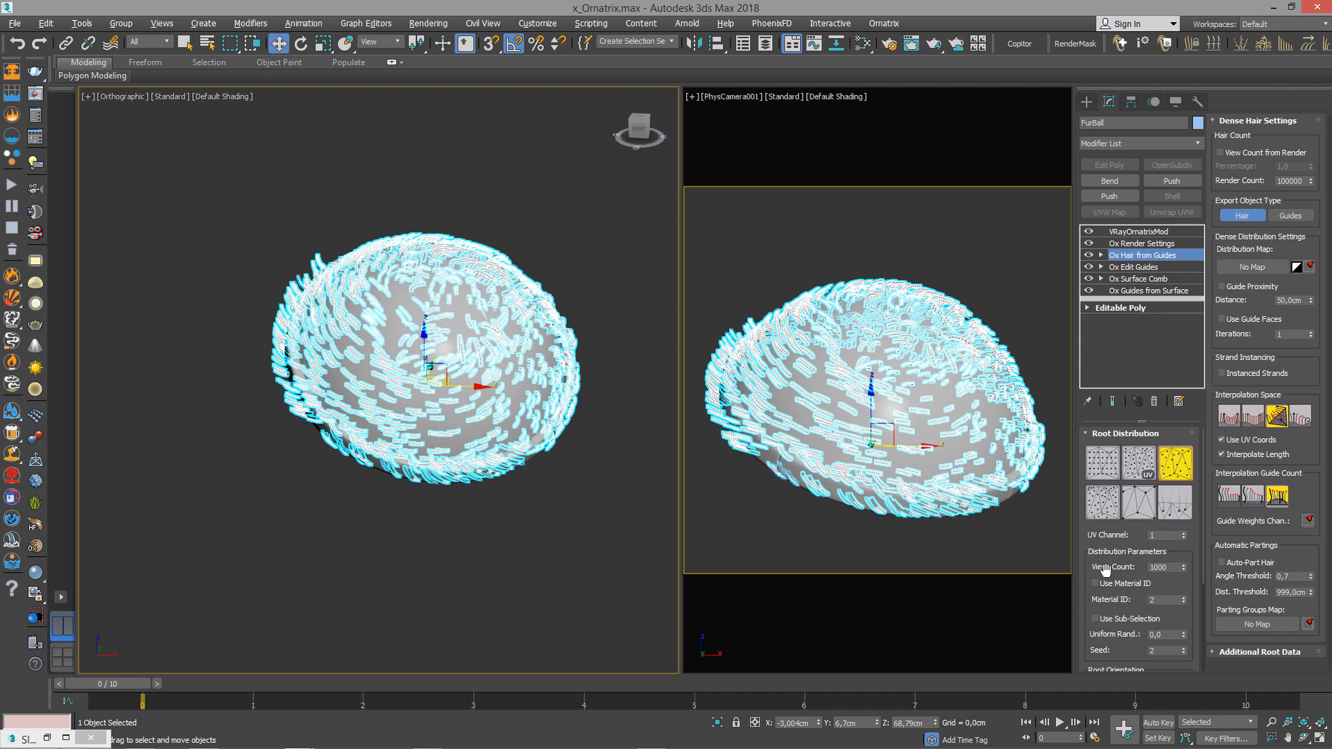
pyautogui.click(1088, 256)
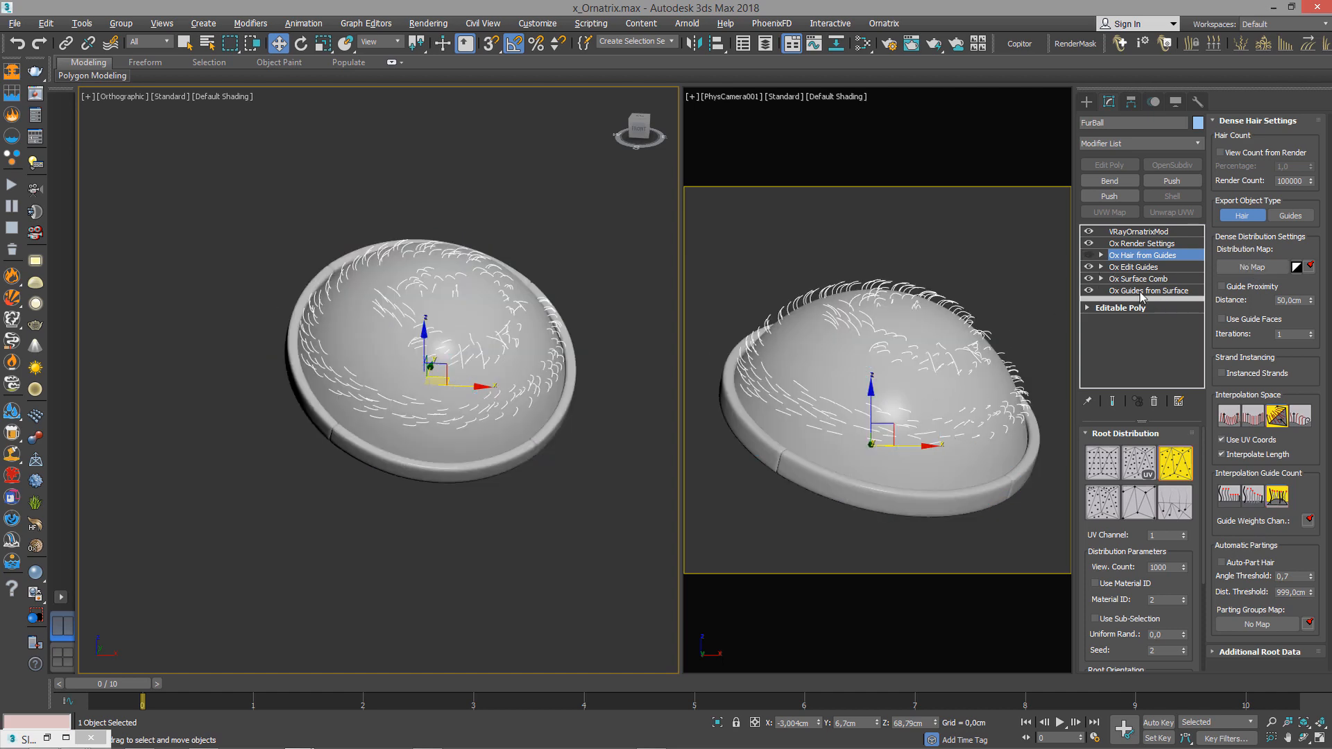
# Re-enable Ox Hair from Guides in the FurBall stack without assigning a new distribution map.
pyautogui.click(1089, 256)
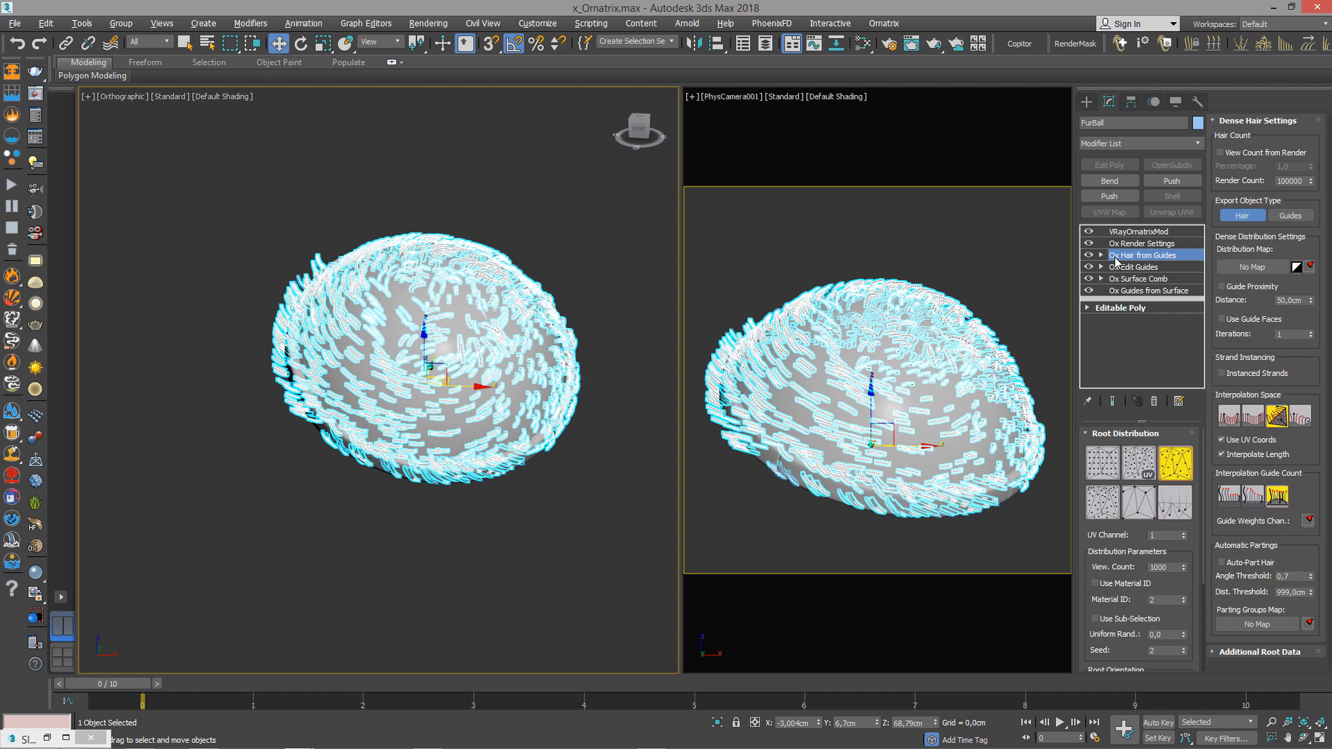
pyautogui.click(1253, 267)
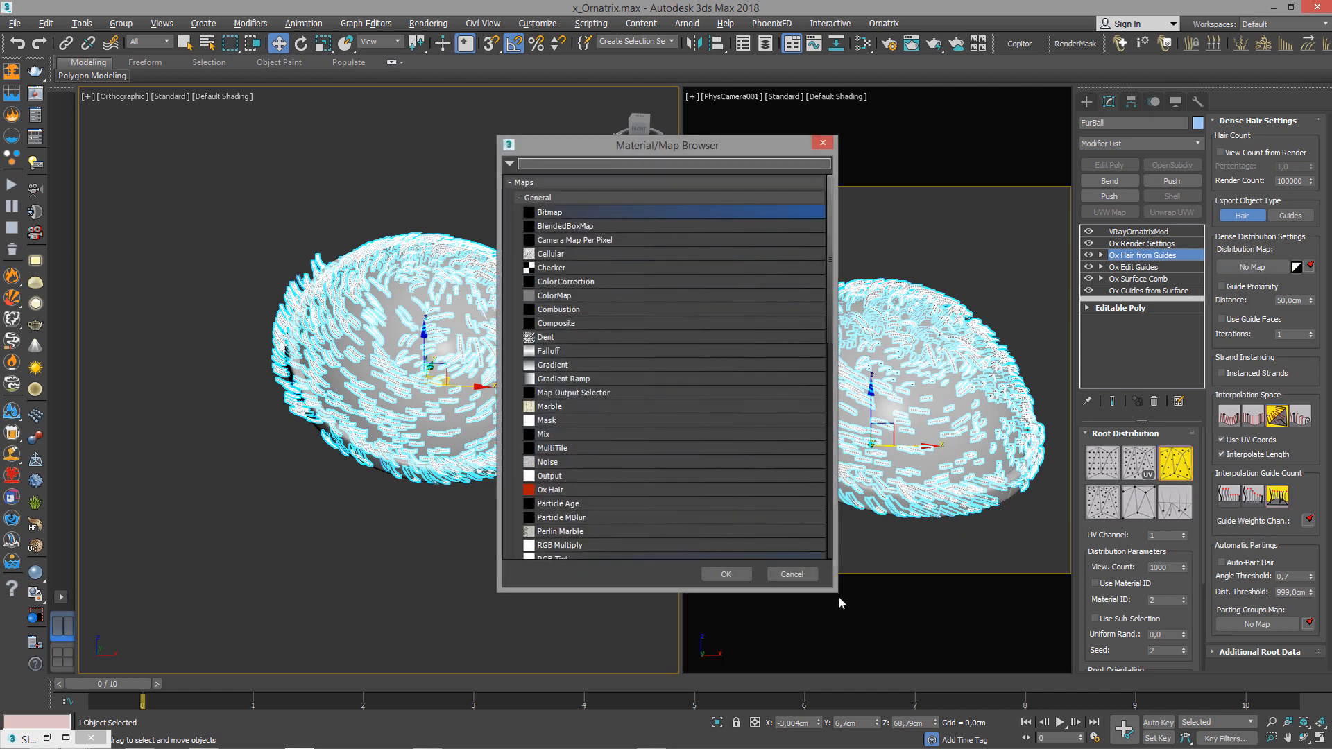
pyautogui.click(798, 577)
# Copy the Ornatrix_Guides distribution map from Ox Guides from Surface and paste it into the Ox Hair from Guides Distribution Map.
pyautogui.click(1183, 290)
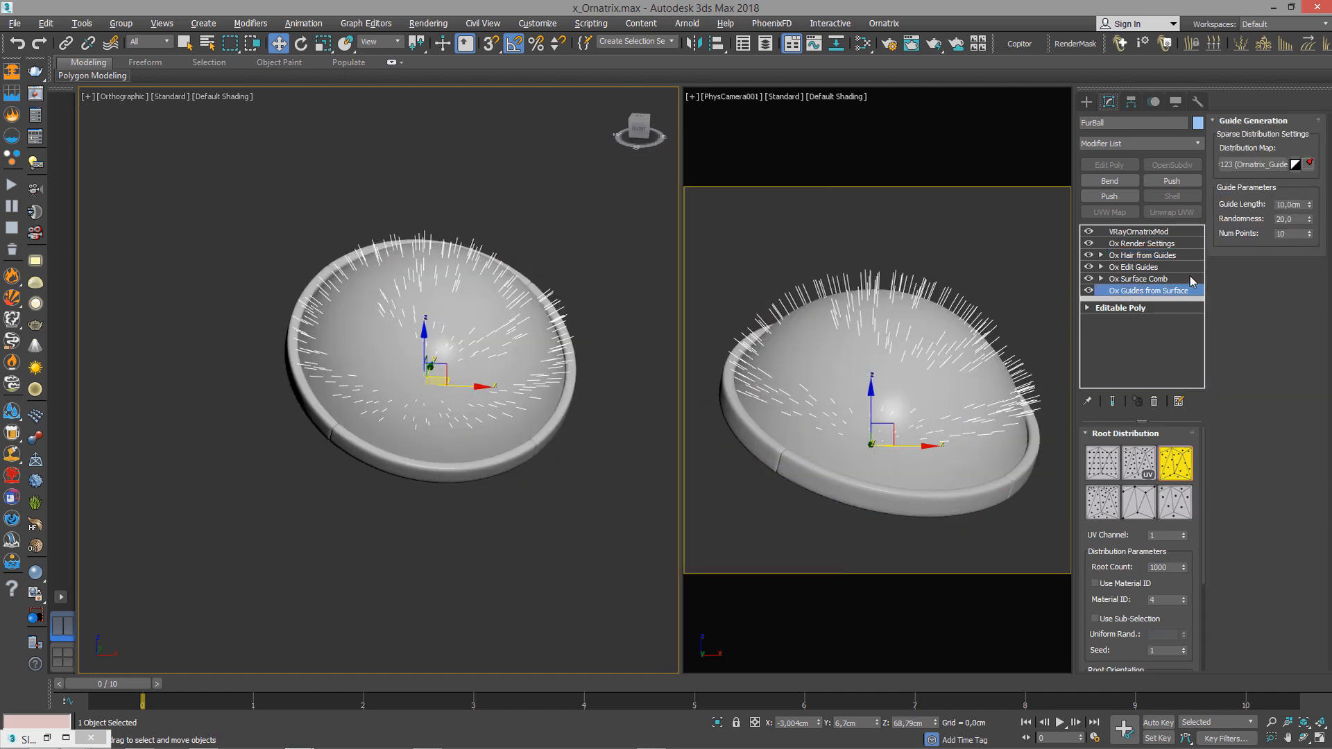
pyautogui.rightClick(1248, 167)
pyautogui.click(1239, 191)
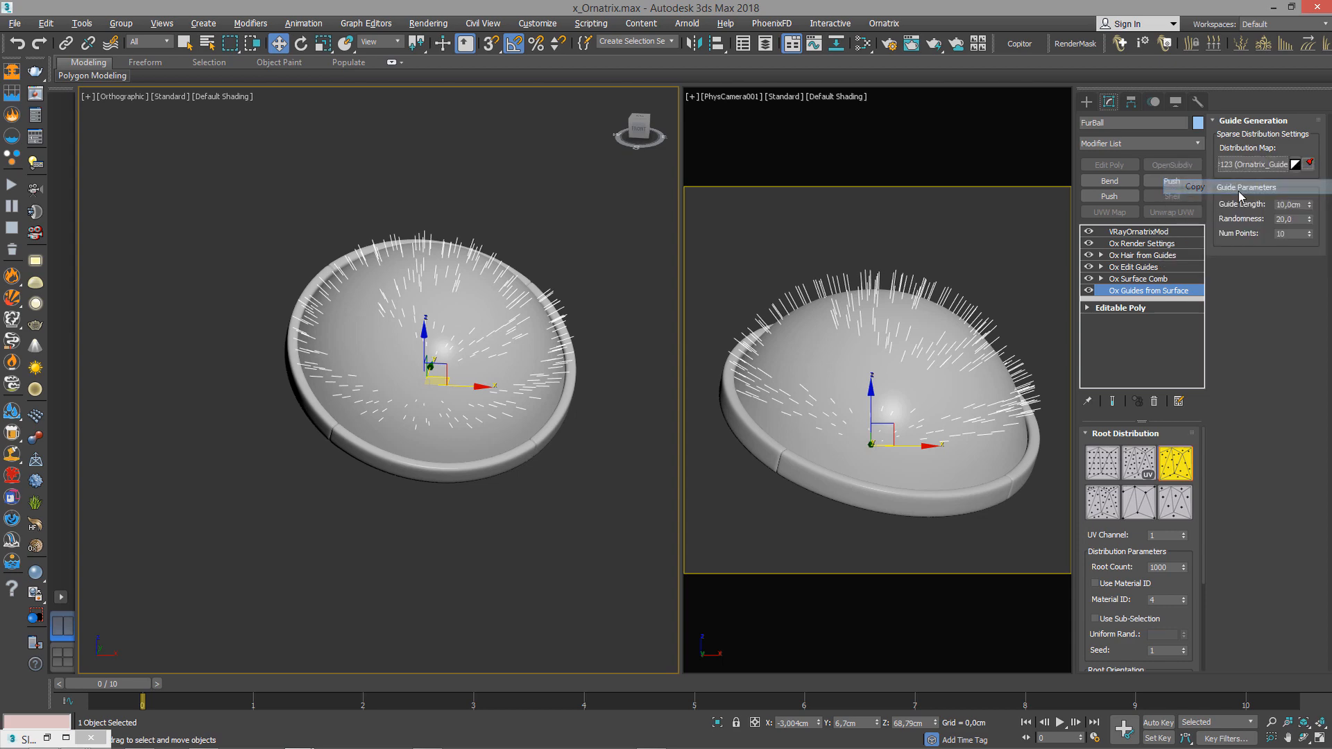
pyautogui.click(1155, 255)
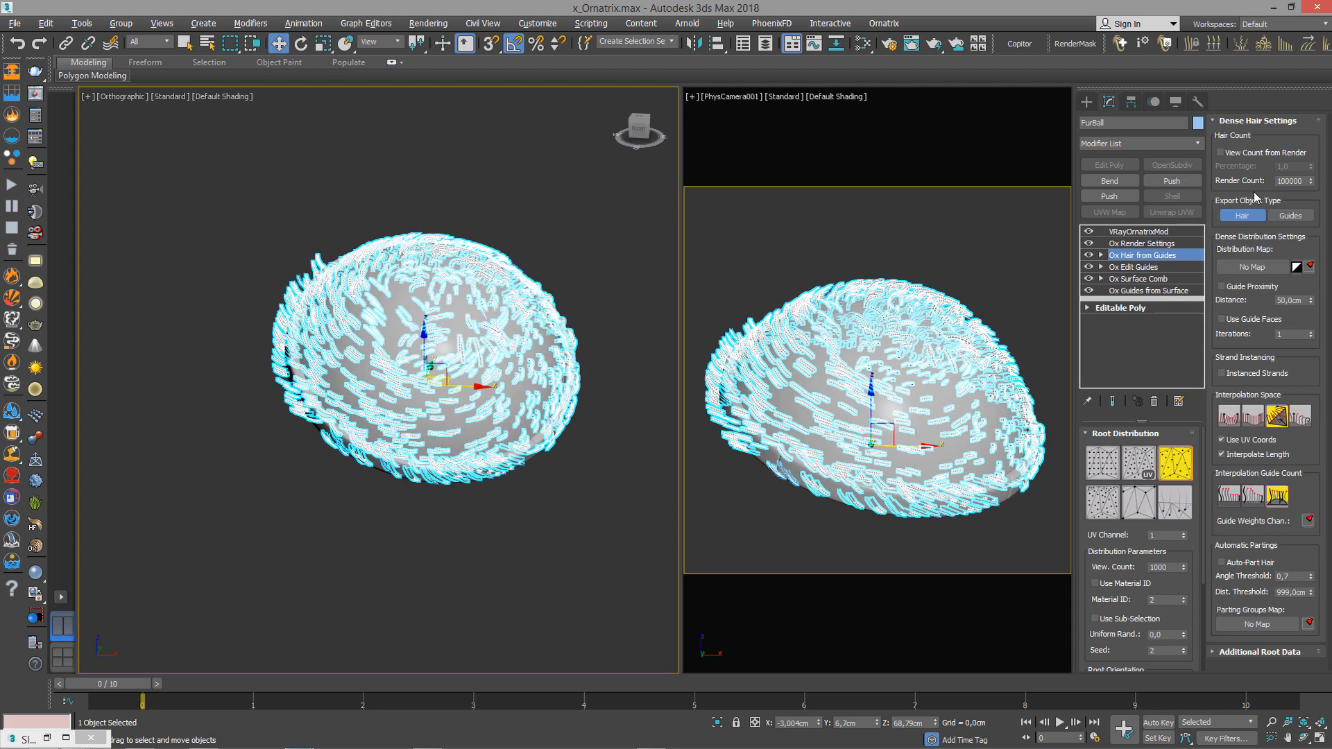
pyautogui.rightClick(1249, 266)
pyautogui.click(1268, 286)
# Render the spiral fur through PhysCamera001, stop the render early and clear the selection.
pyautogui.click(1009, 279)
pyautogui.click(983, 322)
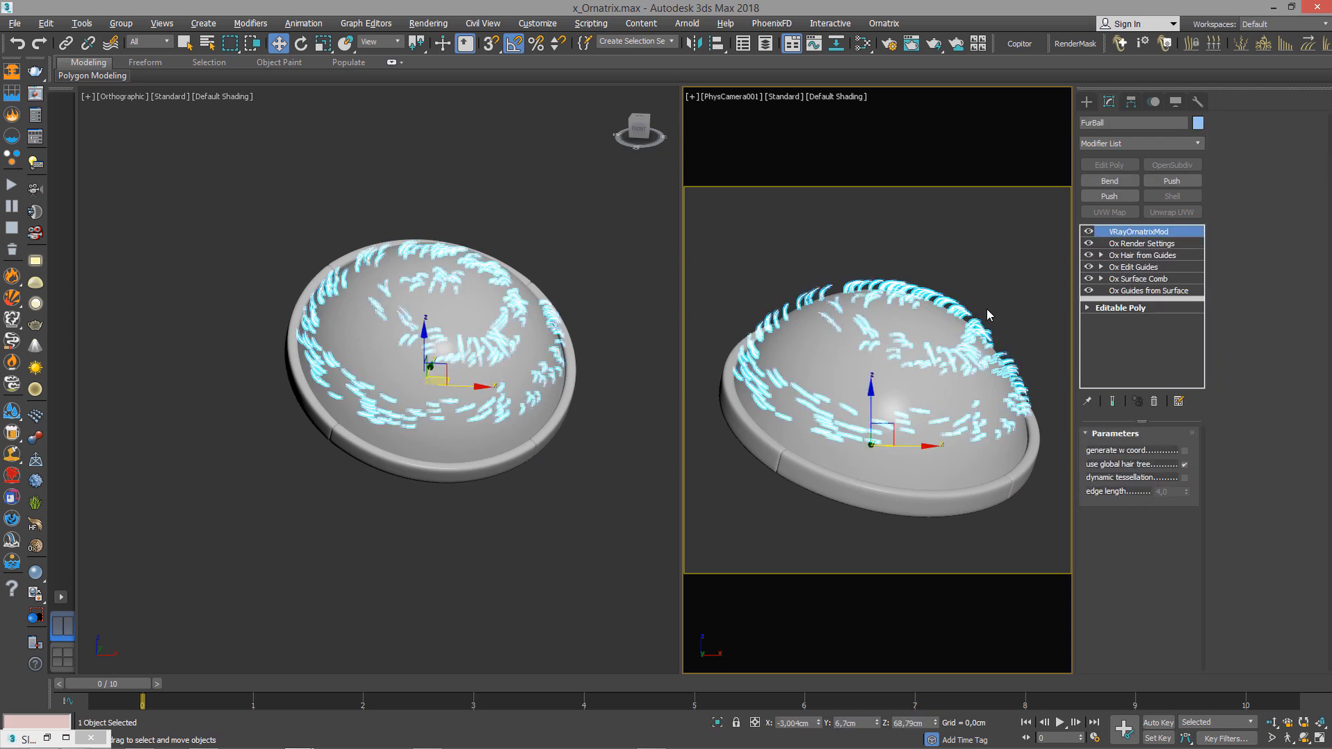
pyautogui.hotkey('shift', 'q')
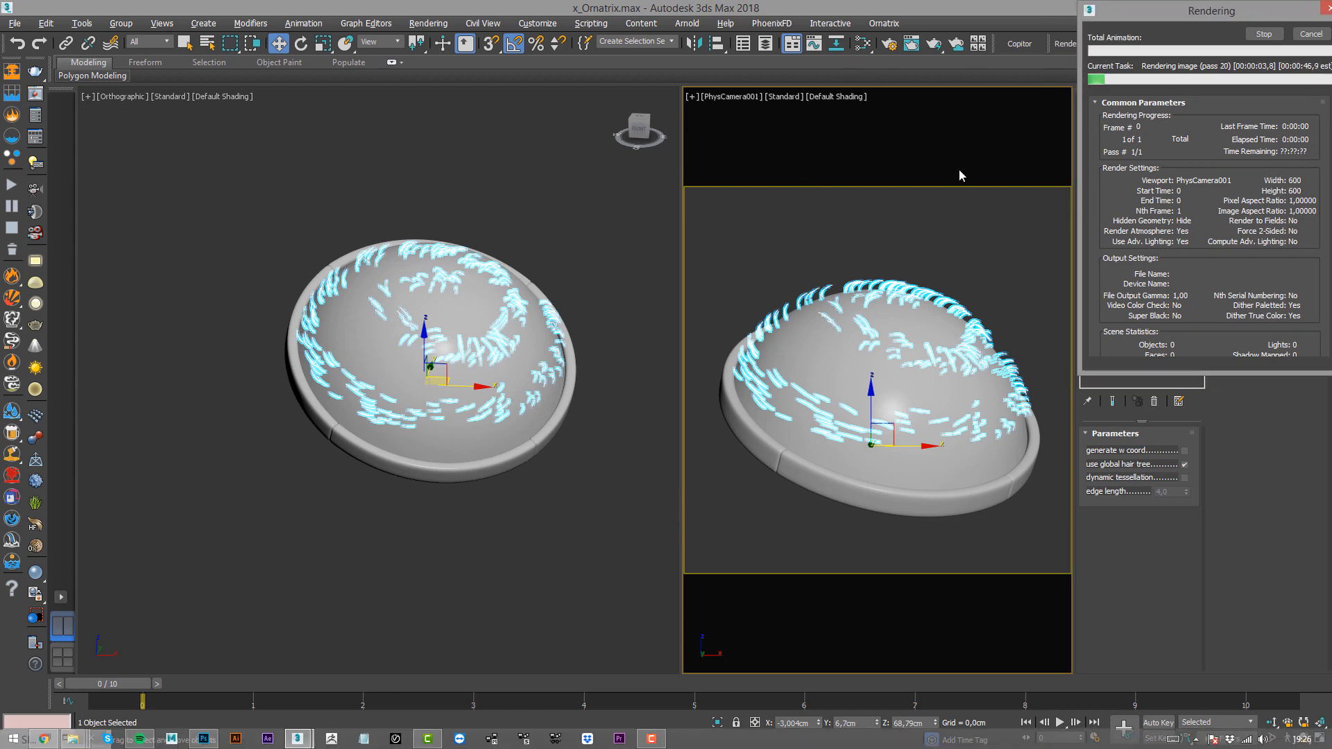
pyautogui.click(1295, 40)
pyautogui.click(785, 210)
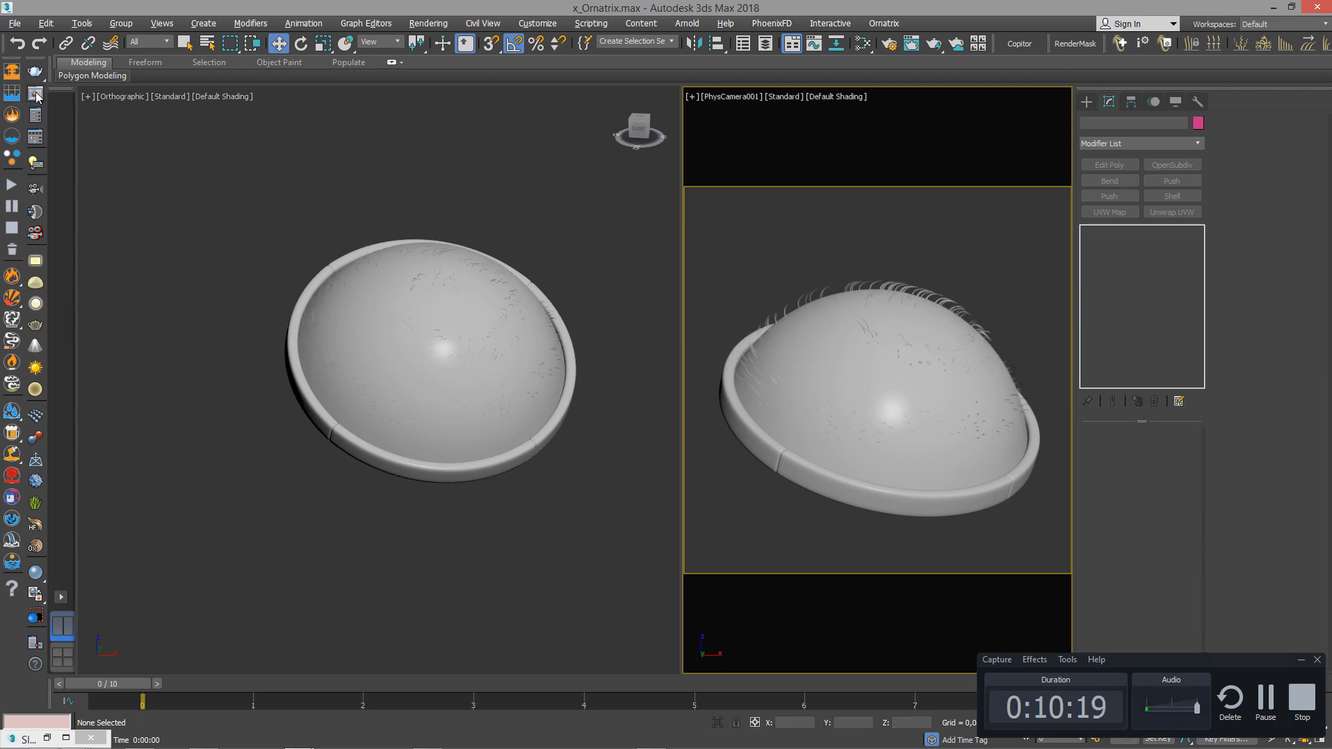
# Redraw the V-Ray render region around the whole dome, render it again, then stop and close the frame buffer.
pyautogui.hotkey('alt', 'Tab')
pyautogui.hotkey('alt', 'Tab')
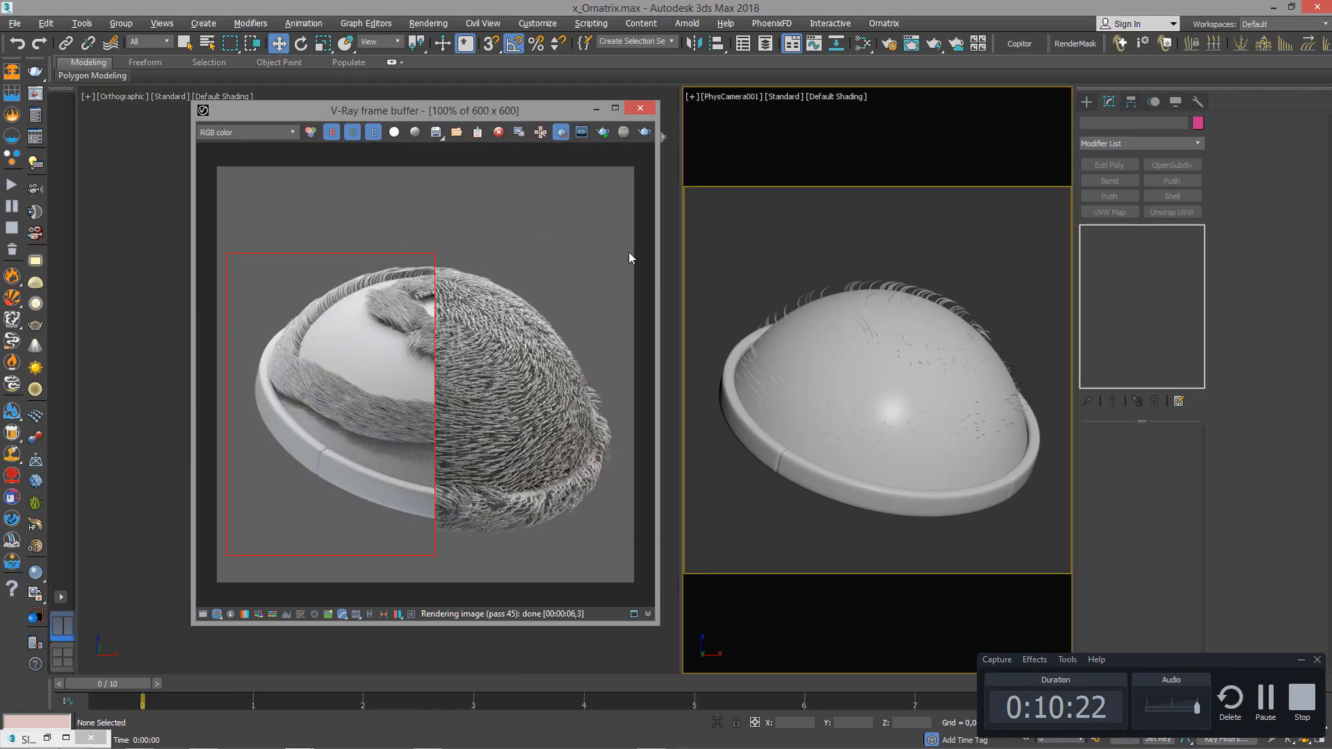
pyautogui.moveTo(619, 231); pyautogui.dragTo(234, 549)
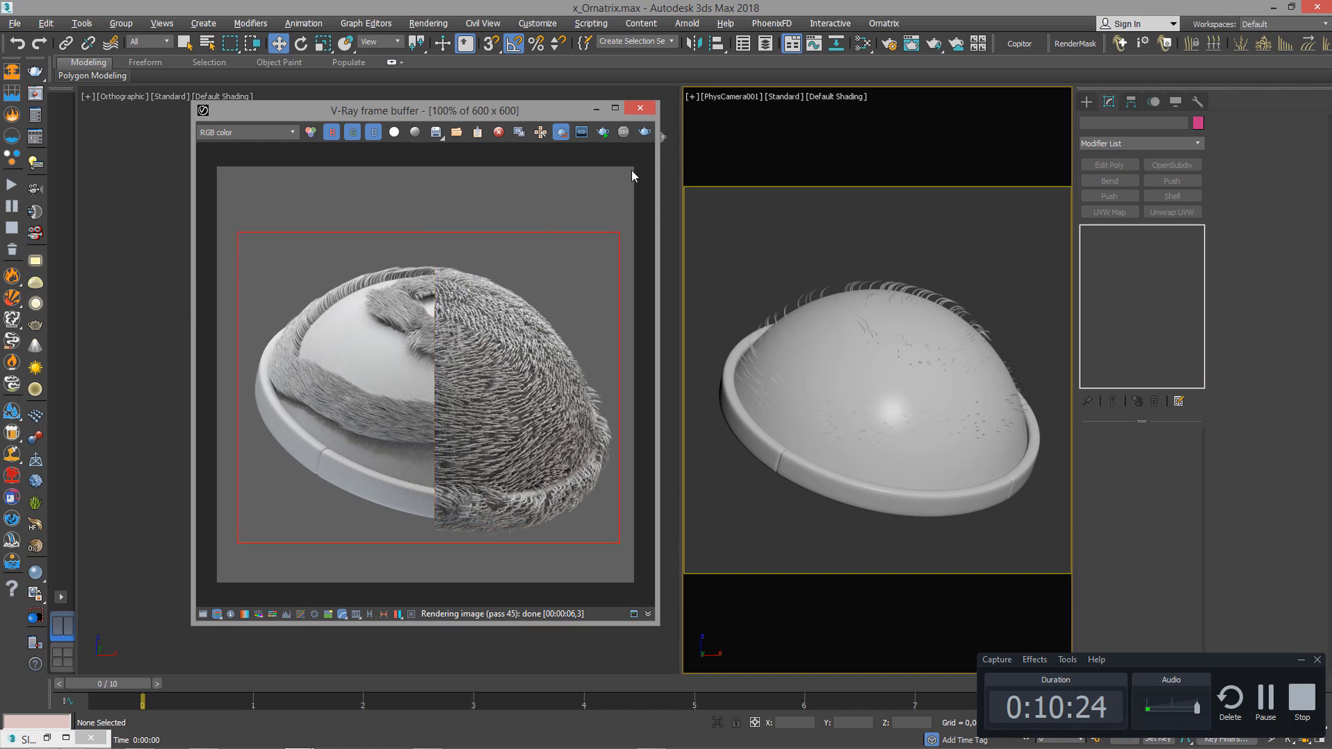
pyautogui.click(646, 137)
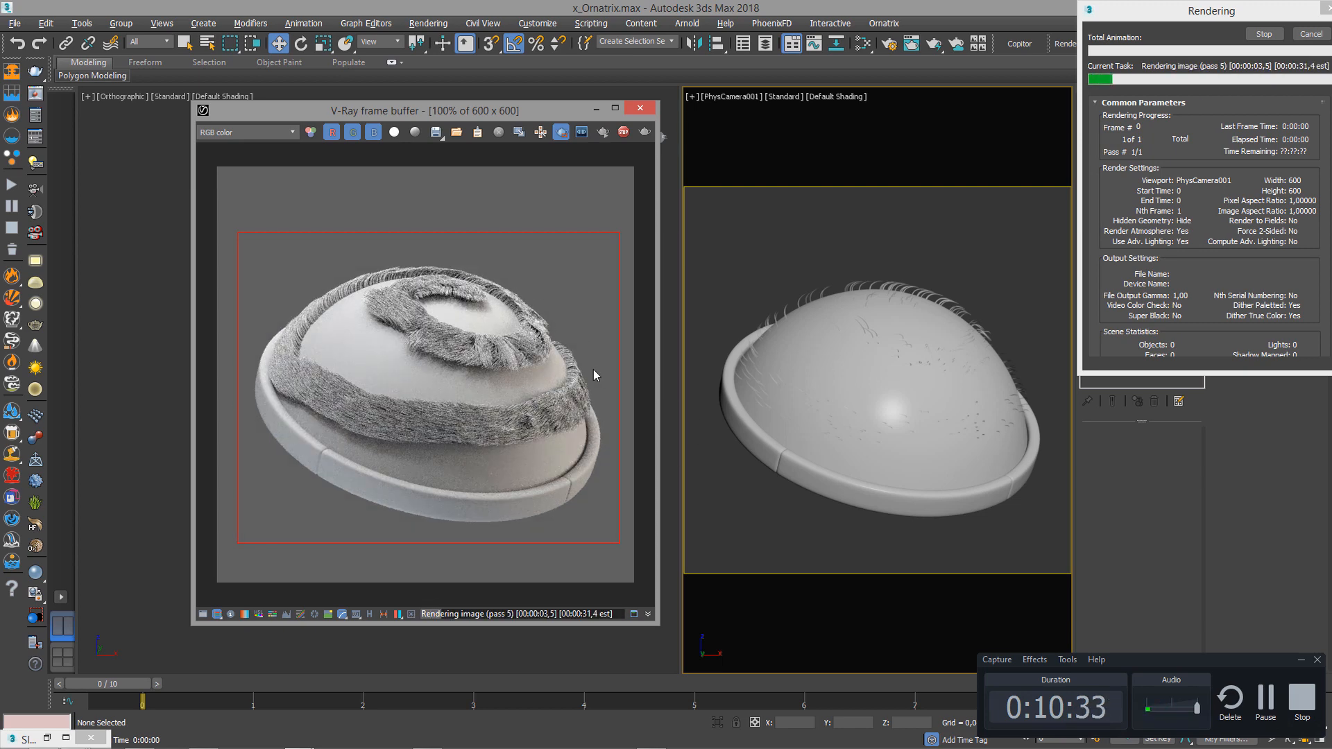
pyautogui.press('Escape')
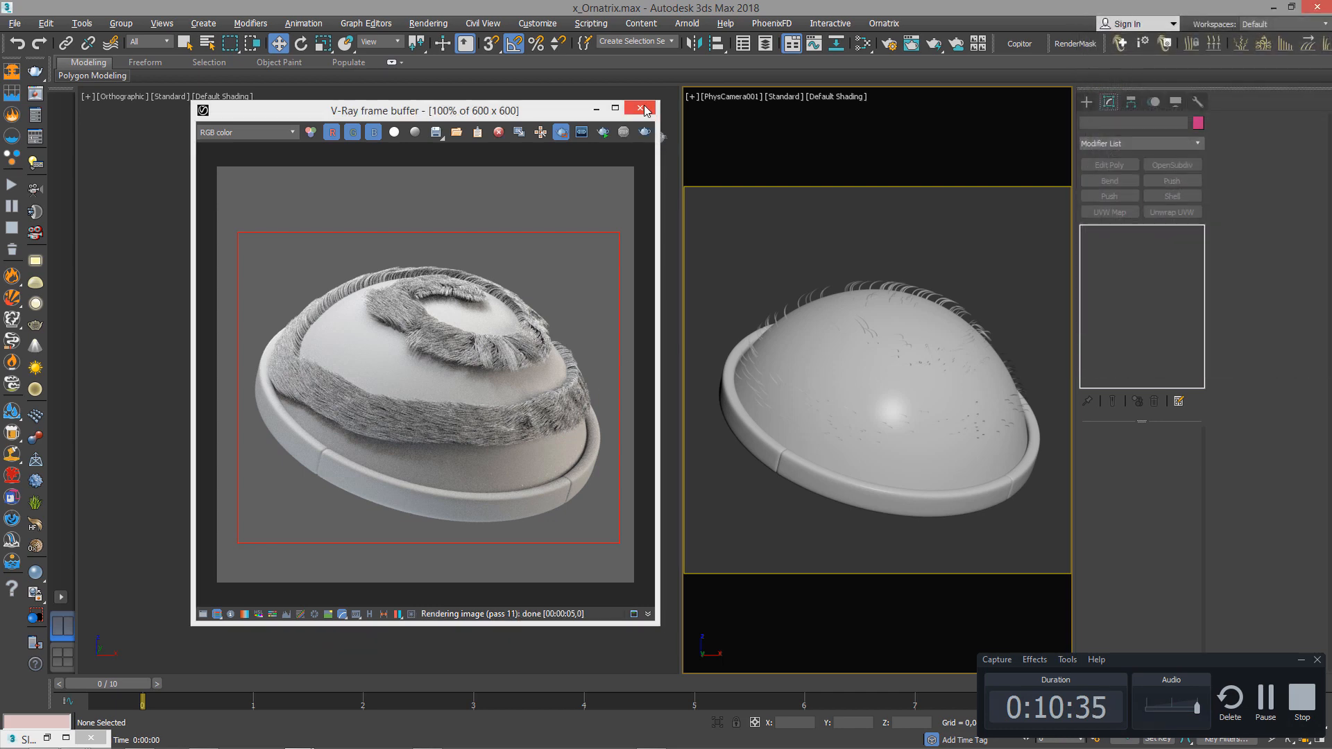
pyautogui.click(645, 109)
# Select FurBall, maximize the orthographic view and examine the spiral hair distribution at the Ox Hair from Guides level.
pyautogui.click(559, 325)
pyautogui.hotkey('alt', 'w')
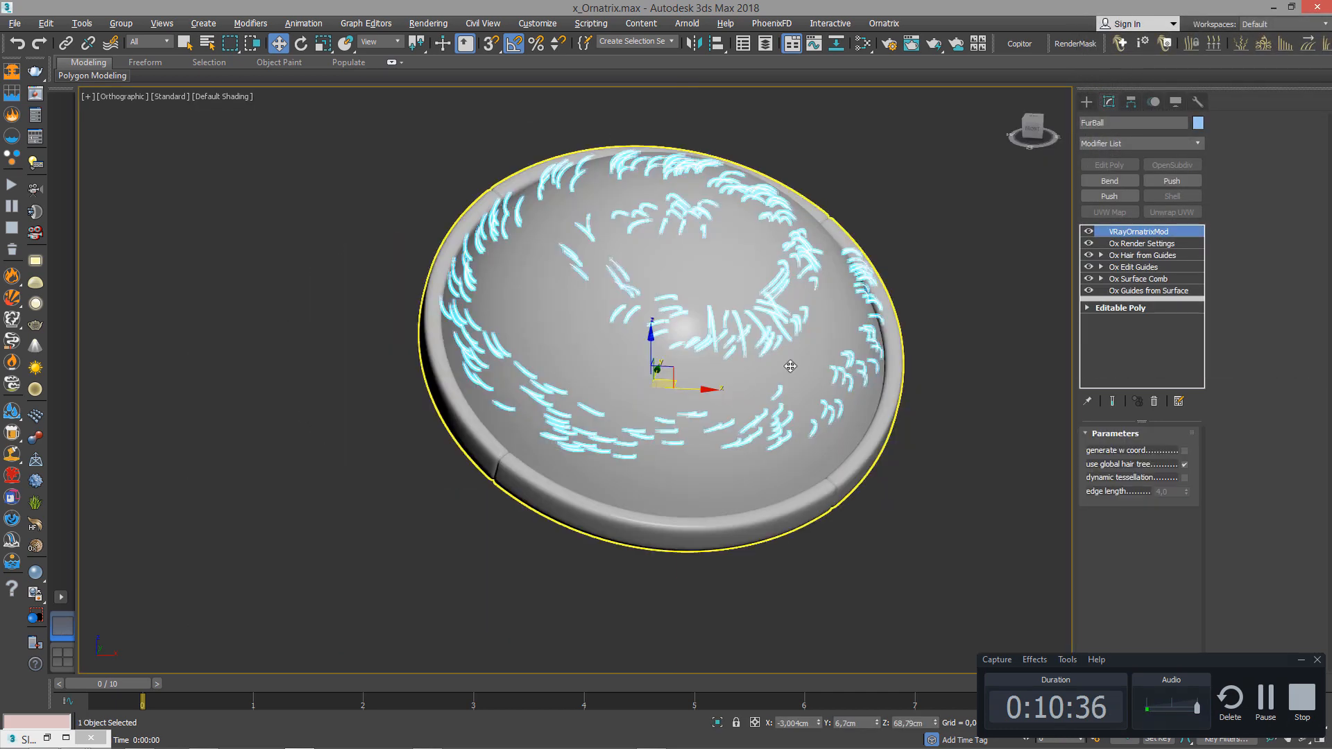
pyautogui.keyDown('alt'); pyautogui.moveTo(813, 351); pyautogui.dragTo(745, 325, button='middle'); pyautogui.keyUp('alt')
pyautogui.click(1167, 259)
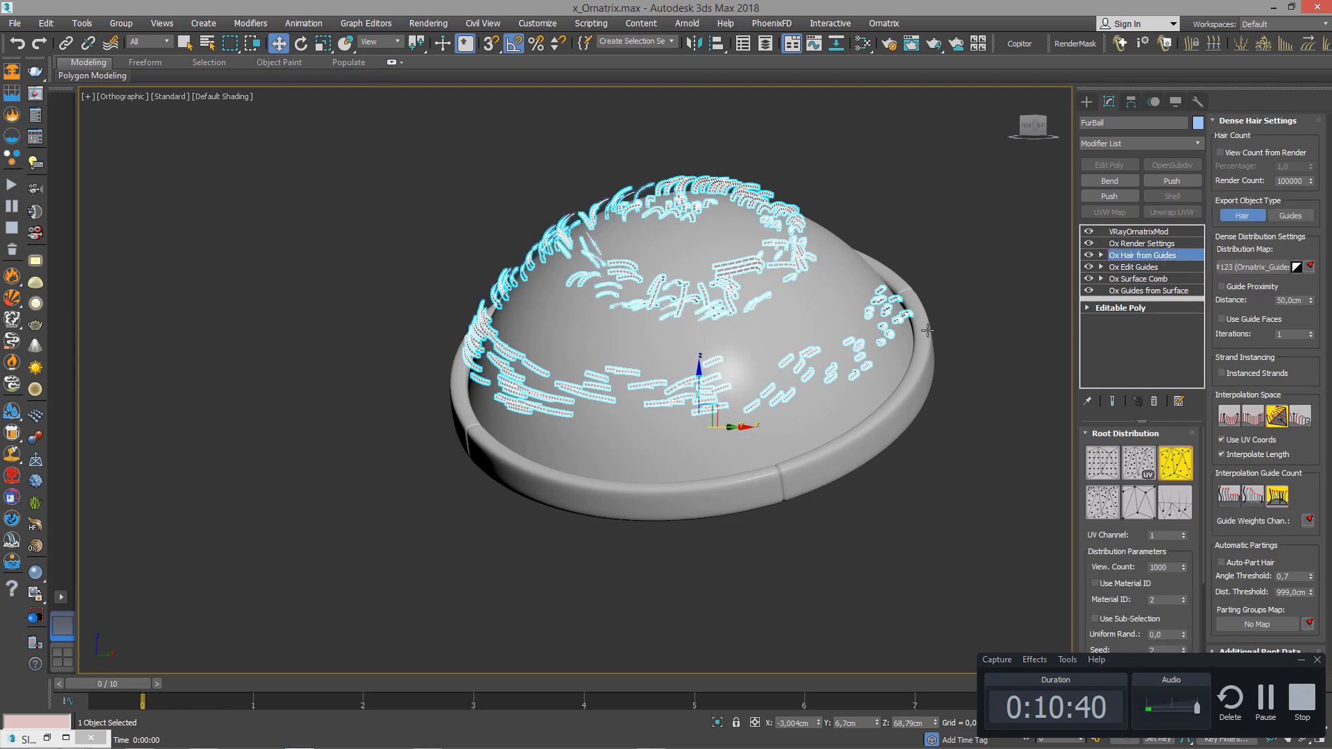
pyautogui.keyDown('alt'); pyautogui.moveTo(927, 330); pyautogui.dragTo(960, 316, button='middle'); pyautogui.keyUp('alt')
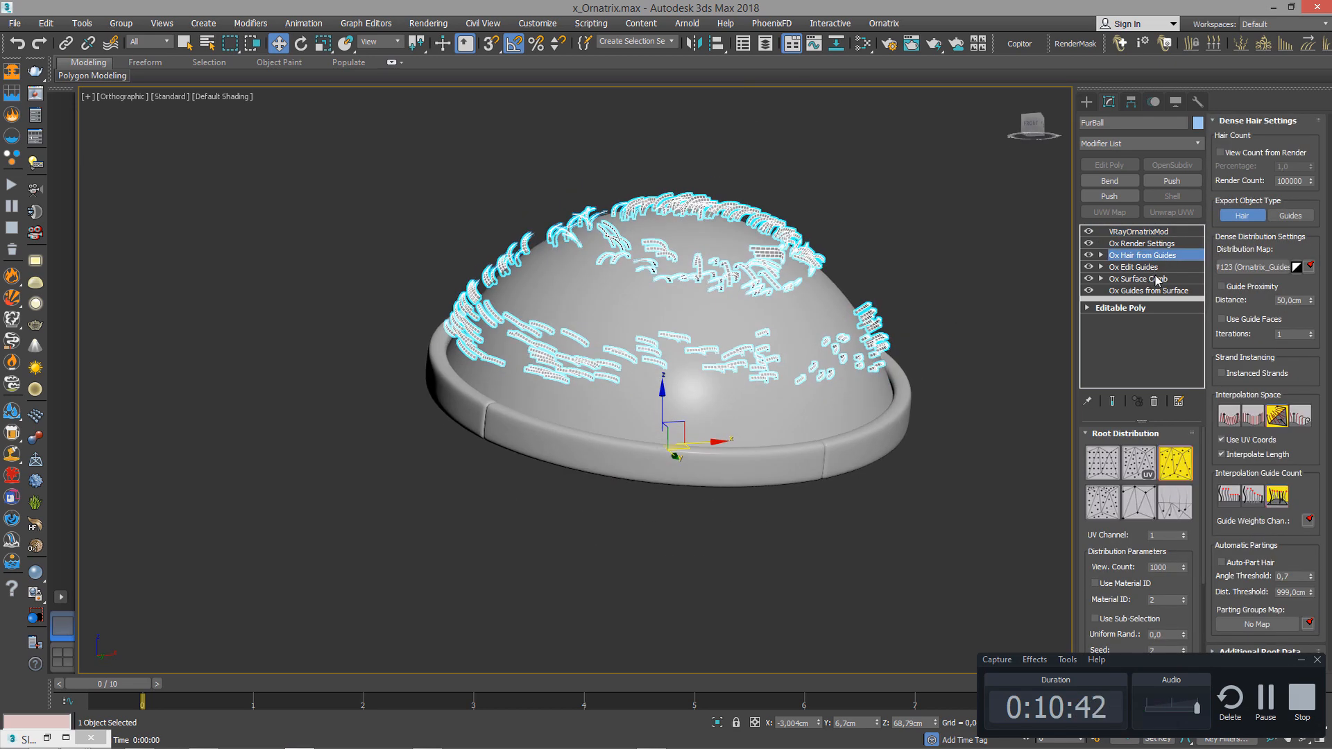
# Try removing the Ox Surface Comb modifier from the FurBall stack, and undo the removal.
pyautogui.click(1157, 279)
pyautogui.click(1154, 401)
pyautogui.keyDown('alt'); pyautogui.moveTo(777, 298); pyautogui.dragTo(832, 306, button='middle'); pyautogui.keyUp('alt')
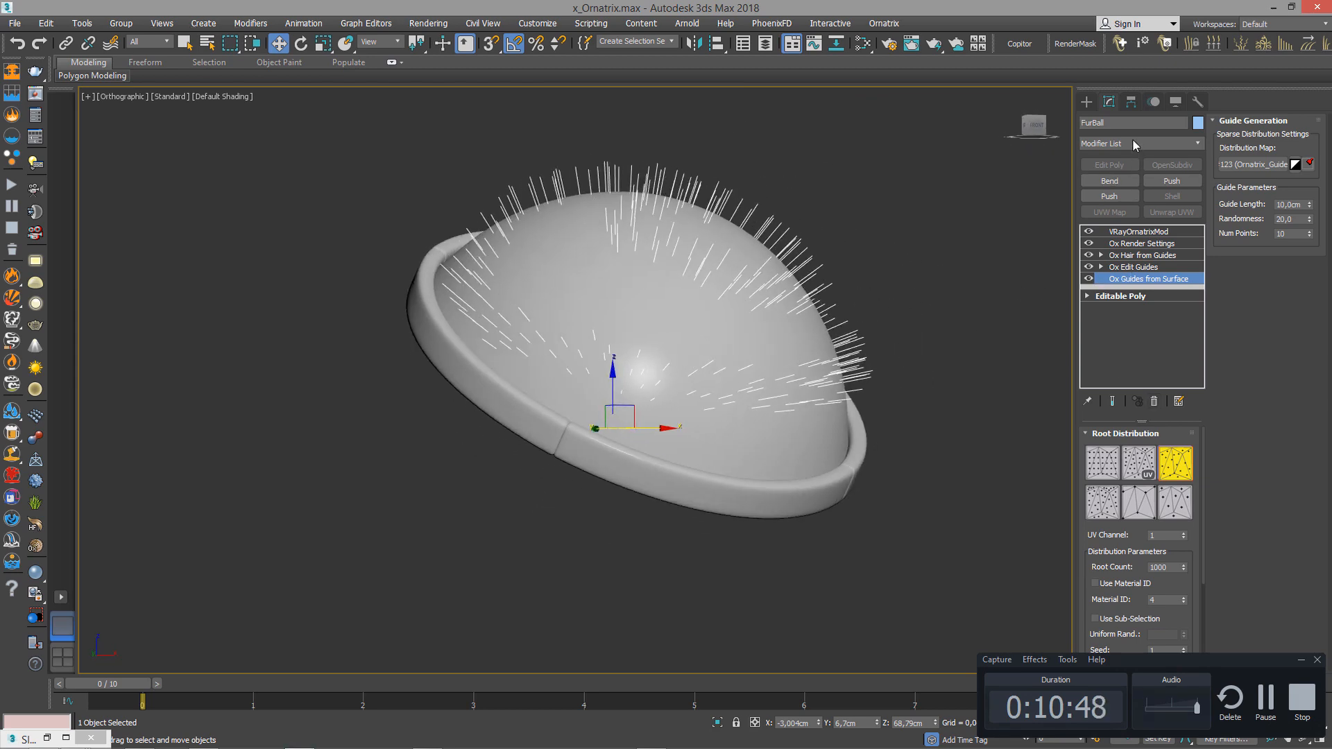
pyautogui.hotkey('ctrl', 'z')
# Select the guides on the lower part of the inner spiral with the Ox Edit Guides select brush.
pyautogui.keyDown('alt'); pyautogui.moveTo(869, 346); pyautogui.dragTo(878, 409, button='middle'); pyautogui.keyUp('alt')
pyautogui.click(1146, 280)
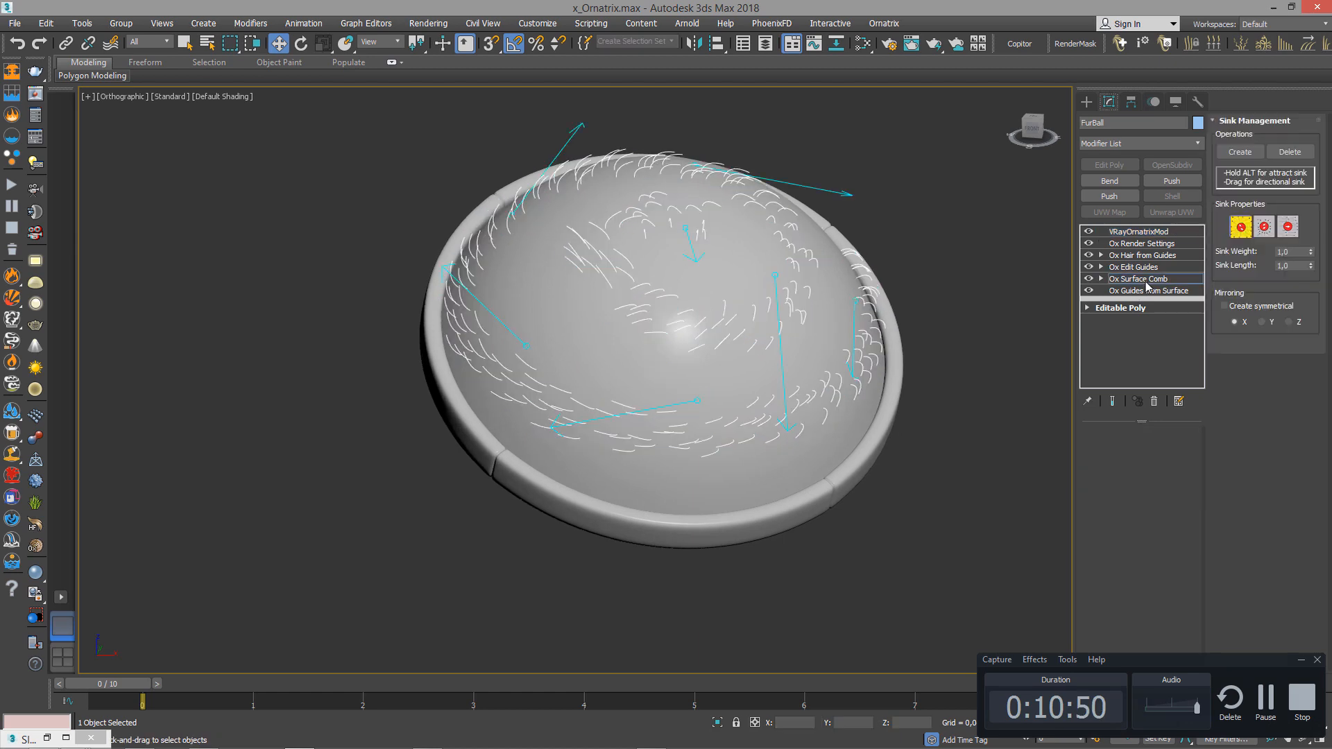
pyautogui.click(1146, 268)
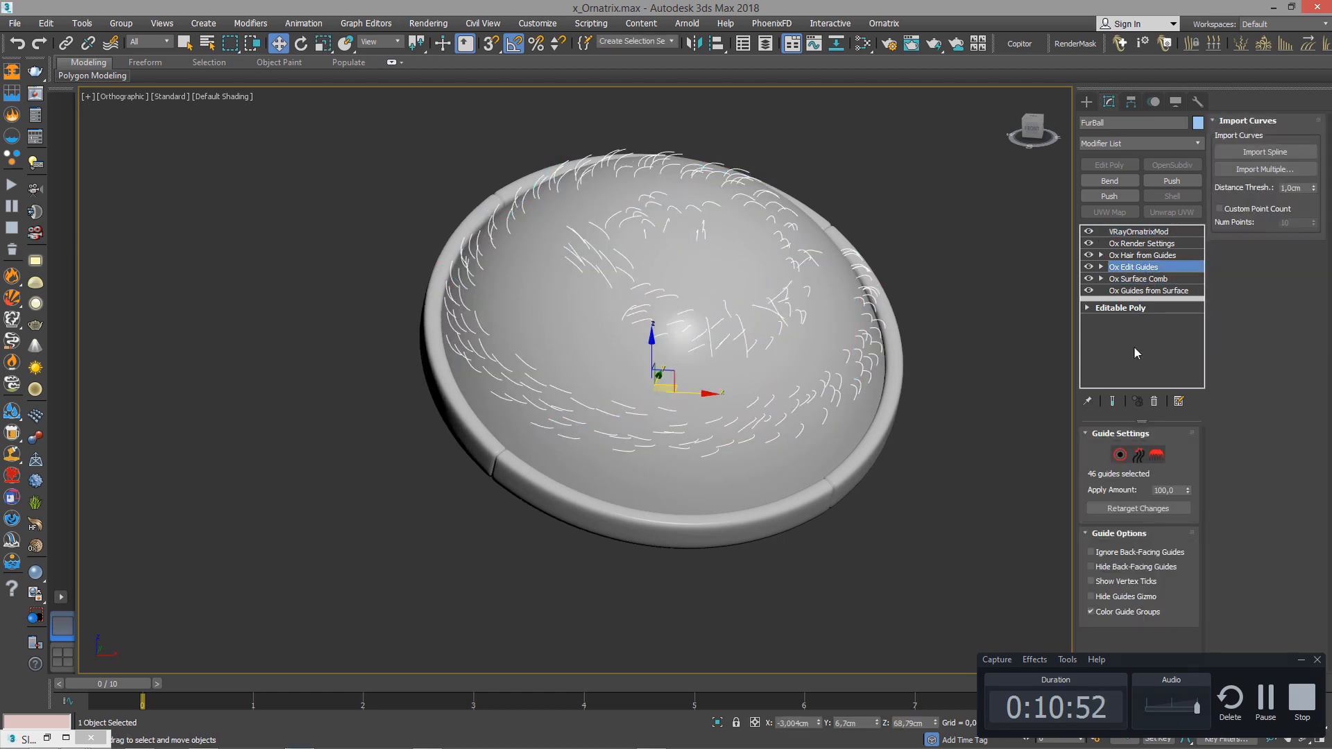
pyautogui.keyDown('alt'); pyautogui.moveTo(944, 384); pyautogui.dragTo(947, 430, button='middle'); pyautogui.keyUp('alt')
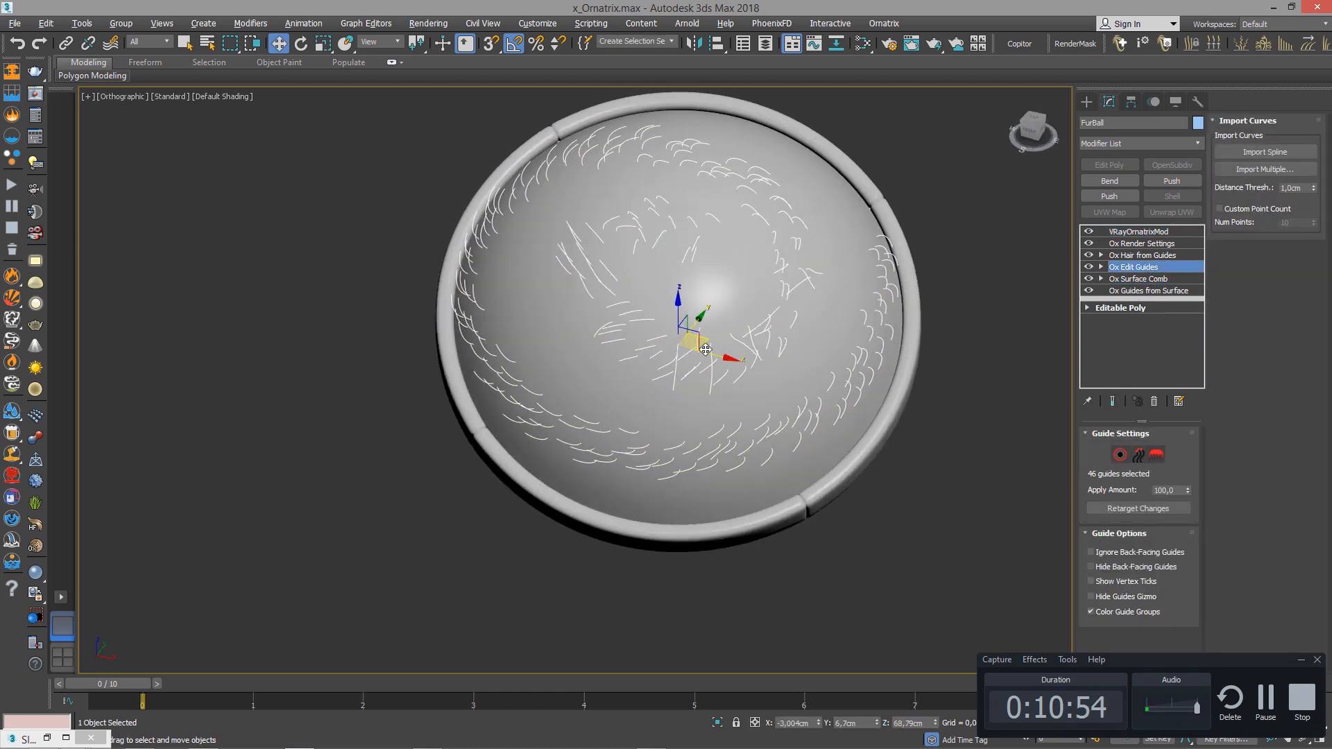
pyautogui.click(1156, 455)
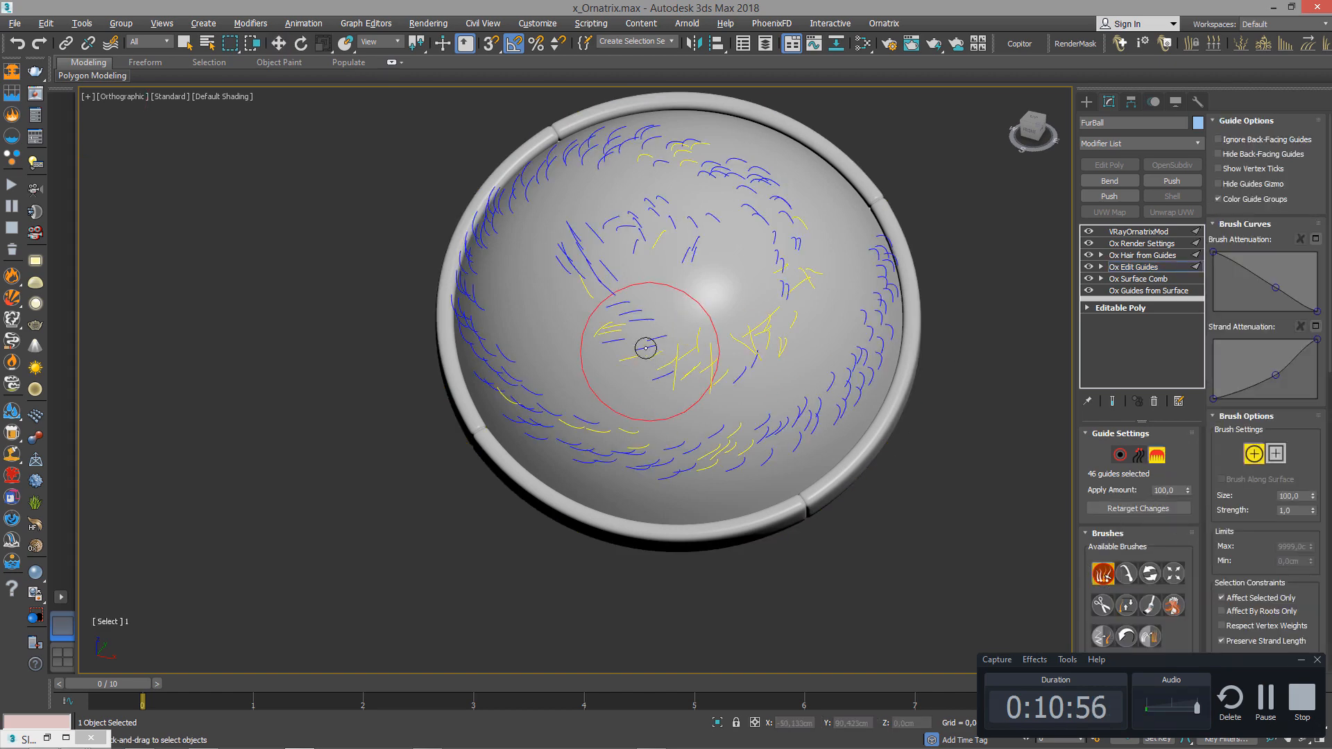
pyautogui.scroll(3, 641, 347)
pyautogui.moveTo(773, 315); pyautogui.dragTo(867, 236)
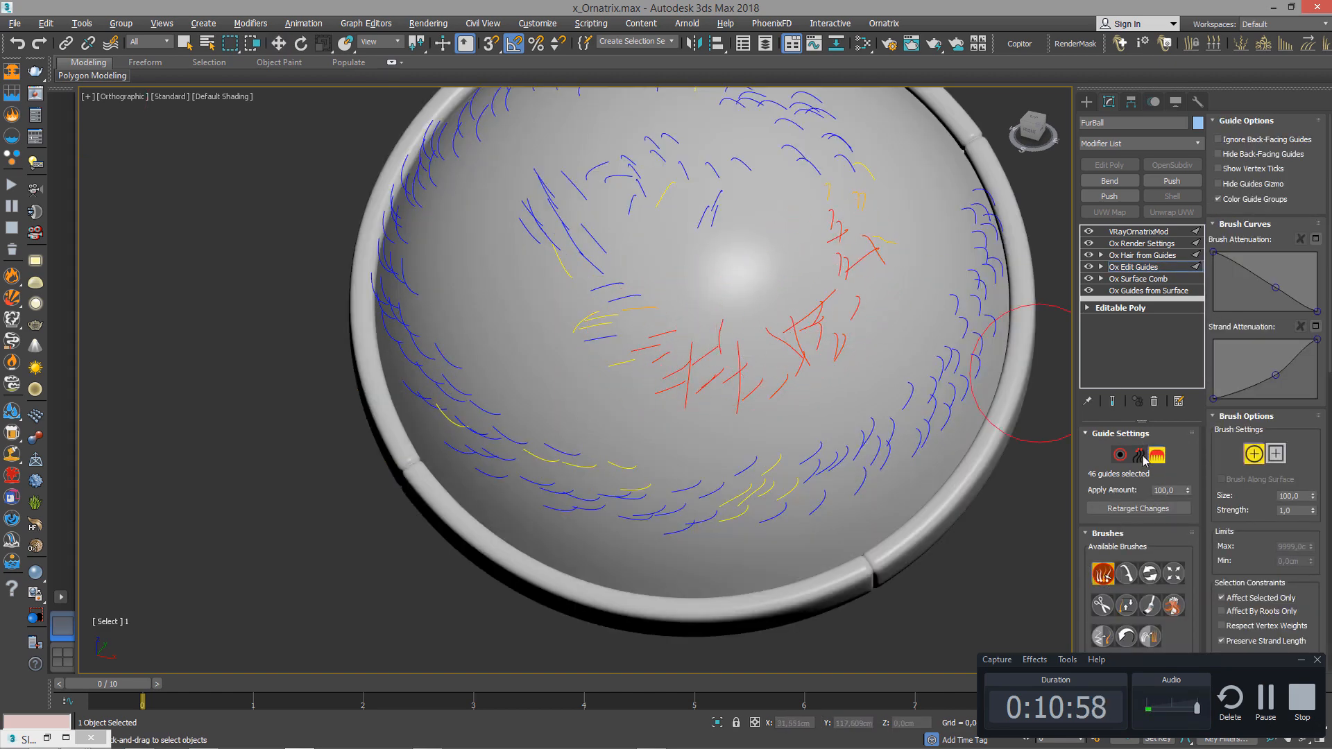
pyautogui.click(1155, 454)
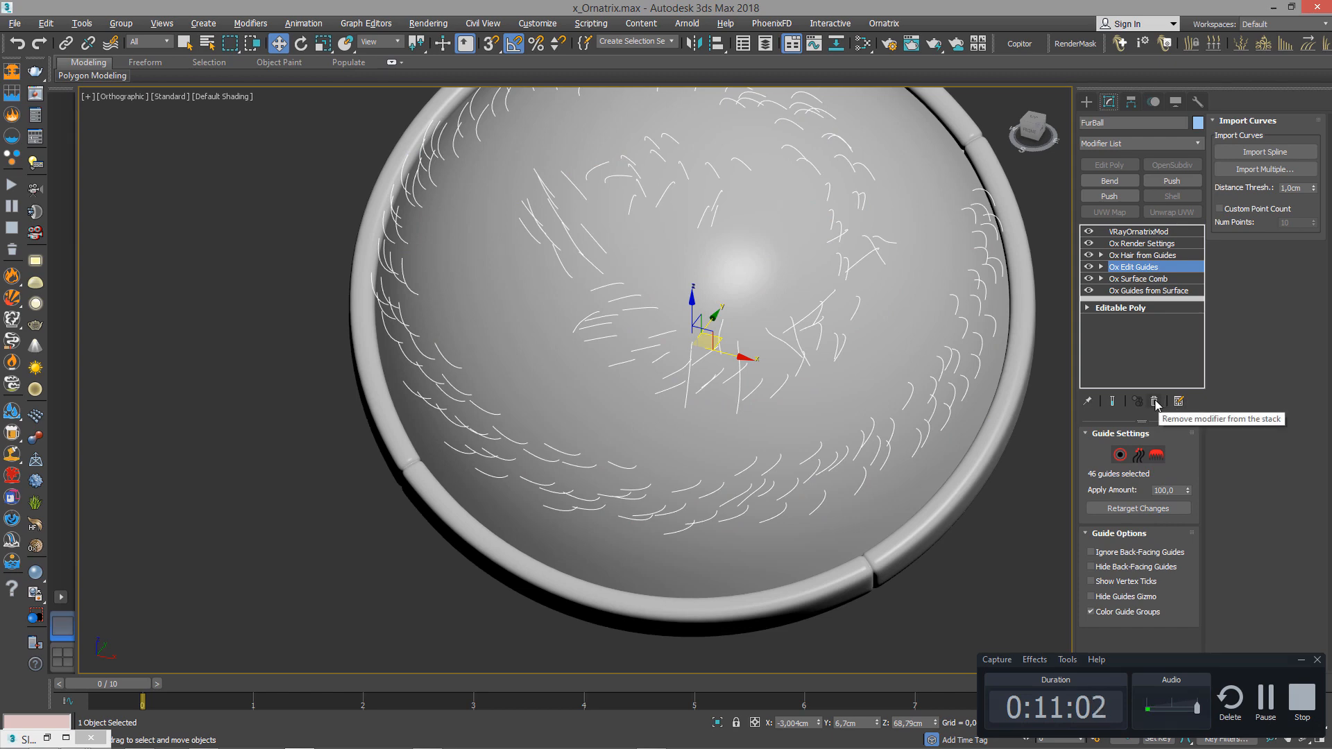
# Remove the Ox Edit Guides and Ox Surface Comb modifiers from the FurBall stack.
pyautogui.click(1155, 402)
pyautogui.click(1155, 402)
pyautogui.scroll(-3, 797, 333)
pyautogui.keyDown('alt'); pyautogui.moveTo(797, 333); pyautogui.dragTo(854, 305, button='middle'); pyautogui.keyUp('alt')
pyautogui.click(1130, 143)
pyautogui.scroll(-2, 1128, 528)
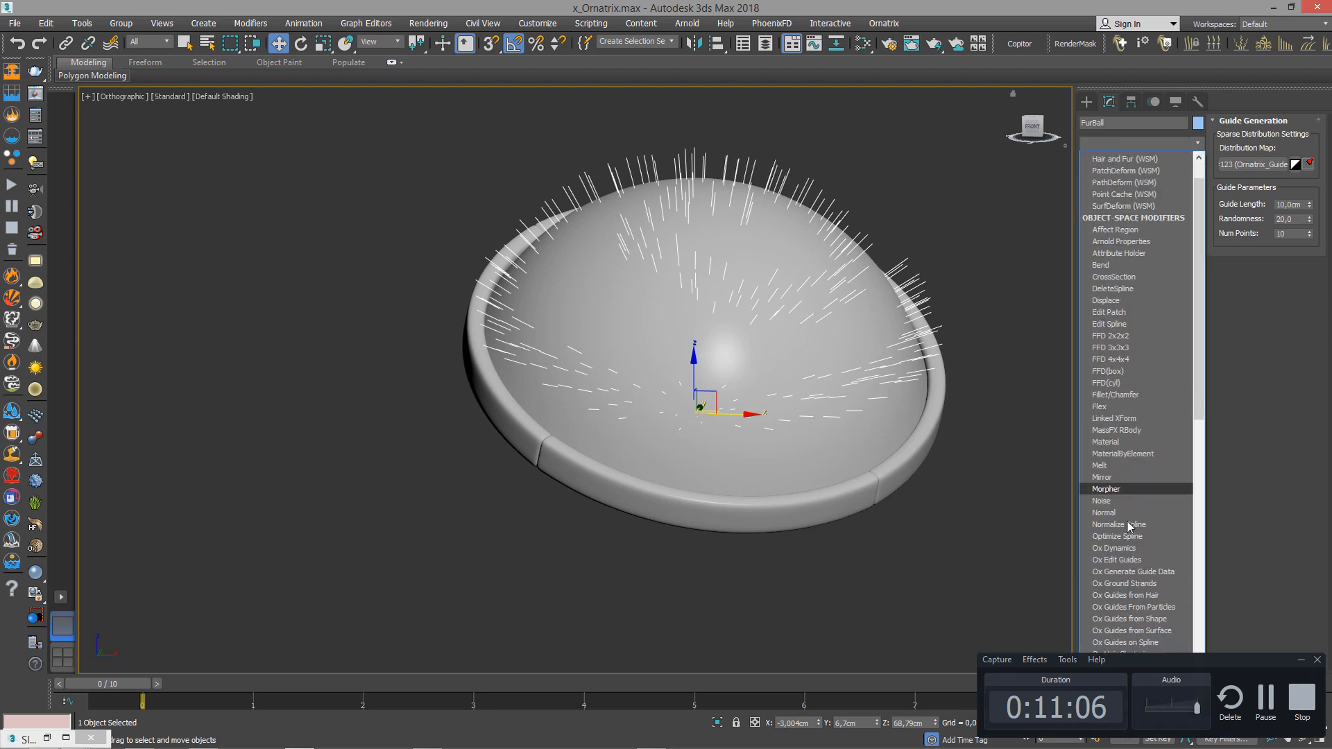
pyautogui.scroll(-6, 1137, 597)
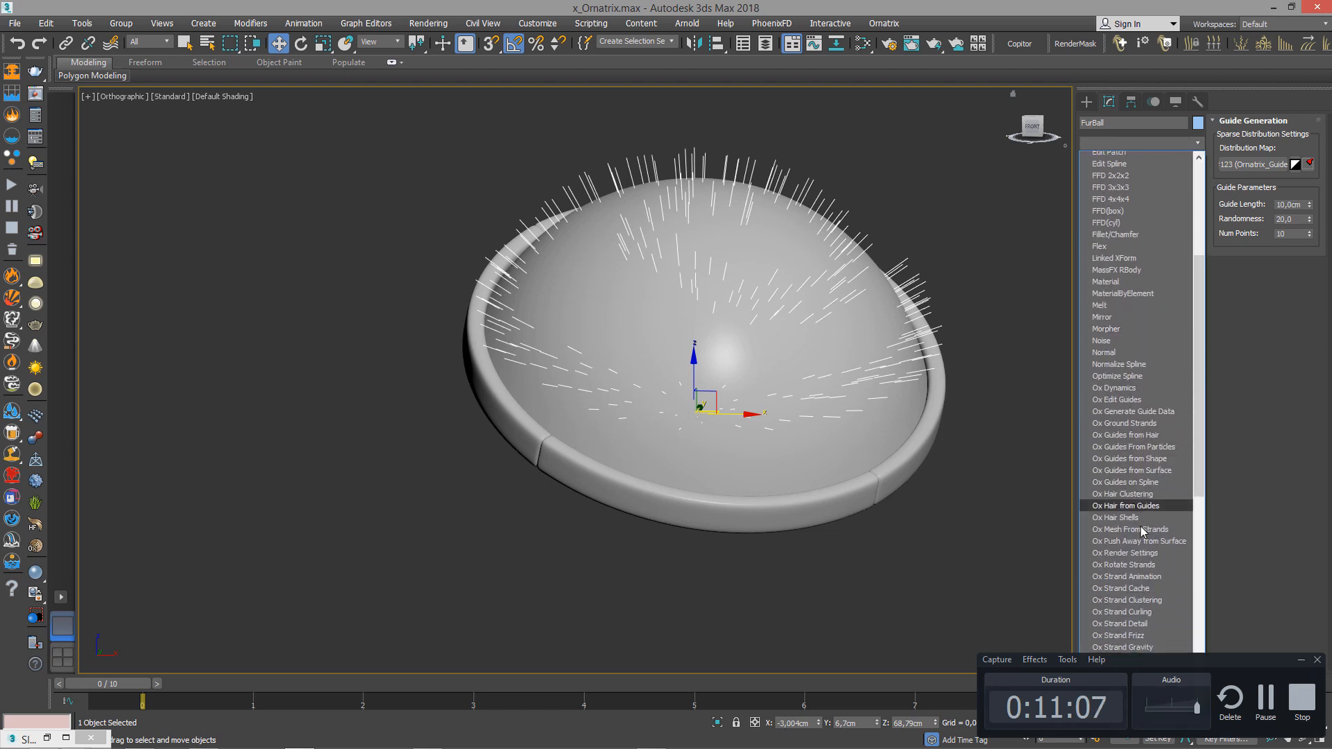
pyautogui.click(1225, 627)
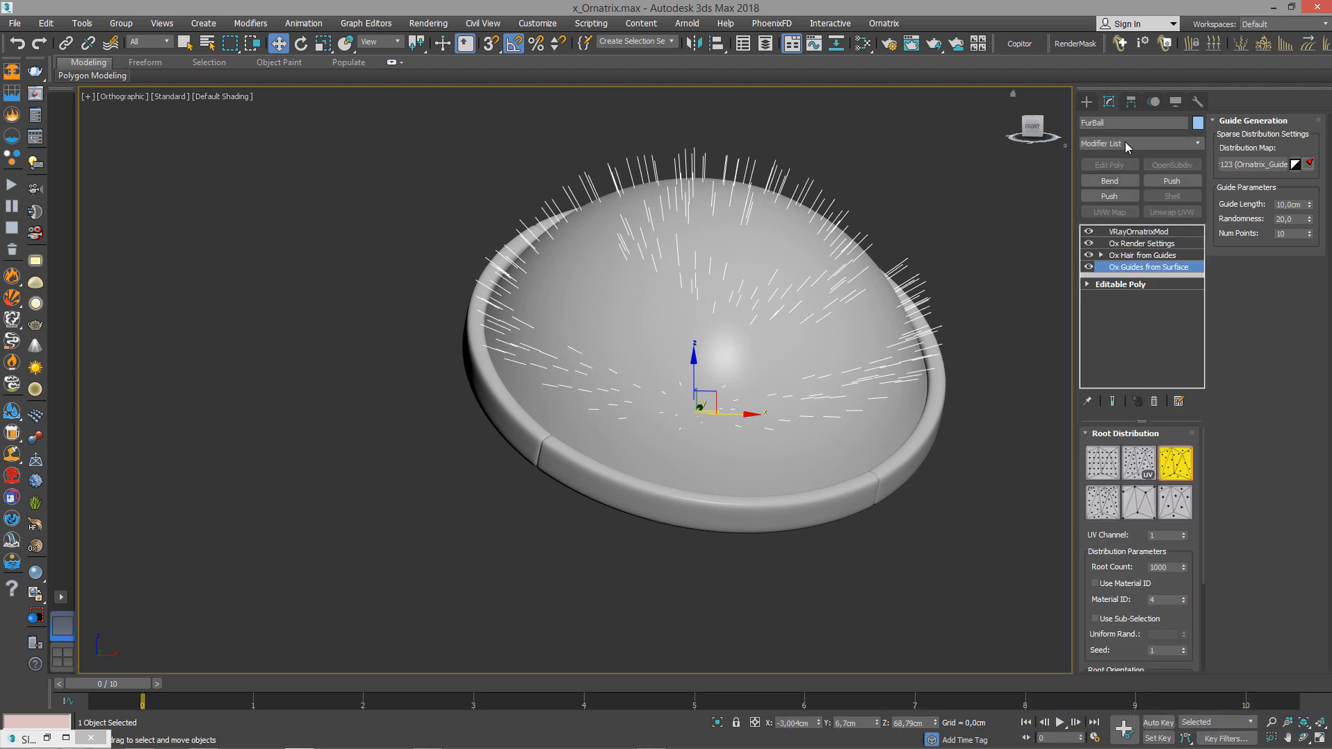
# Add a fresh Ox Surface Comb modifier directly above Ox Guides from Surface in the FurBall stack.
pyautogui.click(1126, 143)
pyautogui.scroll(-5, 1154, 491)
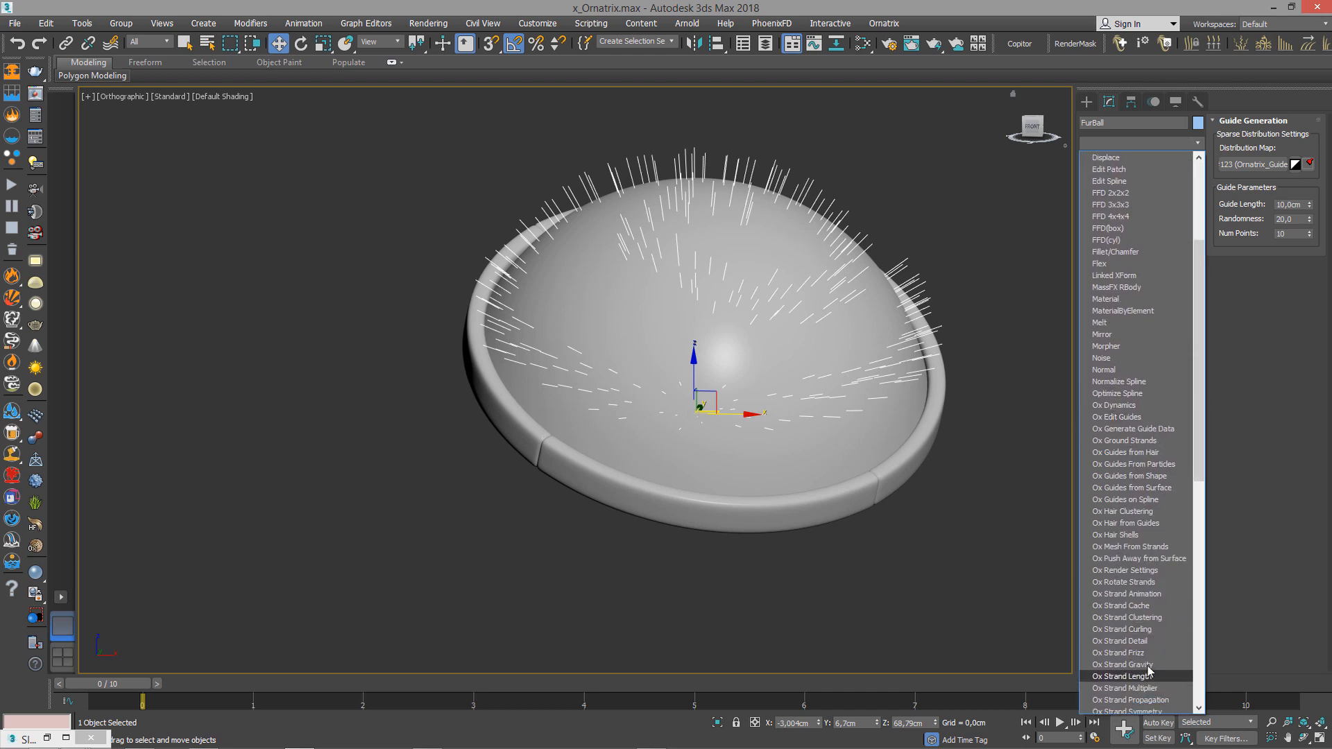
pyautogui.scroll(-3, 1150, 669)
pyautogui.click(1158, 664)
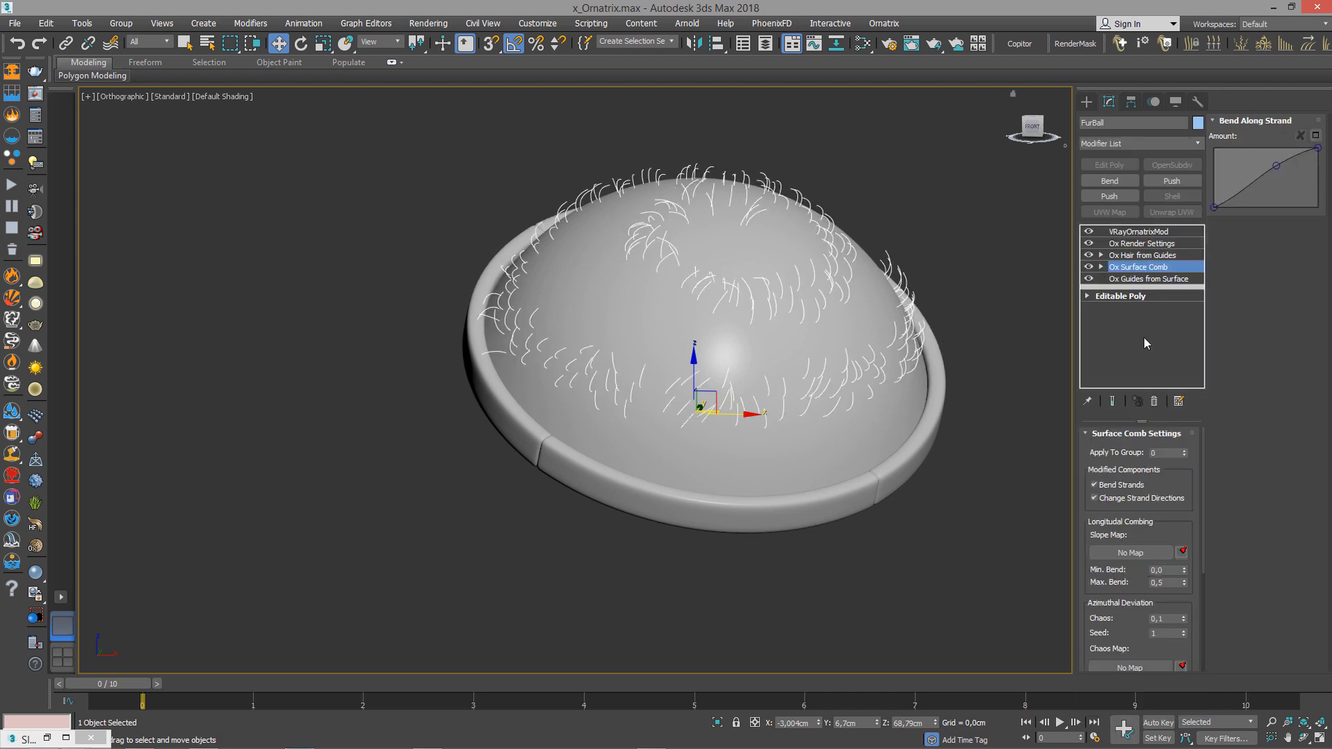
# Create directional comb sinks around the inner spiral on the dome's top so the guides follow its curve.
pyautogui.press('1')
pyautogui.click(1123, 466)
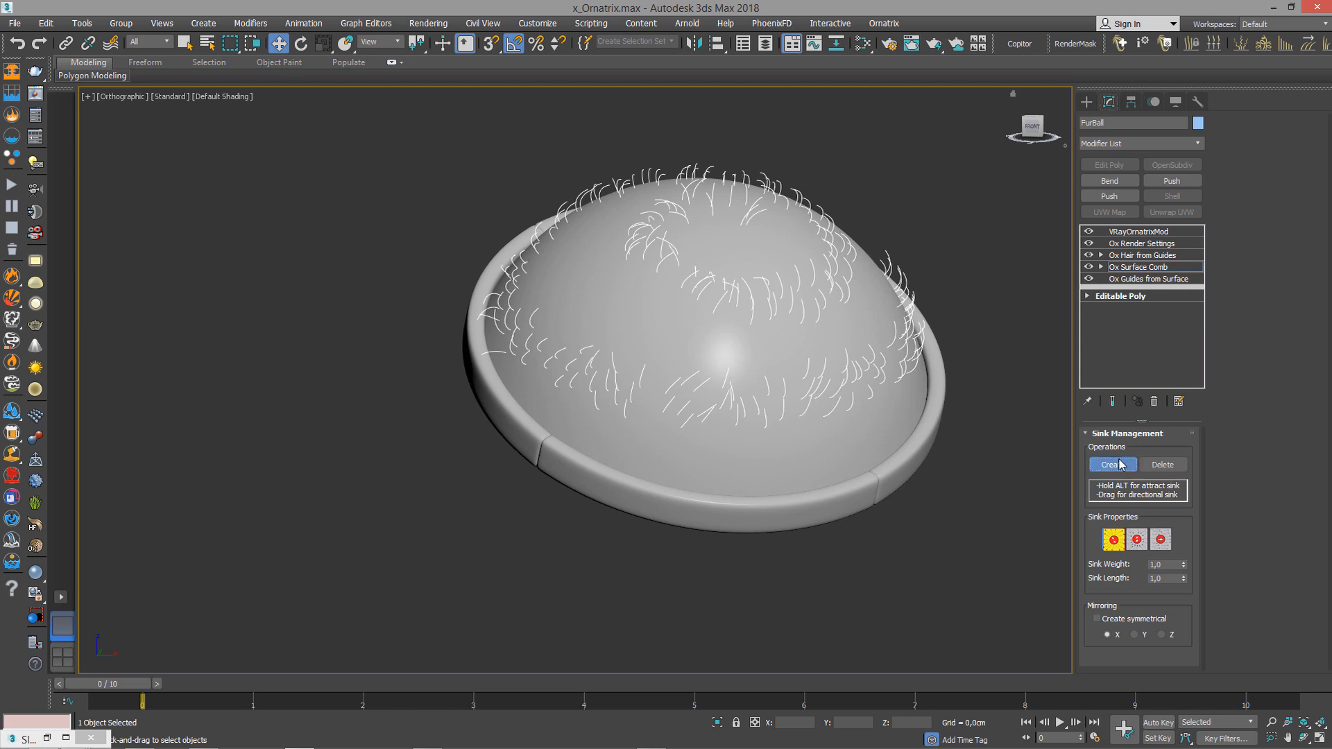
pyautogui.moveTo(752, 313)
pyautogui.keyDown('alt'); pyautogui.mouseDown(button='middle')
pyautogui.moveTo(705, 416)
pyautogui.moveTo(818, 382)
pyautogui.moveTo(761, 330)
pyautogui.moveTo(743, 291)
pyautogui.mouseUp(button='middle'); pyautogui.keyUp('alt')
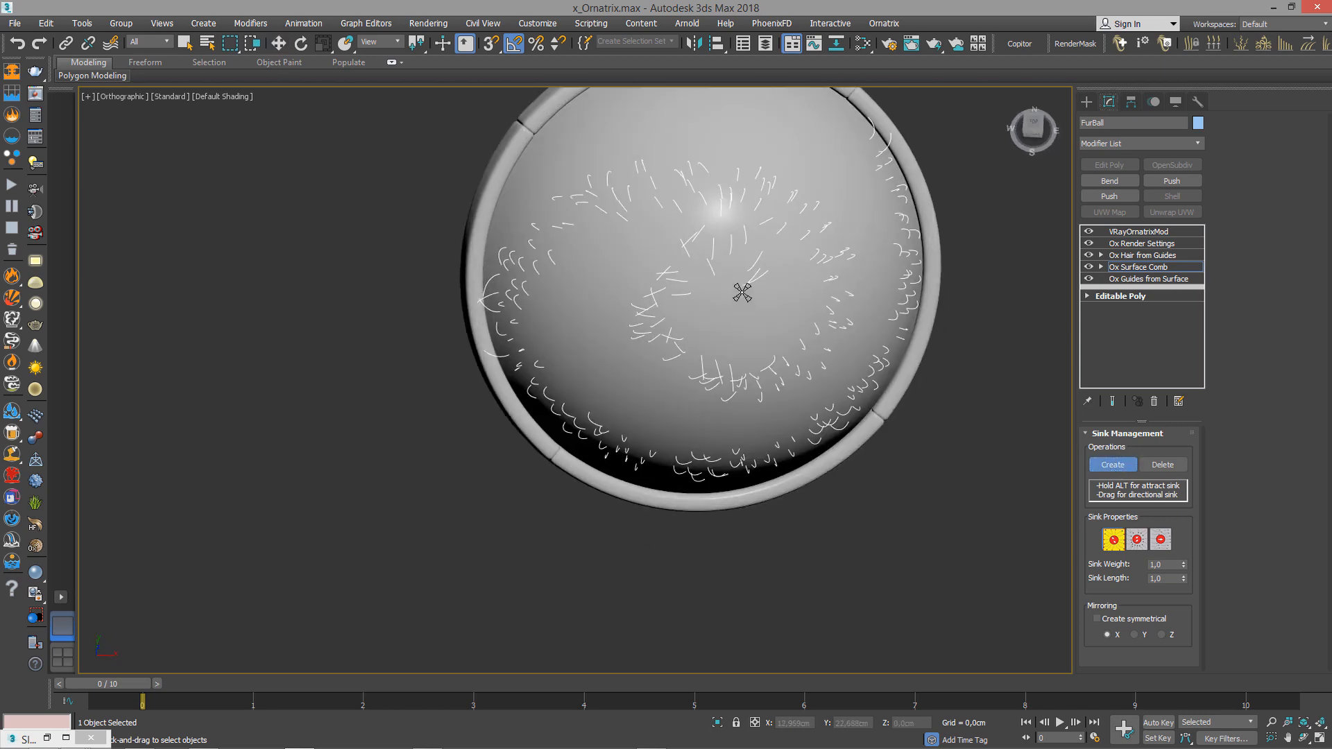
pyautogui.moveTo(716, 252); pyautogui.dragTo(668, 257)
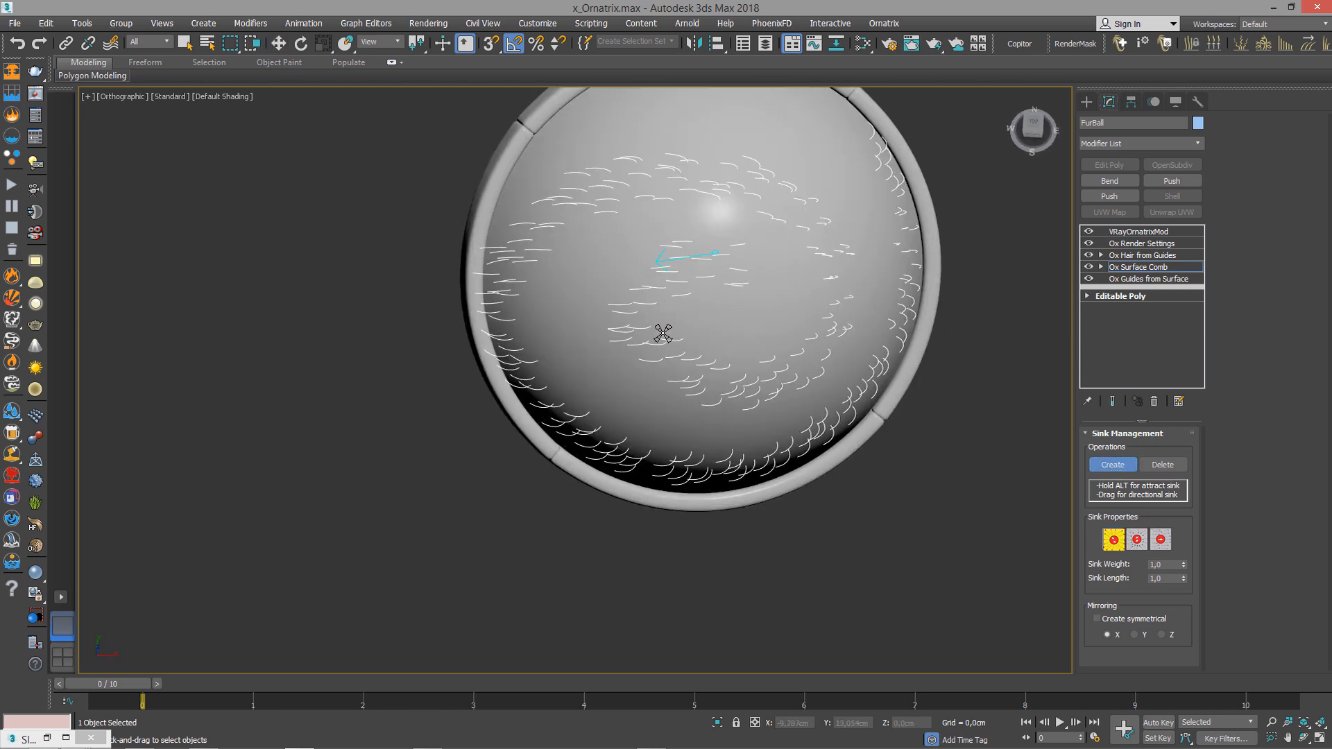
pyautogui.moveTo(645, 321); pyautogui.dragTo(667, 406)
pyautogui.keyDown('alt'); pyautogui.moveTo(690, 407); pyautogui.dragTo(771, 415, button='middle'); pyautogui.keyUp('alt')
pyautogui.moveTo(715, 388); pyautogui.dragTo(792, 398)
pyautogui.keyDown('alt'); pyautogui.moveTo(812, 353); pyautogui.dragTo(817, 360, button='middle'); pyautogui.keyUp('alt')
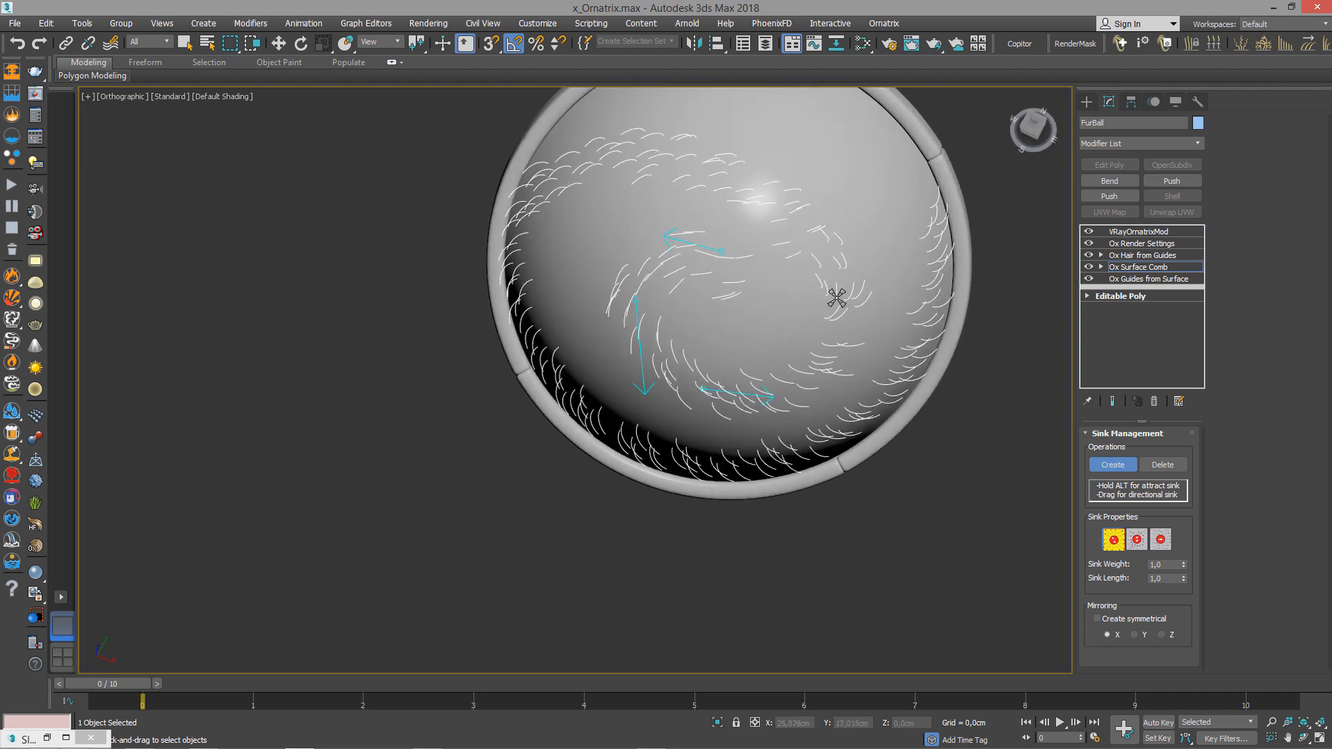
pyautogui.moveTo(823, 360); pyautogui.dragTo(844, 298)
pyautogui.keyDown('alt'); pyautogui.moveTo(844, 298); pyautogui.dragTo(790, 211, button='middle'); pyautogui.keyUp('alt')
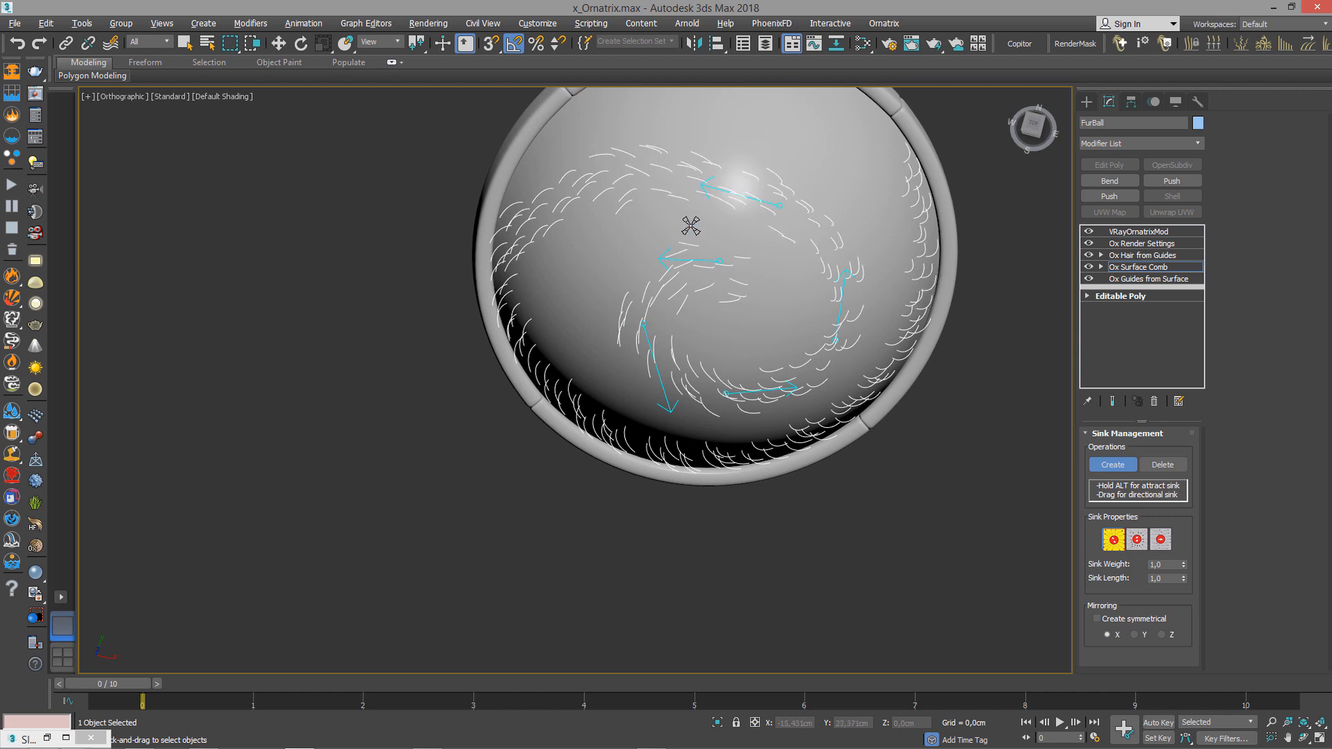
# Continue the directional comb sinks along the outer spiral band around the dome's sides, following its curve.
pyautogui.keyDown('alt'); pyautogui.moveTo(690, 223); pyautogui.dragTo(621, 288, button='middle'); pyautogui.keyUp('alt')
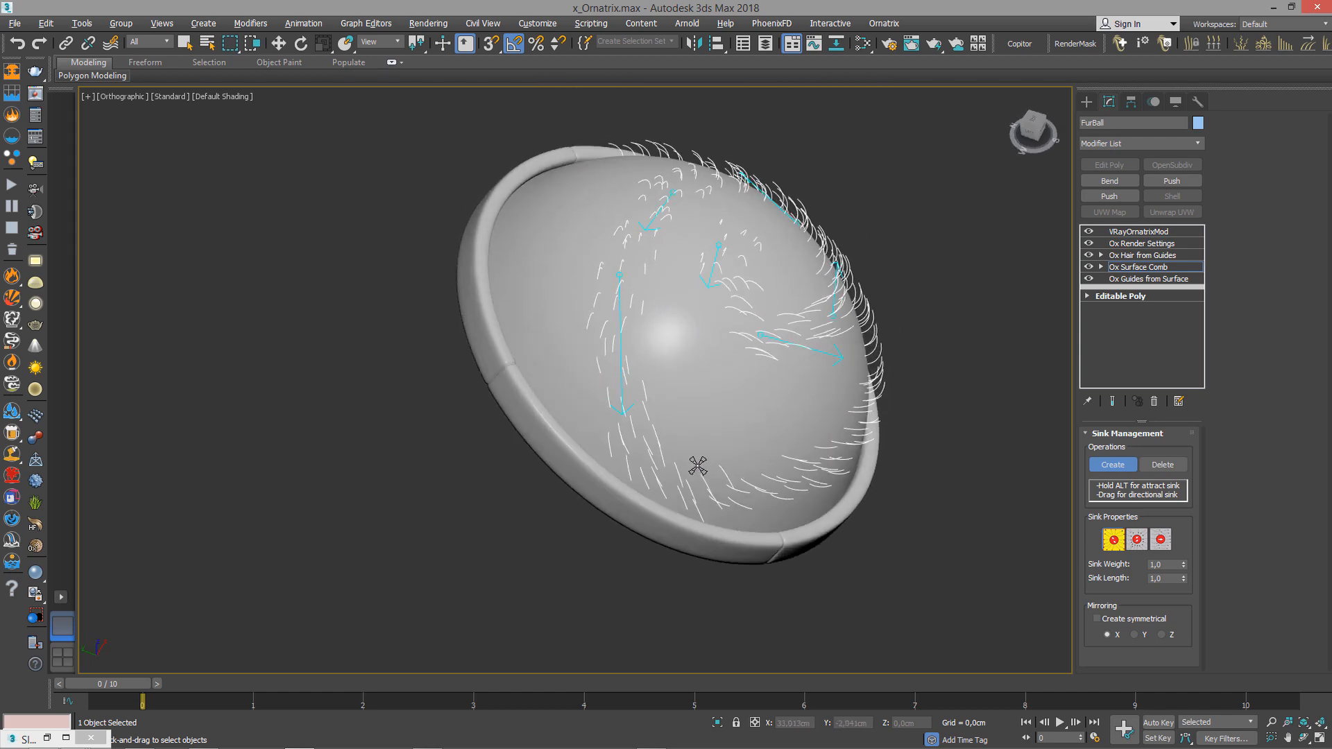
pyautogui.keyDown('alt'); pyautogui.moveTo(696, 464); pyautogui.dragTo(548, 358, button='middle'); pyautogui.keyUp('alt')
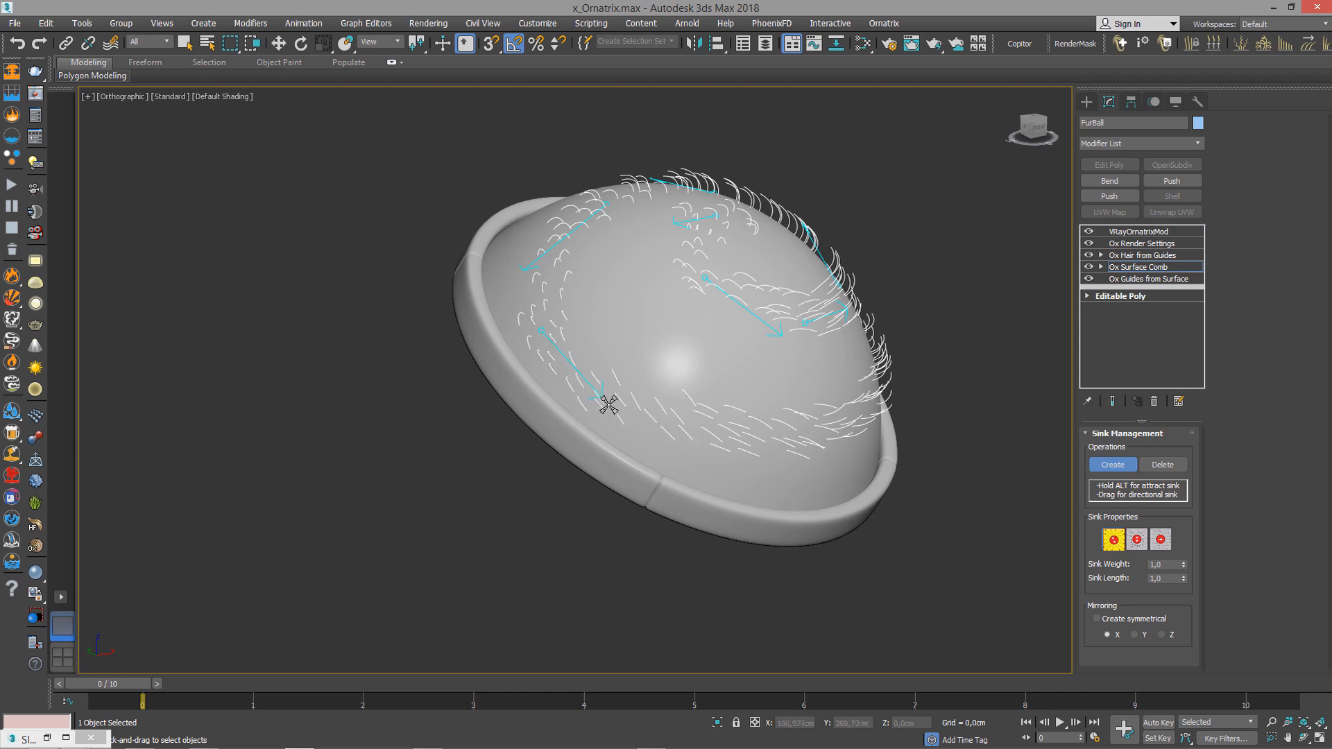
pyautogui.keyDown('alt'); pyautogui.moveTo(610, 402); pyautogui.dragTo(672, 447, button='middle'); pyautogui.keyUp('alt')
pyautogui.keyDown('alt'); pyautogui.moveTo(854, 447); pyautogui.dragTo(886, 425, button='middle'); pyautogui.keyUp('alt')
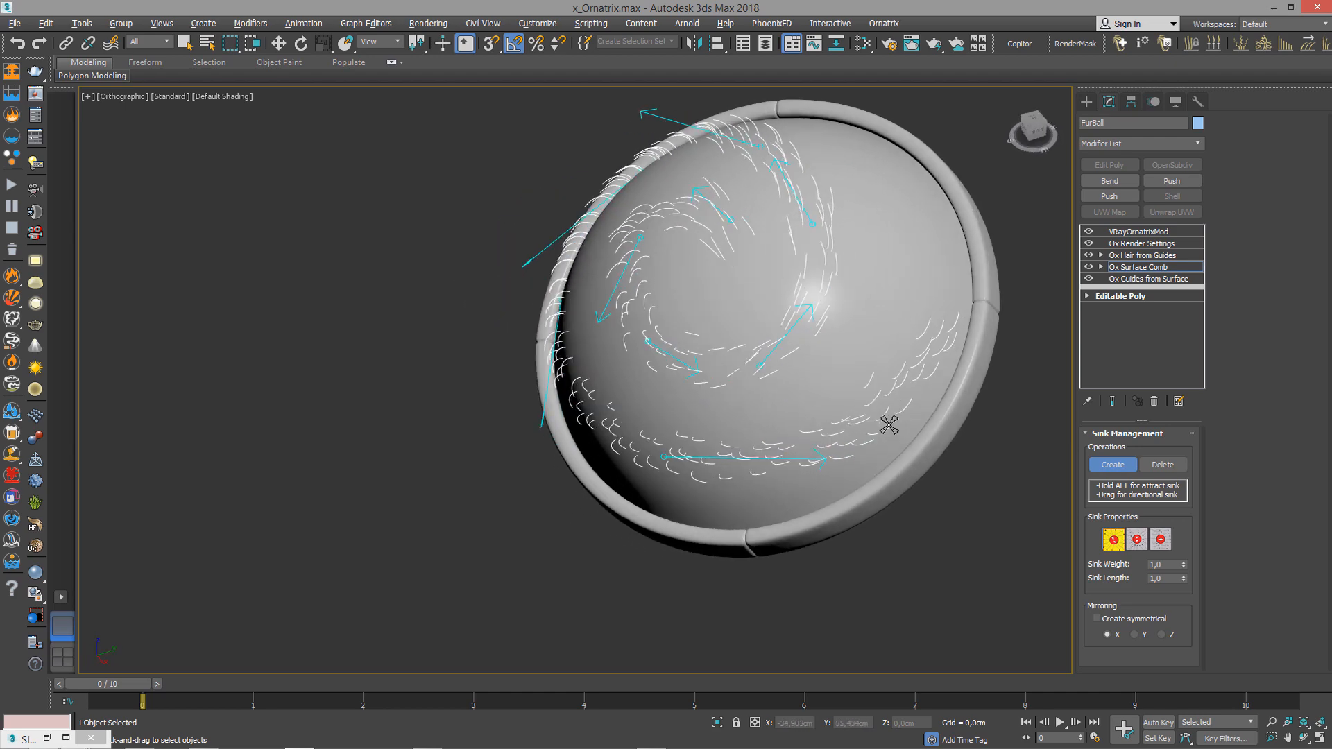
pyautogui.moveTo(885, 422); pyautogui.dragTo(948, 346)
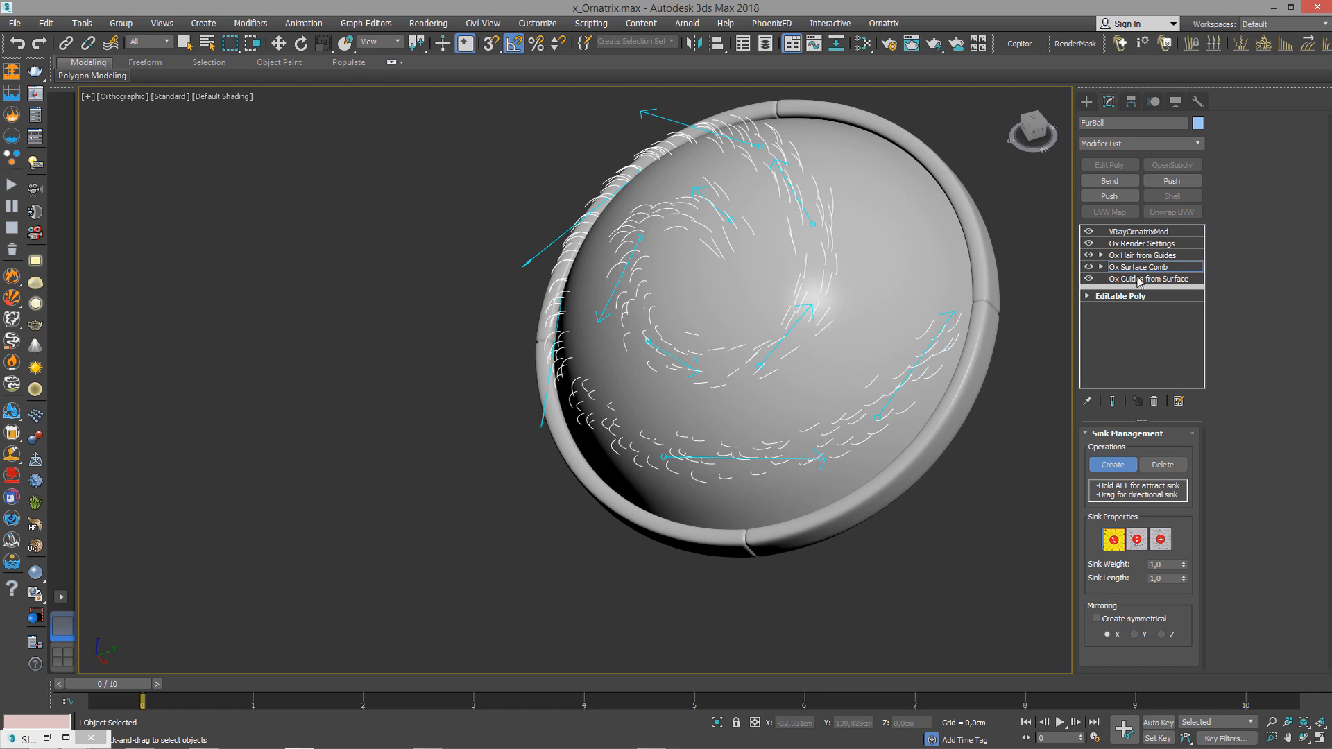
# Finish sink editing and add an Ox Edit Guides modifier above Ox Surface Comb.
pyautogui.click(1136, 268)
pyautogui.click(1133, 142)
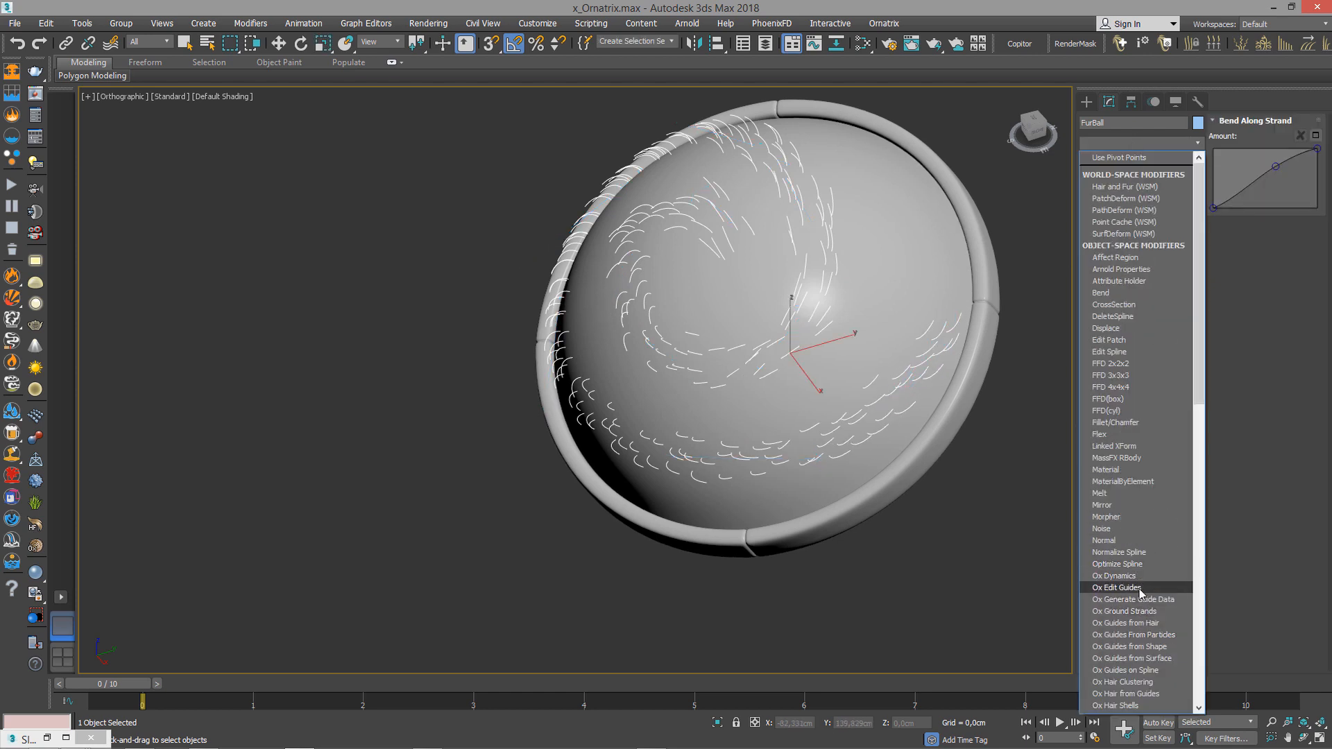
pyautogui.press('Escape')
# Reshape Ox Surface Comb's Bend Along Strand curve by raising its start point to about half height and moving the middle point to about 0.47, 0.69.
pyautogui.keyDown('alt'); pyautogui.moveTo(721, 363); pyautogui.dragTo(788, 295, button='middle'); pyautogui.keyUp('alt')
pyautogui.click(1138, 278)
pyautogui.scroll(3, 777, 291)
pyautogui.scroll(3, 788, 294)
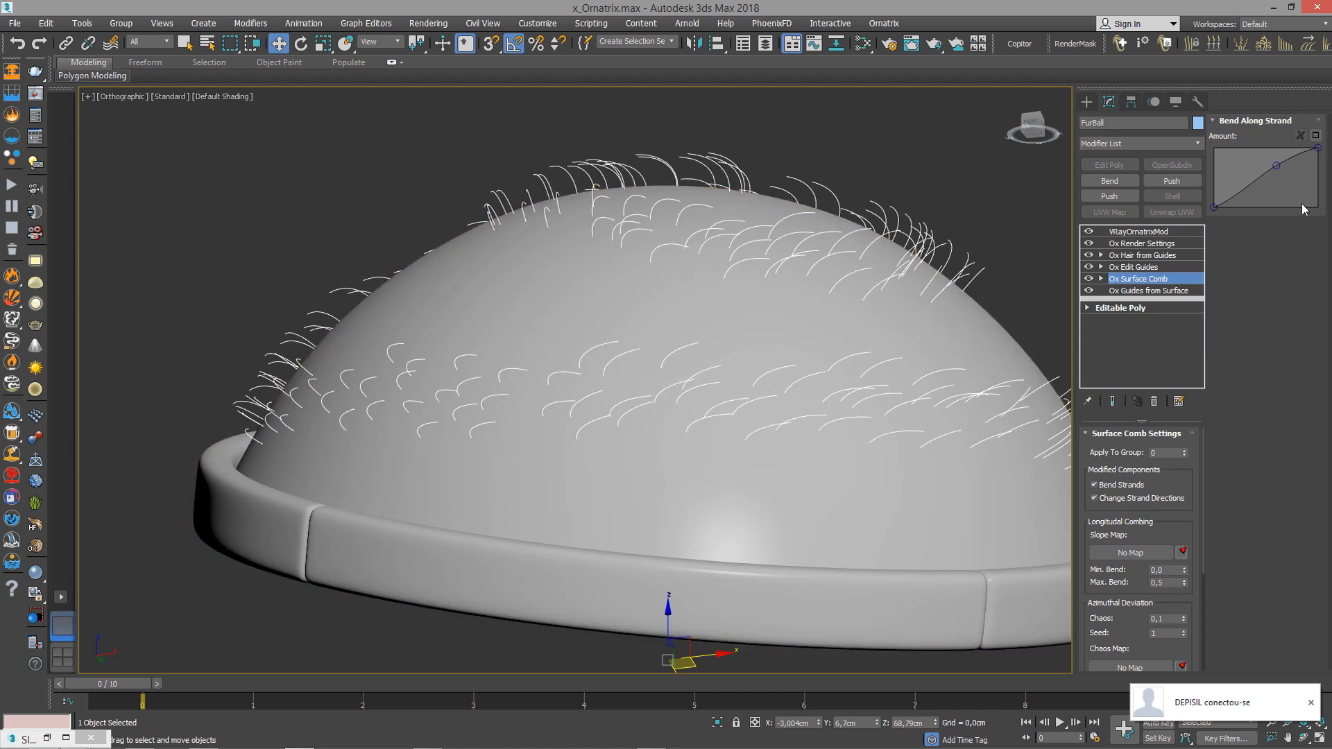
pyautogui.moveTo(1217, 206); pyautogui.dragTo(1210, 178)
pyautogui.click(1267, 164)
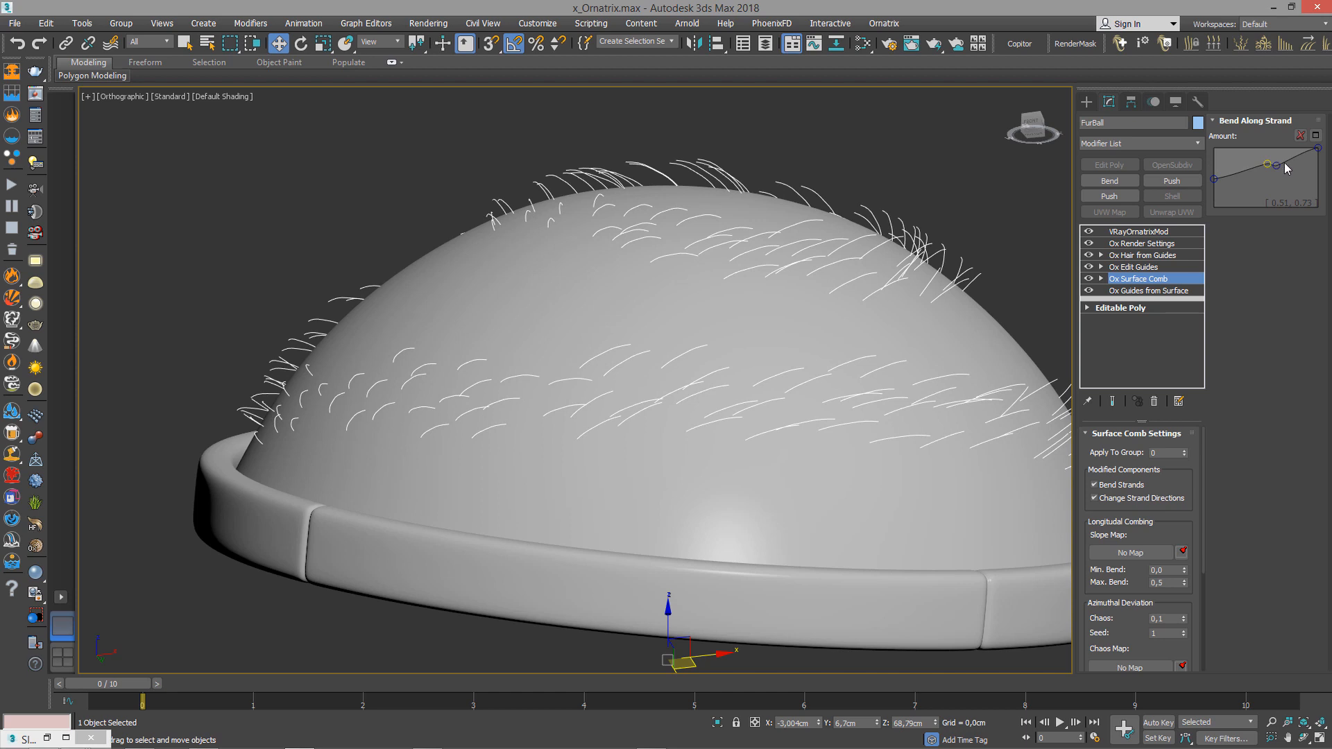
pyautogui.moveTo(1284, 162); pyautogui.dragTo(1287, 164)
pyautogui.rightClick(1271, 164)
pyautogui.click(1282, 152)
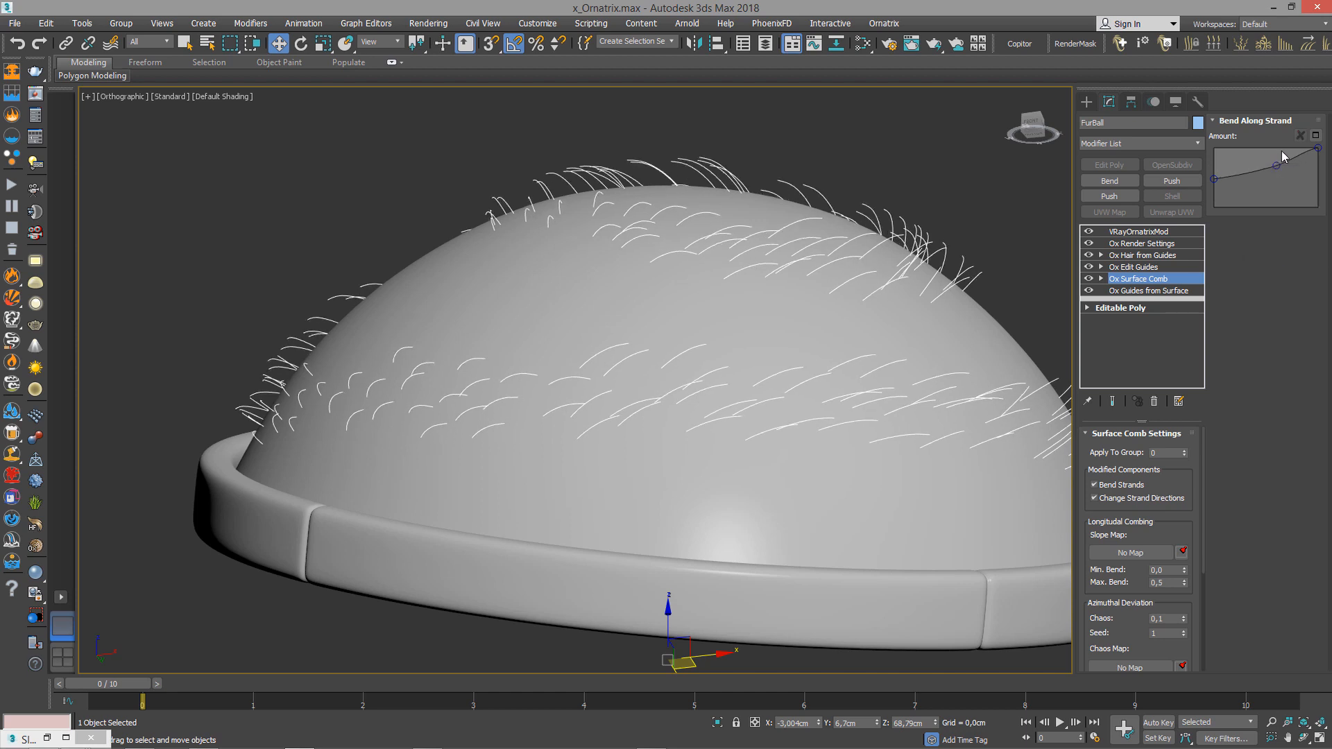
pyautogui.moveTo(1317, 148); pyautogui.dragTo(1263, 166)
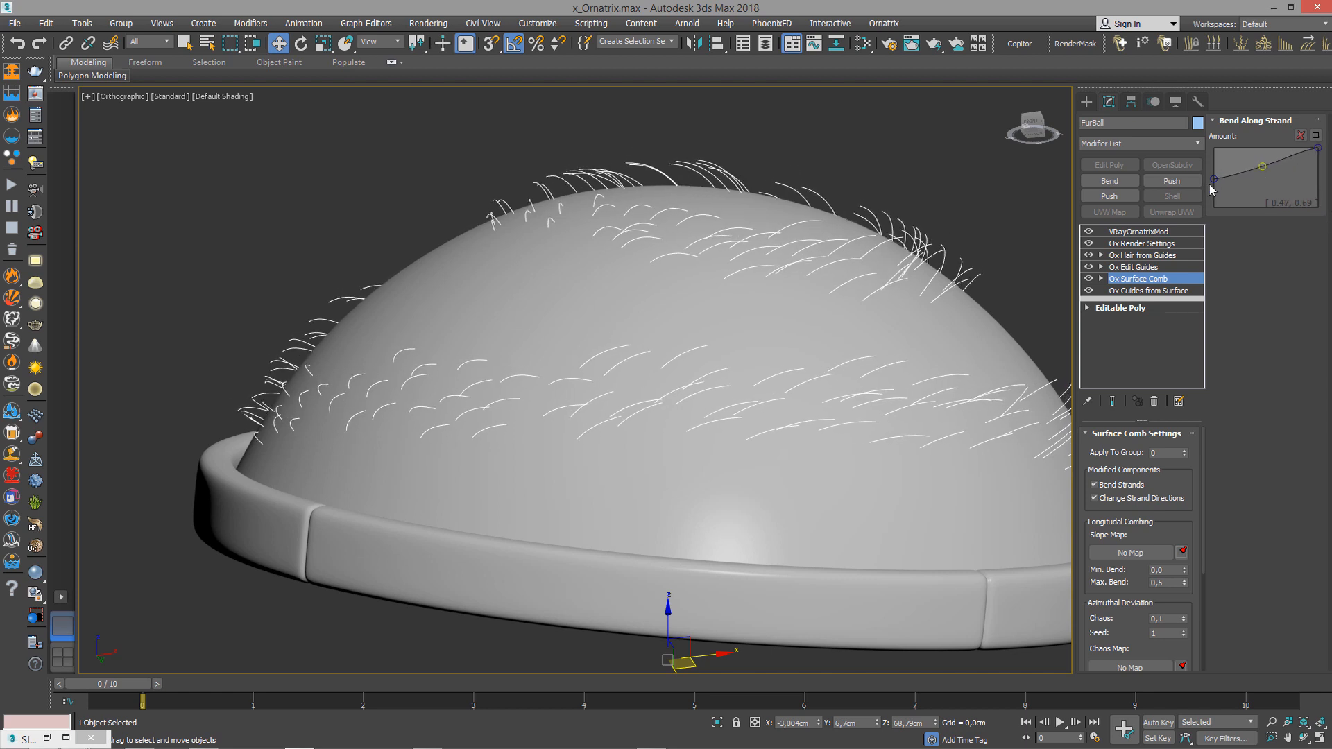
# Render the PhysCamera001 view in the V-Ray frame buffer to inspect the combed fur, and close the buffer.
pyautogui.click(1156, 268)
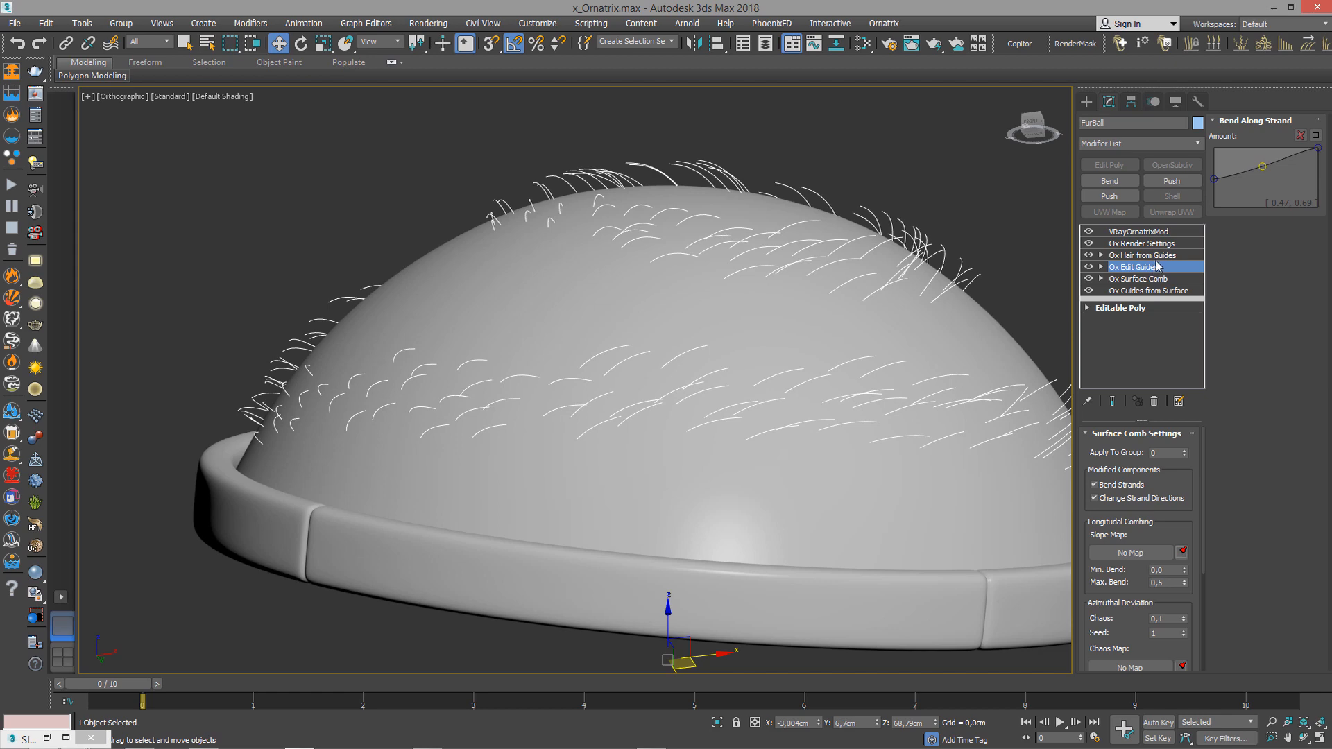
pyautogui.click(1150, 256)
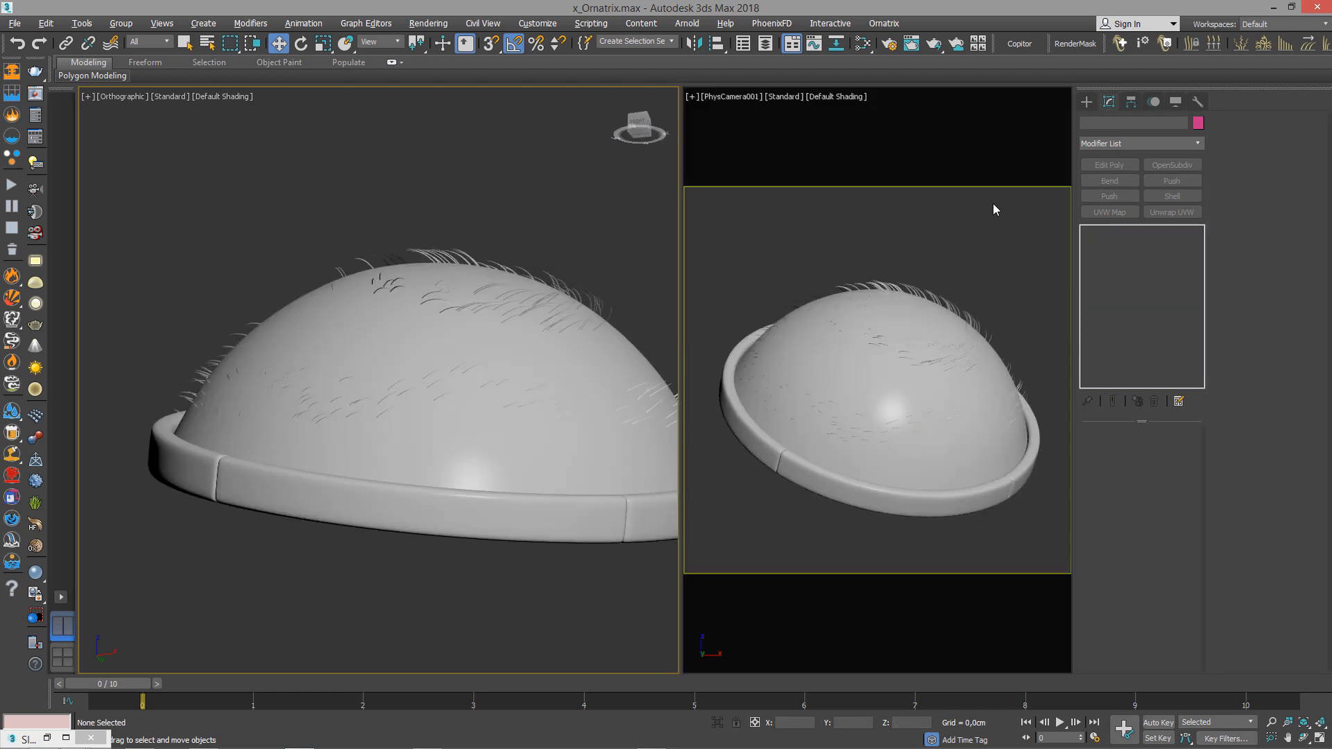
pyautogui.rightClick(993, 203)
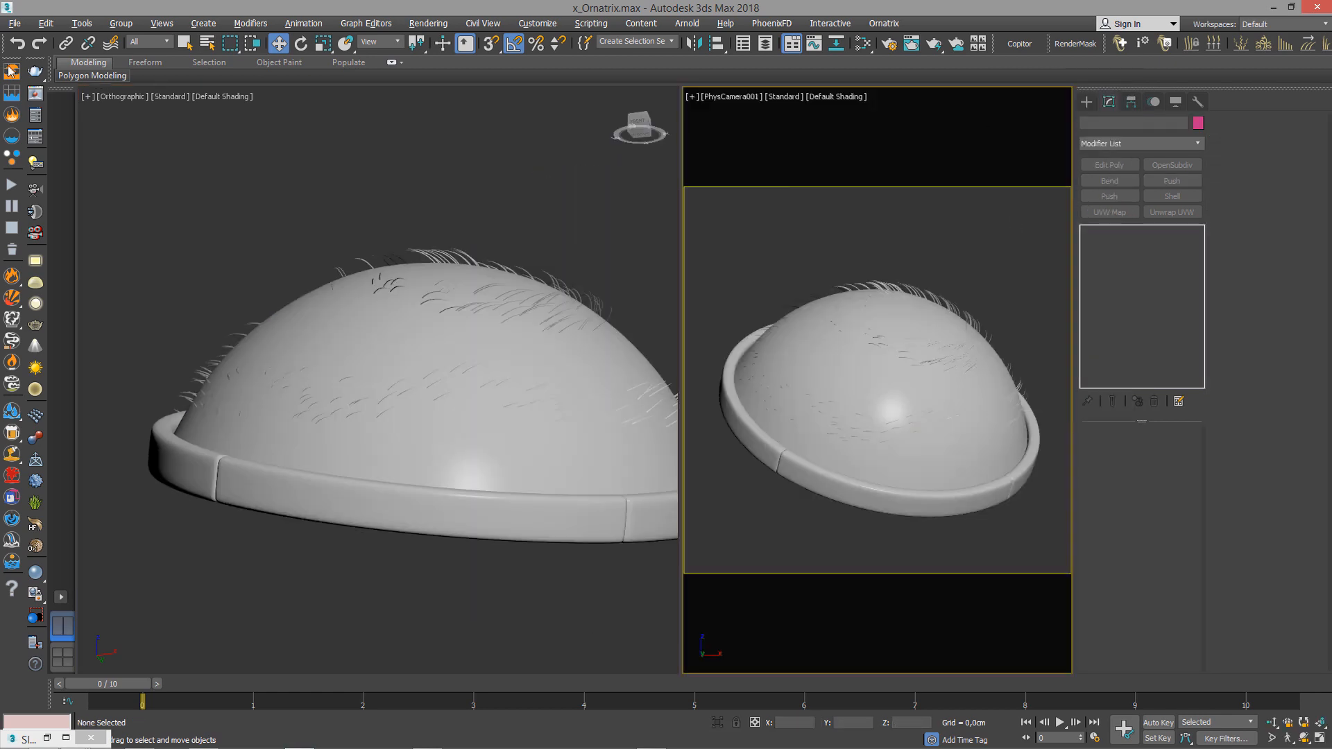
pyautogui.click(37, 96)
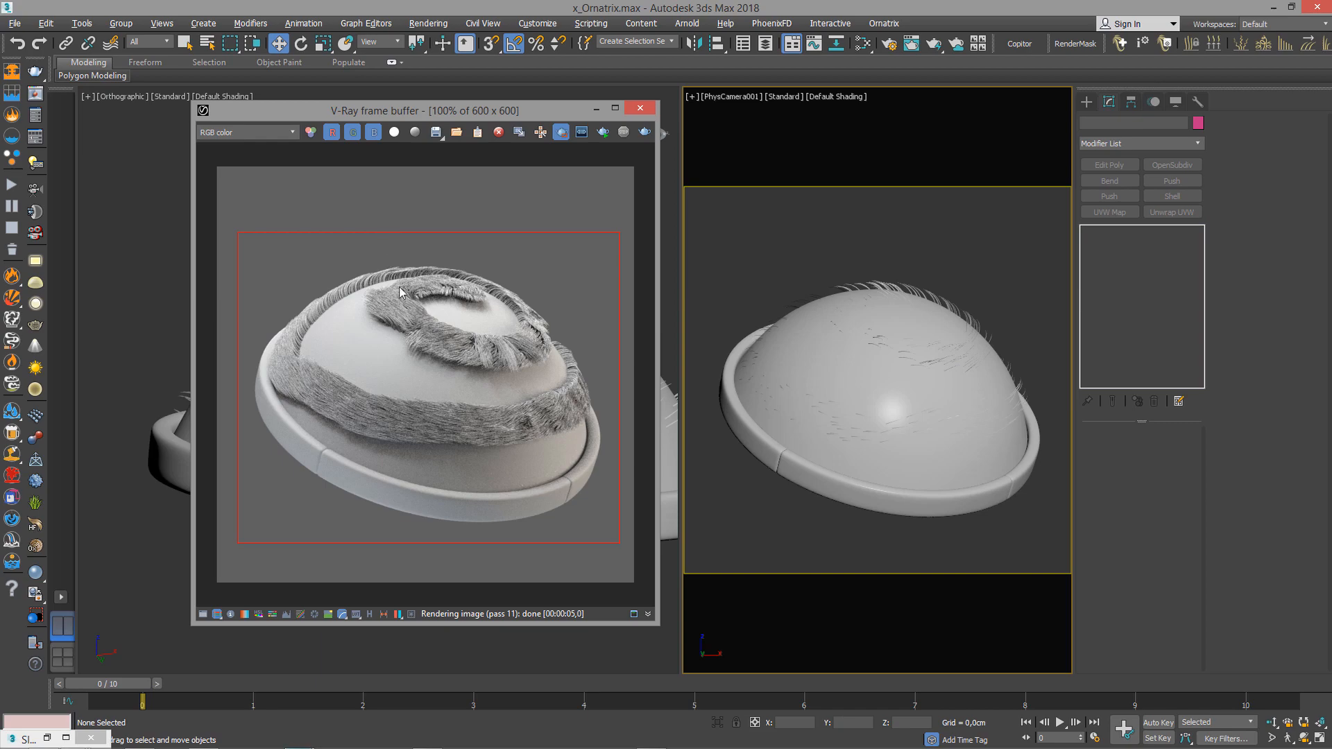
pyautogui.click(649, 133)
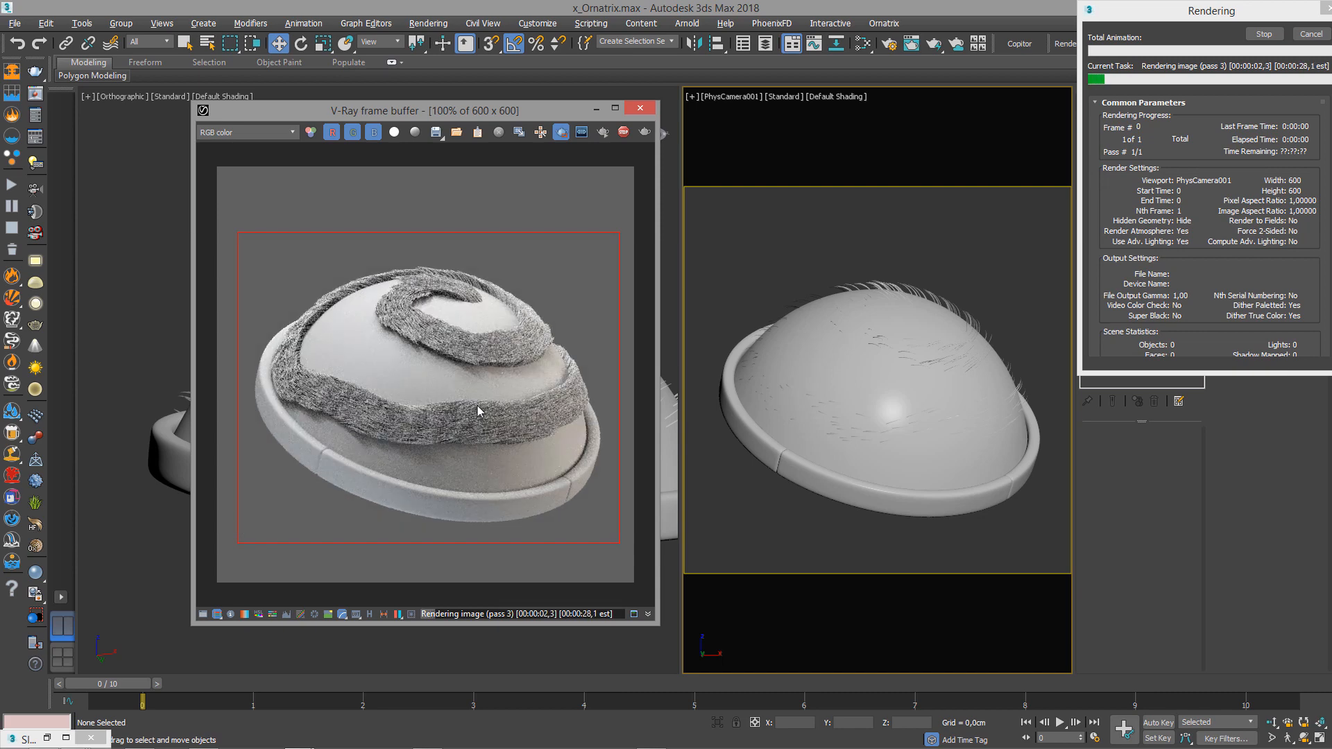
pyautogui.scroll(1, 477, 411)
pyautogui.scroll(-1, 479, 408)
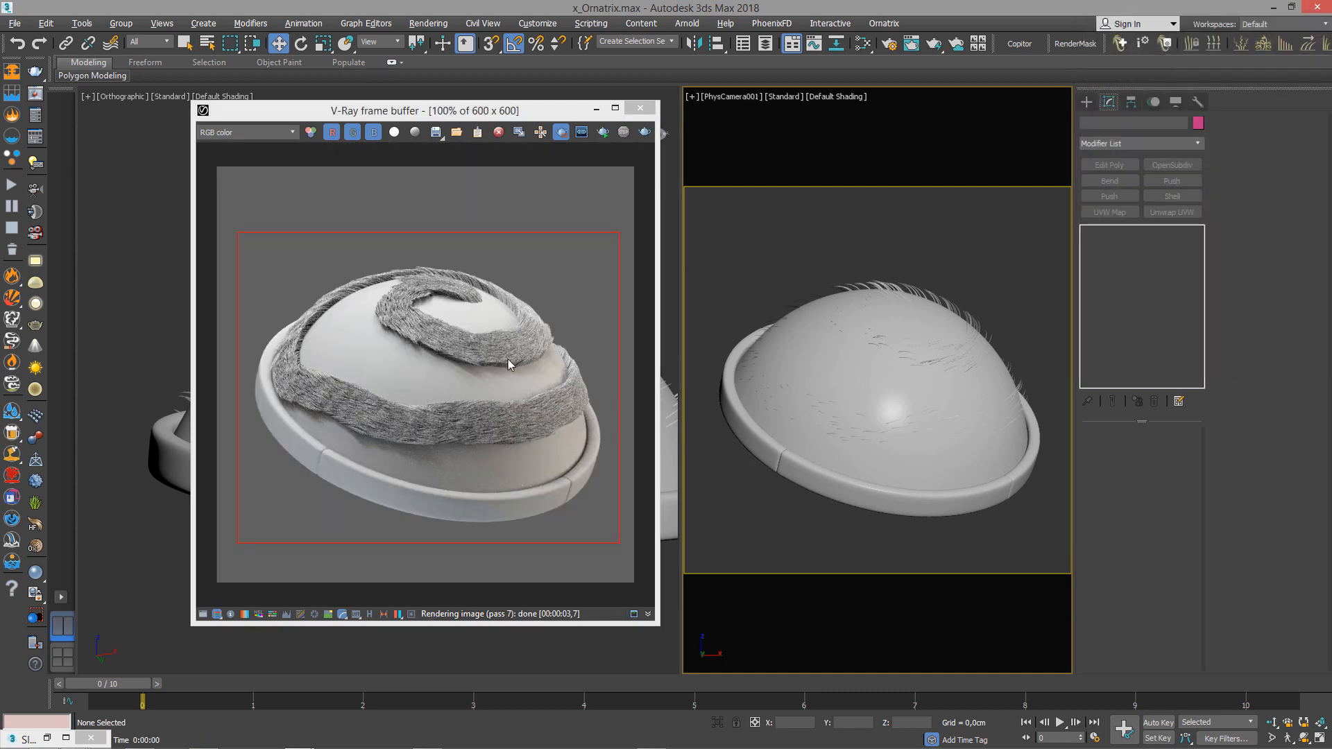
pyautogui.click(639, 109)
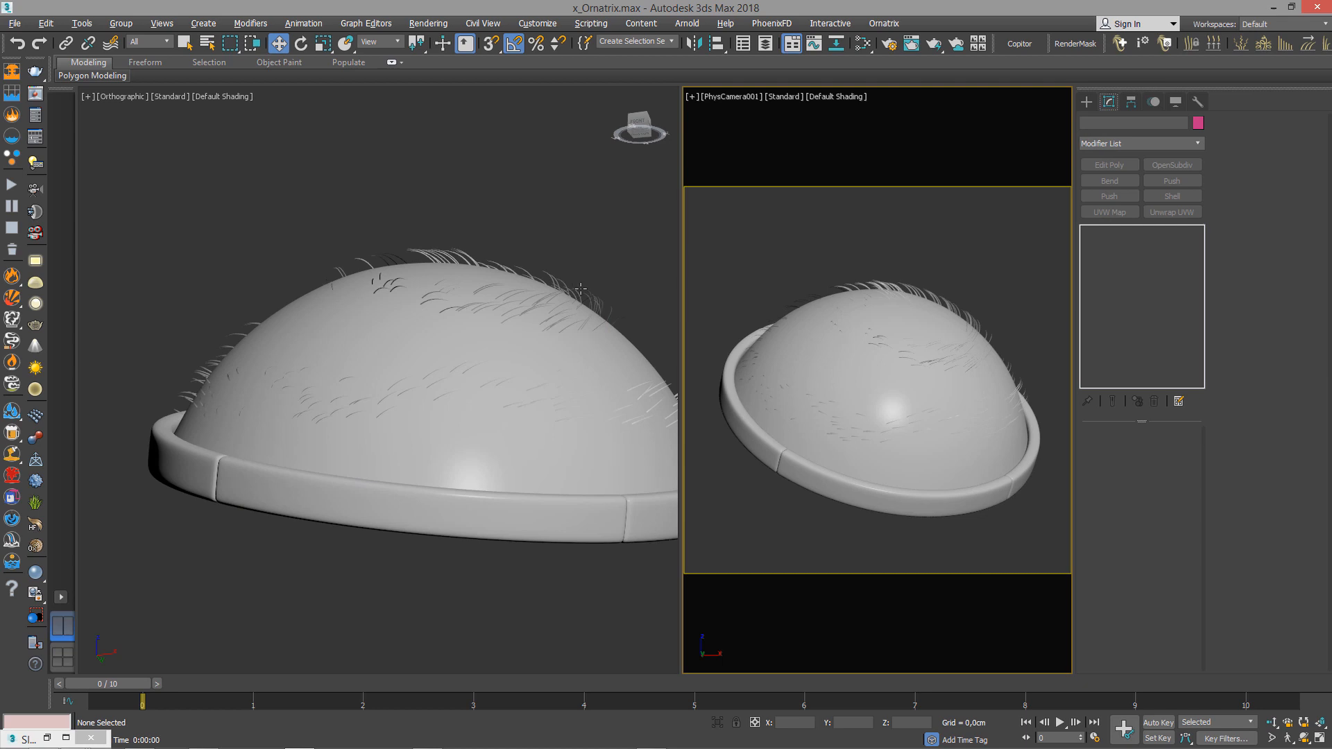
# Select the FurBall and add an Ox Strand Clustering modifier directly above Ox Hair from Guides.
pyautogui.click(870, 283)
pyautogui.click(1144, 256)
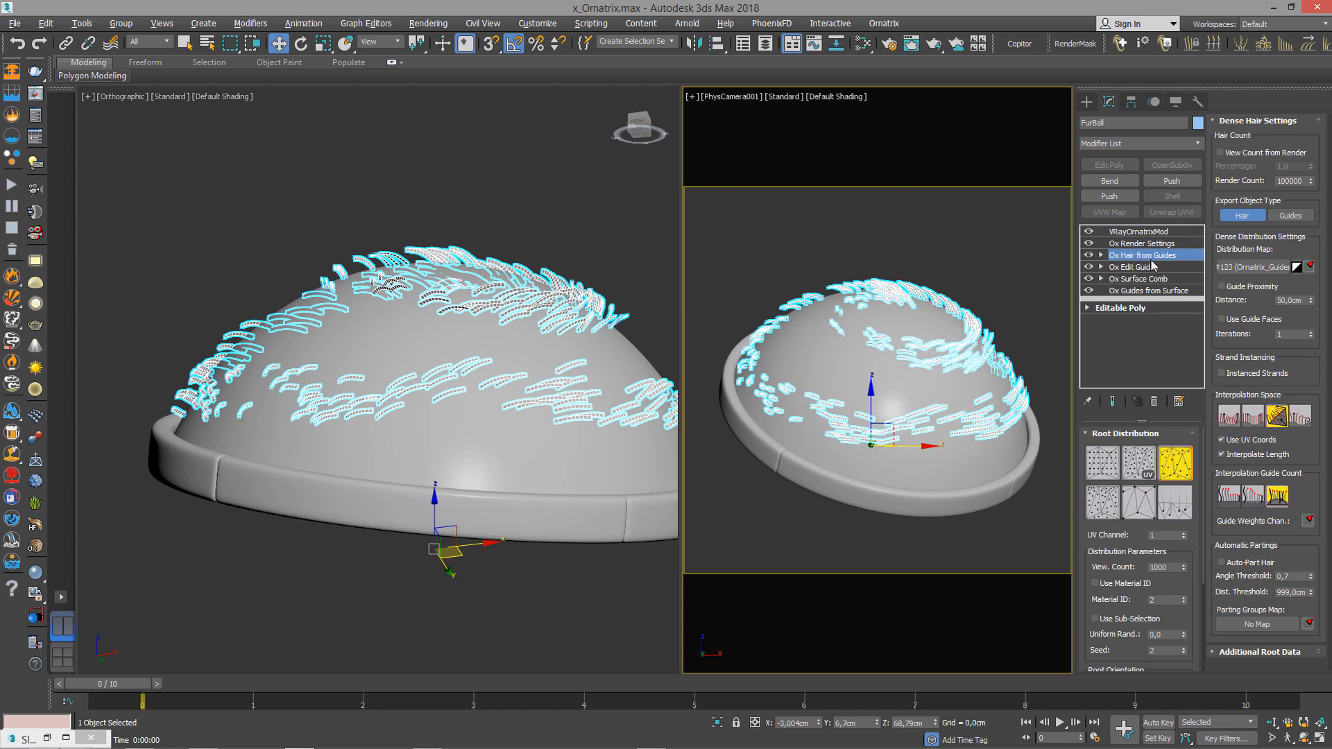
pyautogui.click(1167, 147)
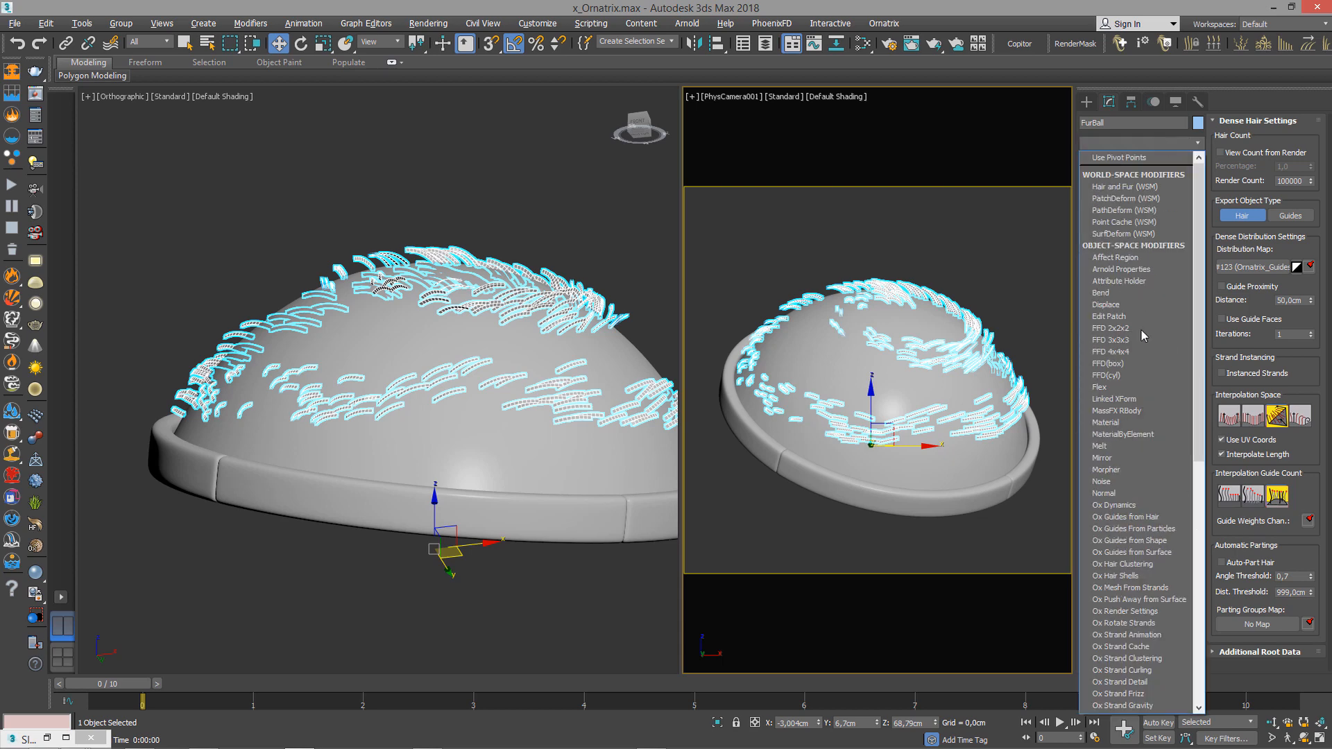
pyautogui.scroll(-3, 1157, 527)
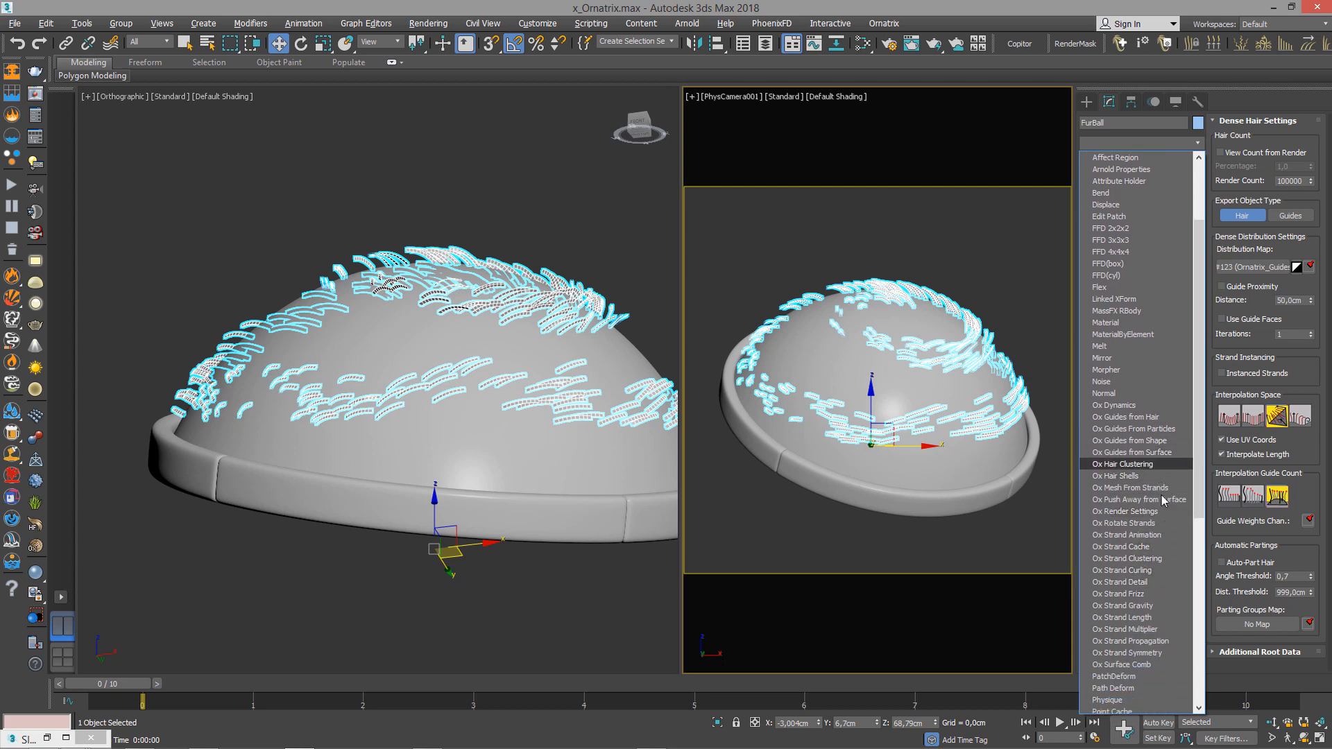
pyautogui.click(1158, 562)
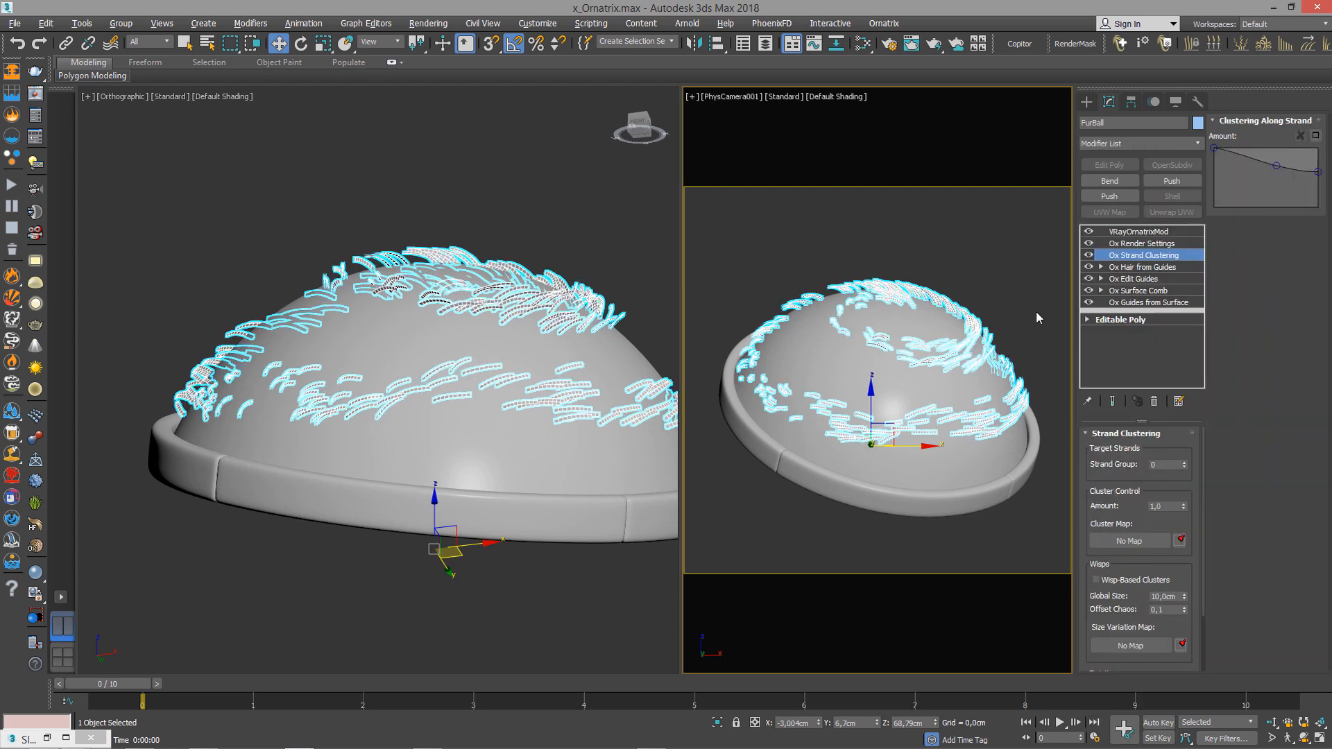
# Define a tall render region over the dome's left-centre in the V-Ray frame buffer and render PhysCamera001 within it.
pyautogui.click(38, 94)
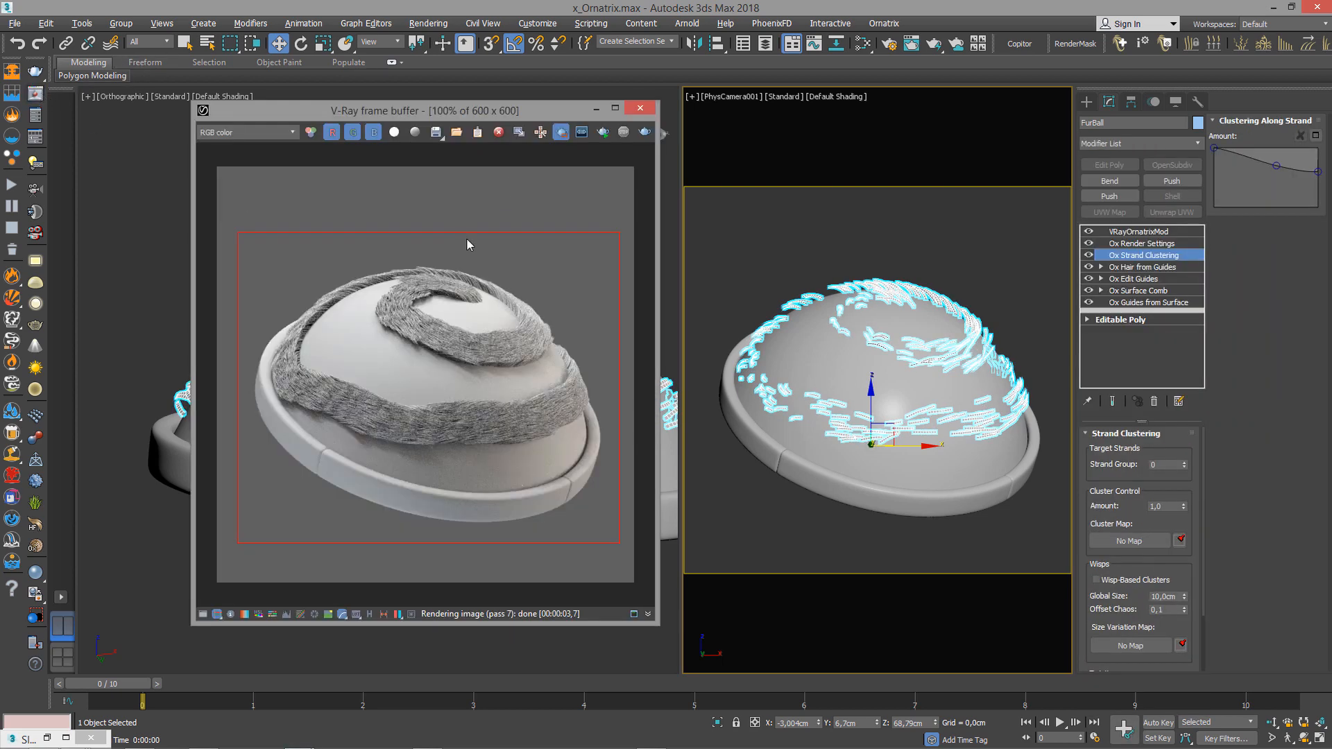
pyautogui.moveTo(348, 238); pyautogui.dragTo(460, 580)
pyautogui.click(781, 316)
pyautogui.hotkey('shift', 'q')
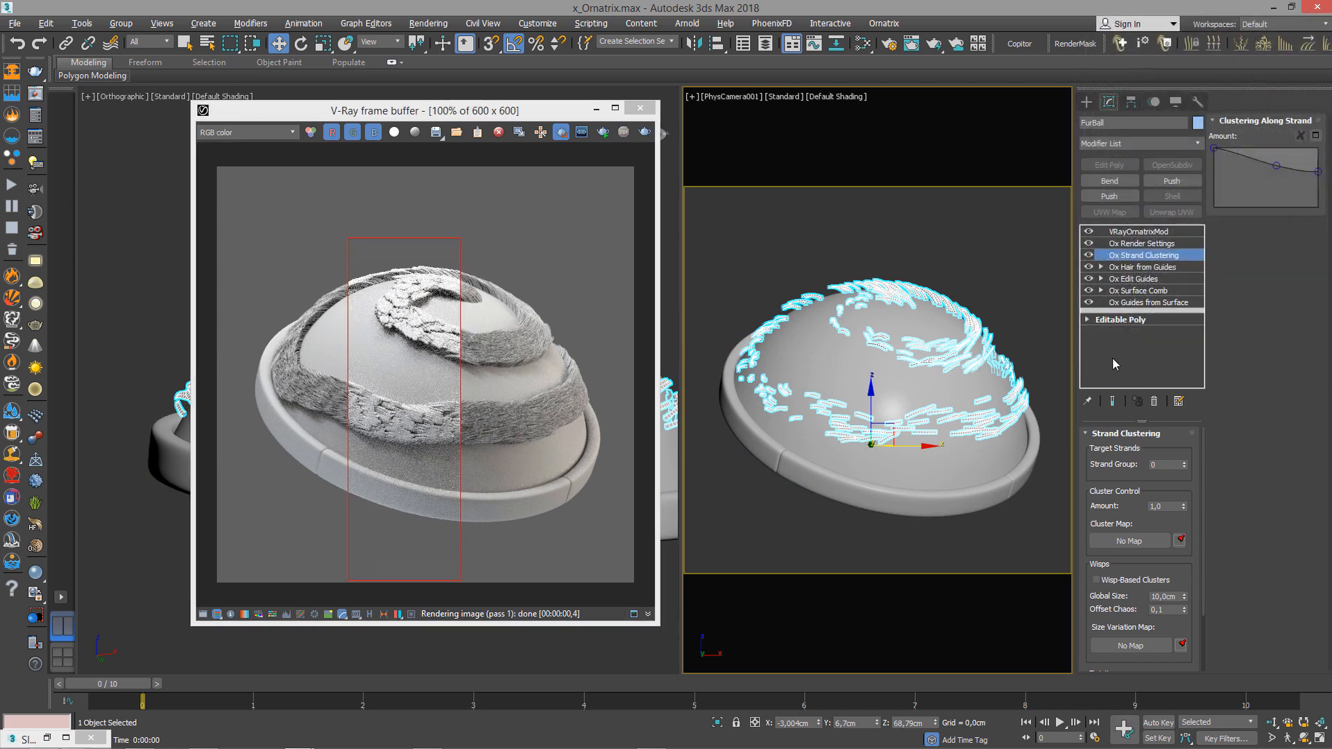
# Show the end result of the full modifier stack and re-render the region to examine the clustered fur up close.
pyautogui.click(1113, 403)
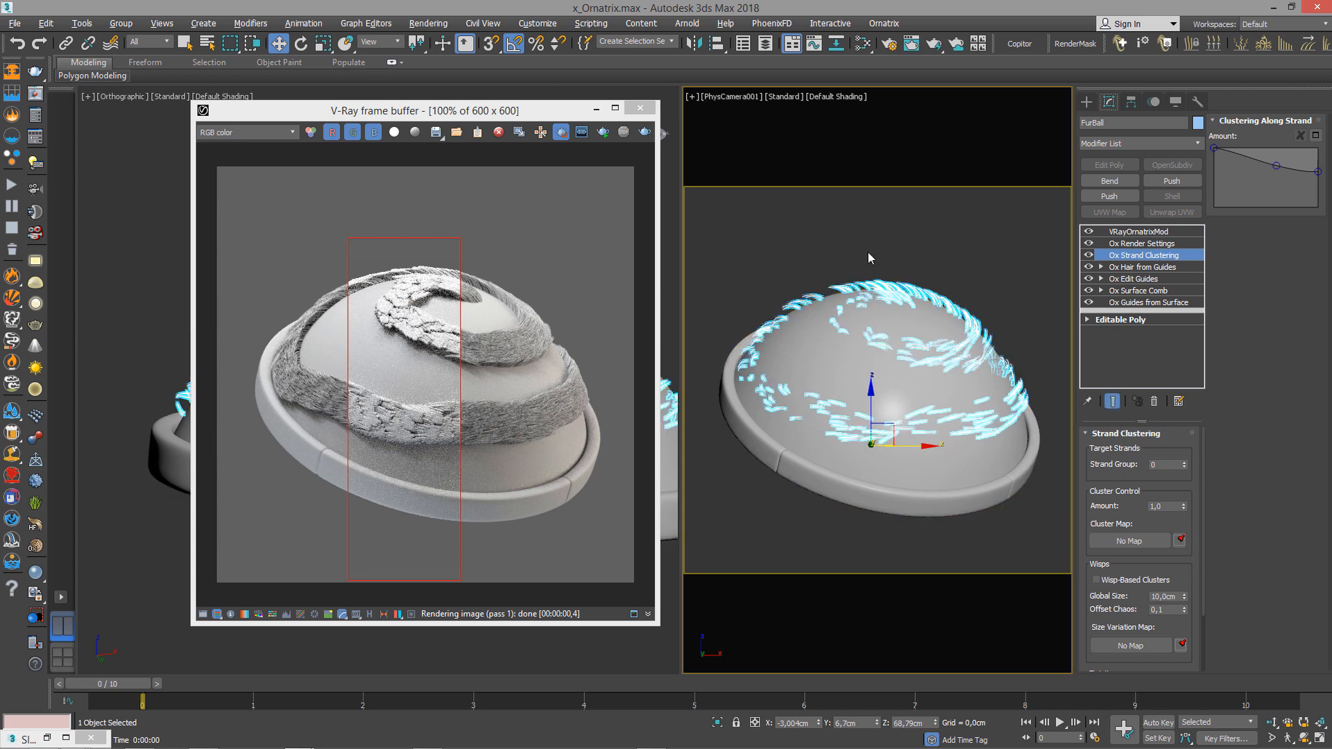
pyautogui.hotkey('shift', 'q')
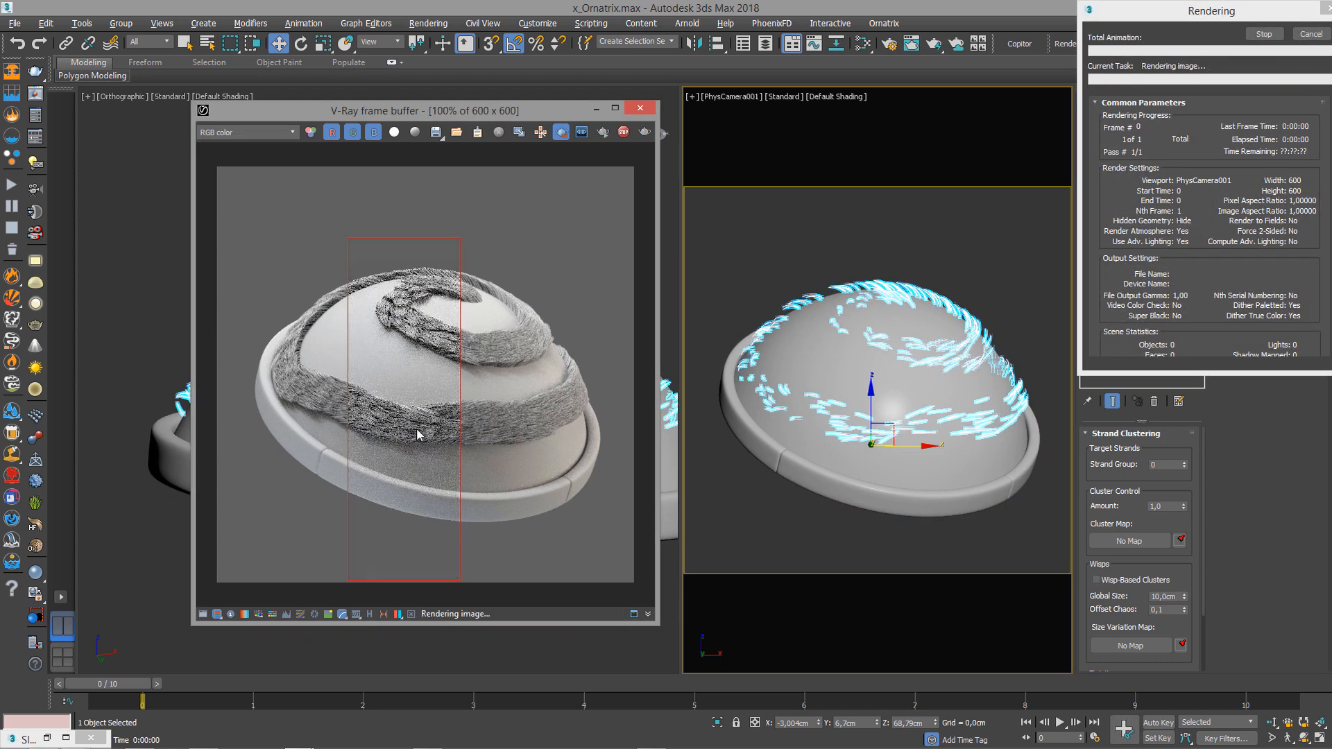
pyautogui.scroll(1, 412, 451)
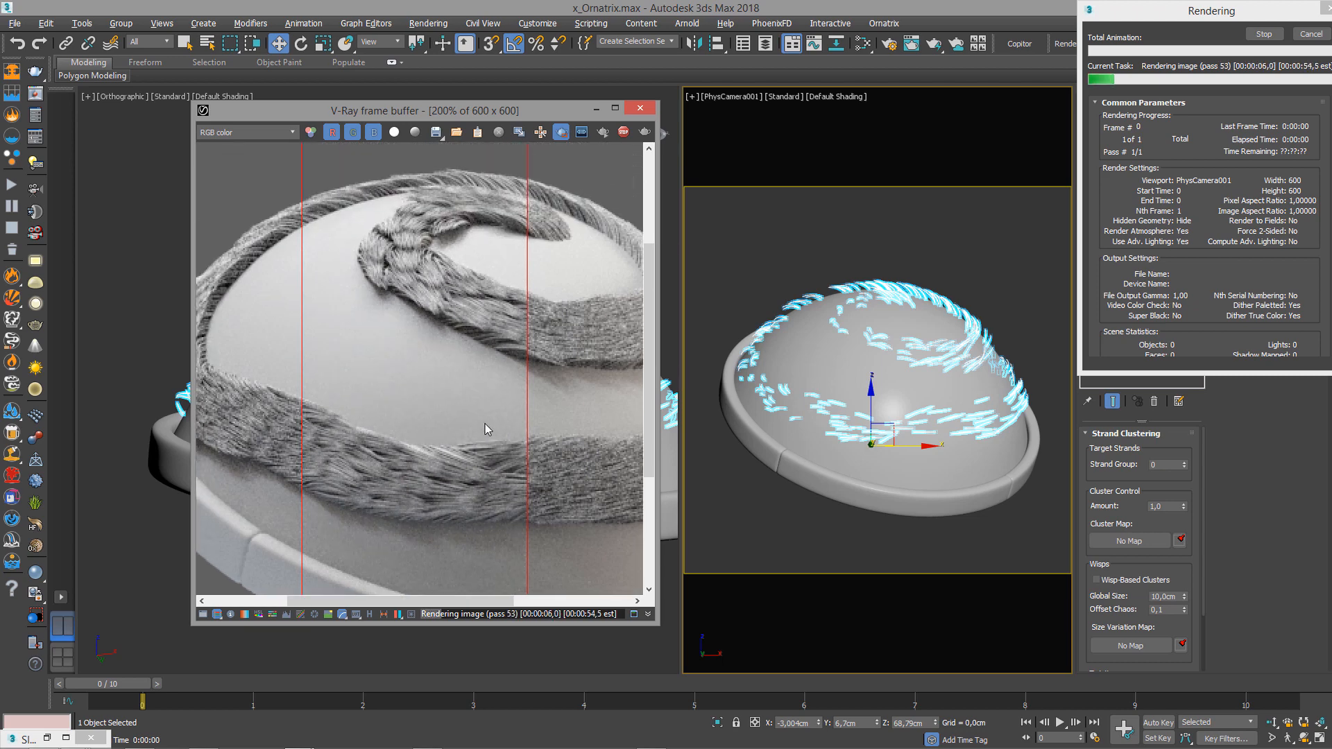
pyautogui.moveTo(471, 413); pyautogui.dragTo(464, 414, button='middle')
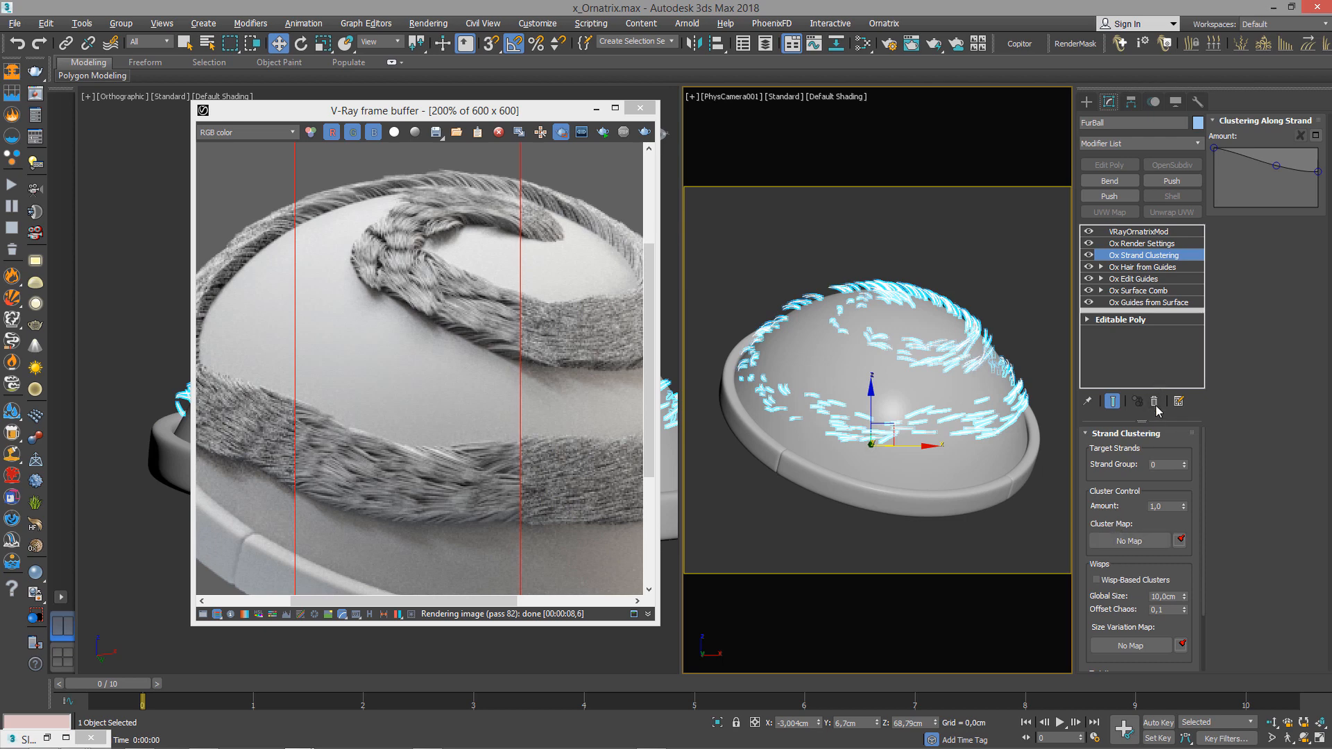
# Remove the Ox Strand Clustering modifier and add Ox Strand Frizz above Ox Hair from Guides instead.
pyautogui.click(1154, 402)
pyautogui.click(1150, 144)
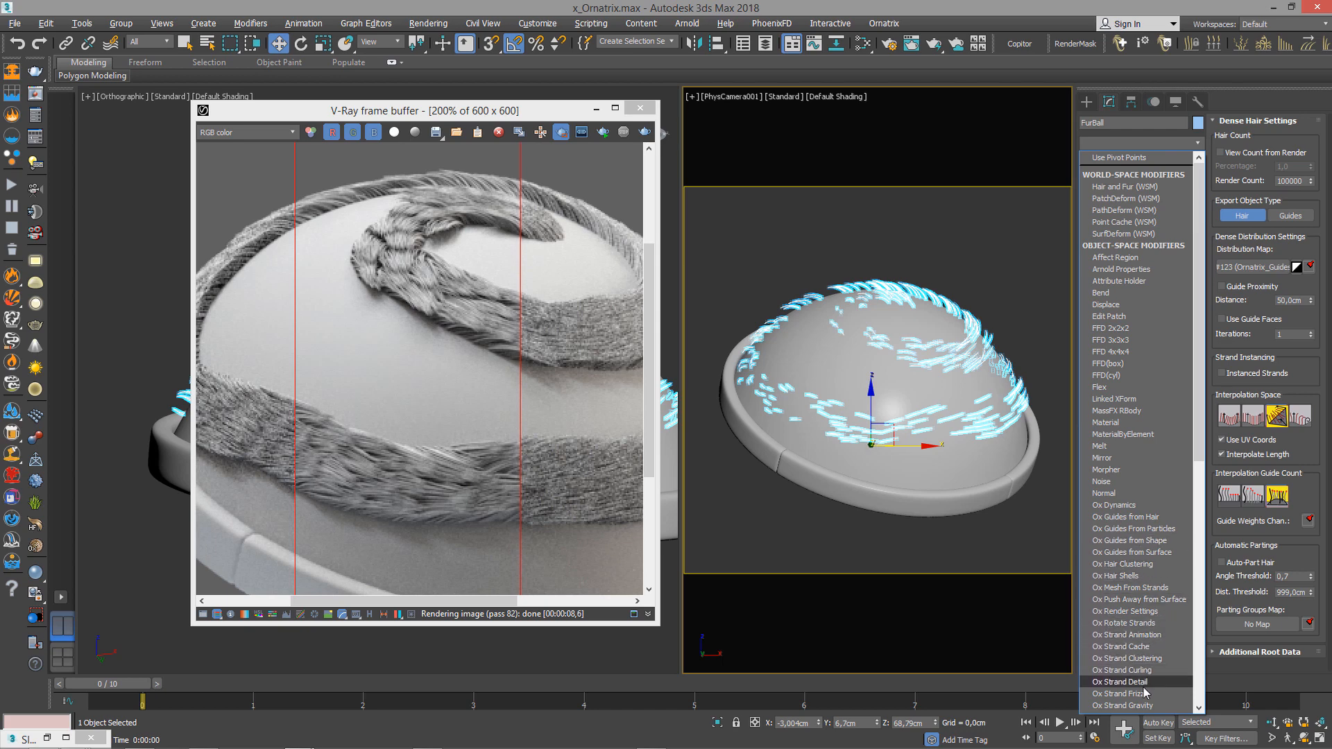
pyautogui.click(1120, 694)
# Redefine the render region as a narrow strip right of the dome's centre and render it to examine the default frizz.
pyautogui.click(489, 331)
pyautogui.scroll(-1, 489, 332)
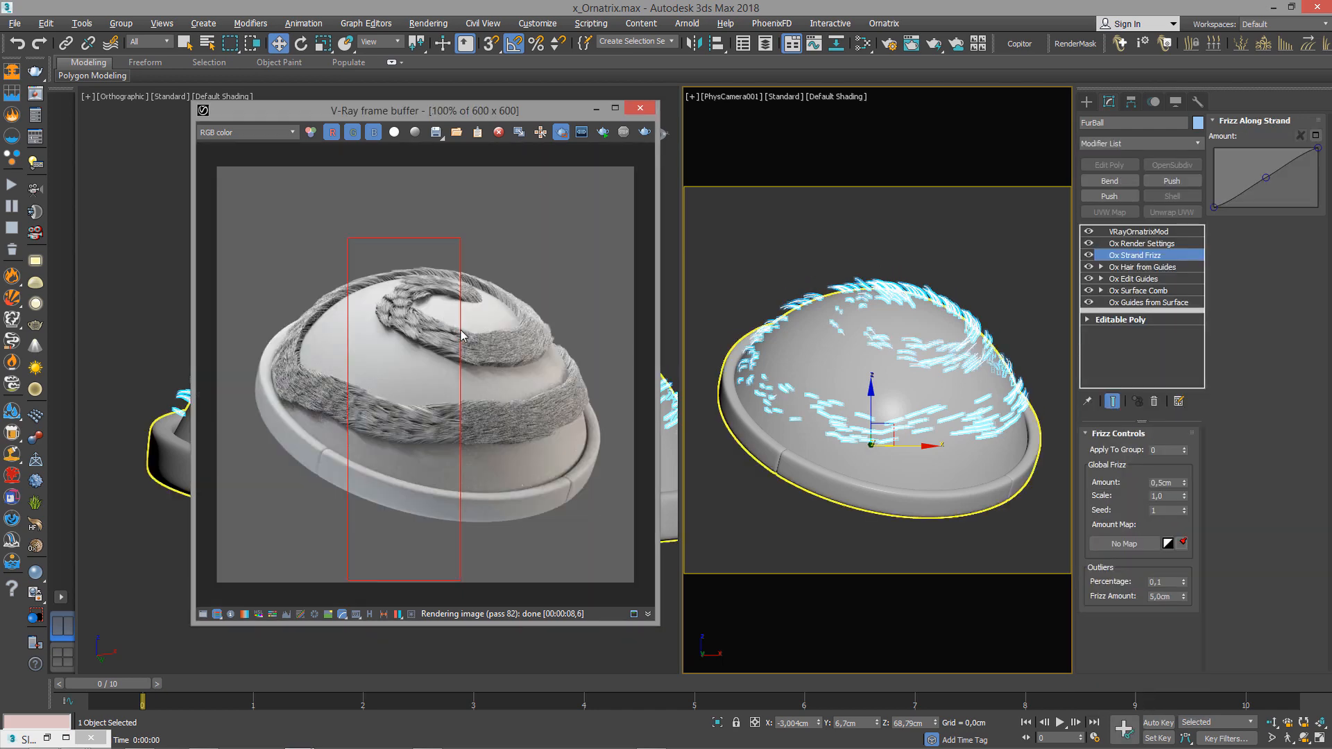
pyautogui.moveTo(448, 250); pyautogui.dragTo(519, 478)
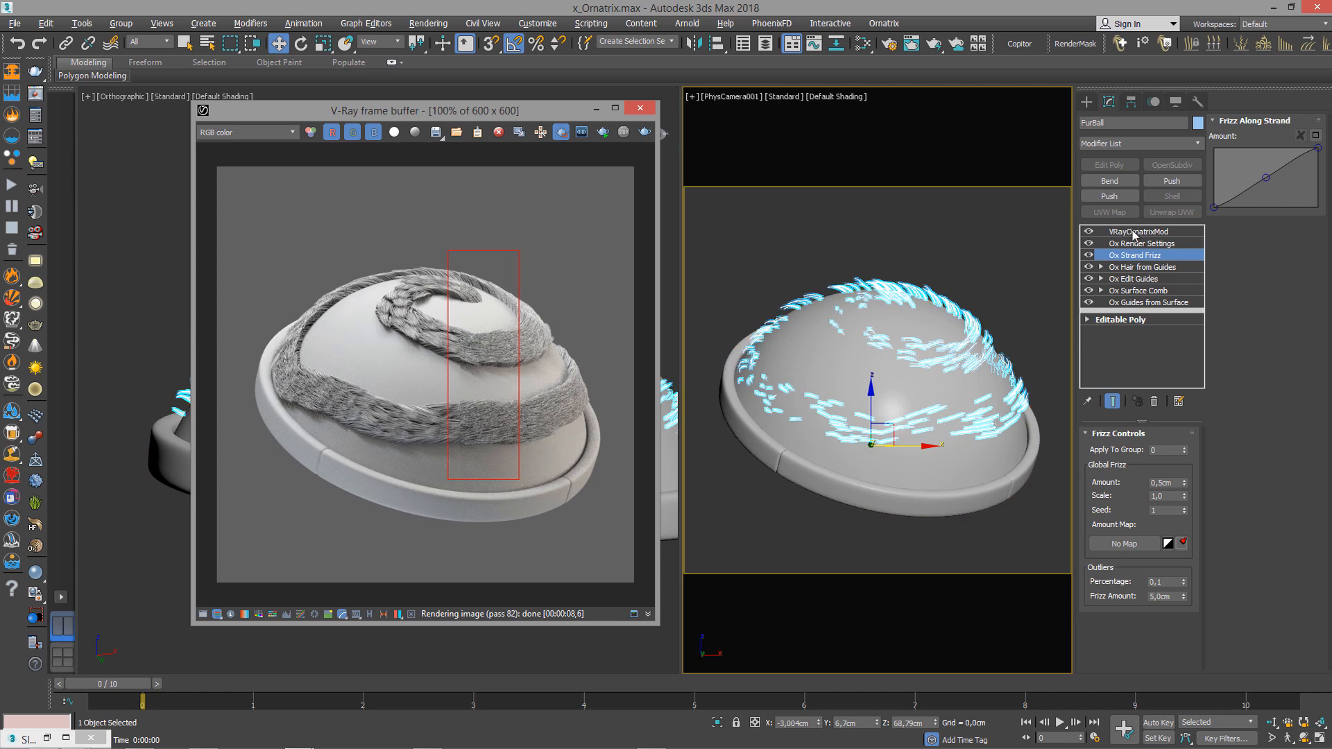
pyautogui.click(643, 136)
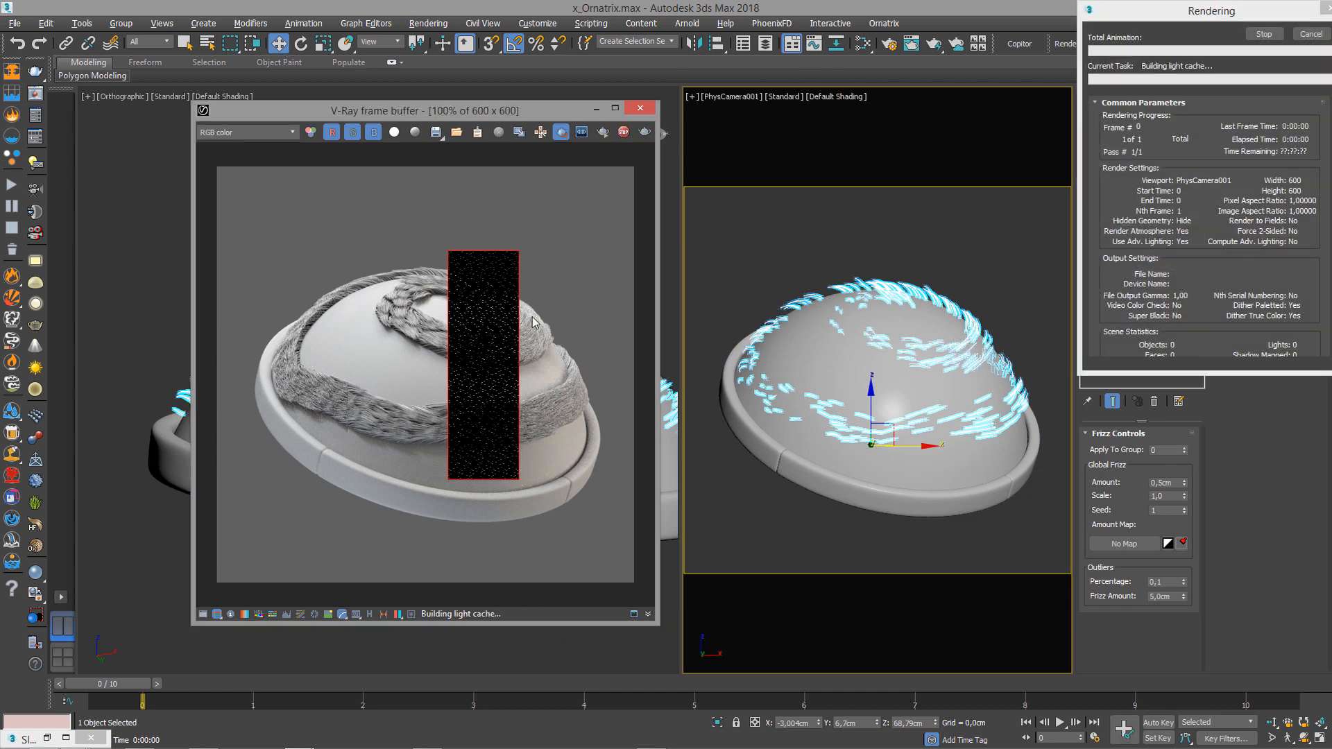
pyautogui.scroll(1, 508, 400)
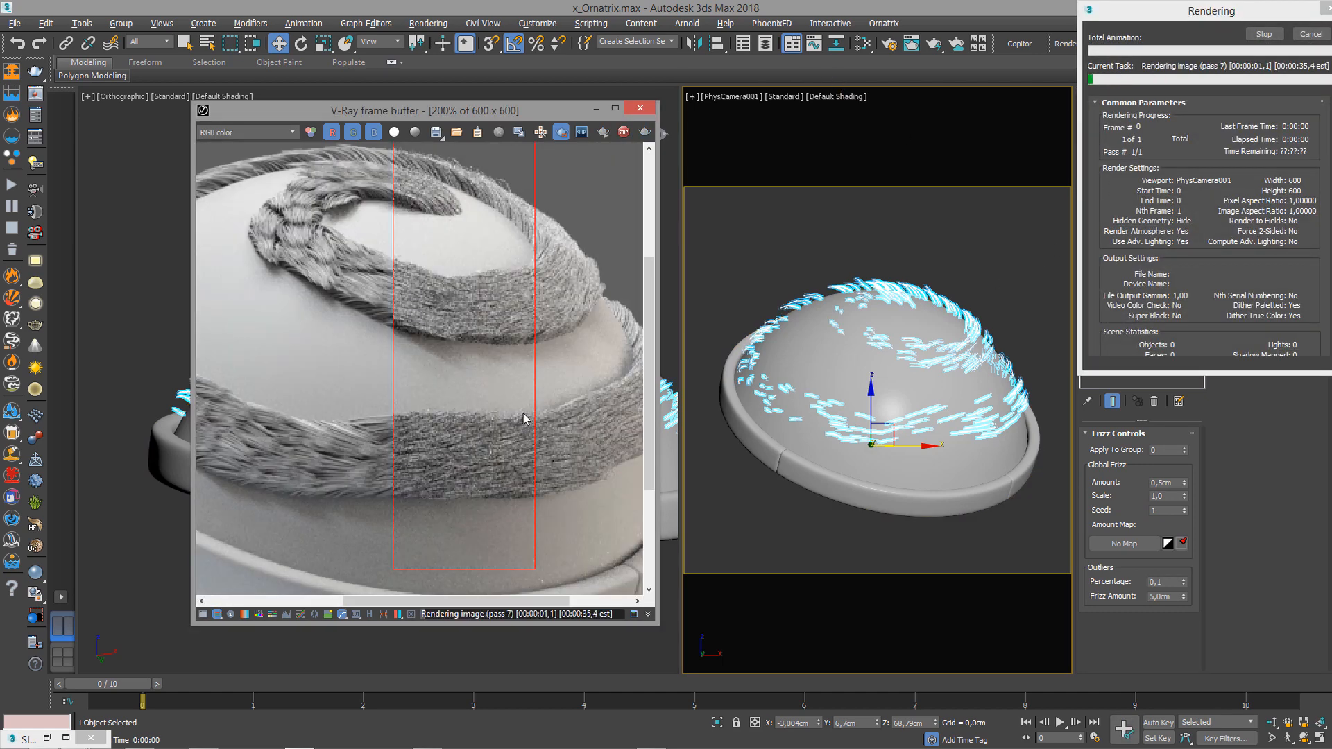
pyautogui.moveTo(553, 402); pyautogui.dragTo(489, 371, button='middle')
pyautogui.scroll(-1, 490, 372)
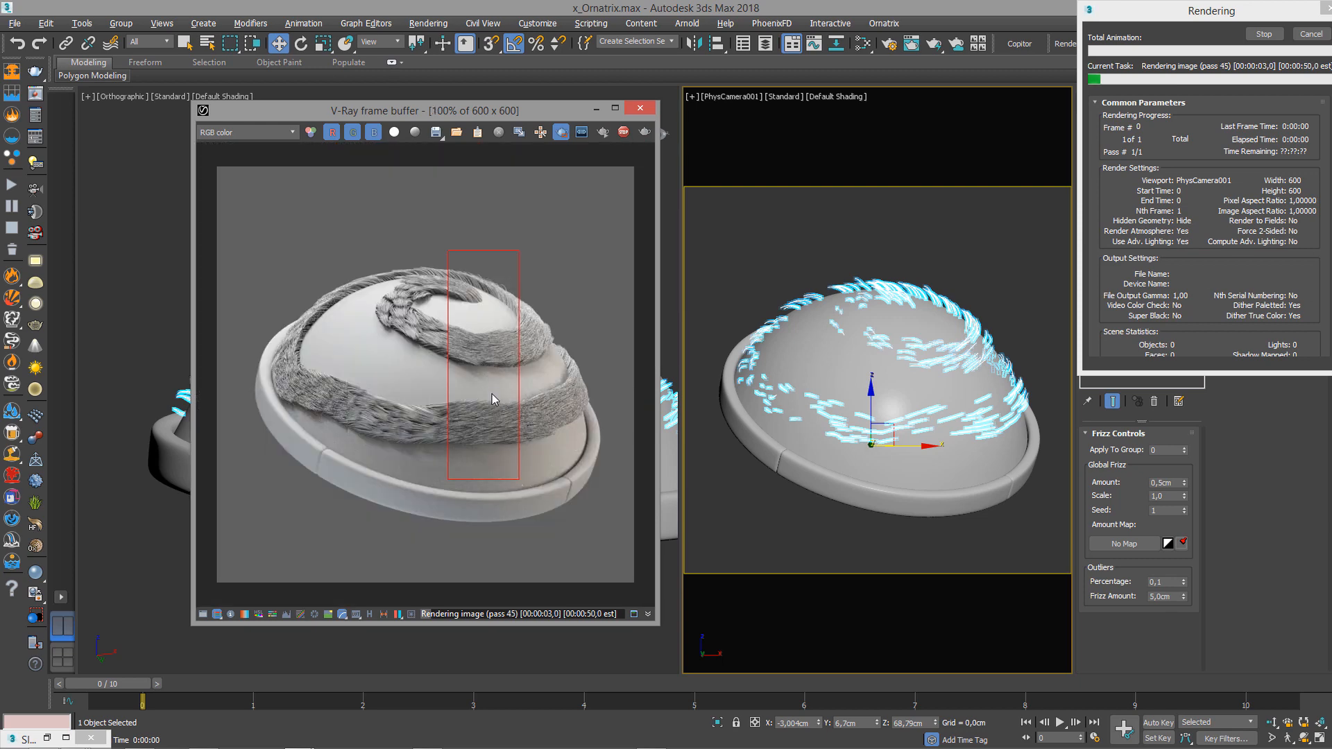
pyautogui.scroll(1, 514, 381)
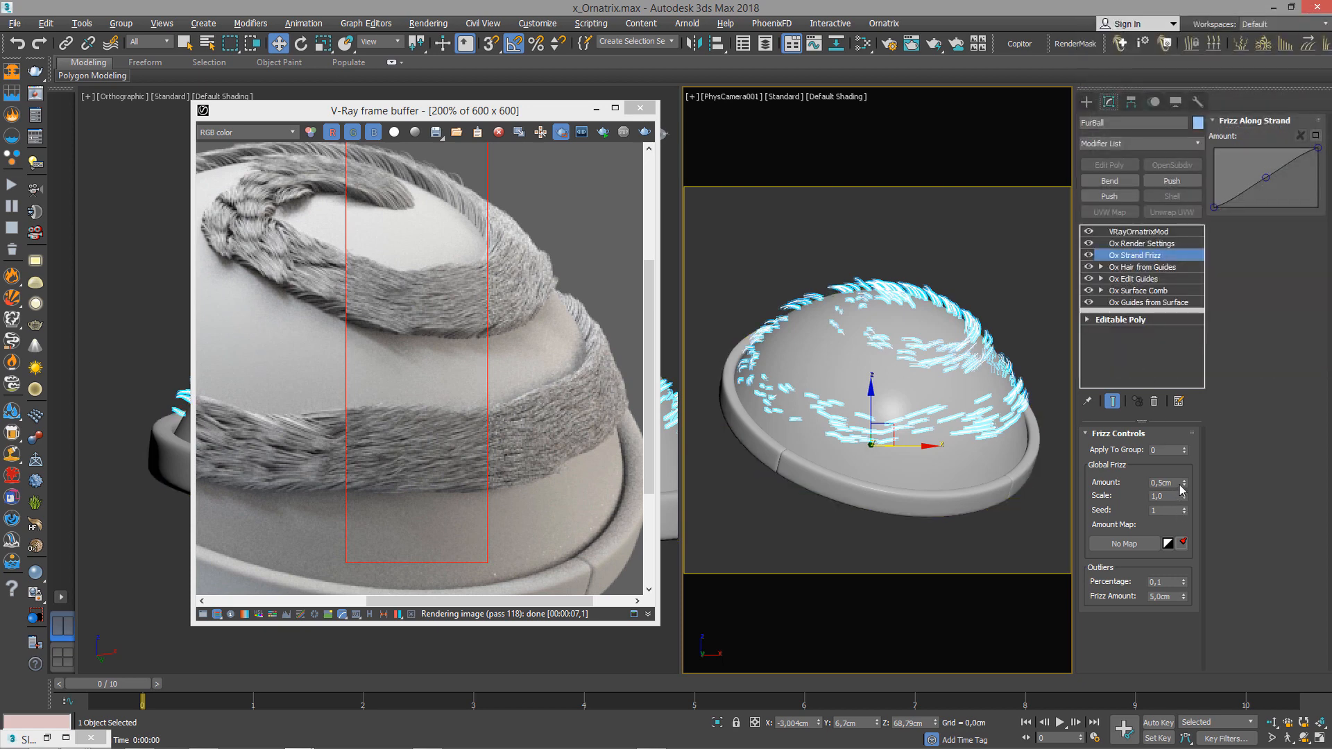
# Set the global frizz Amount to 2,4 cm and its Scale to 3,27.
pyautogui.moveTo(1177, 483); pyautogui.dragTo(1153, 484)
pyautogui.moveTo(1184, 496); pyautogui.dragTo(1194, 448)
pyautogui.moveTo(1184, 504); pyautogui.dragTo(1187, 380)
# Re-render the region, examine the stronger frizz along the lower fur band, and close the frame buffer.
pyautogui.click(645, 132)
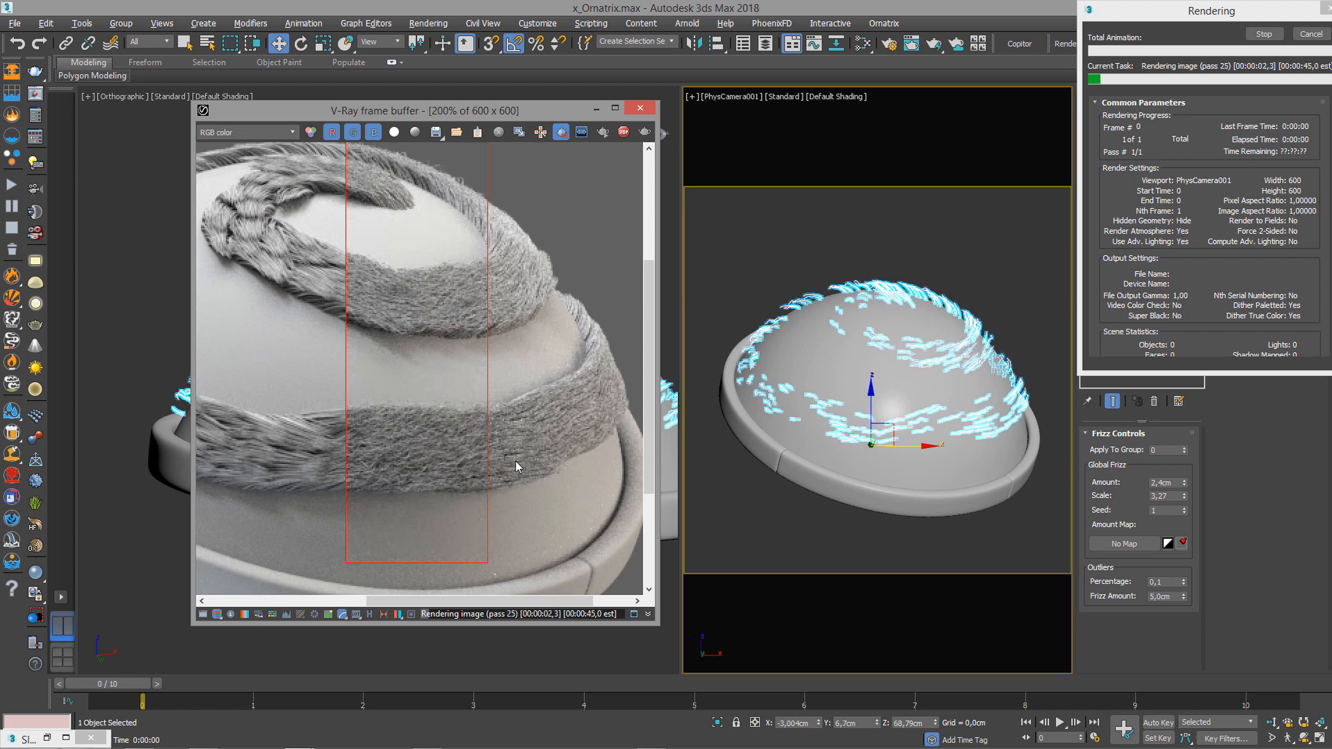
pyautogui.scroll(-1, 478, 458)
pyautogui.scroll(1, 506, 436)
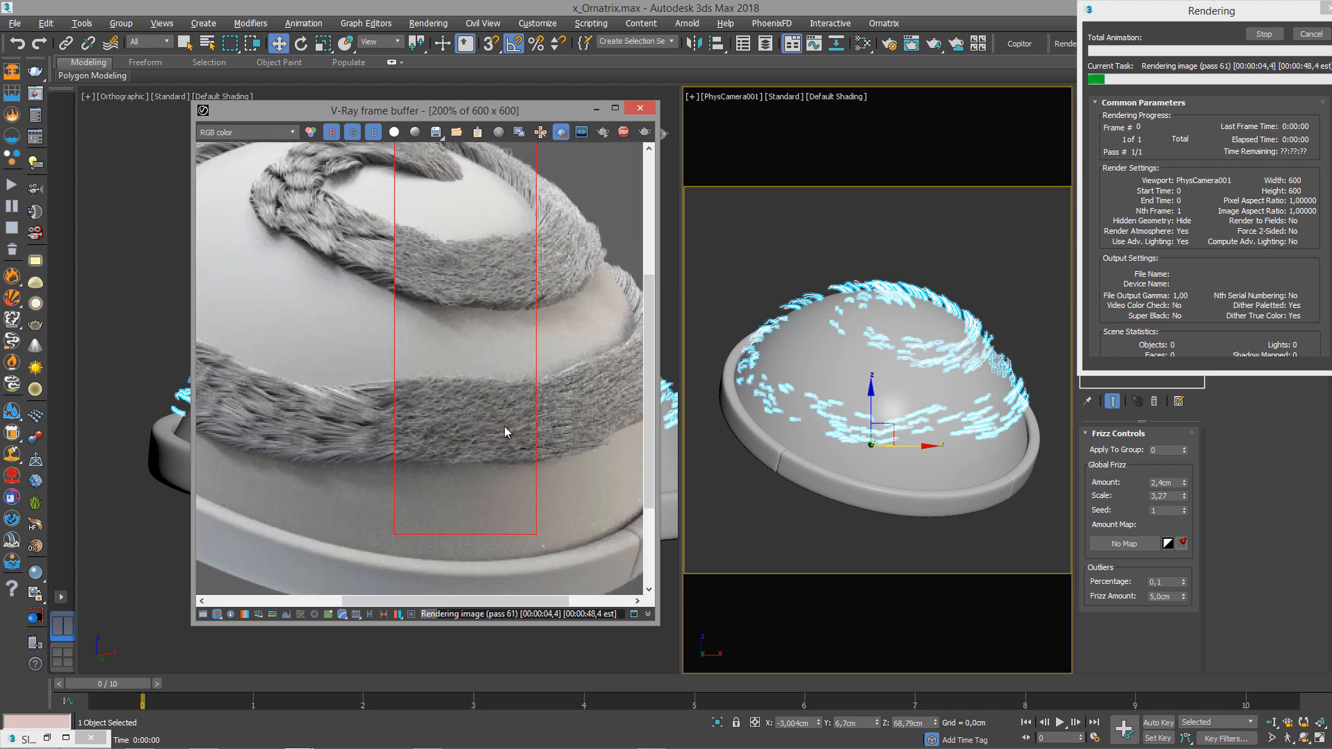
pyautogui.moveTo(511, 435); pyautogui.dragTo(376, 437, button='middle')
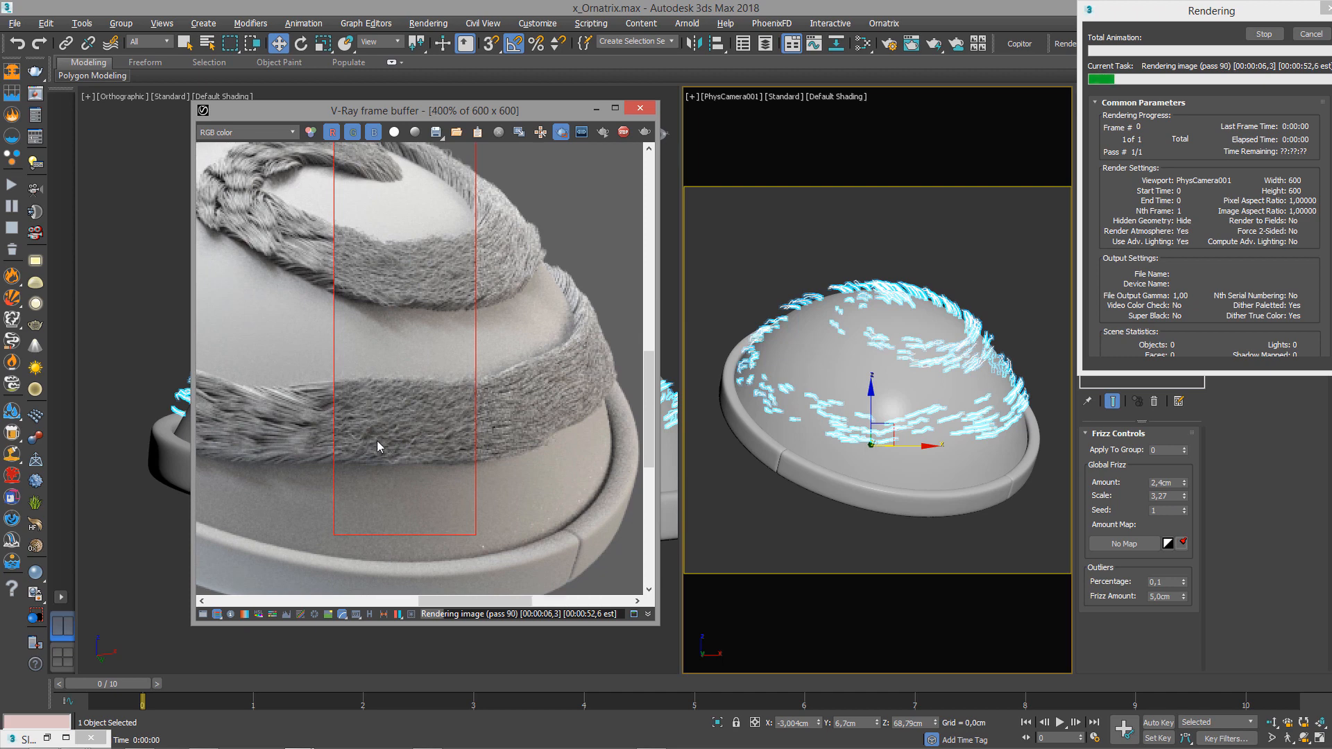
pyautogui.scroll(1, 376, 440)
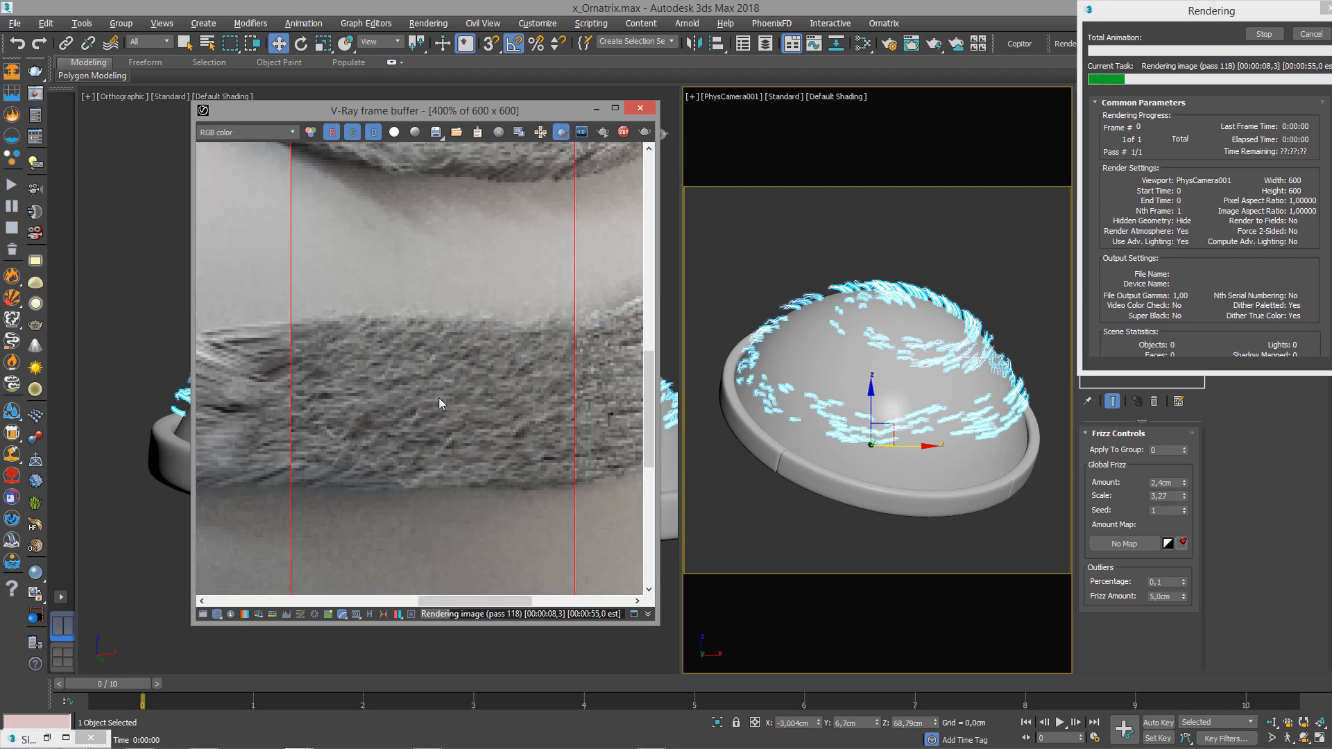
pyautogui.scroll(-1, 468, 412)
pyautogui.moveTo(465, 393); pyautogui.dragTo(475, 435, button='middle')
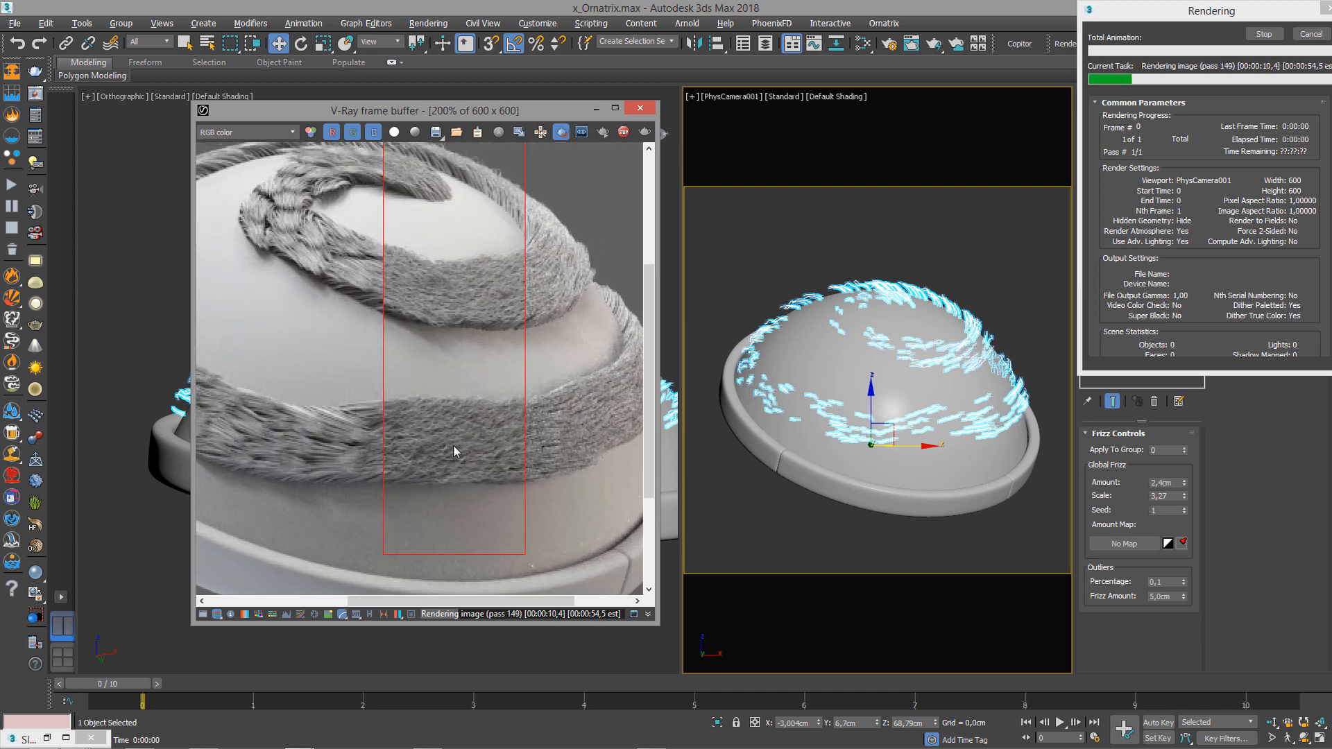
pyautogui.click(644, 111)
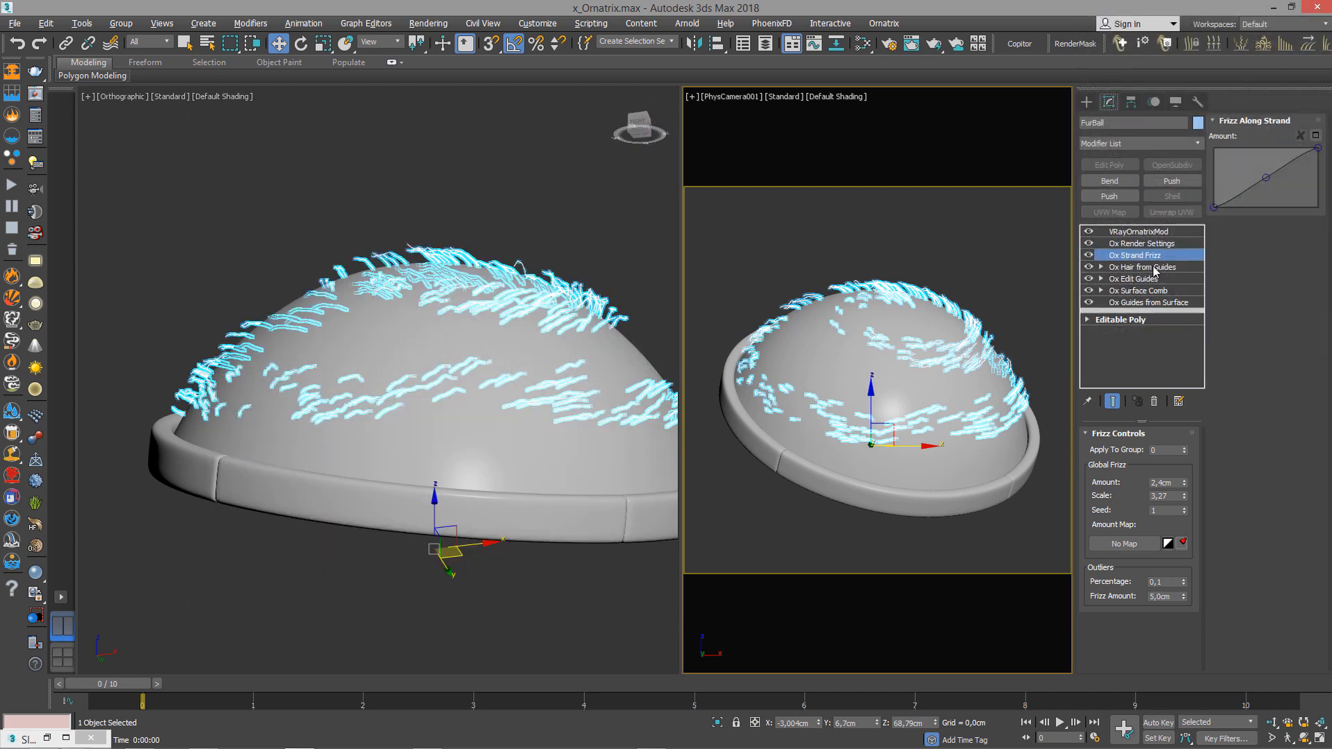
# Add an Ox Strand Curling modifier above Ox Strand Frizz, maximize the orthographic view, and disable Ox Strand Frizz.
pyautogui.click(1138, 144)
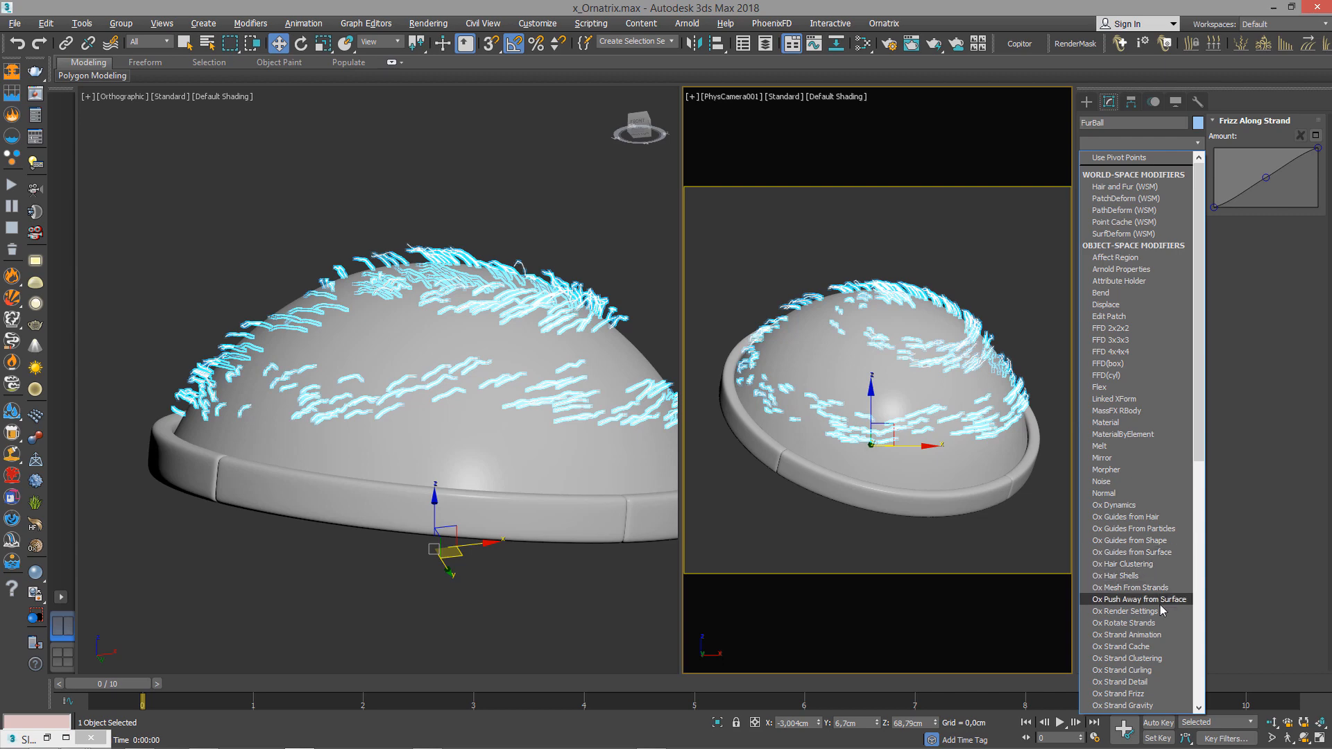
pyautogui.click(1122, 670)
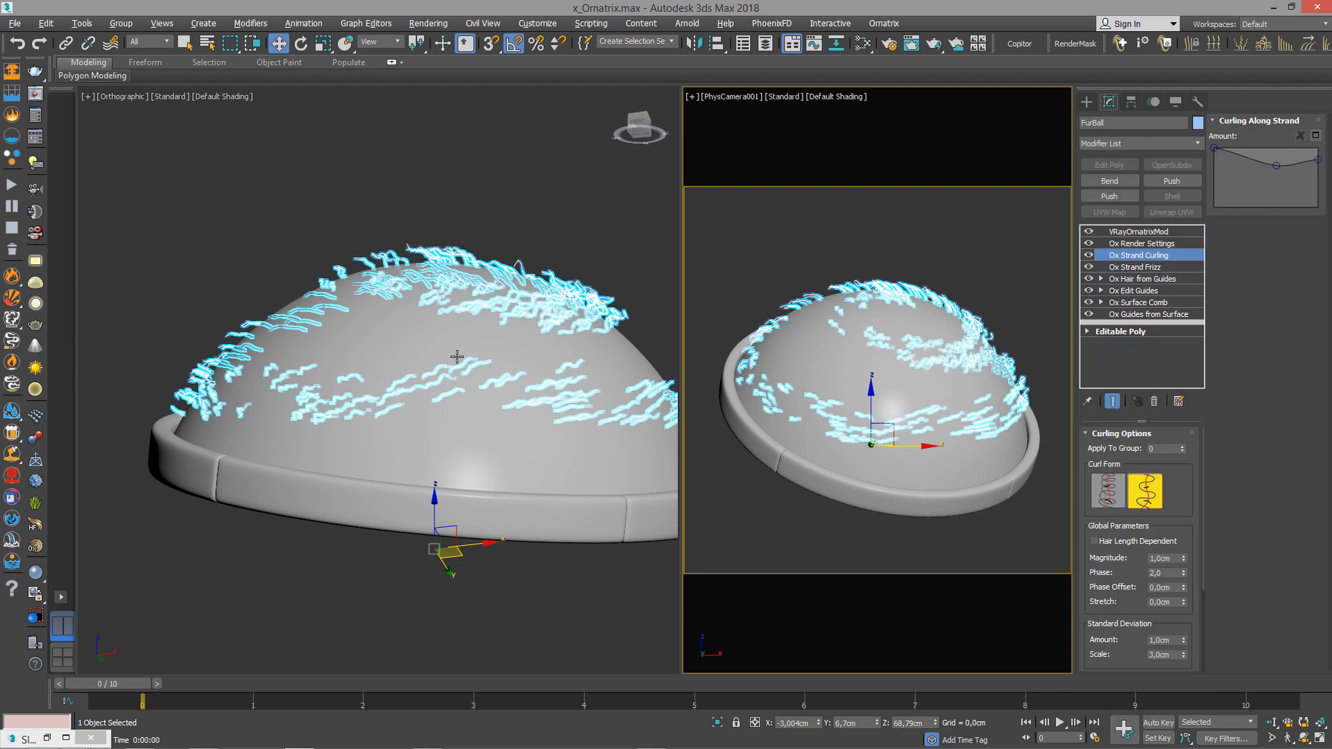
pyautogui.hotkey('alt', 'w')
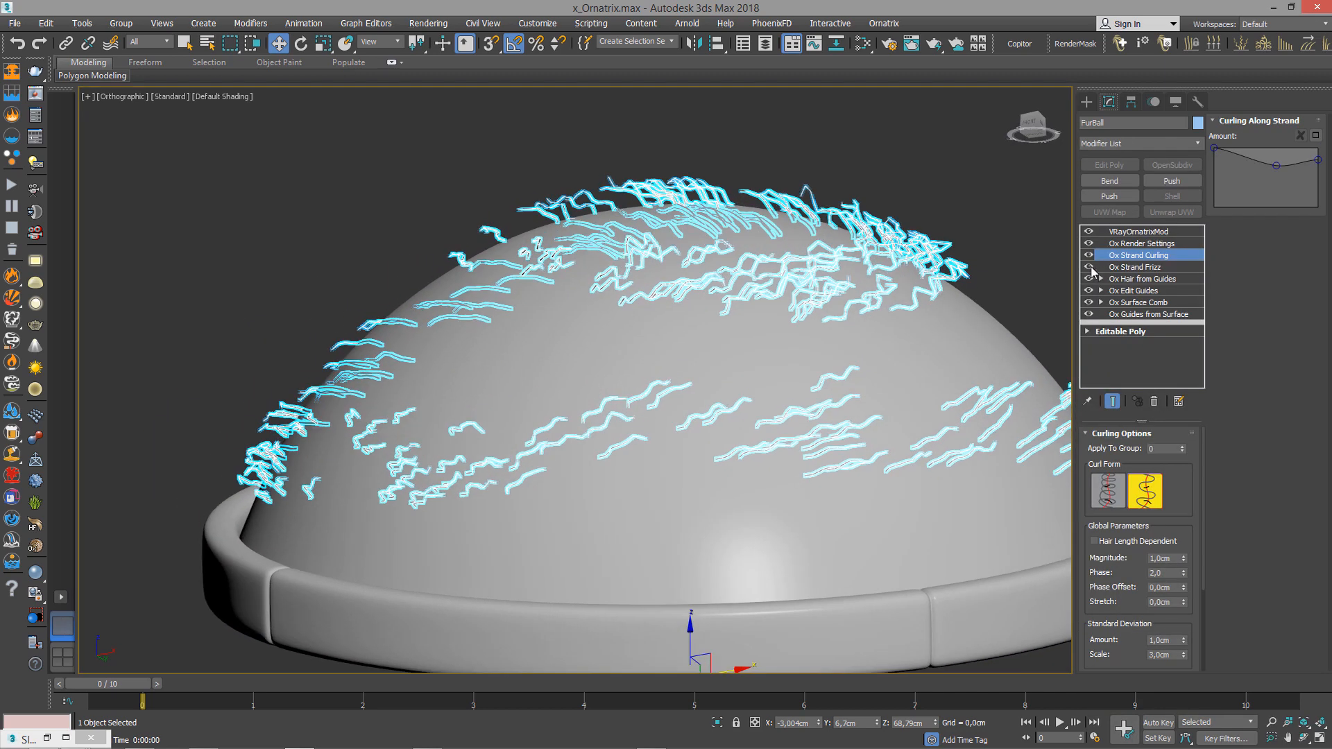
pyautogui.click(1088, 267)
# Inspect the wavy strands near the dome's top and switch Ox Strand Curling's Curl Form to the coiled option.
pyautogui.keyDown('alt'); pyautogui.moveTo(847, 372); pyautogui.dragTo(757, 408, button='middle'); pyautogui.keyUp('alt')
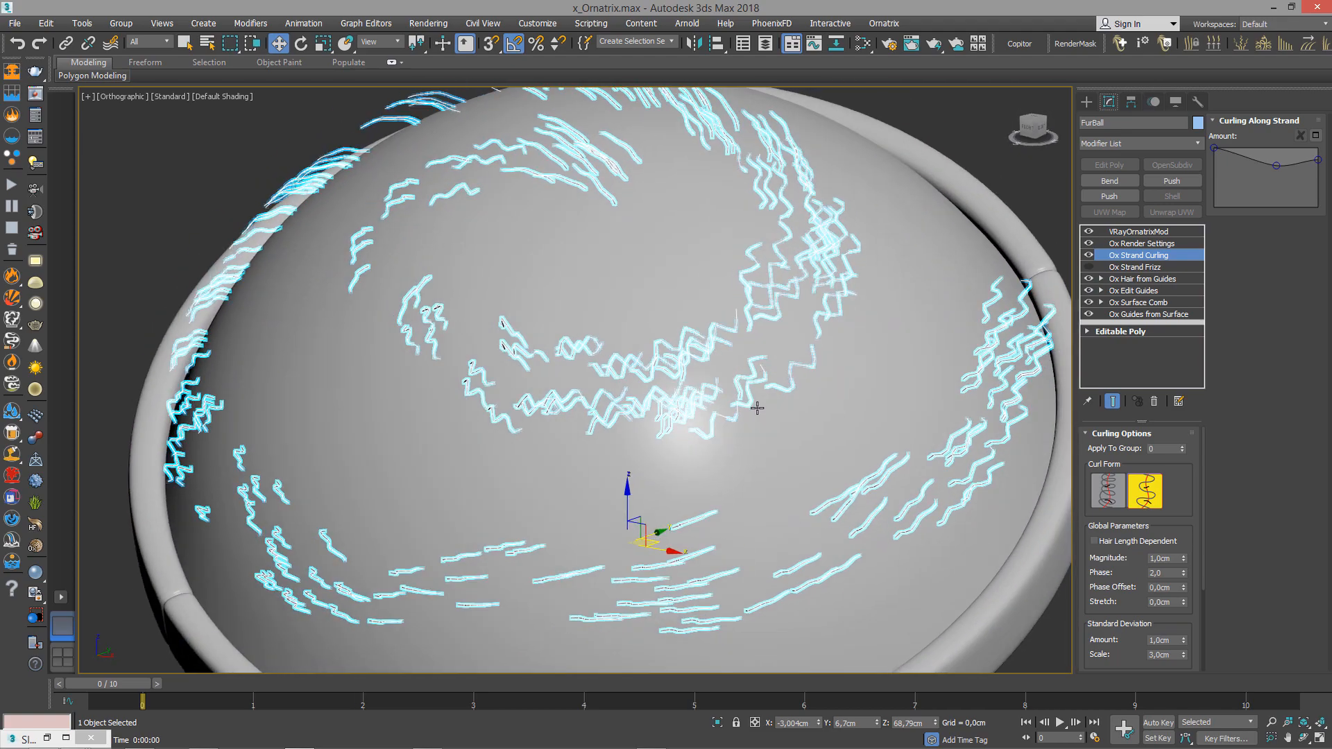
pyautogui.scroll(4, 735, 399)
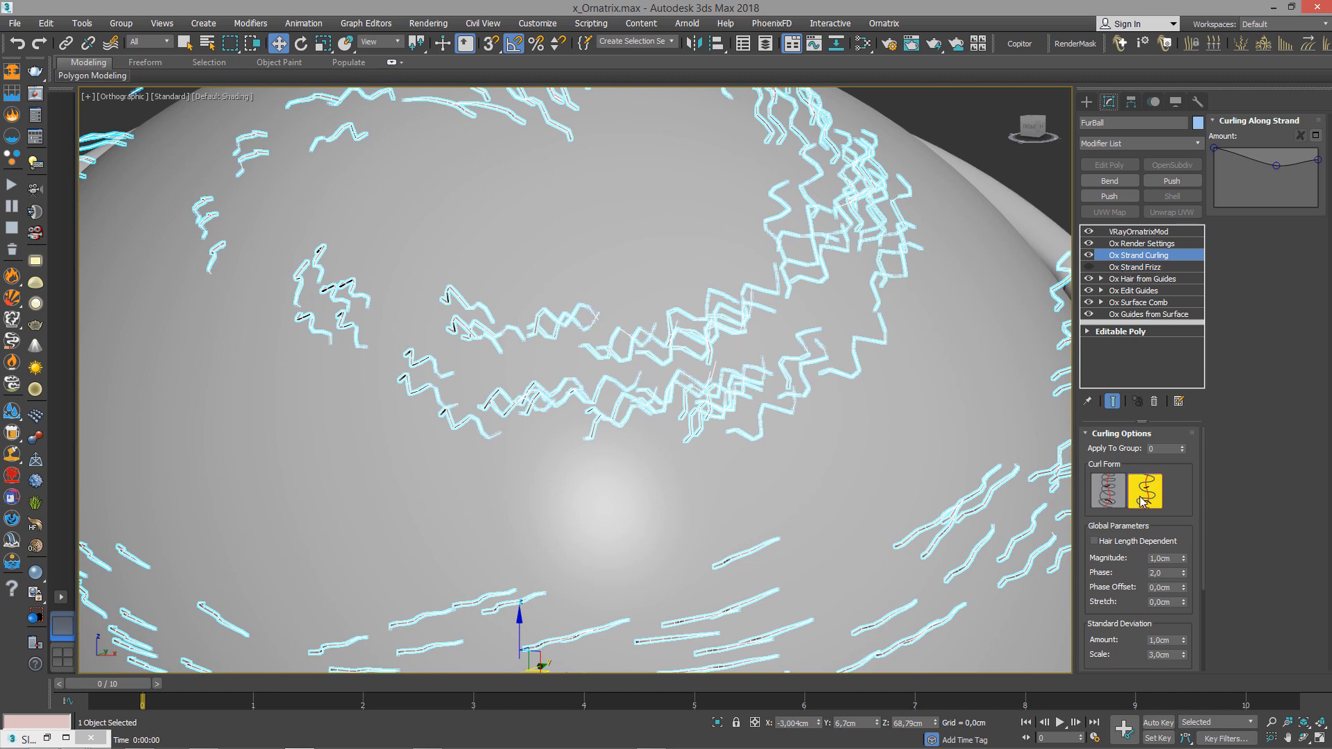
pyautogui.moveTo(763, 403)
pyautogui.keyDown('alt'); pyautogui.mouseDown(button='middle')
pyautogui.moveTo(835, 422)
pyautogui.moveTo(774, 415)
pyautogui.mouseUp(button='middle'); pyautogui.keyUp('alt')
pyautogui.scroll(2, 773, 414)
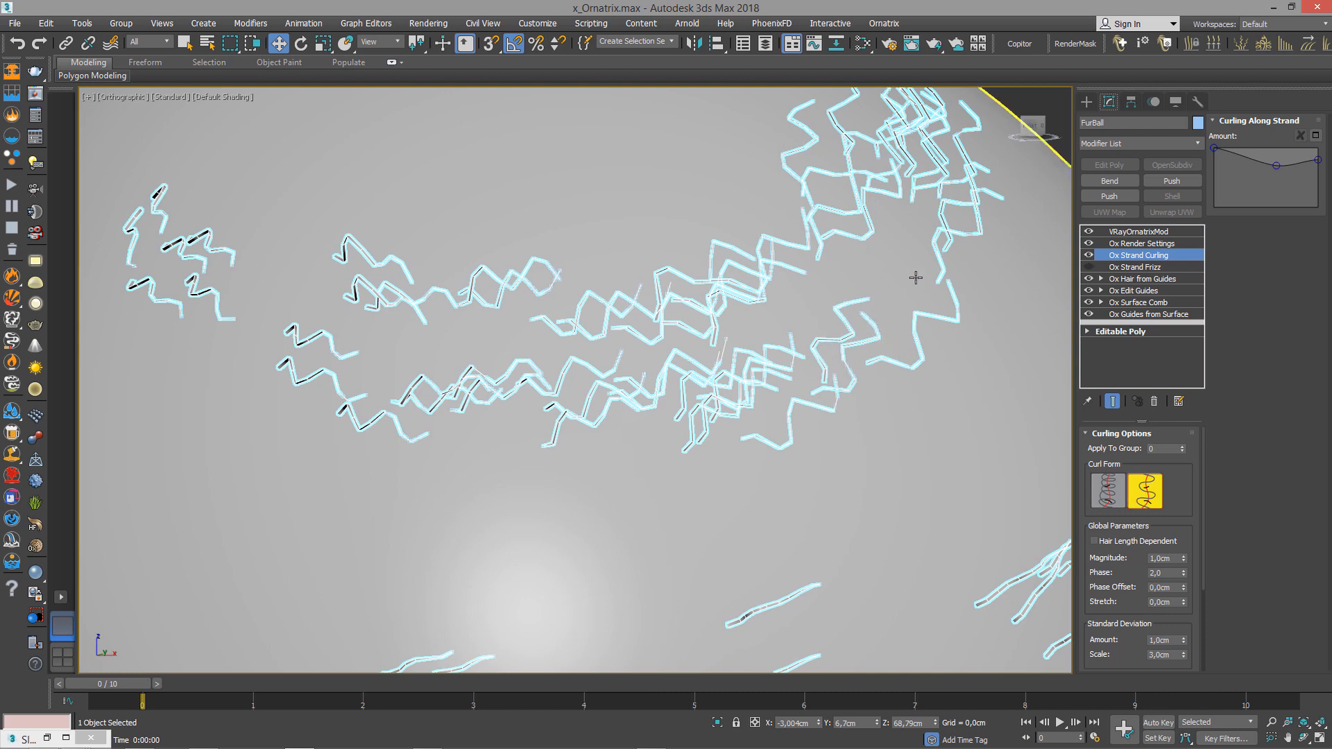
pyautogui.moveTo(886, 310); pyautogui.dragTo(844, 342, button='middle')
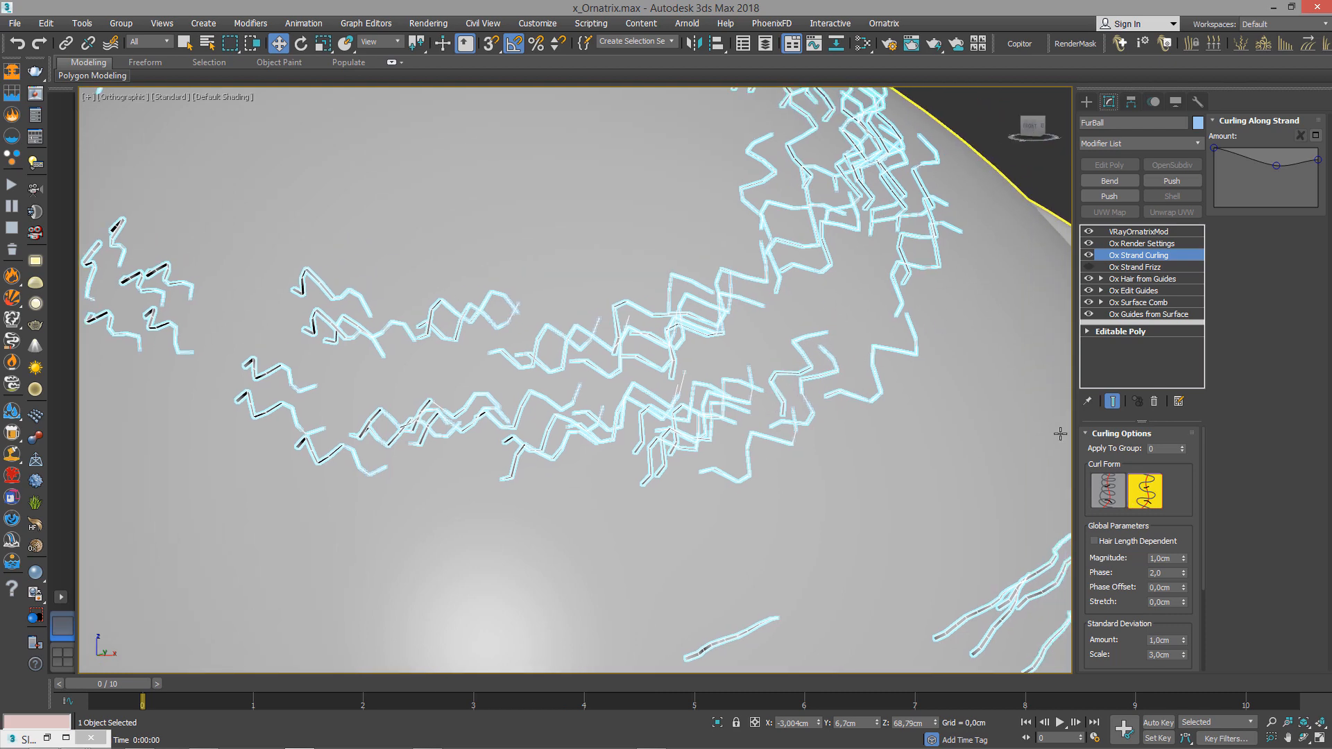
pyautogui.click(1108, 493)
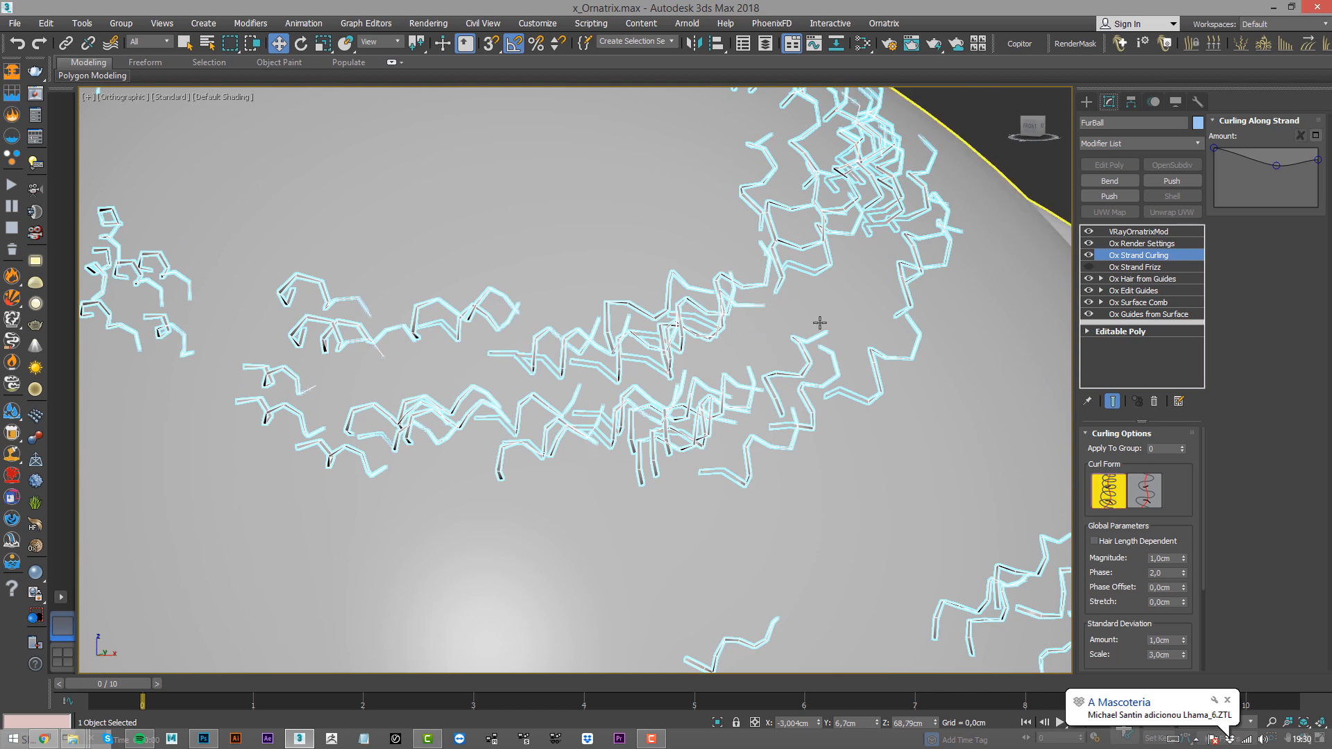
# Compare curl smoothness by setting Num Points in Ox Guides from Surface to 20 and restoring it to 10.
pyautogui.keyDown('alt'); pyautogui.moveTo(736, 414); pyautogui.dragTo(789, 403, button='middle'); pyautogui.keyUp('alt')
pyautogui.scroll(3, 790, 403)
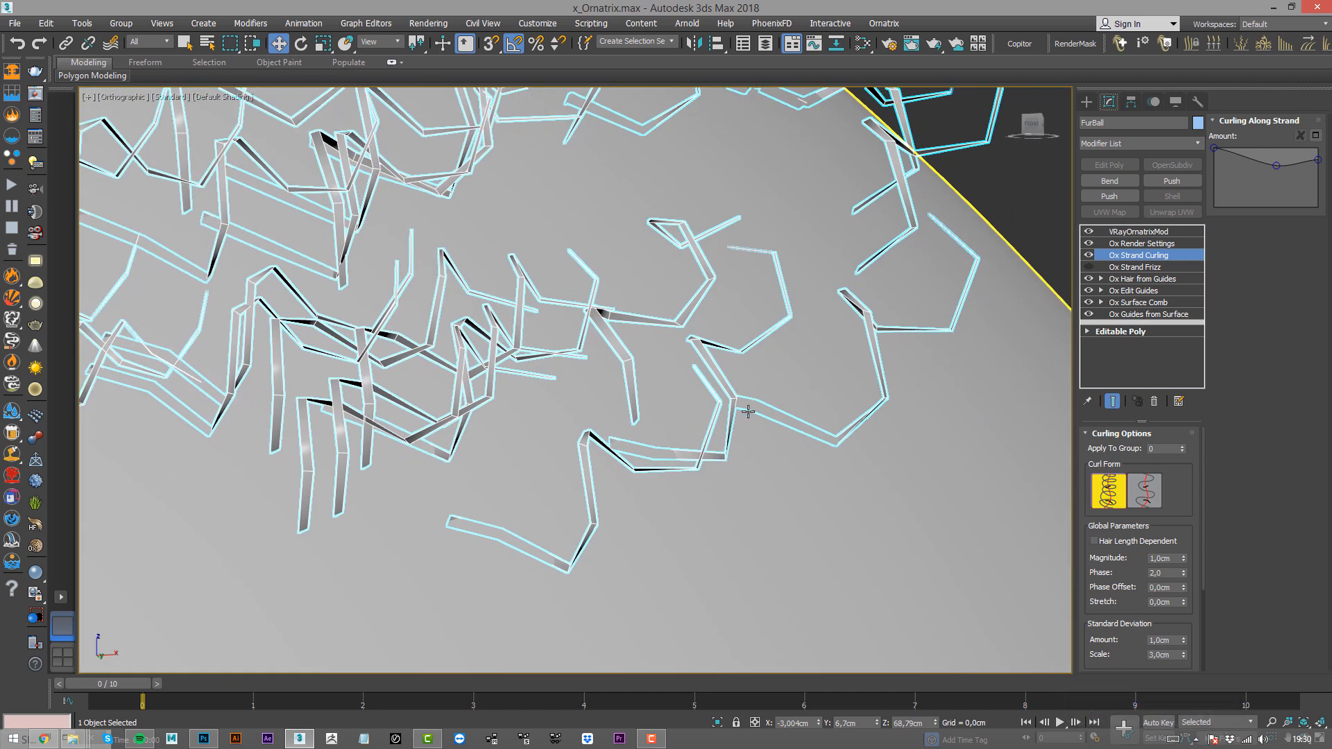
pyautogui.click(1145, 314)
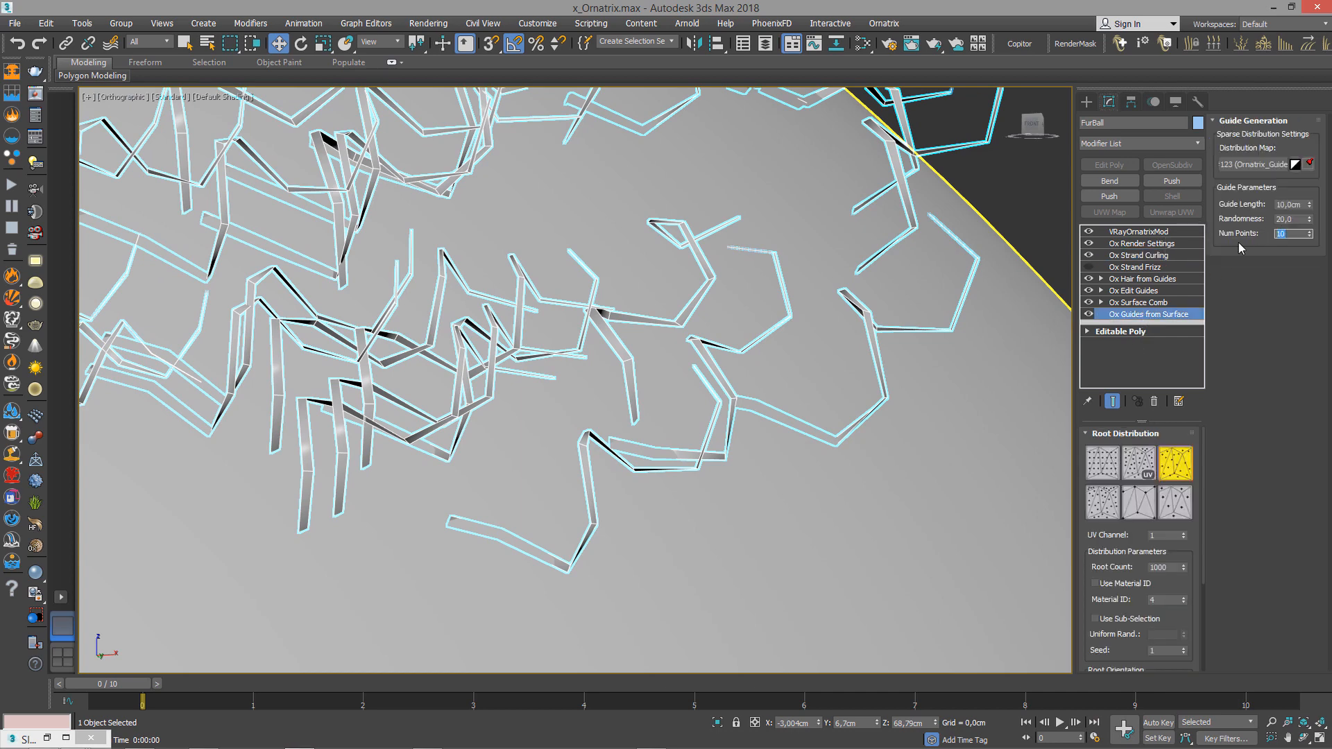
pyautogui.write('20')
pyautogui.press('Return')
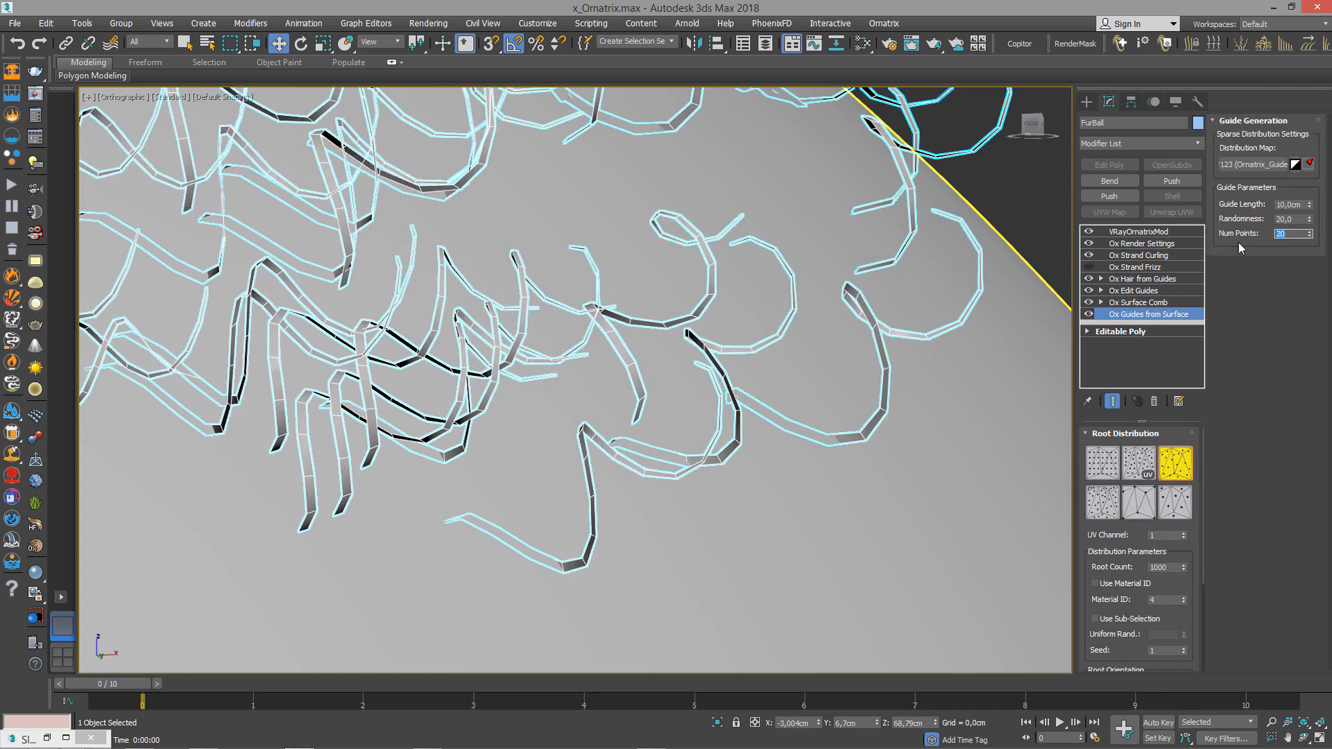
pyautogui.write('10')
pyautogui.press('Return')
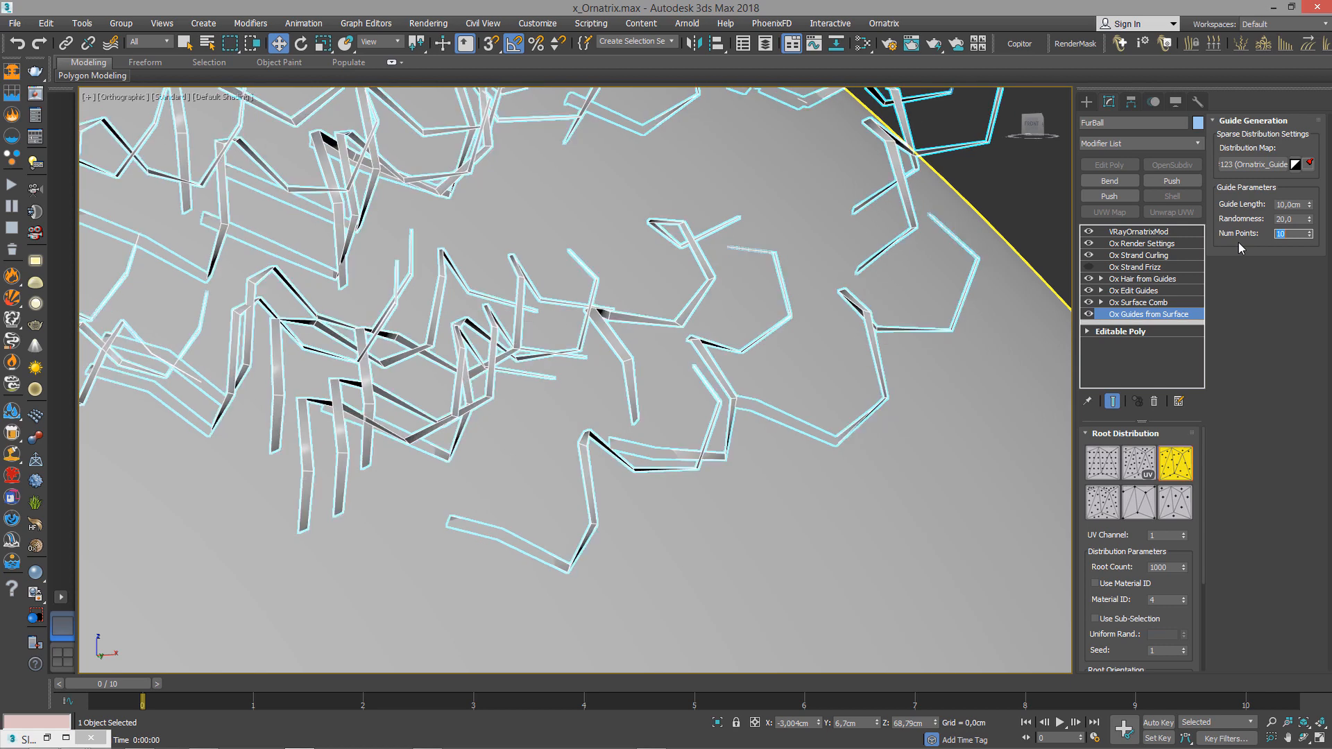
# Add an Ox Strand Detail modifier above Ox Edit Guides and set its Viewport segments to 20.
pyautogui.click(1156, 292)
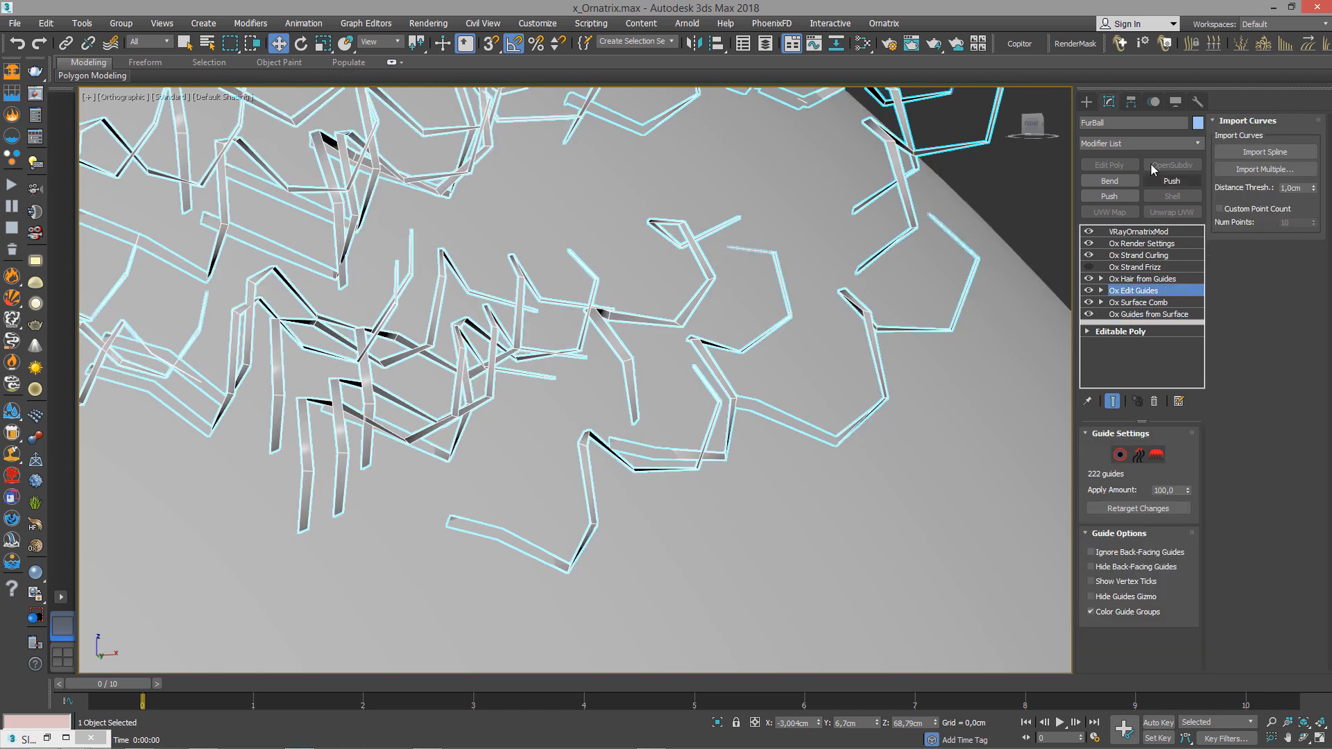
pyautogui.click(1148, 143)
pyautogui.click(1146, 144)
pyautogui.click(1138, 142)
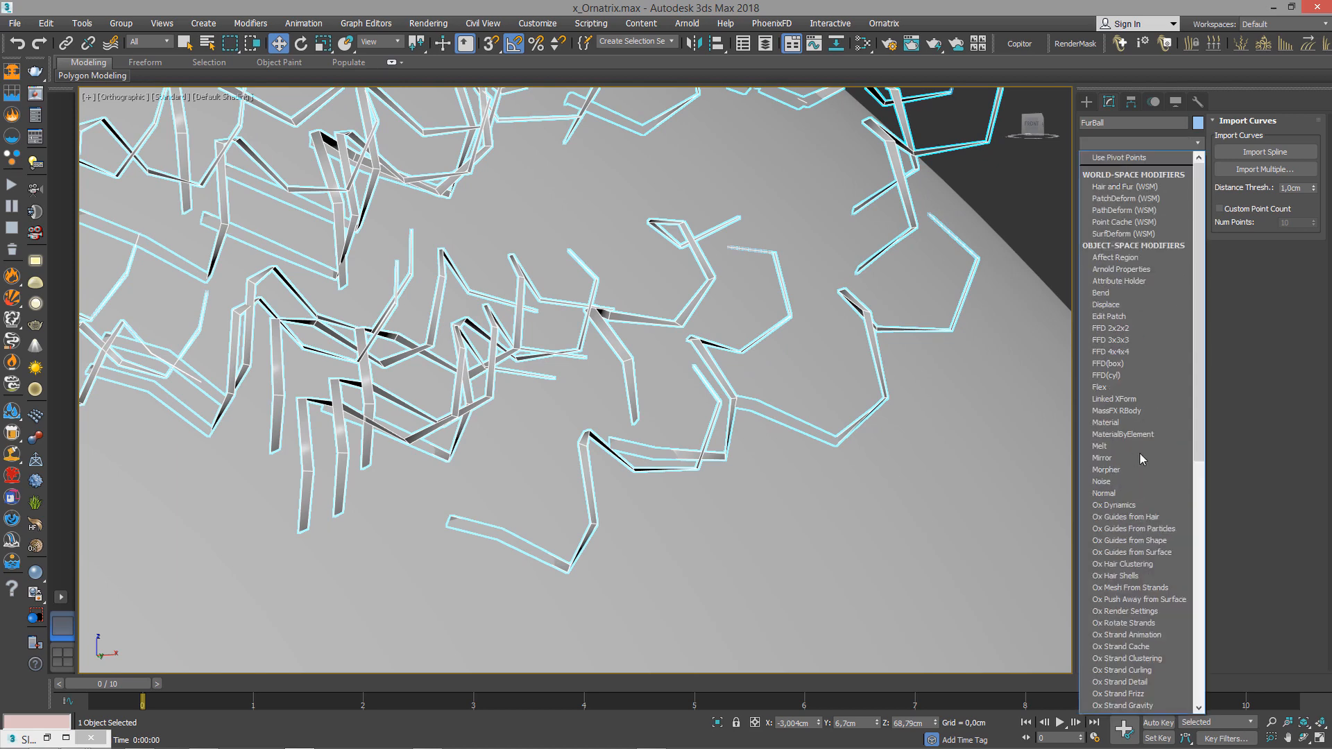
pyautogui.click(1151, 682)
pyautogui.moveTo(1165, 485); pyautogui.dragTo(1087, 486)
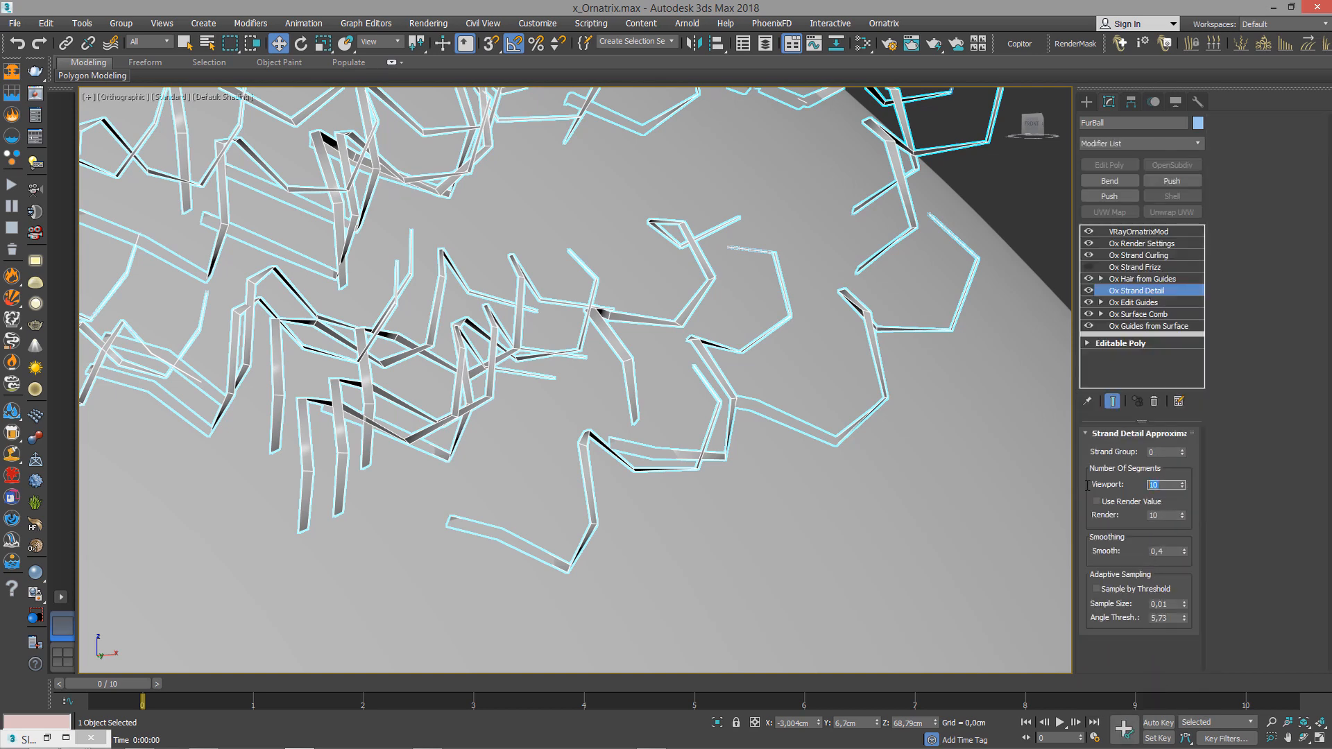
pyautogui.press('Return')
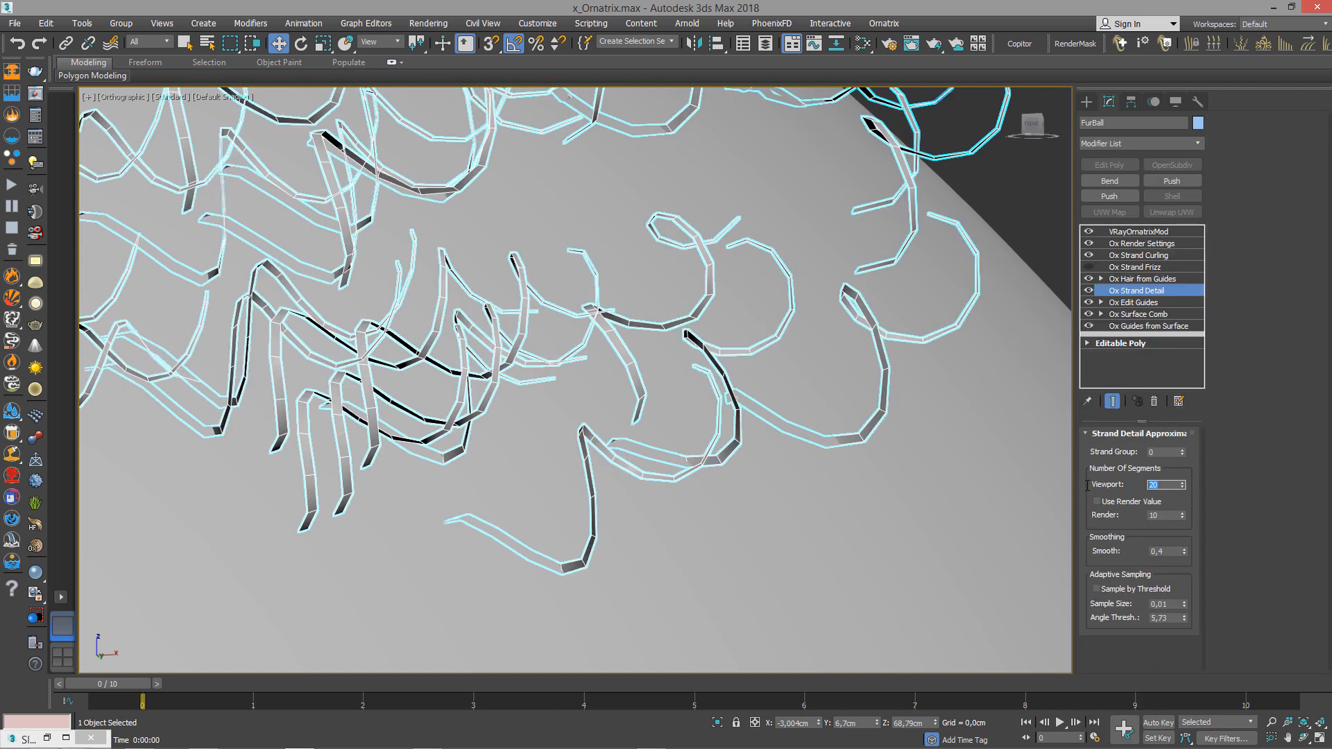
# Enable Use Render Value in Ox Strand Detail, set the Render segments to 50, and inspect the smoothed curls on the dome.
pyautogui.click(1130, 502)
pyautogui.moveTo(1165, 518); pyautogui.dragTo(1075, 520)
pyautogui.scroll(-3, 862, 336)
pyautogui.moveTo(862, 336); pyautogui.dragTo(910, 379, button='middle')
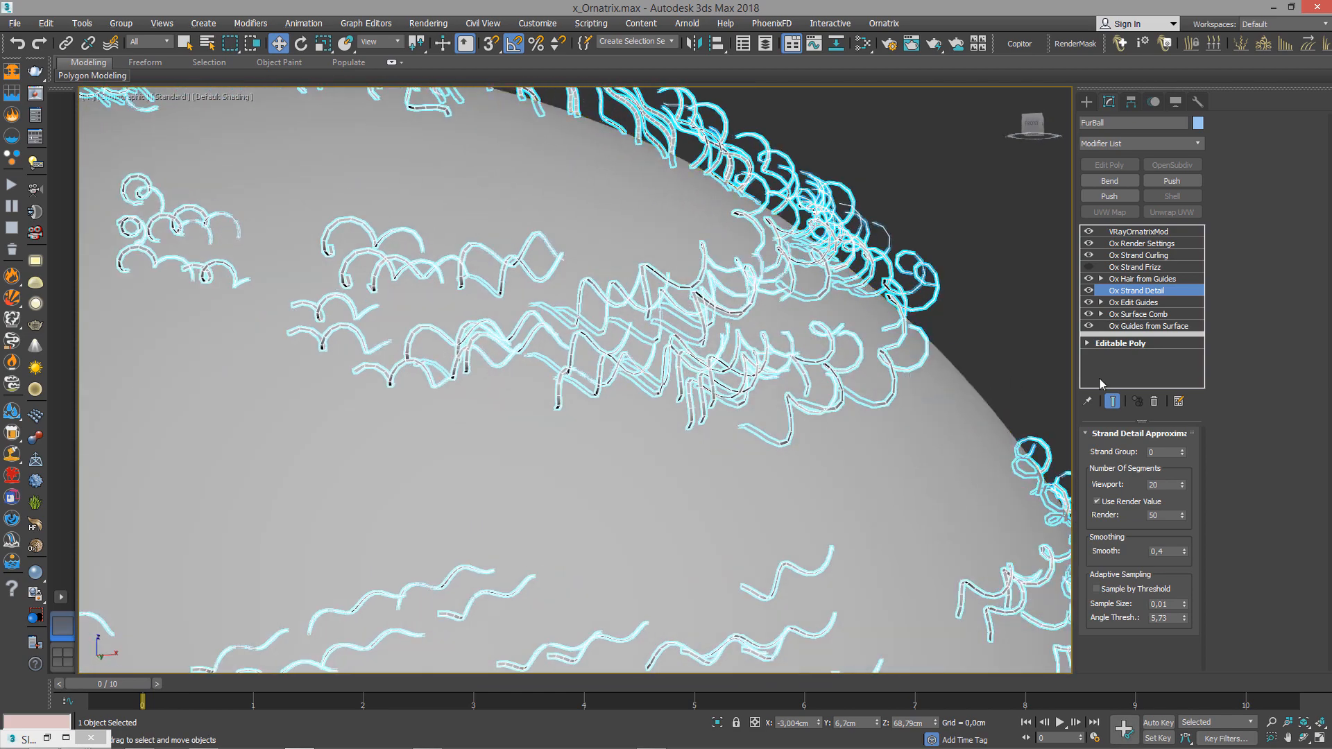
pyautogui.keyDown('alt'); pyautogui.moveTo(860, 340); pyautogui.dragTo(804, 337, button='middle'); pyautogui.keyUp('alt')
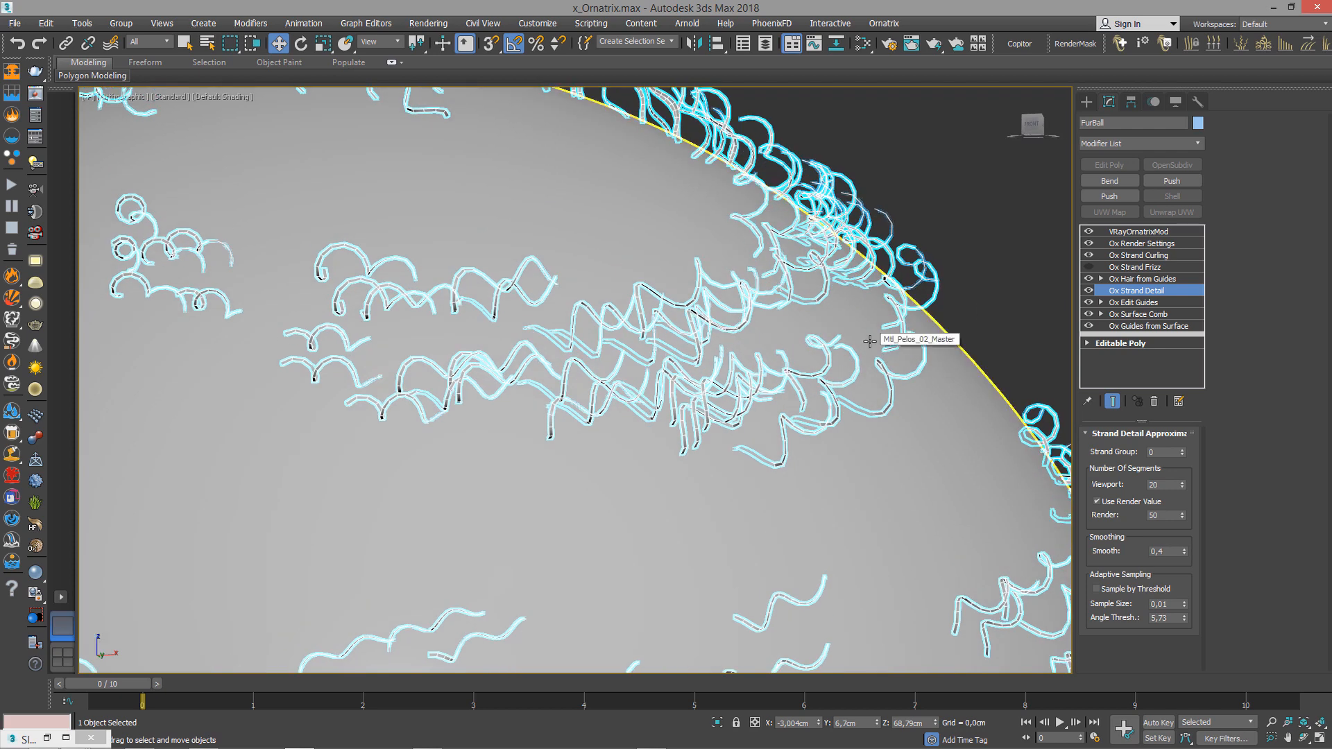
pyautogui.rightClick(979, 314)
pyautogui.press('Escape')
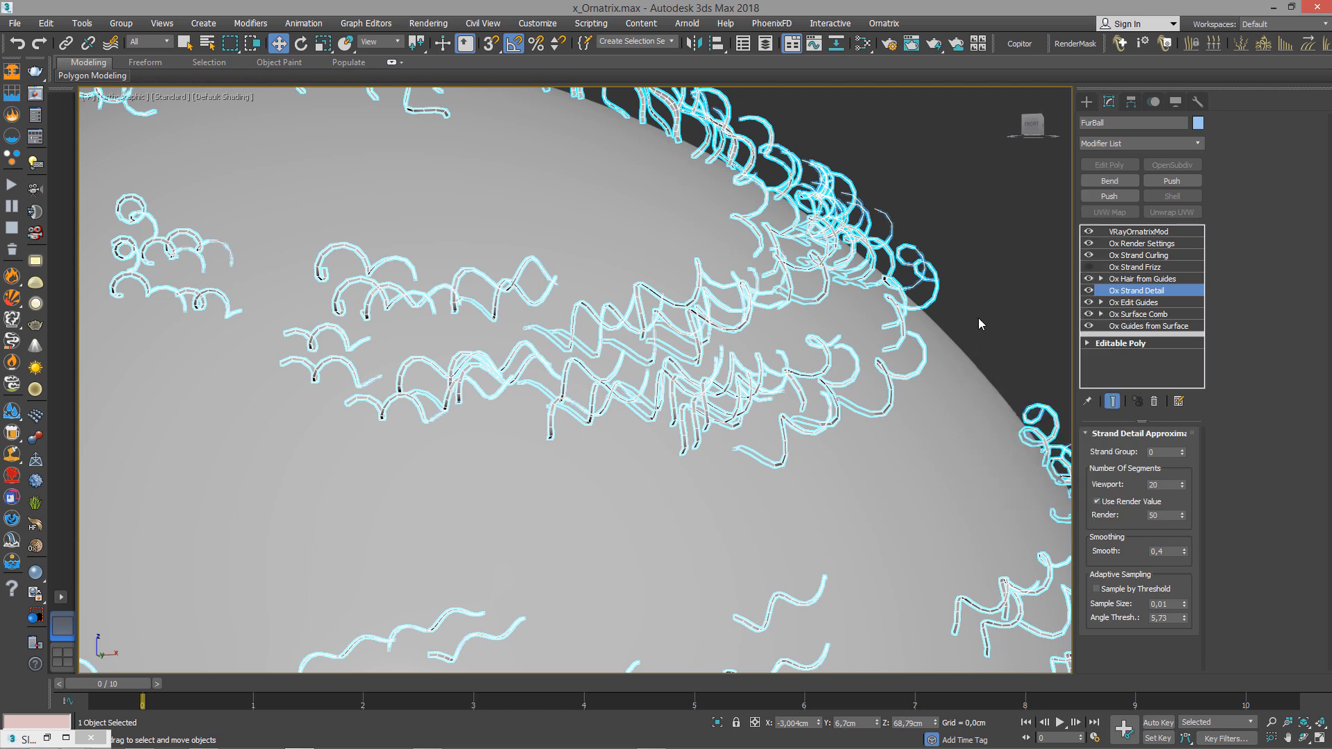
pyautogui.scroll(3, 978, 317)
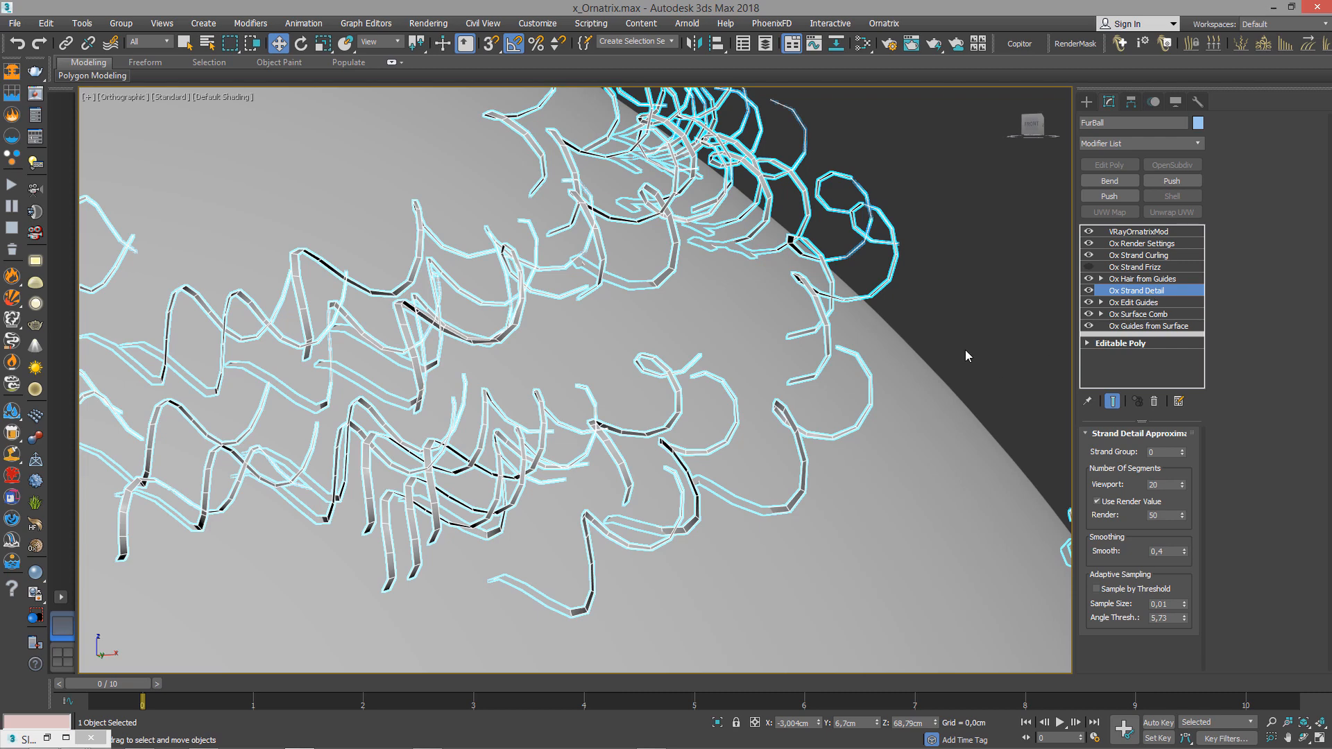
pyautogui.scroll(-6, 816, 475)
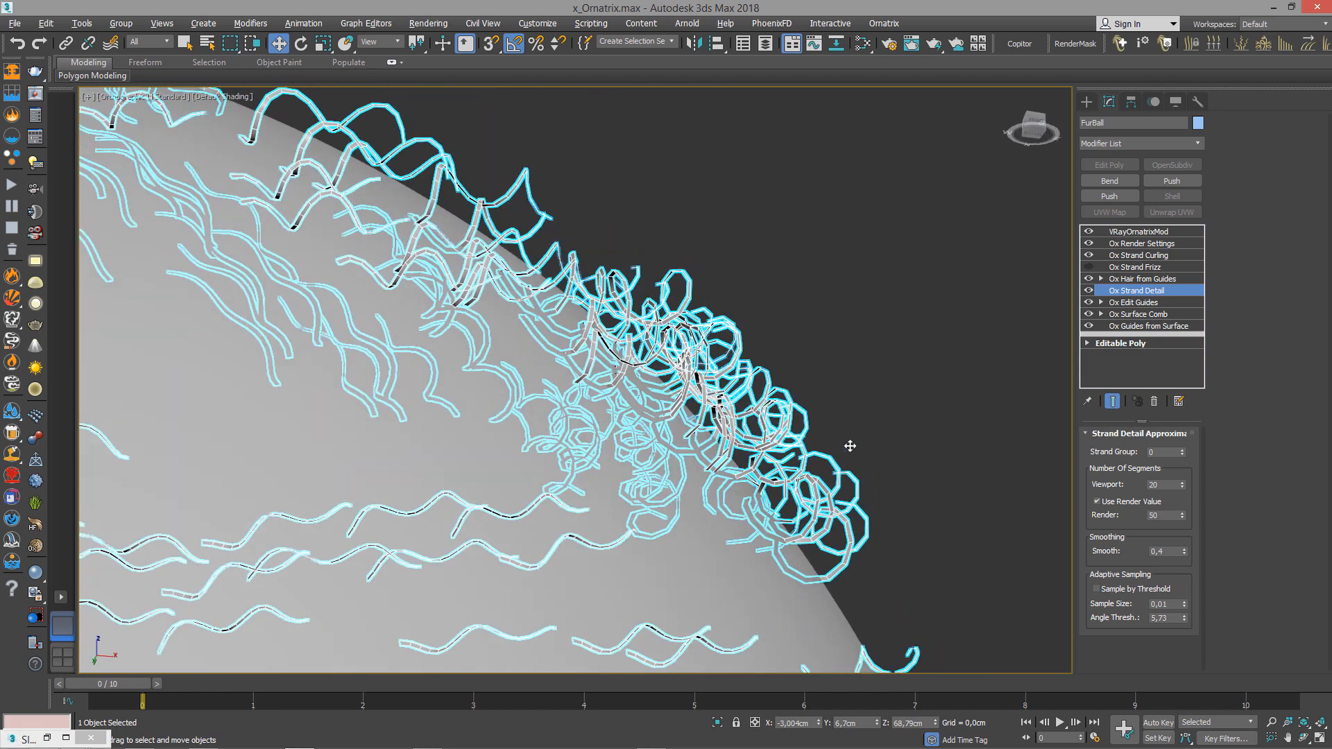
# Restore the split view, render a tall region across both fur bands from PhysCamera001, and examine the curled strands.
pyautogui.hotkey('alt', 'w')
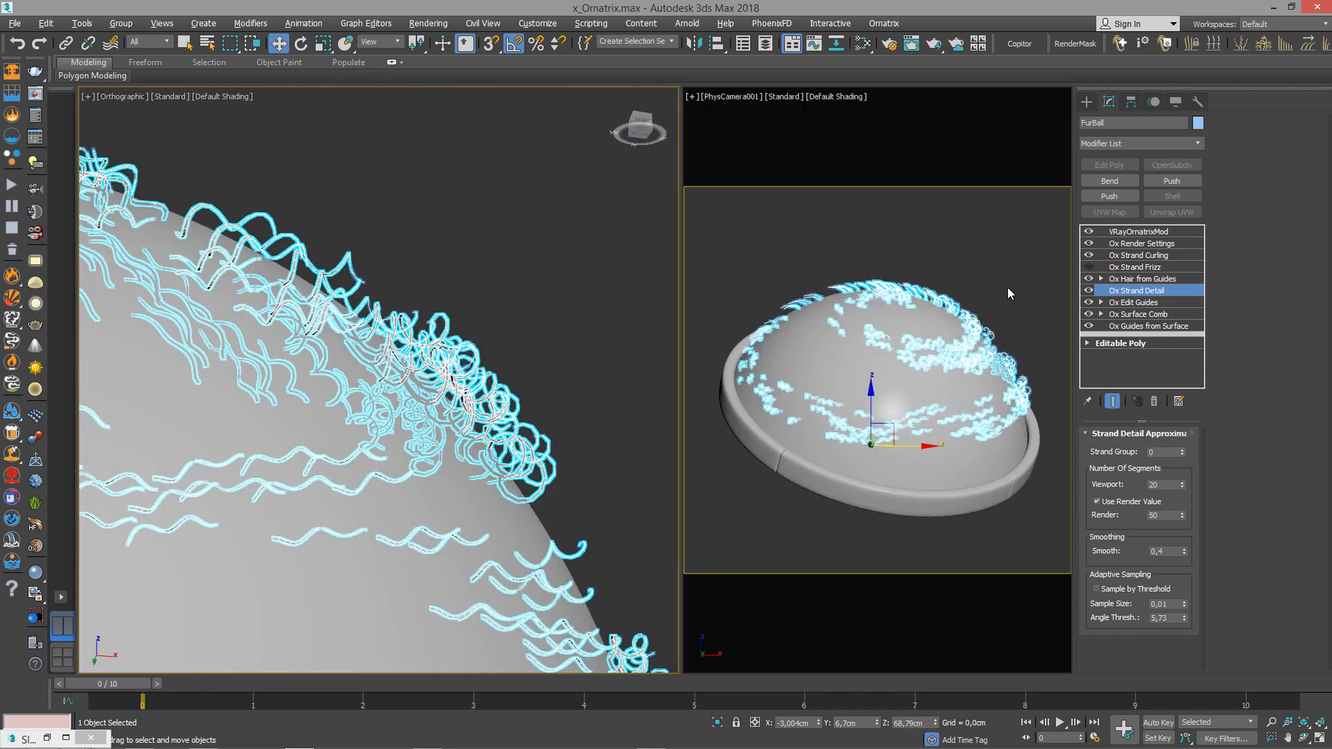
pyautogui.click(1007, 287)
pyautogui.click(35, 98)
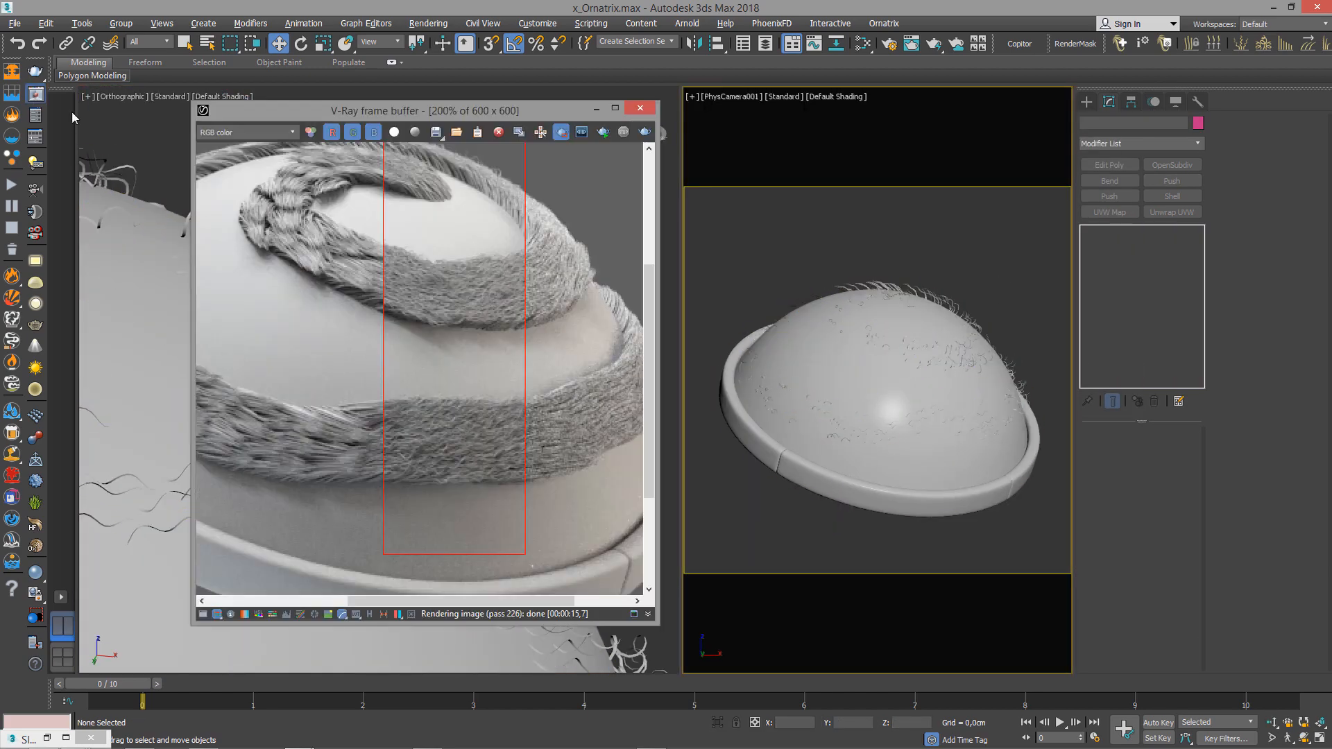
pyautogui.moveTo(443, 193); pyautogui.dragTo(619, 484)
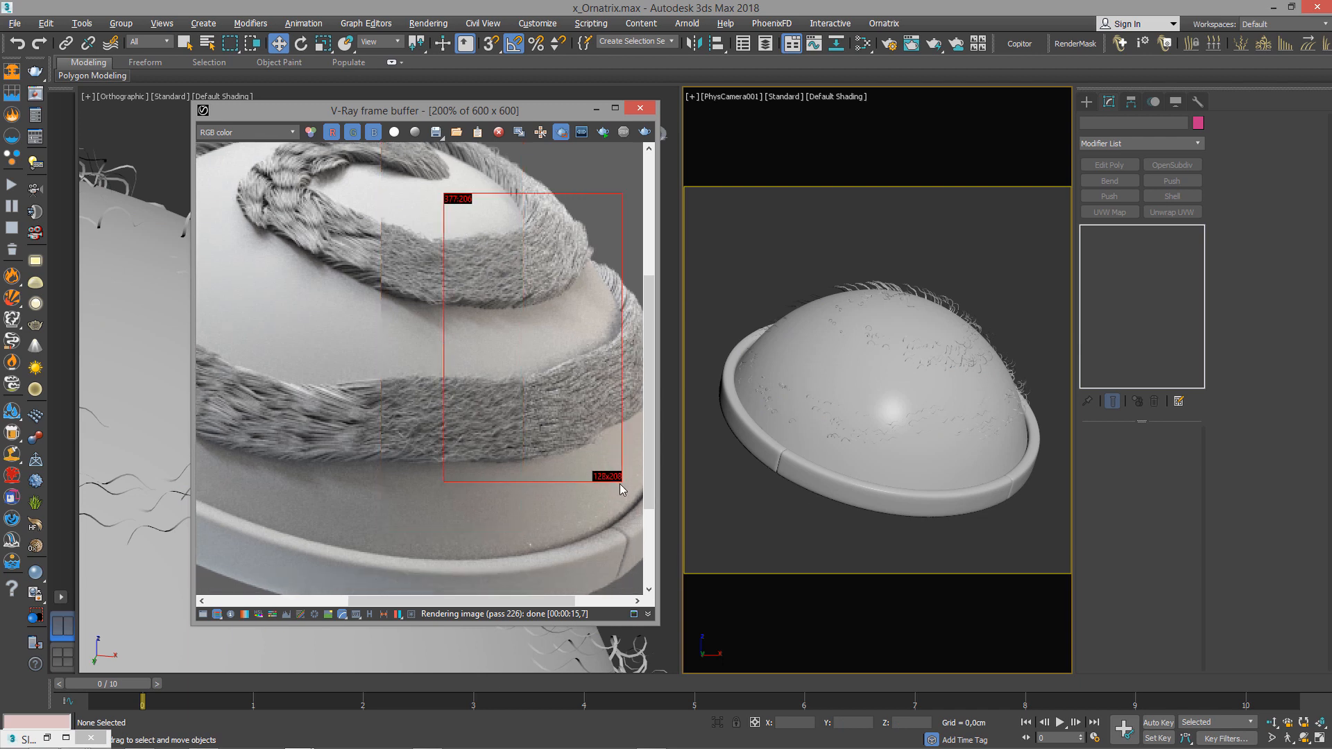
pyautogui.moveTo(397, 187); pyautogui.dragTo(303, 537)
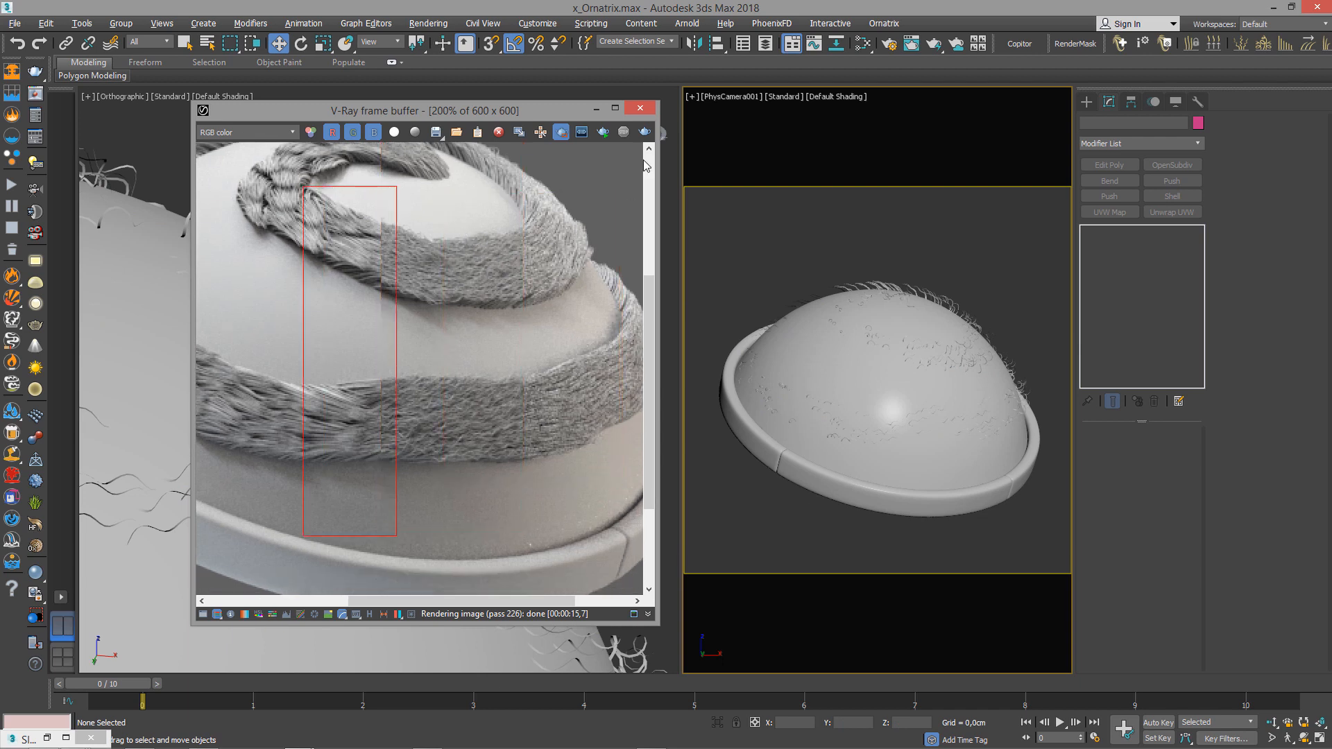
pyautogui.moveTo(484, 175); pyautogui.dragTo(631, 494)
pyautogui.click(643, 131)
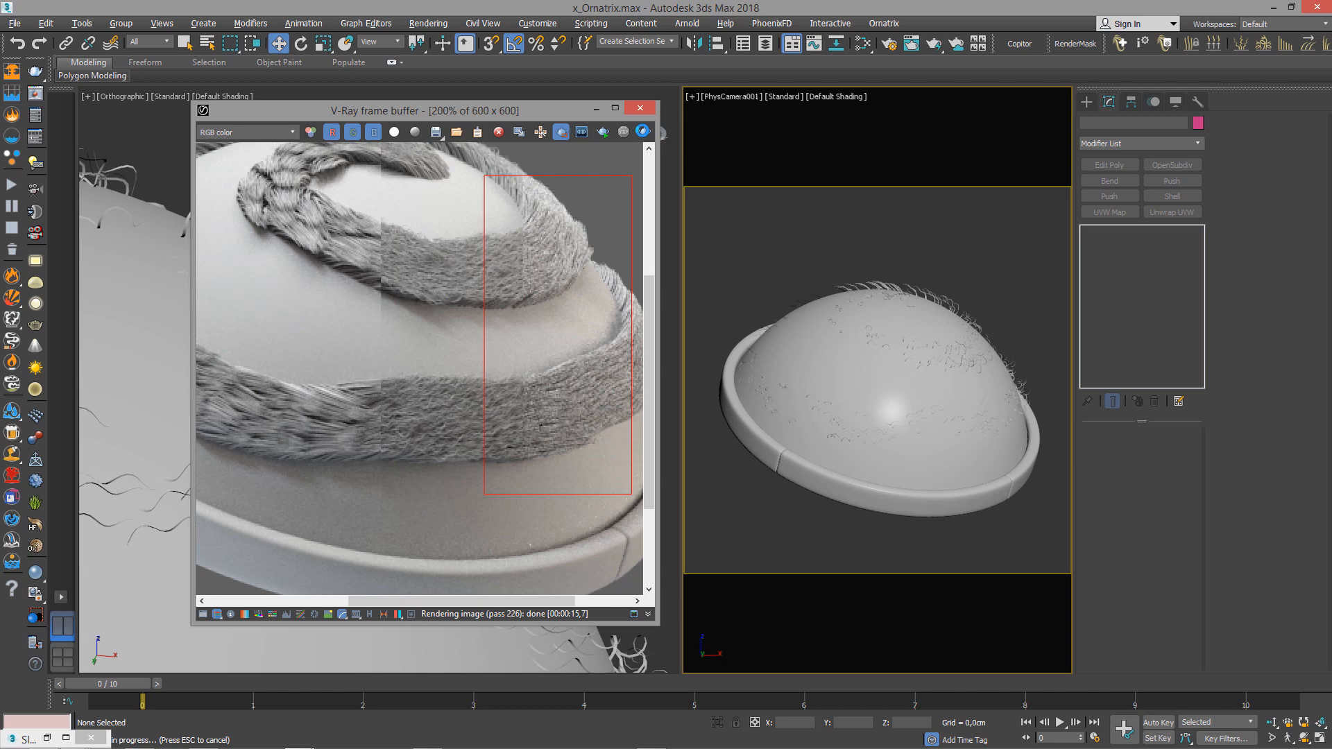
pyautogui.click(643, 131)
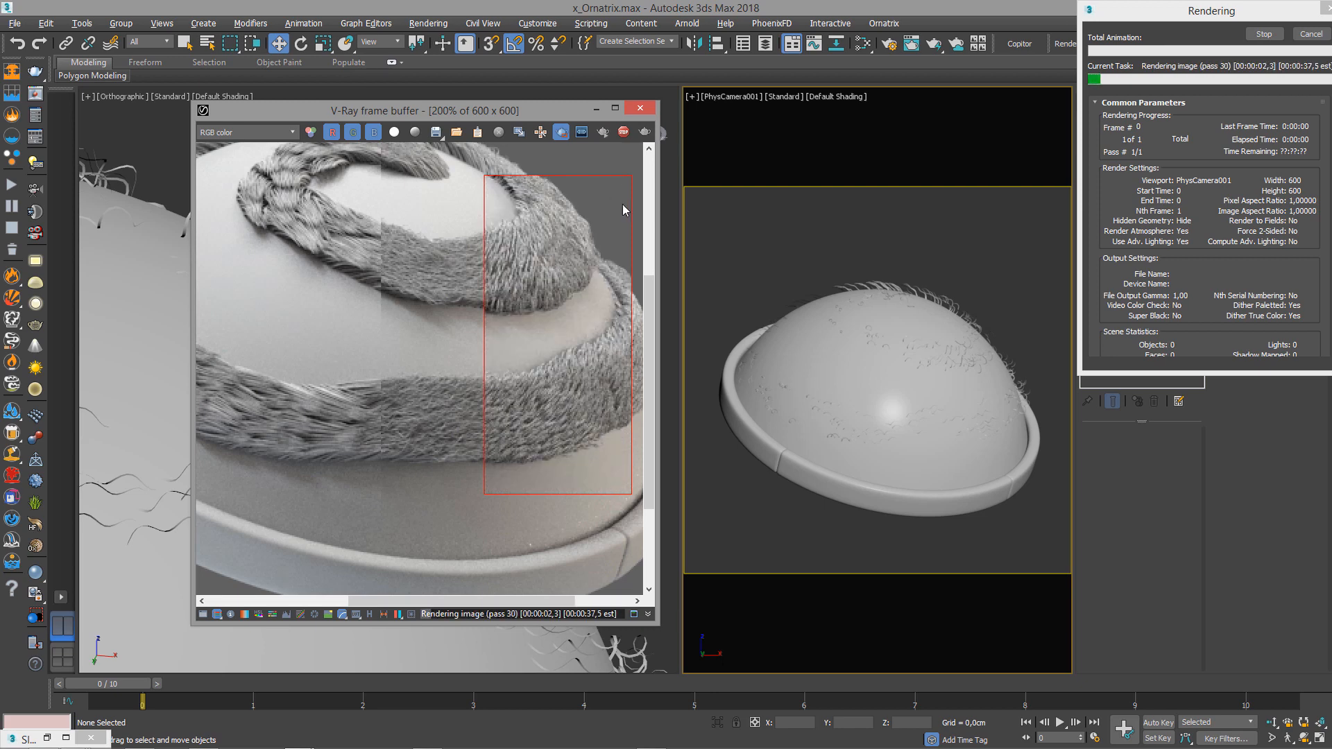
pyautogui.scroll(1, 543, 297)
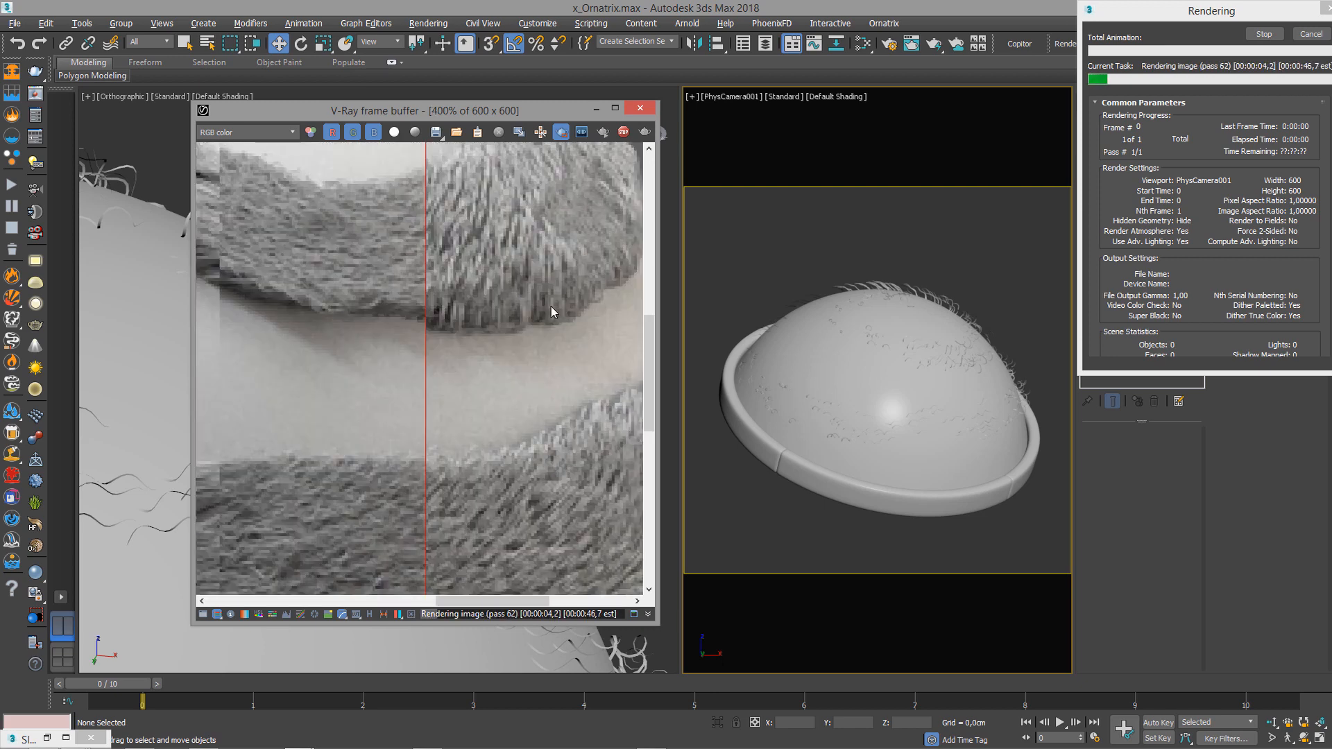
pyautogui.scroll(-2, 551, 320)
pyautogui.scroll(1, 552, 314)
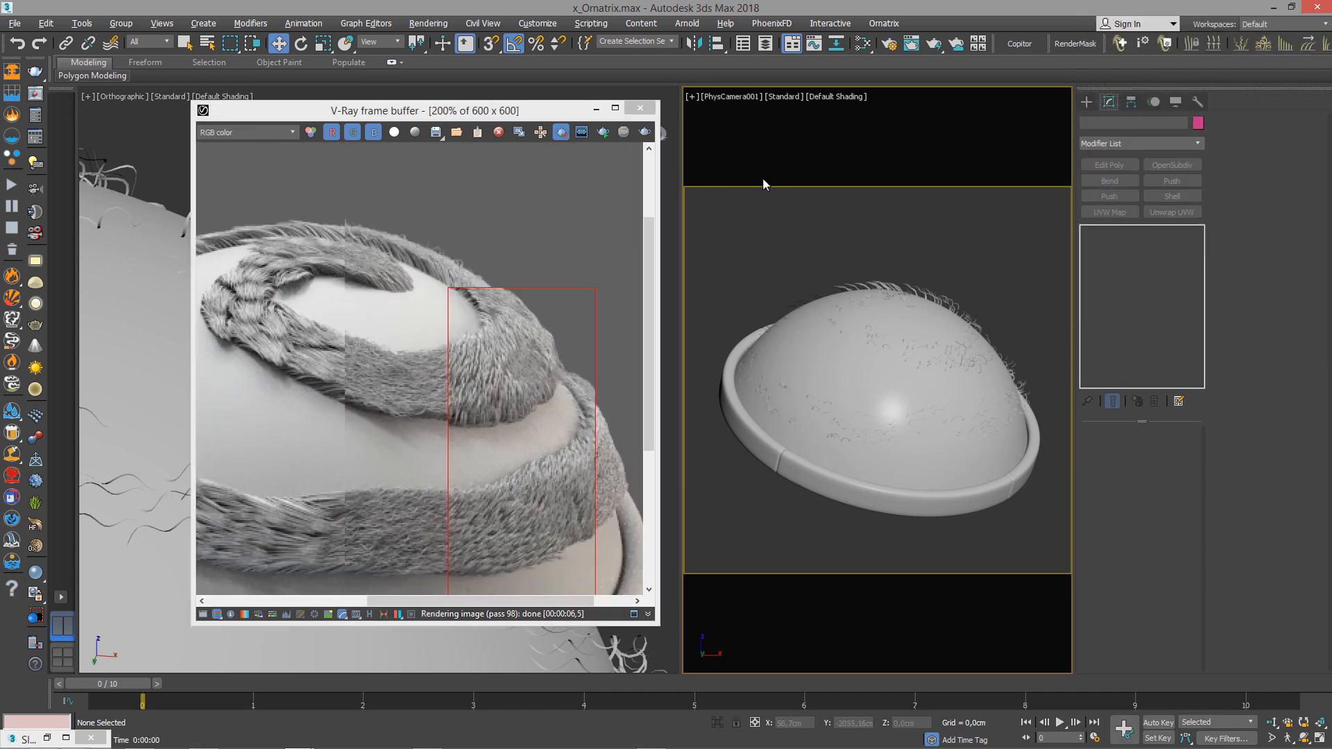
# Set the render output width and height to 2000 and re-render the region from the camera view.
pyautogui.press('F10')
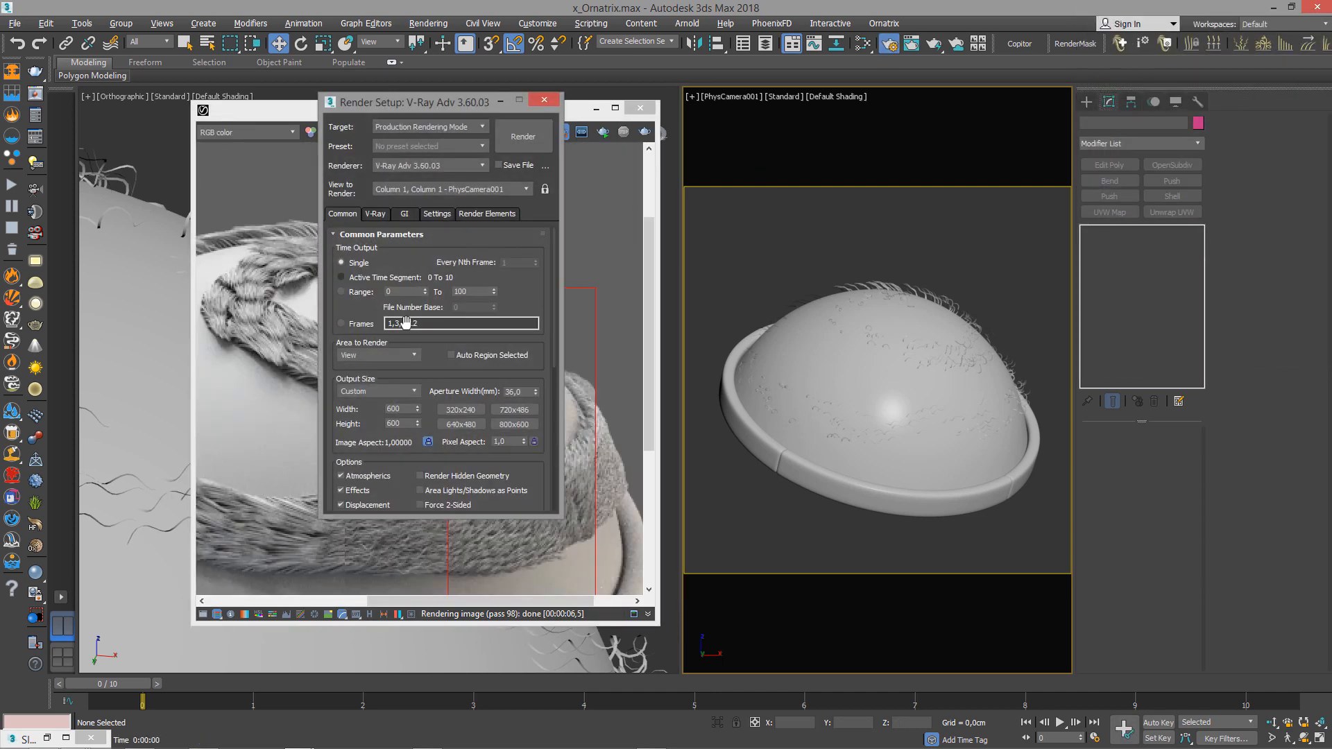
pyautogui.moveTo(404, 409); pyautogui.dragTo(356, 410)
pyautogui.write('2000')
pyautogui.click(774, 252)
pyautogui.hotkey('shift', 'q')
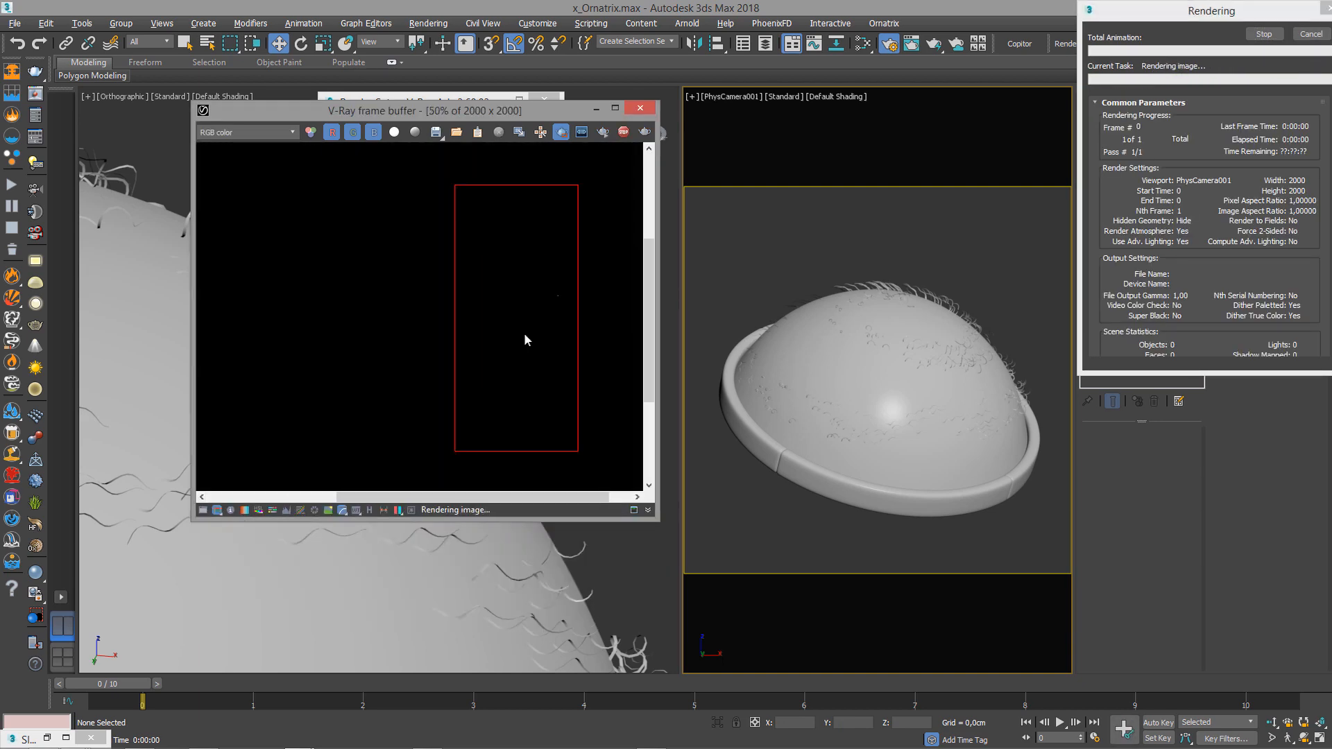
# Examine the curled strands close up along the upper fur band's edge and close the frame buffer.
pyautogui.doubleClick(521, 336)
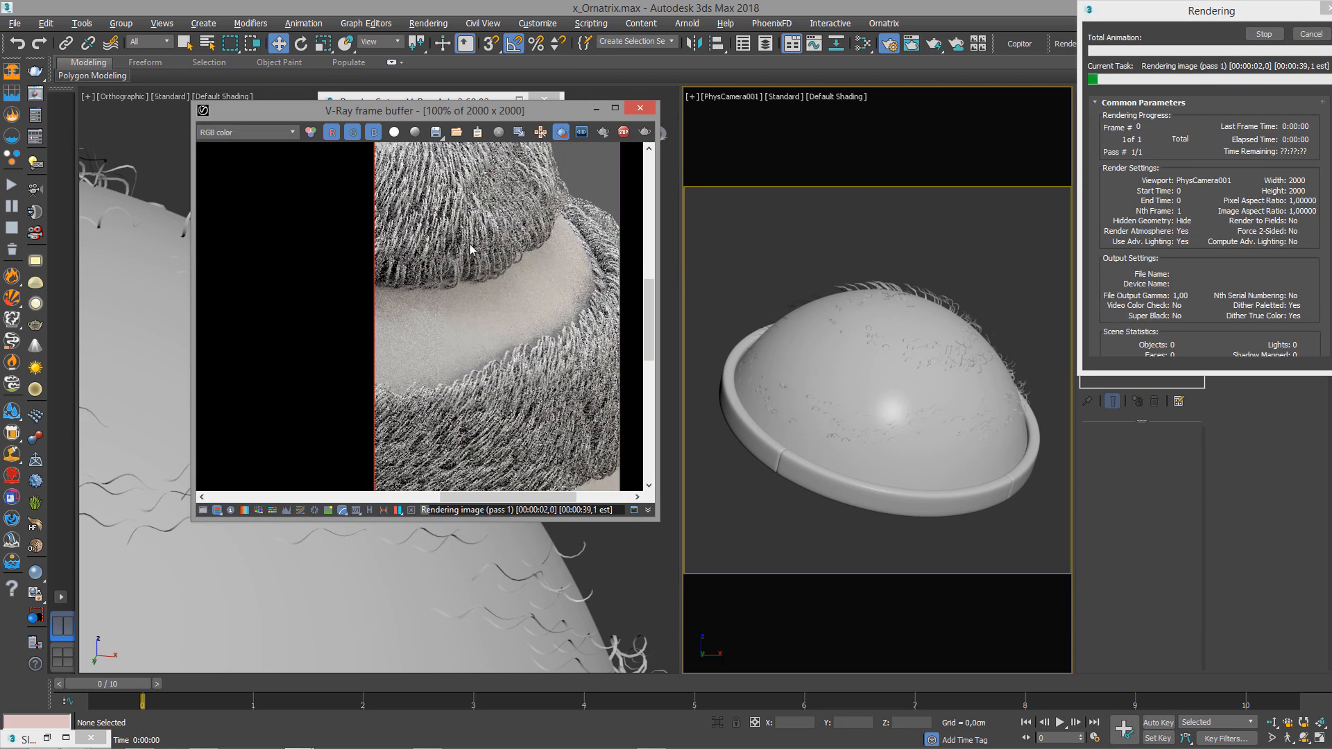
pyautogui.scroll(1, 476, 281)
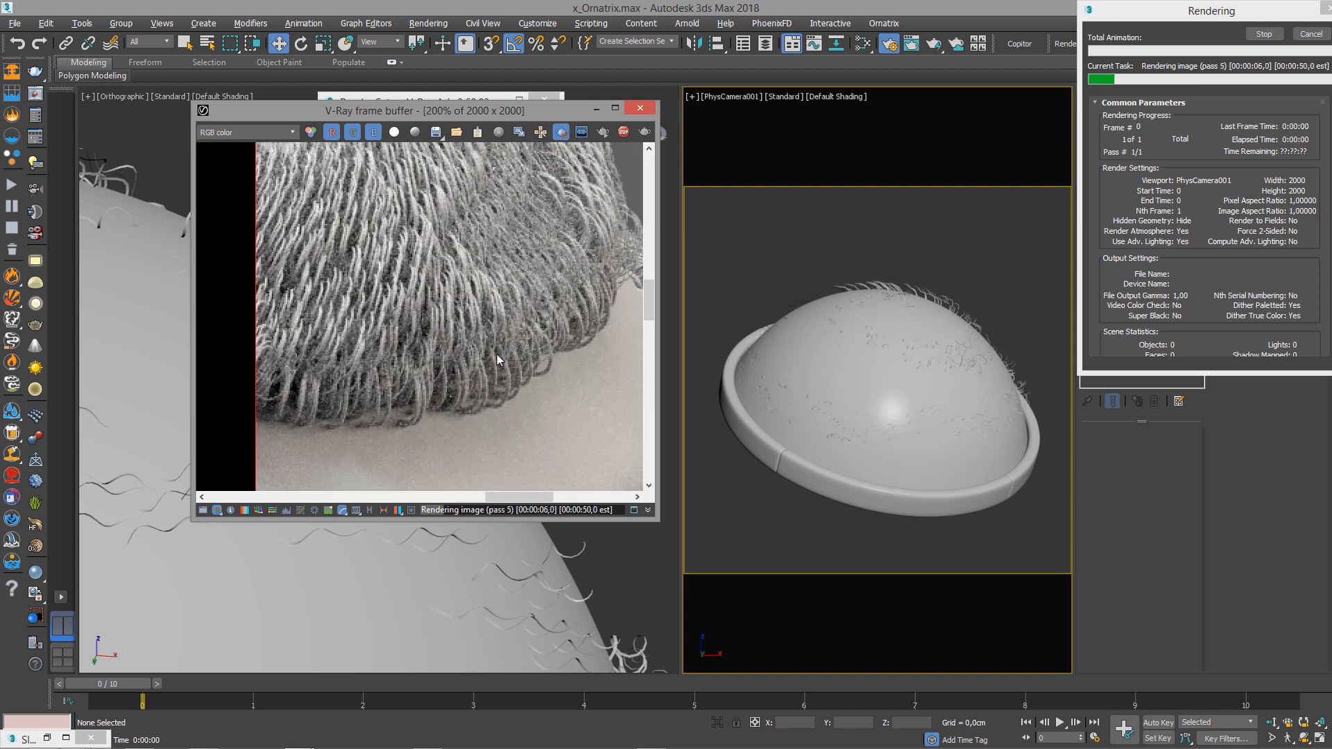
pyautogui.moveTo(495, 353); pyautogui.dragTo(476, 385, button='middle')
pyautogui.moveTo(556, 298); pyautogui.dragTo(539, 322, button='middle')
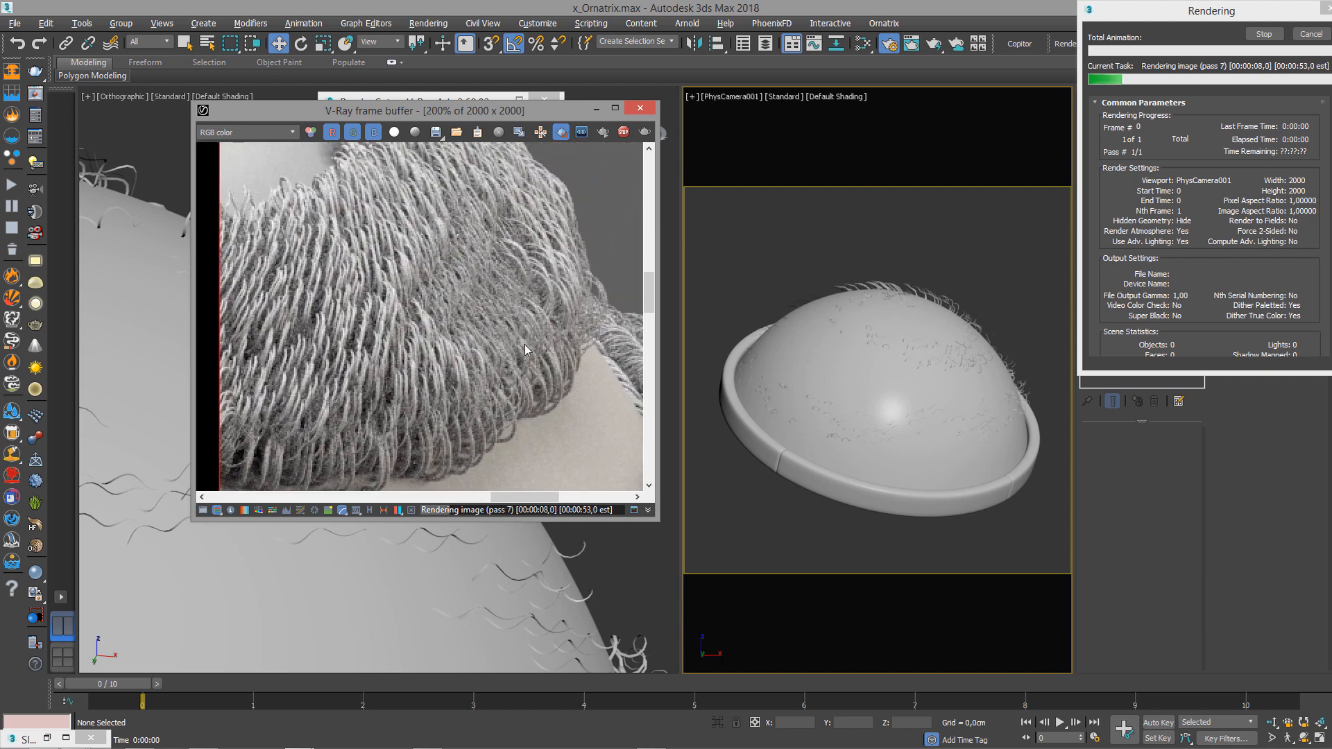
pyautogui.scroll(-1, 523, 316)
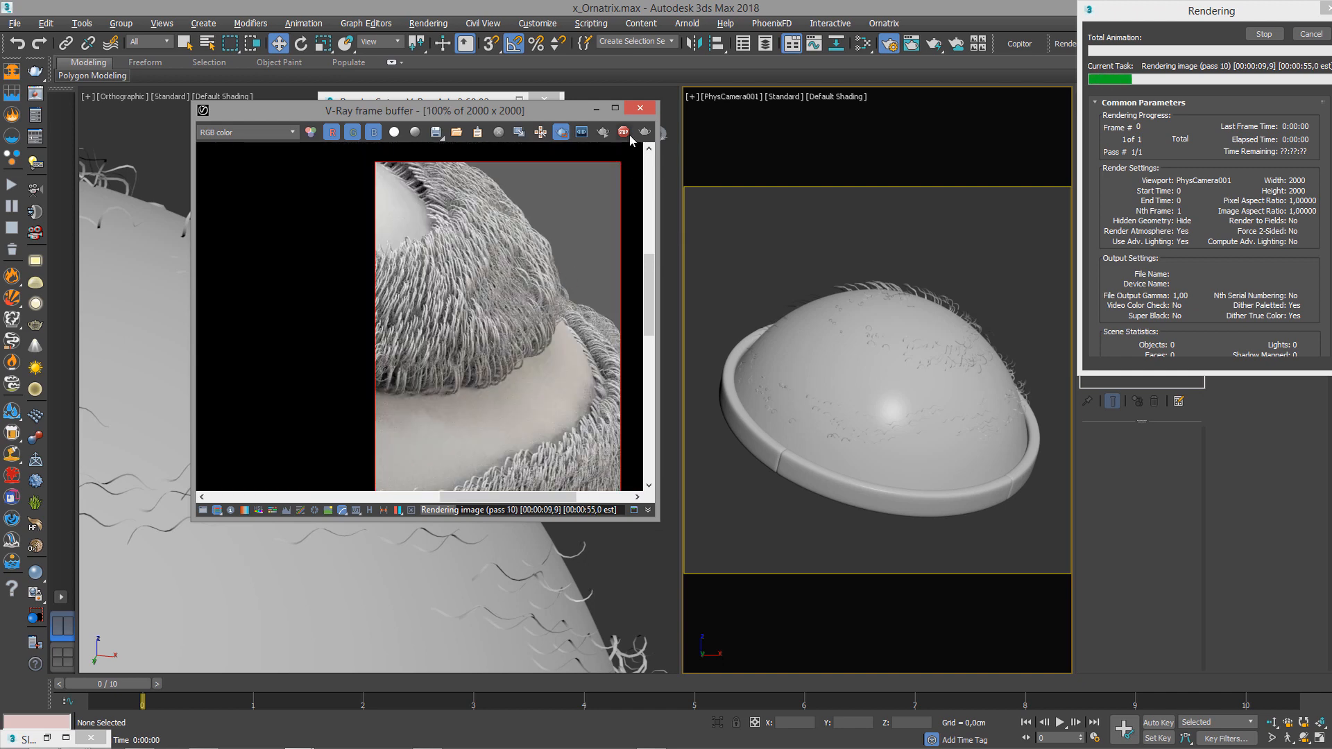
pyautogui.click(639, 110)
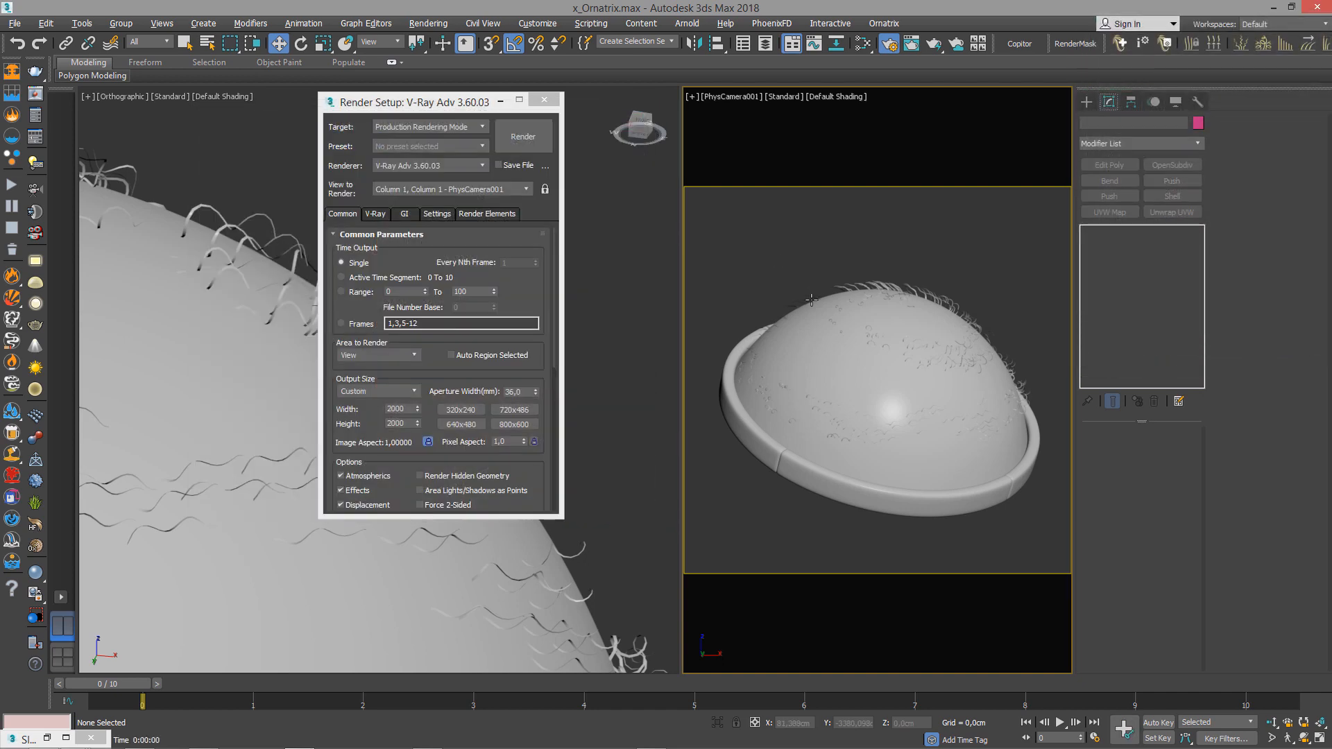
# Switch the FurBall's Ox Strand Curling modifier to the flat wave Curl Form and close Render Setup.
pyautogui.click(868, 283)
pyautogui.click(1139, 255)
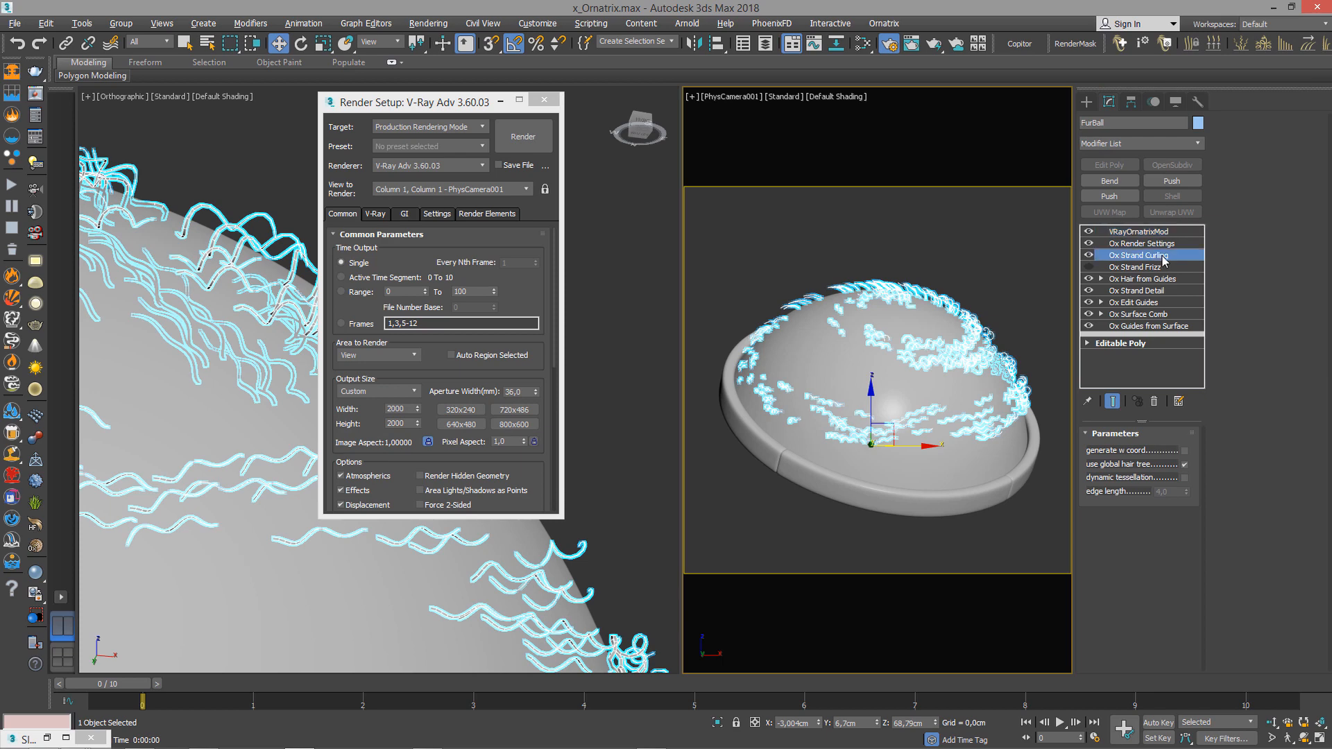
pyautogui.click(1146, 501)
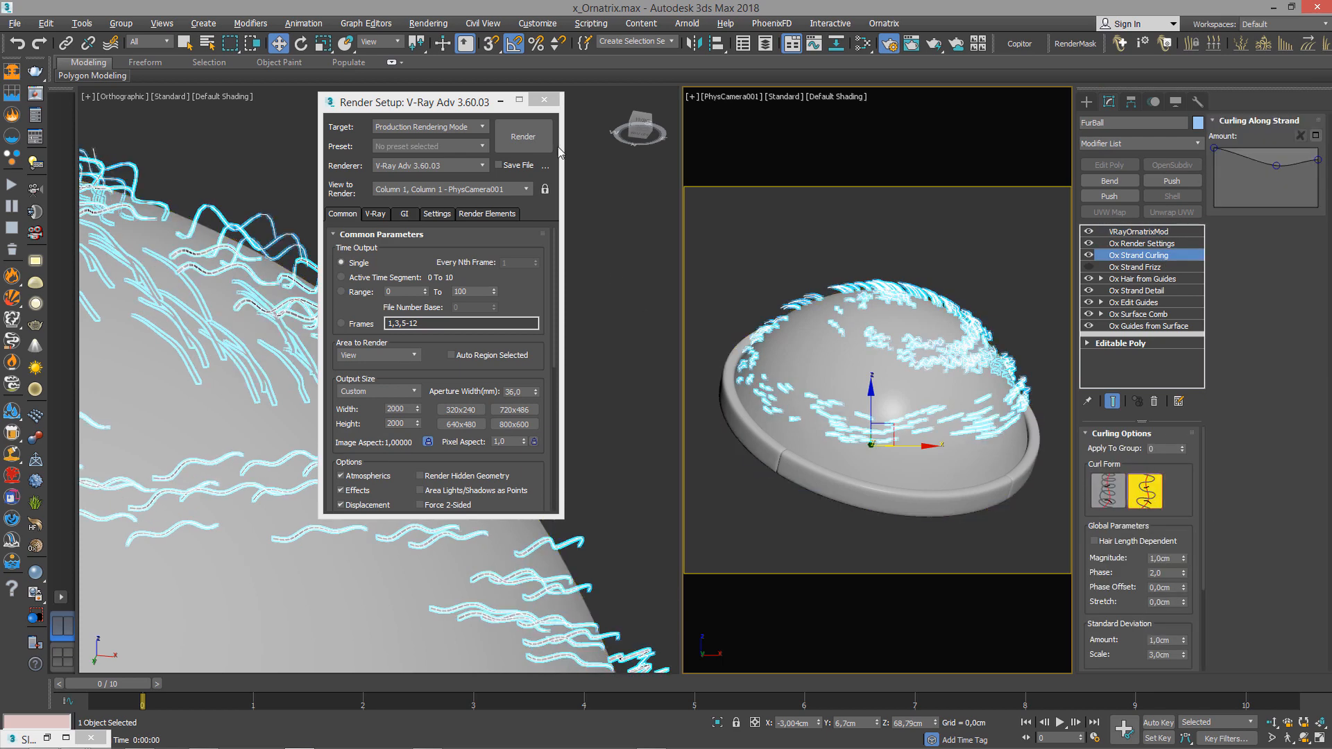
pyautogui.click(544, 99)
# Set the curling's Magnitude to 1,11cm, Phase to 2,7 and Phase Offset to -0,24cm while viewing the strands close up.
pyautogui.scroll(3, 426, 427)
pyautogui.keyDown('alt'); pyautogui.moveTo(426, 427); pyautogui.dragTo(437, 496, button='middle'); pyautogui.keyUp('alt')
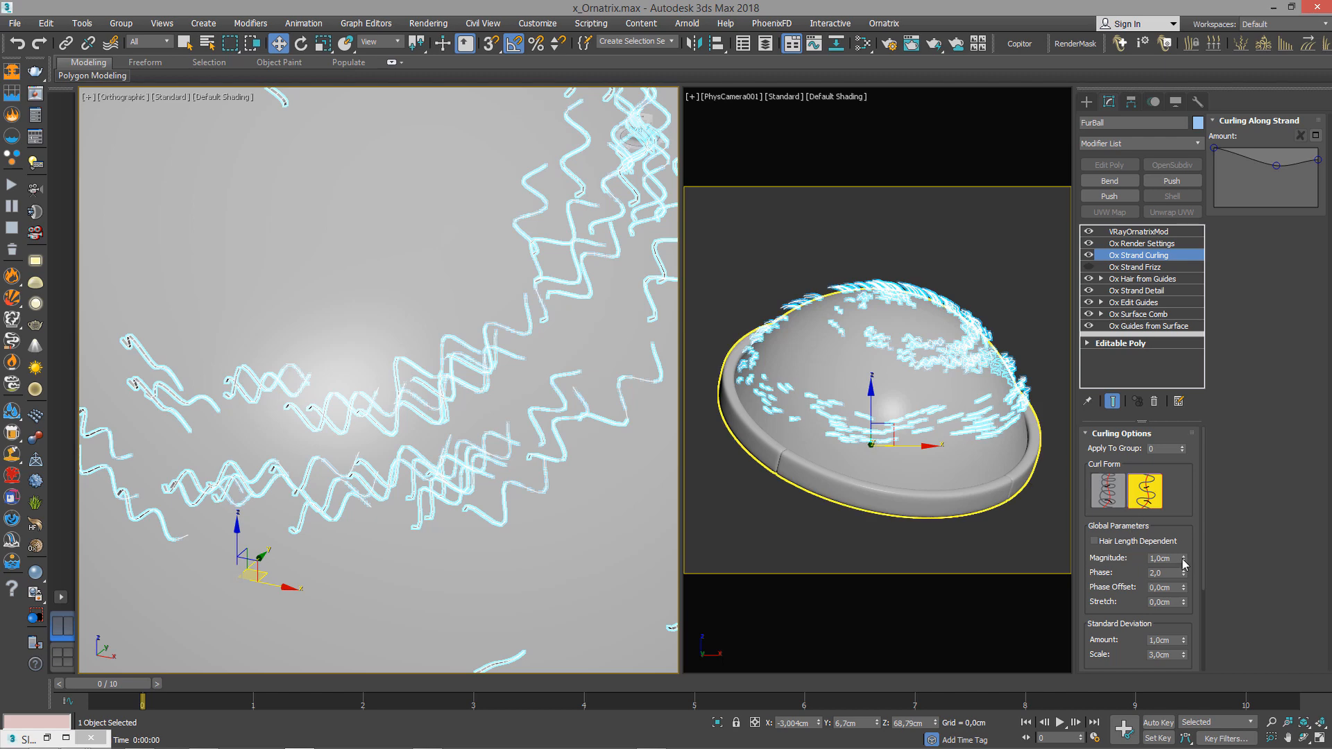
pyautogui.moveTo(1183, 560); pyautogui.dragTo(1189, 604)
pyautogui.middleClick(865, 247)
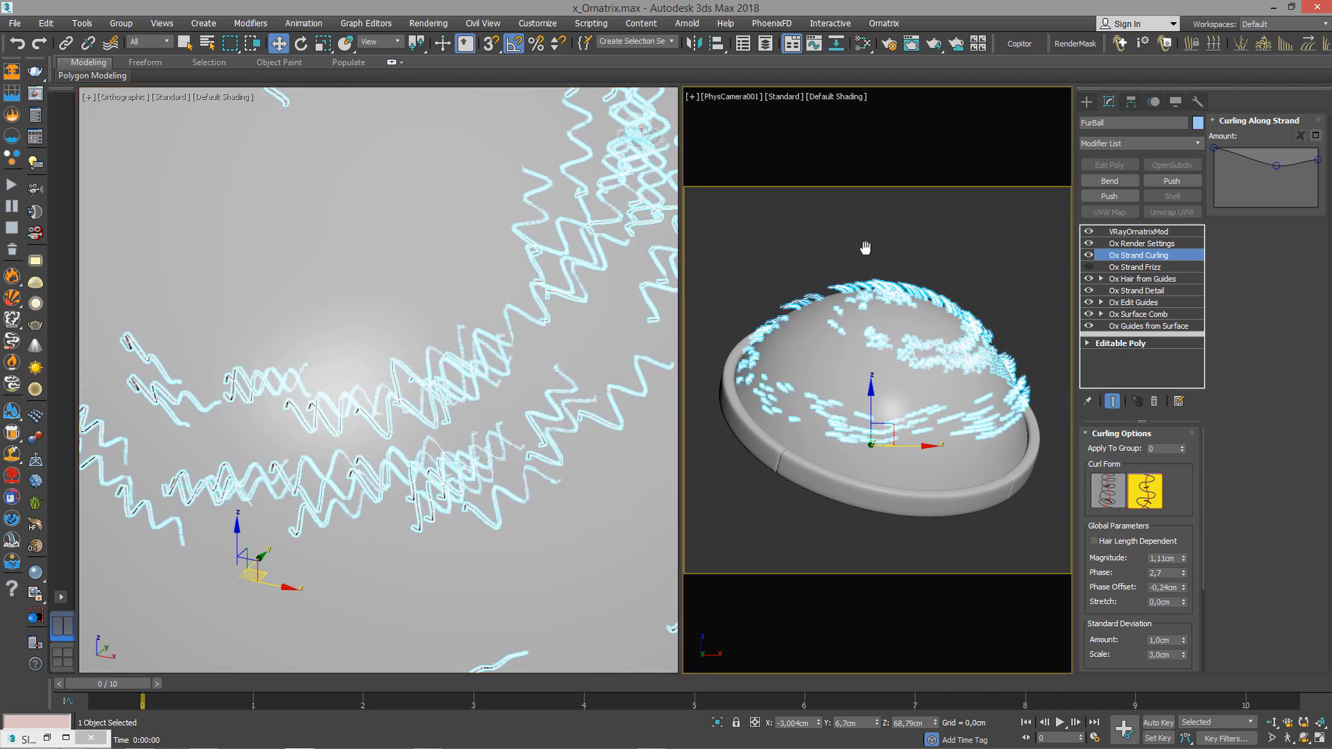
# Render a new region over the upper fur band at 2000 x 2000 and examine the wavy strands up close.
pyautogui.click(34, 96)
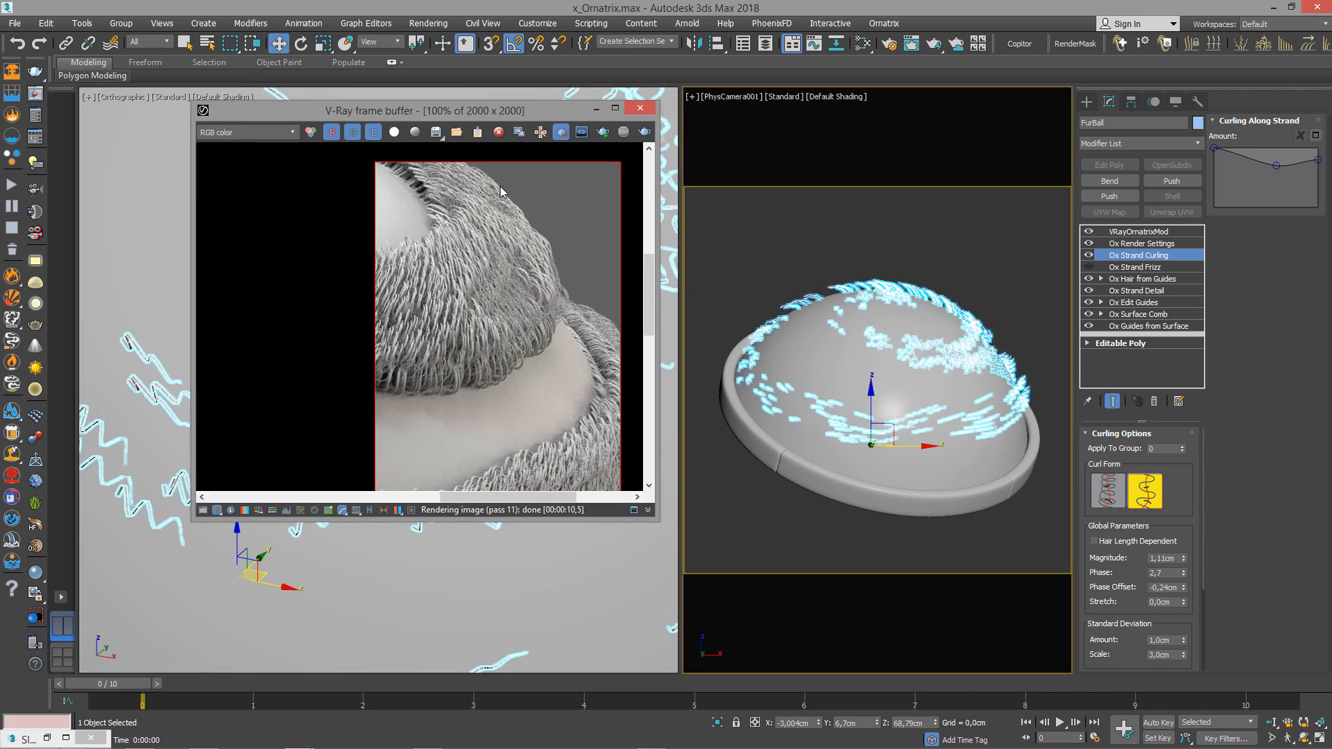
pyautogui.moveTo(562, 240); pyautogui.dragTo(345, 403)
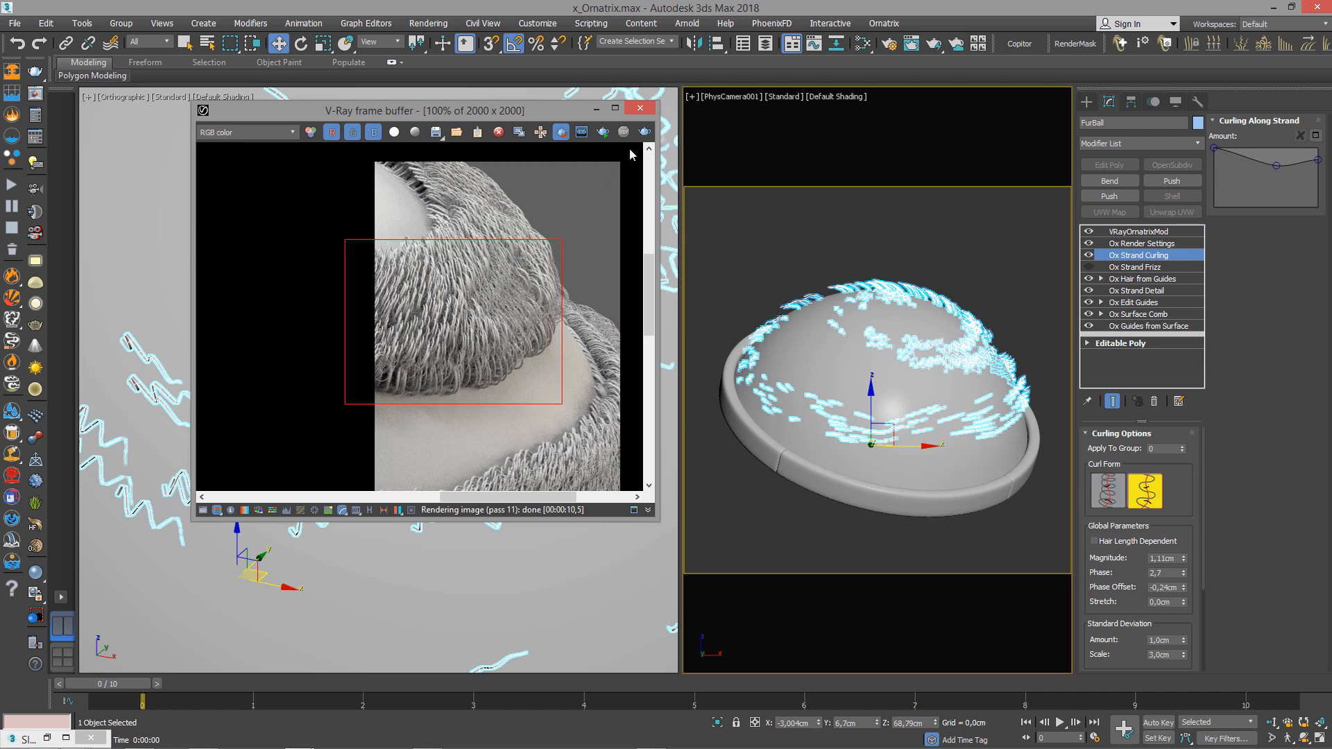
pyautogui.click(644, 132)
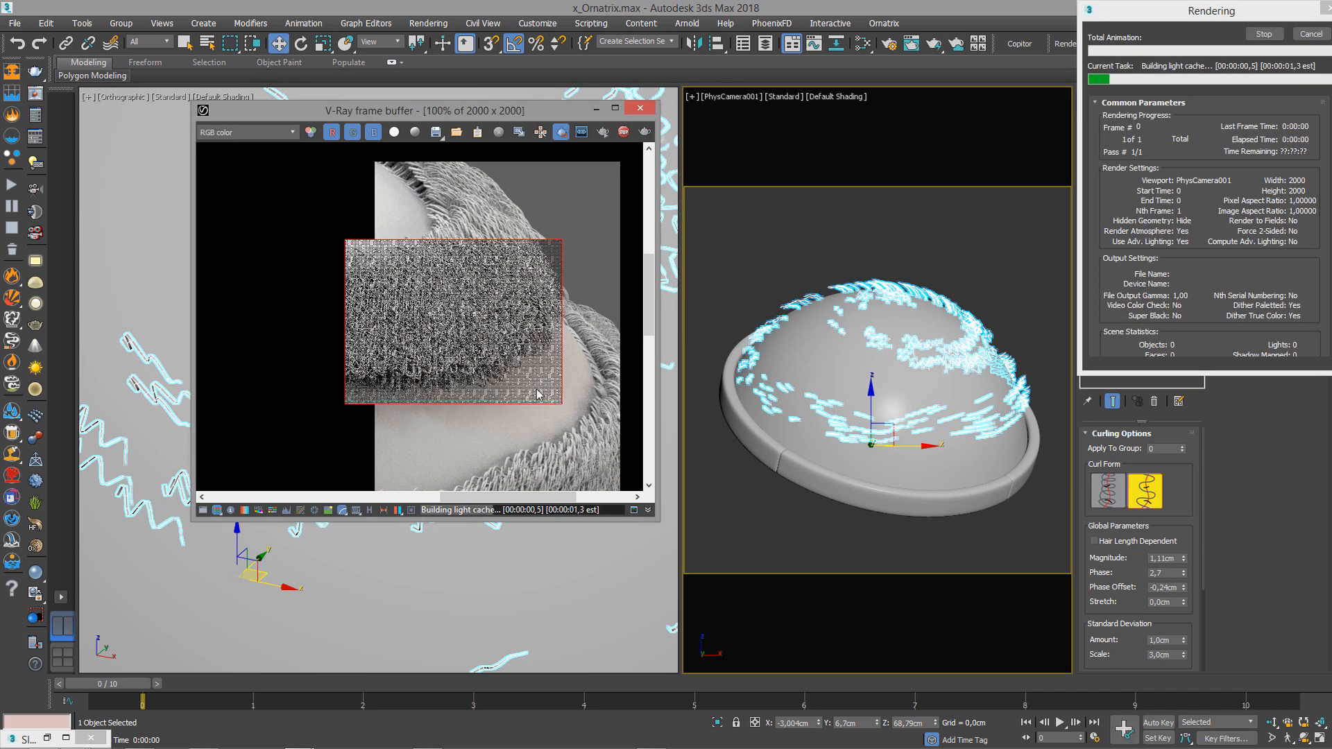
pyautogui.scroll(1, 495, 369)
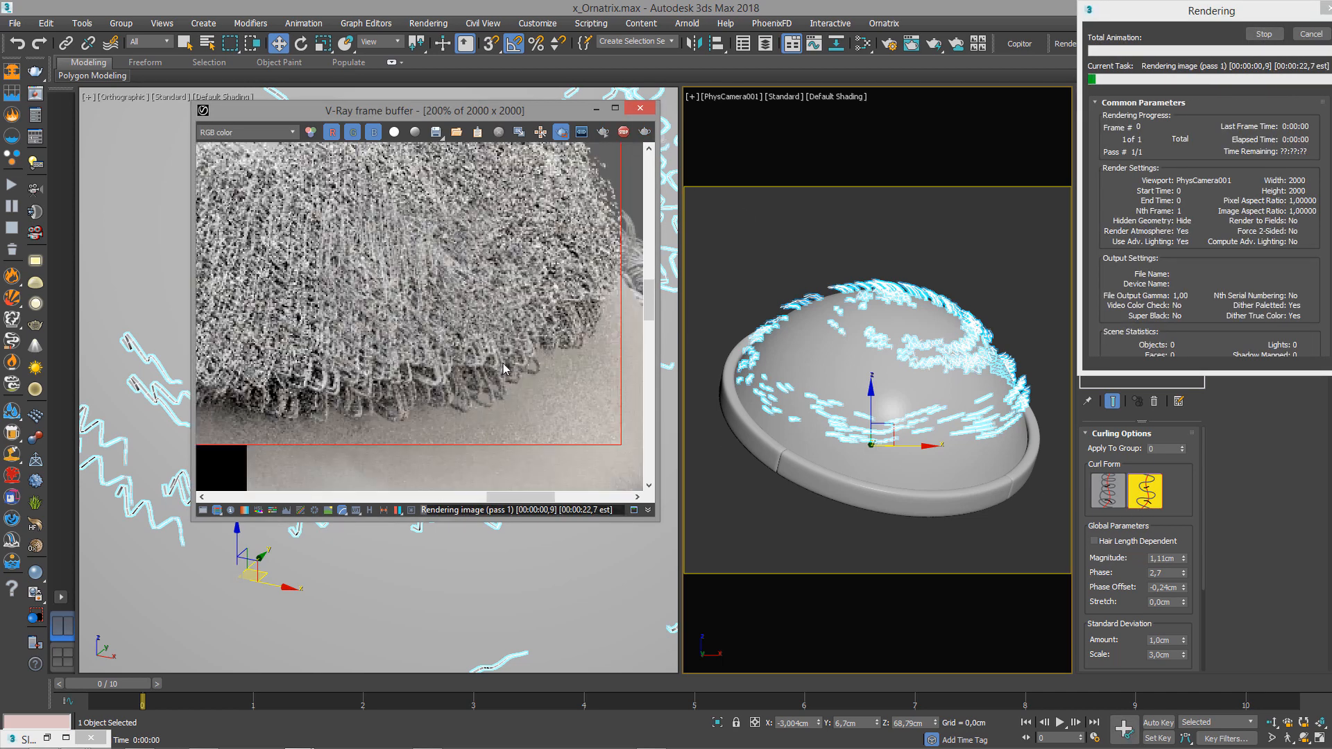
pyautogui.scroll(-1, 478, 368)
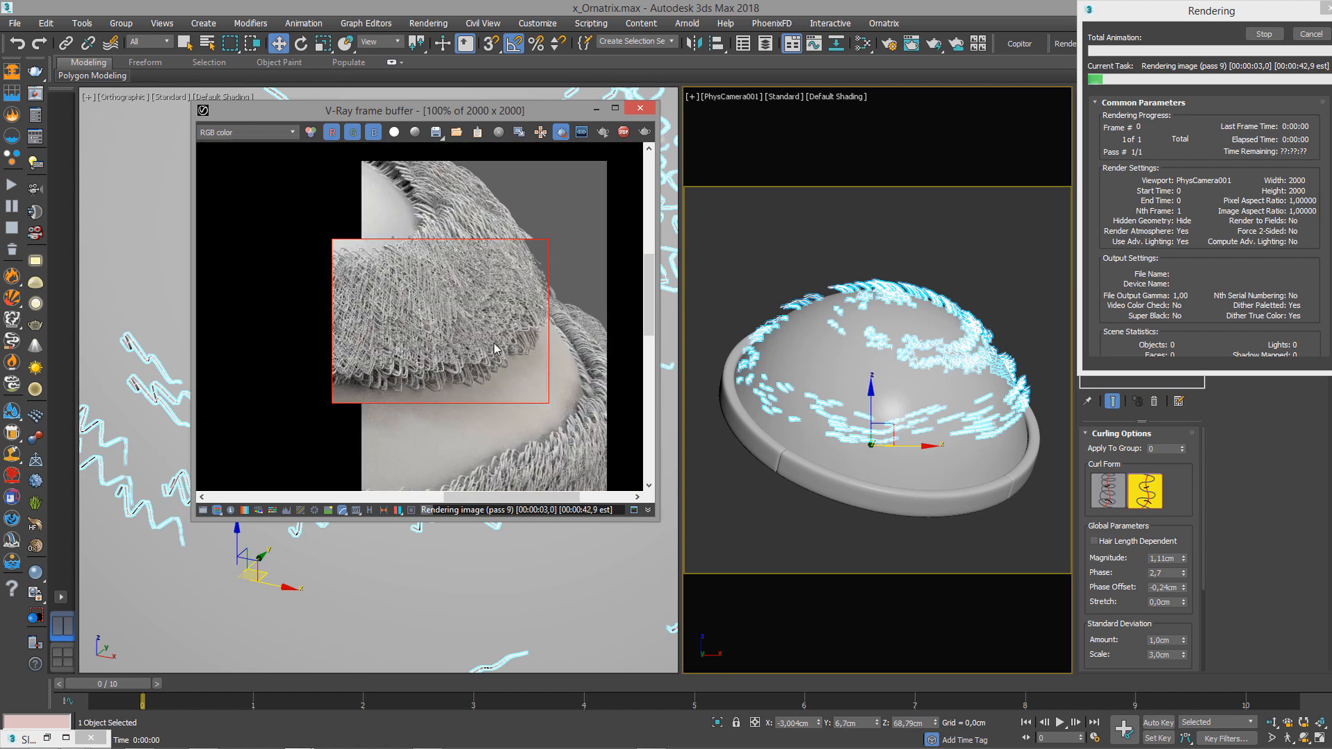
pyautogui.scroll(1, 374, 318)
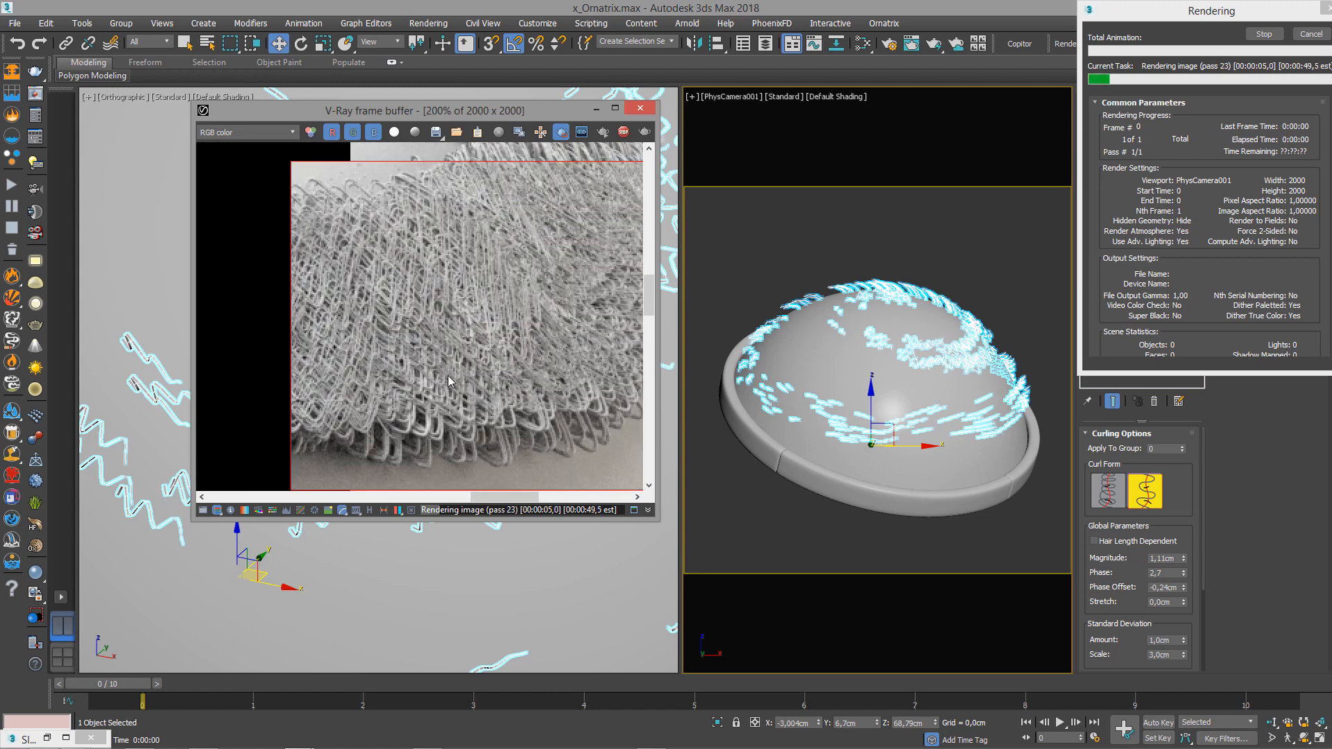
pyautogui.scroll(-1, 449, 381)
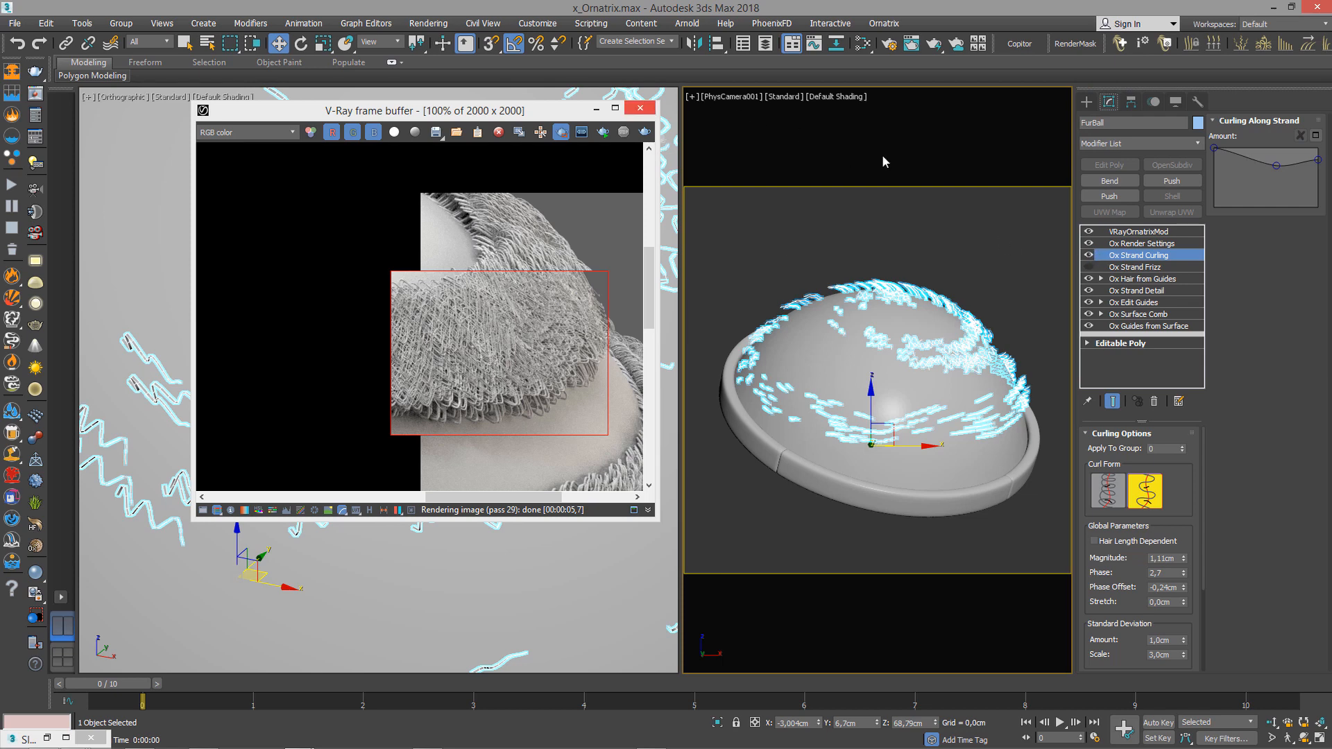
# Turn off the FurBall's Ox Strand Curling modifier and add an Ox Strand Length modifier above it.
pyautogui.click(1088, 256)
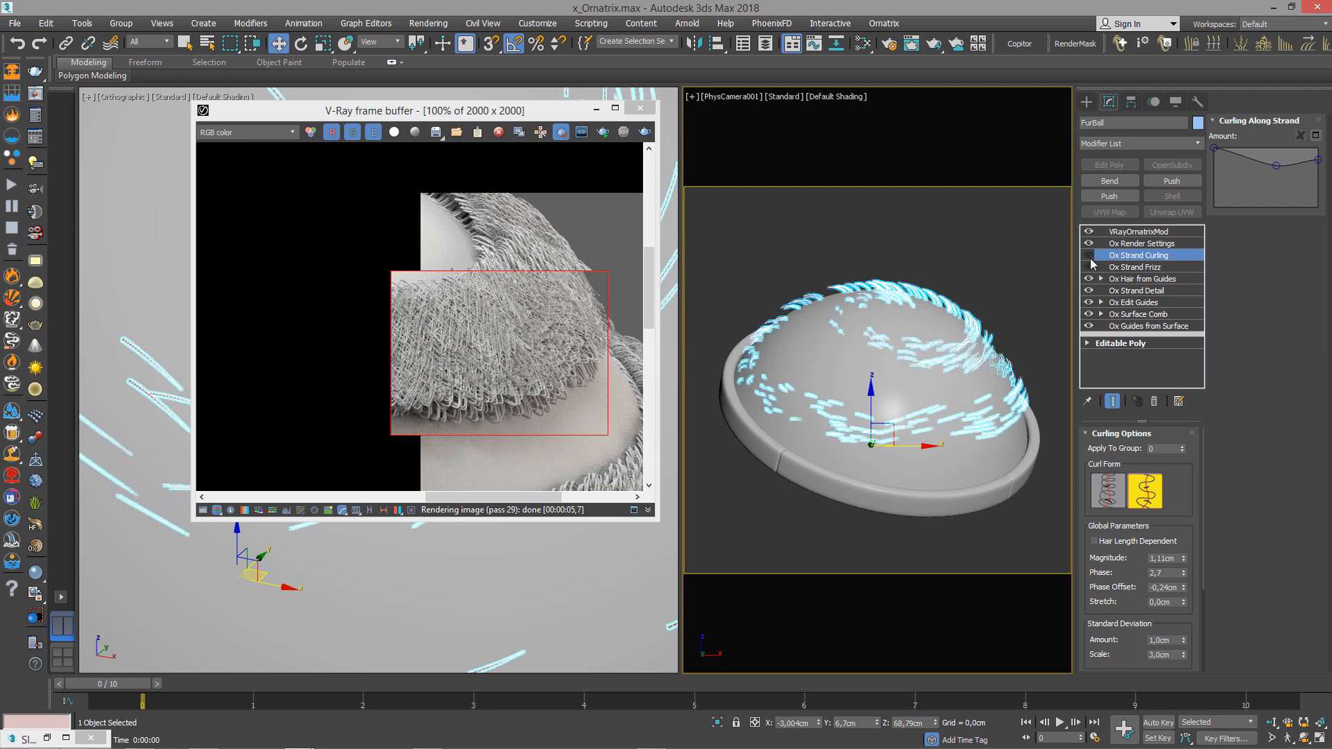
pyautogui.click(1151, 143)
pyautogui.scroll(-3, 1158, 559)
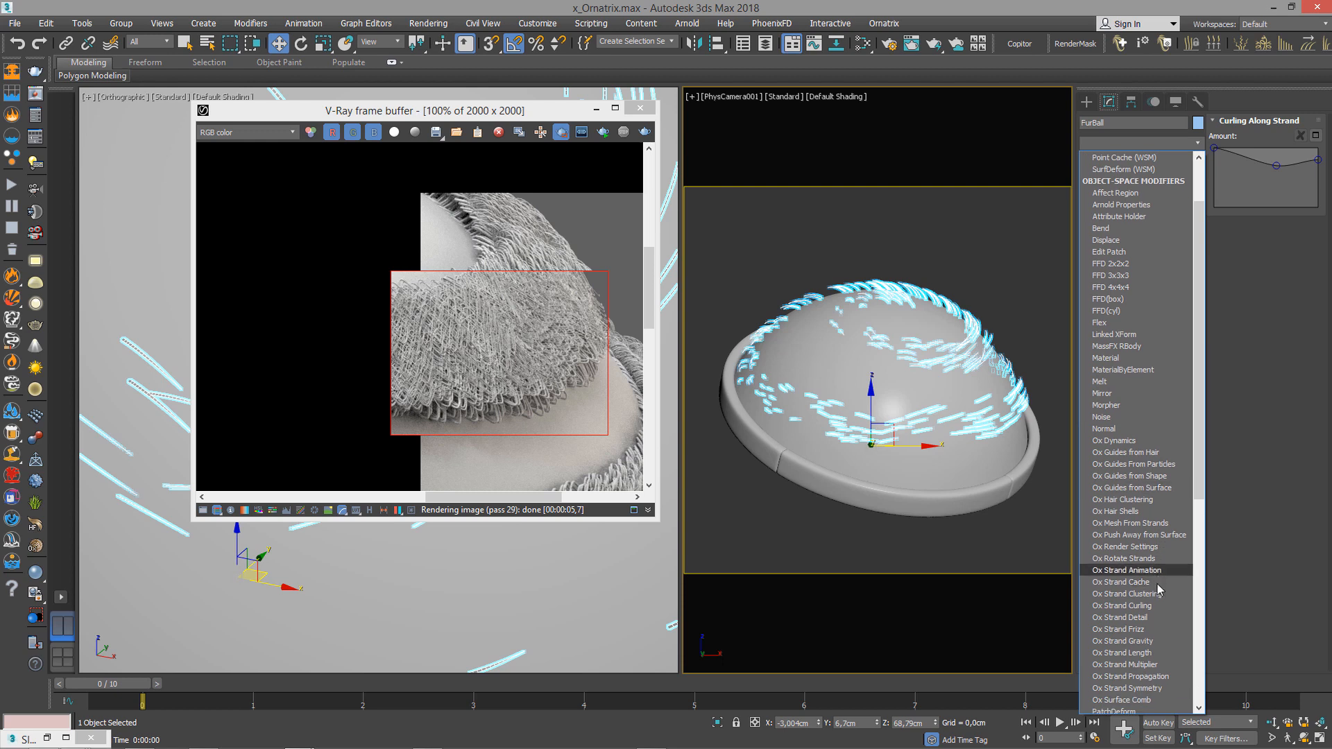
pyautogui.scroll(-1, 1157, 591)
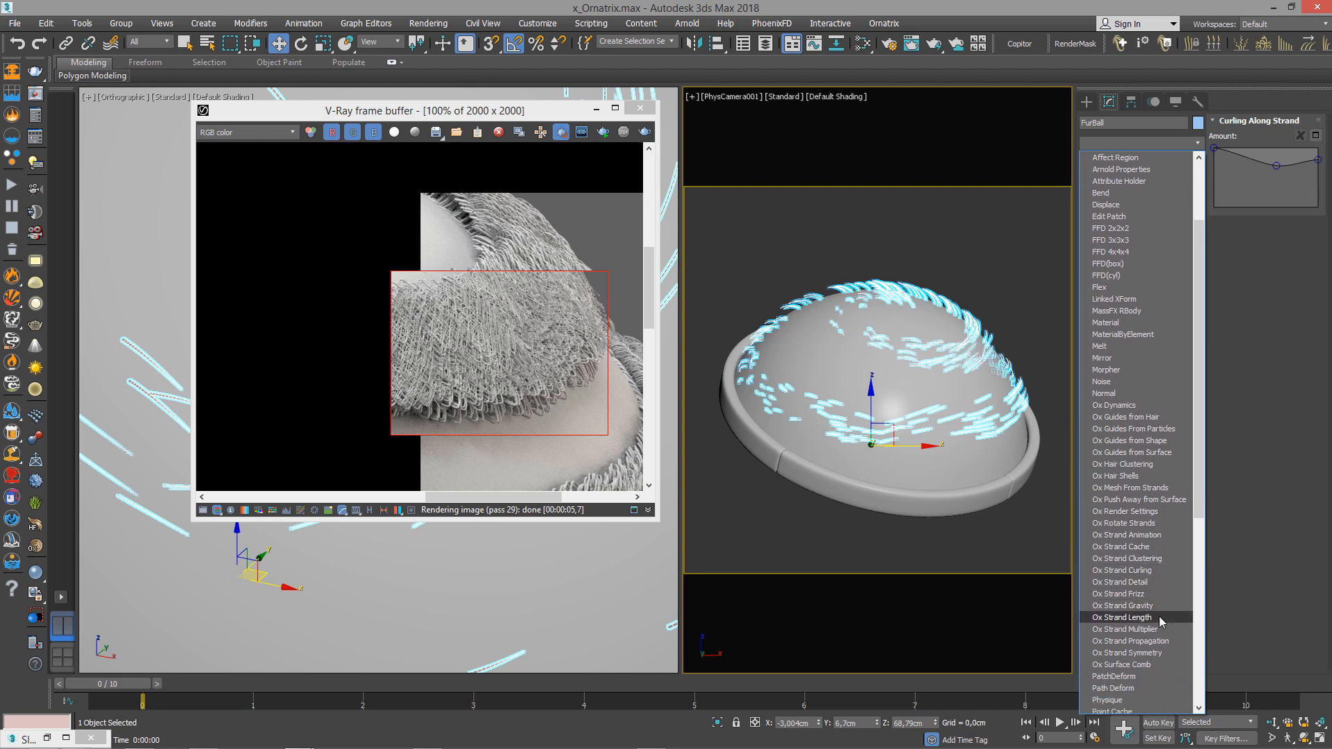
pyautogui.click(1122, 617)
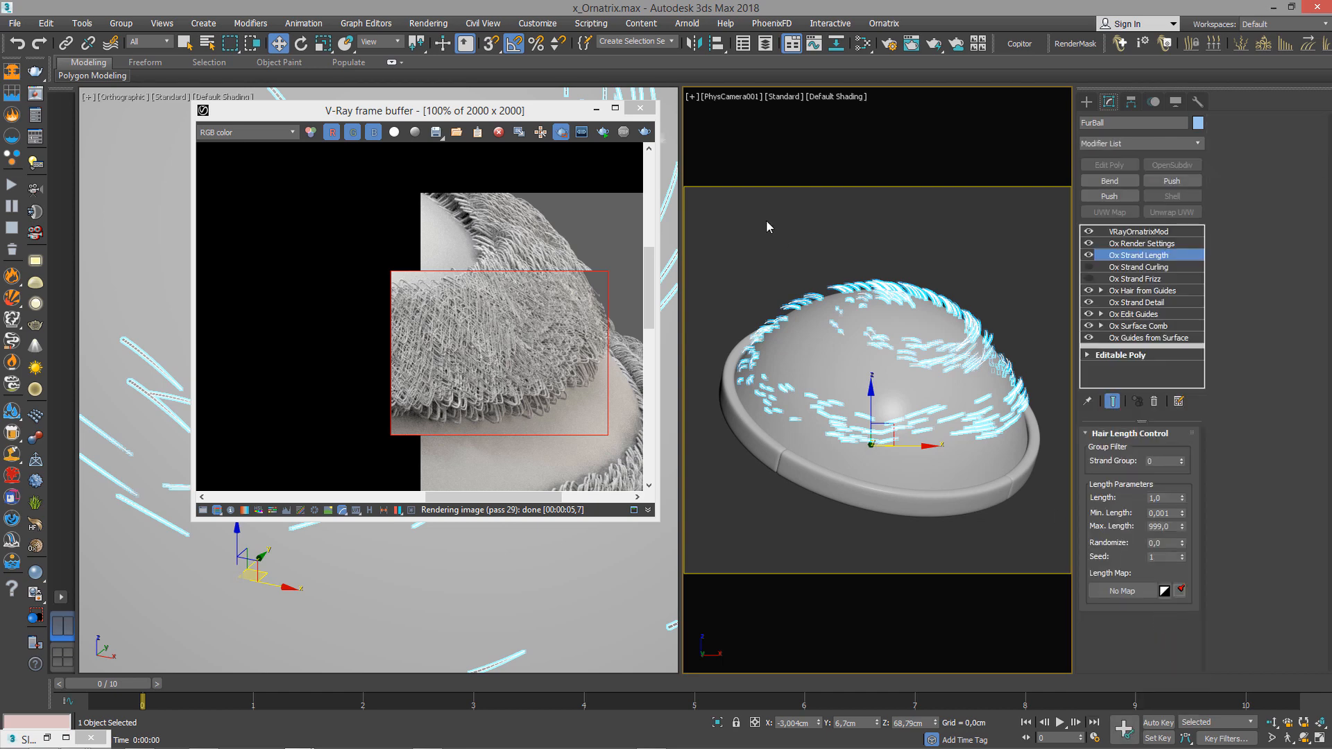
# Set the strand Length to 1,204 and Randomize to 0,7 while viewing the dome enlarged from the front.
pyautogui.click(596, 108)
pyautogui.press('f')
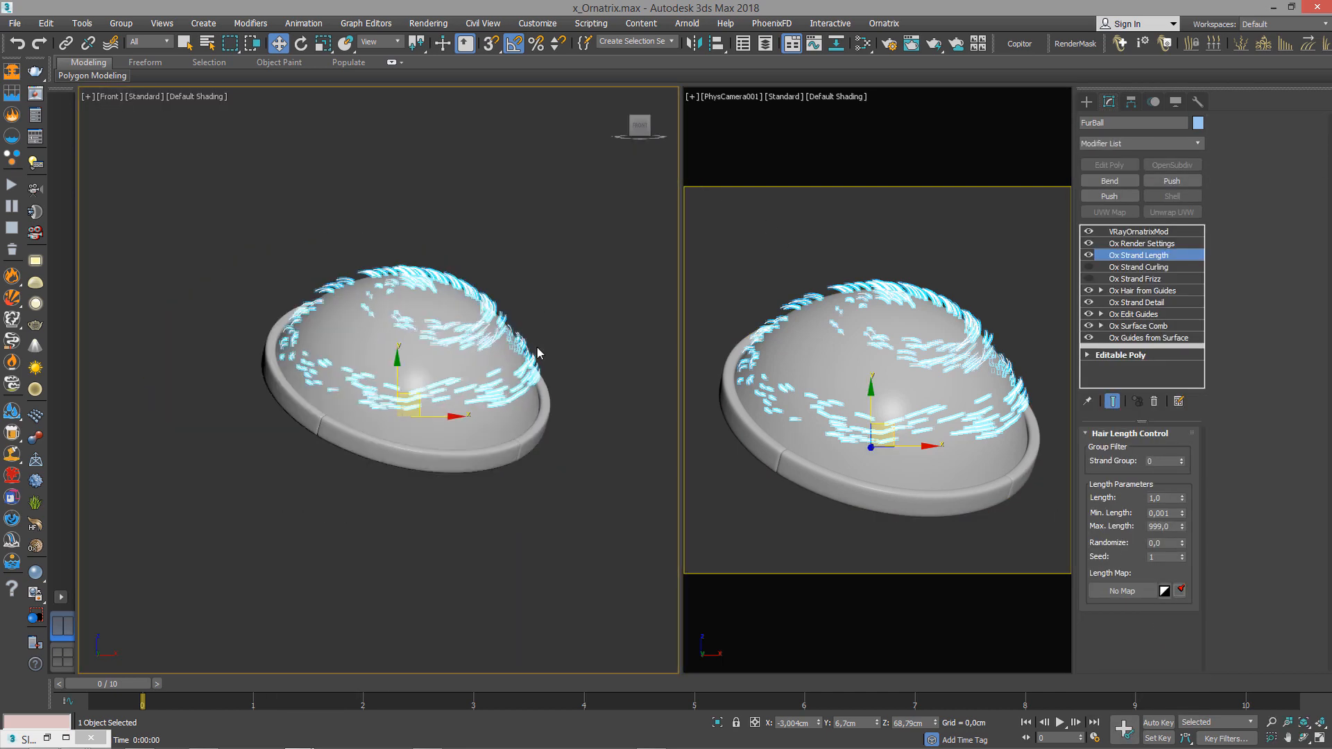
pyautogui.hotkey('alt', 'w')
pyautogui.scroll(3, 606, 307)
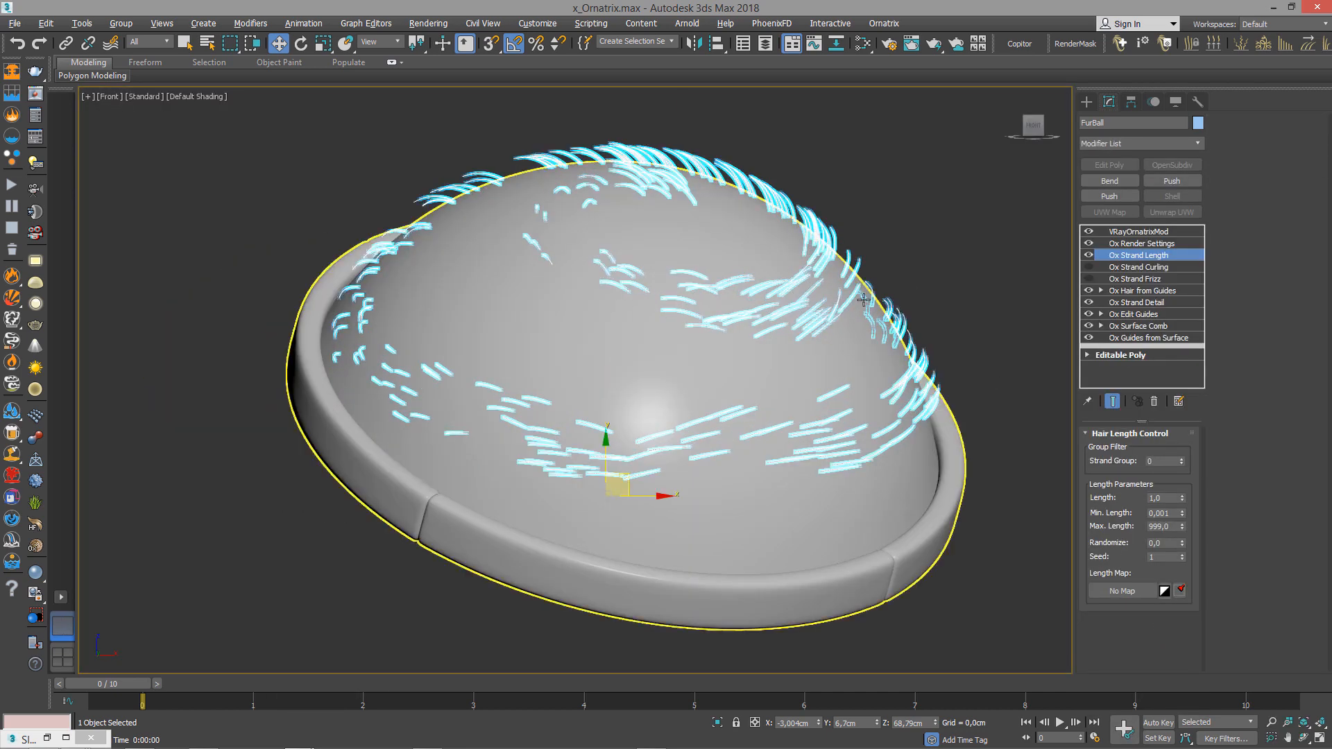
pyautogui.scroll(2, 864, 299)
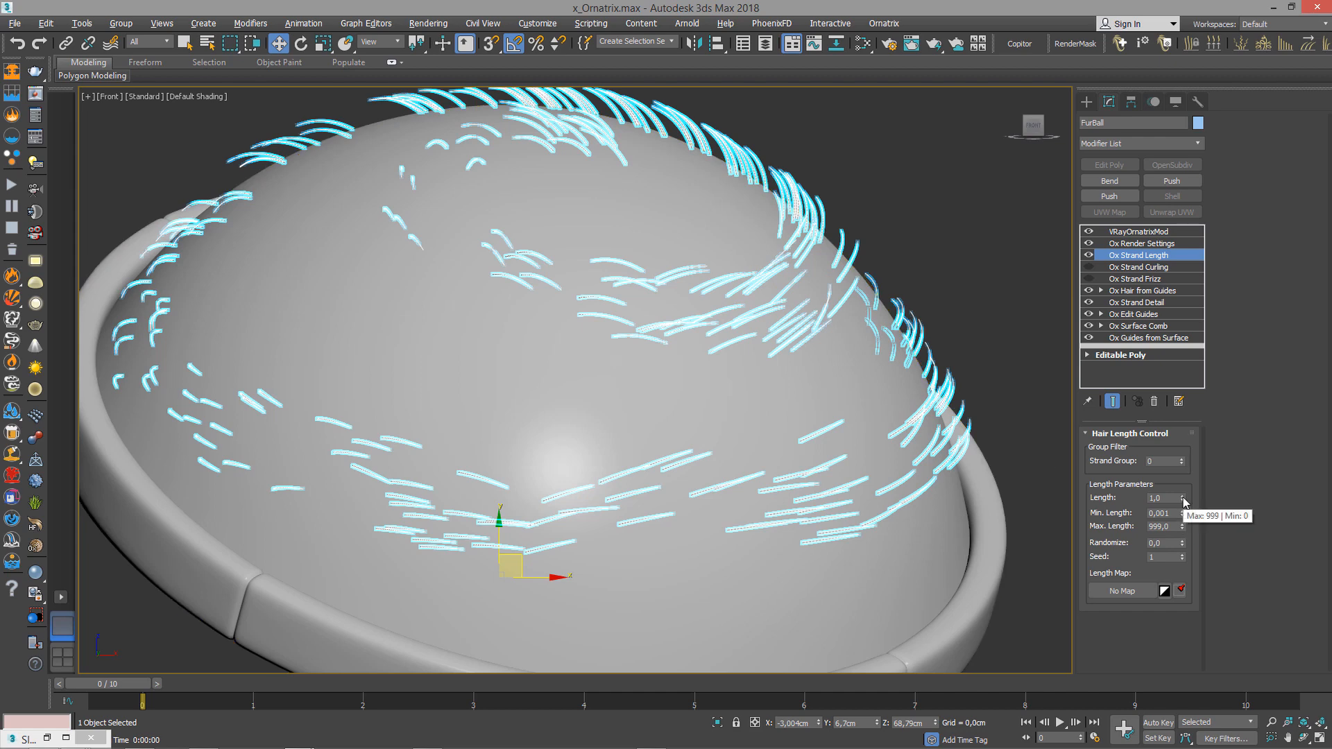
pyautogui.moveTo(1184, 500); pyautogui.dragTo(1187, 480)
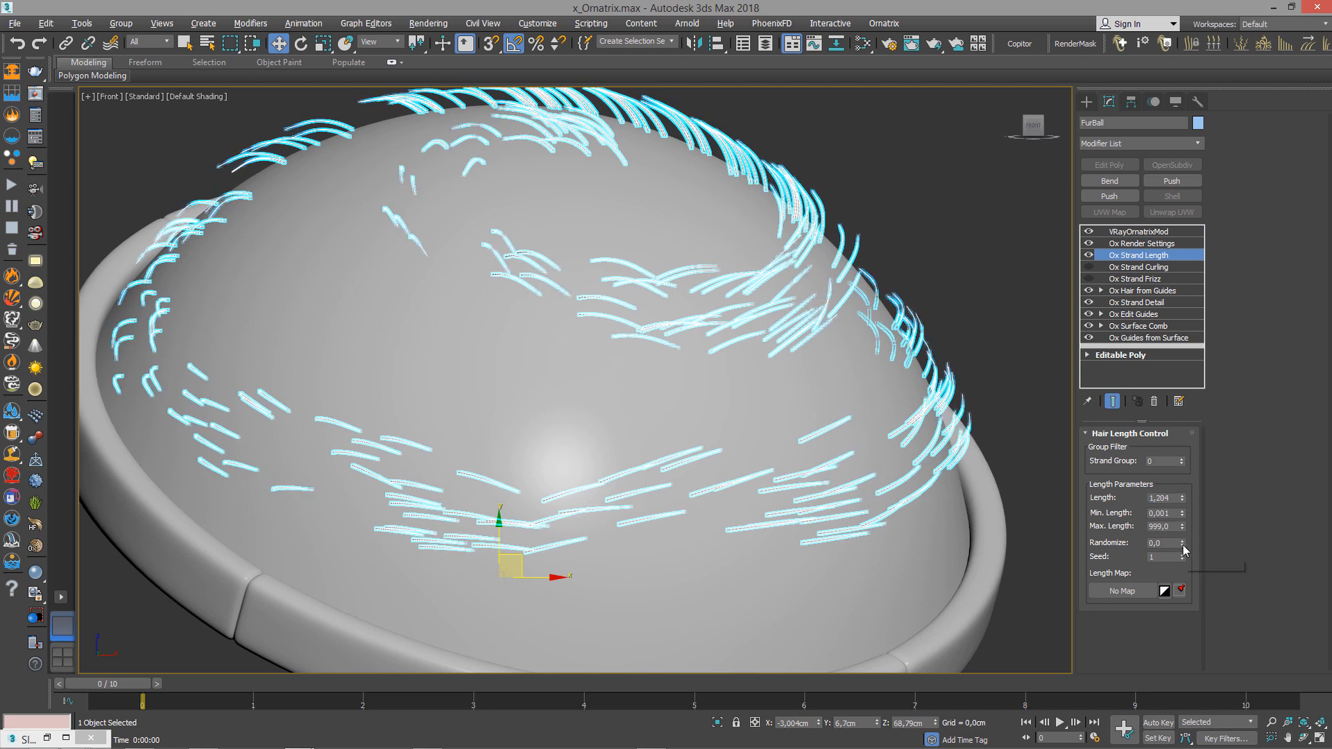
pyautogui.moveTo(1183, 543); pyautogui.dragTo(1203, 491)
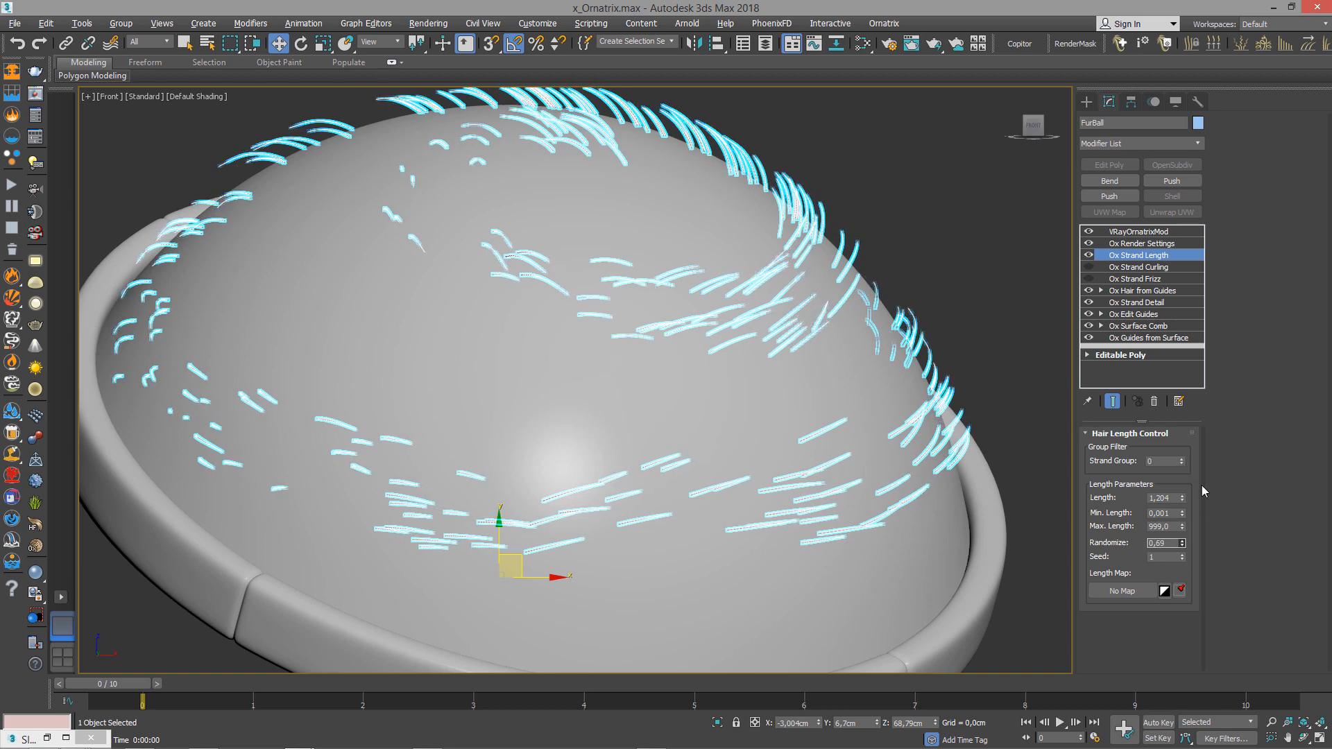
# Reselect the FurBall and turn its Ox Strand Frizz modifier back on.
pyautogui.click(1012, 334)
pyautogui.press('e')
pyautogui.click(854, 249)
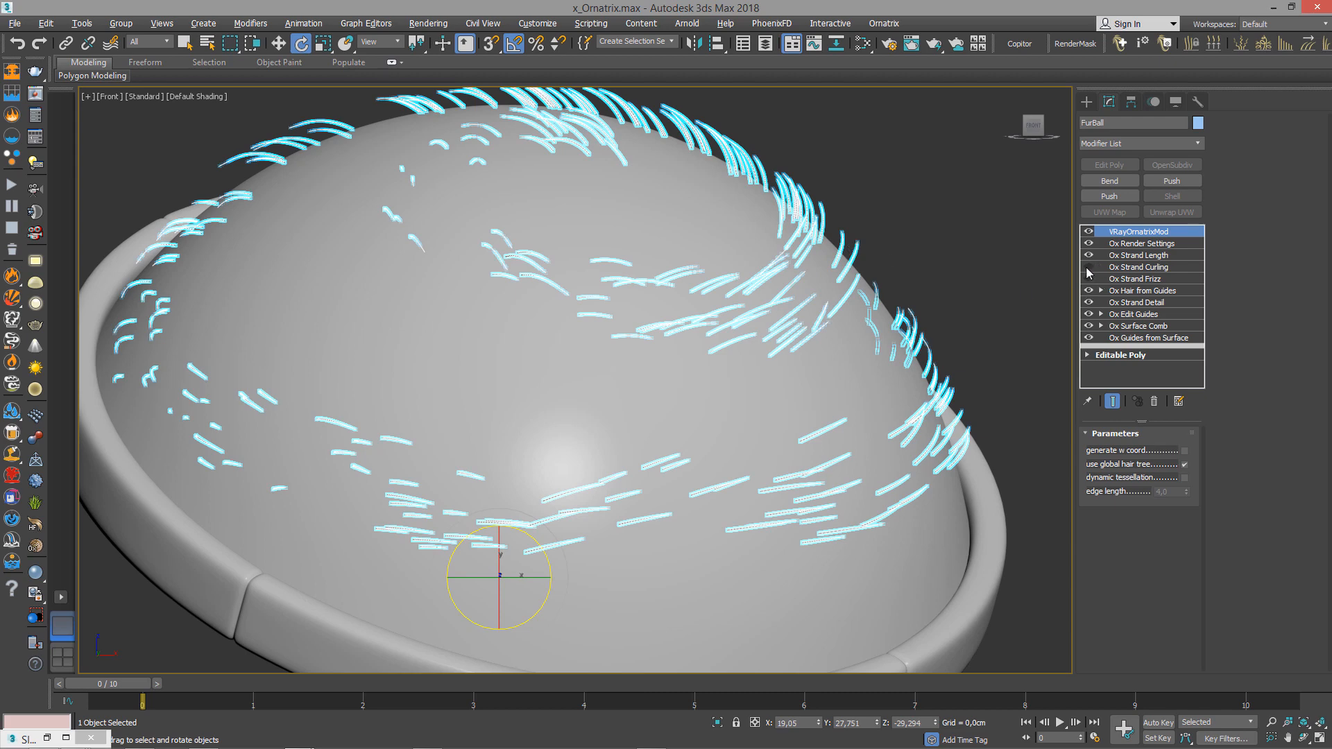
pyautogui.click(1089, 279)
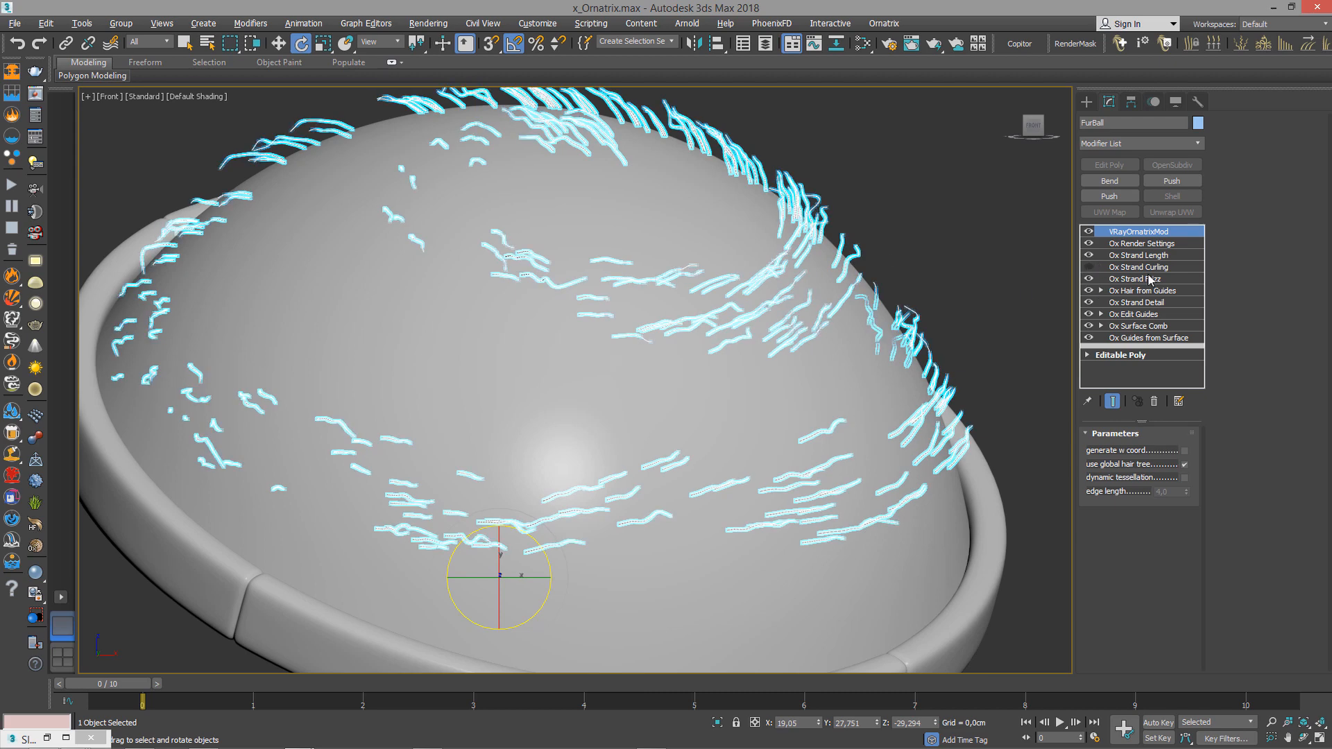
pyautogui.click(1151, 279)
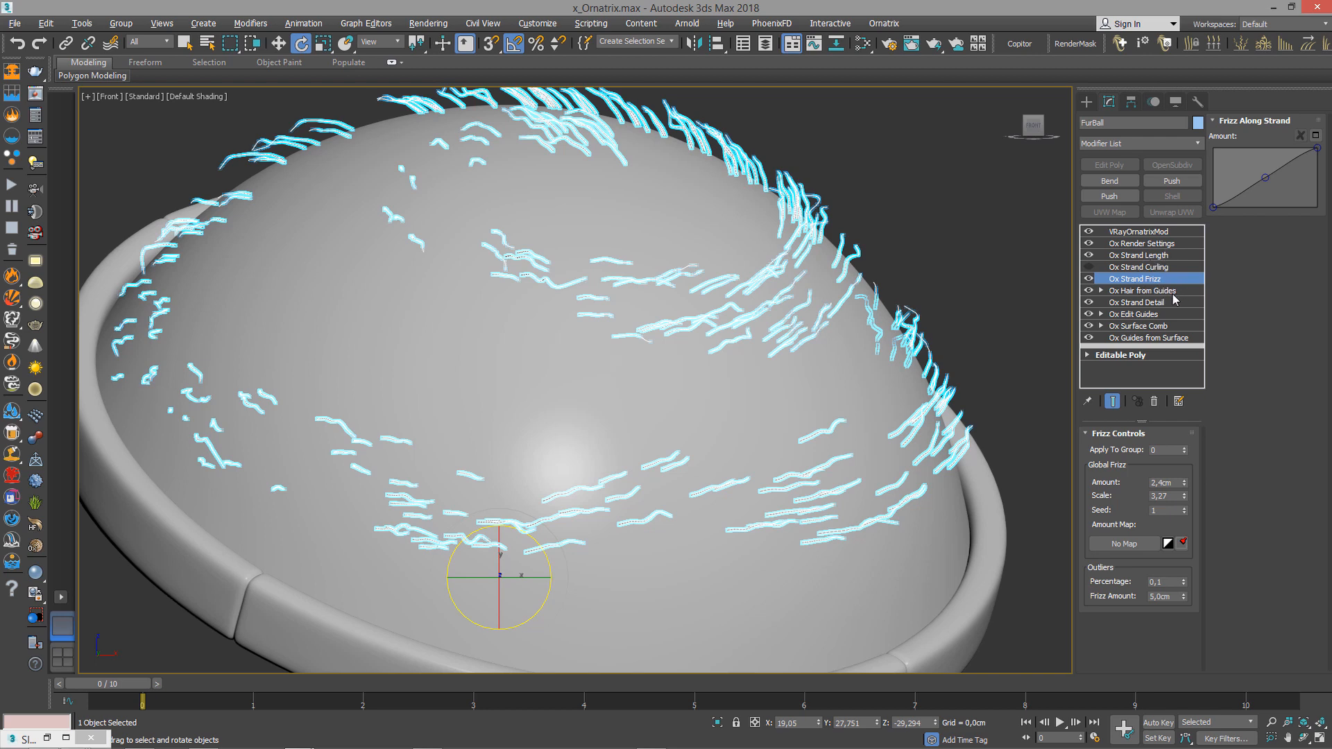
# Remove the Ox Strand Curling modifier and add Ox Hair Clustering above Ox Strand Frizz.
pyautogui.click(1157, 269)
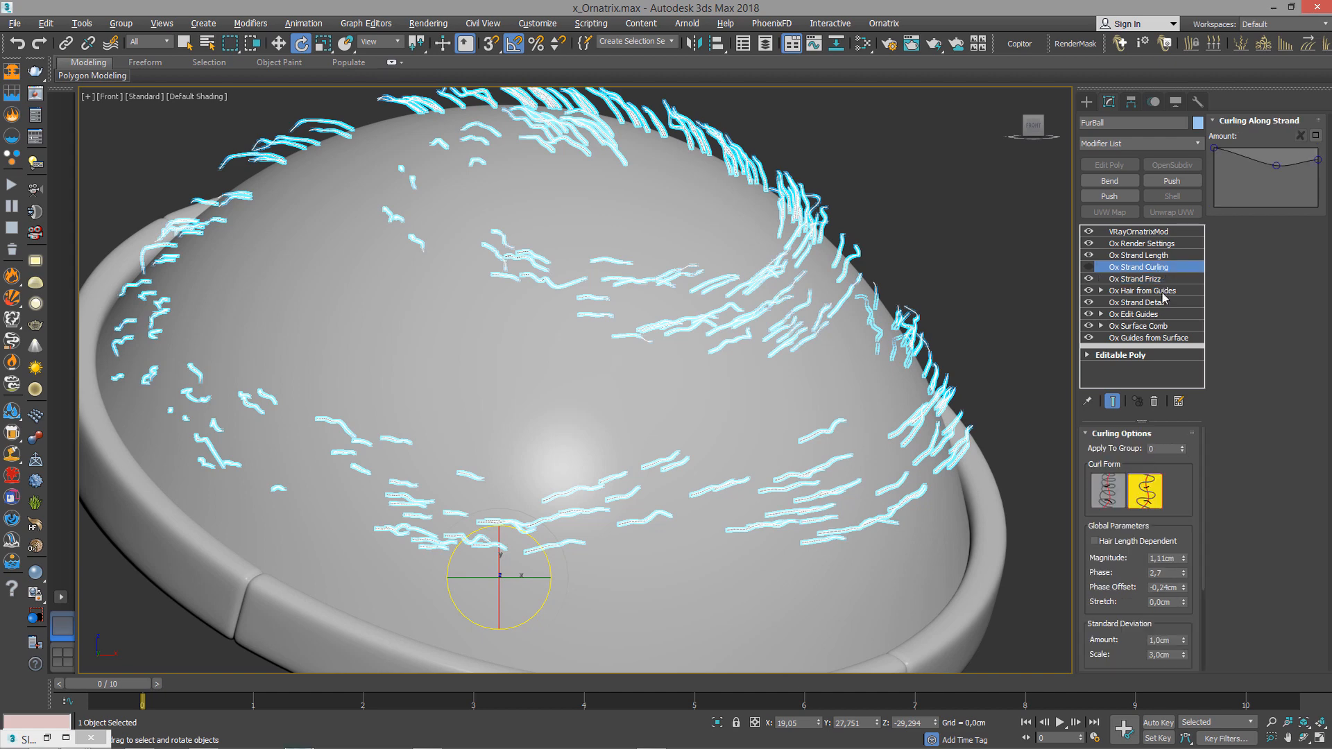
pyautogui.click(1152, 278)
pyautogui.click(1143, 144)
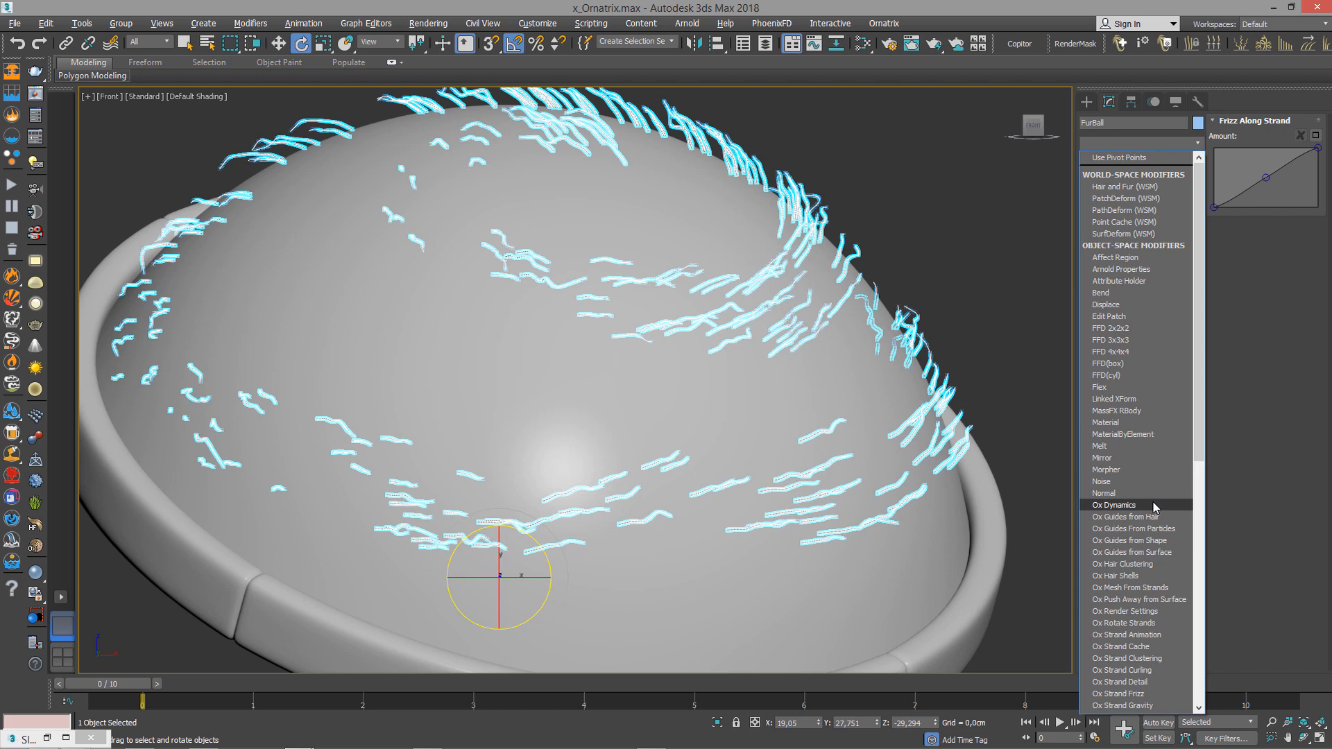
pyautogui.click(1151, 564)
pyautogui.hotkey('alt', 'w')
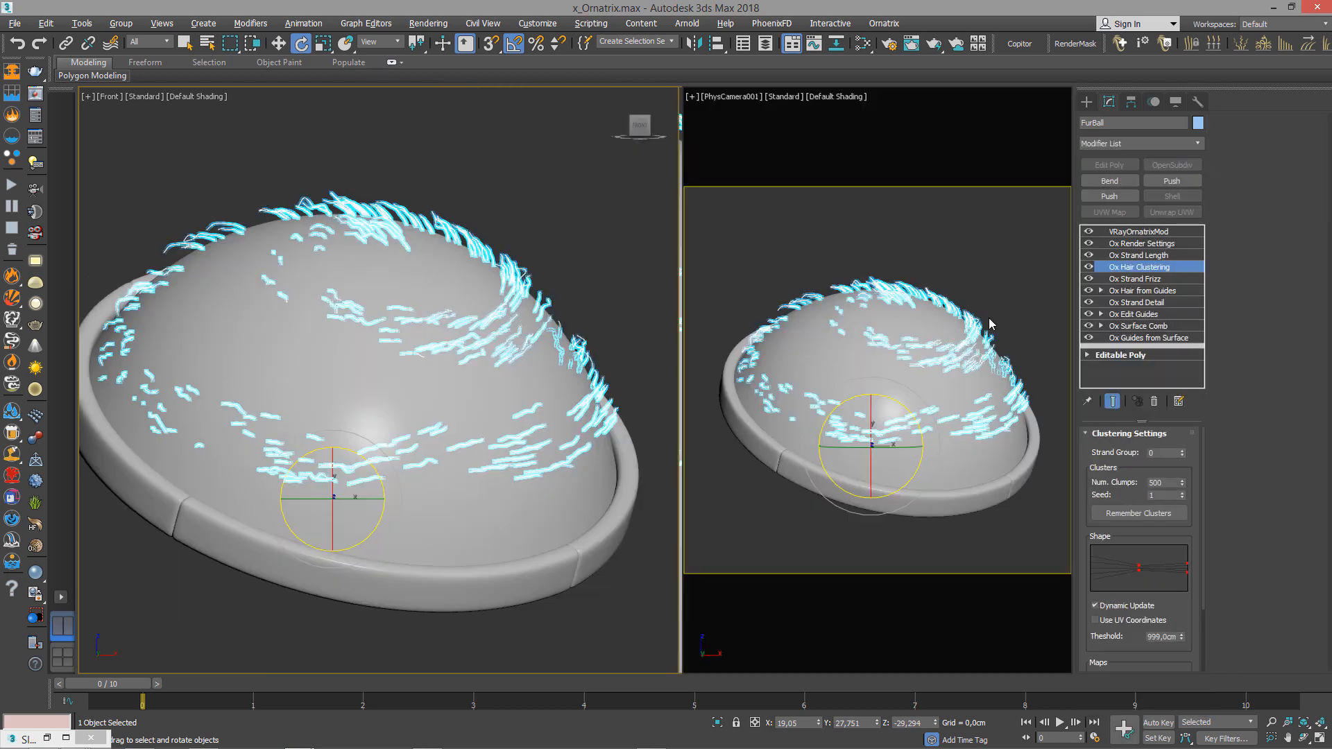
# Render a larger region around the dome's upper fur band and examine the clustered, frizzy strands.
pyautogui.click(990, 264)
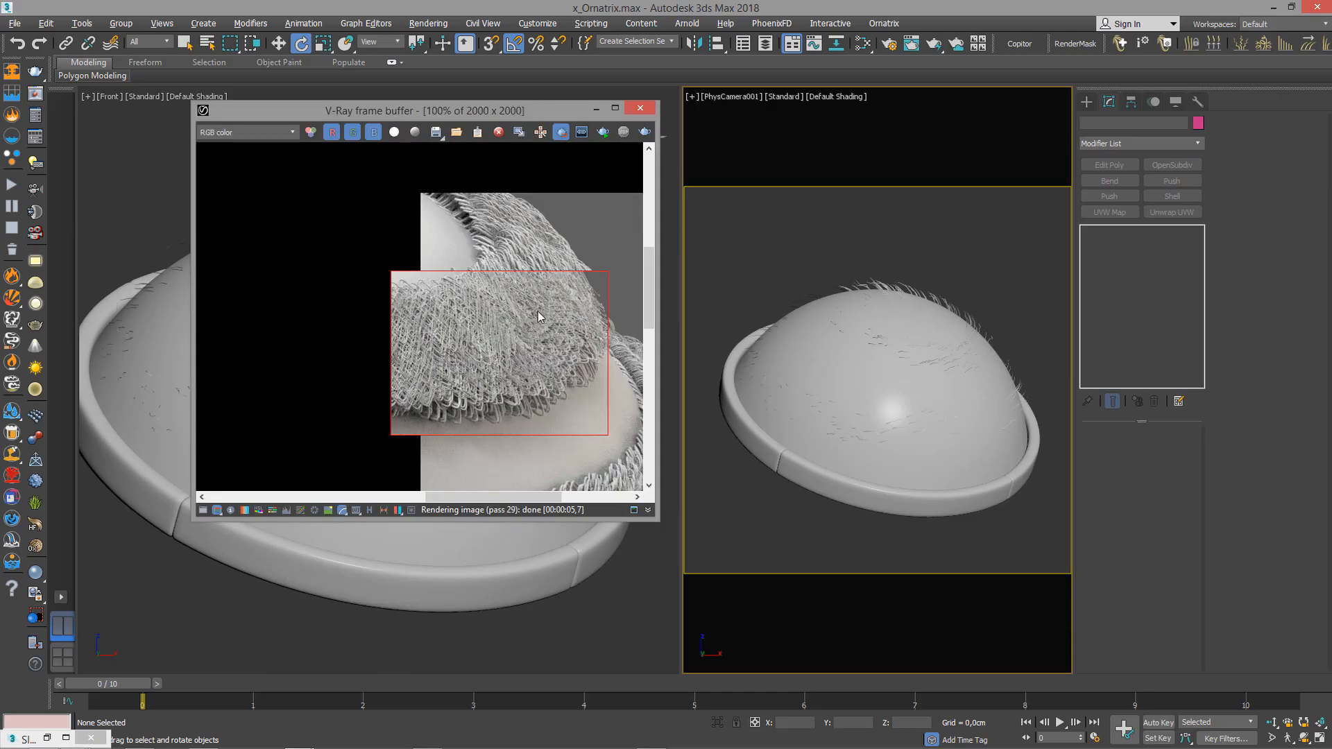
pyautogui.scroll(-1, 538, 300)
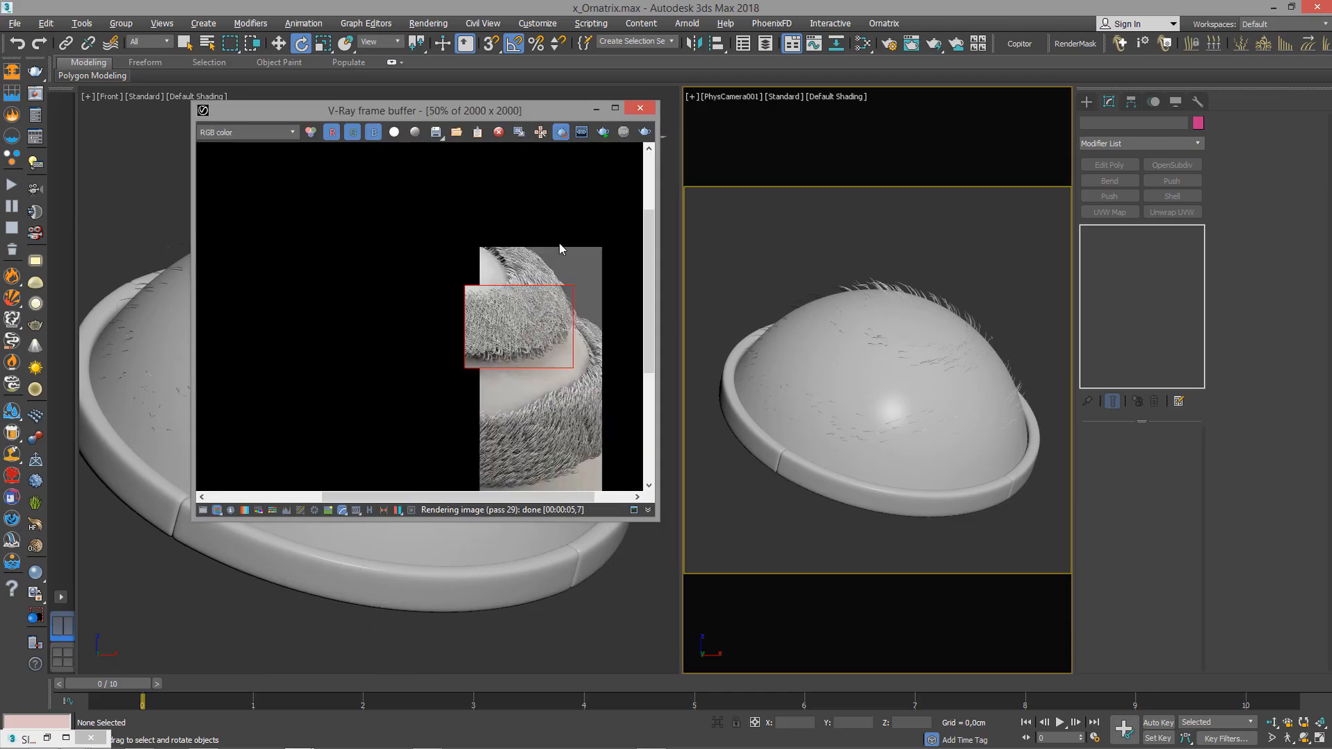
pyautogui.moveTo(587, 206); pyautogui.dragTo(418, 376)
pyautogui.click(645, 133)
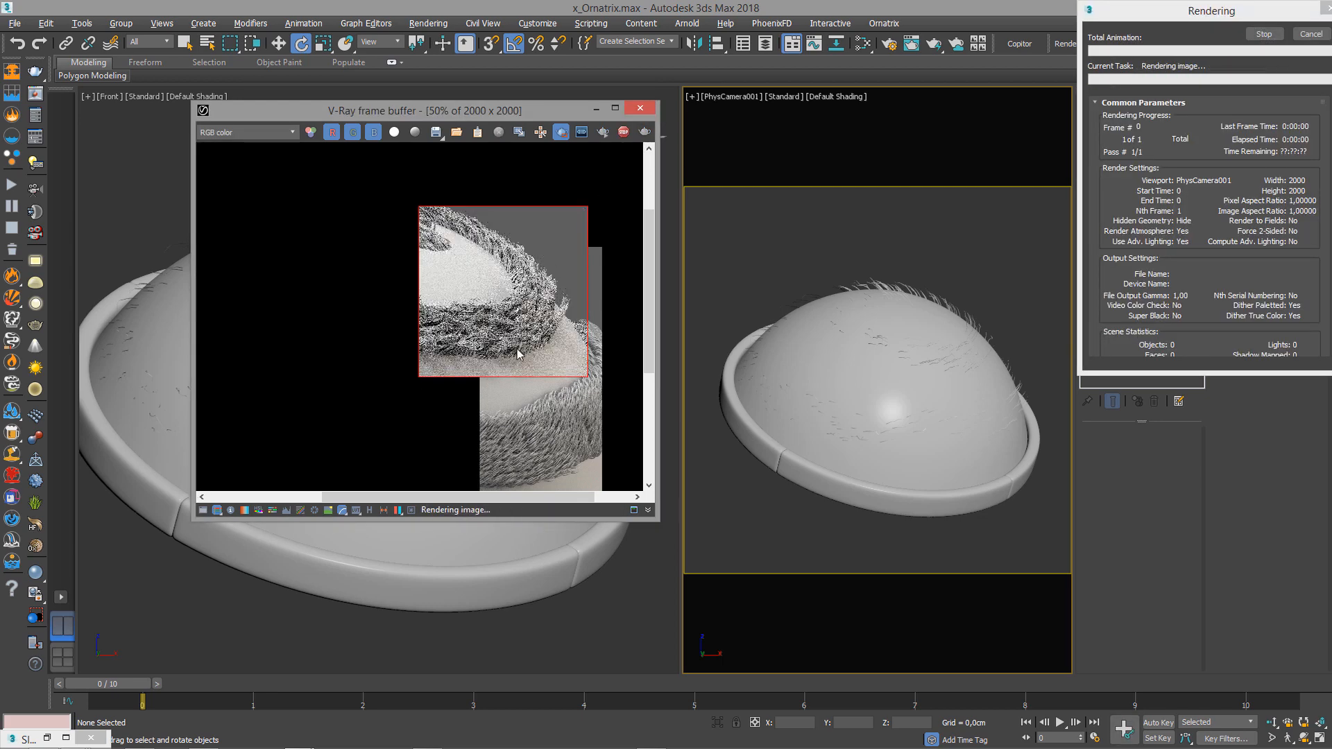
pyautogui.scroll(1, 533, 327)
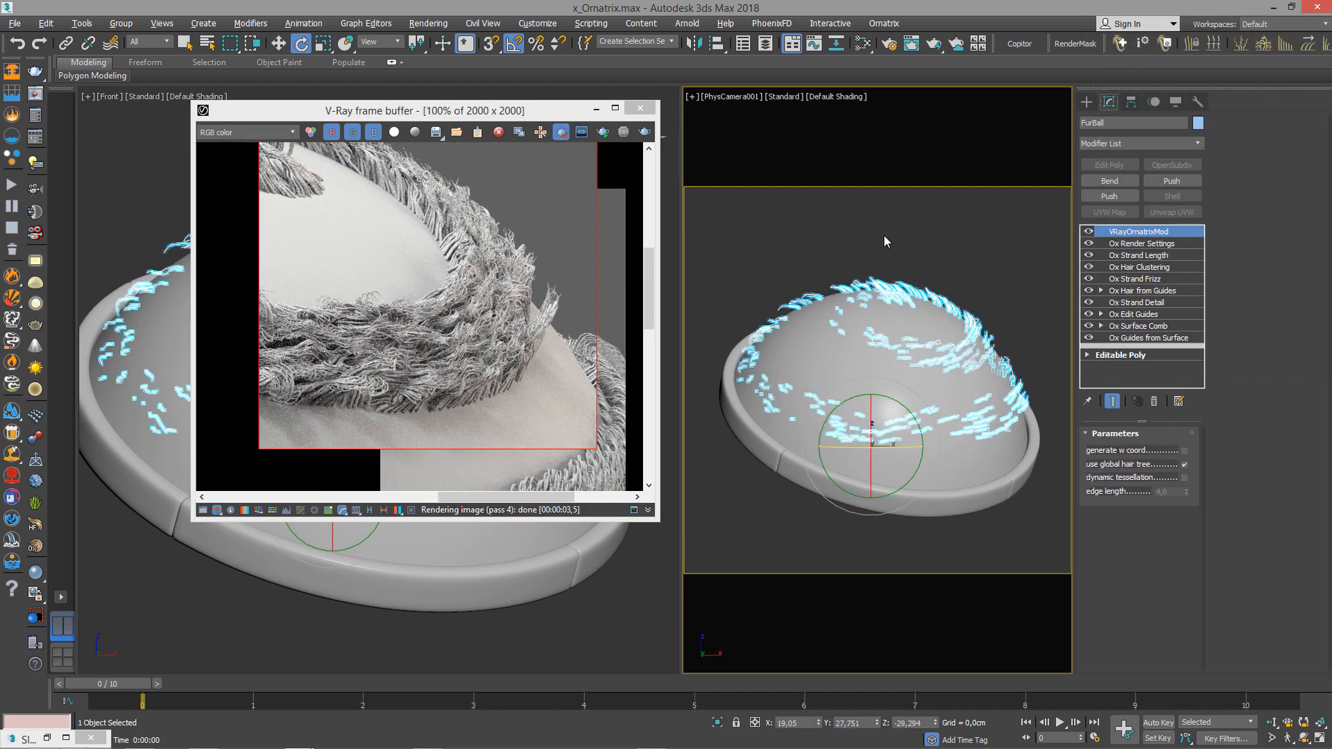
# Reduce the Ox Strand Frizz Amount to 1,68cm and Scale to 2,027 while viewing the strands close up.
pyautogui.press('w')
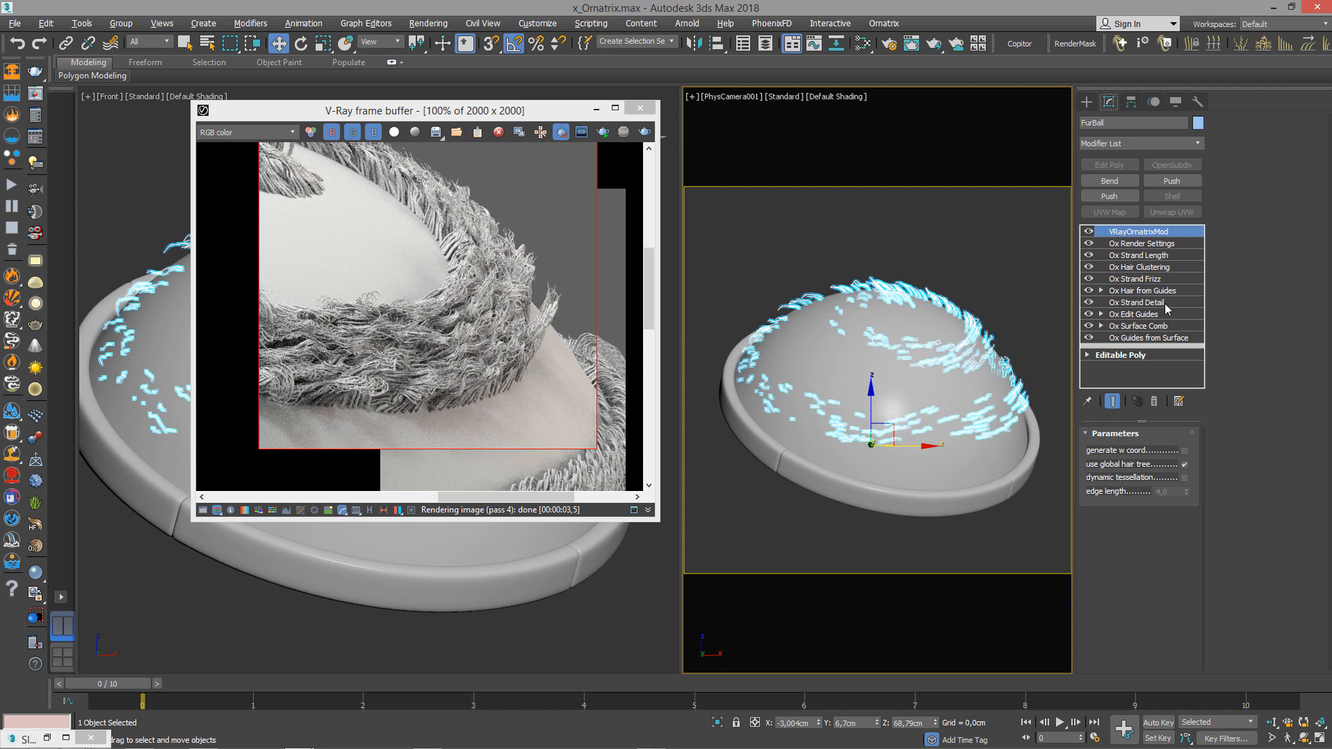
pyautogui.click(1138, 303)
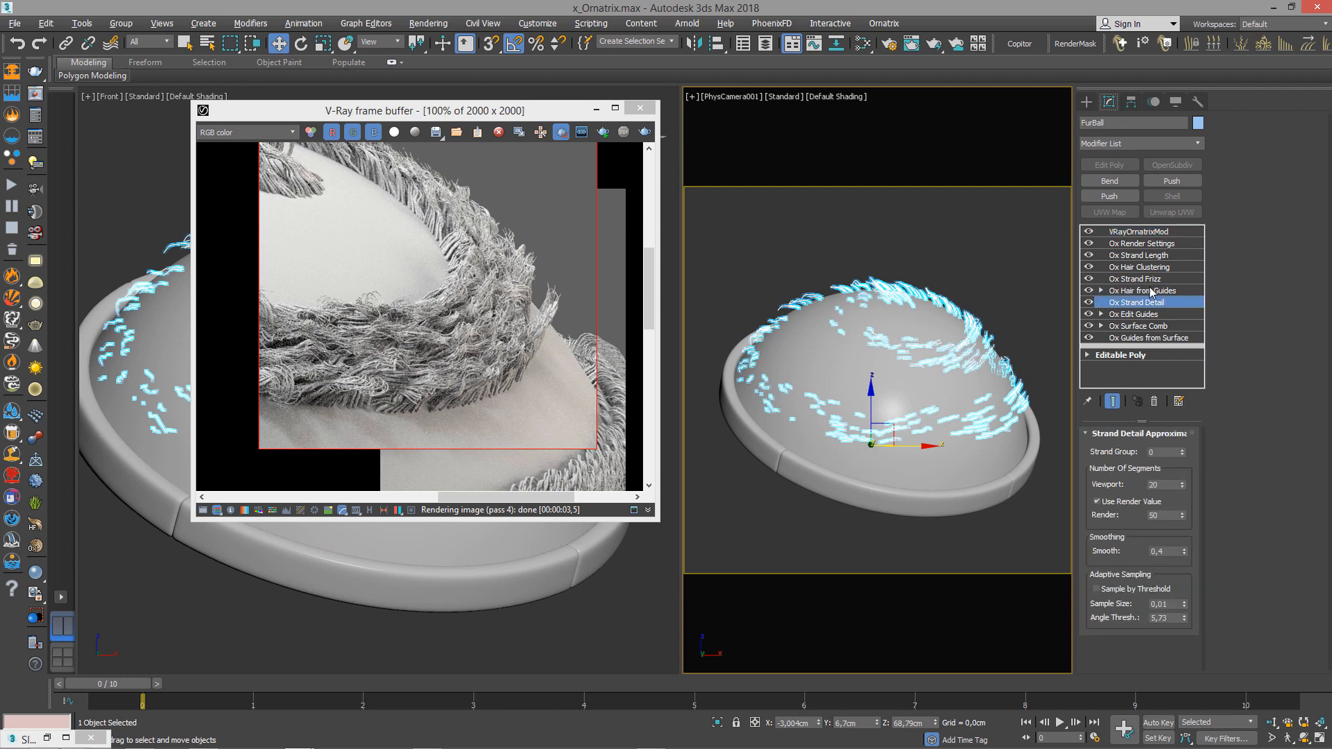
pyautogui.click(1154, 279)
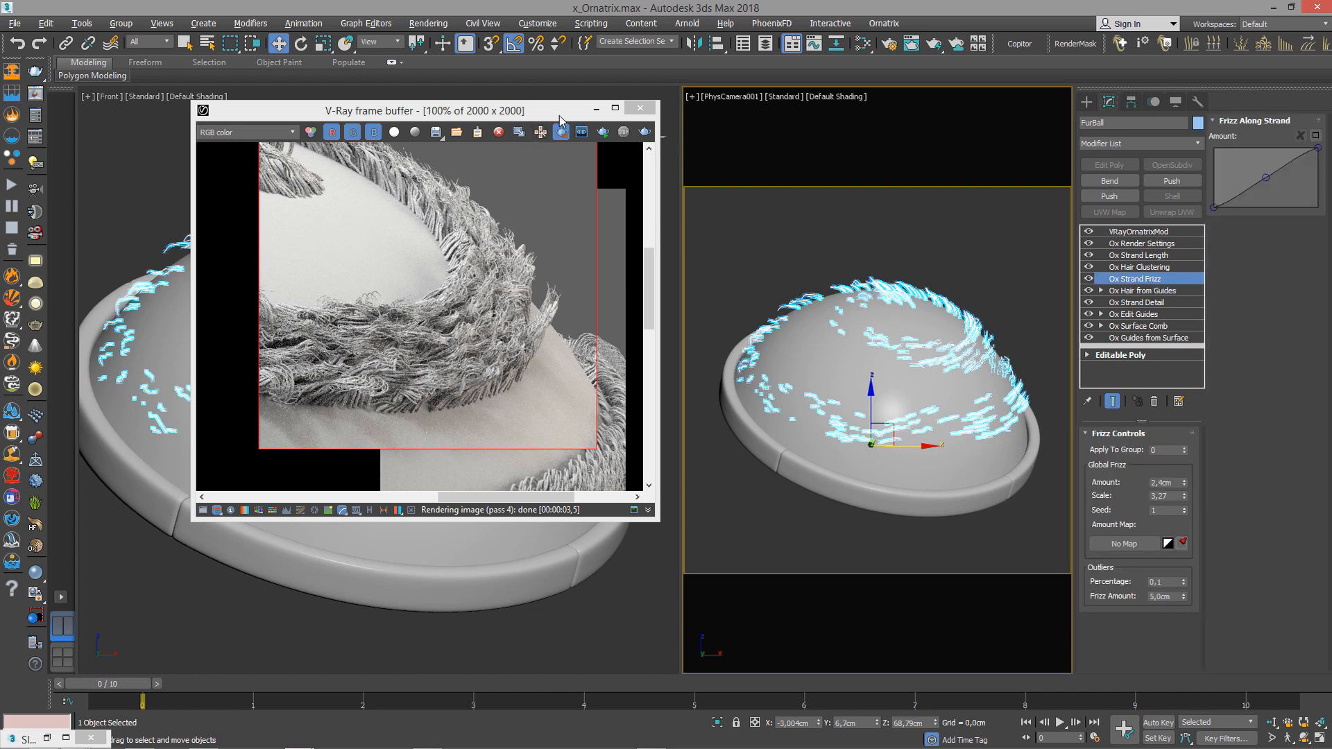
pyautogui.moveTo(559, 115); pyautogui.dragTo(478, 498)
pyautogui.keyDown('alt'); pyautogui.moveTo(491, 333); pyautogui.dragTo(528, 290, button='middle'); pyautogui.keyUp('alt')
pyautogui.scroll(4, 501, 365)
pyautogui.scroll(5, 488, 362)
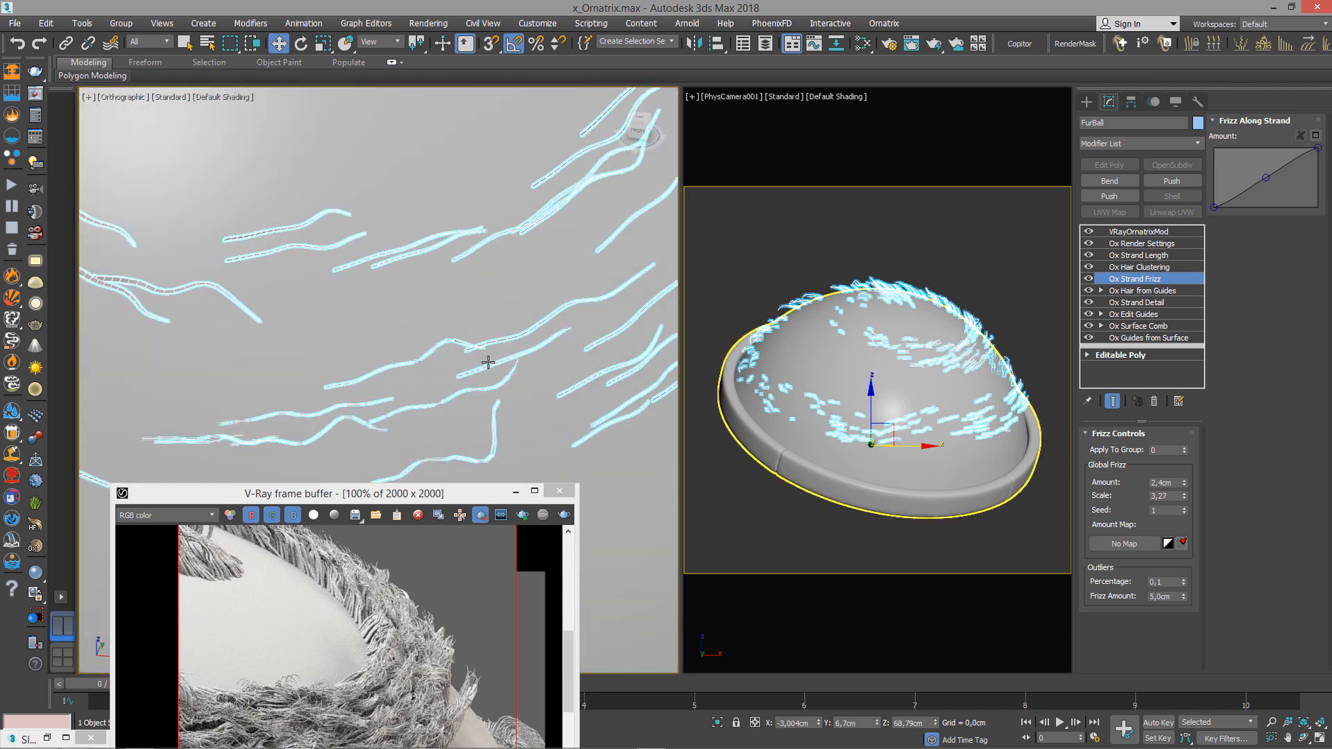
pyautogui.moveTo(1185, 485); pyautogui.dragTo(1197, 521)
pyautogui.moveTo(451, 498); pyautogui.dragTo(493, 342)
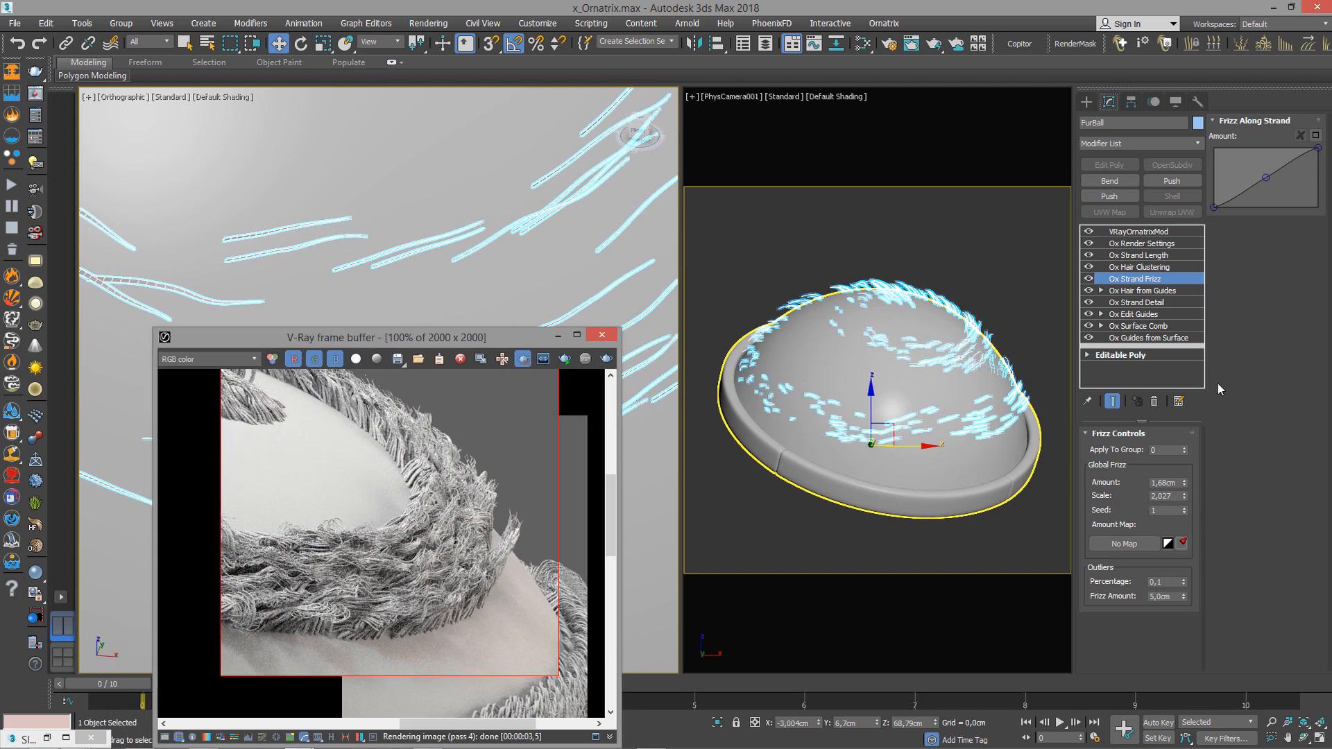
# Adjust Num. Clumps in the Ox Hair Clustering modifier and review the Ox Strand Length settings.
pyautogui.click(1150, 269)
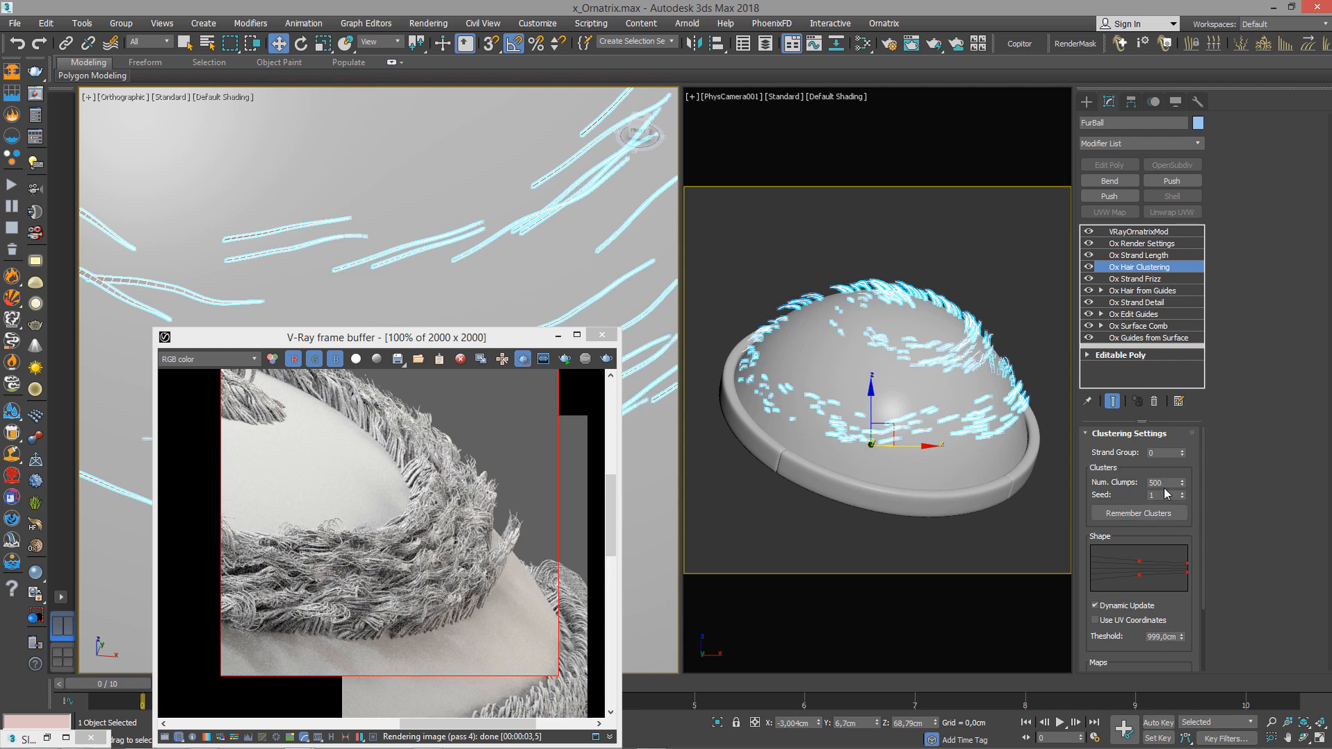
pyautogui.doubleClick(1163, 483)
pyautogui.click(1147, 244)
pyautogui.click(1147, 257)
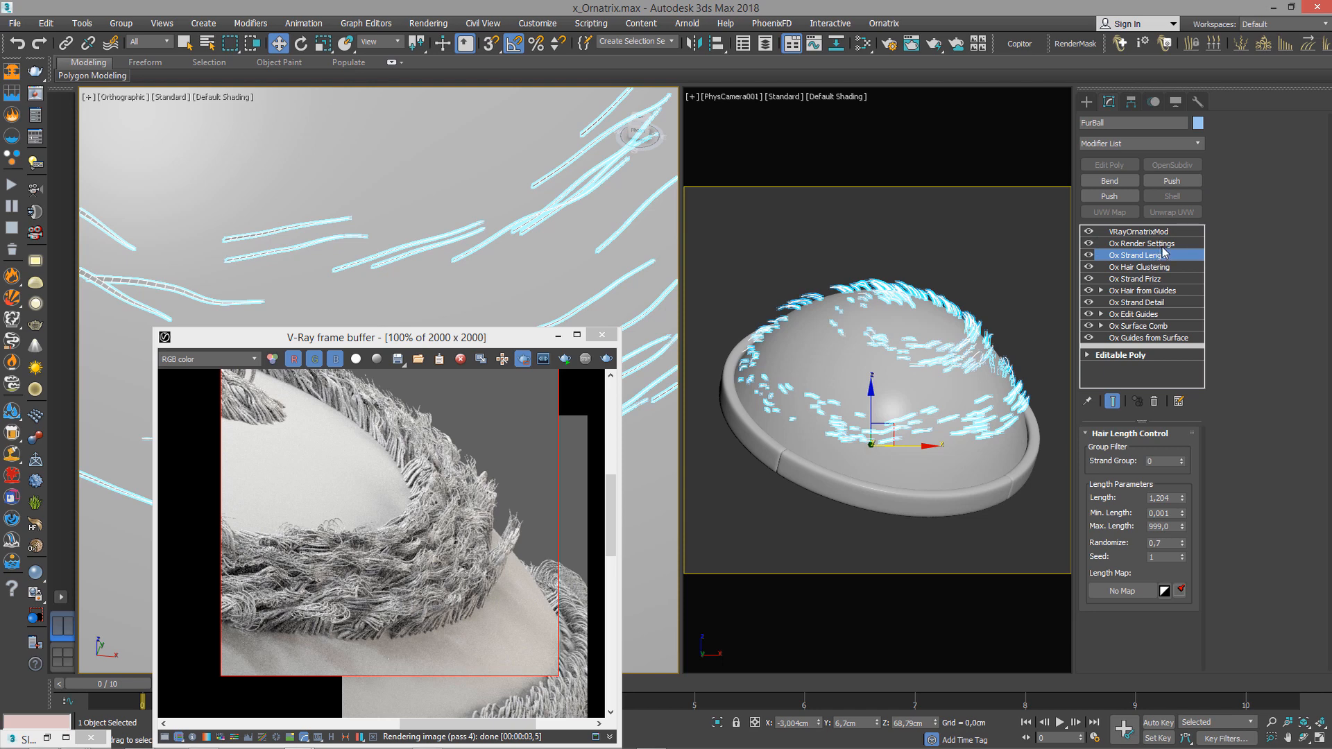
# Set the hair's Global Radius to 0,1cm in the Ox Render Settings modifier.
pyautogui.scroll(-2, 464, 427)
pyautogui.click(1124, 244)
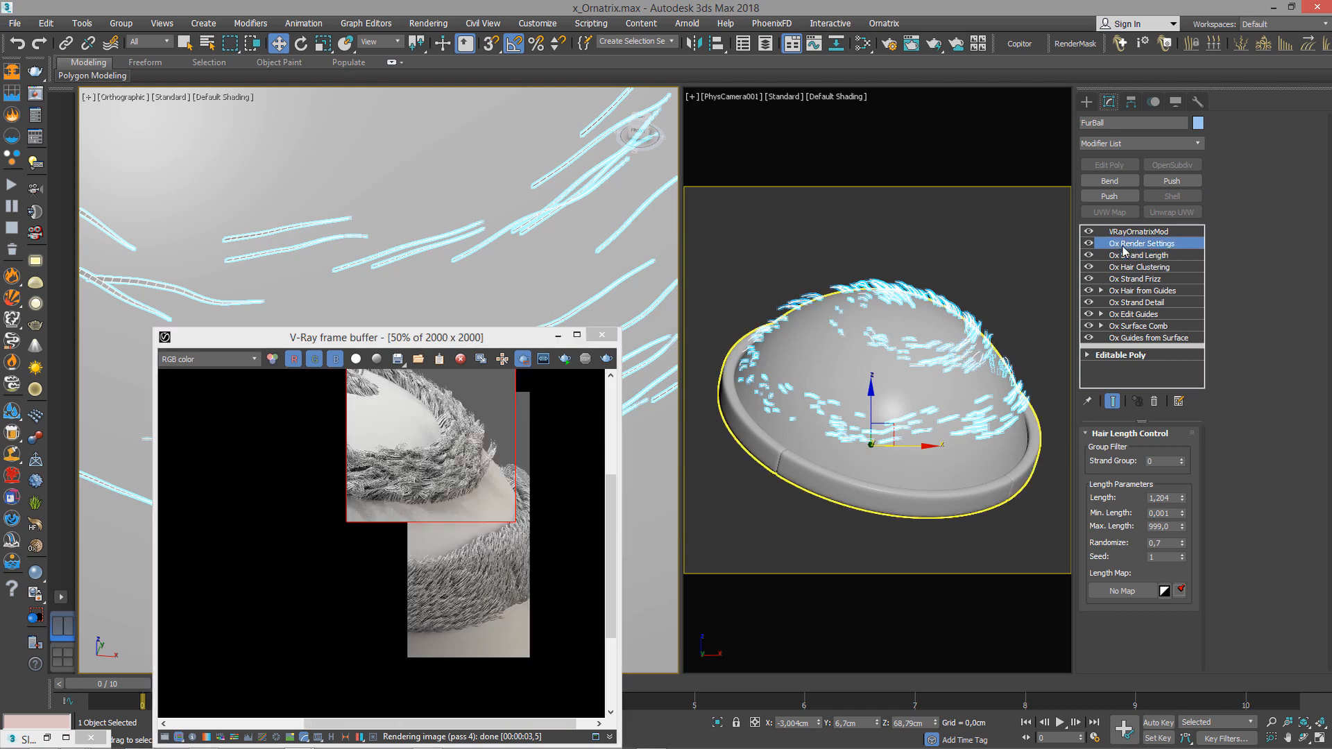
pyautogui.click(1157, 481)
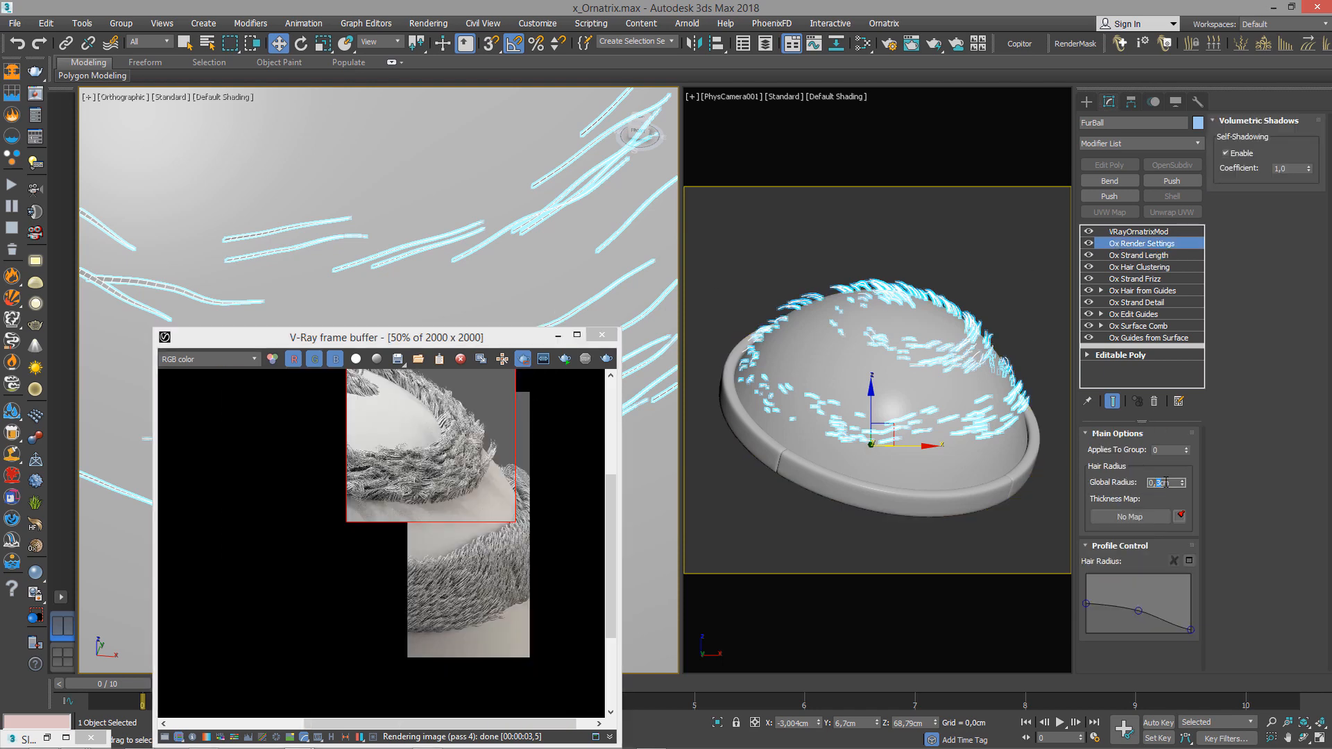
pyautogui.press('Return')
# Render the upper fur band region again and examine the thinner strands up to 200% zoom.
pyautogui.scroll(2, 471, 425)
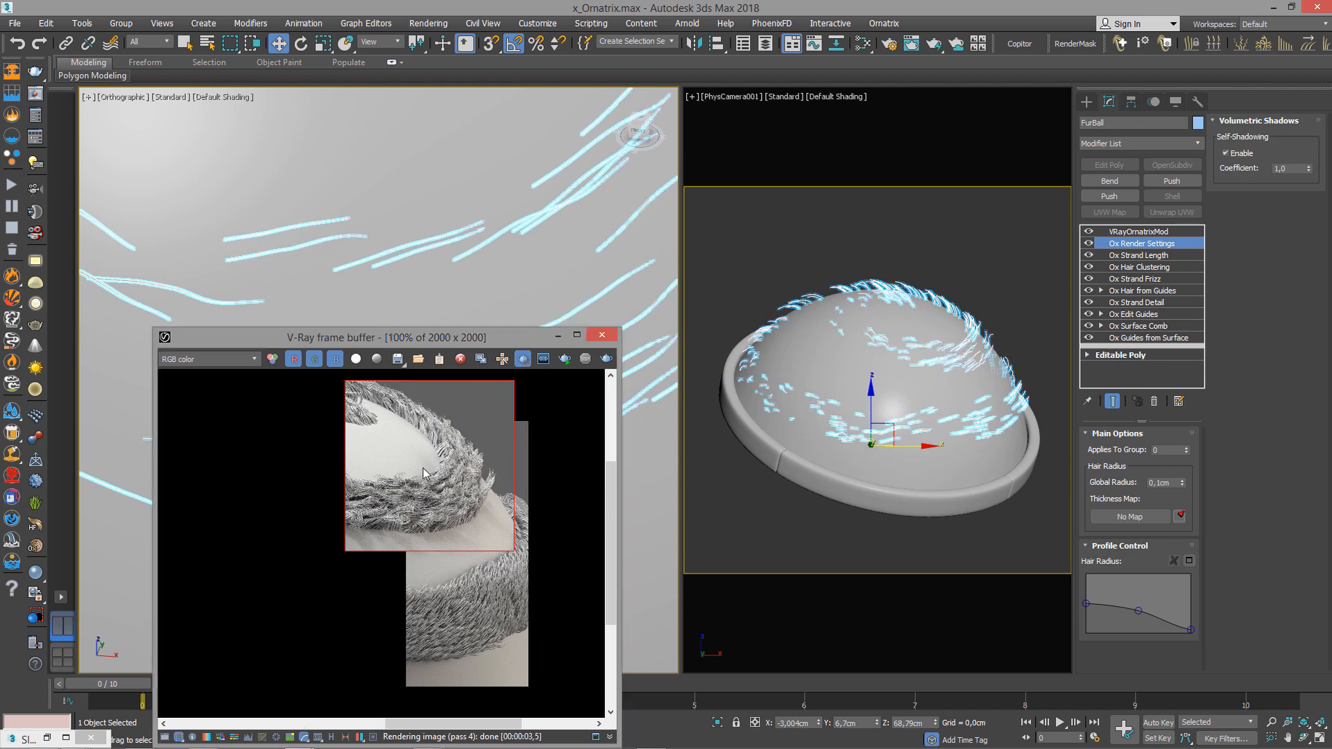
pyautogui.click(607, 358)
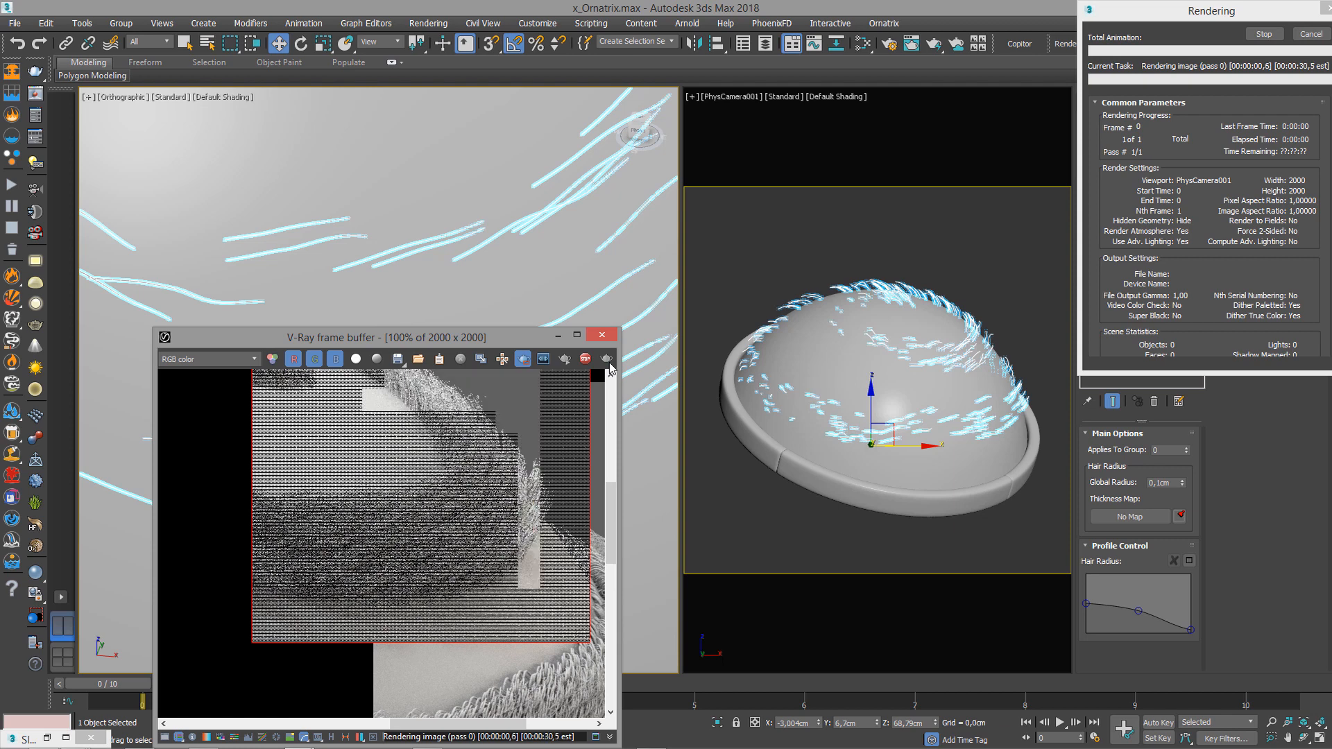
pyautogui.moveTo(469, 548); pyautogui.dragTo(482, 529, button='middle')
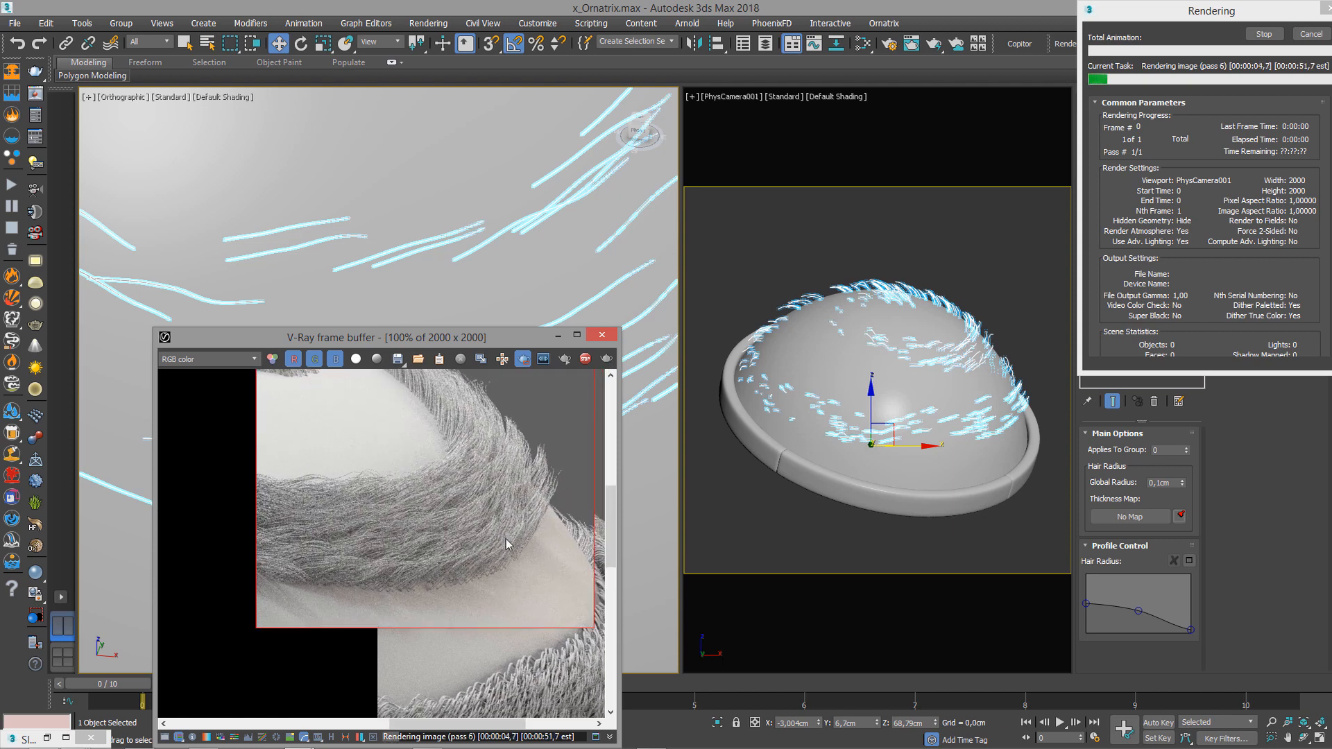
pyautogui.moveTo(497, 523); pyautogui.dragTo(494, 560, button='middle')
pyautogui.moveTo(457, 345); pyautogui.dragTo(552, 215)
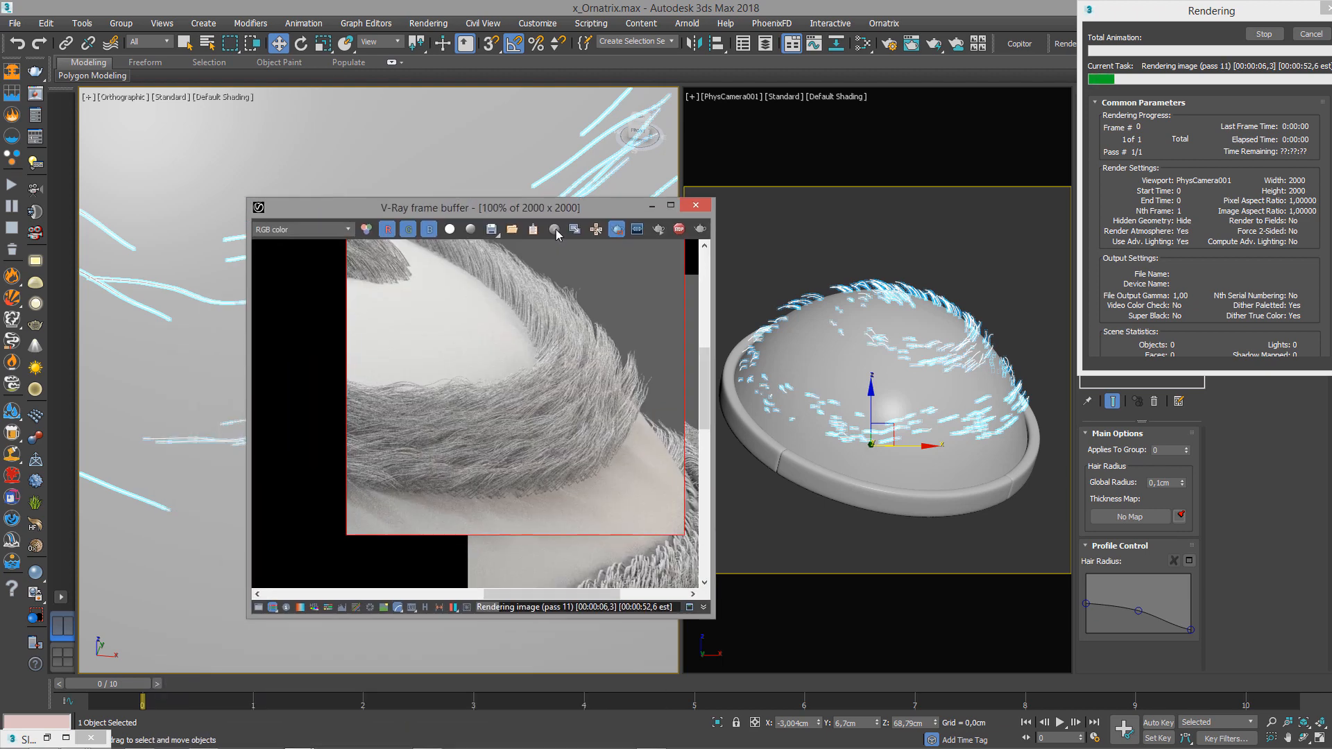
pyautogui.moveTo(555, 311); pyautogui.dragTo(554, 351, button='middle')
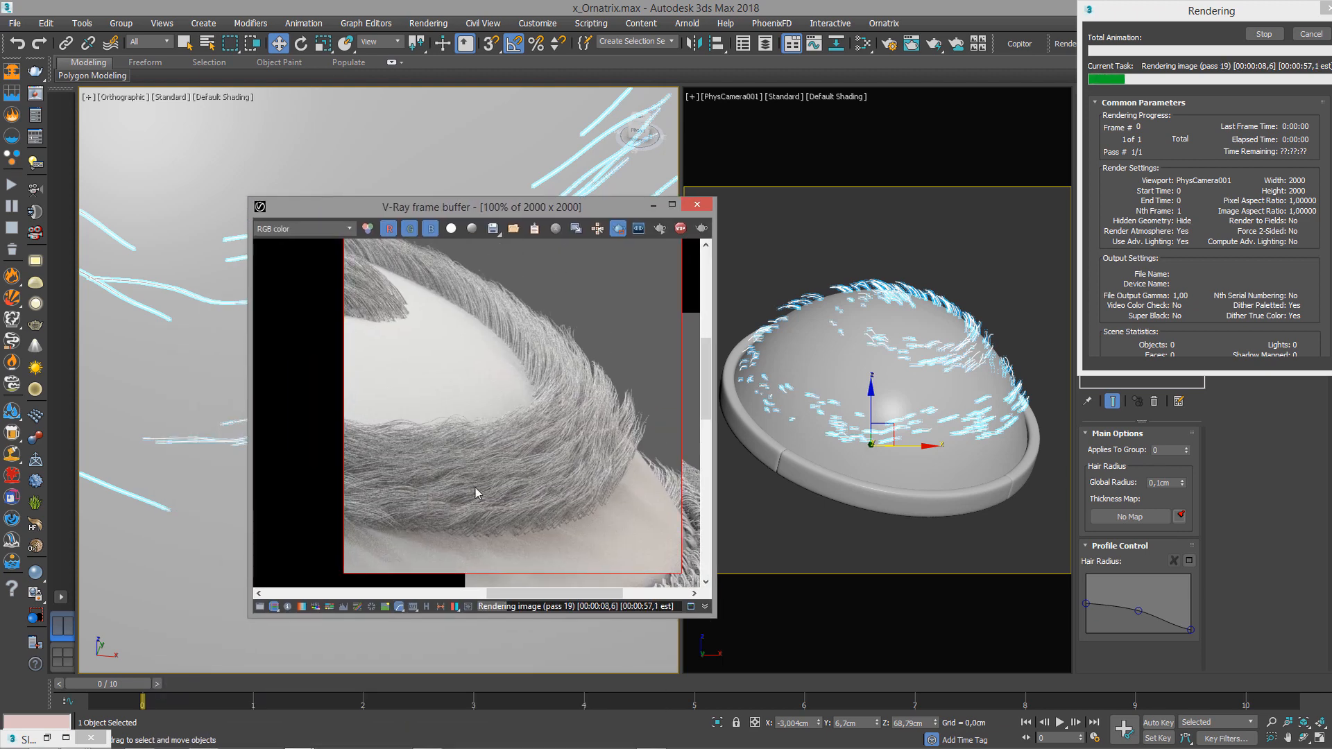
pyautogui.scroll(1, 519, 483)
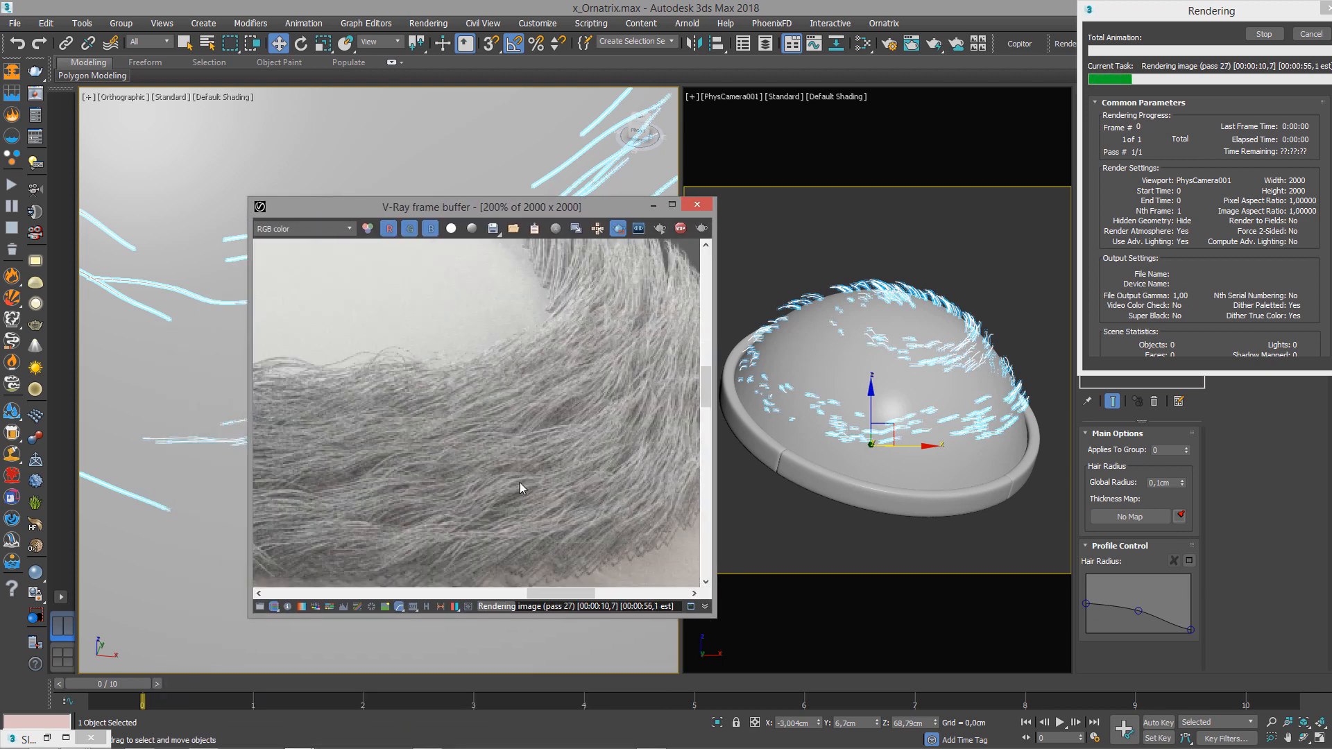
pyautogui.moveTo(531, 490); pyautogui.dragTo(557, 402, button='middle')
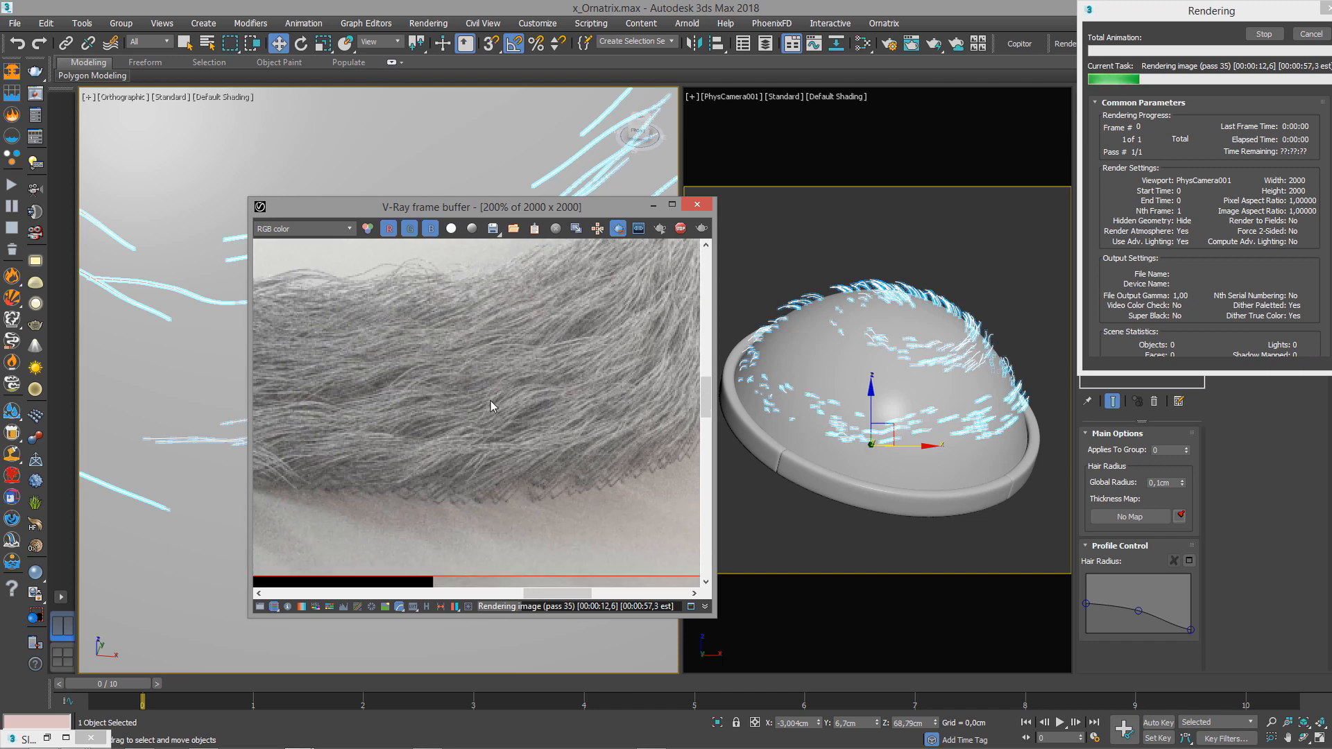
# Examine the rendered upper fur band between 50% and 200% zoom and check the VRayOrnatrixMod parameters.
pyautogui.scroll(-1, 527, 409)
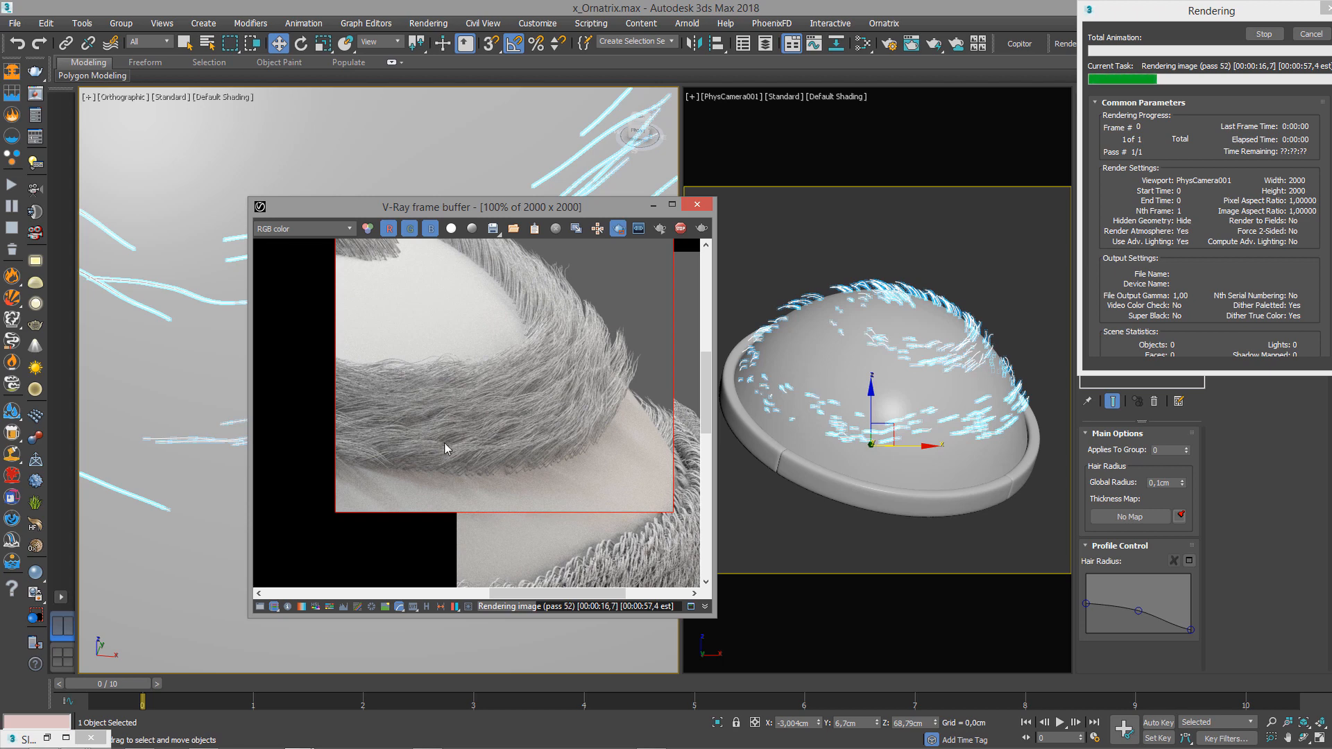
pyautogui.scroll(1, 430, 451)
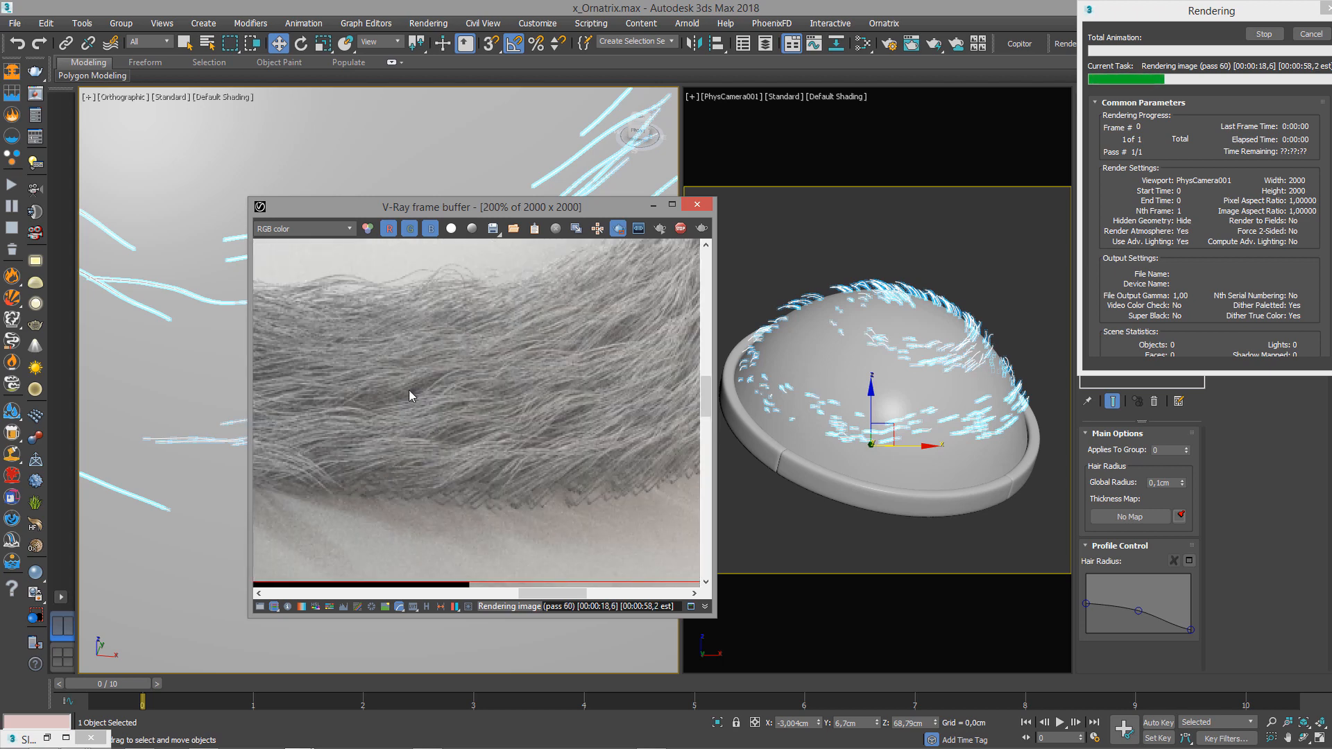
pyautogui.scroll(-1, 567, 402)
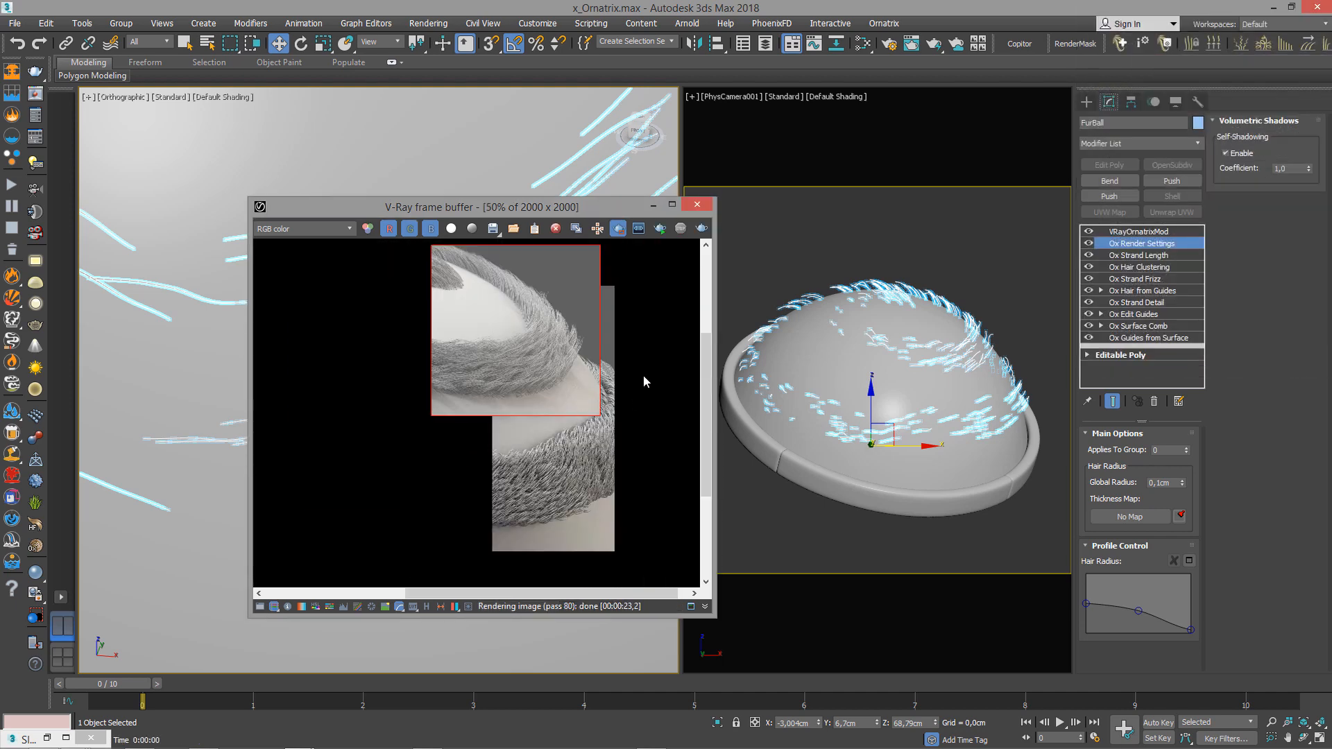
pyautogui.scroll(2, 527, 373)
pyautogui.moveTo(527, 373); pyautogui.dragTo(526, 410, button='middle')
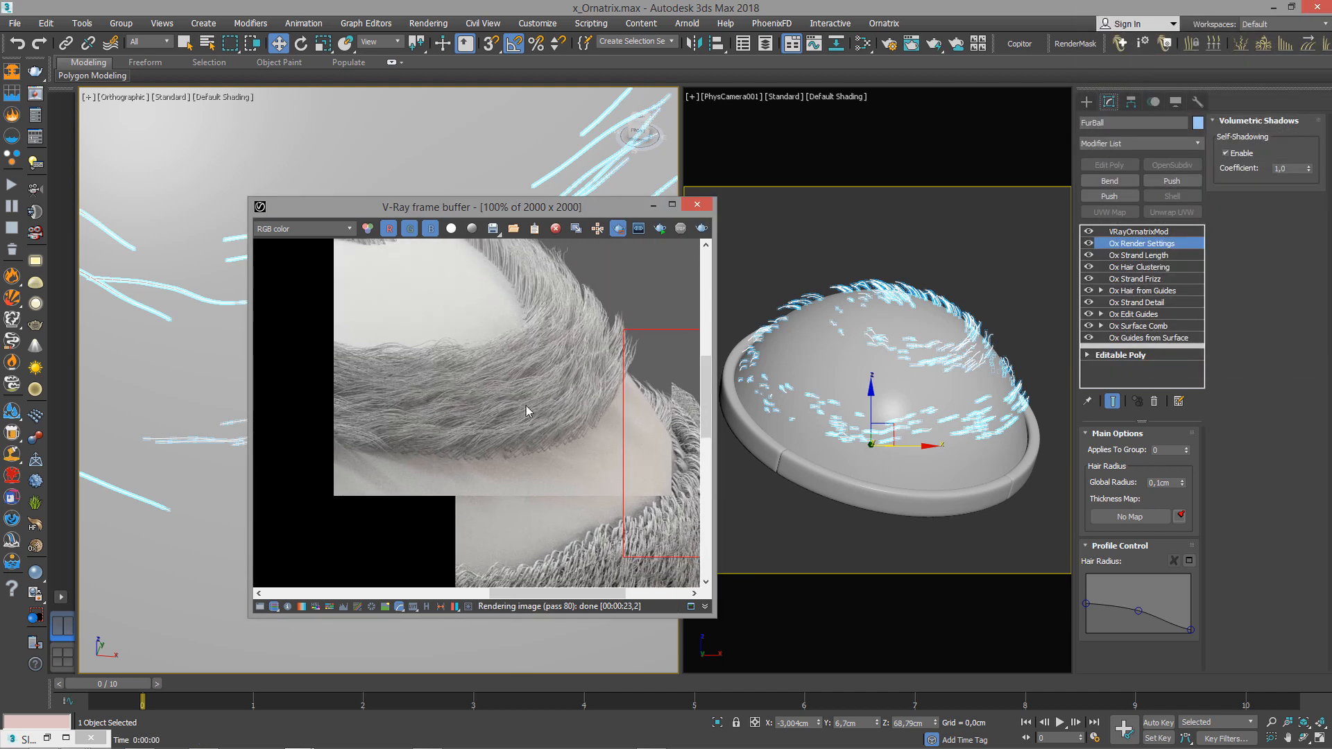
pyautogui.click(1135, 233)
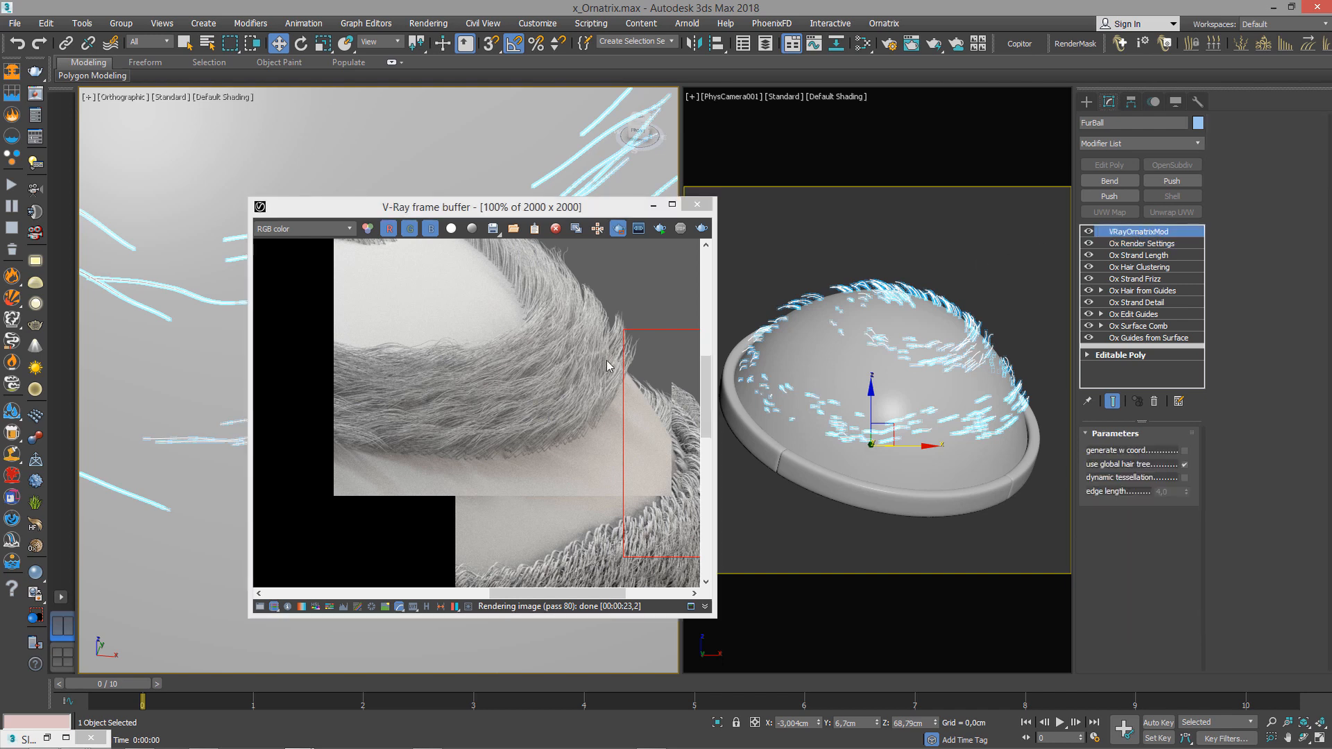
pyautogui.moveTo(601, 358); pyautogui.dragTo(593, 399, button='middle')
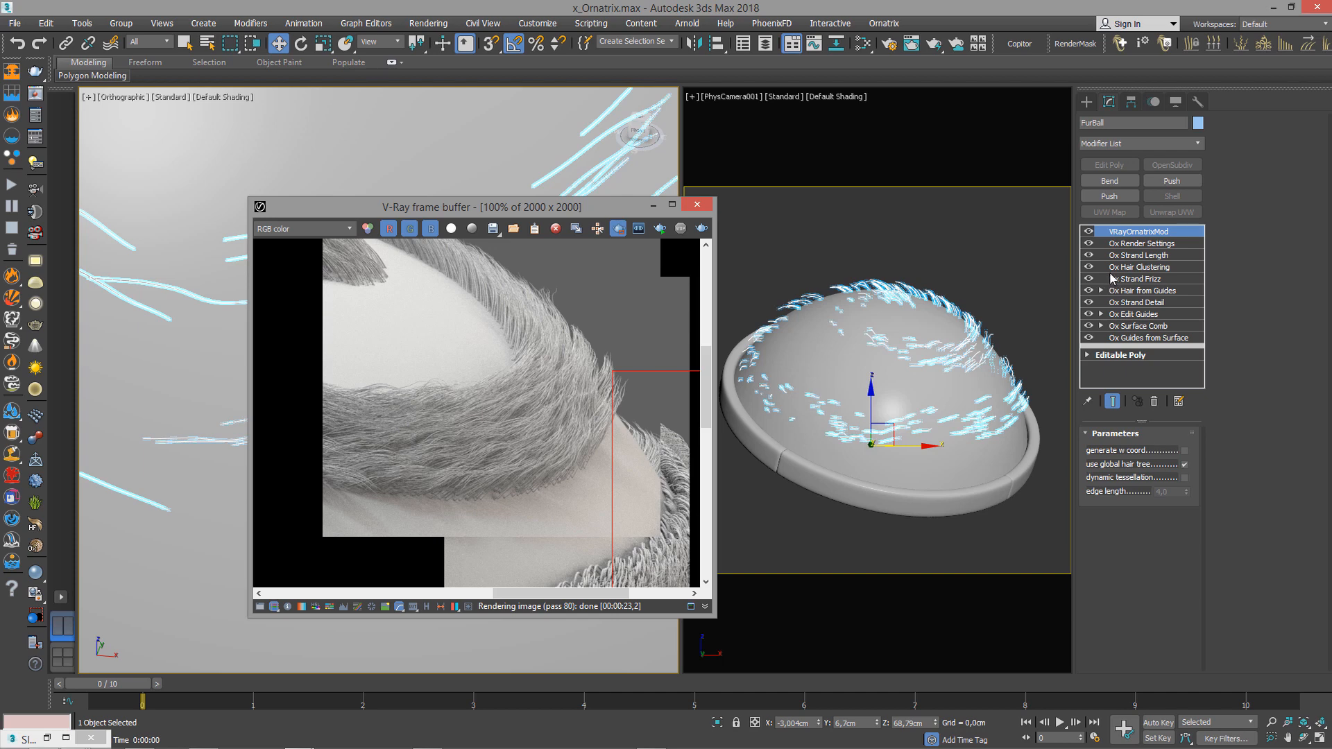
pyautogui.scroll(-2, 517, 396)
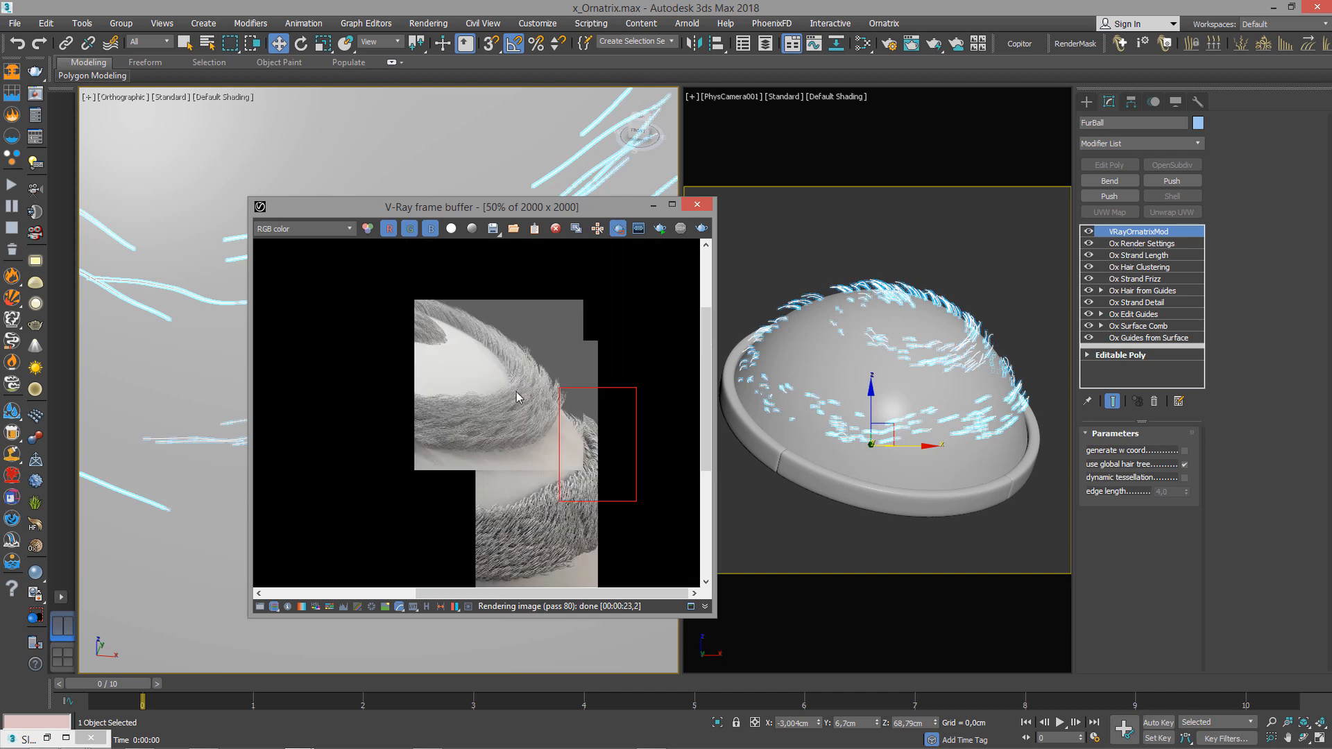
# Render the full camera frame with region rendering turned off and examine the fur spiral up to 200% zoom.
pyautogui.click(616, 232)
pyautogui.scroll(2, 563, 357)
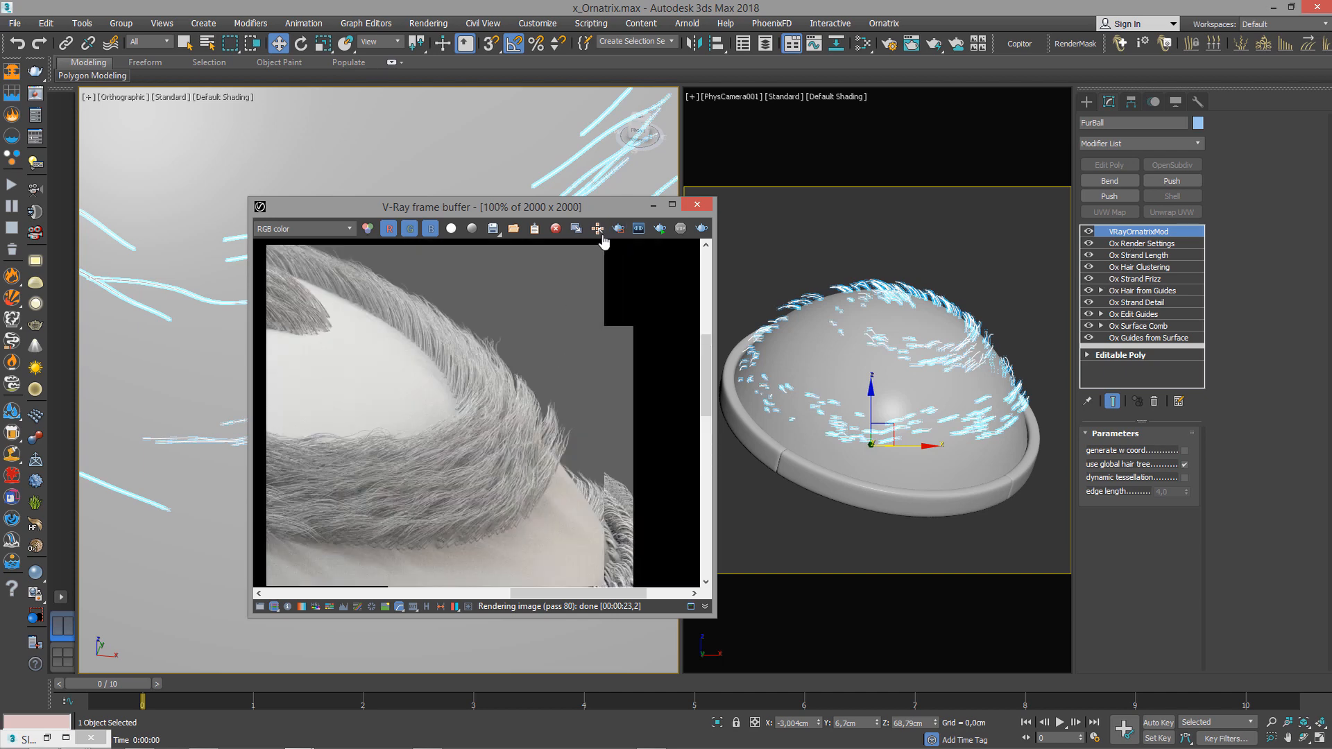
pyautogui.click(700, 229)
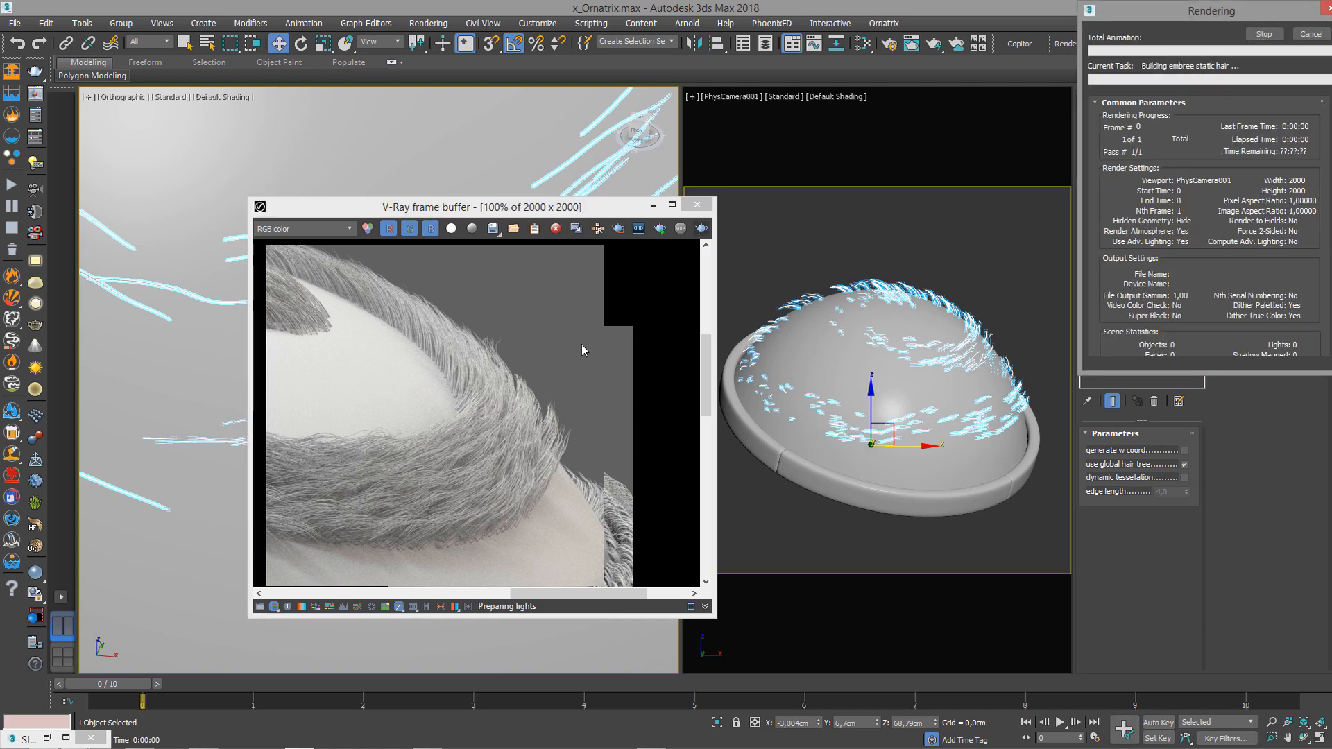
pyautogui.scroll(-4, 548, 343)
pyautogui.scroll(2, 531, 388)
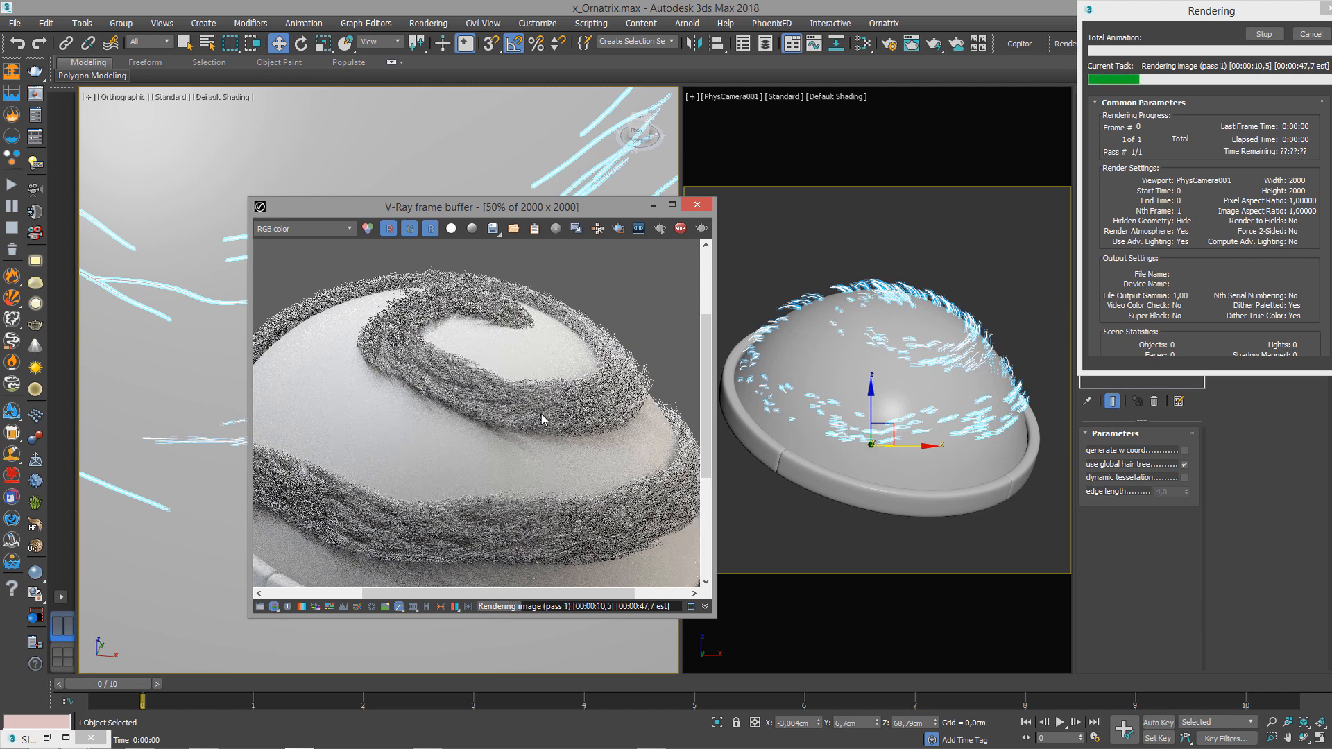
pyautogui.moveTo(541, 413)
pyautogui.mouseDown(button='middle')
pyautogui.moveTo(559, 373)
pyautogui.moveTo(520, 399)
pyautogui.mouseUp(button='middle')
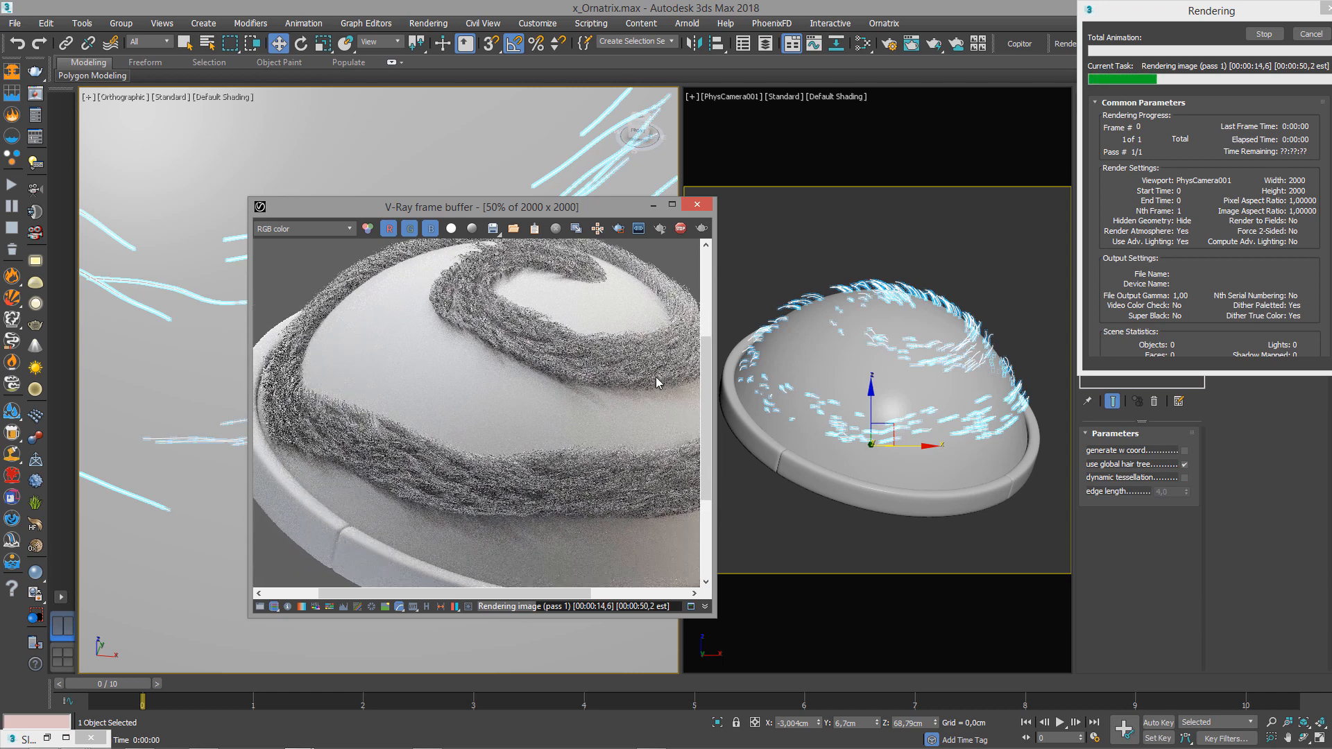
pyautogui.moveTo(655, 377); pyautogui.dragTo(577, 391, button='middle')
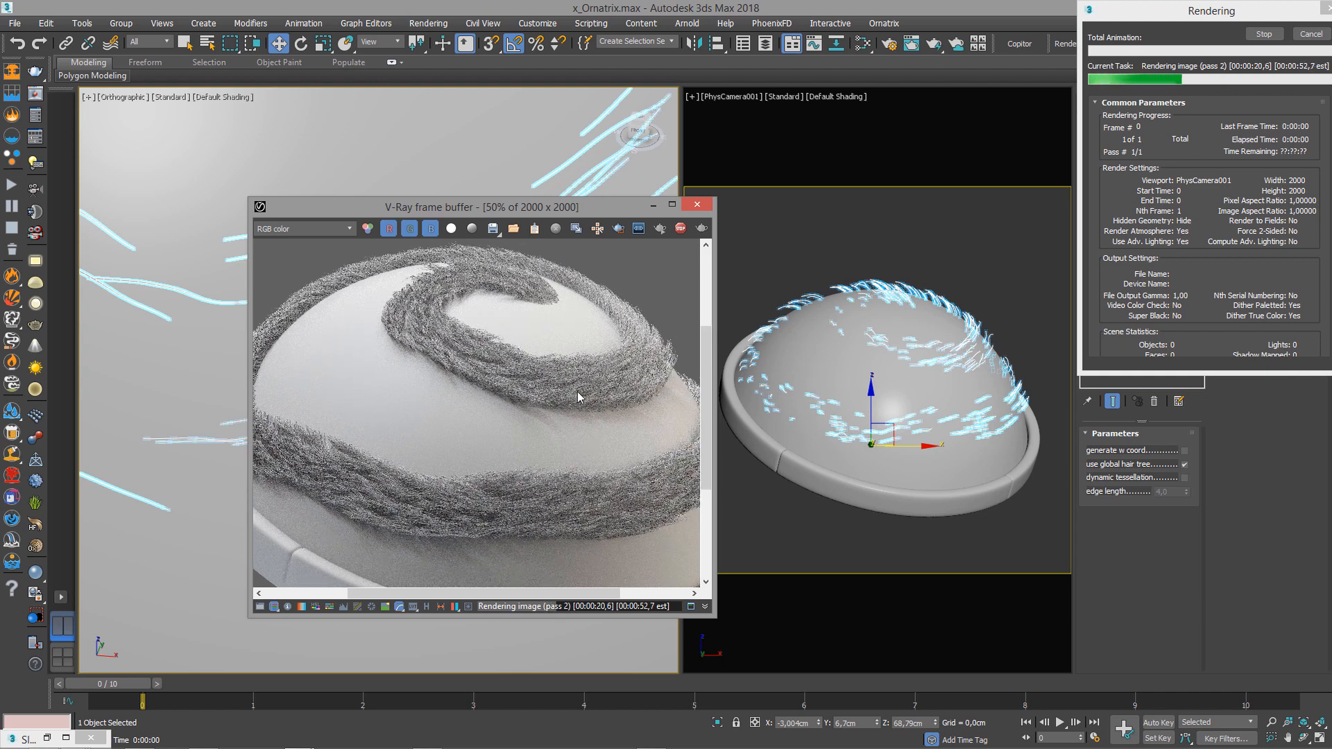
pyautogui.moveTo(610, 387); pyautogui.dragTo(601, 388, button='middle')
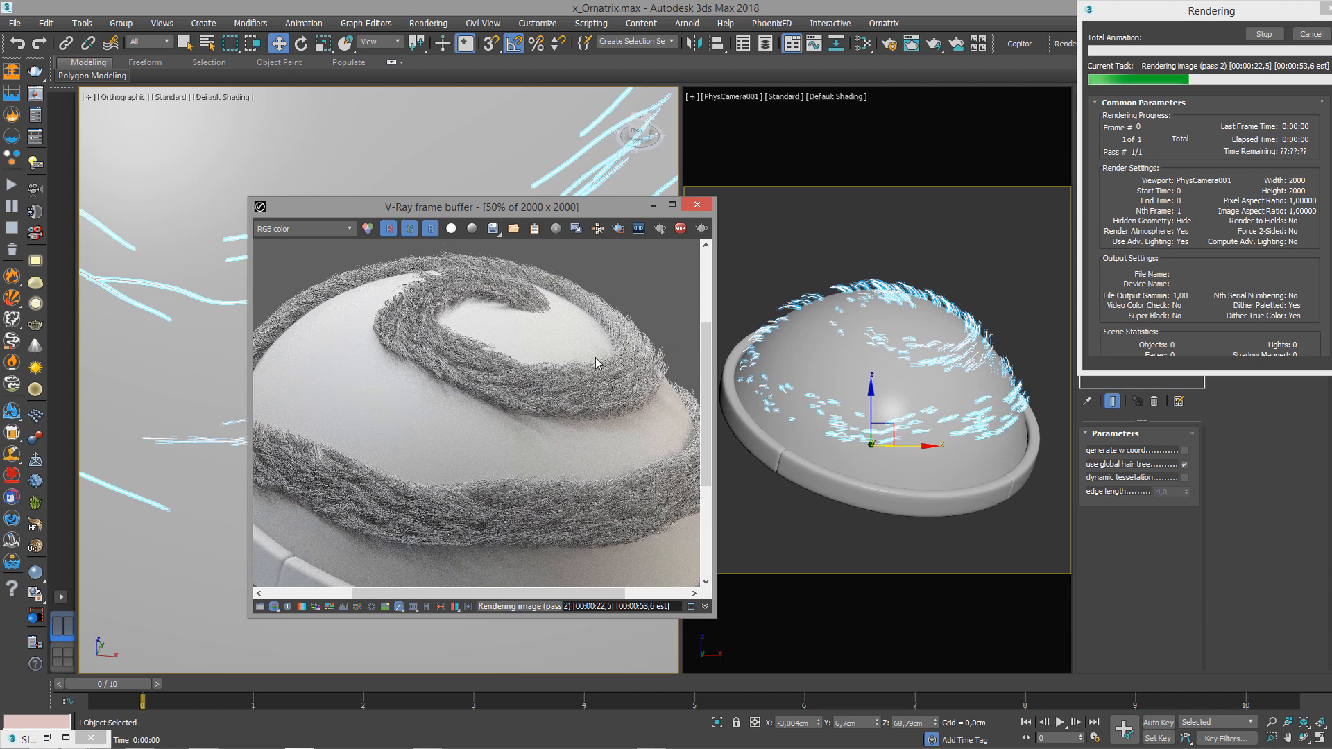
pyautogui.scroll(1, 593, 373)
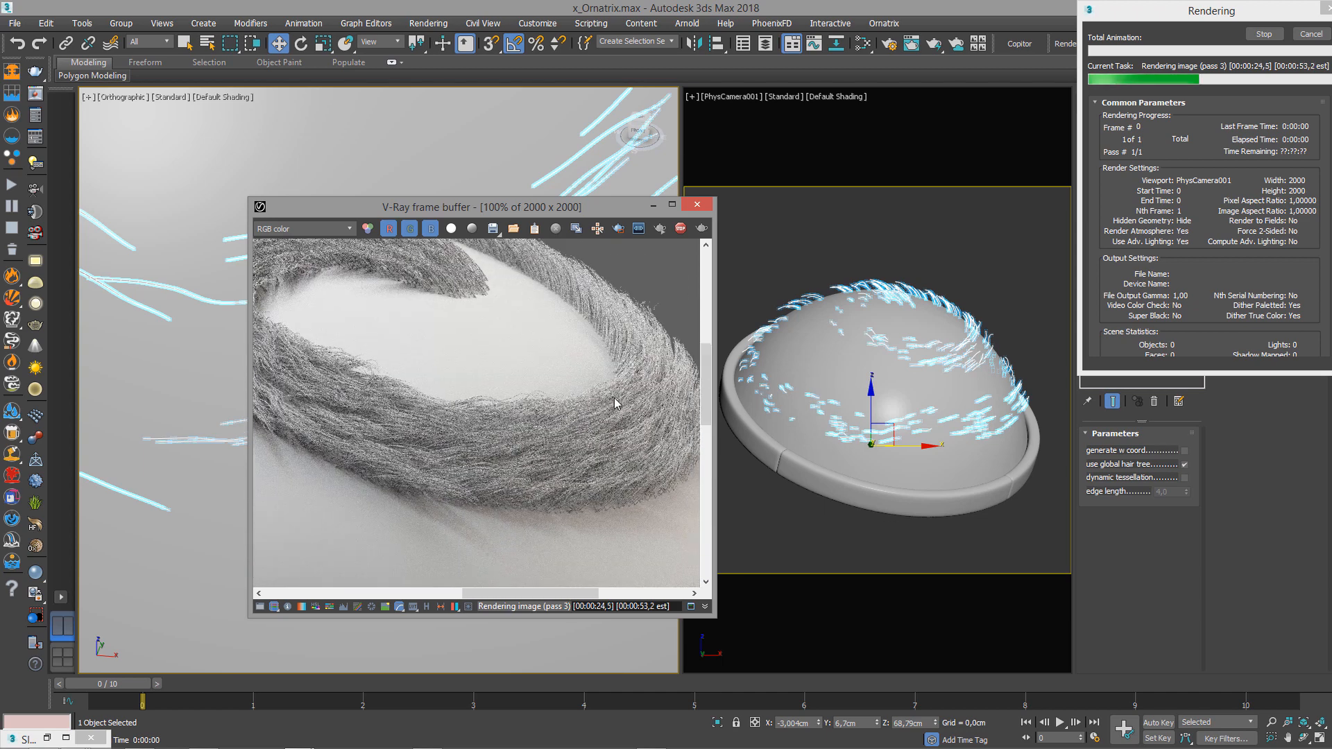
pyautogui.scroll(1, 610, 399)
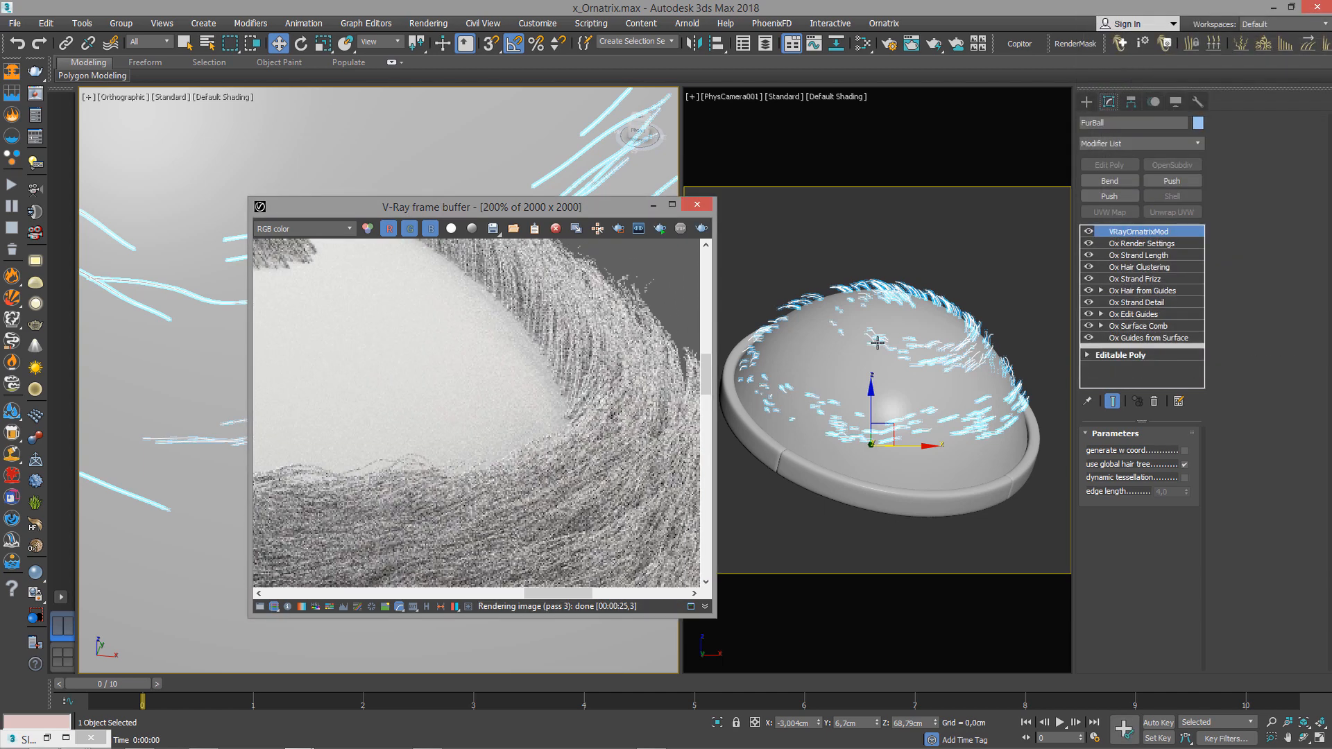
# Review the Ox Strand Length, Ox Render Settings, Ox Hair from Guides and Ox Hair Clustering settings against the rendered strands.
pyautogui.click(1159, 257)
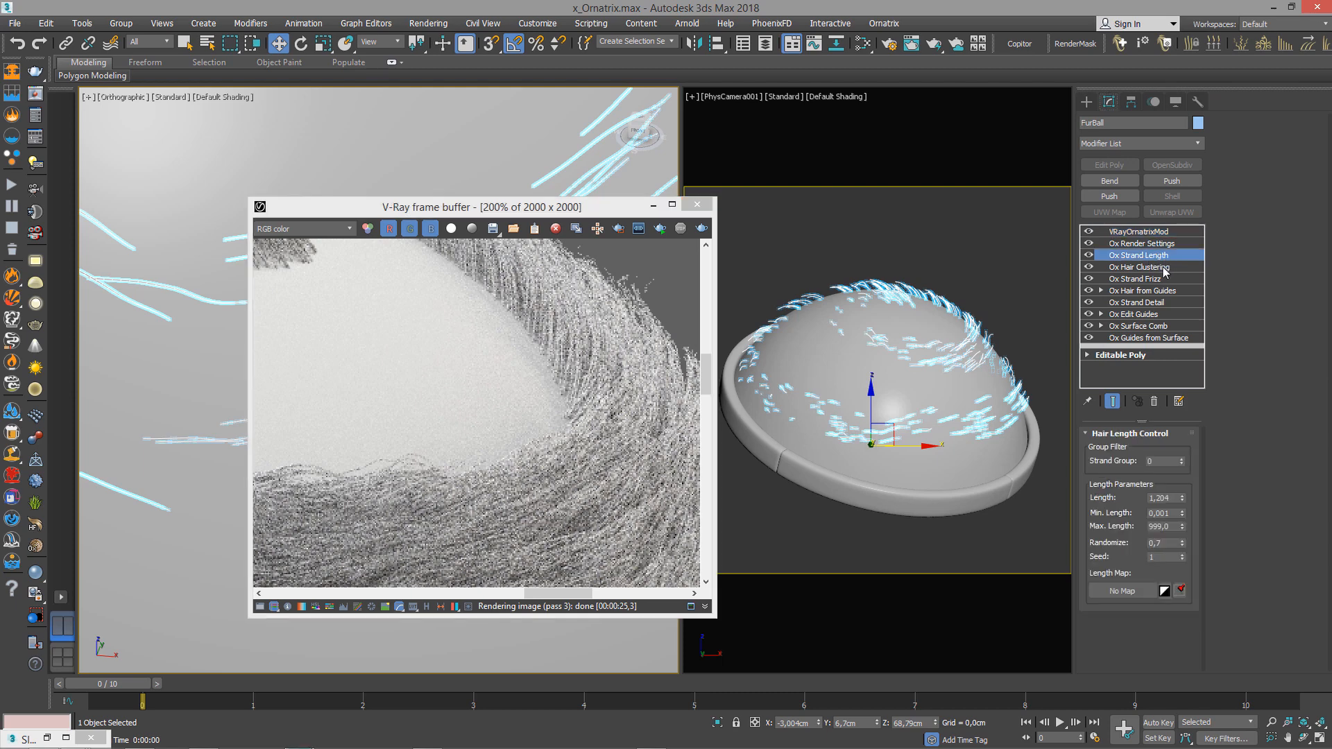
pyautogui.click(1150, 244)
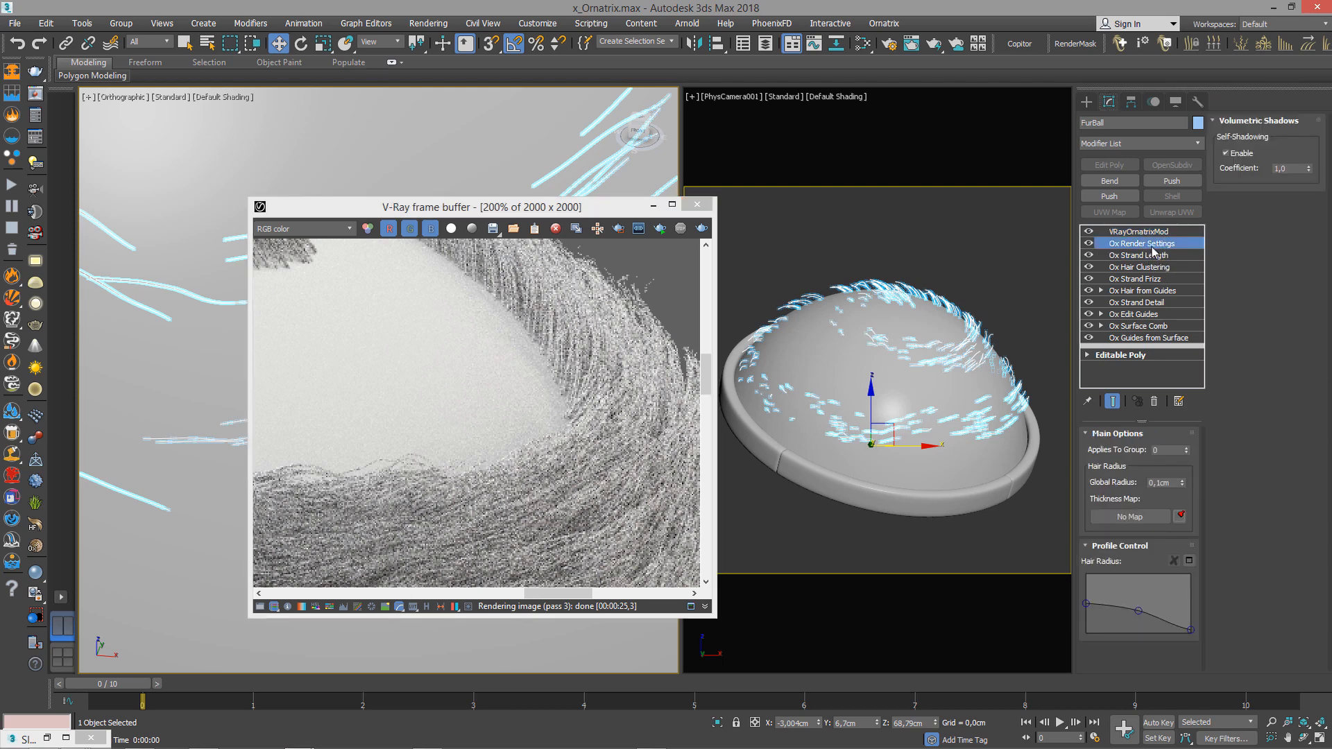
pyautogui.click(554, 376)
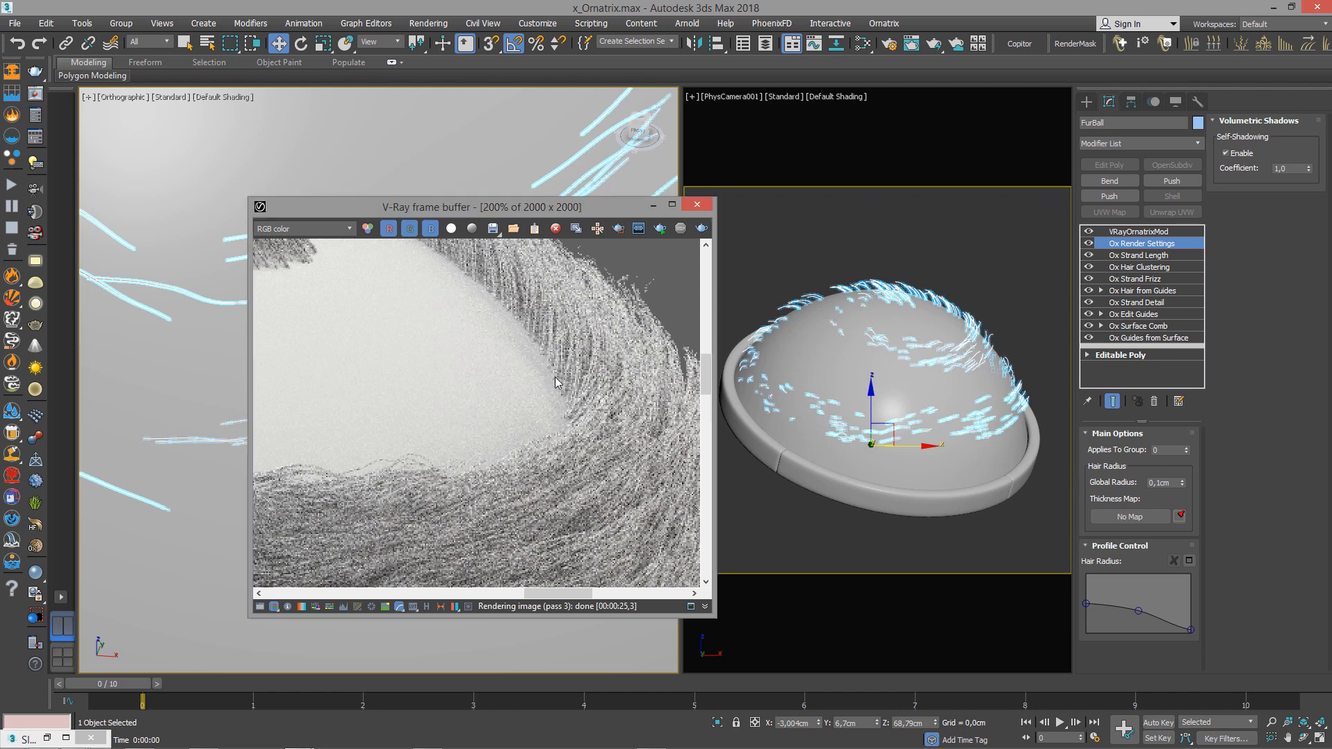
pyautogui.scroll(-1, 554, 376)
pyautogui.scroll(1, 554, 375)
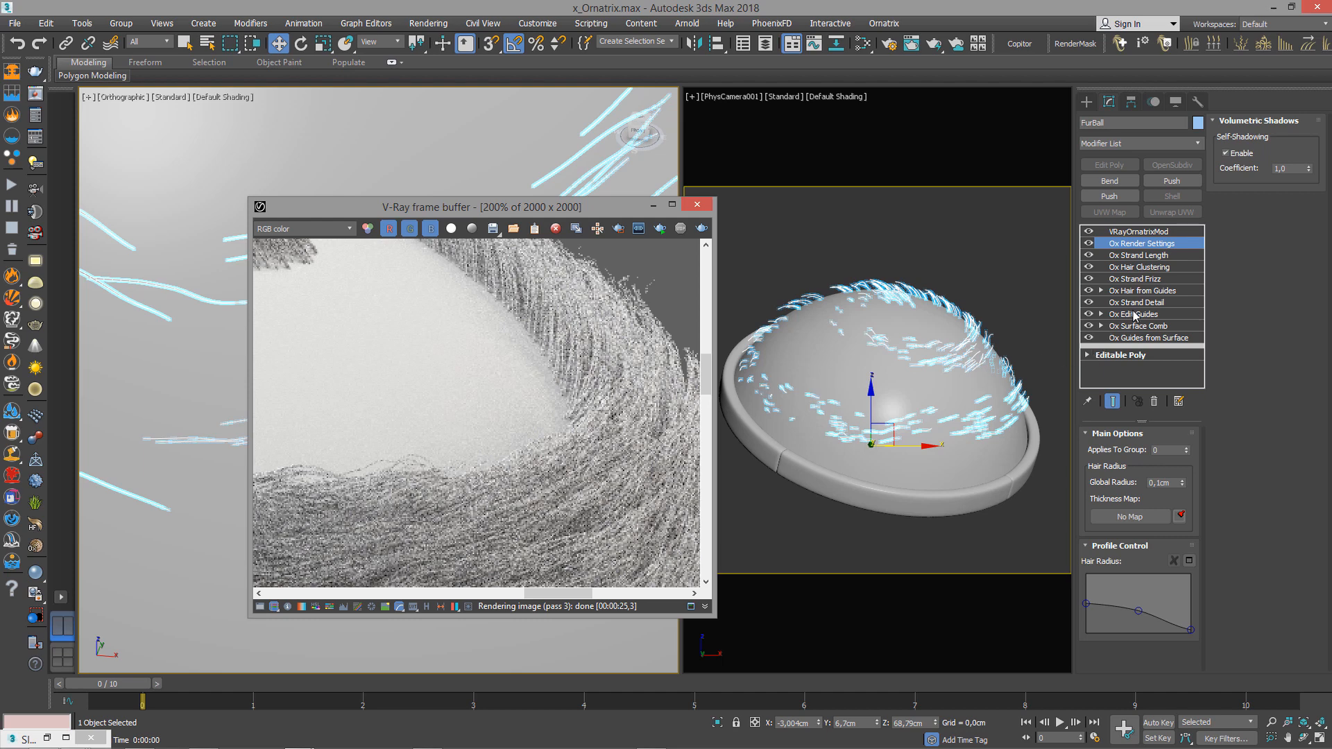
pyautogui.click(1152, 291)
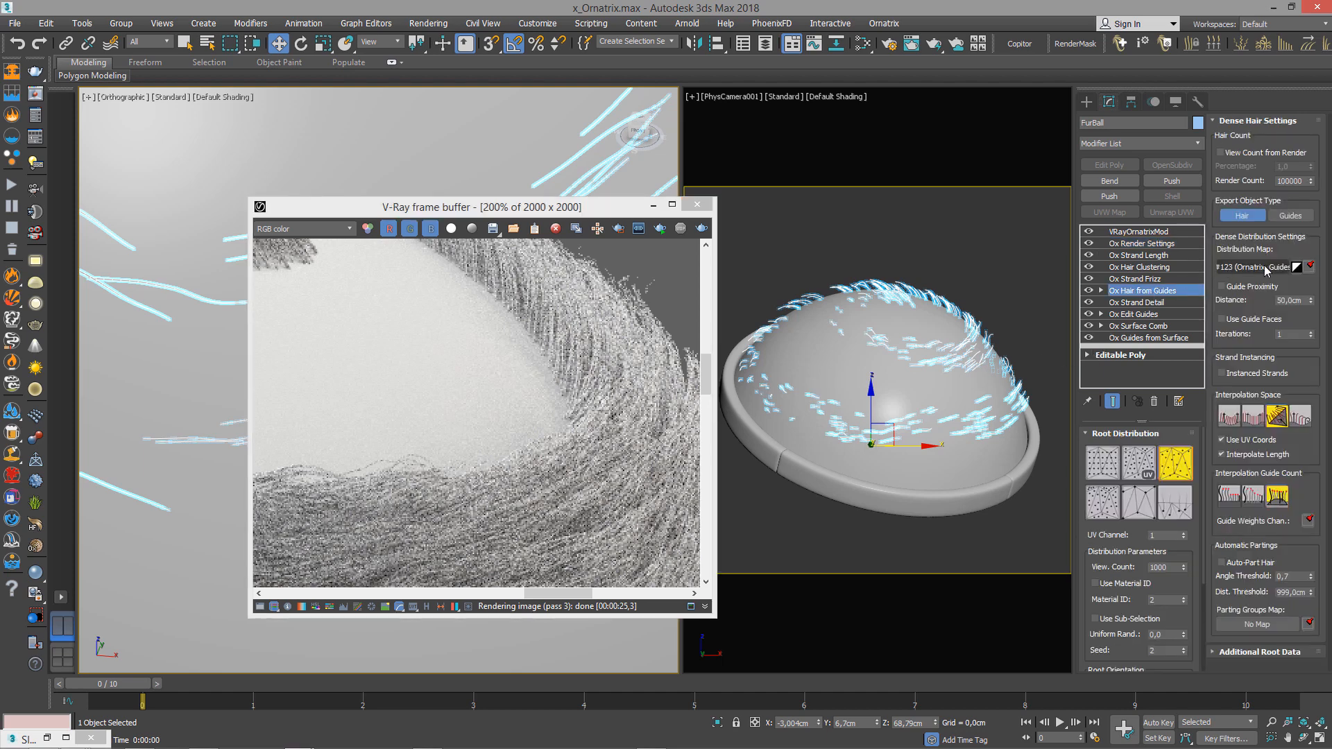
pyautogui.click(1152, 268)
pyautogui.click(1138, 255)
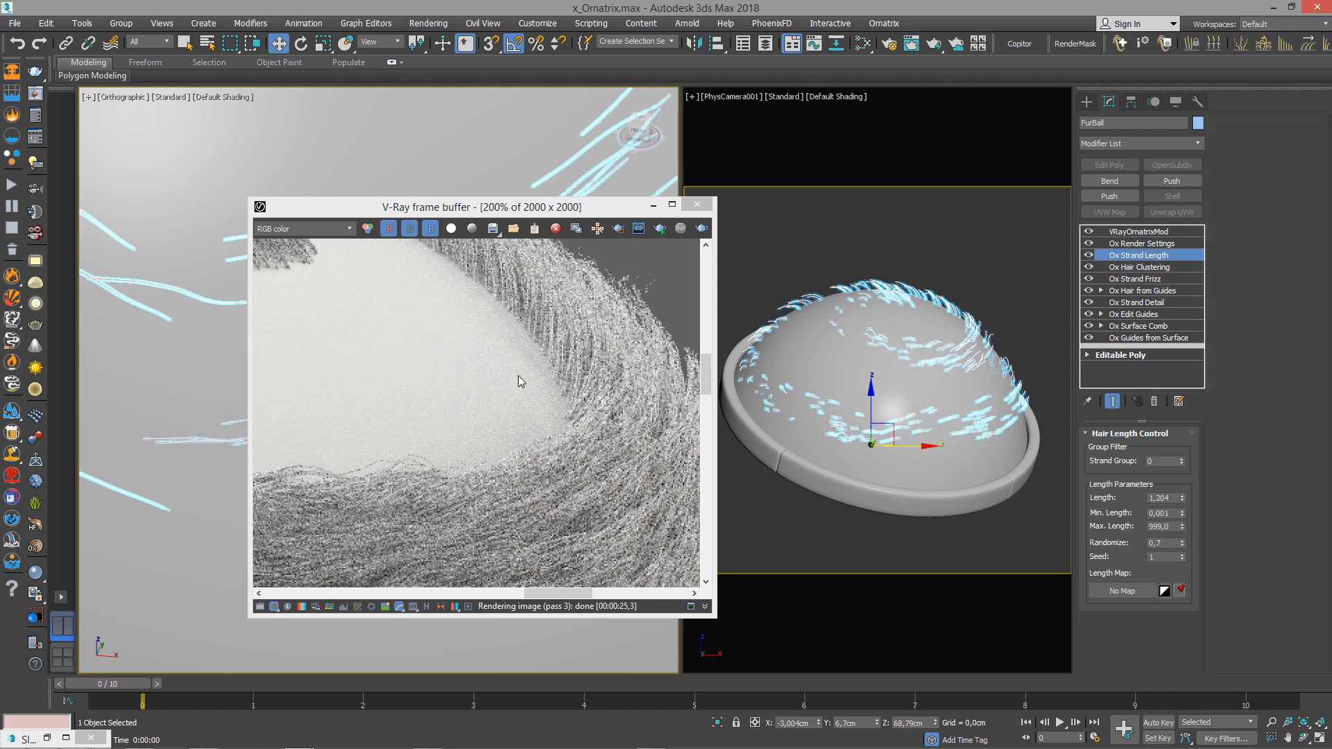
# Enlarge and reposition the V-Ray frame buffer to view almost the whole furred dome at 50% zoom.
pyautogui.scroll(-2, 524, 395)
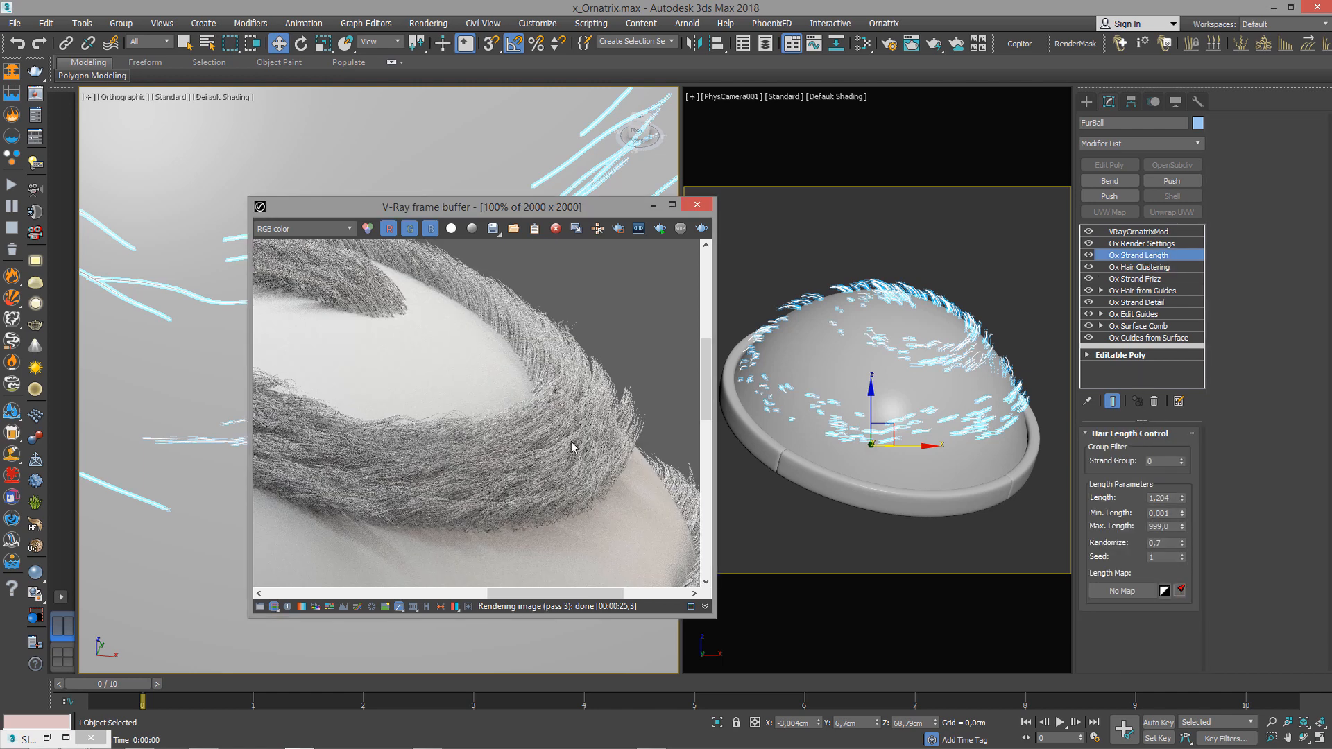
pyautogui.moveTo(577, 427); pyautogui.dragTo(588, 390, button='middle')
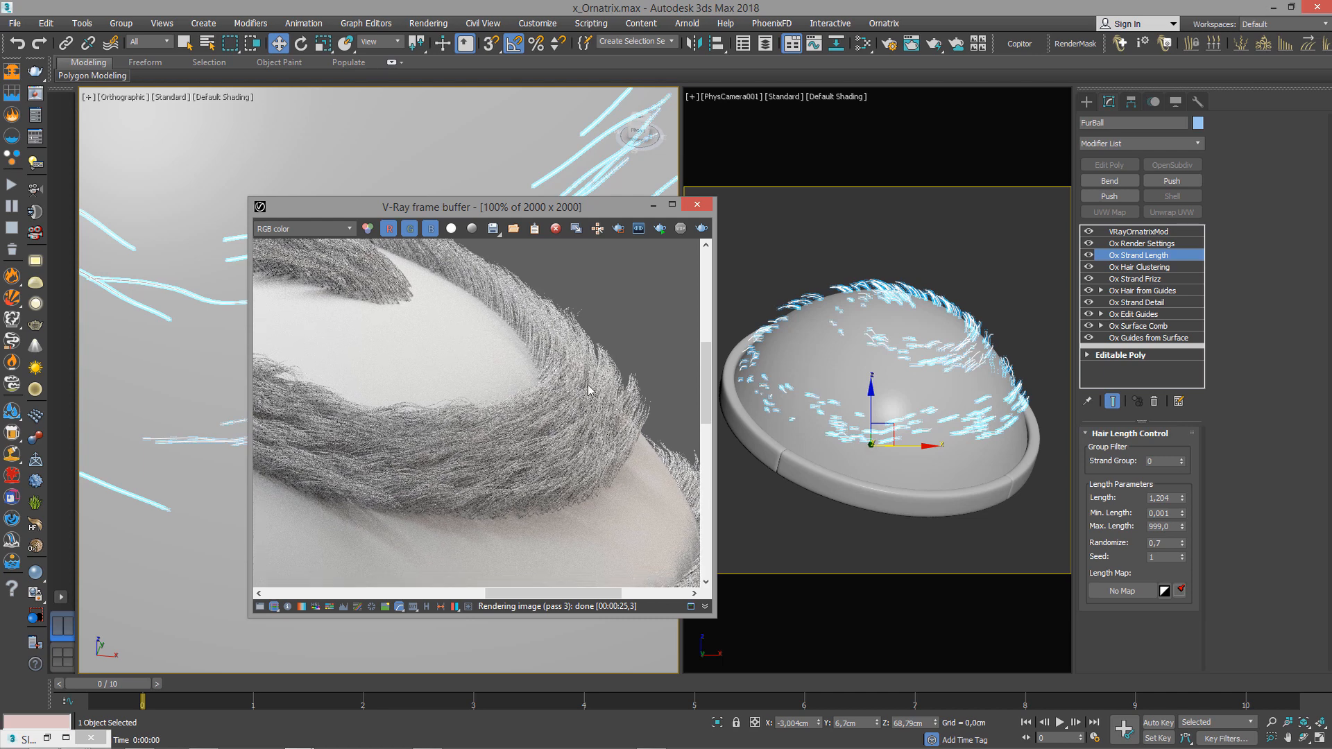
pyautogui.scroll(-1, 511, 402)
pyautogui.moveTo(475, 448); pyautogui.dragTo(568, 393, button='middle')
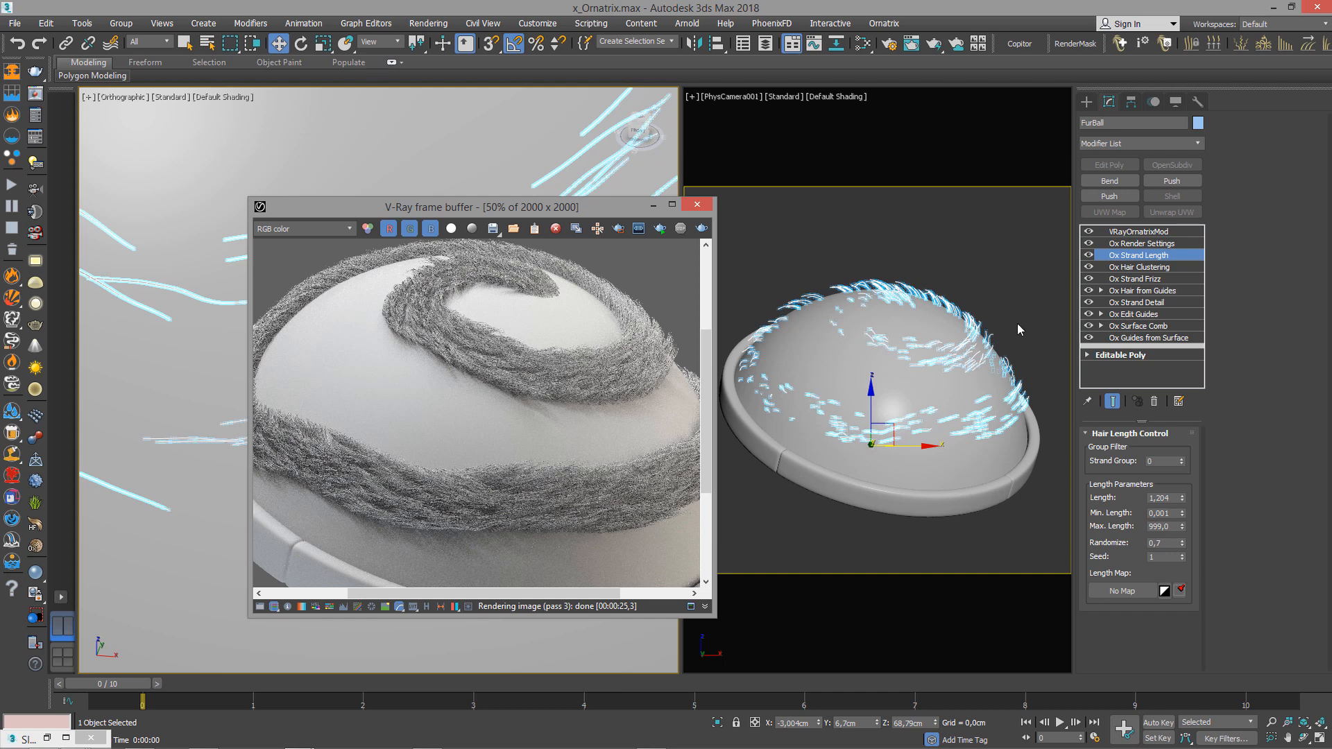
pyautogui.moveTo(549, 450); pyautogui.dragTo(538, 459, button='middle')
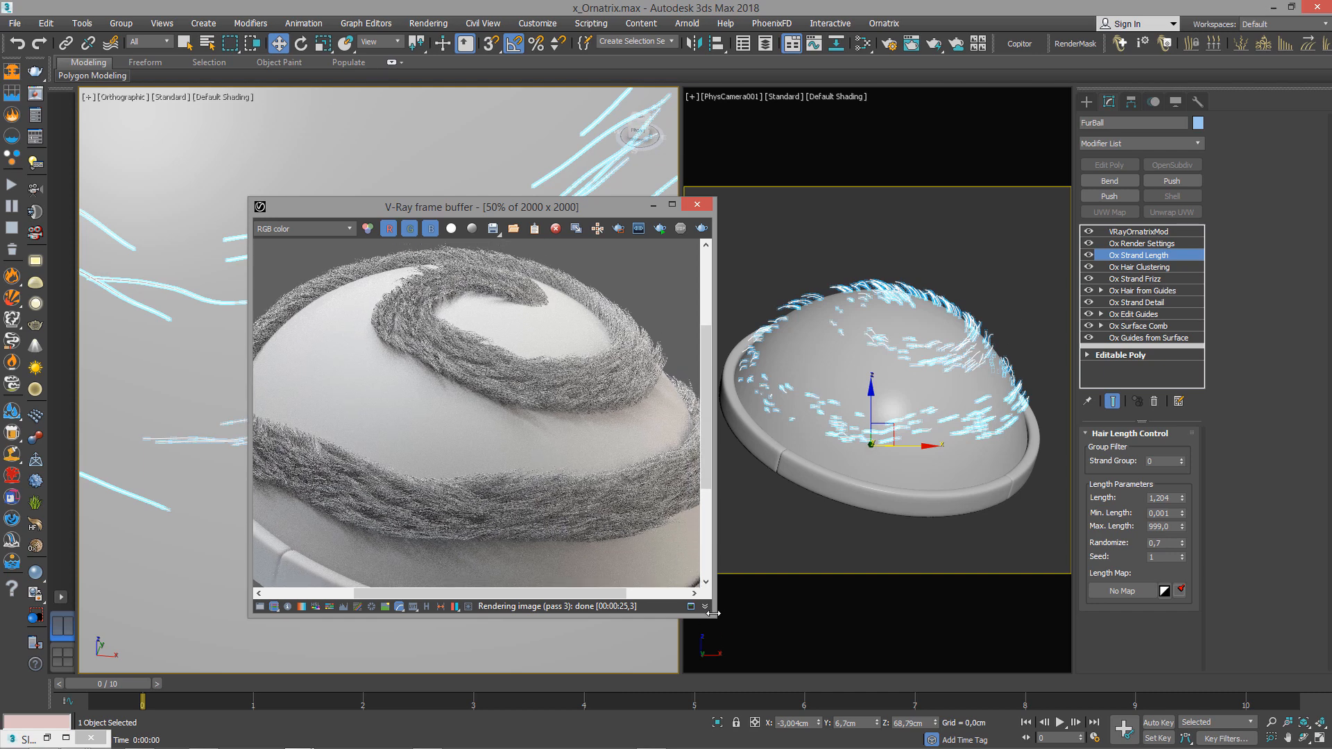
pyautogui.moveTo(713, 616); pyautogui.dragTo(852, 668)
pyautogui.moveTo(697, 494); pyautogui.dragTo(738, 500, button='middle')
pyautogui.moveTo(645, 207); pyautogui.dragTo(582, 115)
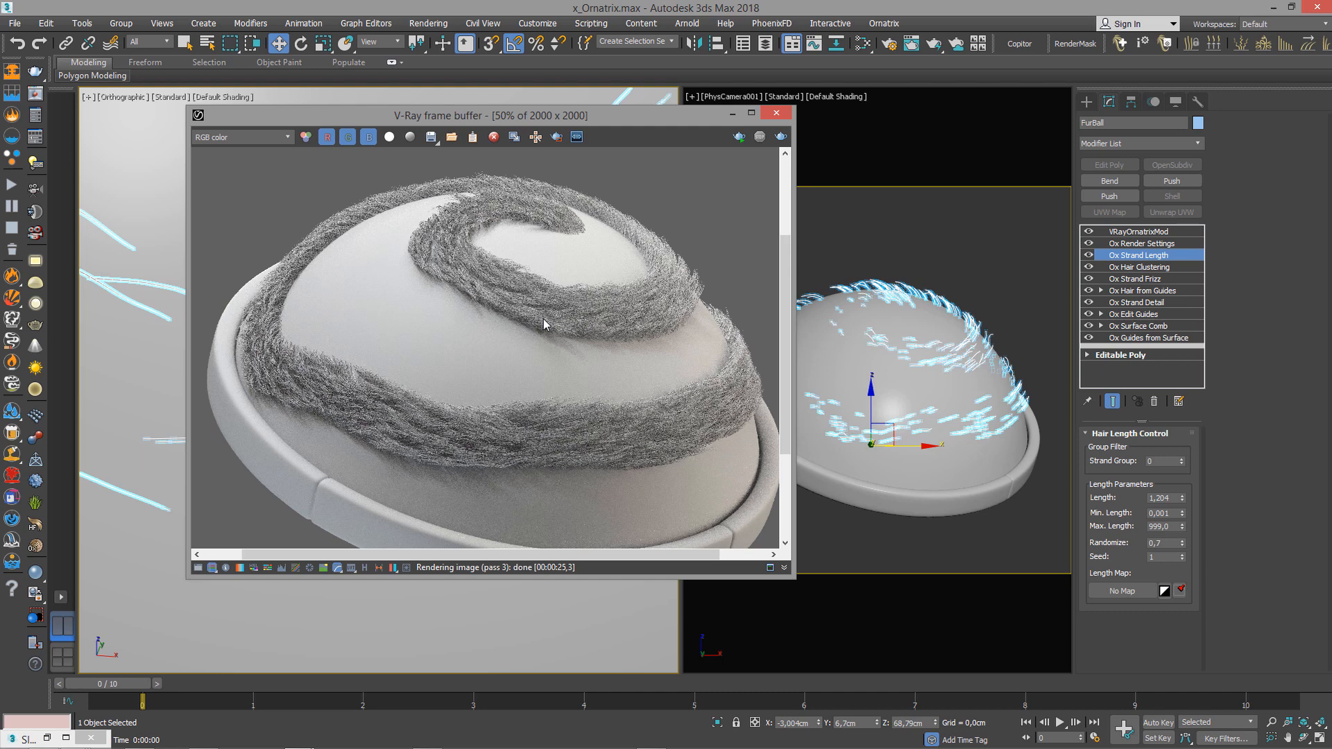
pyautogui.moveTo(534, 306); pyautogui.dragTo(539, 317, button='middle')
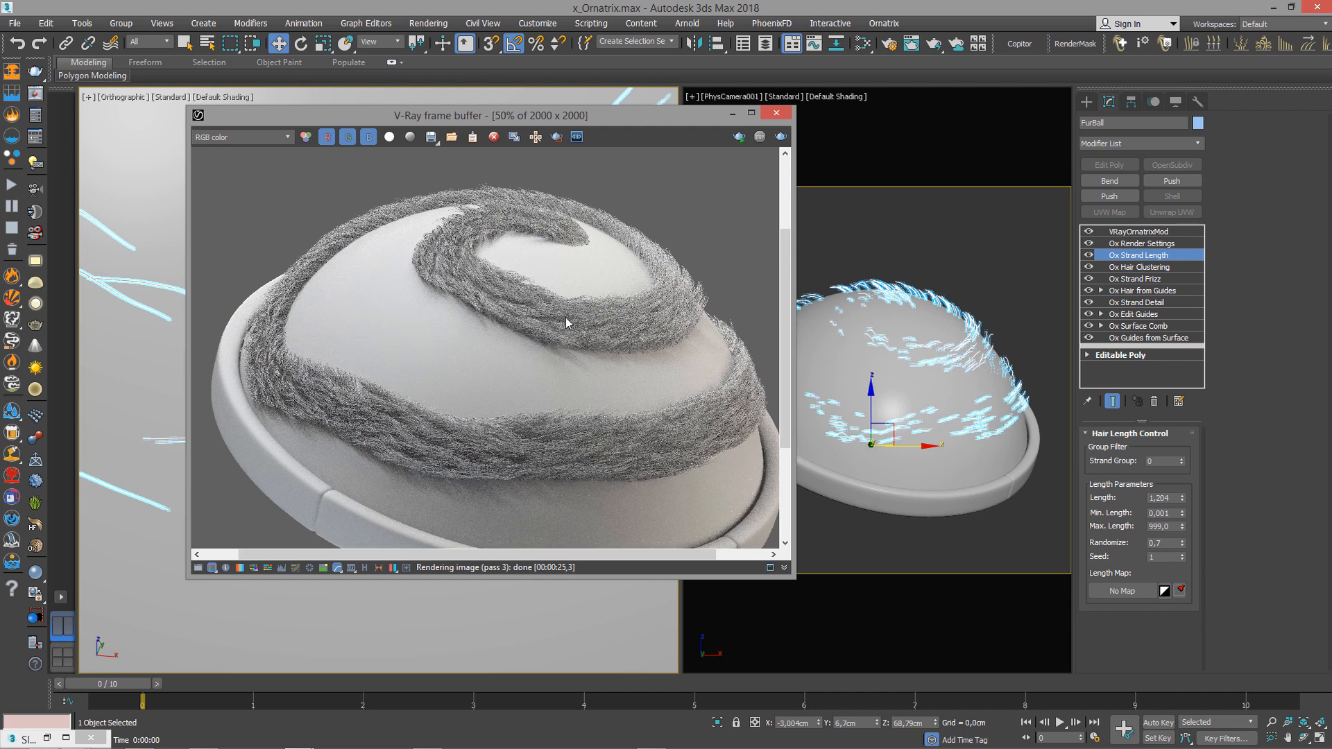
pyautogui.moveTo(653, 365); pyautogui.dragTo(652, 373, button='middle')
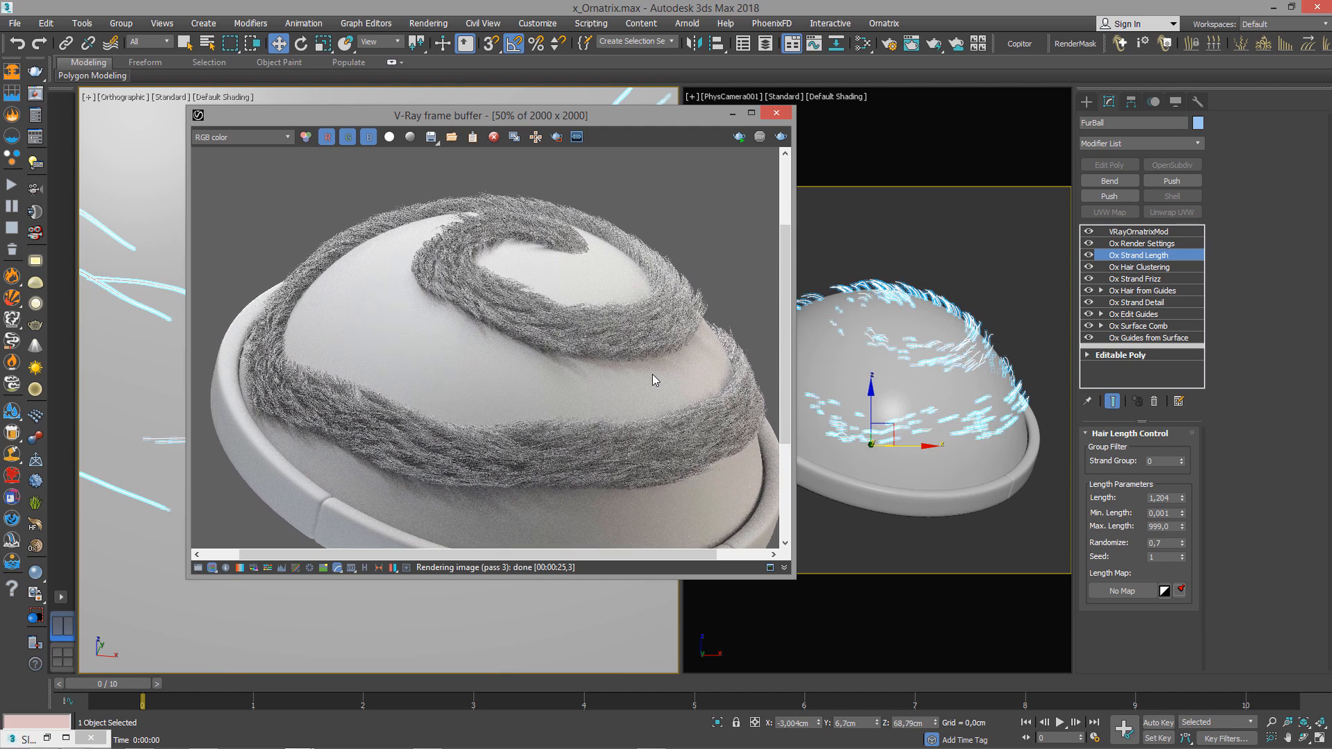
# Enable region rendering and draw a render region around the upper fur spiral, with the PhysCamera001 view active.
pyautogui.click(556, 137)
pyautogui.moveTo(701, 189); pyautogui.dragTo(394, 388)
pyautogui.moveTo(731, 165); pyautogui.dragTo(390, 387)
pyautogui.middleClick(890, 212)
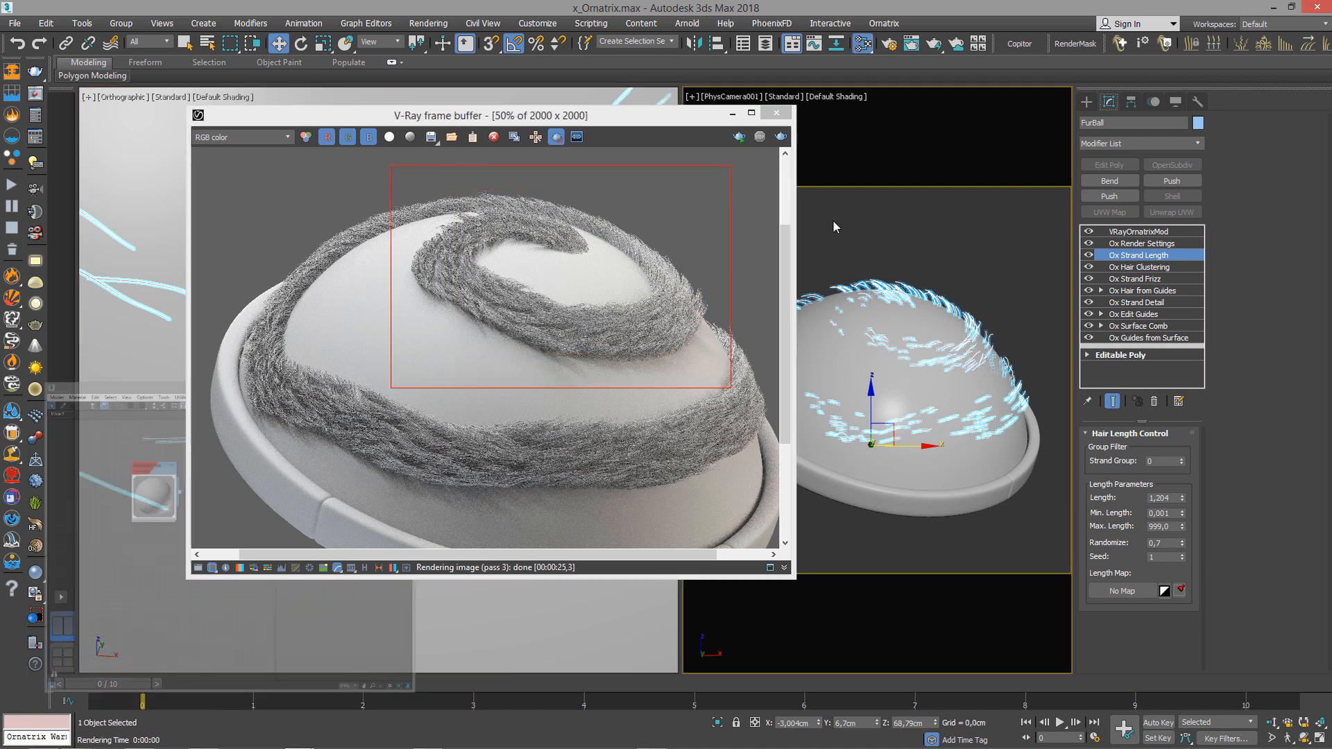
# Create a VRayHairMtl material in the Slate Material Editor beside the existing VRayMtl.
pyautogui.press('m')
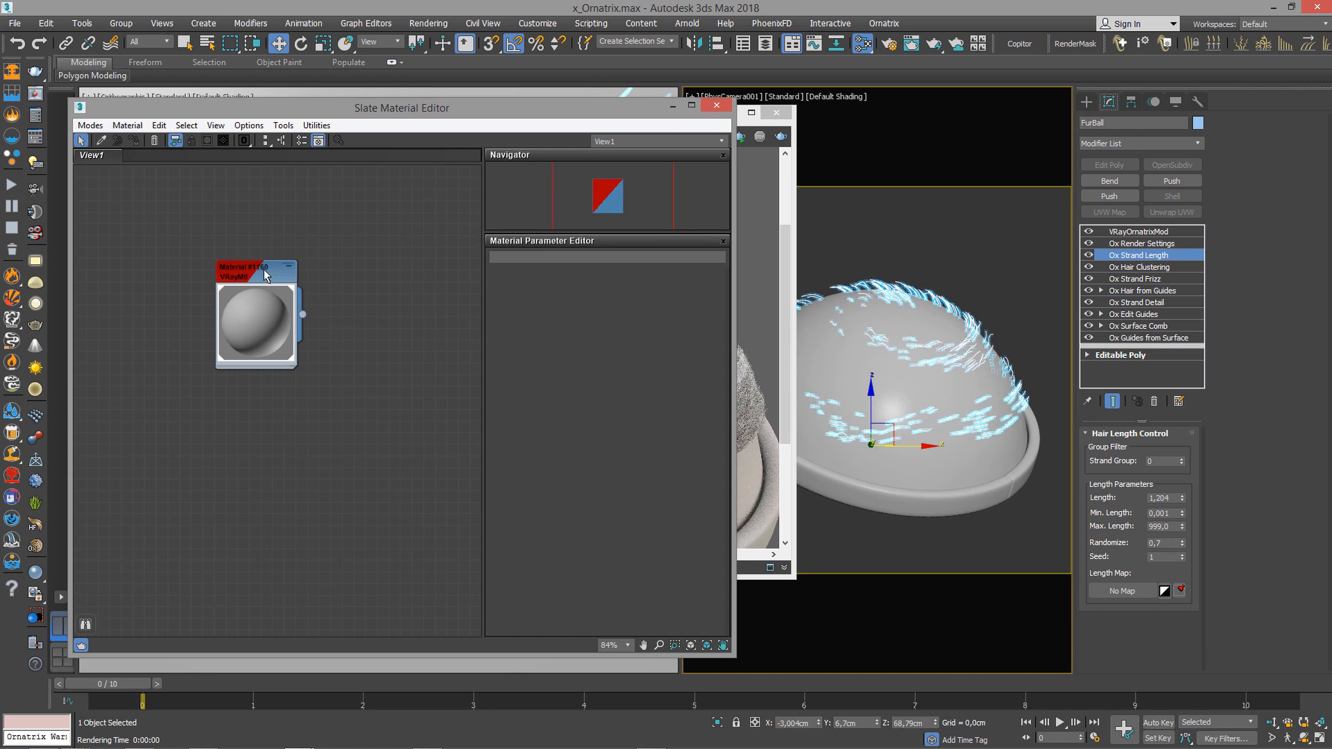
pyautogui.rightClick(369, 264)
pyautogui.moveTo(396, 274)
pyautogui.moveTo(542, 279)
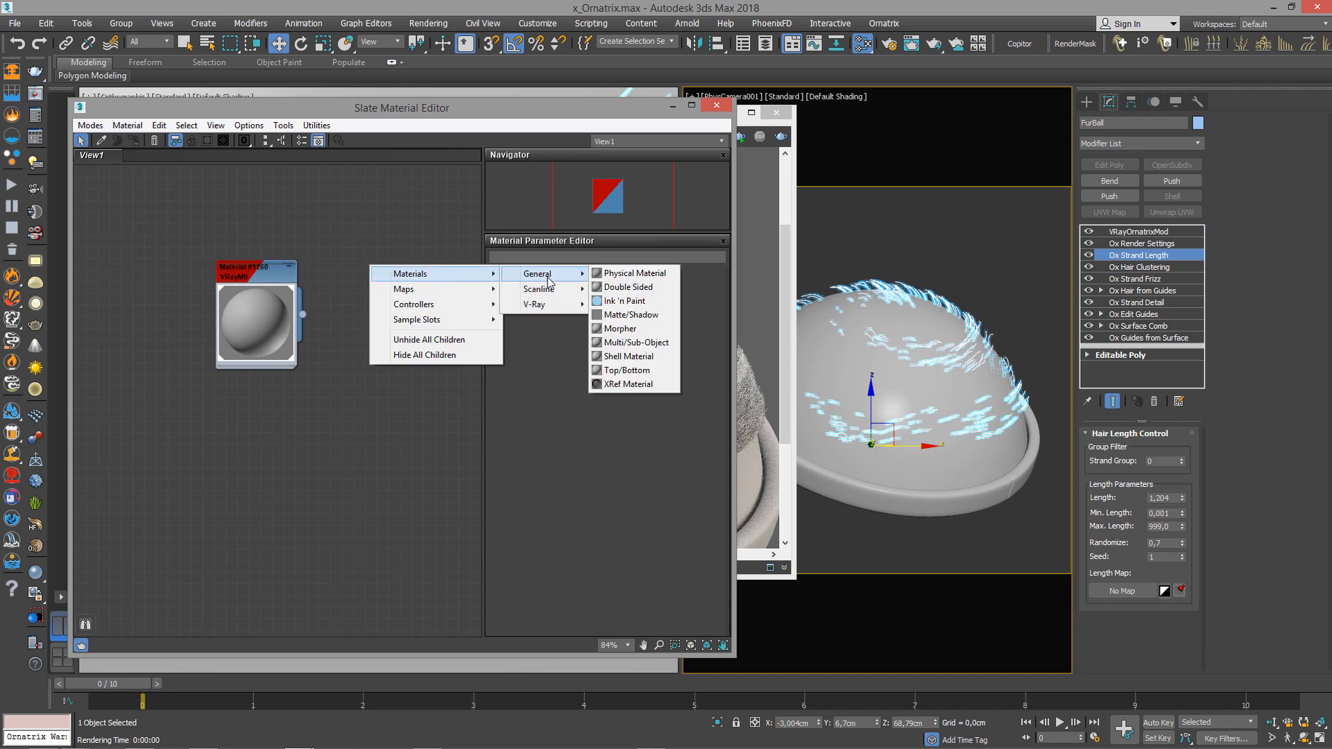
pyautogui.moveTo(545, 307)
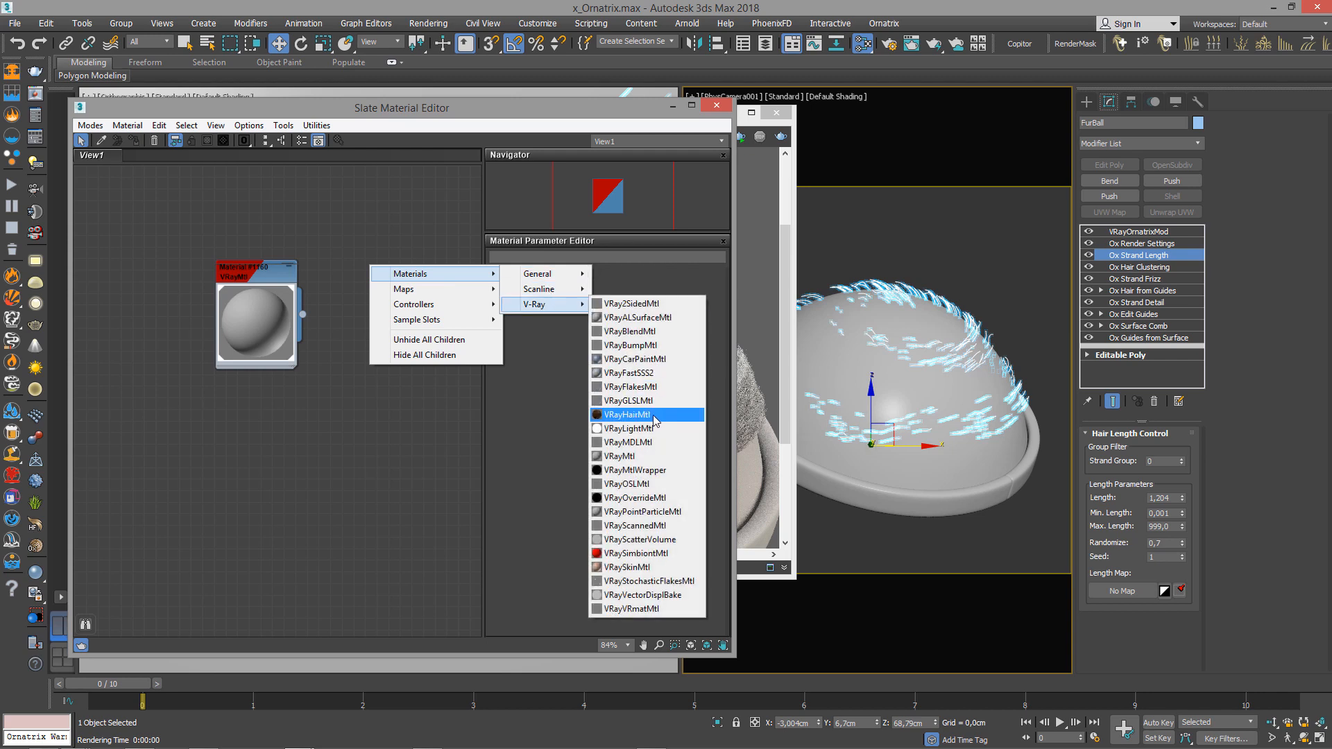
pyautogui.click(633, 415)
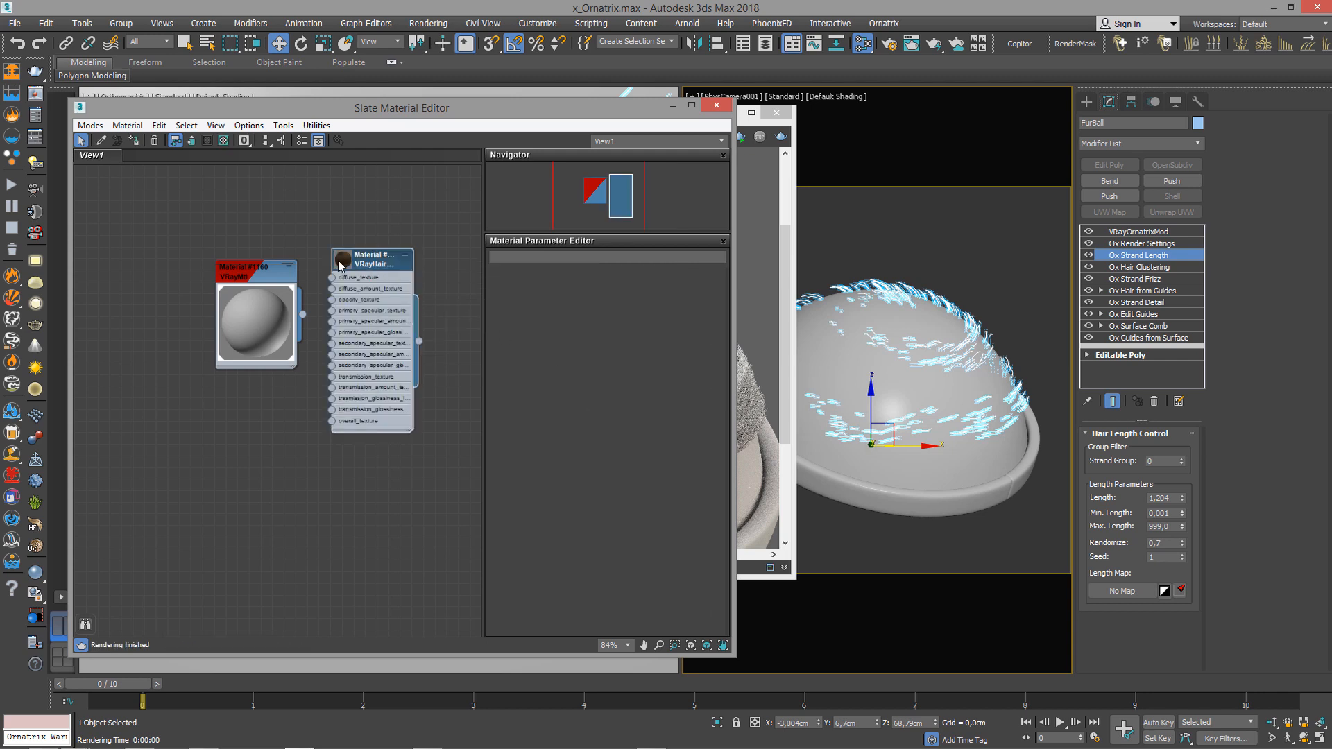
# Assign the VRayHairMtl to the FurBall hair and render the upper spiral region.
pyautogui.scroll(1, 382, 278)
pyautogui.moveTo(426, 395); pyautogui.dragTo(912, 292)
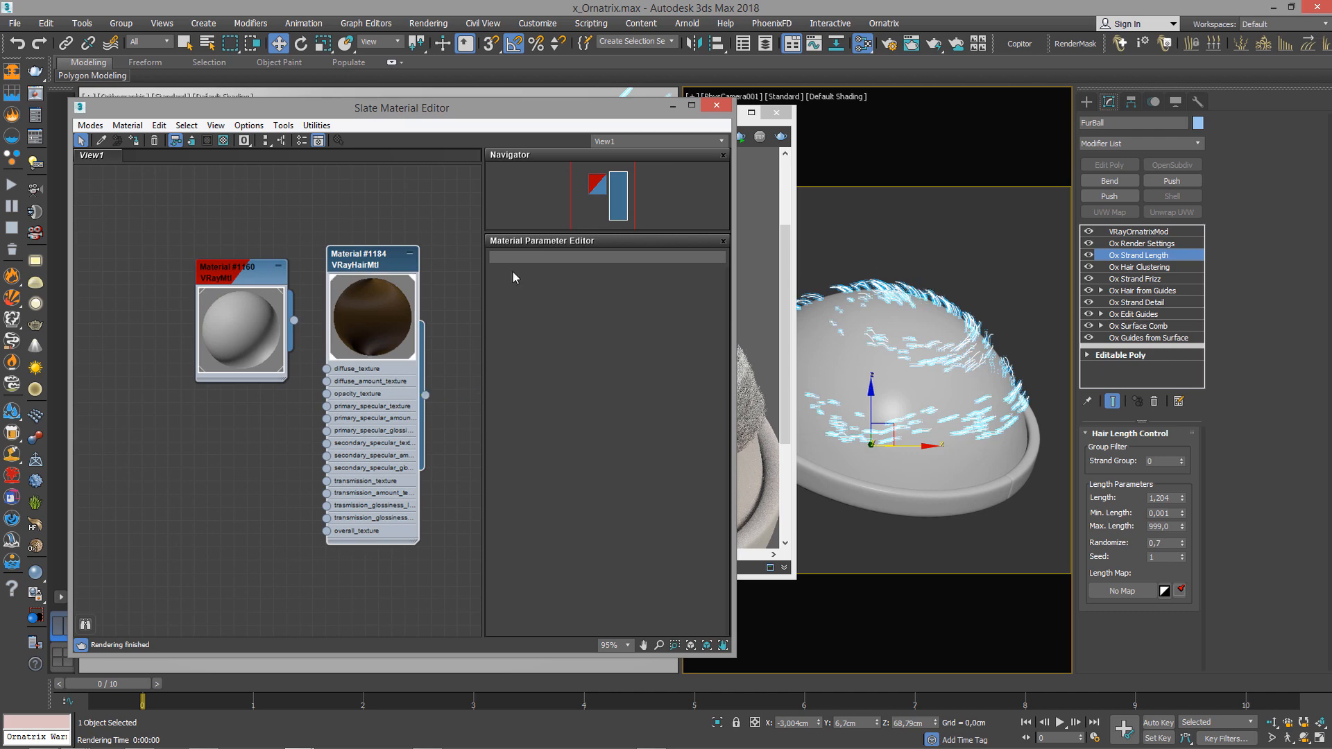
pyautogui.click(765, 204)
pyautogui.click(781, 138)
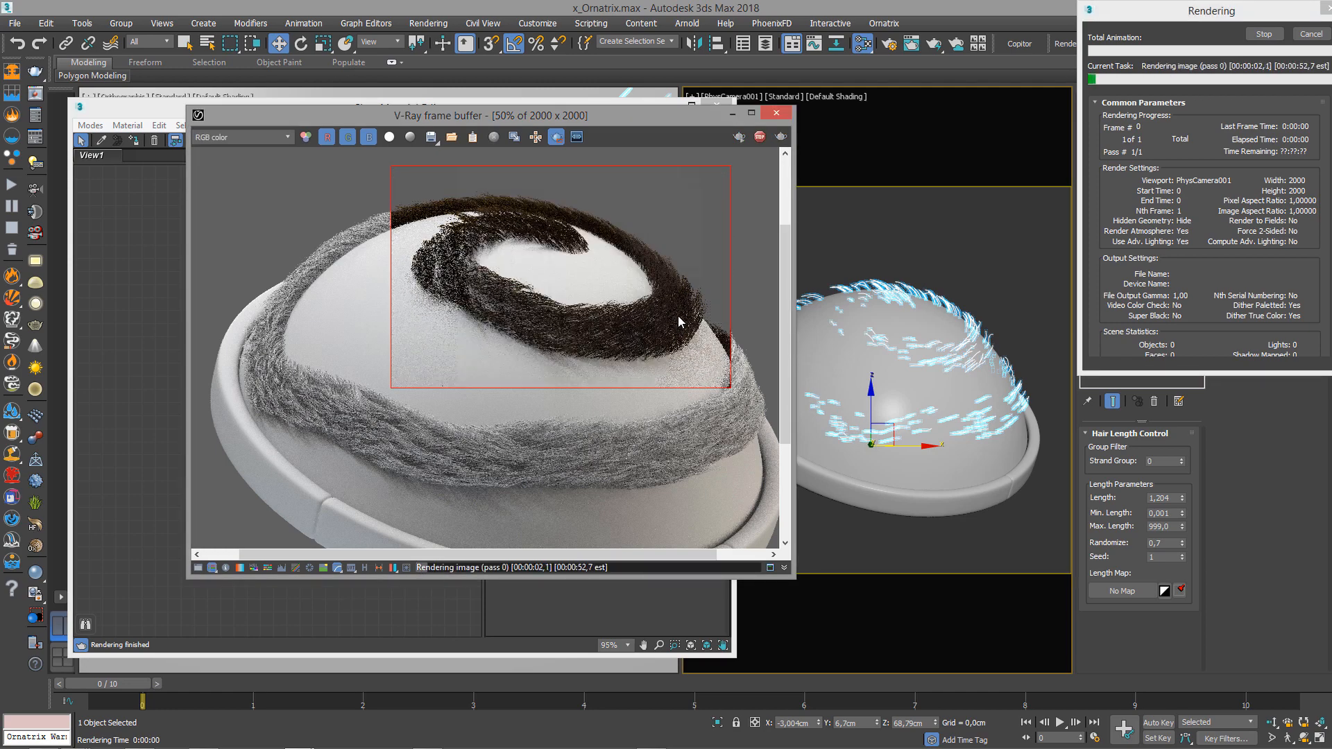
# Examine the upper spiral's fur at 50% and 100% zoom in the progressive render, and stop the render.
pyautogui.scroll(1, 465, 283)
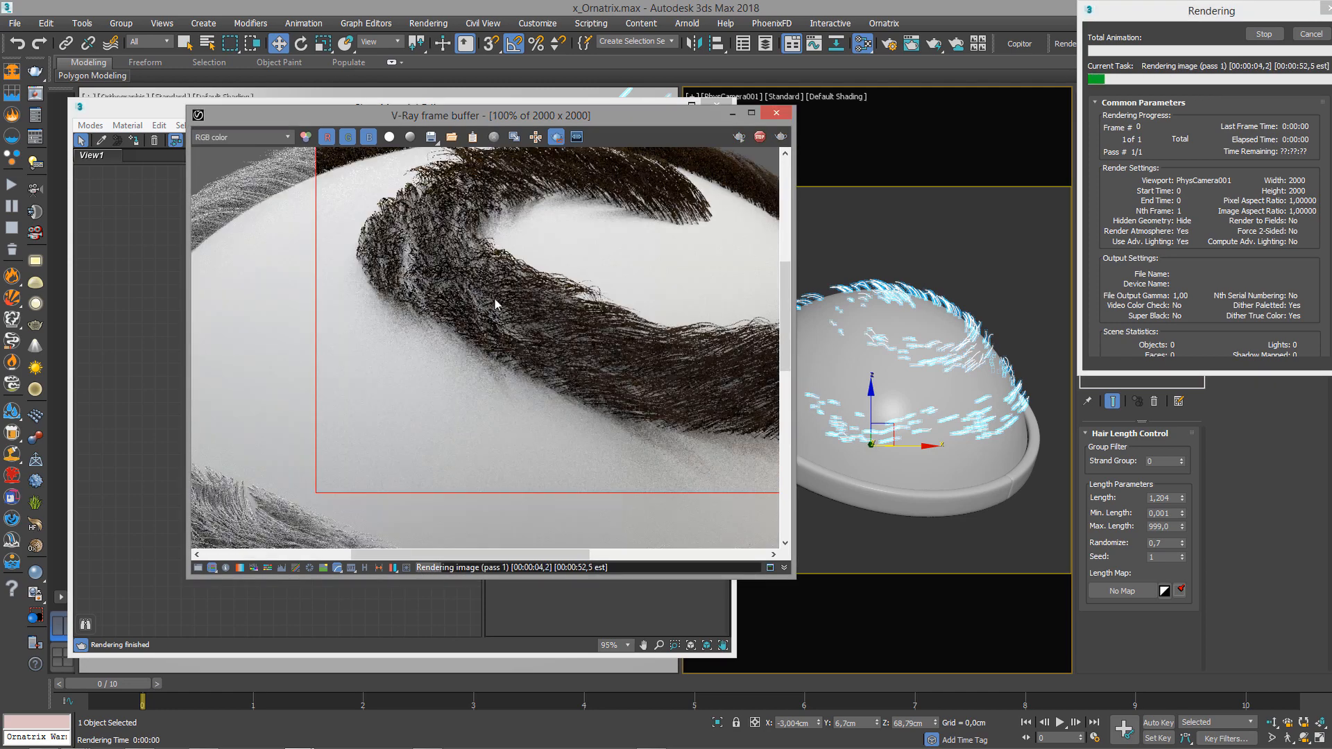
pyautogui.scroll(-1, 496, 307)
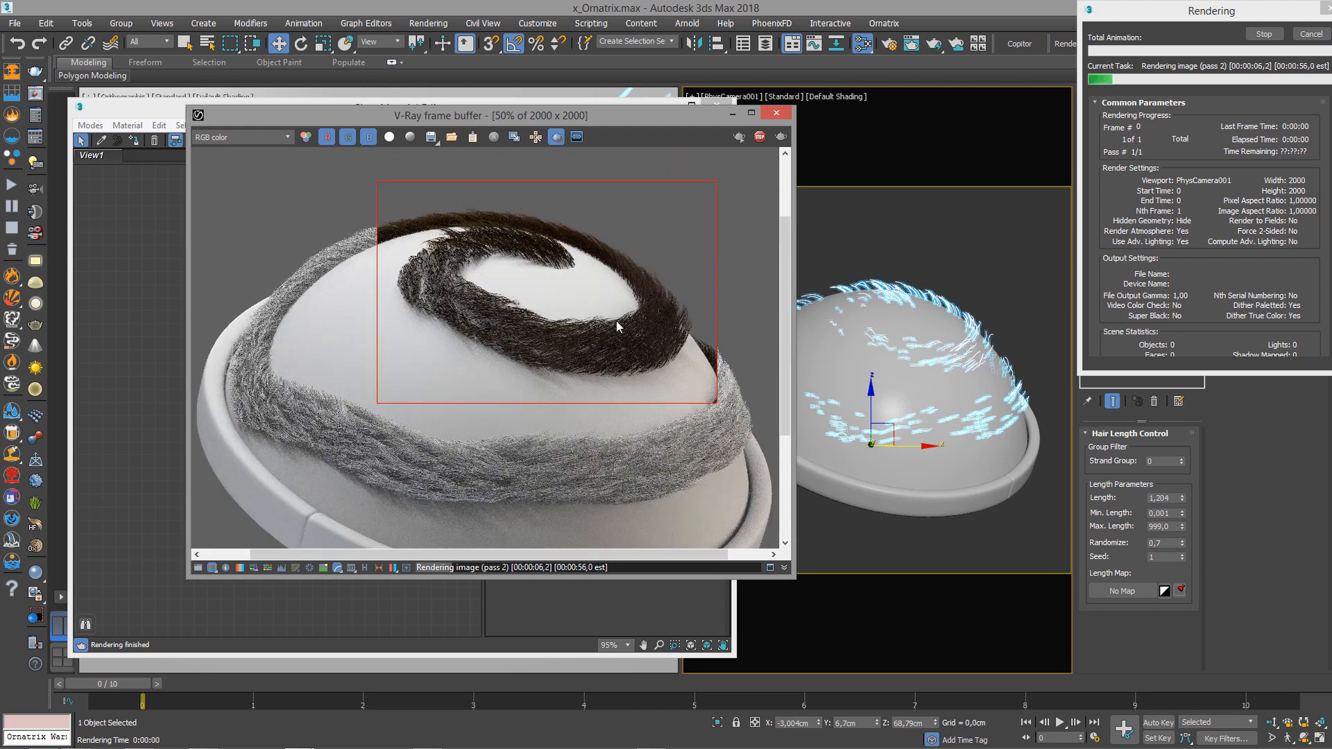
pyautogui.scroll(1, 616, 320)
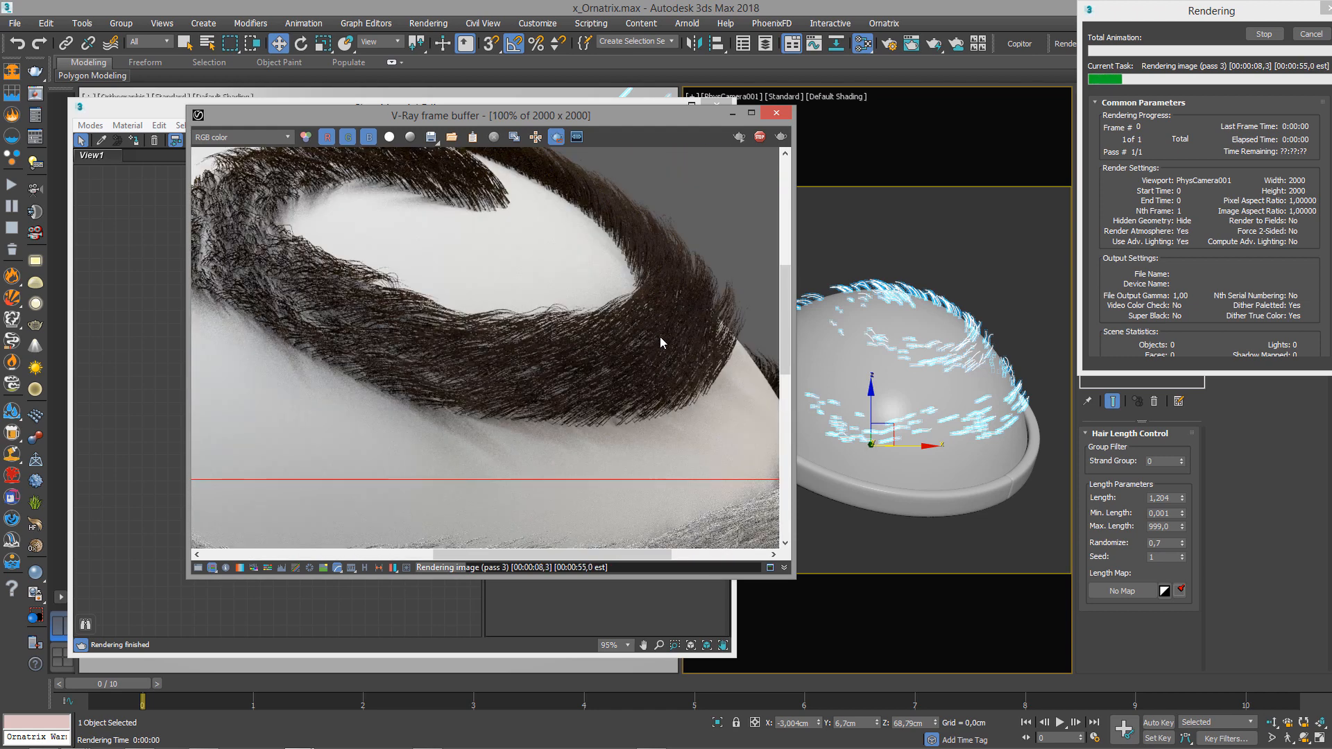
pyautogui.scroll(-1, 660, 360)
pyautogui.scroll(1, 683, 360)
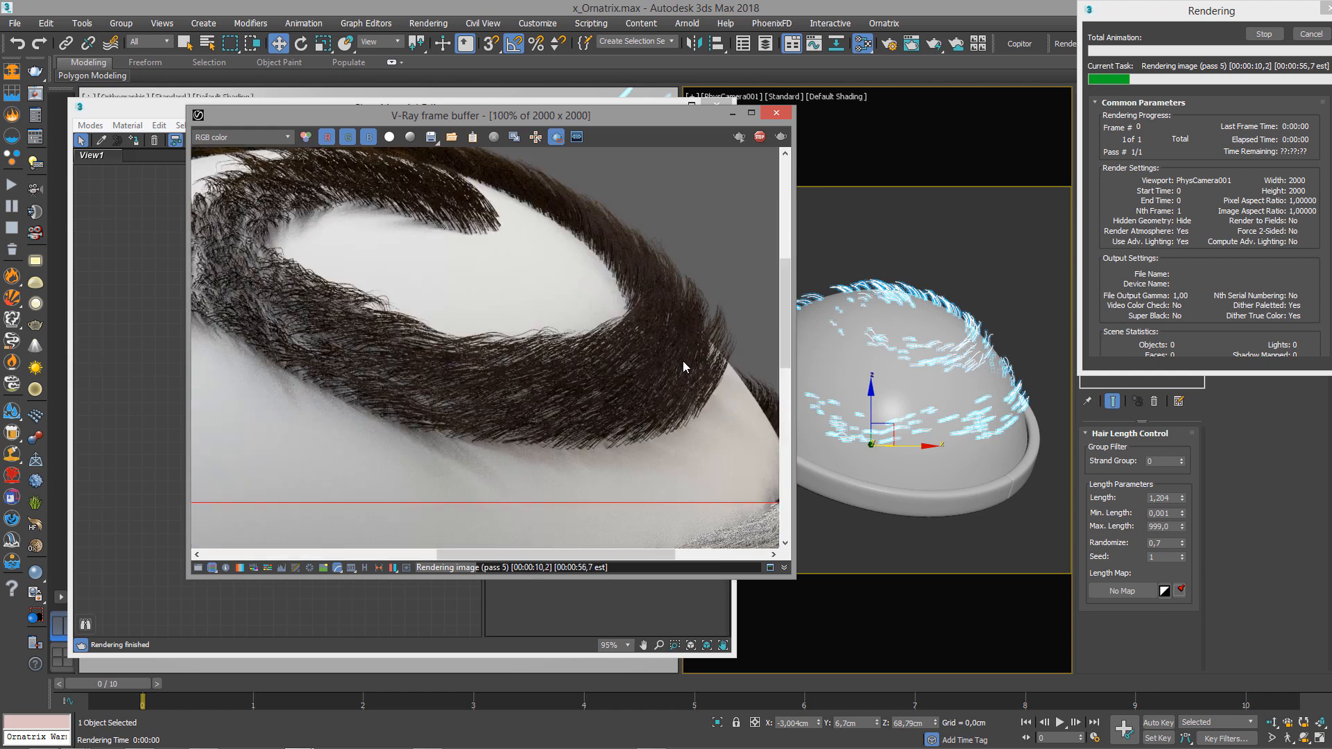
pyautogui.moveTo(683, 360); pyautogui.dragTo(653, 365, button='middle')
pyautogui.press('Escape')
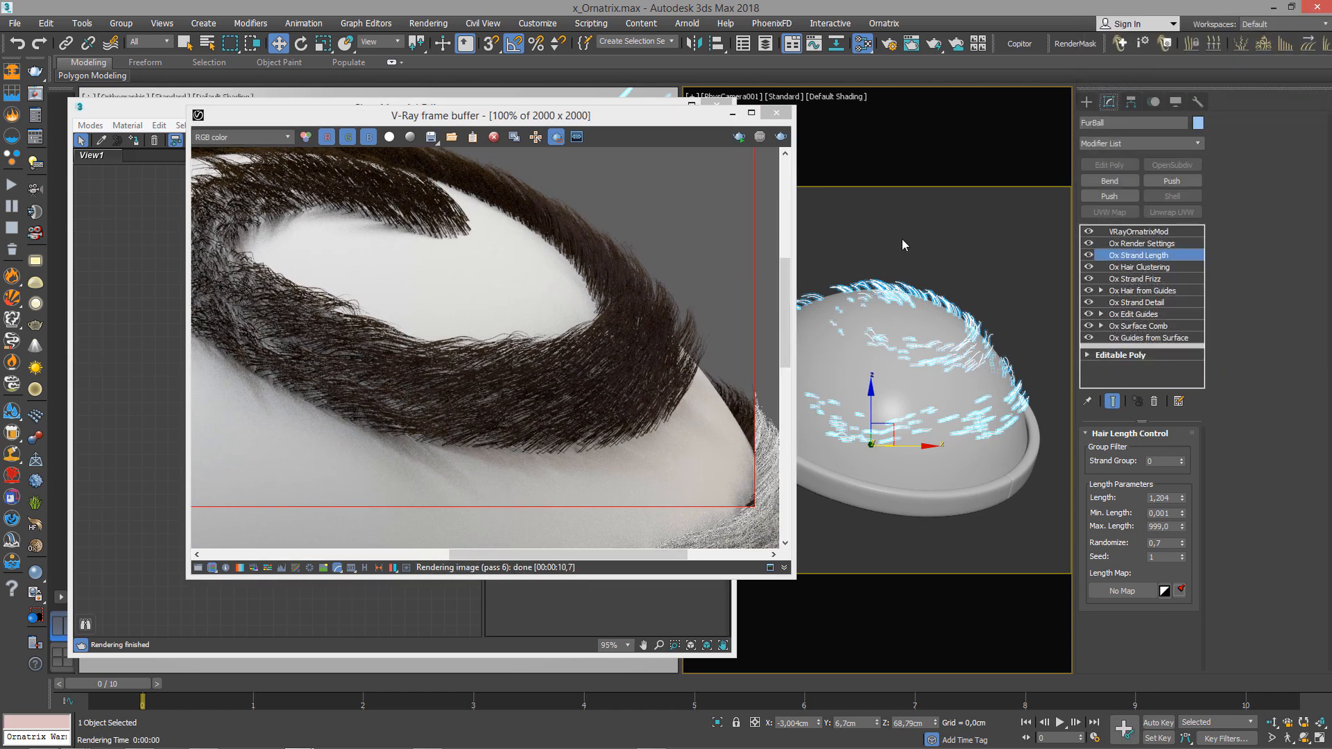
# Set the render count of the Ox Hair from Guides modifier to 500000.
pyautogui.click(1159, 291)
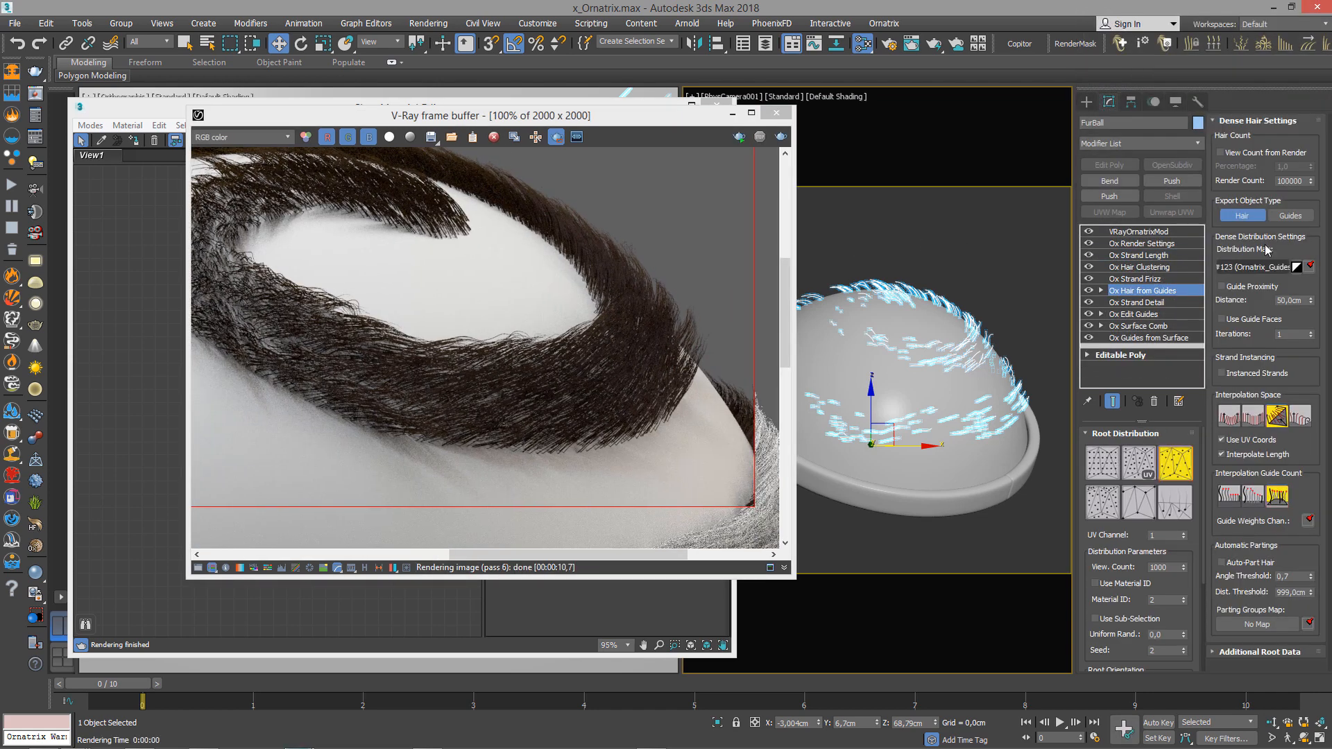
pyautogui.doubleClick(1281, 180)
pyautogui.write('300000')
pyautogui.press('Return')
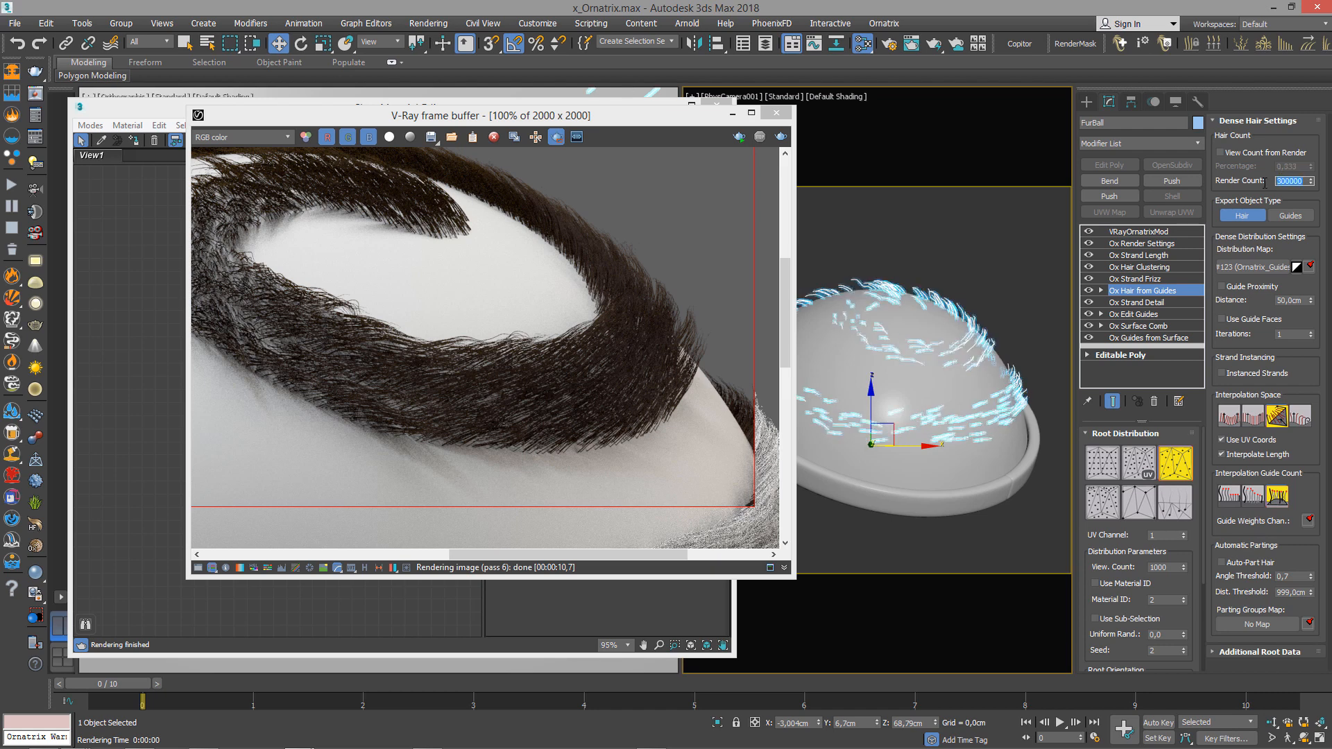
pyautogui.press('Tab')
pyautogui.doubleClick(1287, 180)
pyautogui.write('500000')
pyautogui.press('Return')
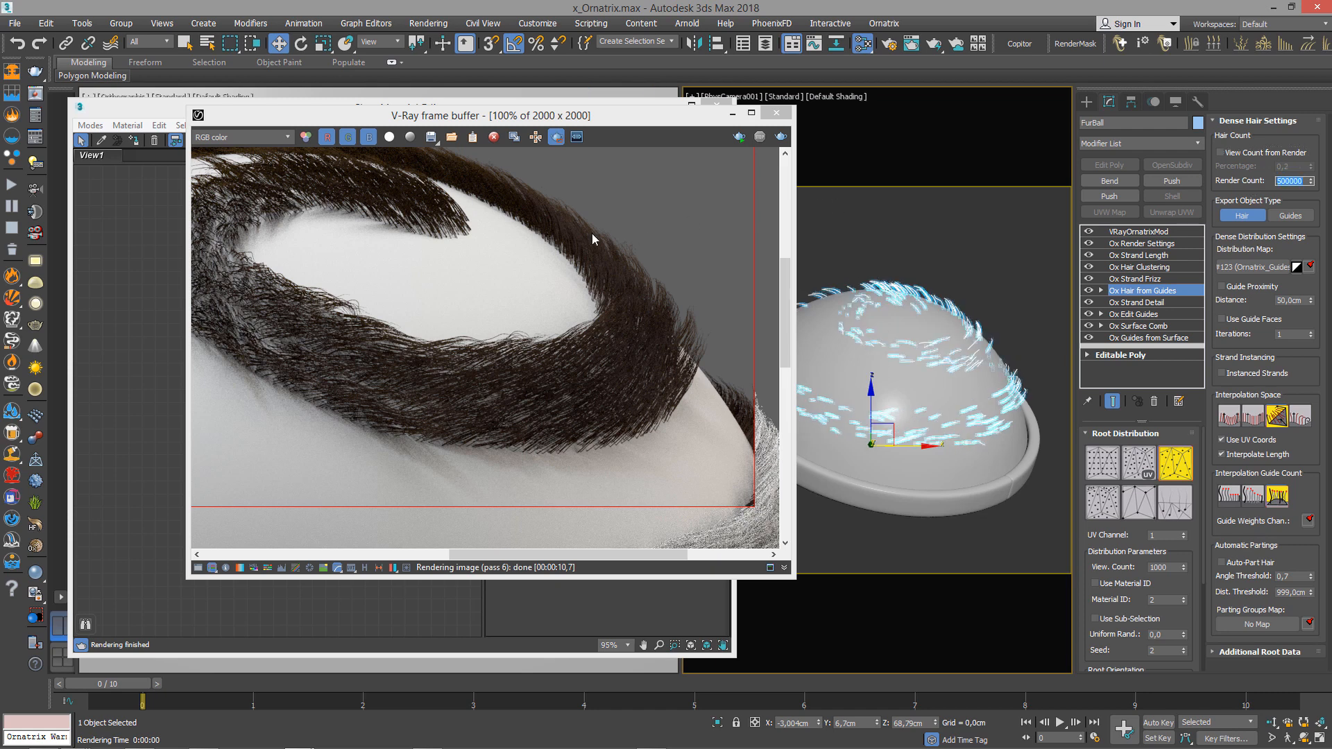
# Redraw the render region around the whole upper fur spiral and render it.
pyautogui.moveTo(514, 300); pyautogui.dragTo(699, 349, button='middle')
pyautogui.moveTo(320, 474); pyautogui.dragTo(597, 201)
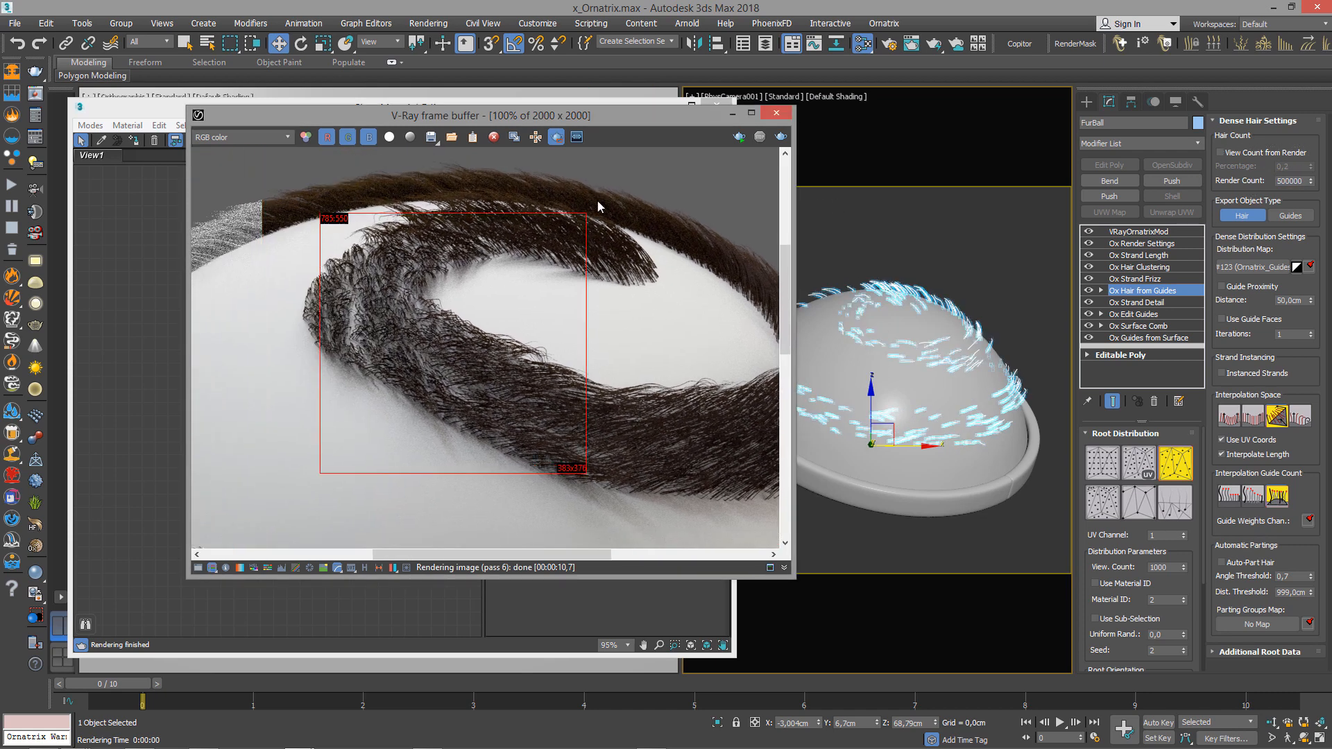
pyautogui.scroll(-2, 596, 206)
pyautogui.moveTo(726, 210); pyautogui.dragTo(398, 385)
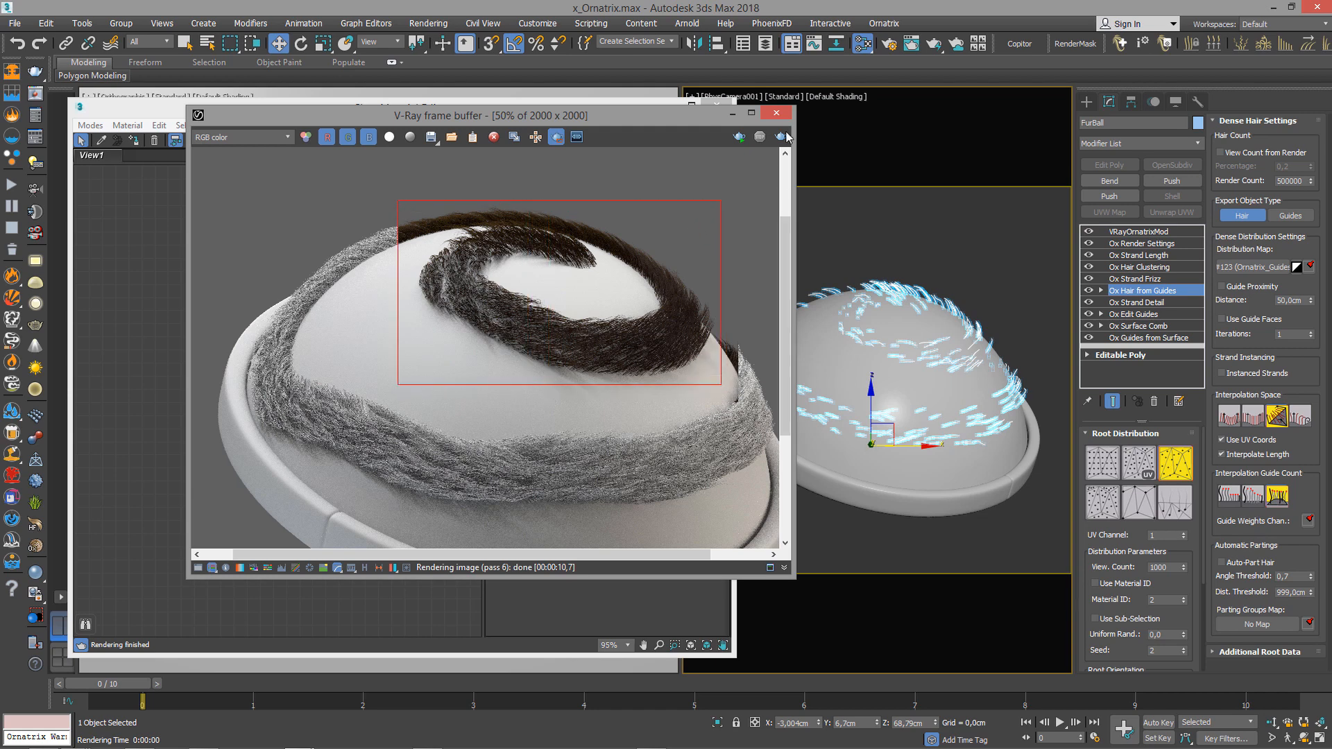
pyautogui.click(784, 136)
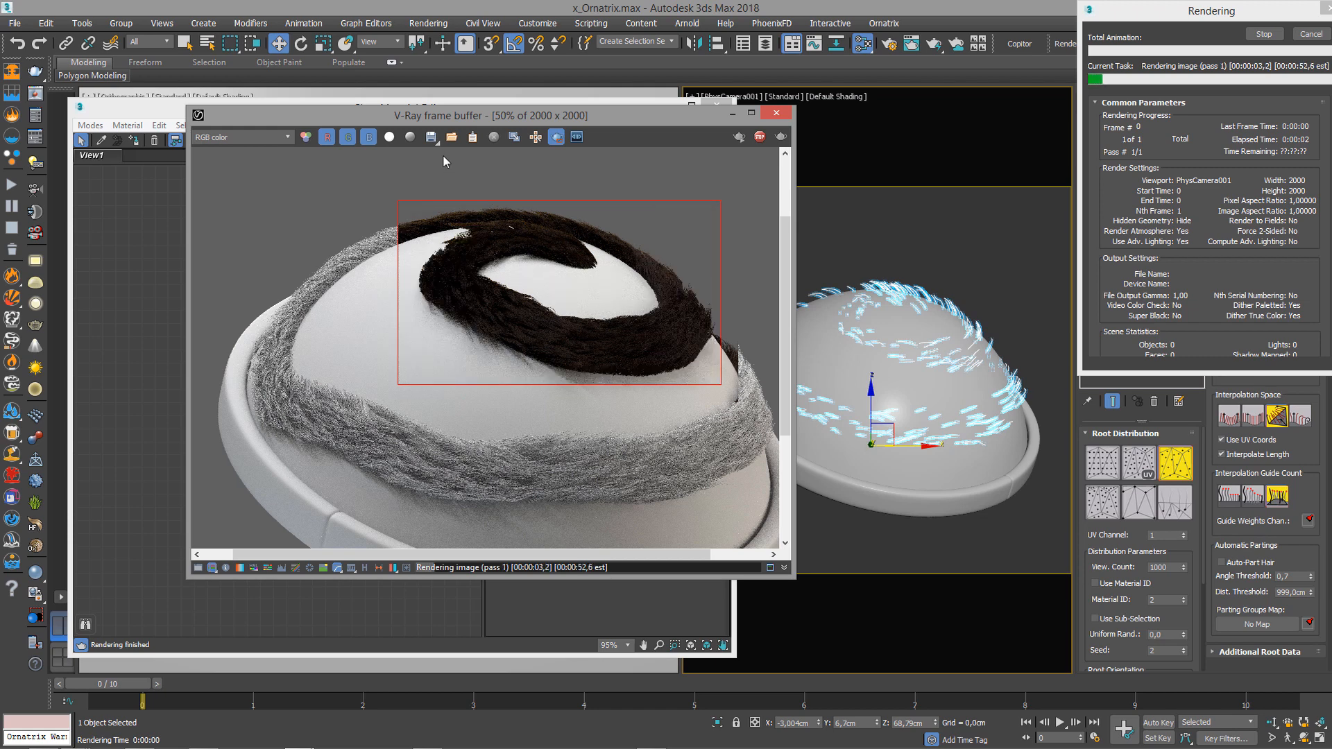
# Inspect the denser spiral fur at 100% zoom while it renders, and stop the render.
pyautogui.scroll(1, 490, 248)
pyautogui.moveTo(575, 322); pyautogui.dragTo(557, 334, button='middle')
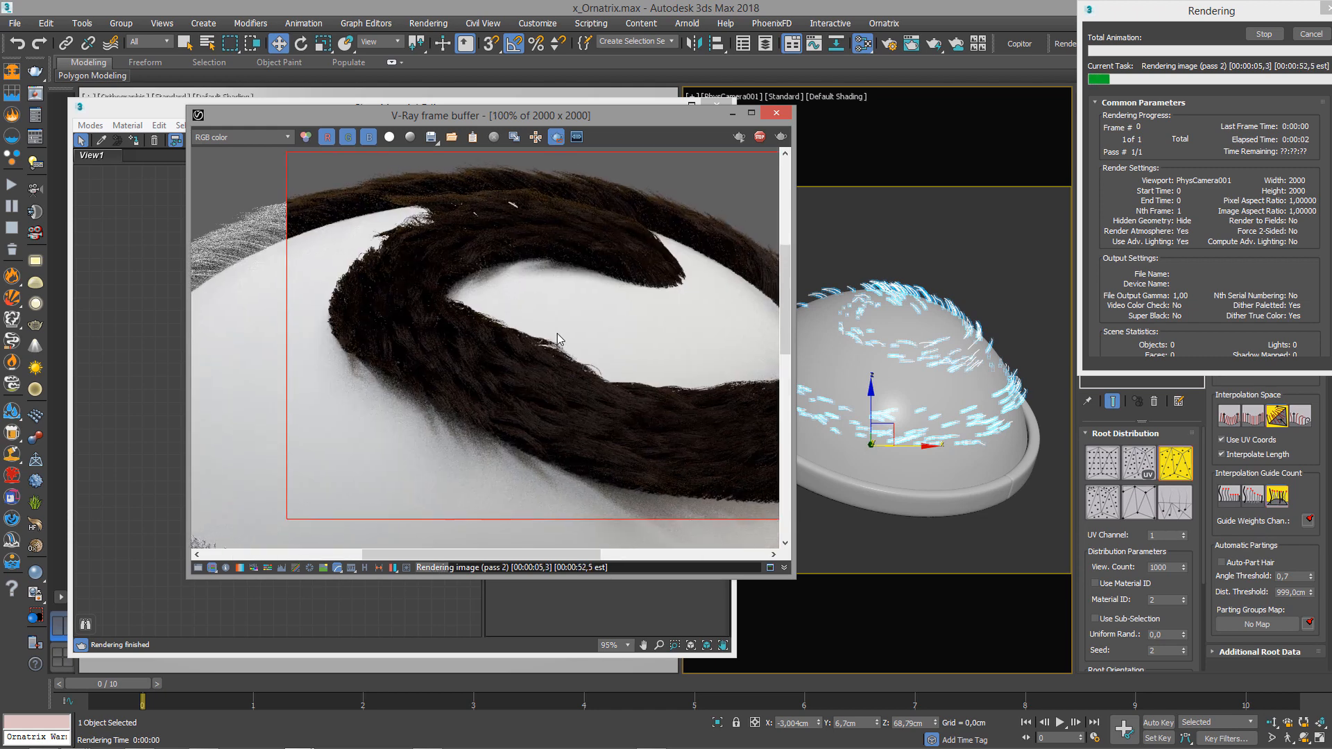
pyautogui.moveTo(486, 271); pyautogui.dragTo(402, 282, button='middle')
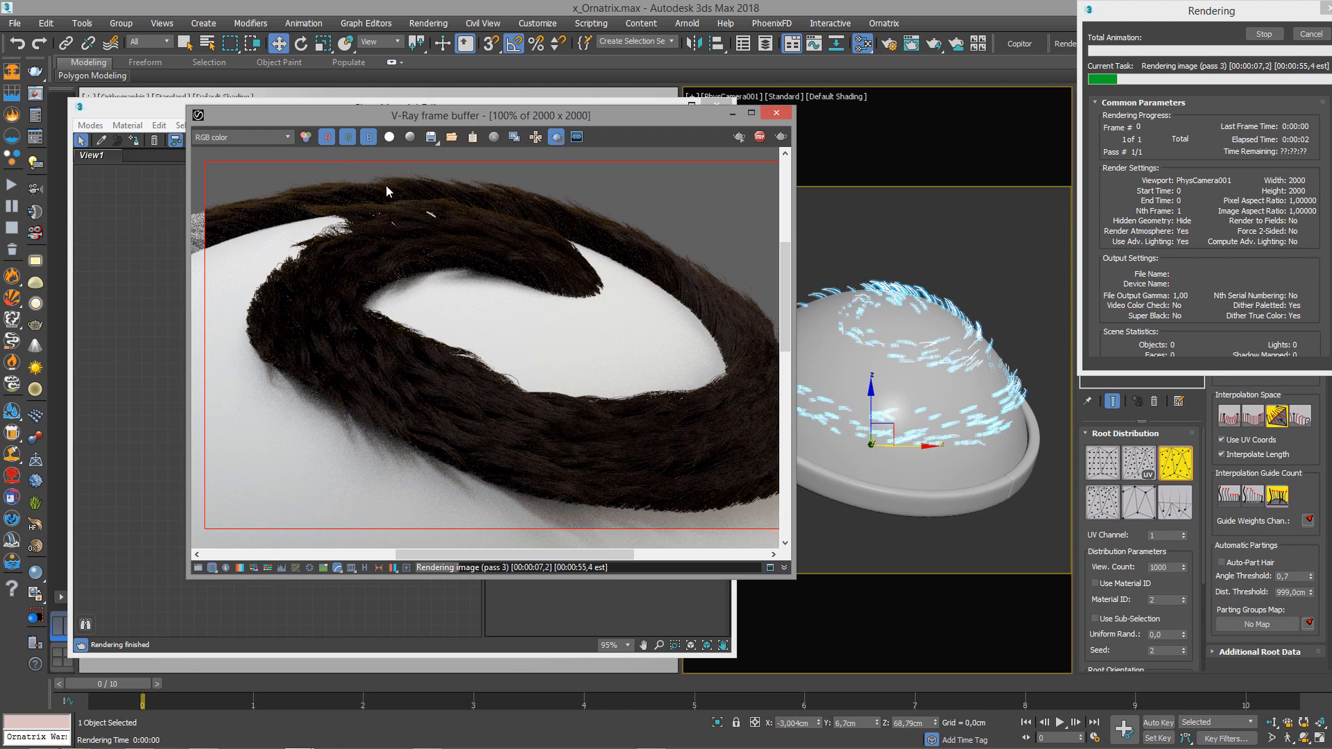
pyautogui.moveTo(467, 348); pyautogui.dragTo(444, 349, button='middle')
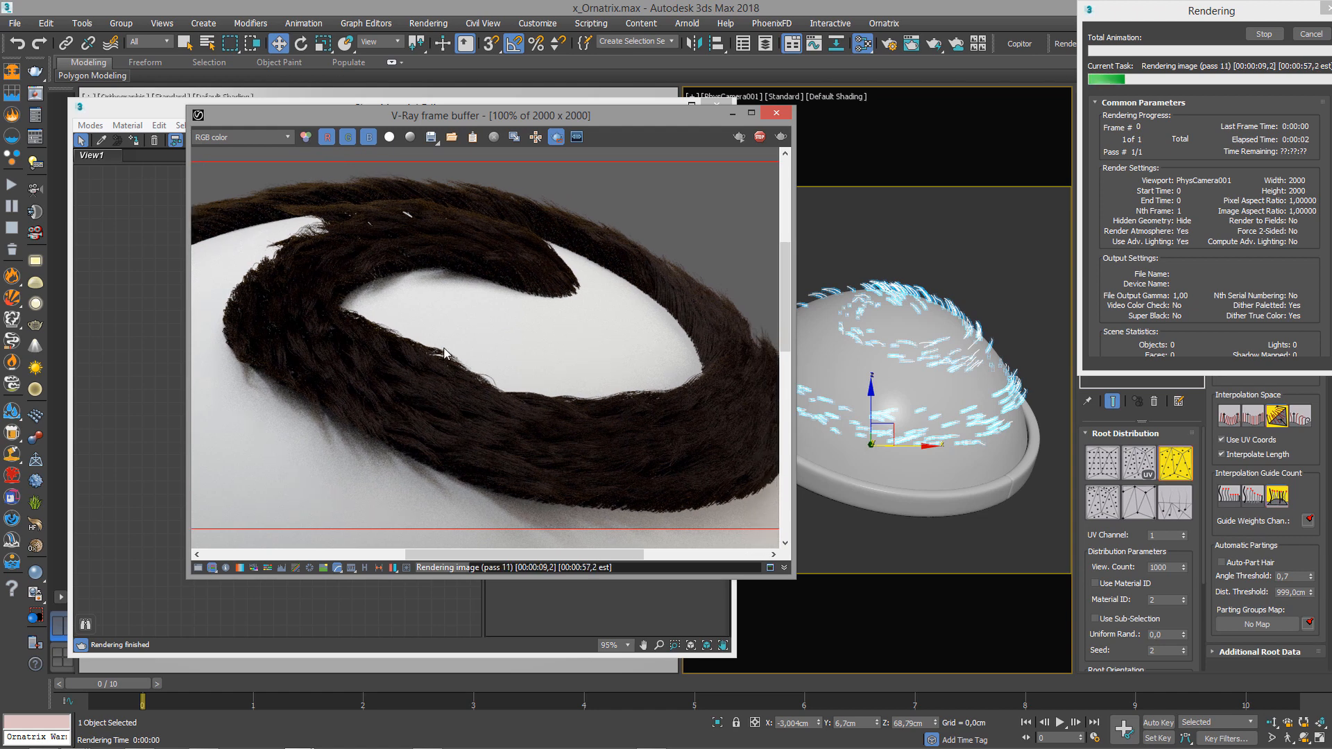
pyautogui.moveTo(444, 352)
pyautogui.mouseDown(button='middle')
pyautogui.moveTo(406, 356)
pyautogui.moveTo(439, 362)
pyautogui.mouseUp(button='middle')
pyautogui.press('Escape')
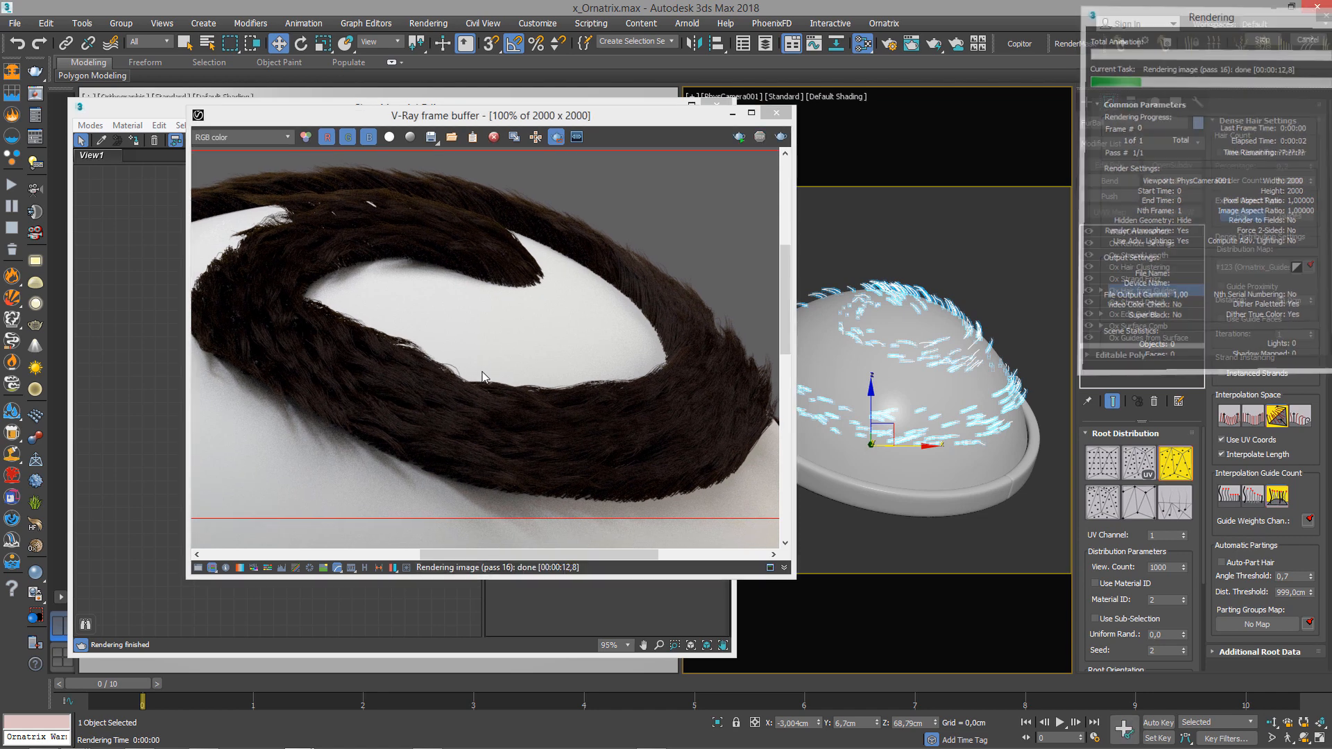
# Widen the V-Ray frame buffer and frame the full upper spiral at 100% zoom.
pyautogui.moveTo(564, 376); pyautogui.dragTo(542, 430, button='middle')
pyautogui.moveTo(794, 479); pyautogui.dragTo(1007, 471)
pyautogui.moveTo(512, 427); pyautogui.dragTo(707, 405, button='middle')
# Browse the render elements of the spiral fur, including VRaySpecular, VRayReflection, VRayBumpNormals and VRayRefraction.
pyautogui.click(255, 134)
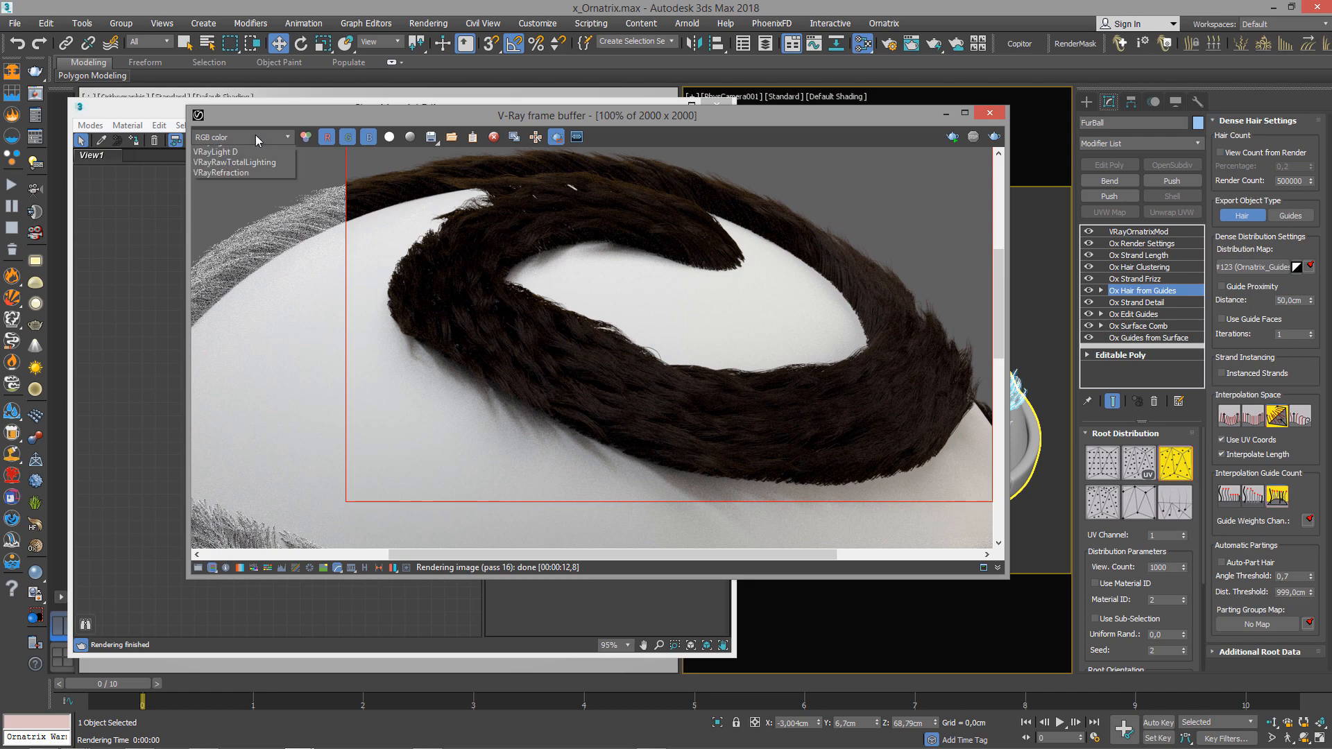
pyautogui.click(254, 134)
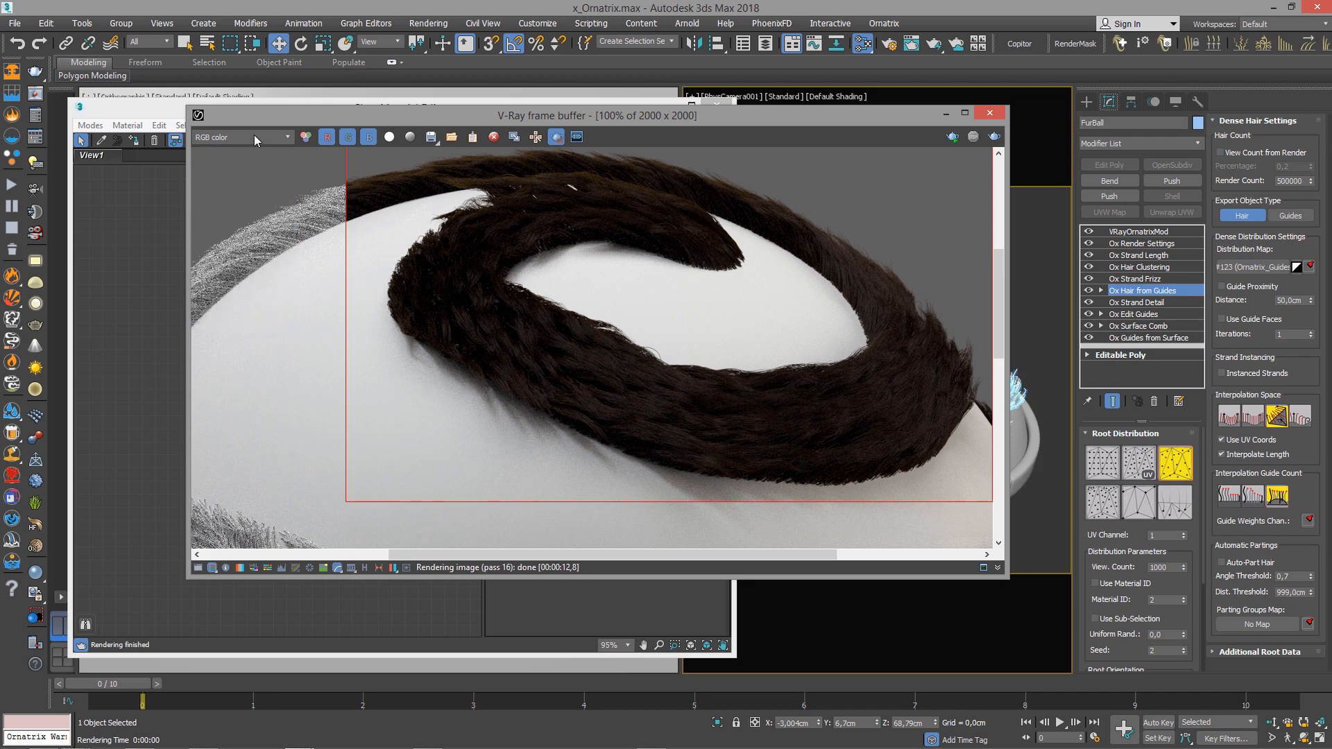
pyautogui.scroll(-3, 253, 134)
pyautogui.scroll(-1, 254, 135)
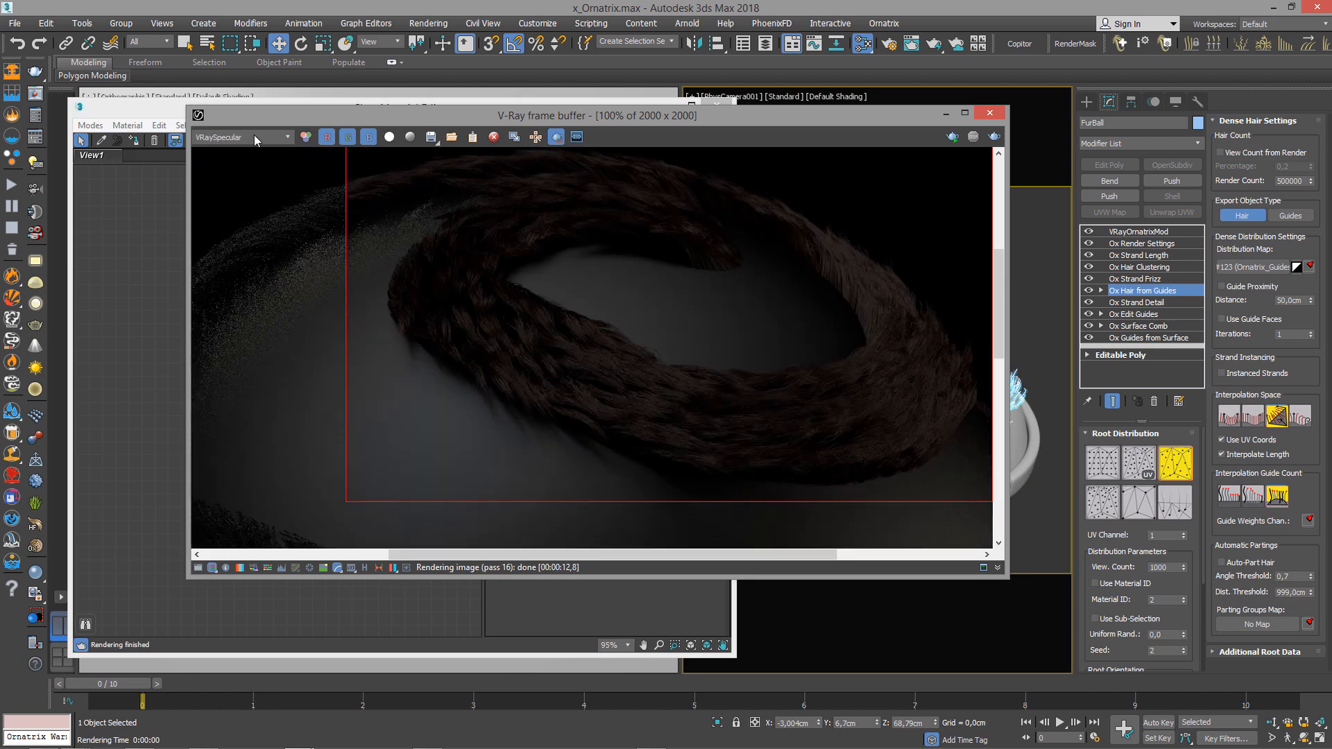
pyautogui.scroll(-1, 254, 136)
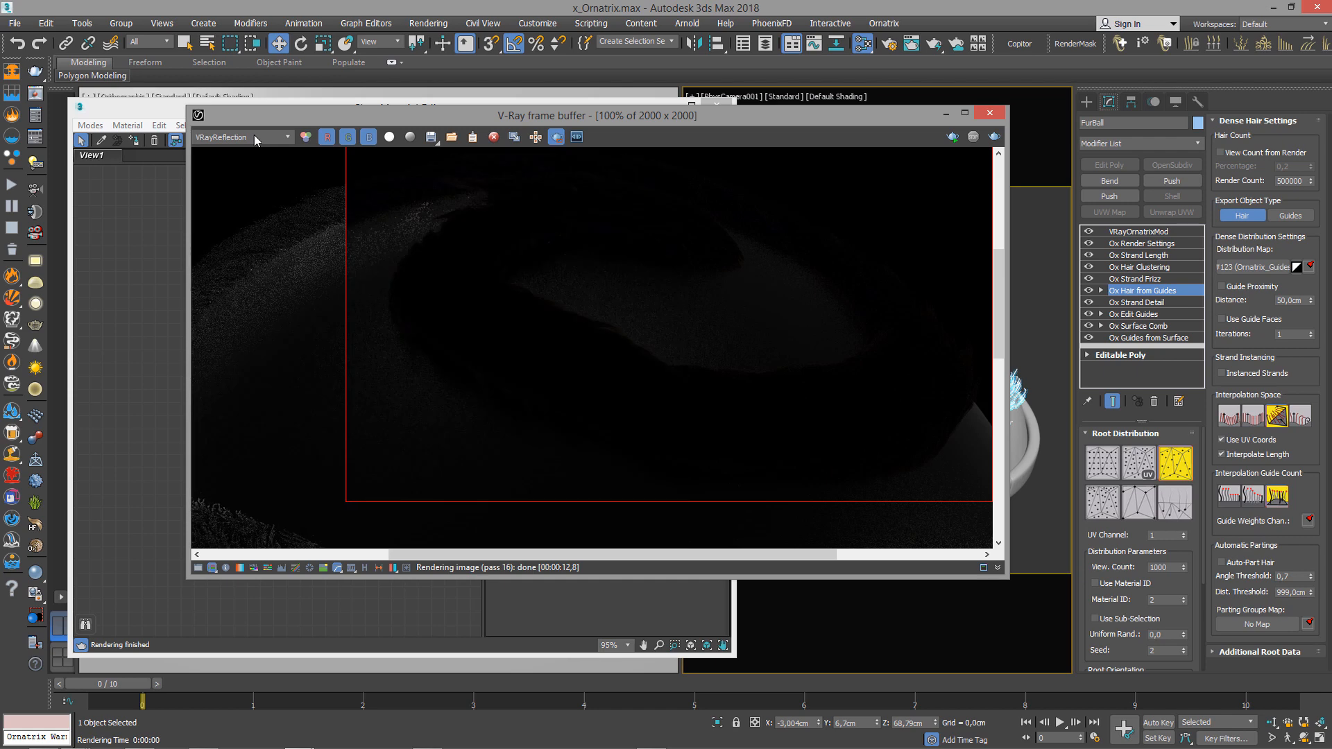
pyautogui.scroll(1, 254, 137)
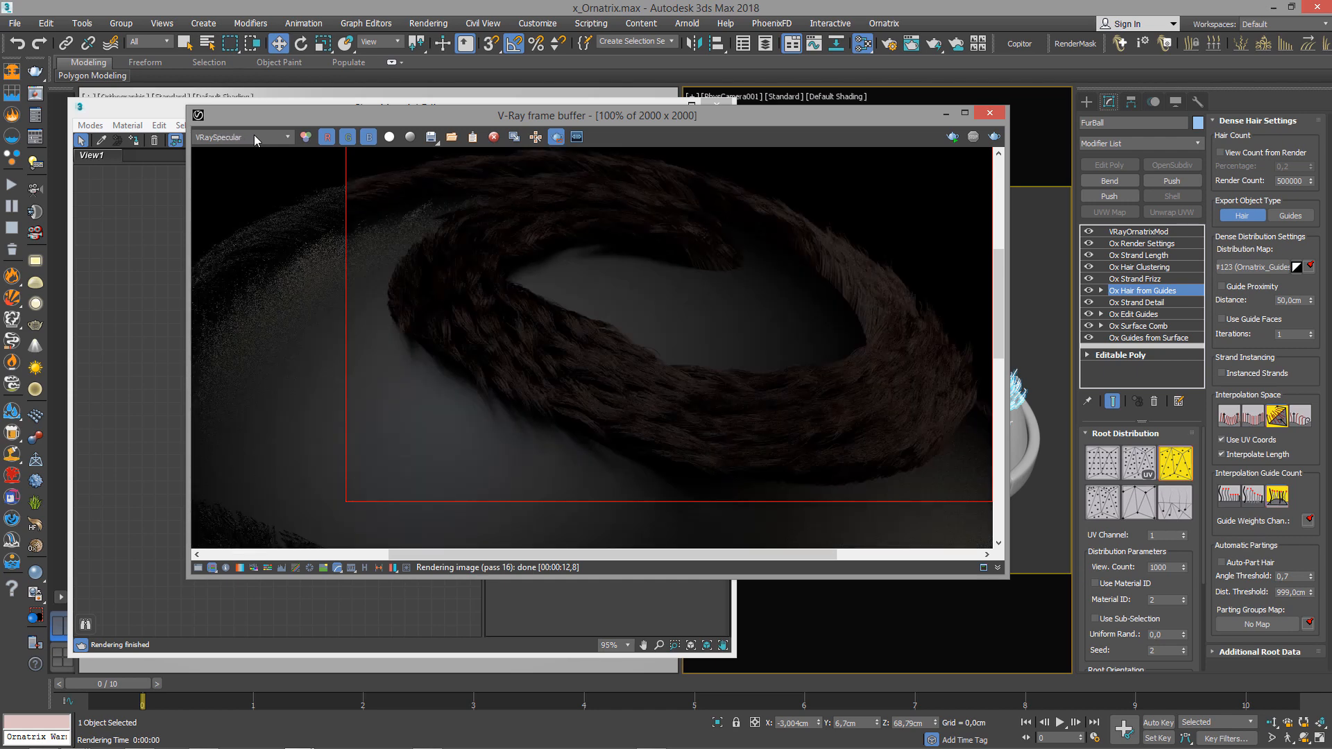
pyautogui.scroll(4, 254, 136)
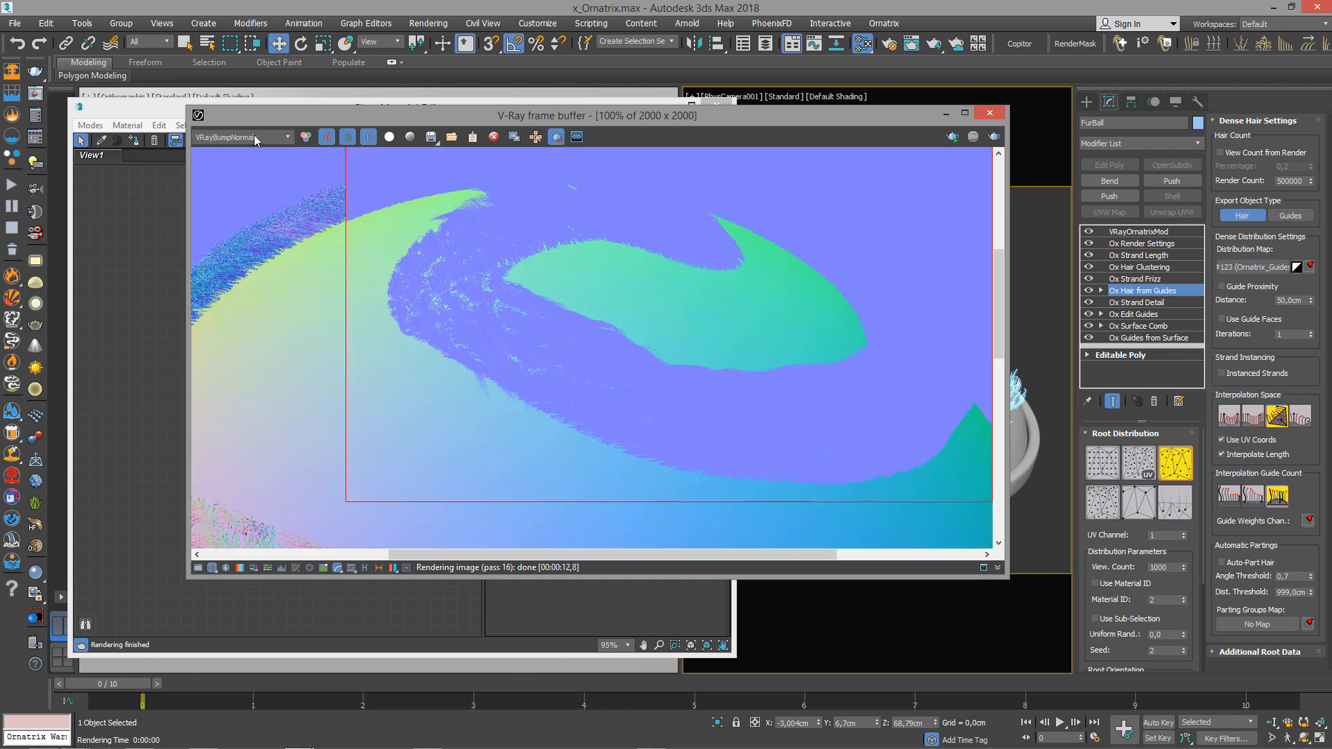
pyautogui.scroll(4, 254, 137)
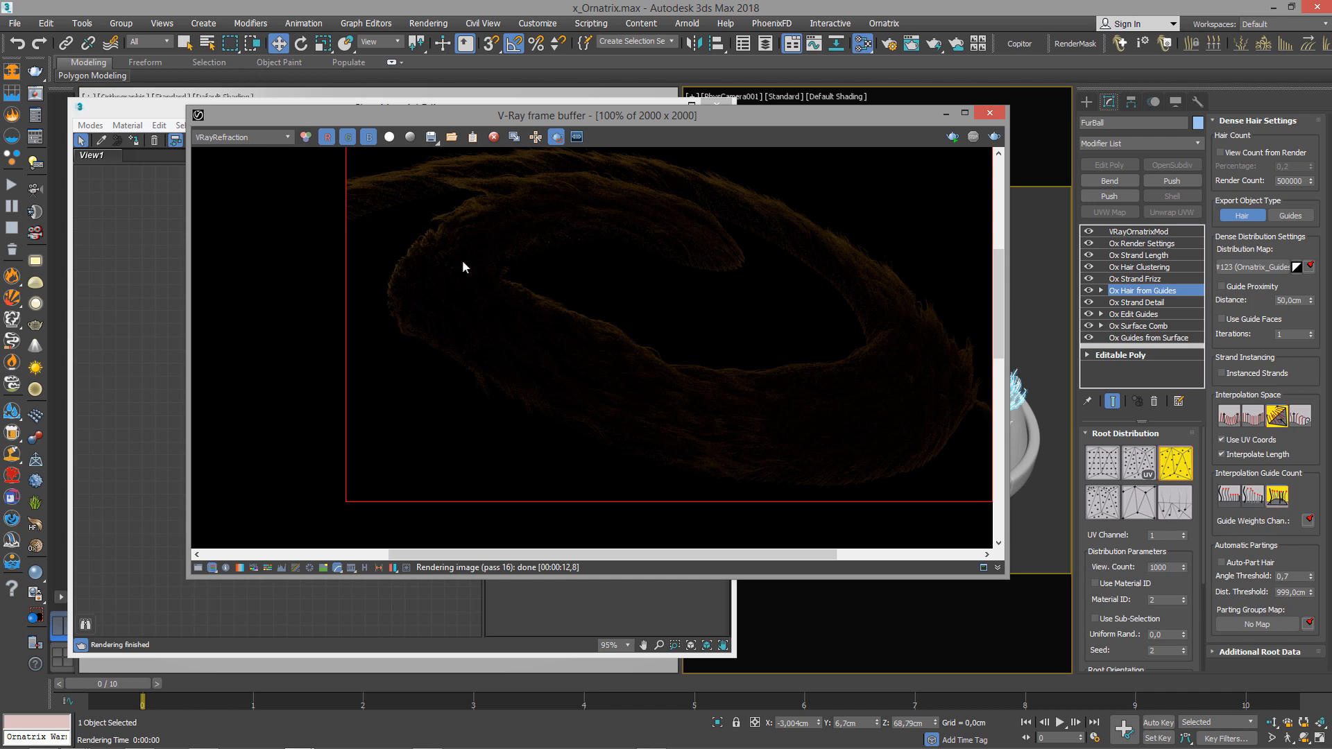
# View the VRaySpecular element of the spiral fur and return the frame buffer to RGB color.
pyautogui.click(258, 137)
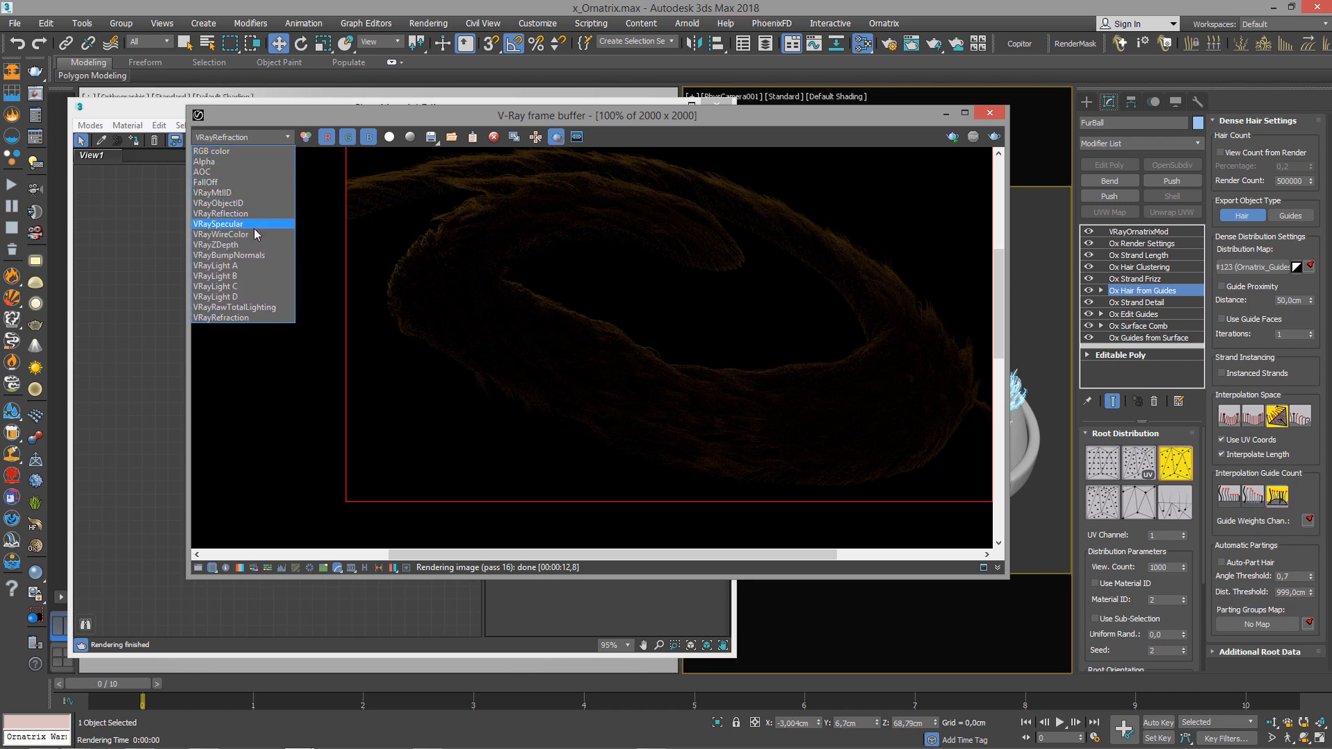
pyautogui.click(253, 225)
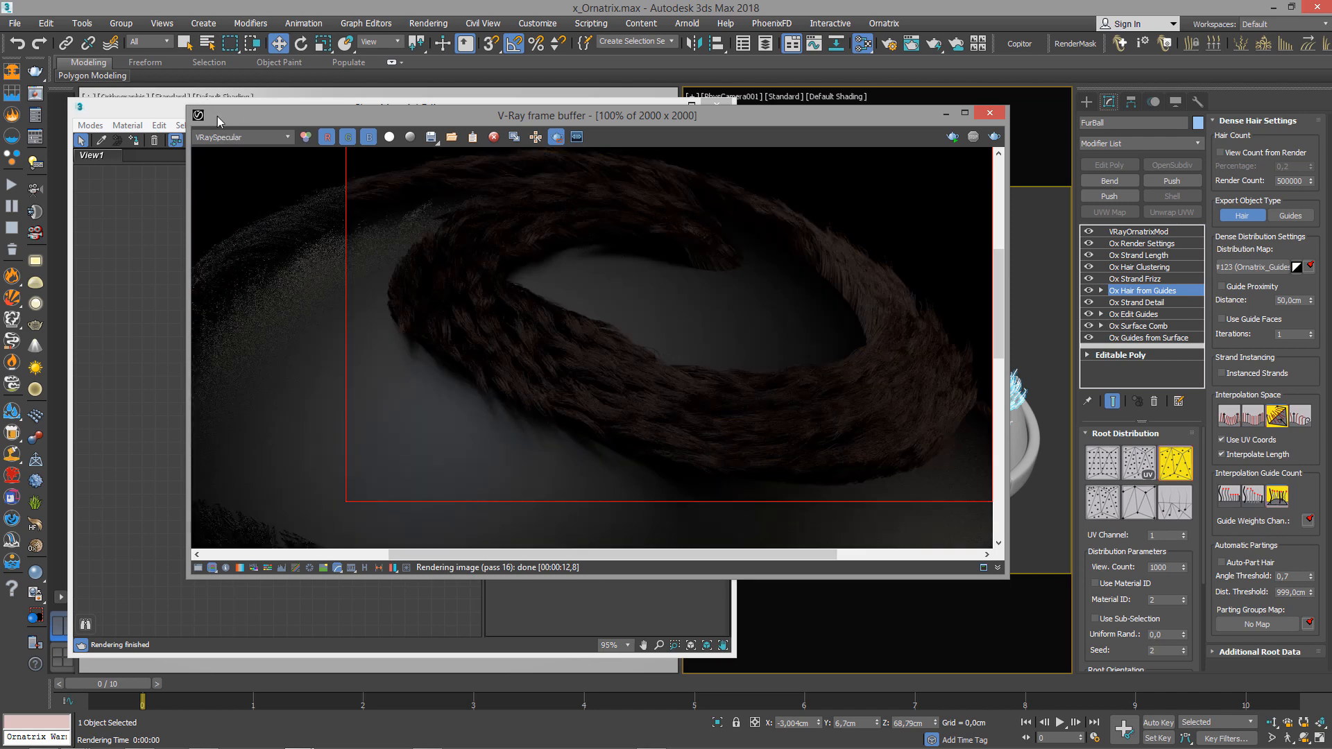
pyautogui.click(234, 137)
pyautogui.click(232, 150)
# Open the VRayHairMtl parameters in the Slate Material Editor and review its diffuse, specular, transmission, options and maps settings.
pyautogui.click(81, 359)
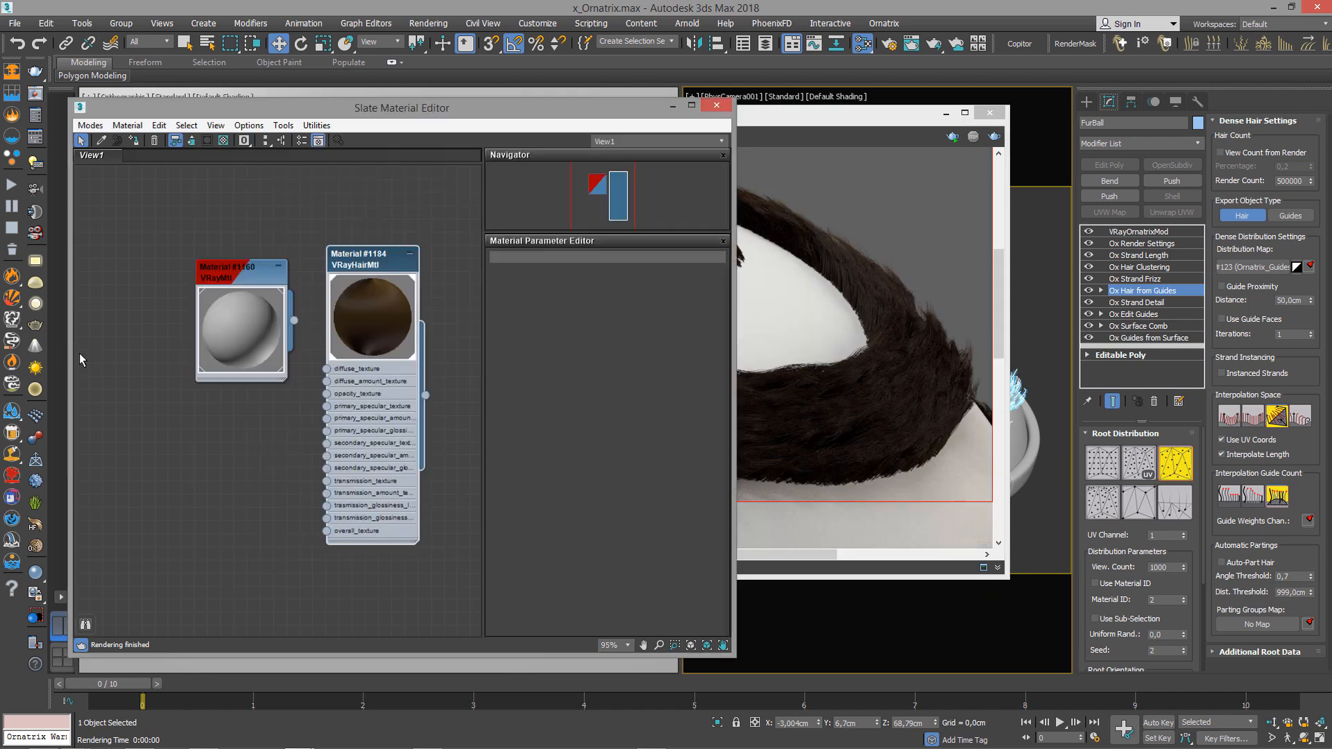
pyautogui.doubleClick(363, 281)
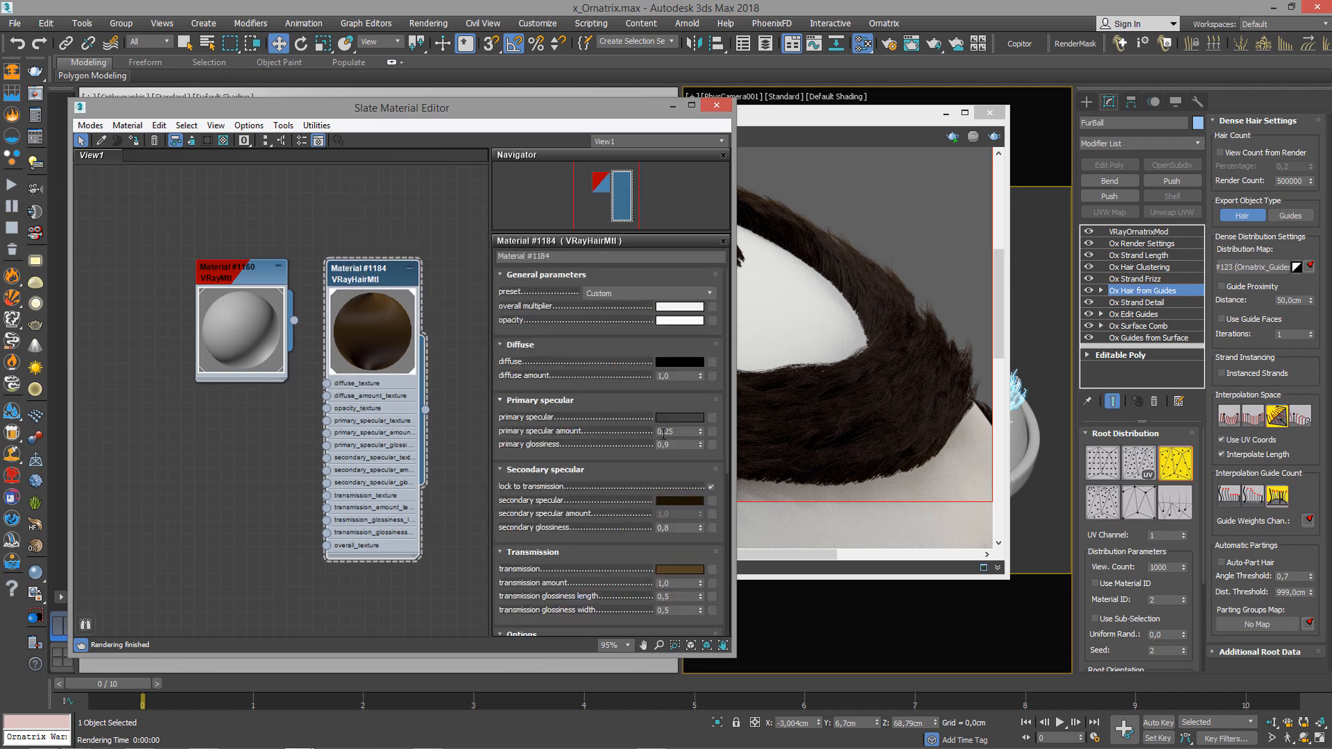
pyautogui.scroll(-1, 622, 447)
pyautogui.scroll(1, 623, 440)
pyautogui.scroll(1, 358, 285)
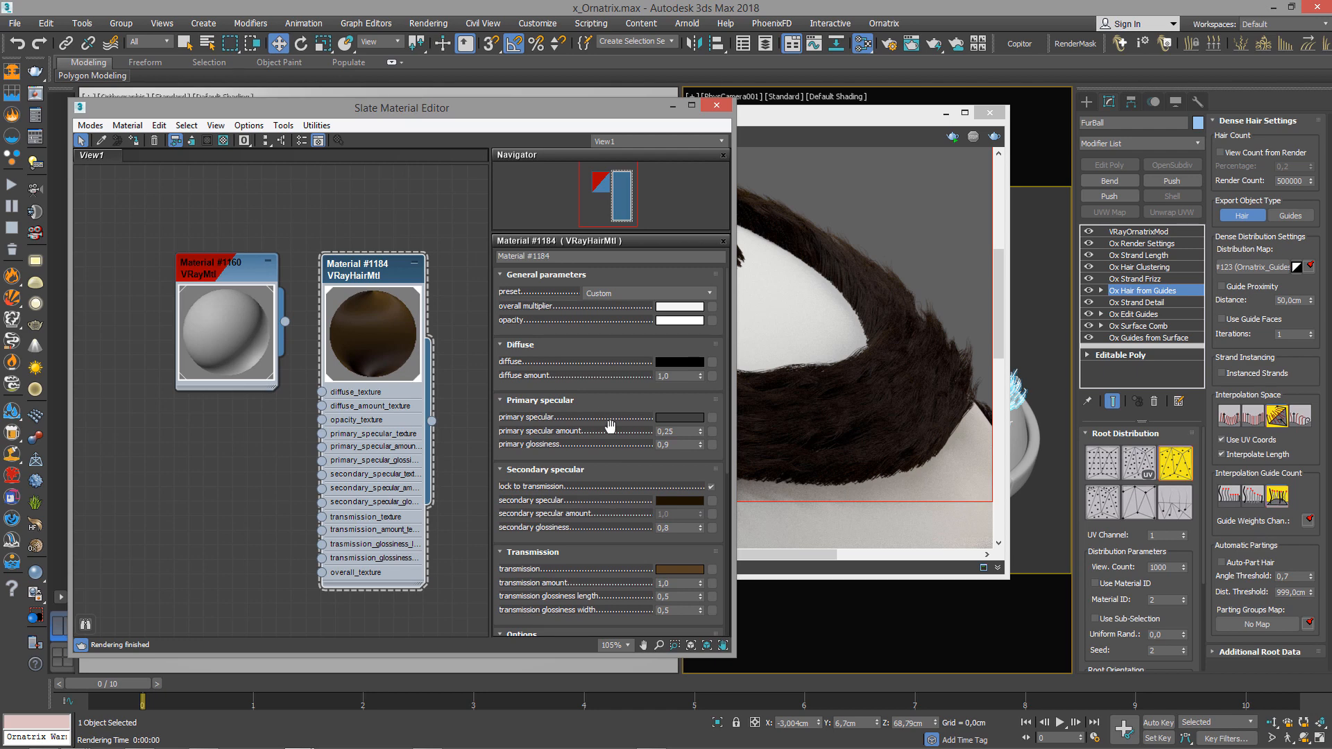
pyautogui.scroll(-1, 609, 409)
pyautogui.scroll(-4, 609, 410)
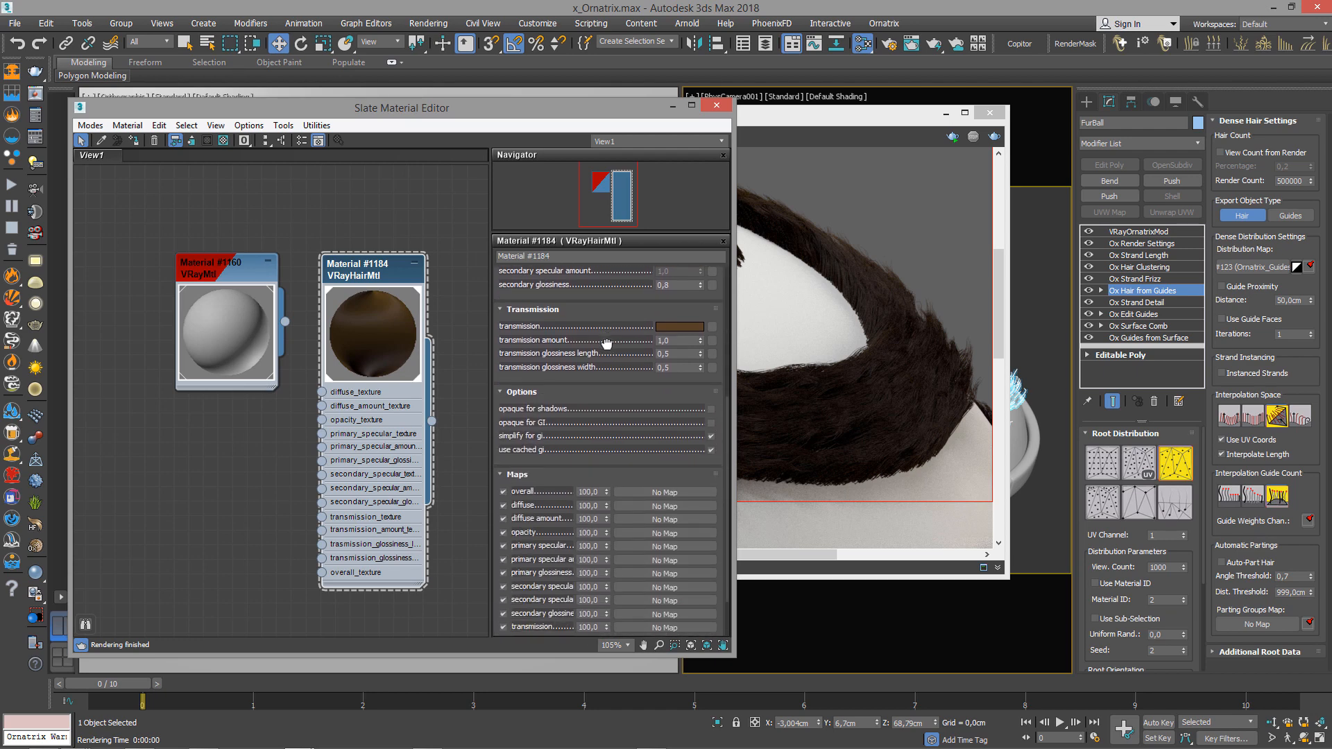
pyautogui.scroll(5, 647, 376)
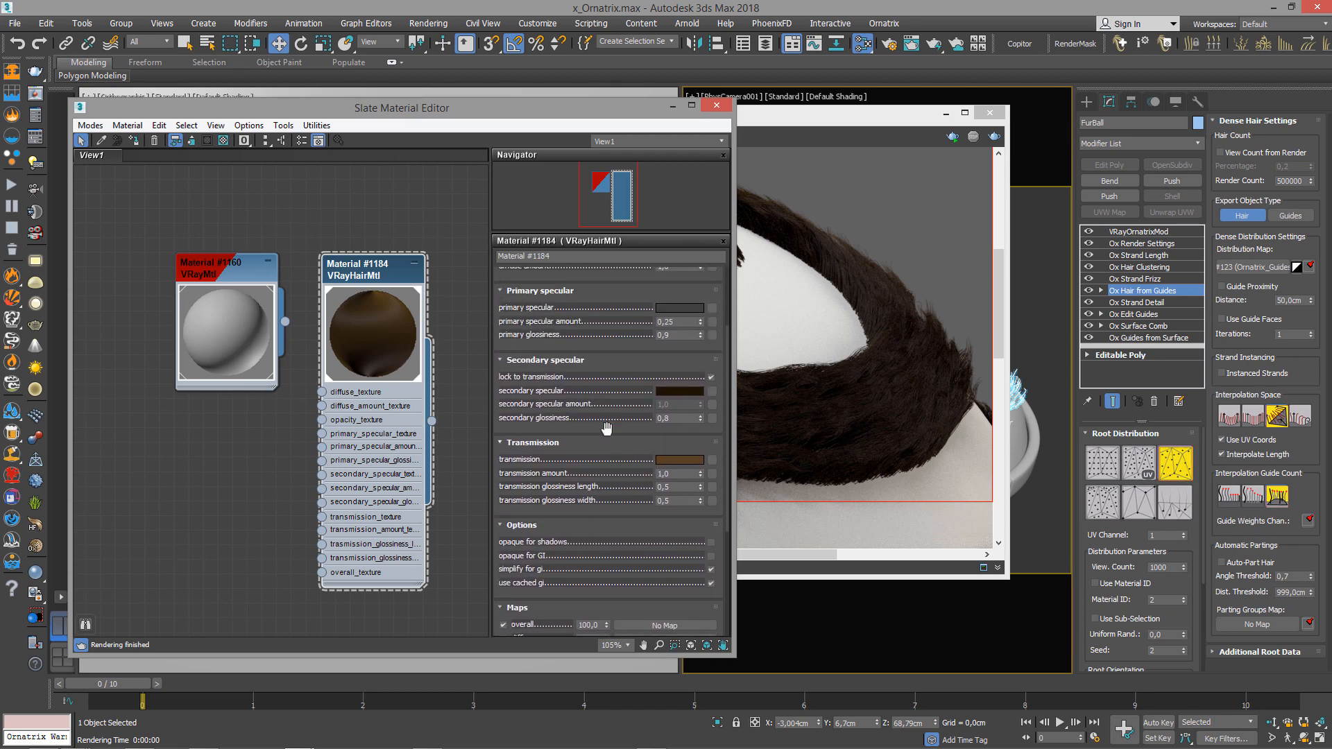
pyautogui.scroll(4, 613, 469)
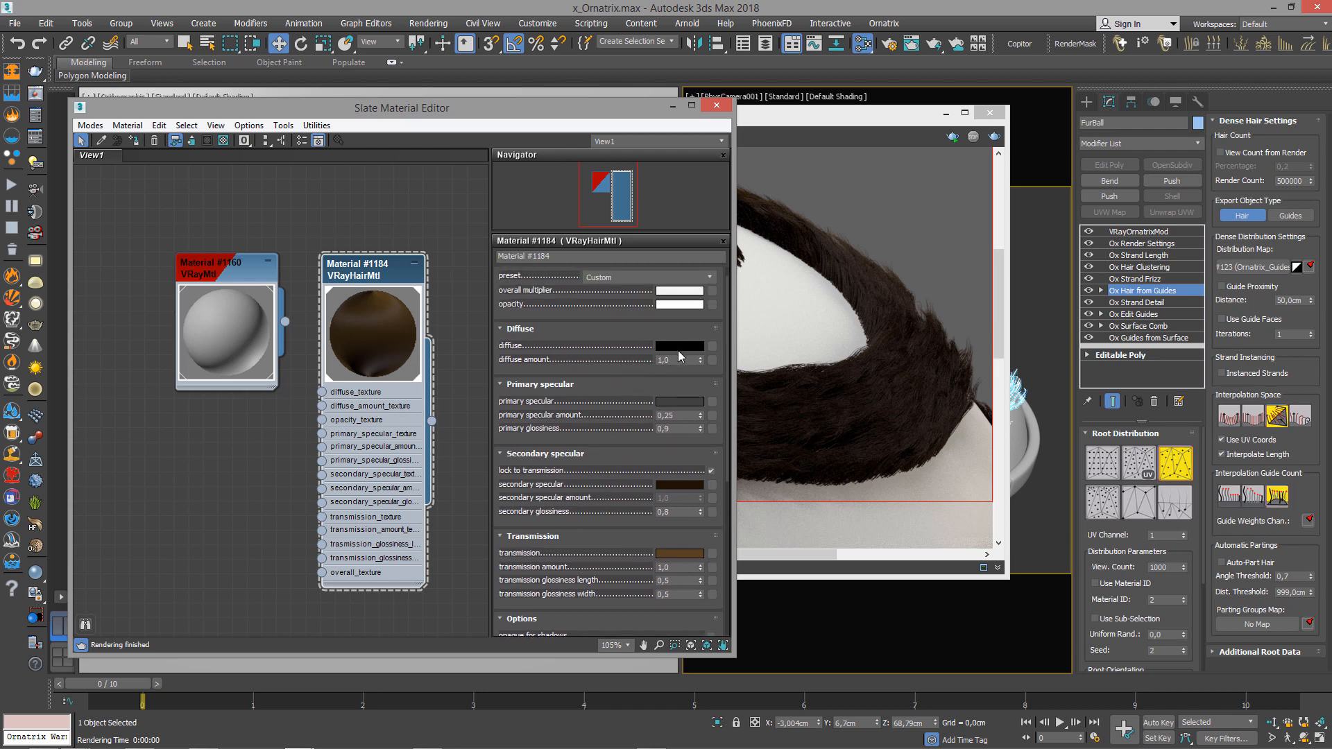
pyautogui.scroll(-4, 598, 485)
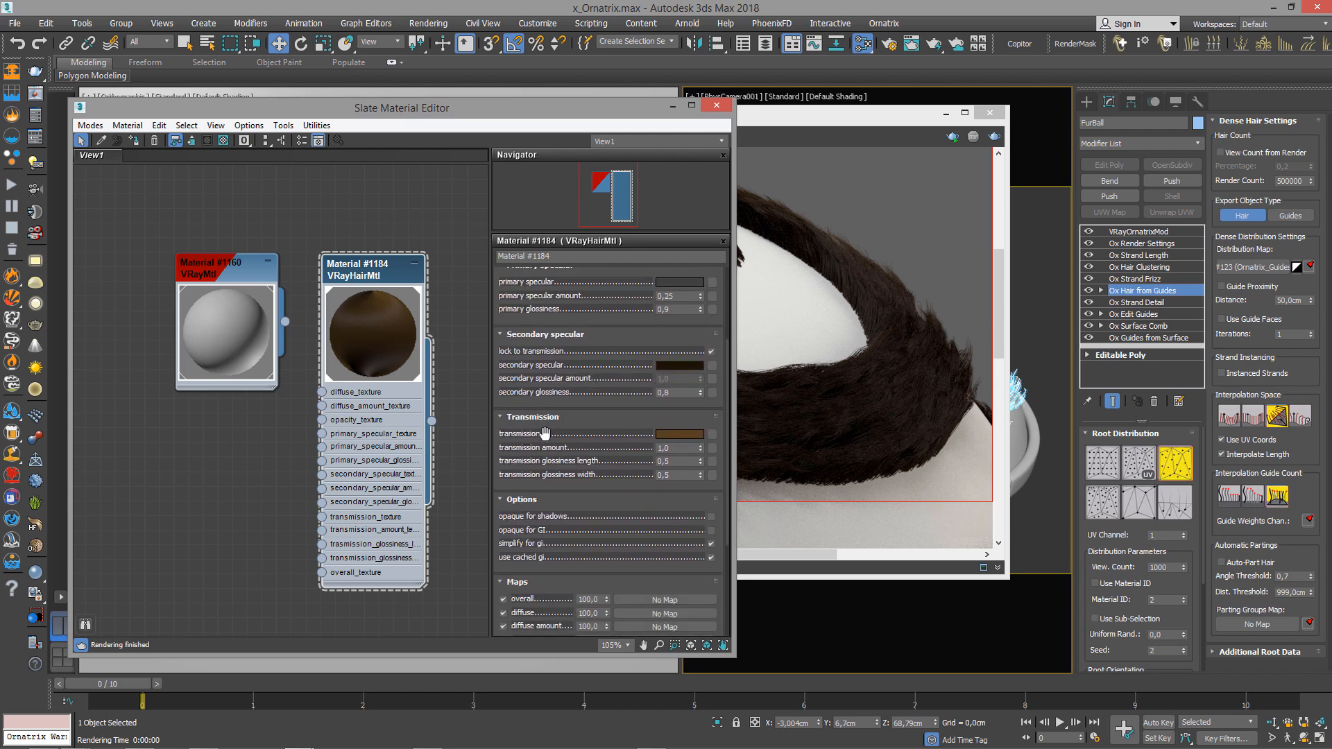
# Set the VRayHairMtl transmission color to a lighter brown with hue 22, saturation 183 and value 47.
pyautogui.click(674, 434)
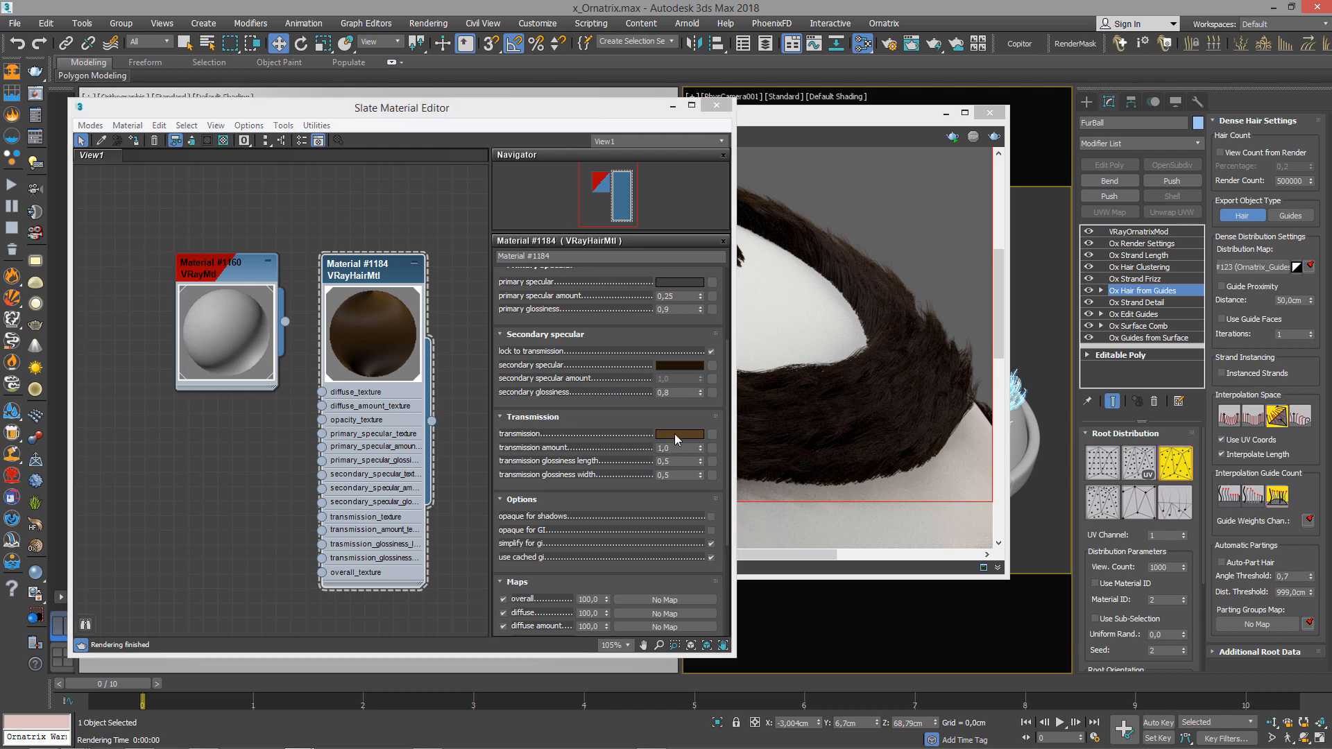
pyautogui.moveTo(457, 159); pyautogui.dragTo(463, 161)
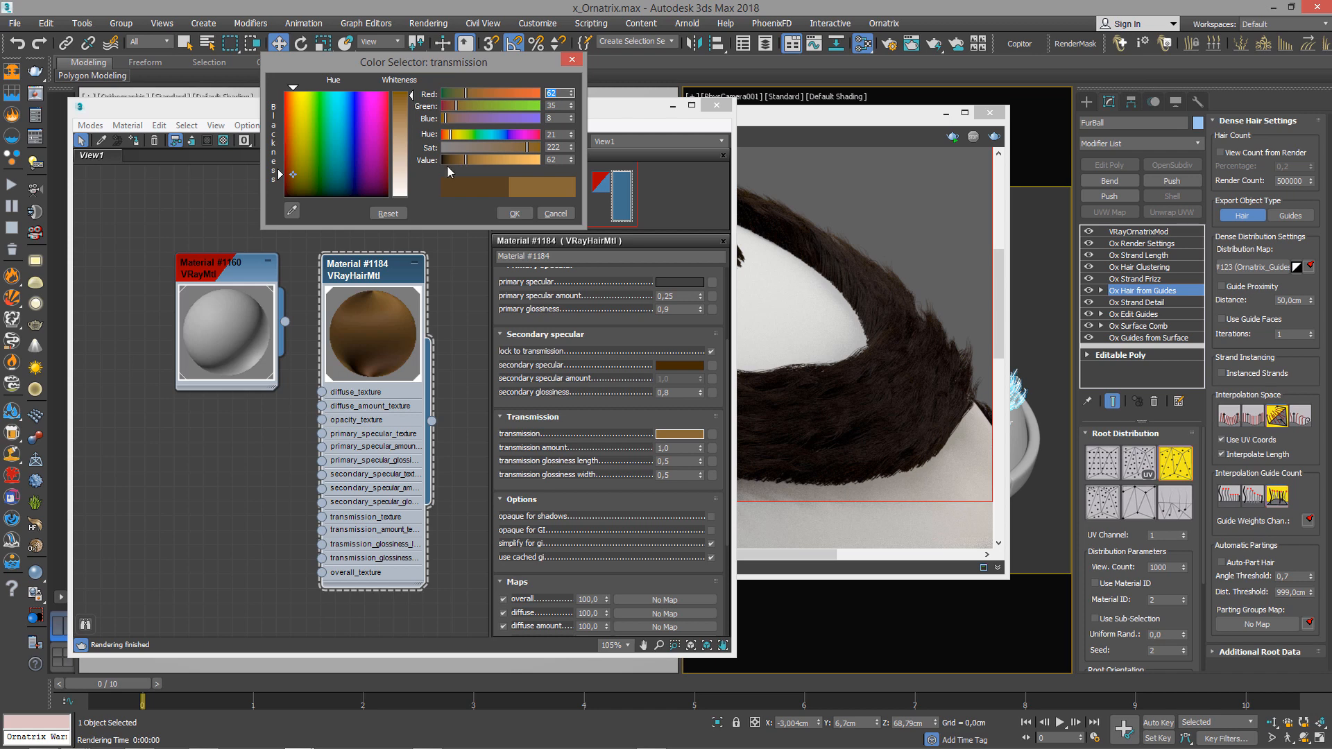
pyautogui.moveTo(465, 160); pyautogui.dragTo(447, 138)
pyautogui.click(473, 135)
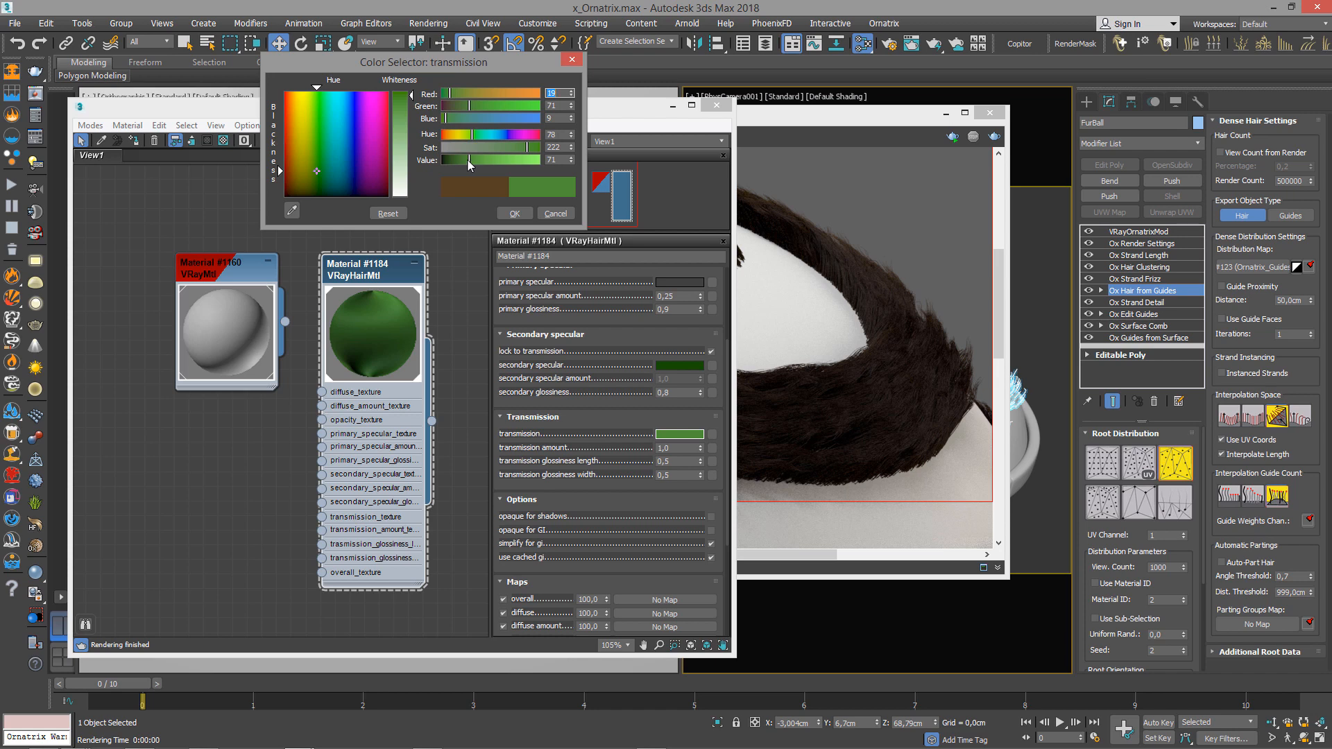
pyautogui.moveTo(469, 160)
pyautogui.mouseDown()
pyautogui.moveTo(508, 138)
pyautogui.moveTo(448, 137)
pyautogui.moveTo(452, 161)
pyautogui.moveTo(512, 147)
pyautogui.moveTo(459, 161)
pyautogui.mouseUp()
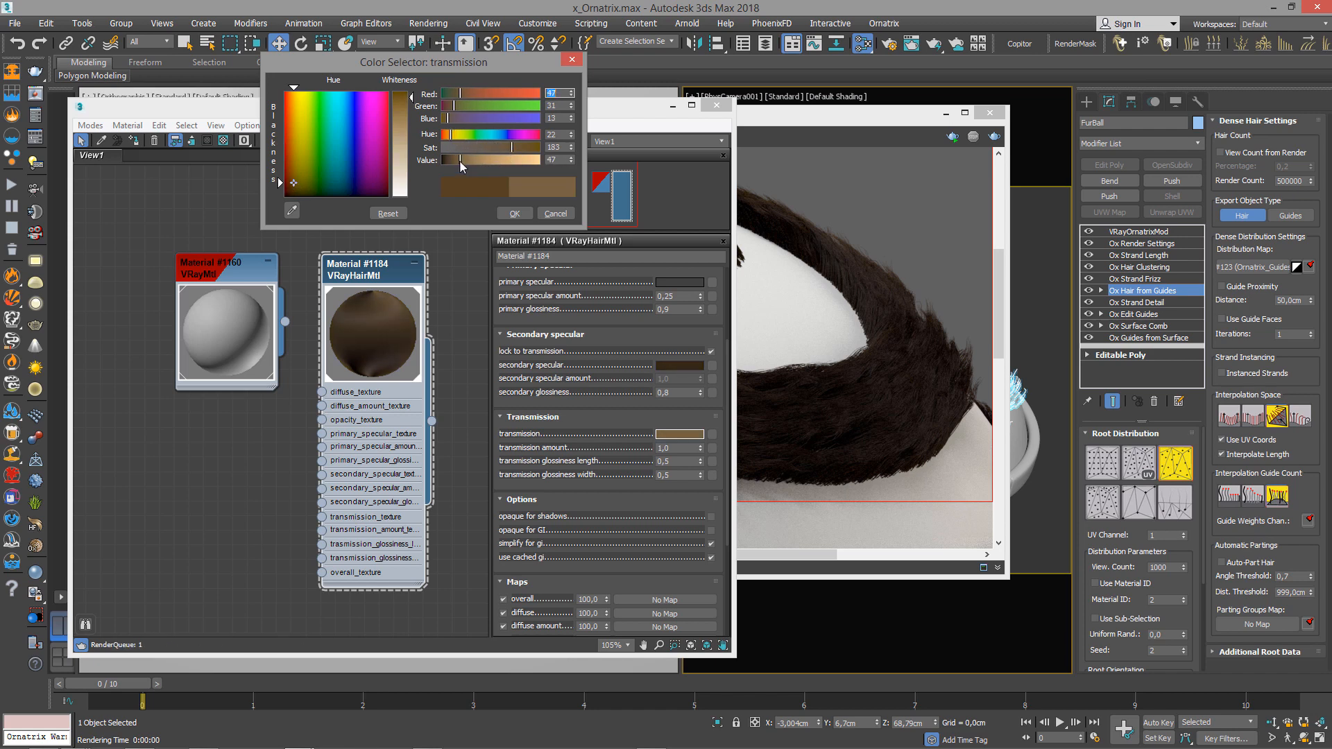
pyautogui.click(516, 213)
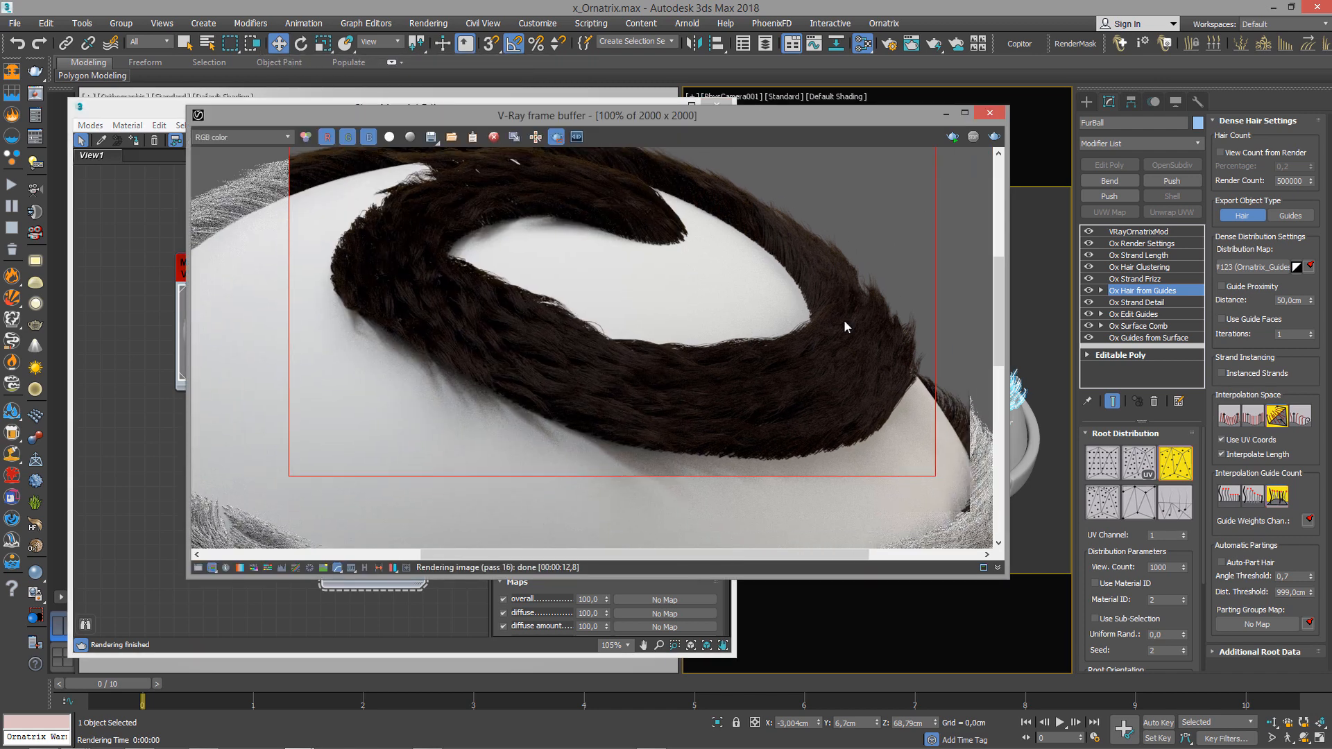
# Render a new V-Ray region over the inner end and lower right bend of the fur spiral.
pyautogui.moveTo(543, 522); pyautogui.dragTo(546, 521)
pyautogui.click(994, 137)
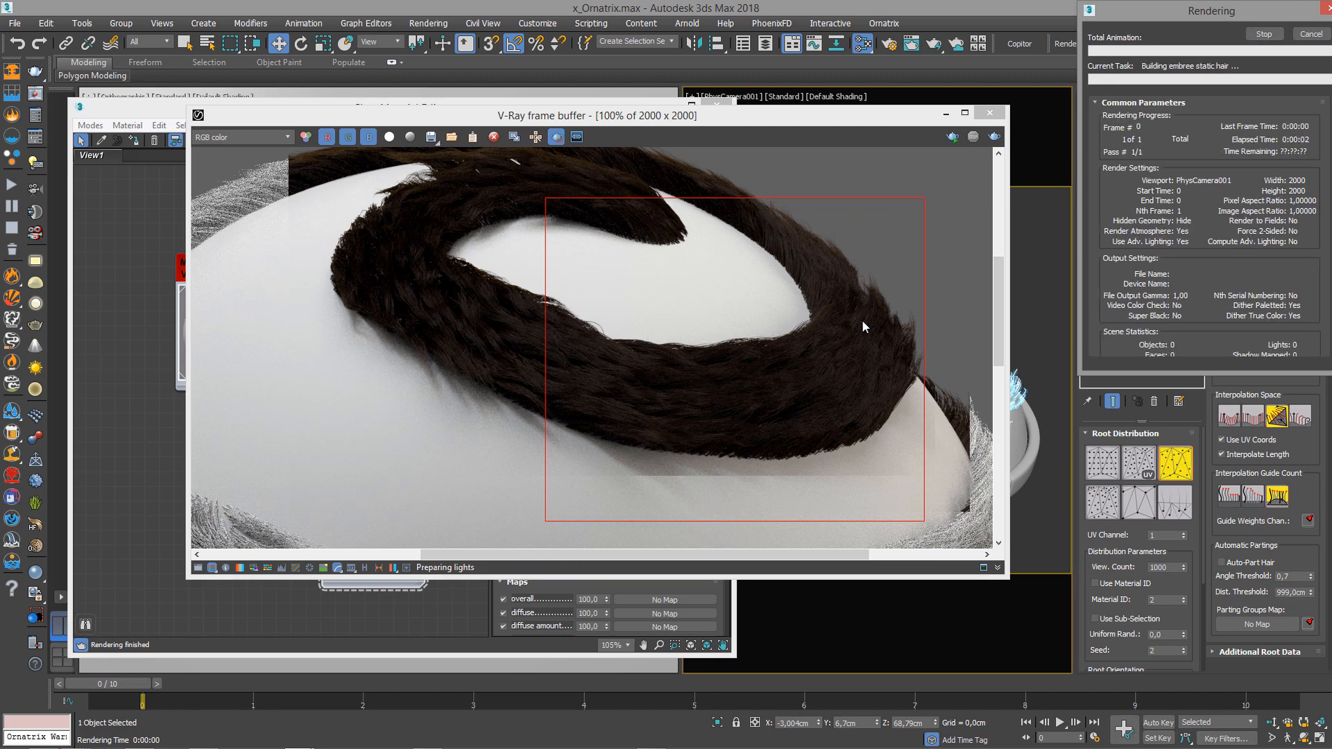
pyautogui.moveTo(826, 316); pyautogui.dragTo(711, 304, button='middle')
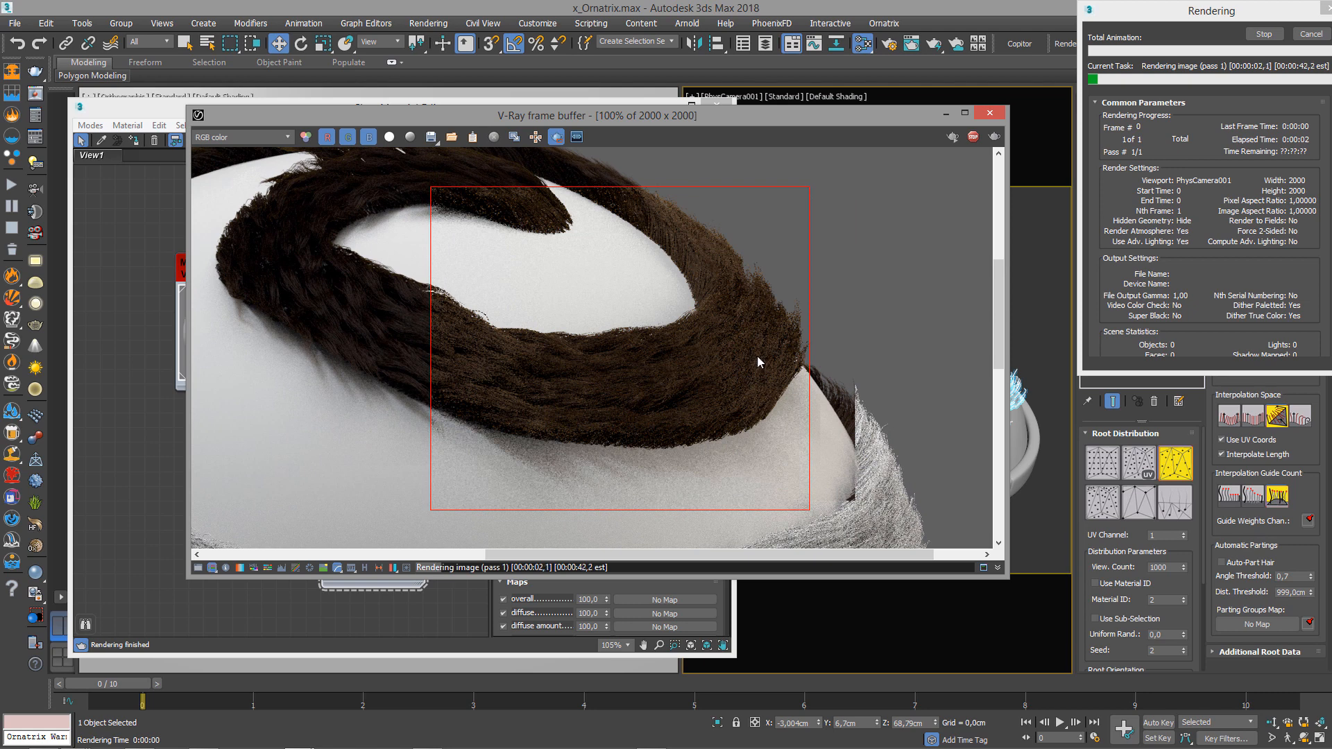
pyautogui.moveTo(738, 370); pyautogui.dragTo(692, 383, button='middle')
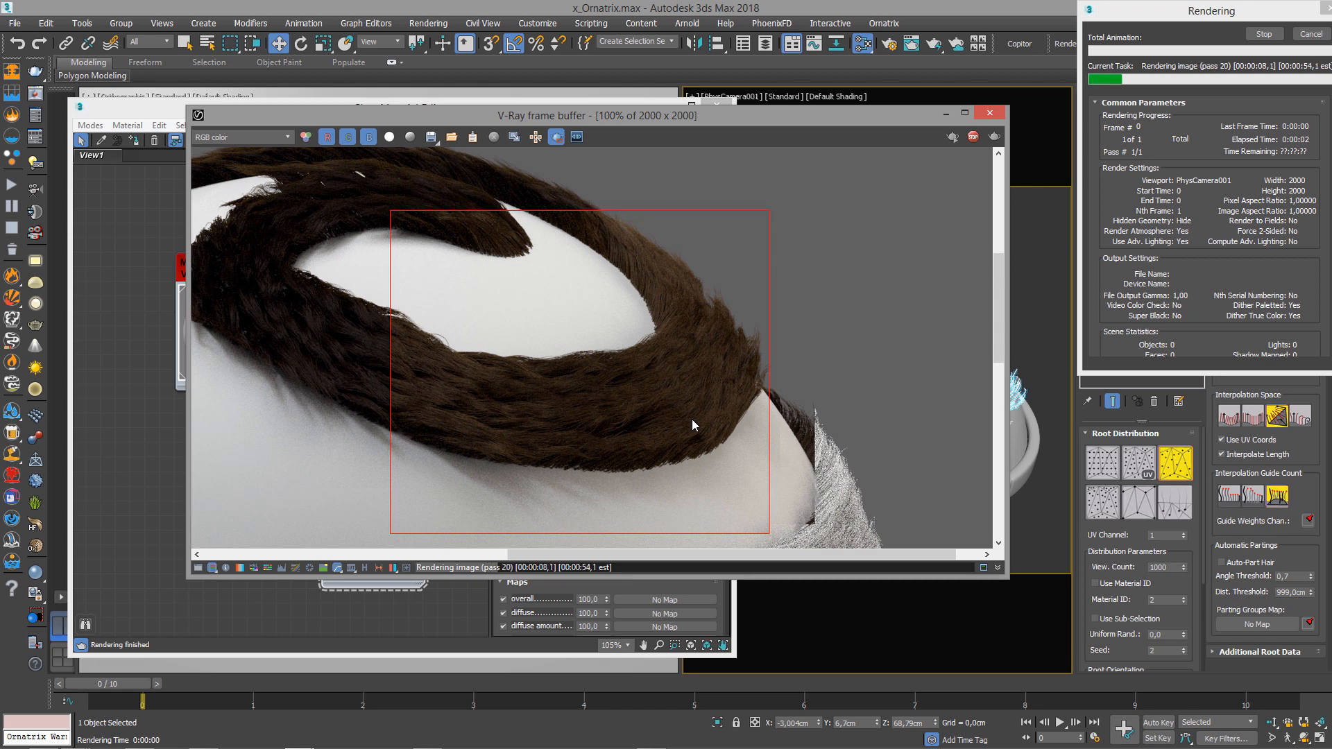
# View the VRayRefraction element of the rendered fur and return the frame buffer to RGB color.
pyautogui.click(251, 137)
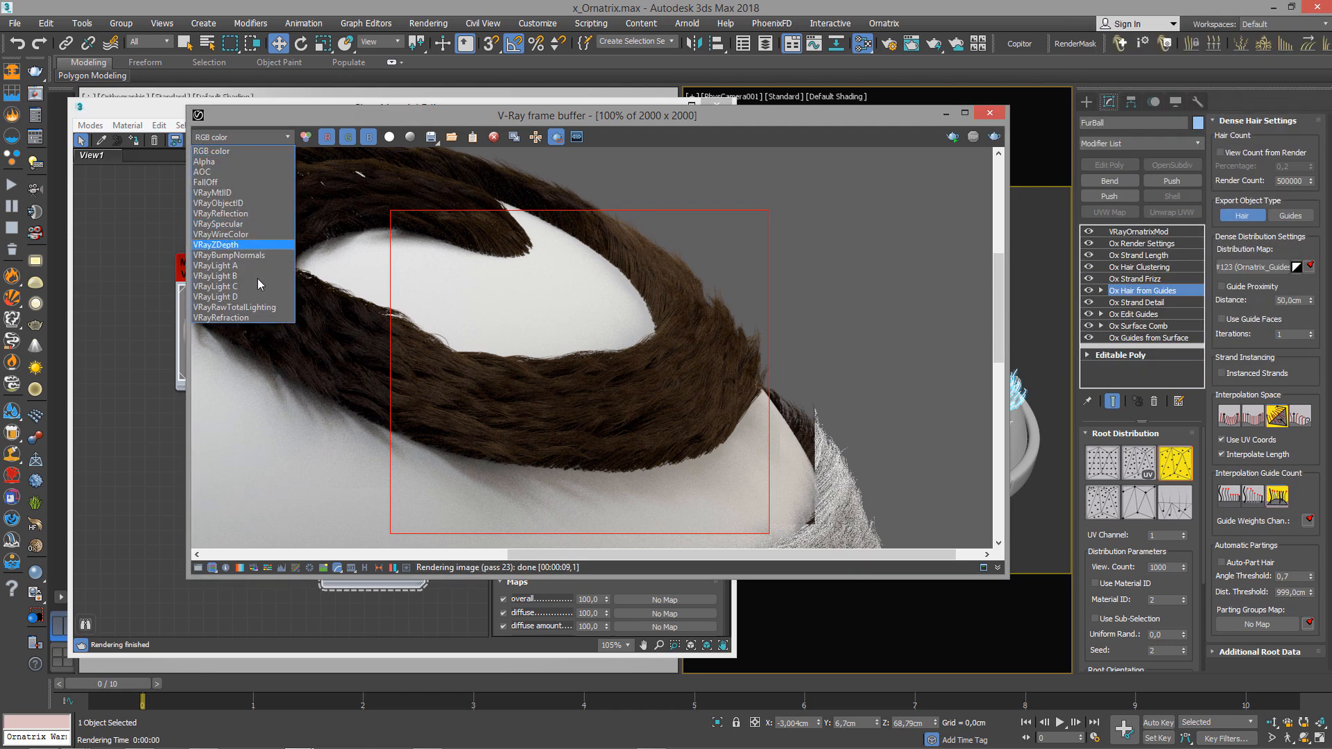
pyautogui.click(254, 315)
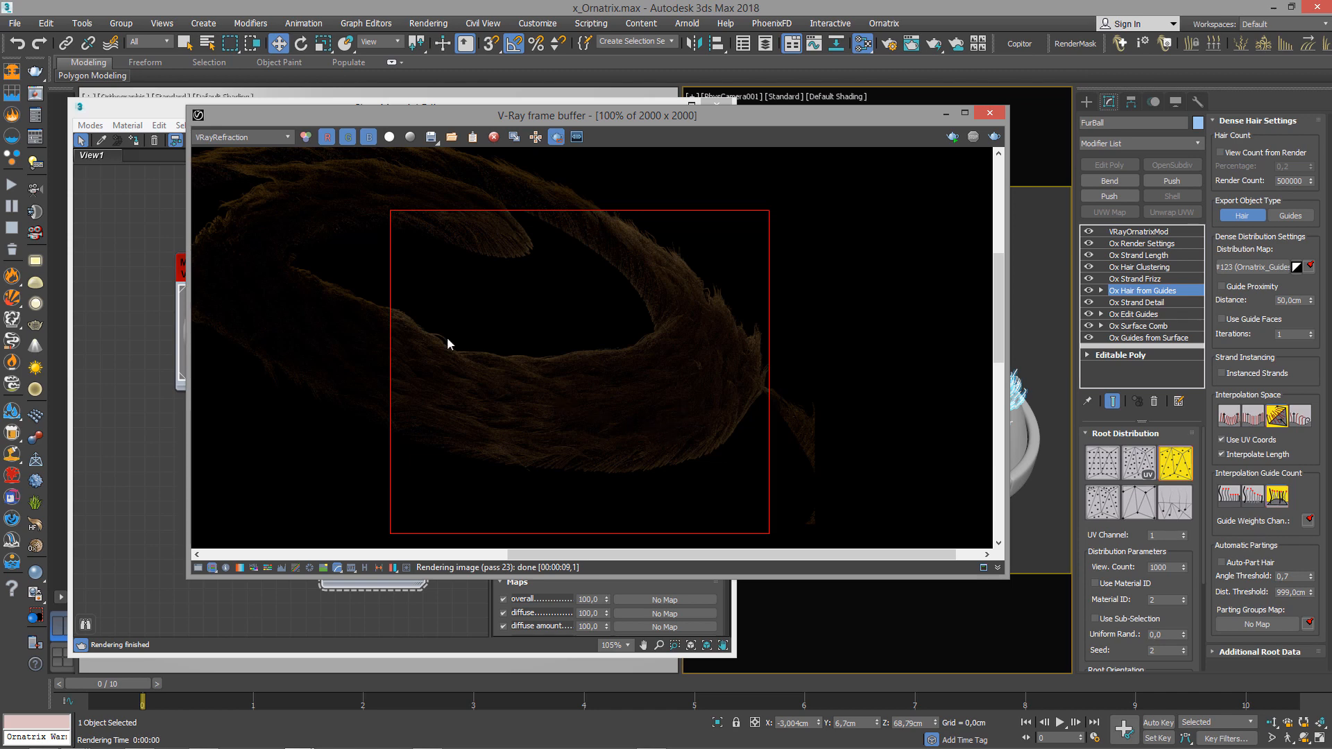
pyautogui.click(241, 137)
pyautogui.click(244, 151)
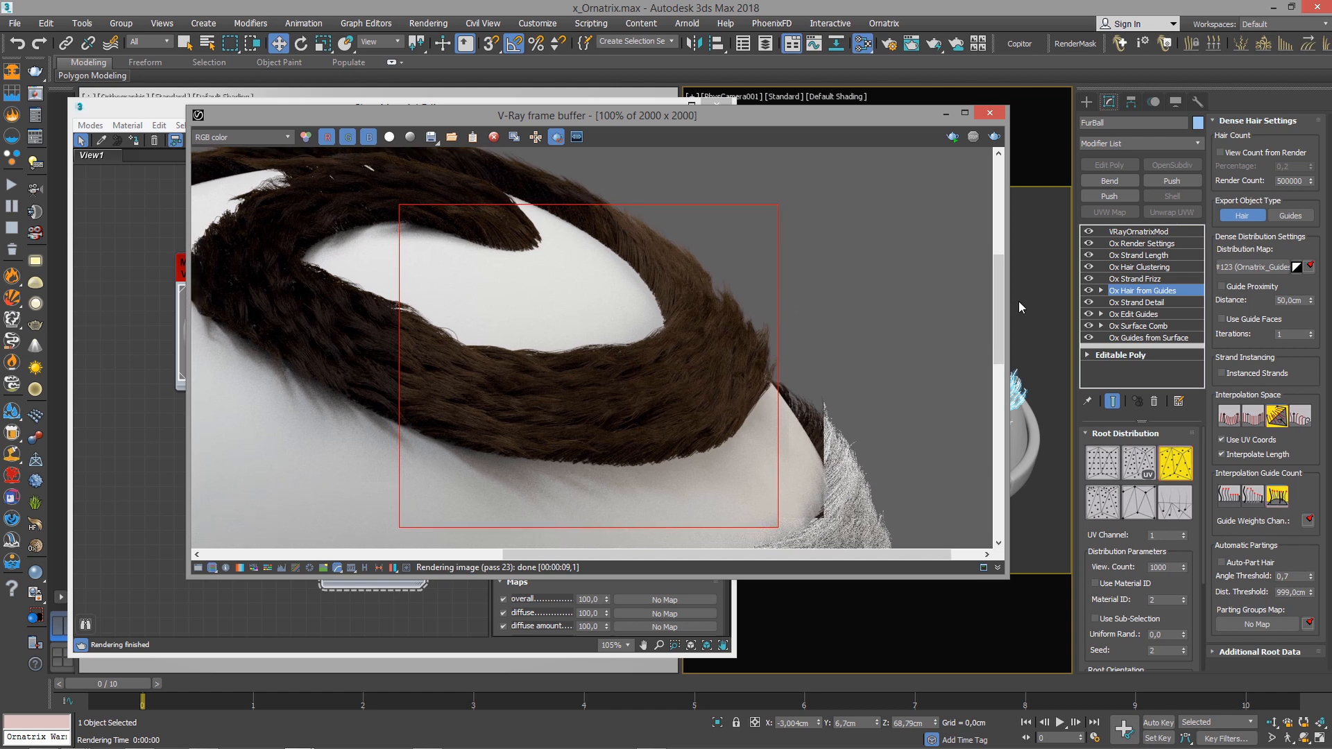
# Set the VRayHairMtl primary specular color to a brown with hue 20, saturation 122 and value 58.
pyautogui.press('m')
pyautogui.press('m')
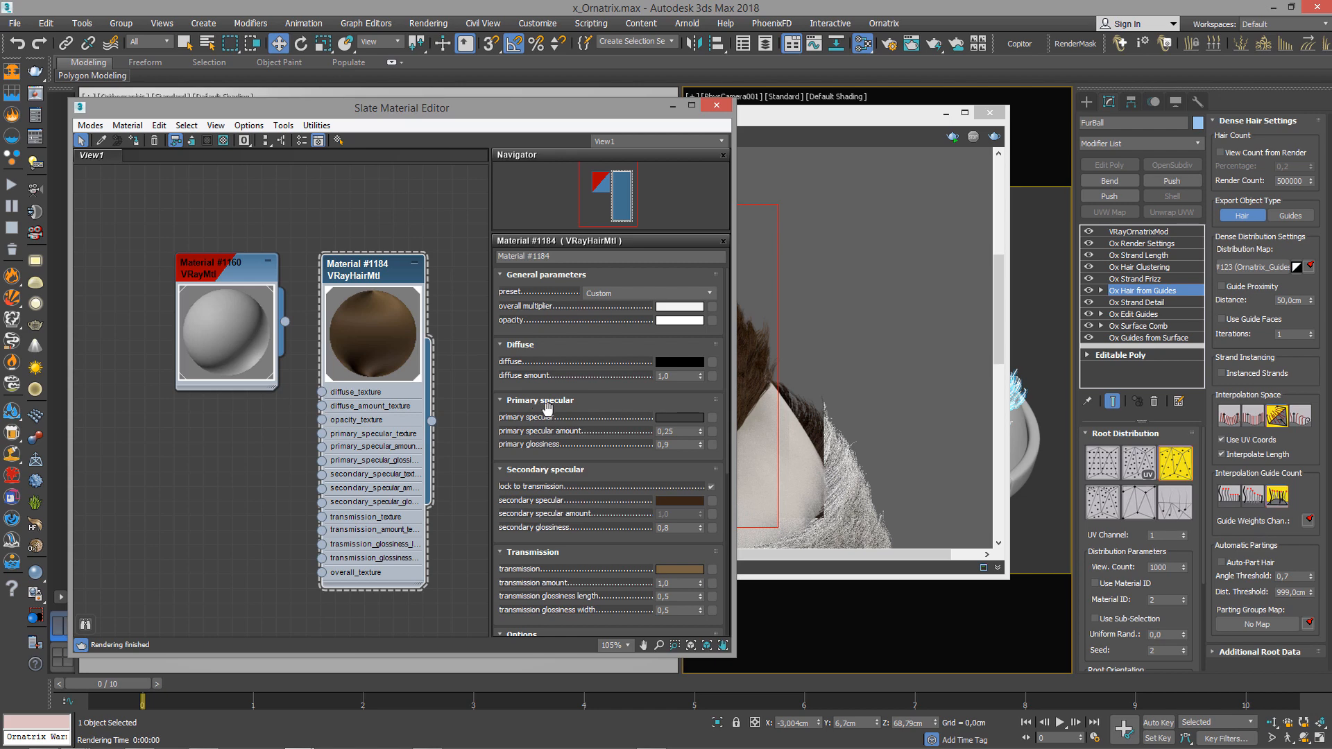
pyautogui.click(681, 418)
pyautogui.moveTo(455, 162); pyautogui.dragTo(489, 149)
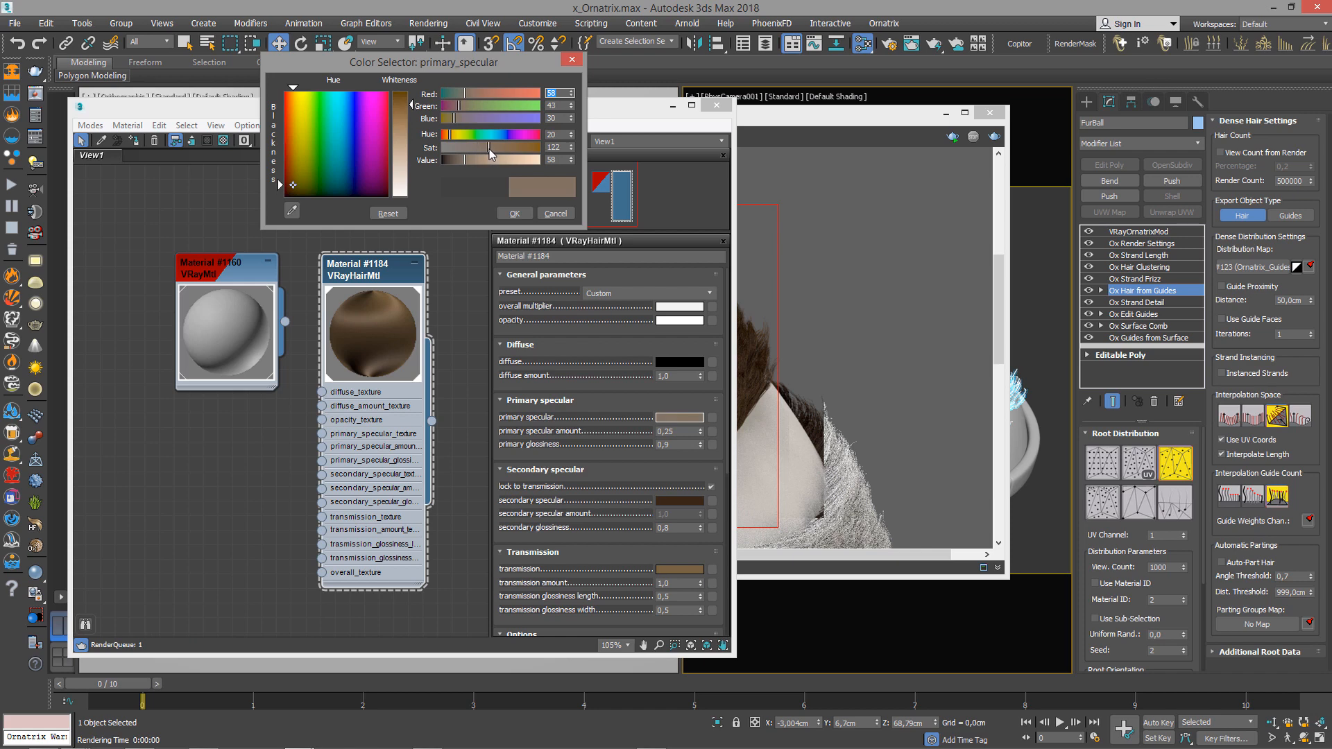
pyautogui.click(513, 214)
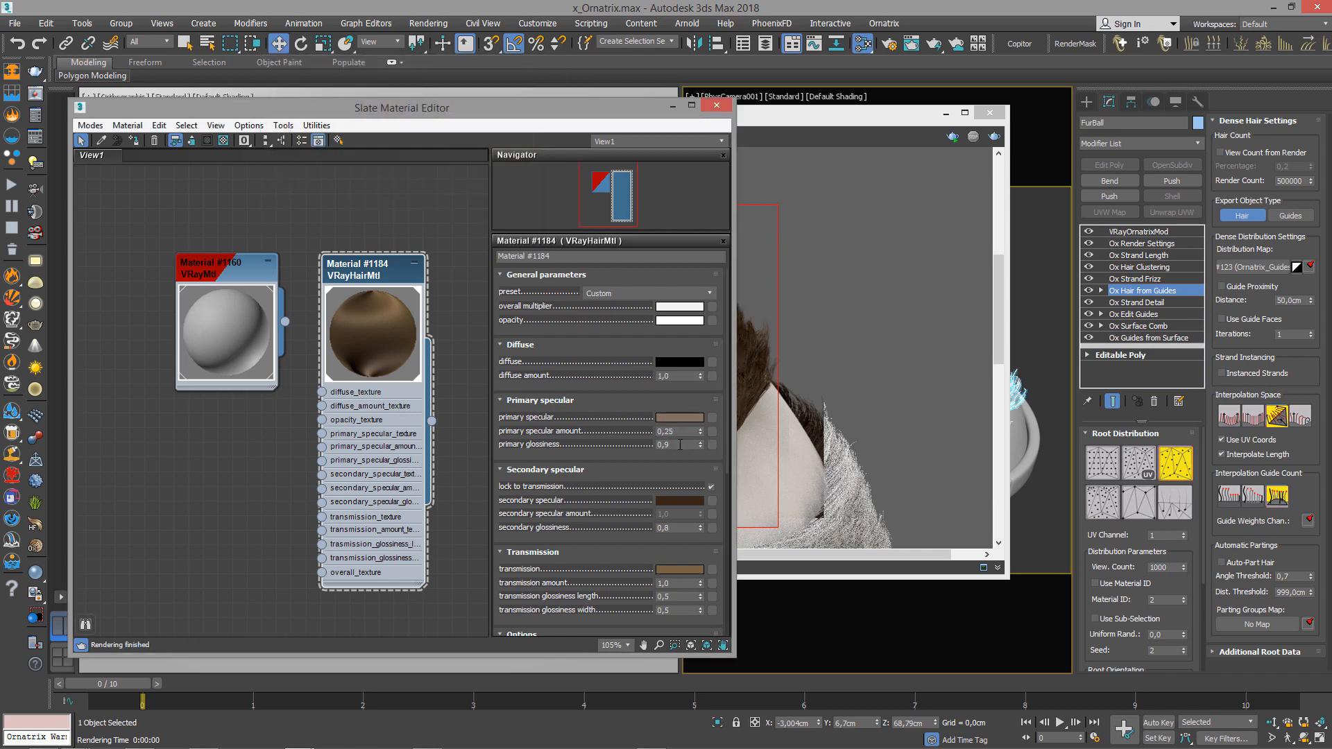
# Set the hair material's primary glossiness to 0,95 and its primary specular amount to 0,4.
pyautogui.doubleClick(678, 445)
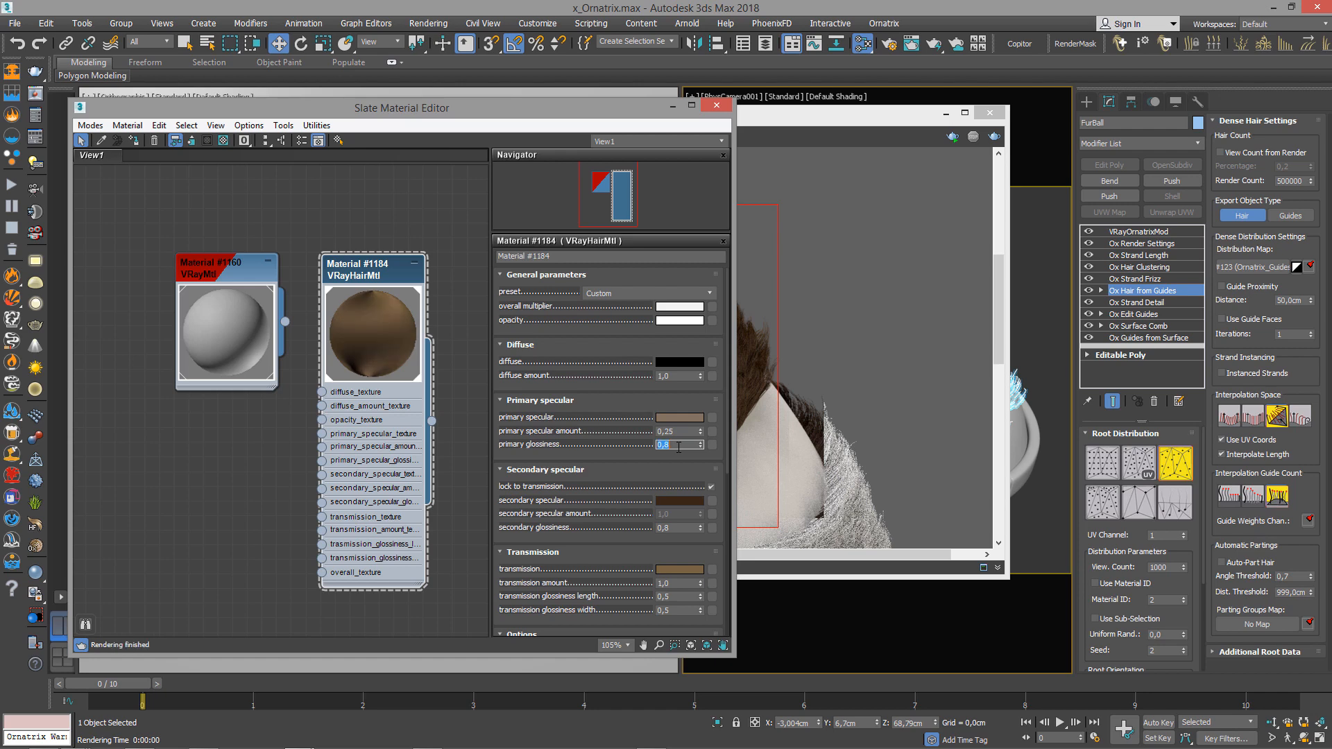
pyautogui.write('0,')
pyautogui.write('95')
pyautogui.press('Return')
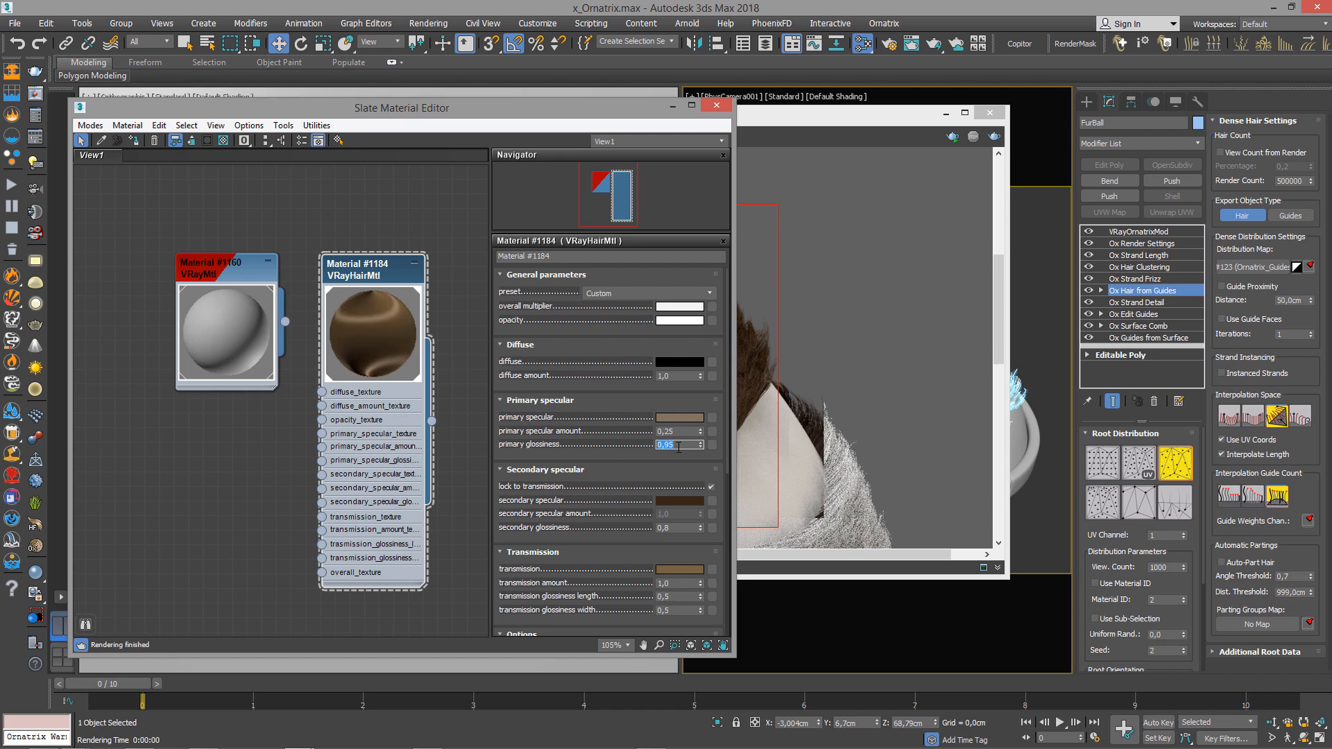
pyautogui.click(679, 433)
pyautogui.write('4')
pyautogui.press('Return')
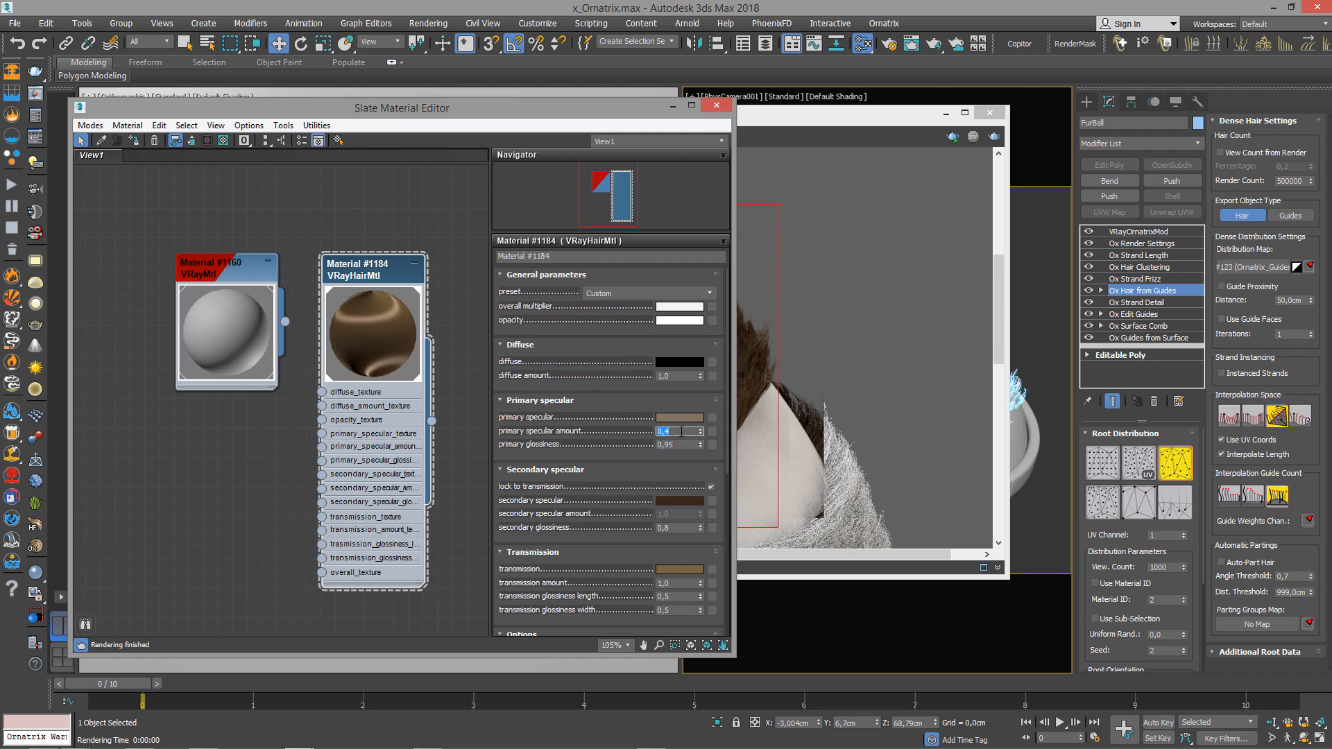
# Render a new V-Ray region over the left half of the fur spiral.
pyautogui.click(790, 356)
pyautogui.moveTo(713, 501); pyautogui.dragTo(354, 142)
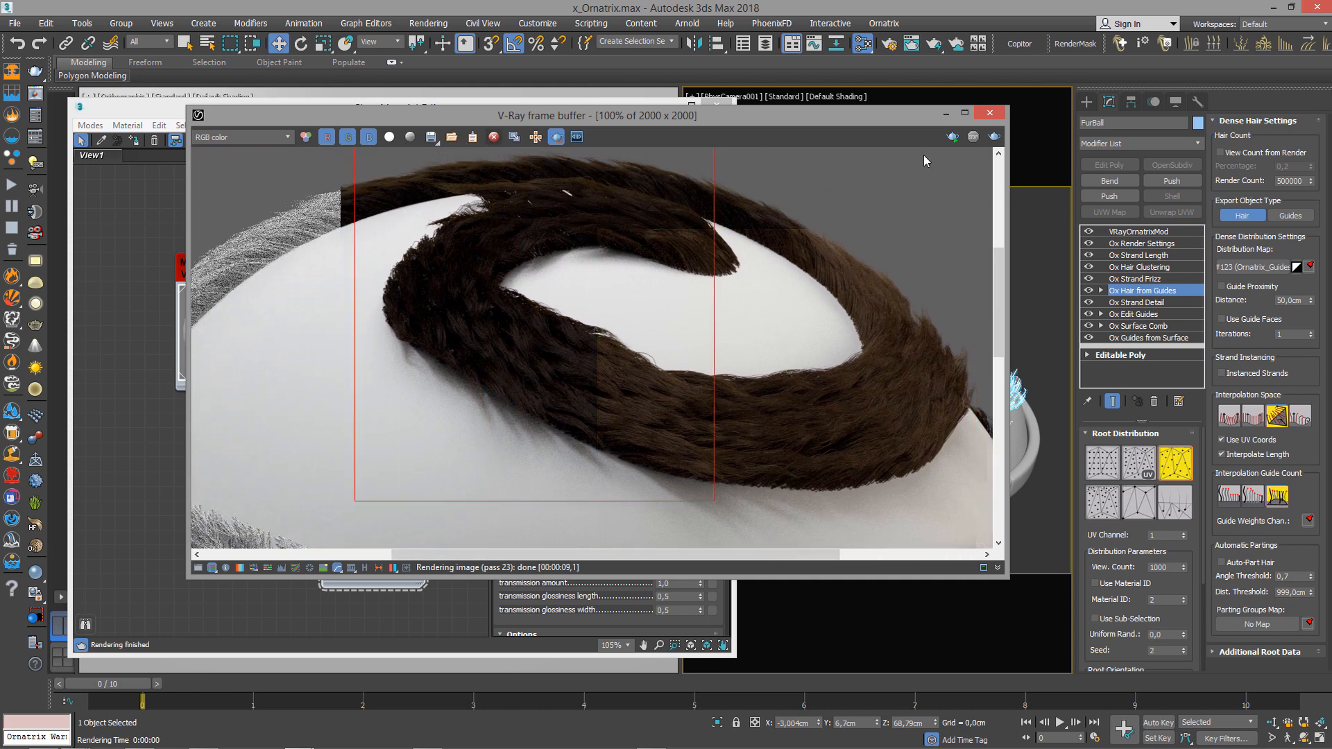
pyautogui.click(994, 136)
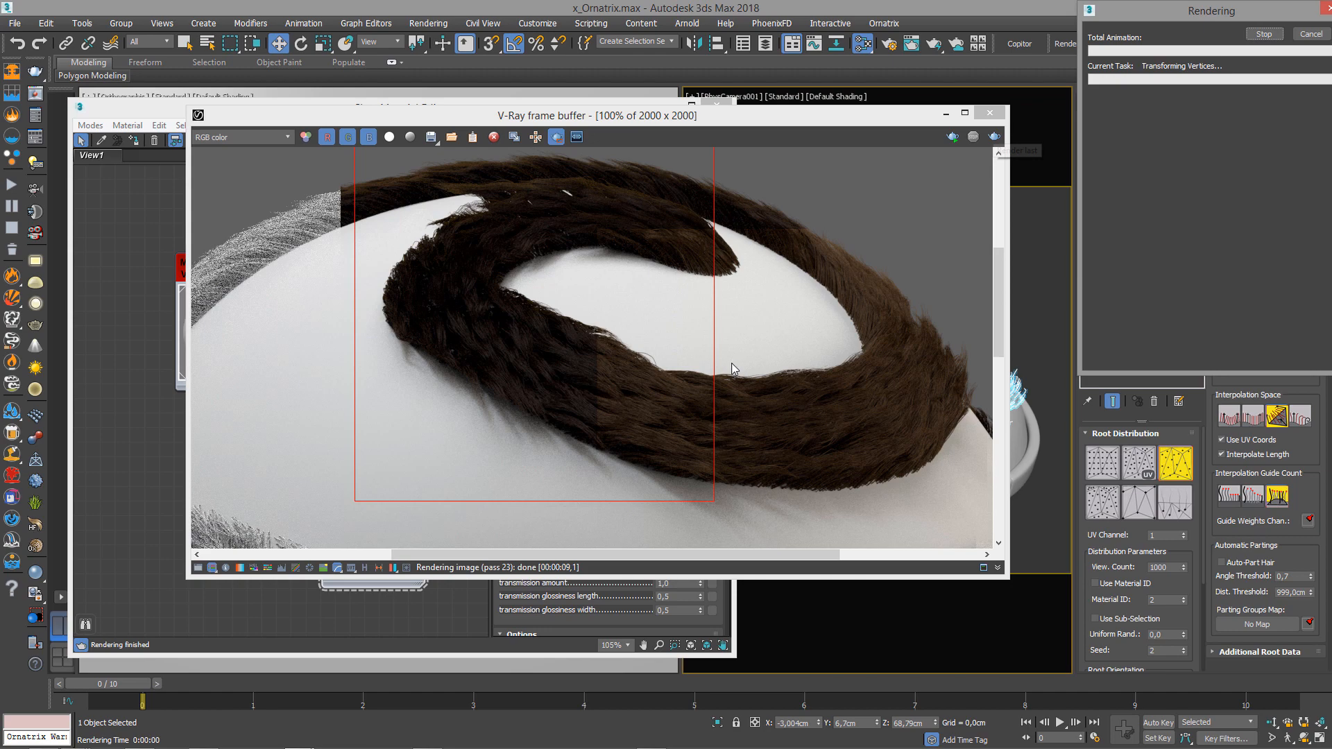
pyautogui.moveTo(843, 364); pyautogui.dragTo(731, 383, button='middle')
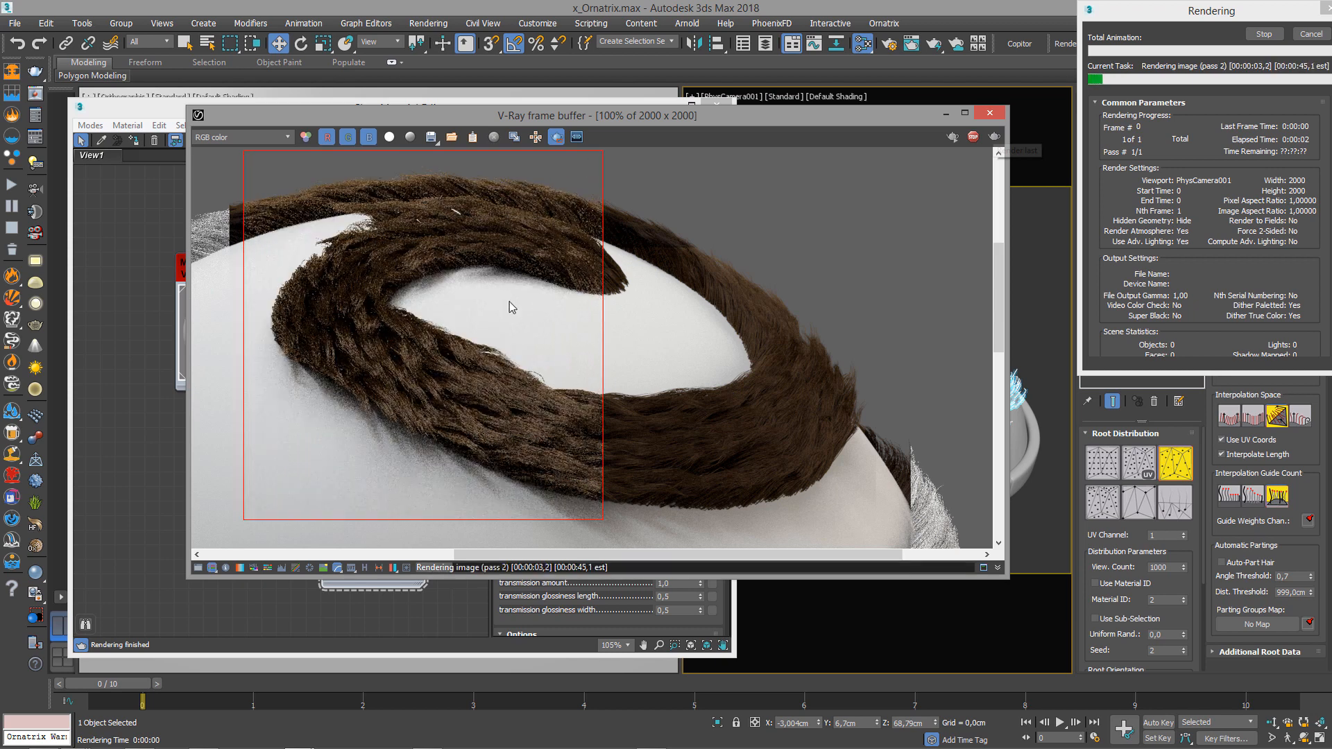
pyautogui.scroll(-1, 509, 301)
pyautogui.scroll(1, 587, 303)
pyautogui.moveTo(659, 335); pyautogui.dragTo(610, 345, button='middle')
pyautogui.moveTo(597, 259); pyautogui.dragTo(600, 276, button='middle')
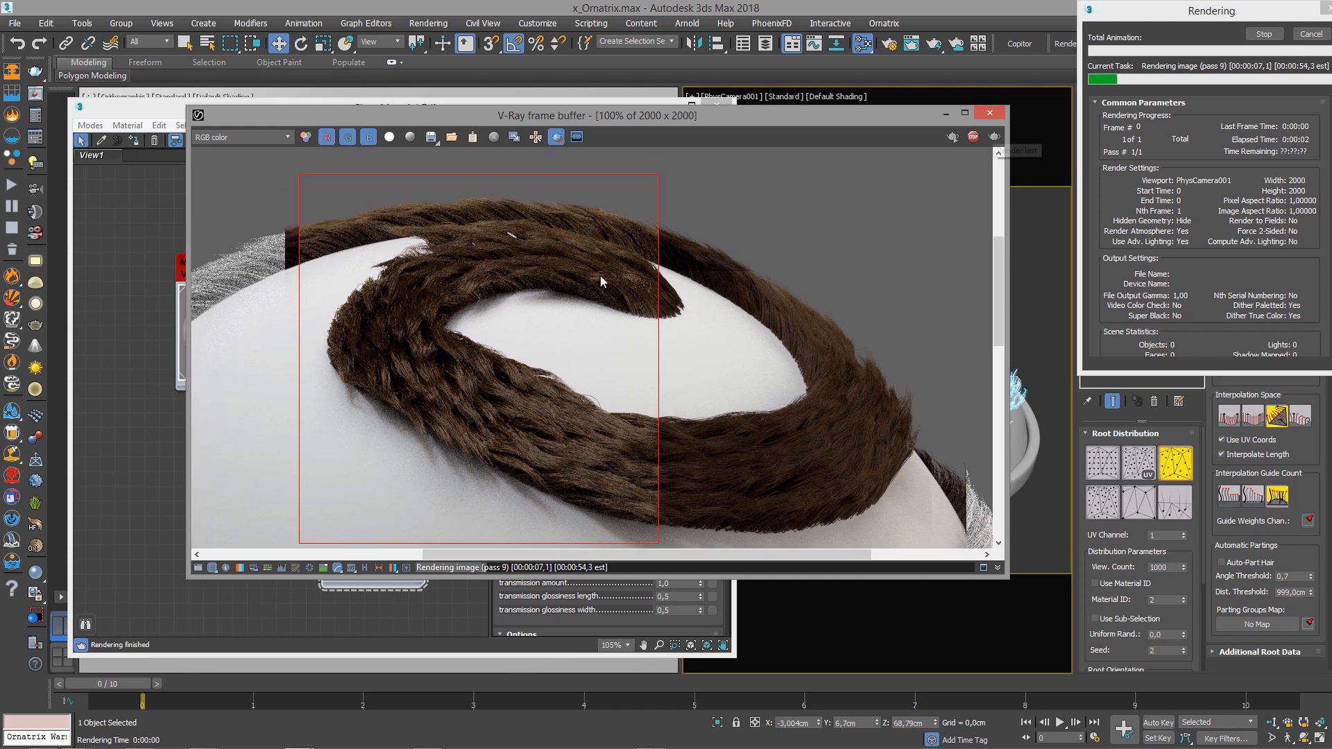
# Compare the fur's VRayReflection, VRaySpecular and VRayRefraction elements across the region border, ending on RGB color.
pyautogui.click(280, 139)
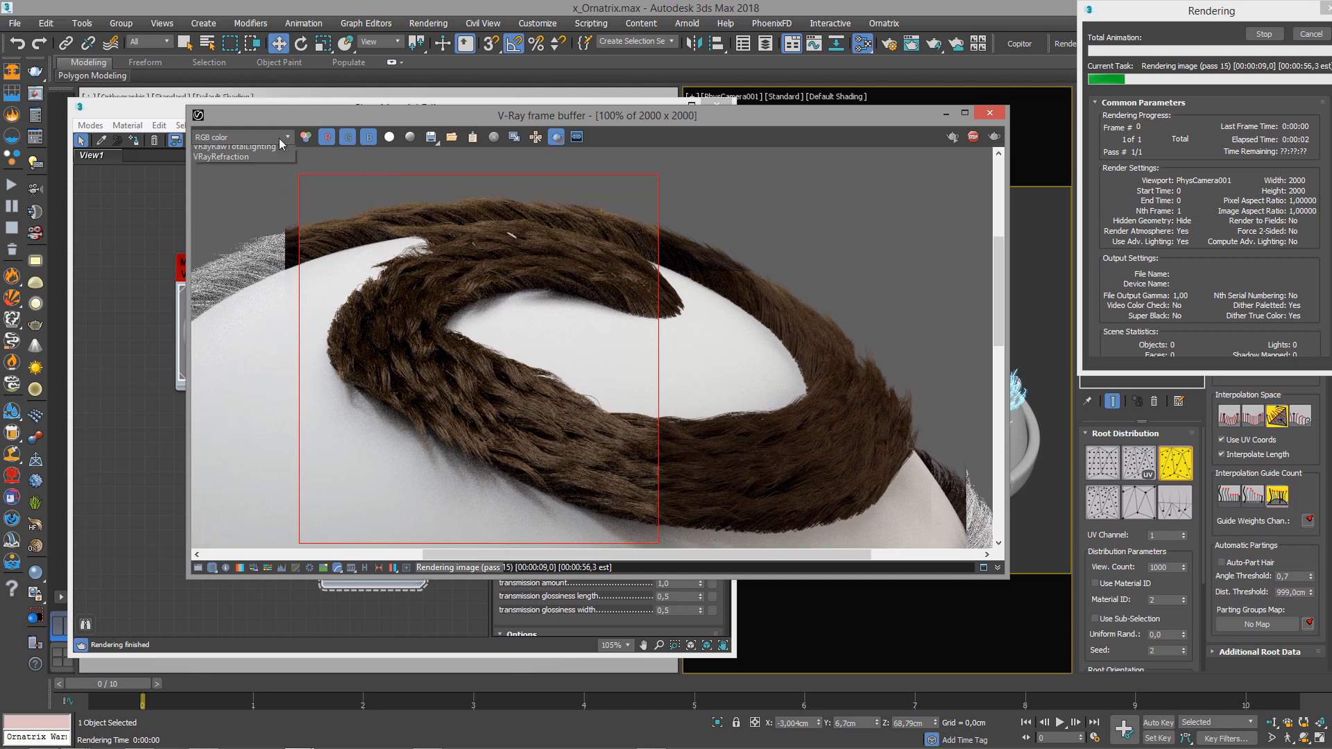
pyautogui.click(278, 139)
pyautogui.scroll(-5, 278, 139)
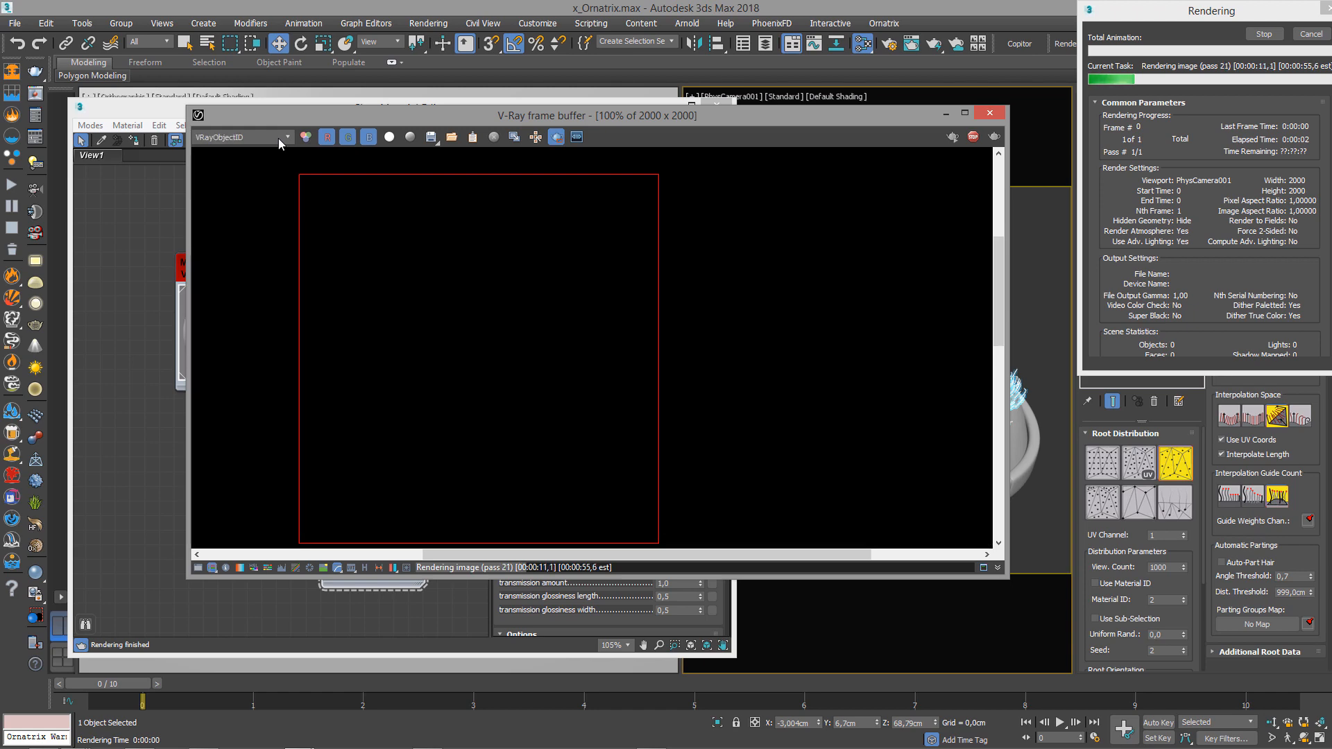
pyautogui.scroll(-1, 277, 139)
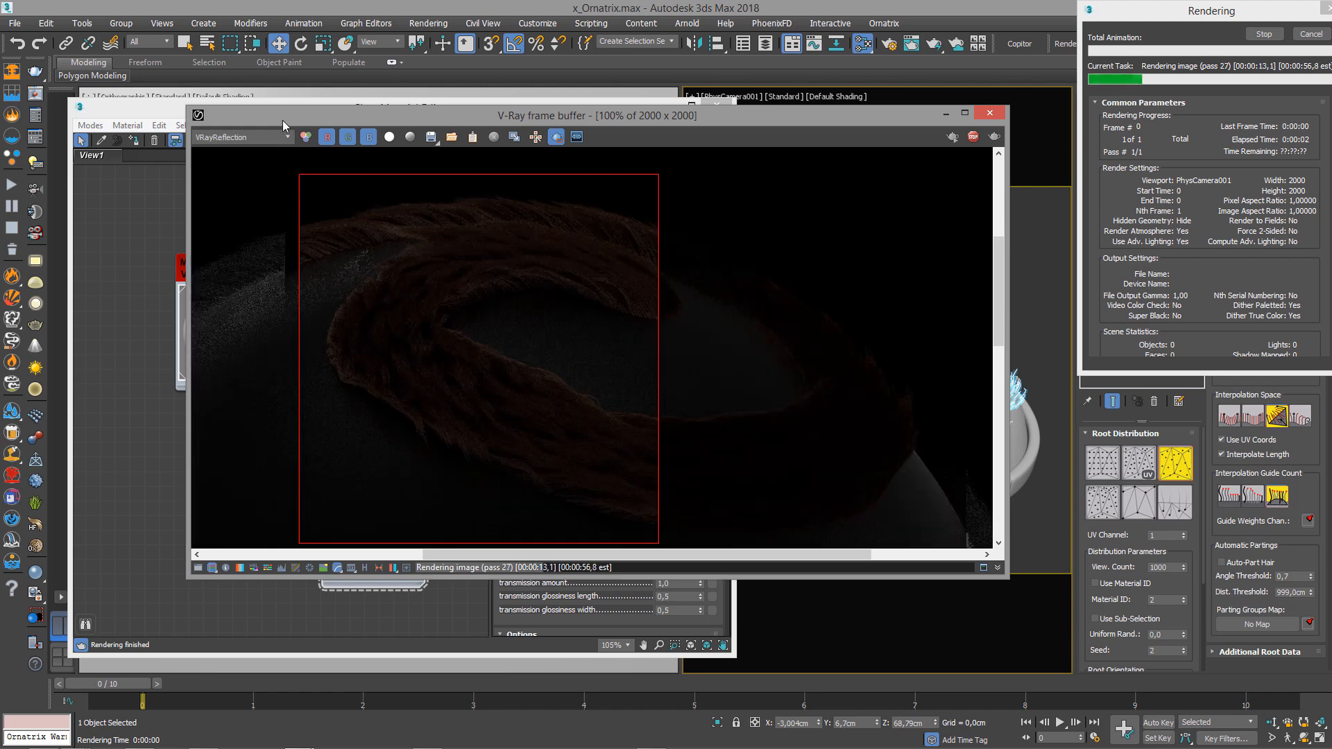
pyautogui.moveTo(283, 123); pyautogui.dragTo(253, 84)
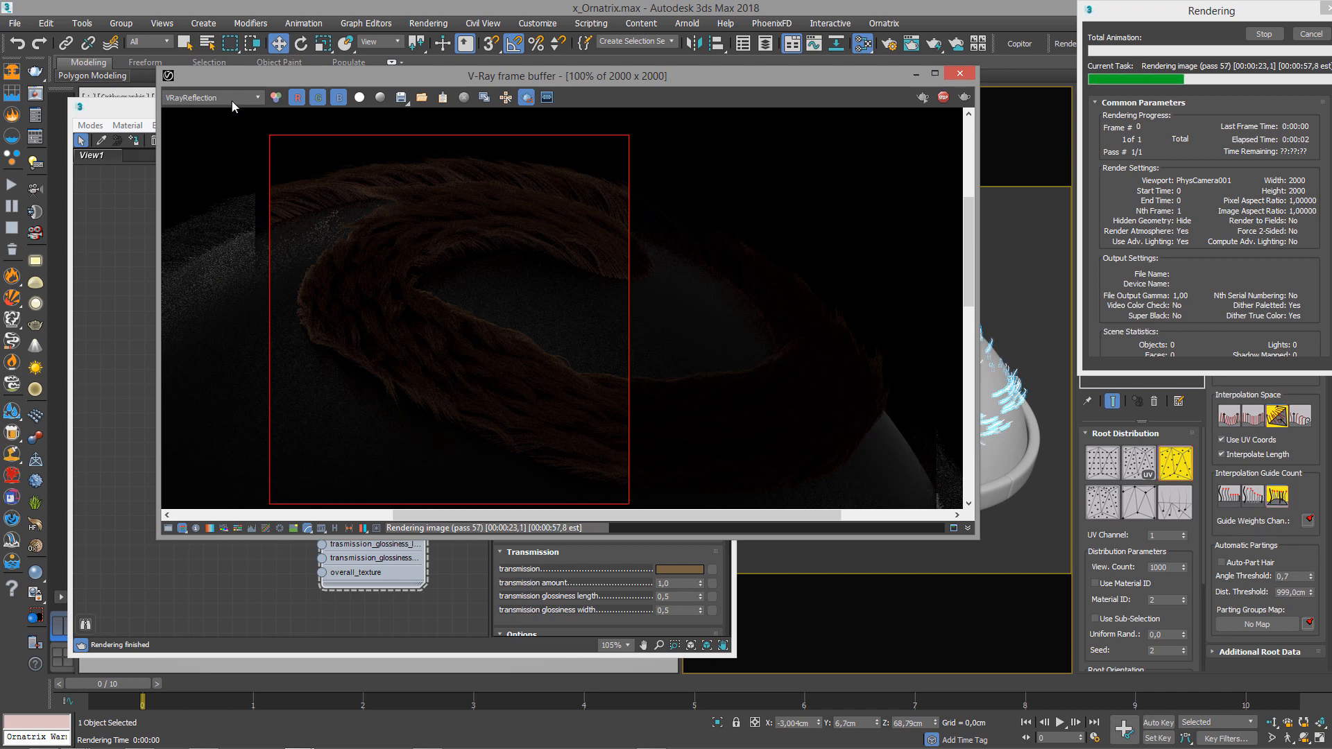
pyautogui.scroll(-1, 234, 103)
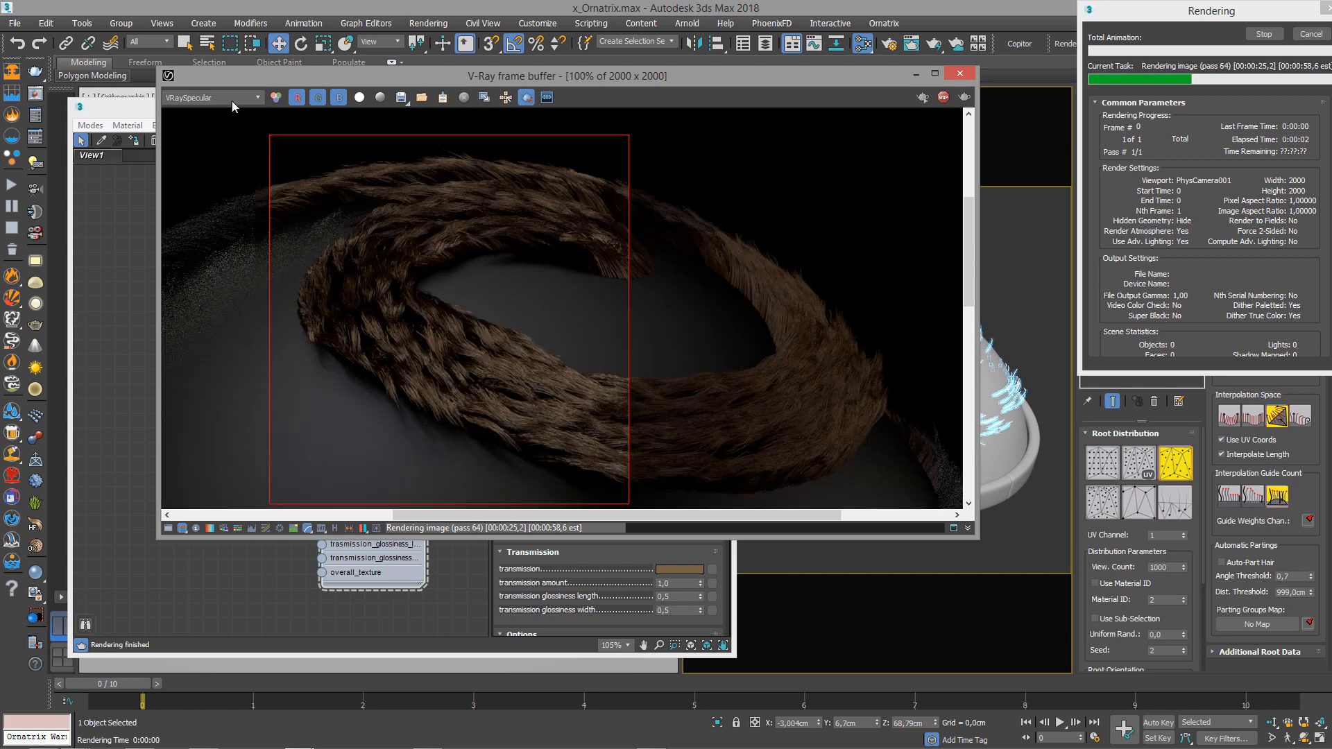
pyautogui.scroll(-1, 233, 104)
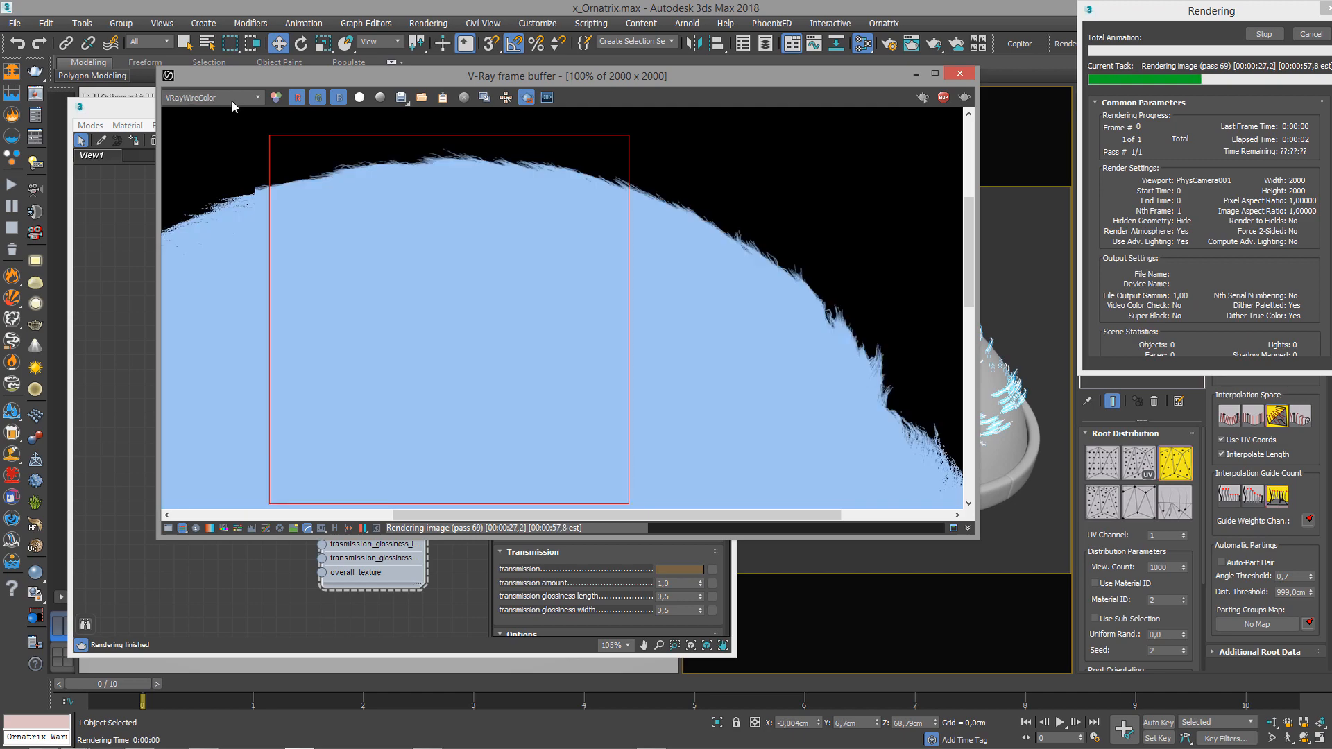
pyautogui.scroll(-5, 232, 101)
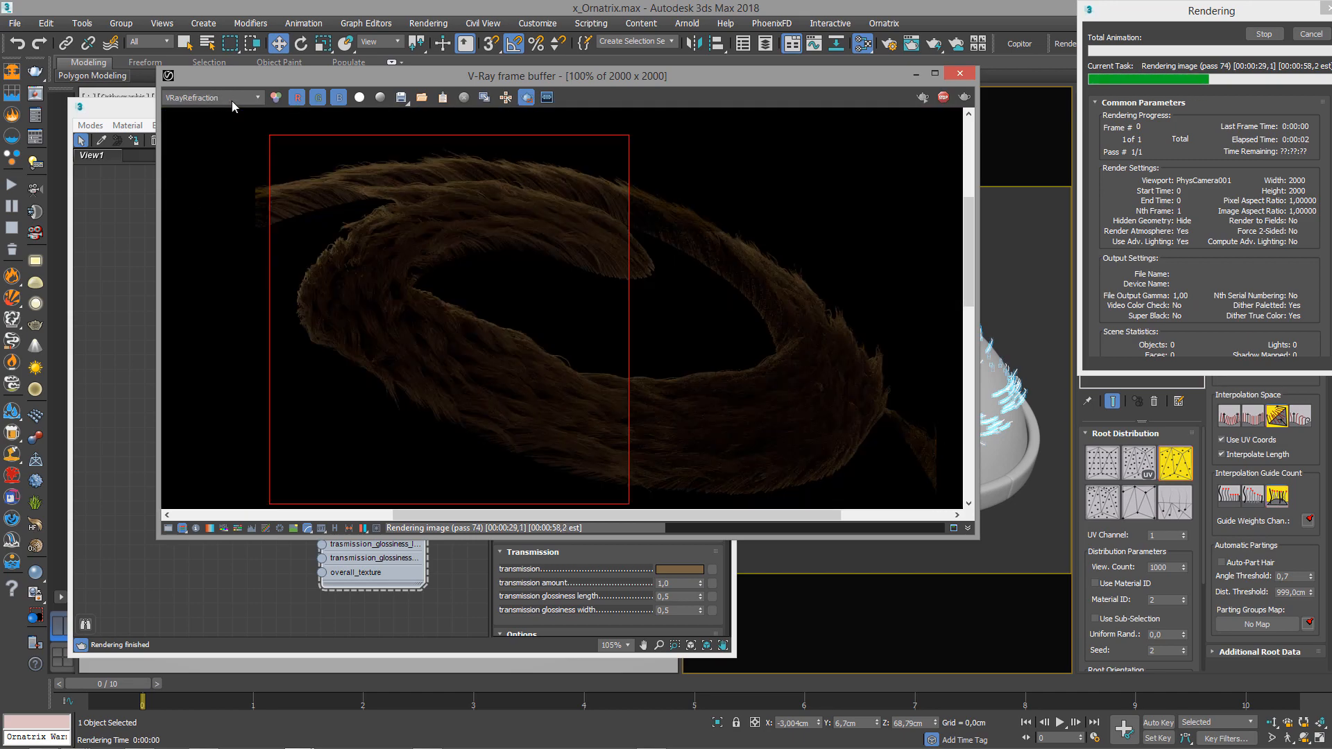
pyautogui.scroll(-2, 231, 102)
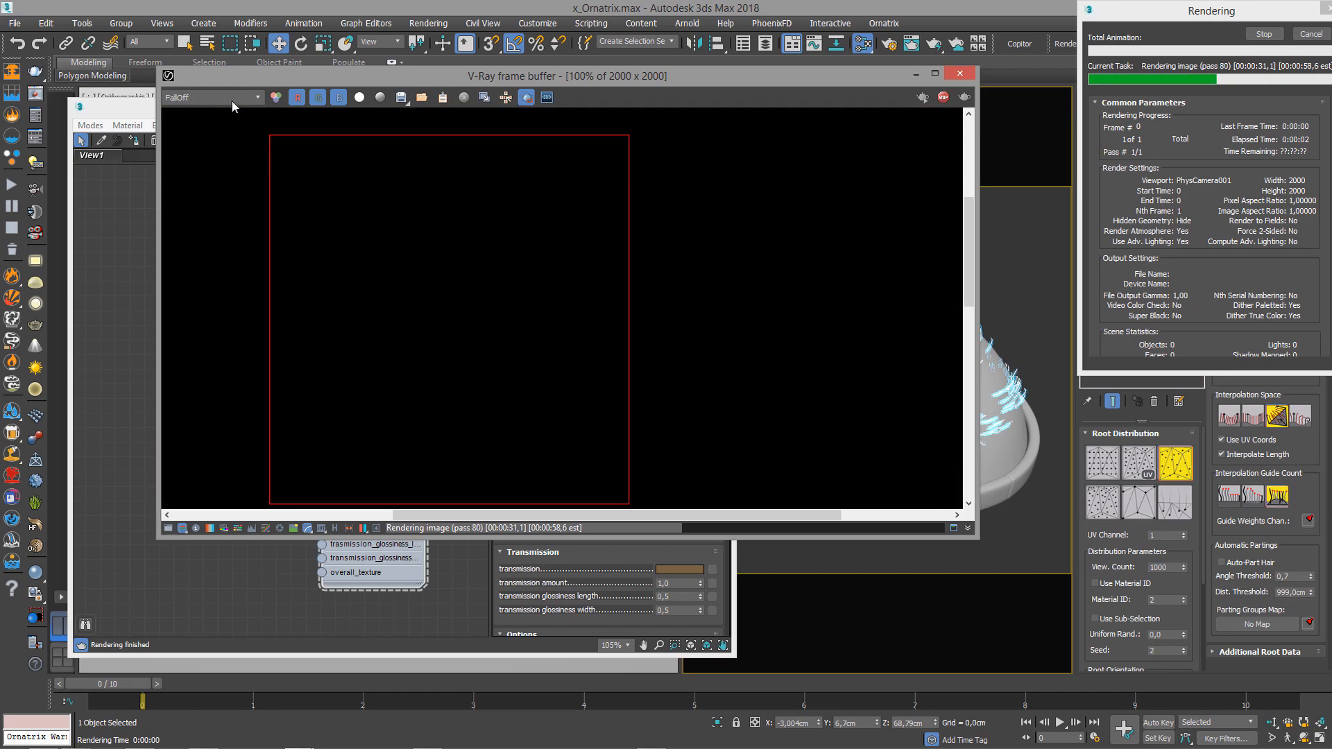
pyautogui.scroll(10, 232, 101)
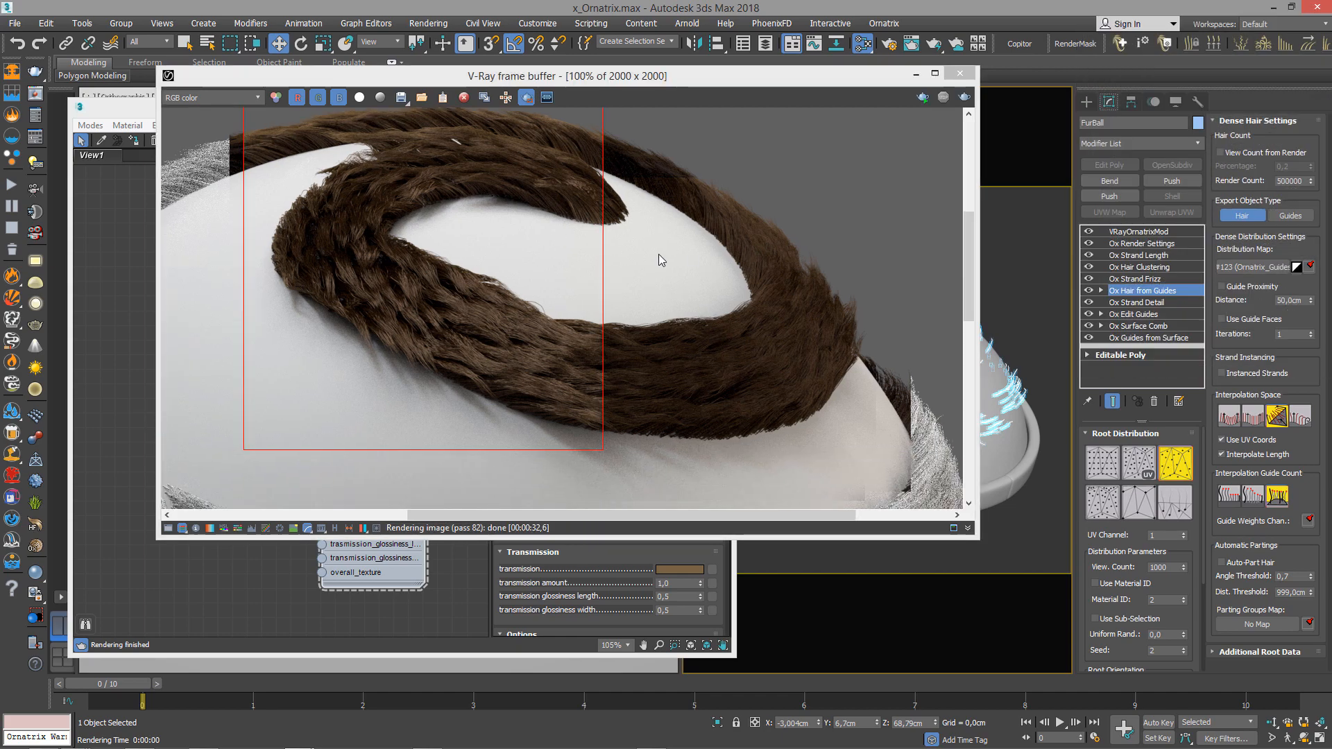
pyautogui.moveTo(659, 255); pyautogui.dragTo(668, 300, button='middle')
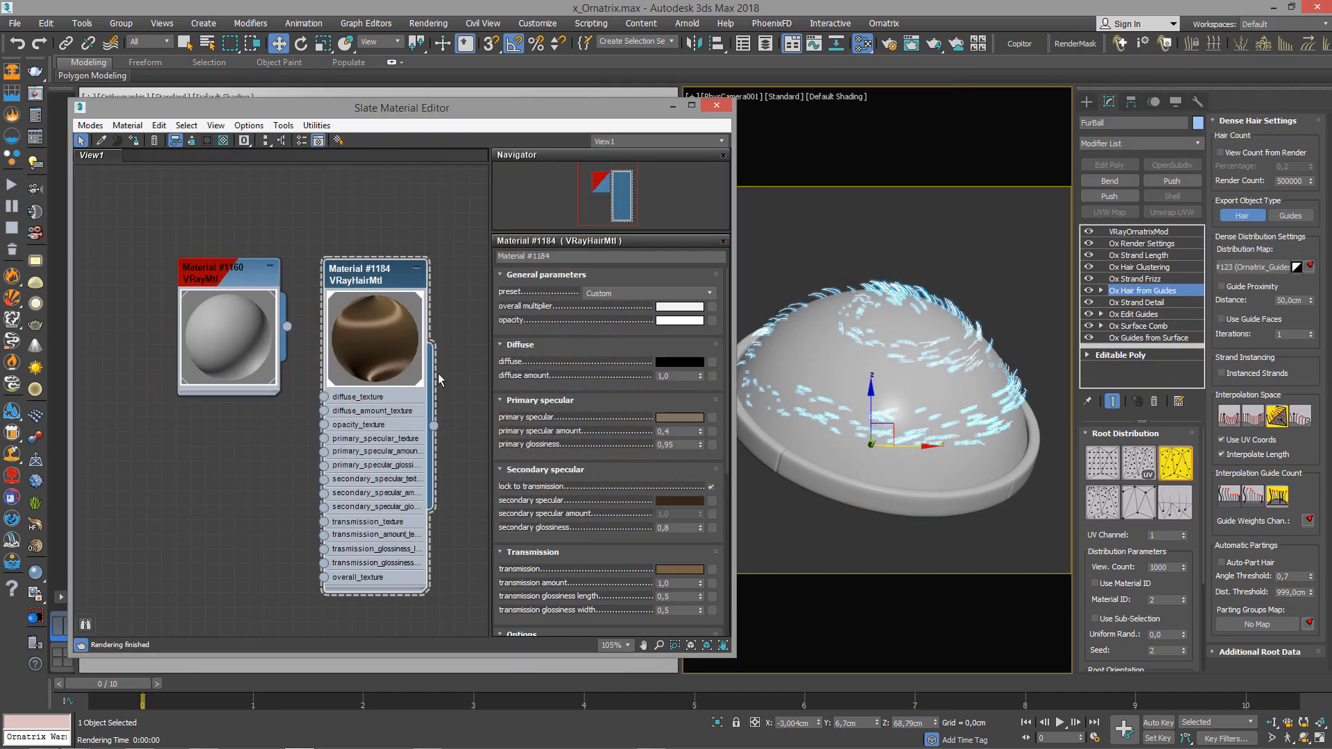
pyautogui.moveTo(380, 337); pyautogui.dragTo(396, 335)
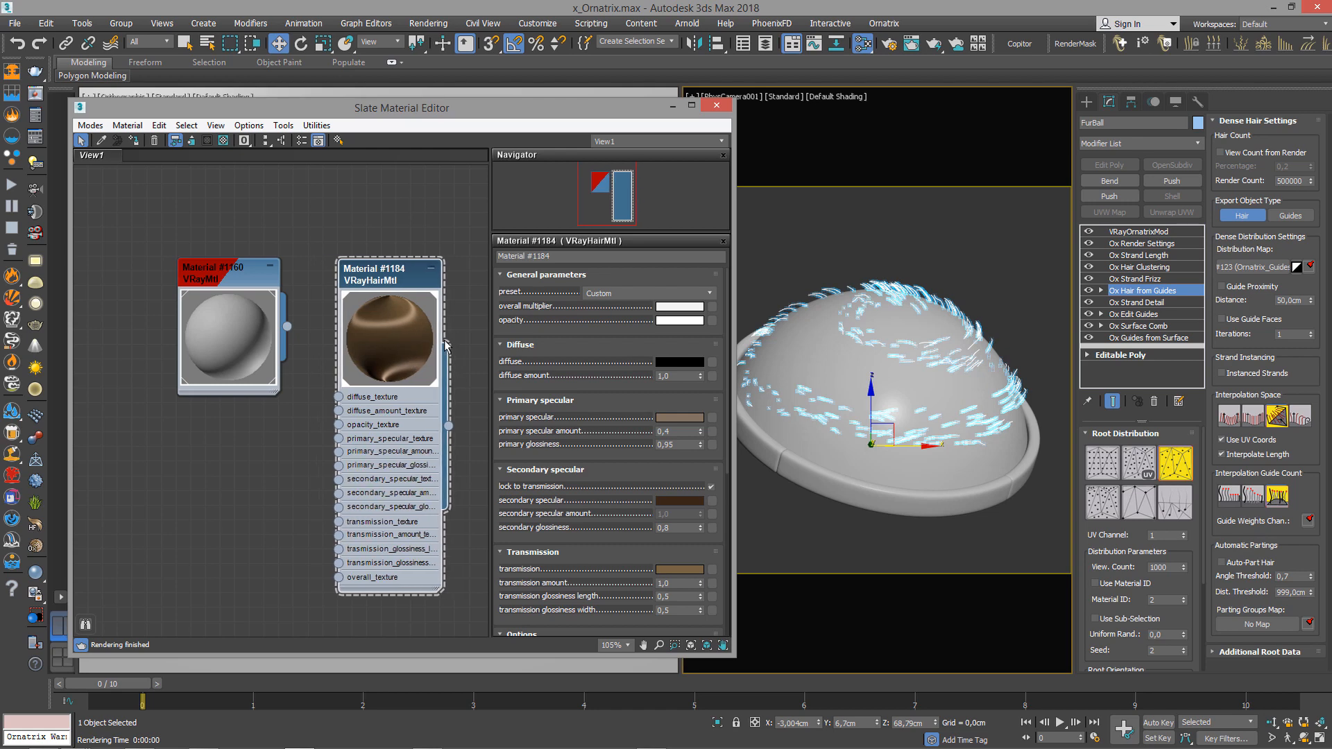
pyautogui.moveTo(380, 287); pyautogui.dragTo(369, 328, button='middle')
pyautogui.rightClick(375, 223)
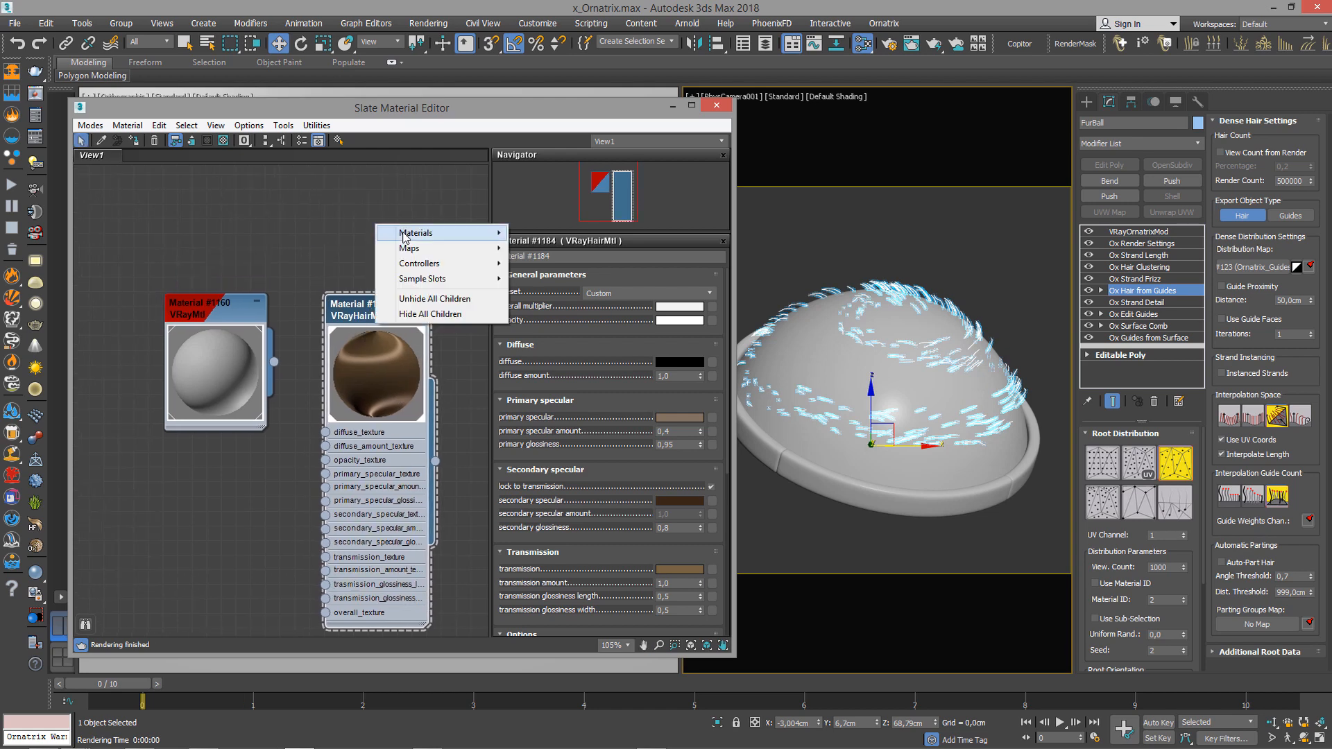
pyautogui.moveTo(409, 249)
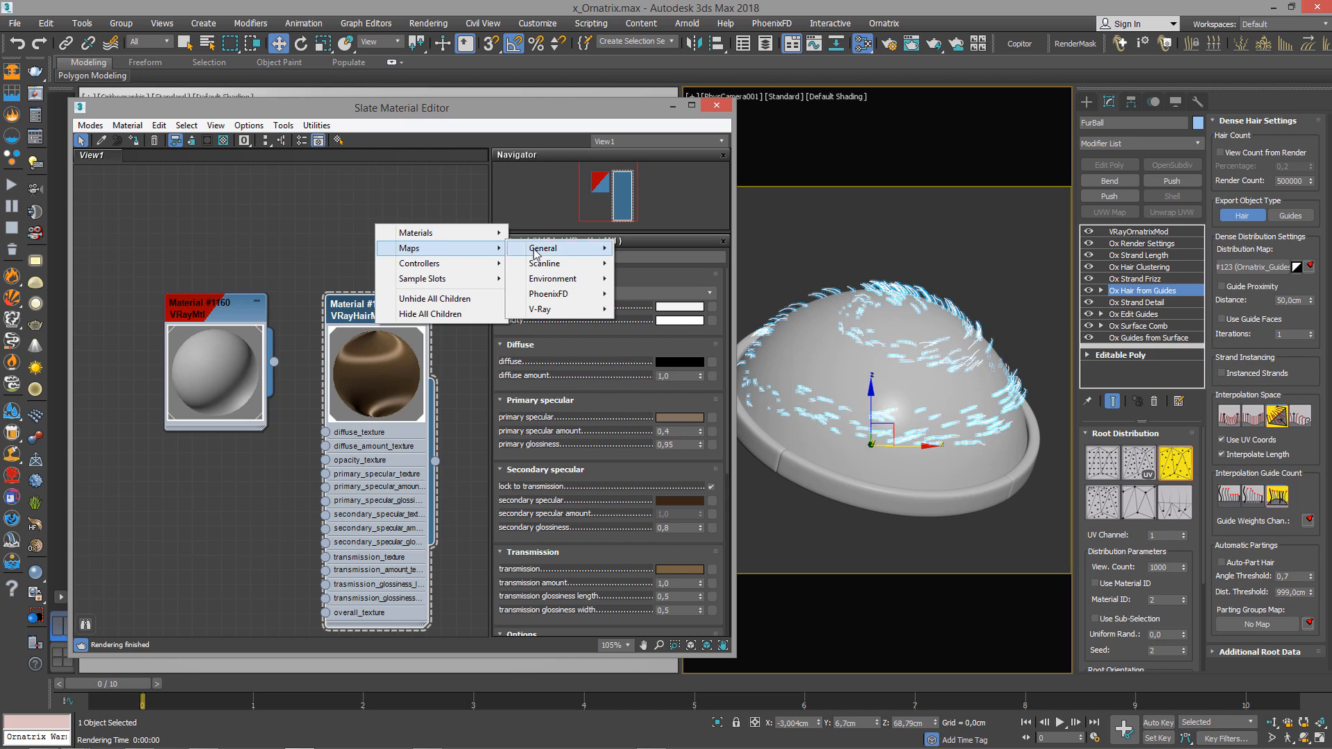
pyautogui.moveTo(536, 253)
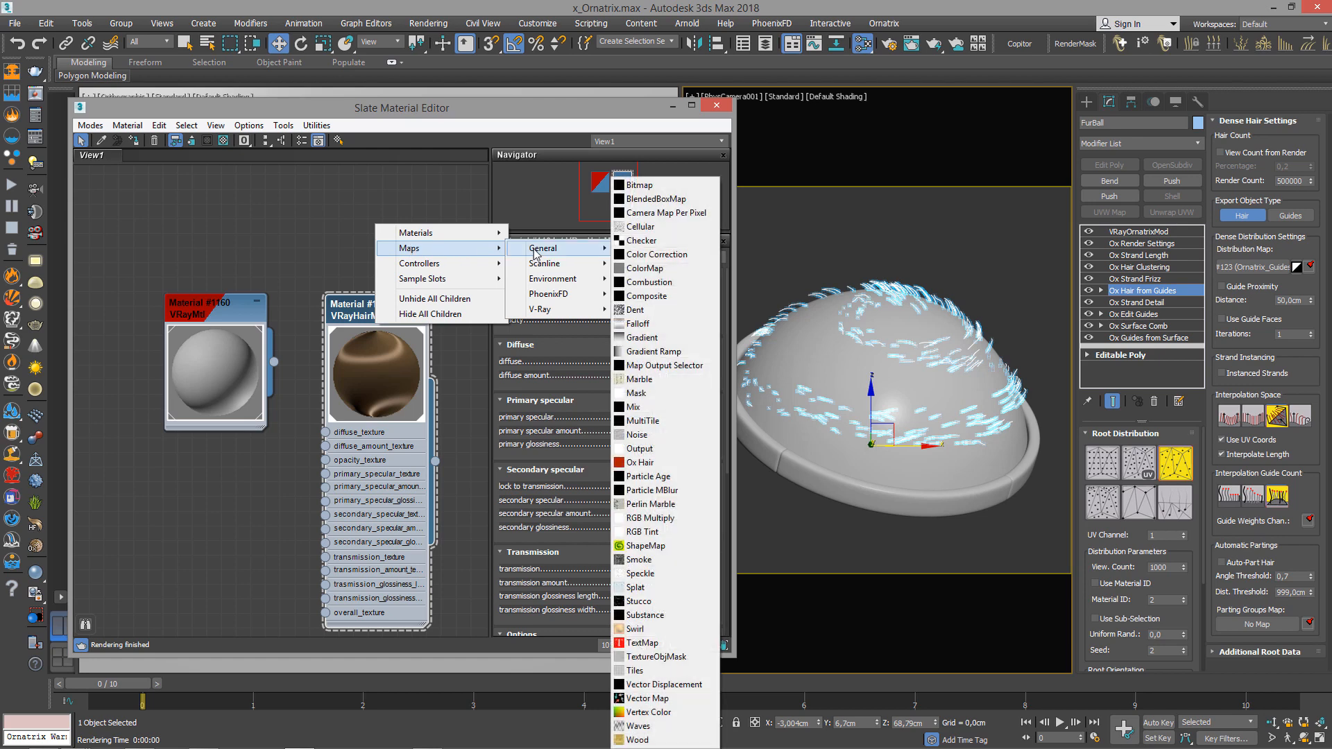
pyautogui.moveTo(541, 309)
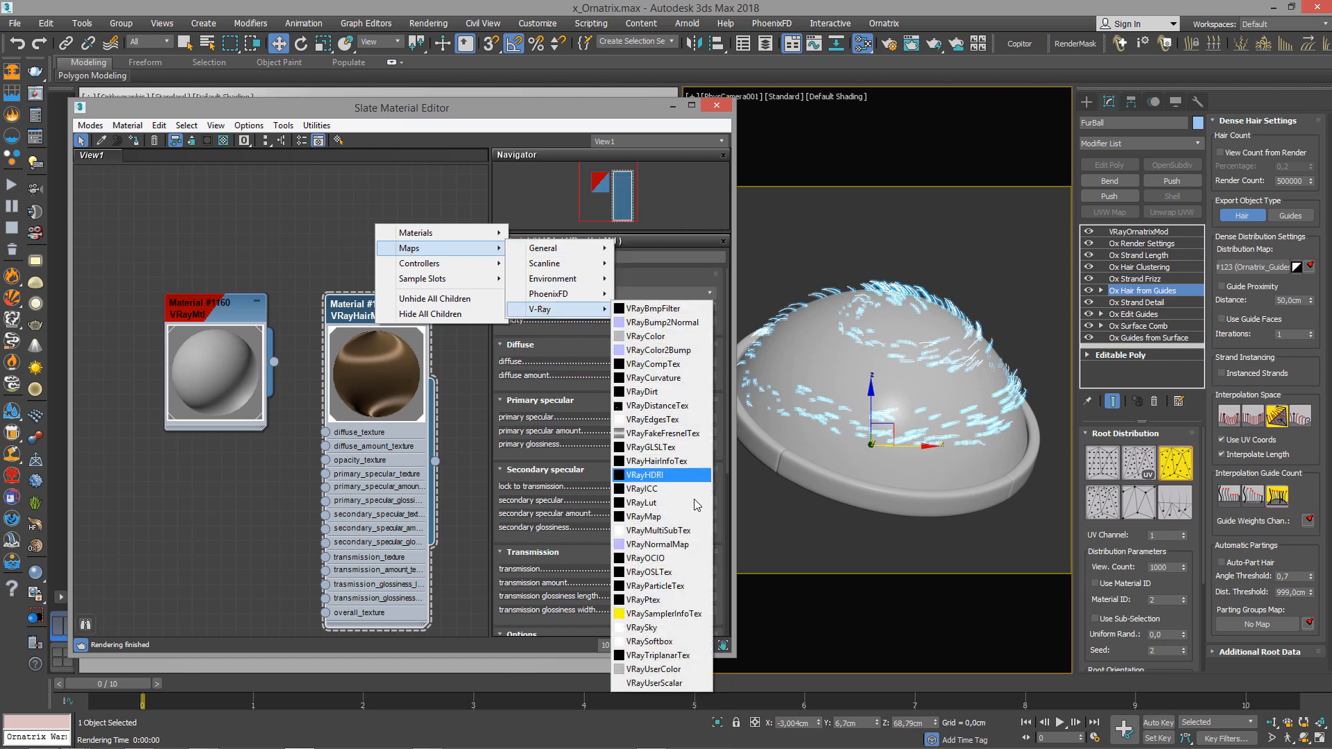
pyautogui.click(687, 425)
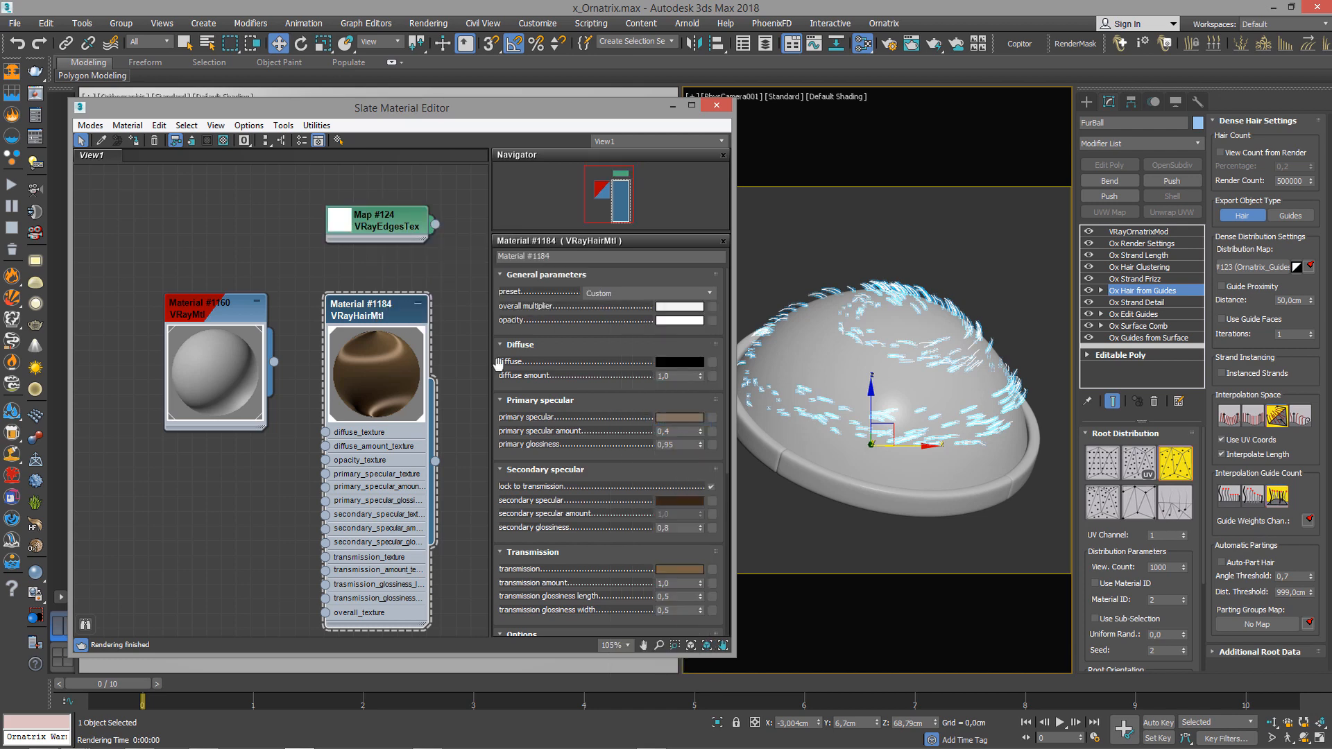
pyautogui.doubleClick(372, 228)
pyautogui.press('Delete')
# Add a VRayHairInfoTex map to the material graph and place it between the VRayMtl and VRayHairMtl nodes.
pyautogui.rightClick(323, 206)
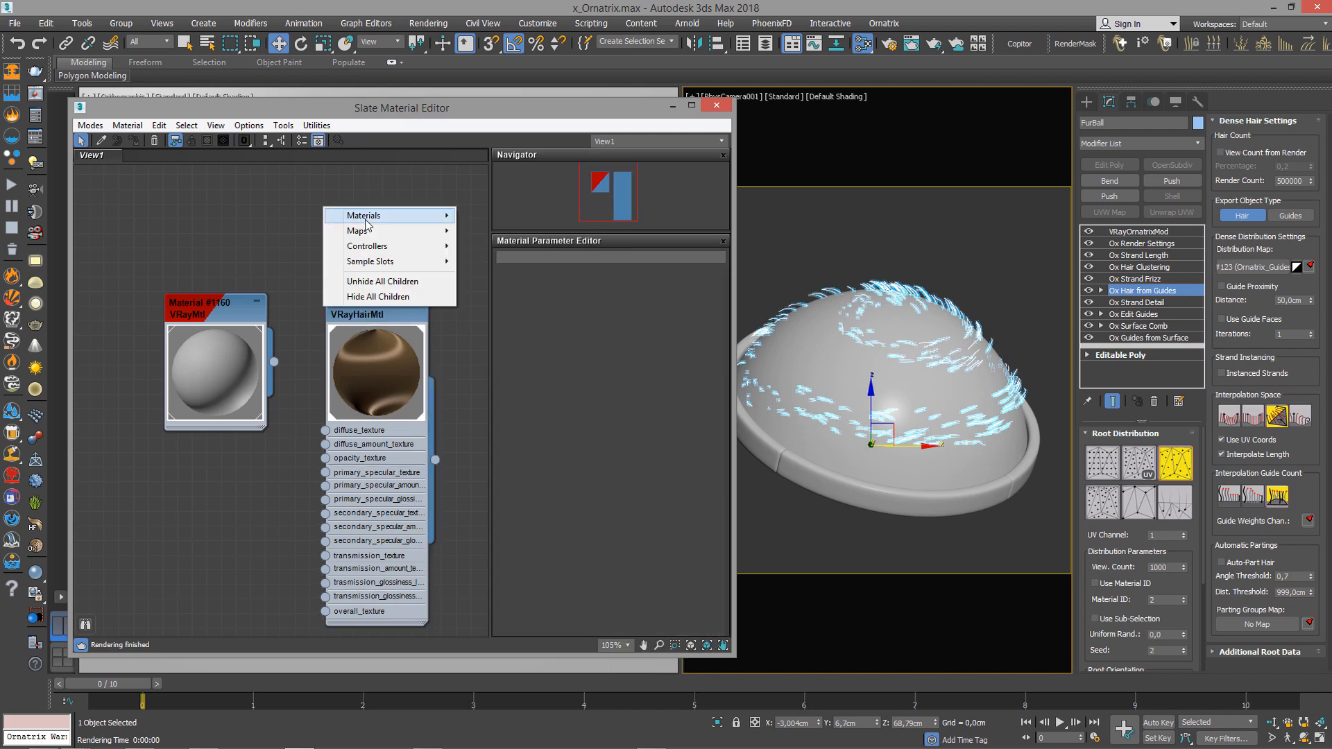
pyautogui.moveTo(374, 230)
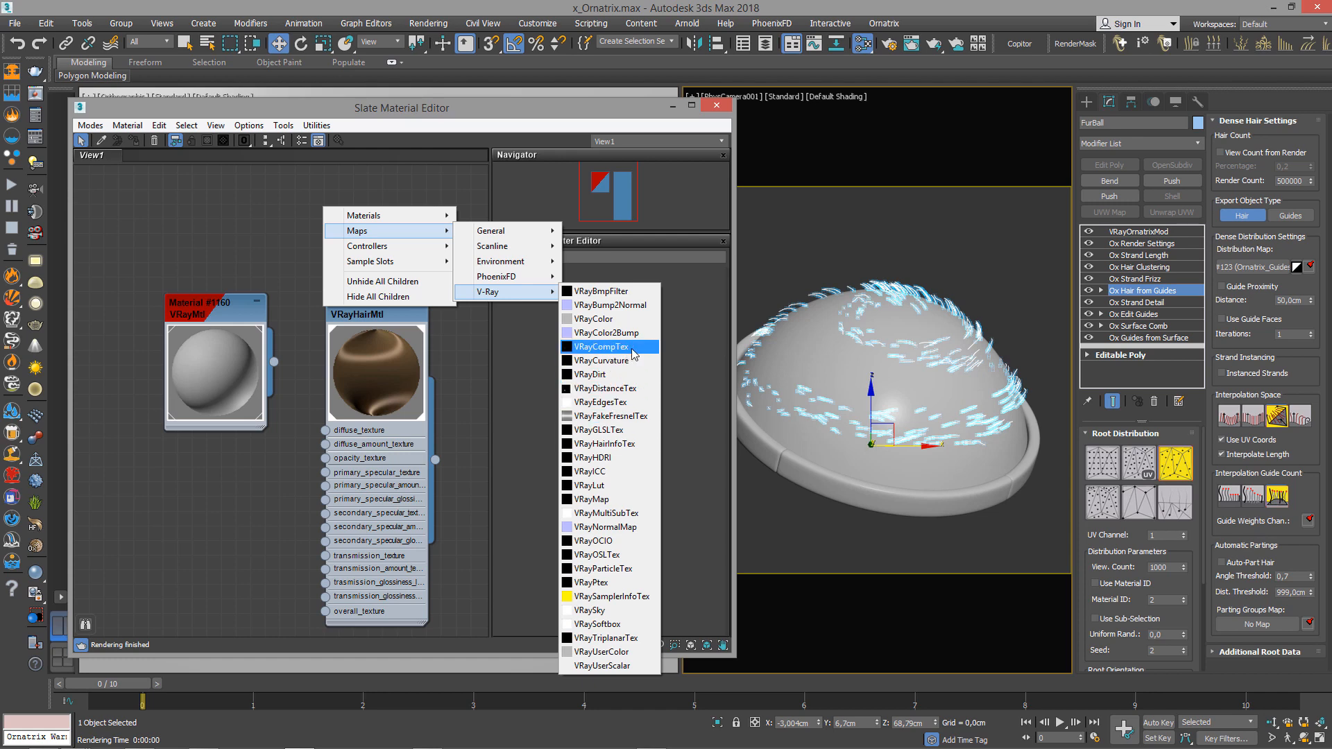
pyautogui.click(633, 450)
pyautogui.doubleClick(335, 242)
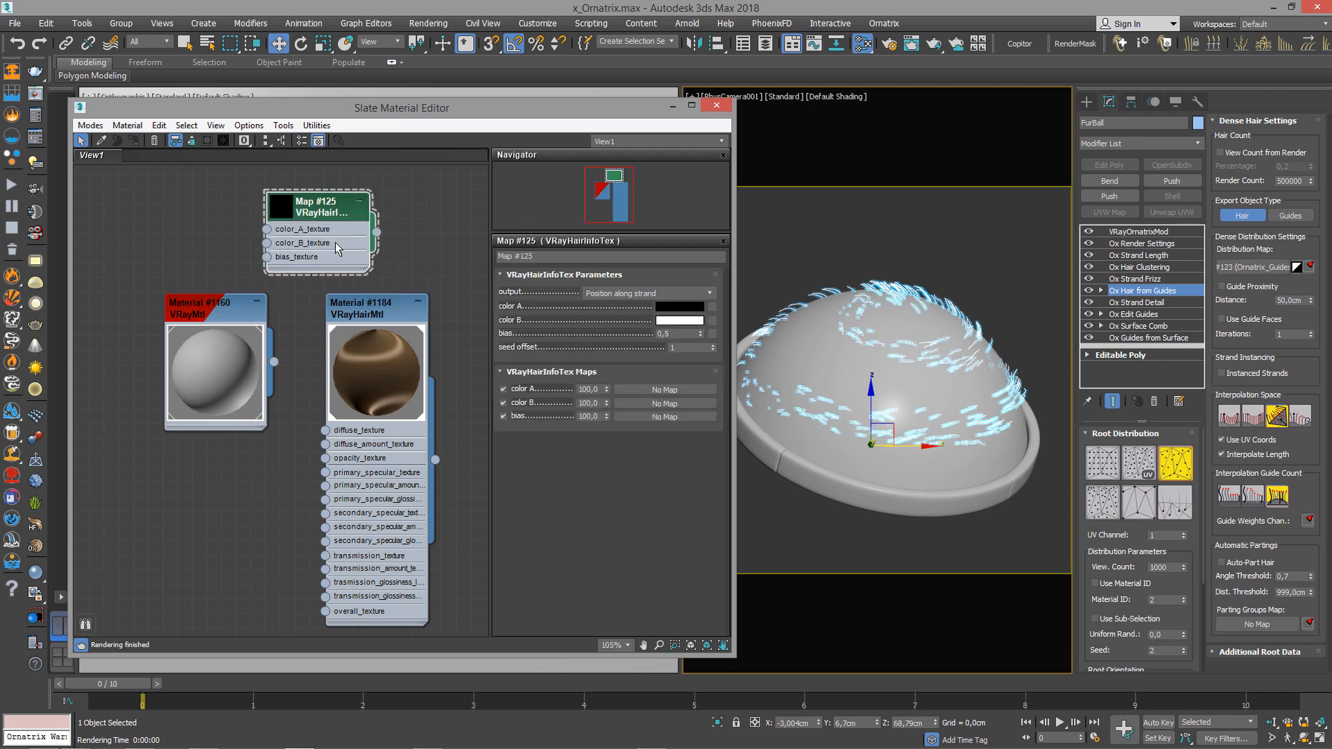
pyautogui.moveTo(223, 333); pyautogui.dragTo(130, 333)
pyautogui.moveTo(318, 215); pyautogui.dragTo(230, 318)
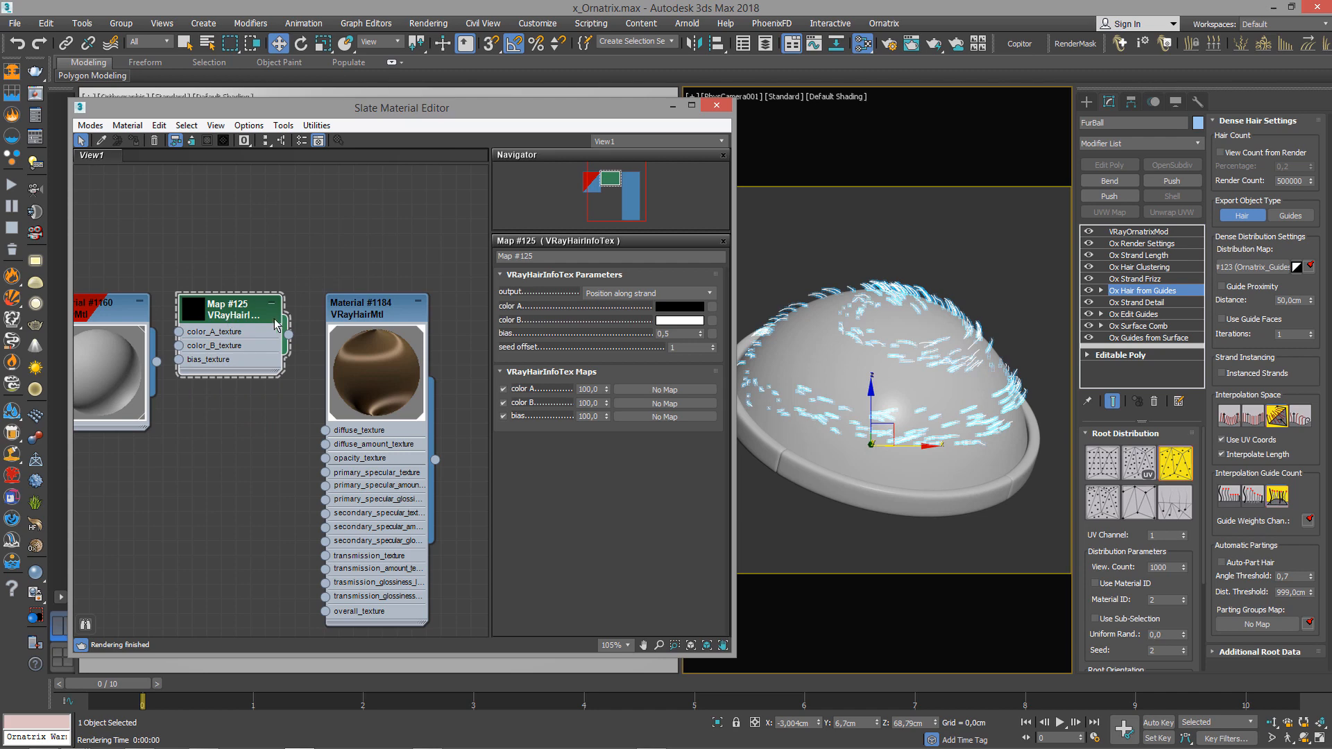
# Connect the VRayHairInfoTex output to the VRayHairMtl transmission texture as an instance and tidy the node layout.
pyautogui.moveTo(373, 314); pyautogui.dragTo(400, 256)
pyautogui.doubleClick(399, 255)
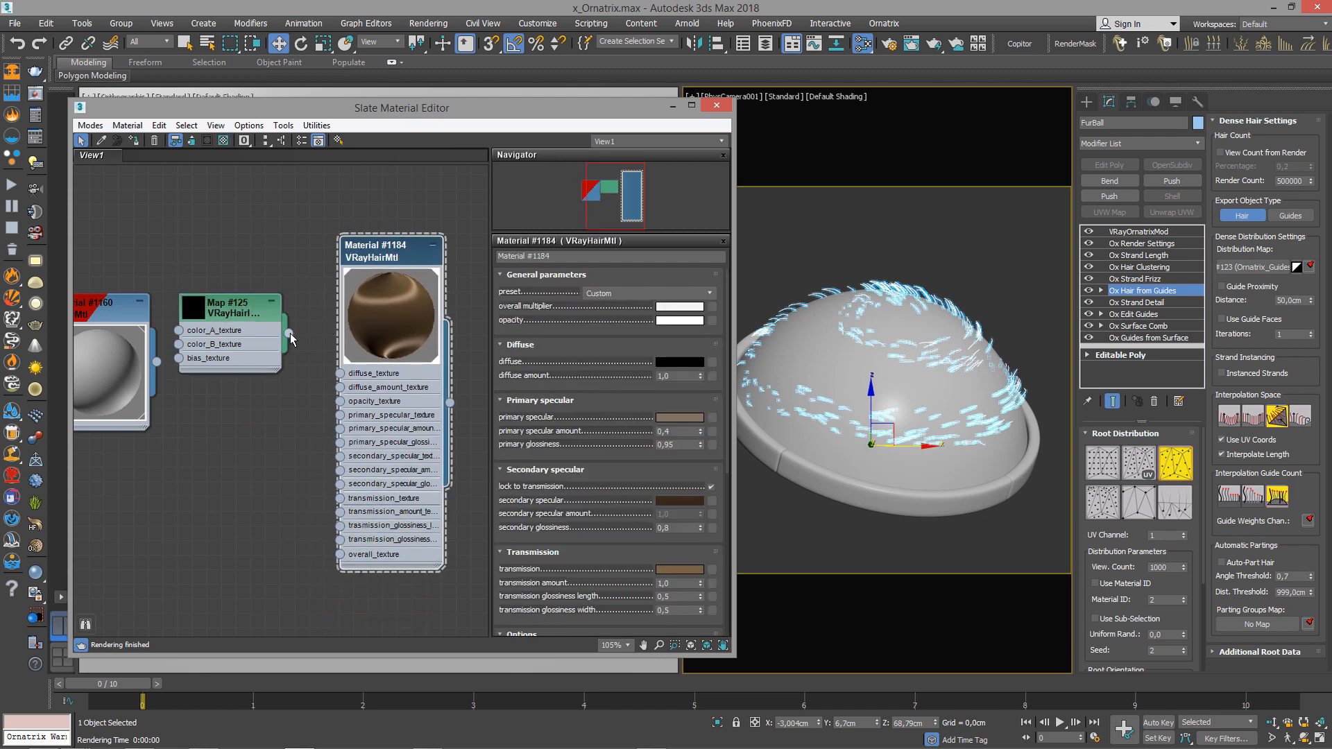
pyautogui.moveTo(288, 334); pyautogui.dragTo(713, 570)
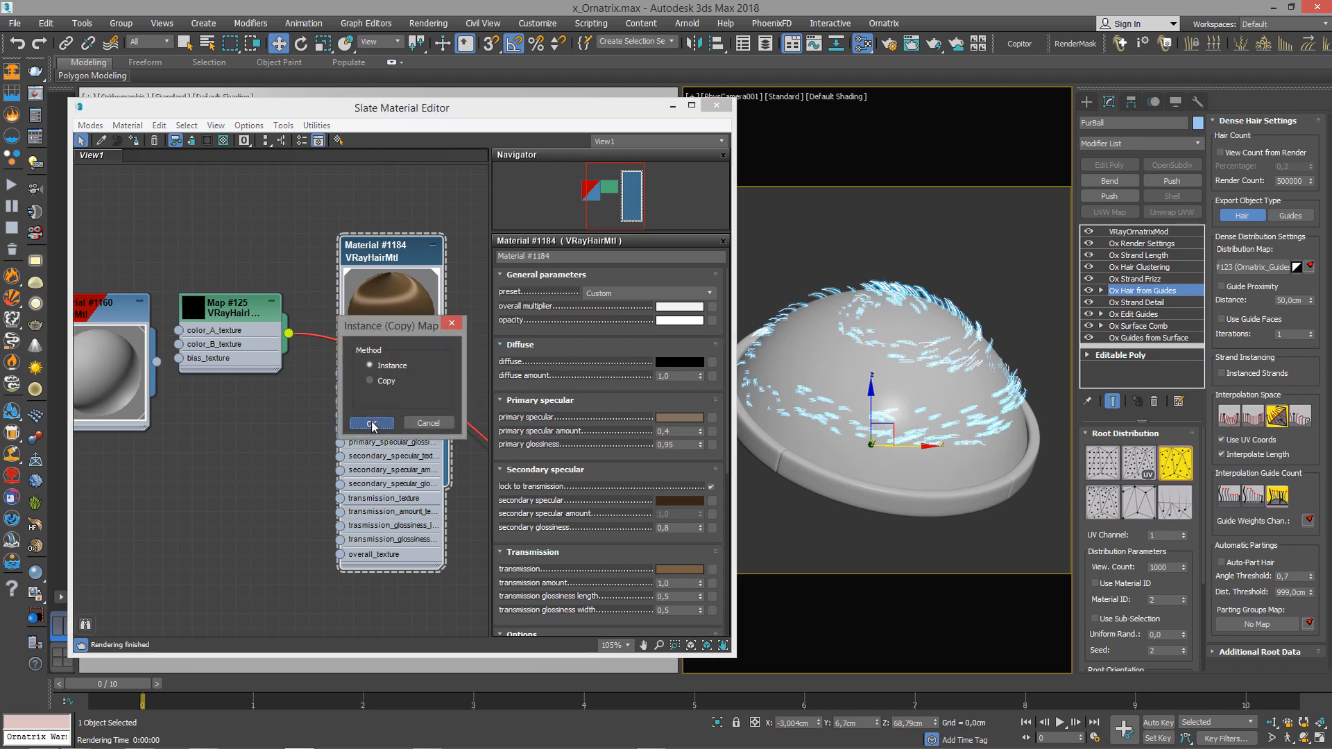
pyautogui.click(373, 425)
pyautogui.moveTo(233, 310); pyautogui.dragTo(266, 335)
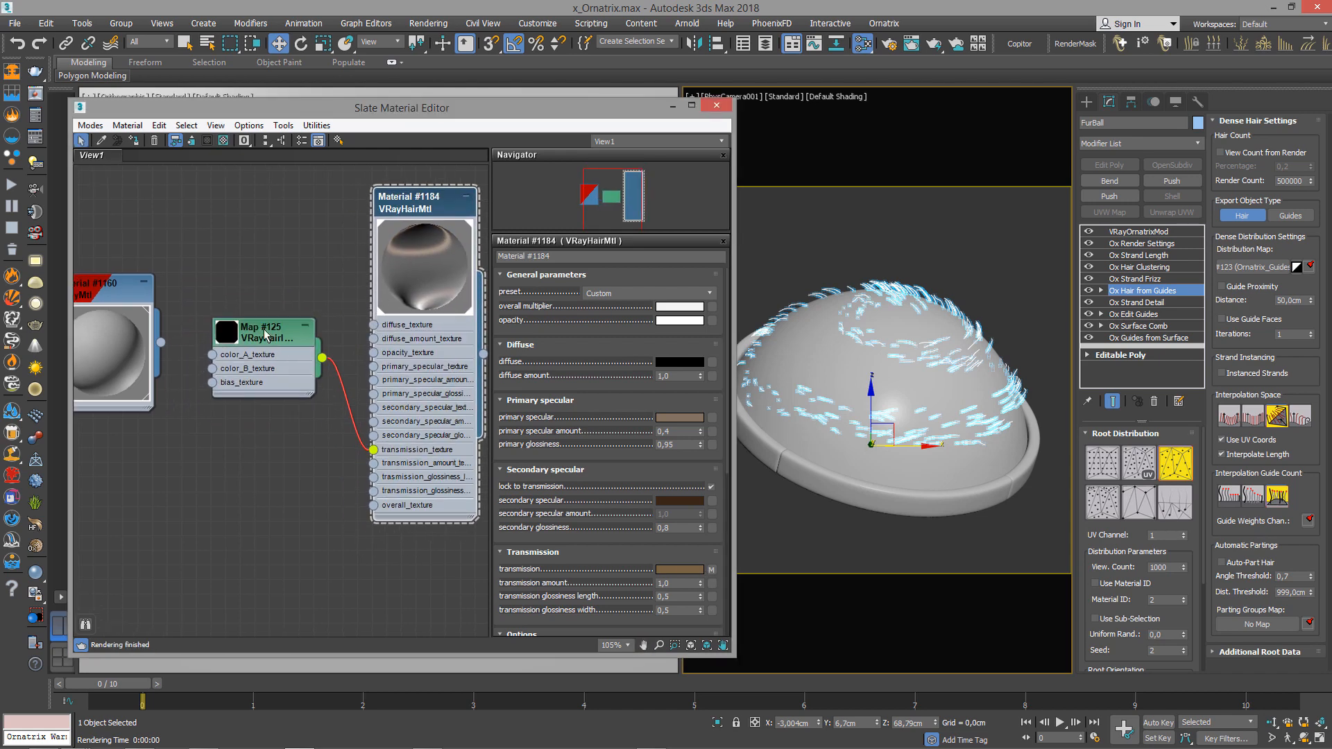
pyautogui.doubleClick(264, 333)
# Fully desaturate the VRayHairMtl primary specular color to a neutral grey.
pyautogui.doubleClick(415, 199)
pyautogui.click(674, 419)
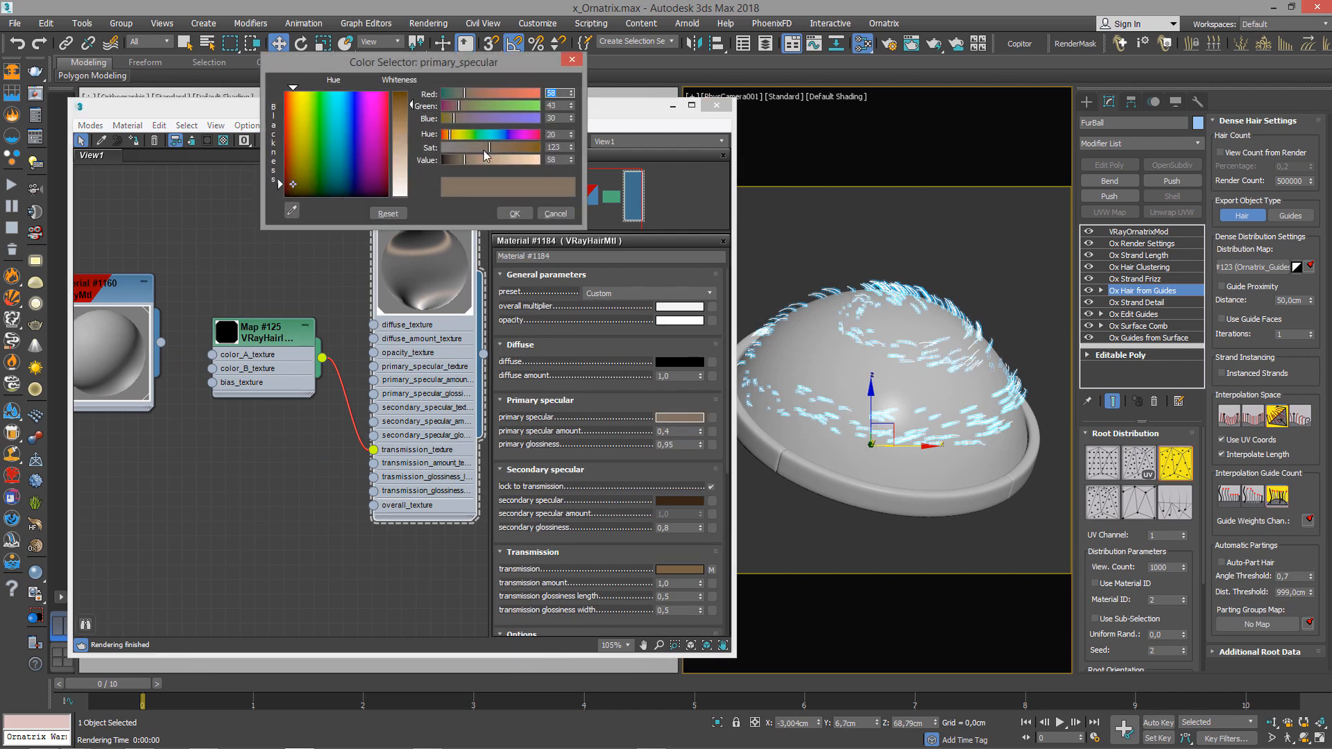
pyautogui.moveTo(486, 148); pyautogui.dragTo(425, 152)
pyautogui.click(515, 214)
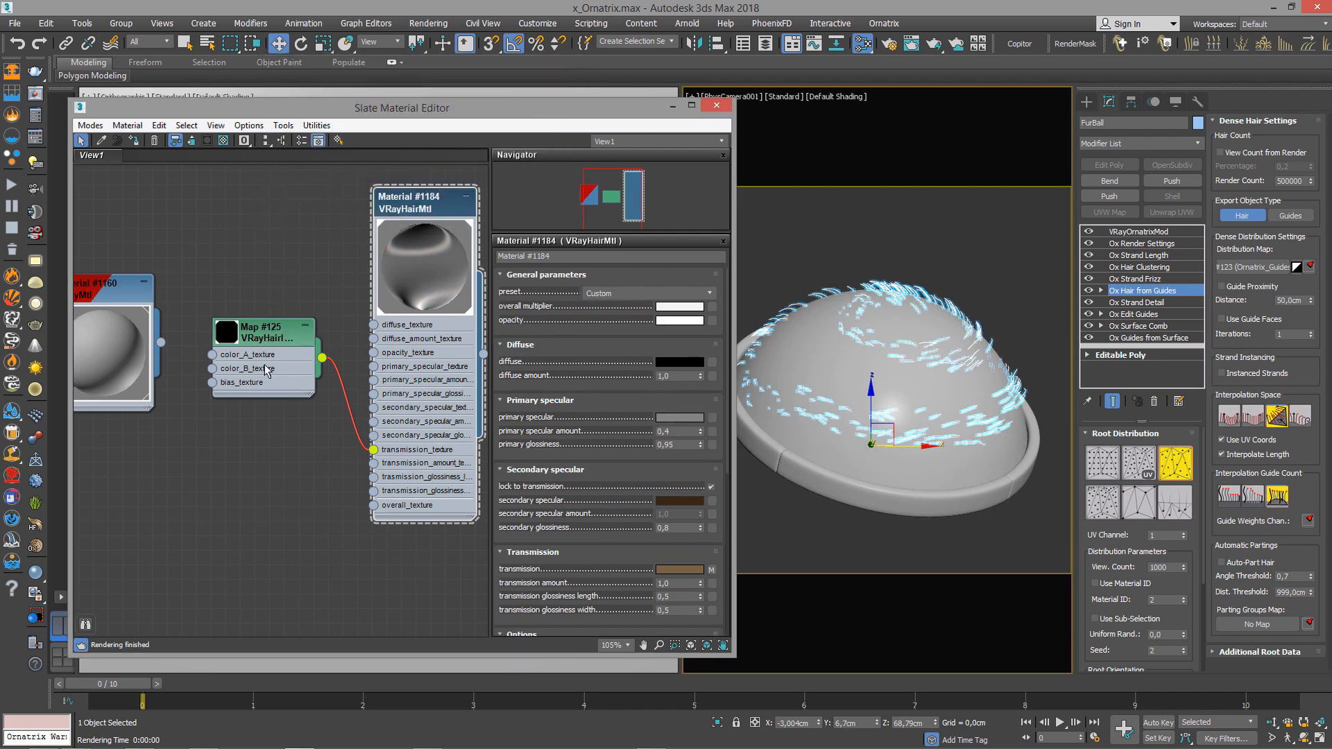
# Set color A of the VRayHairInfoTex map to a golden yellow with hue 31, saturation 218 and value 255.
pyautogui.doubleClick(257, 332)
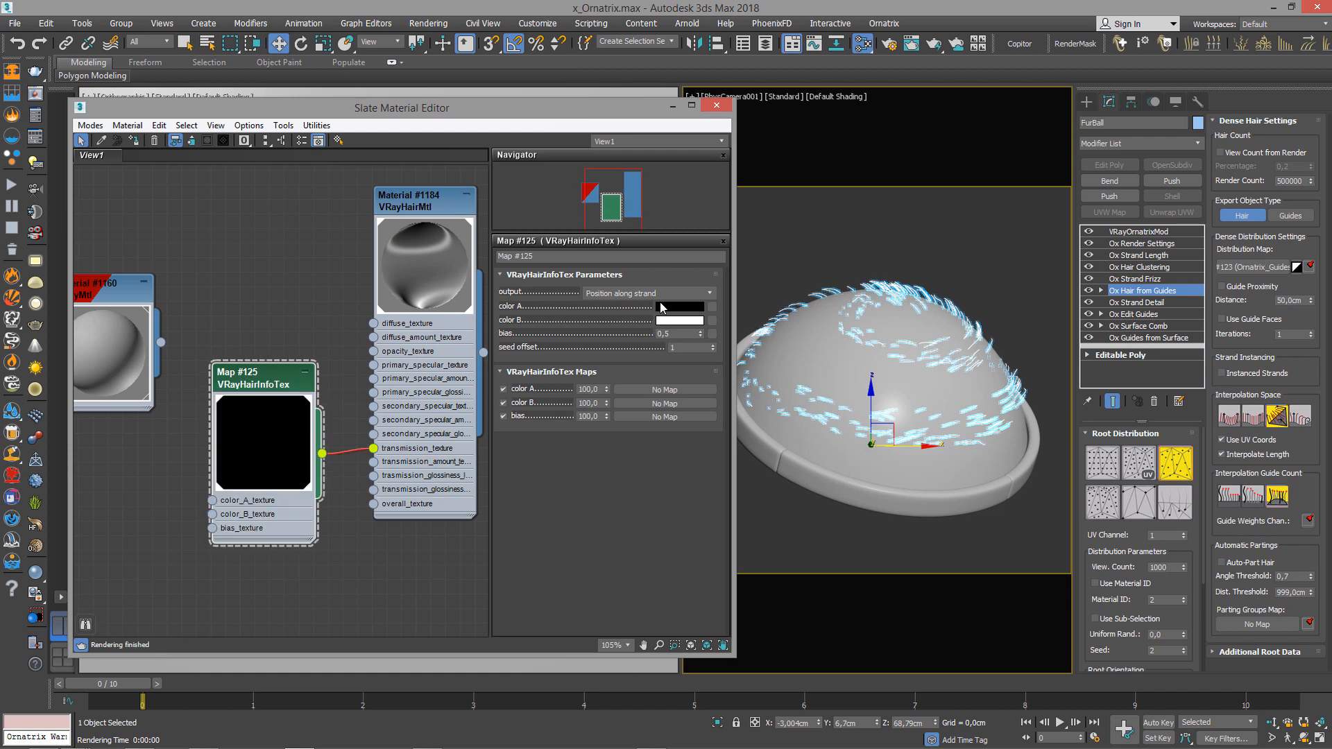
pyautogui.click(661, 307)
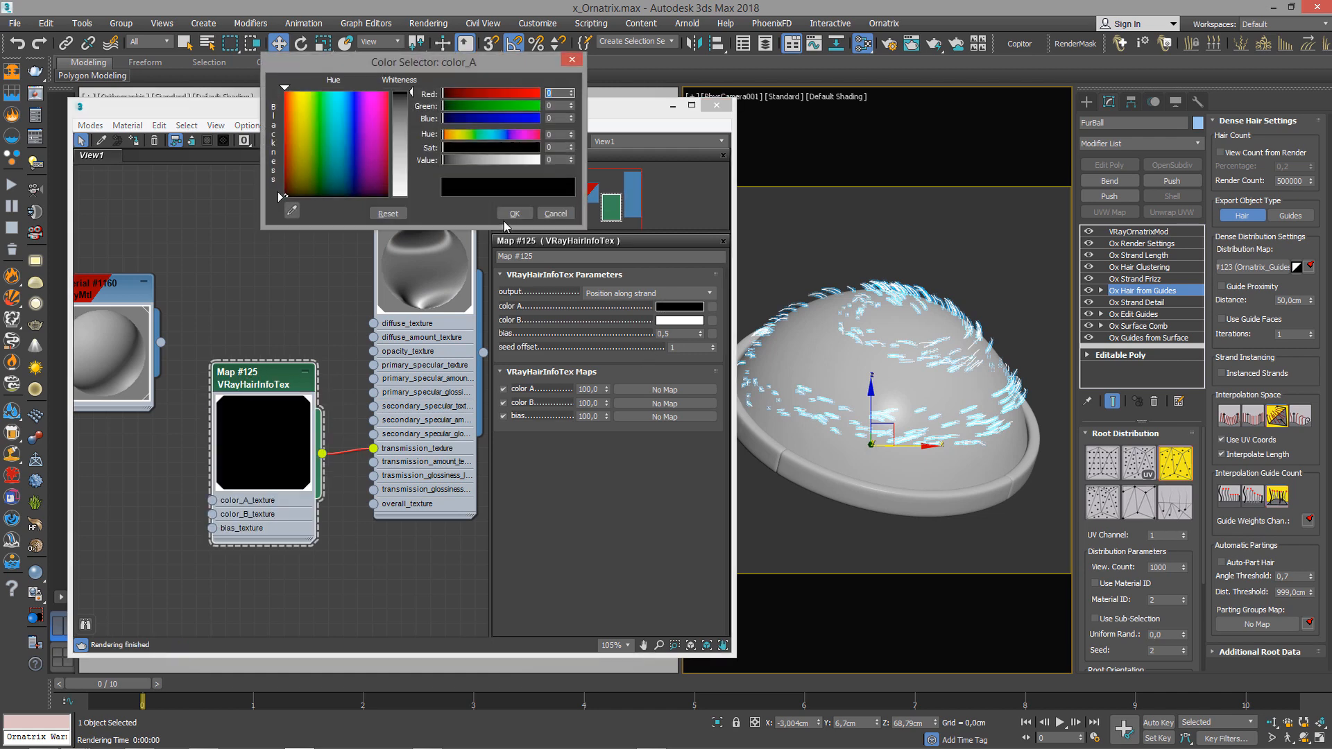
pyautogui.click(452, 135)
pyautogui.click(461, 146)
pyautogui.moveTo(479, 160); pyautogui.dragTo(541, 161)
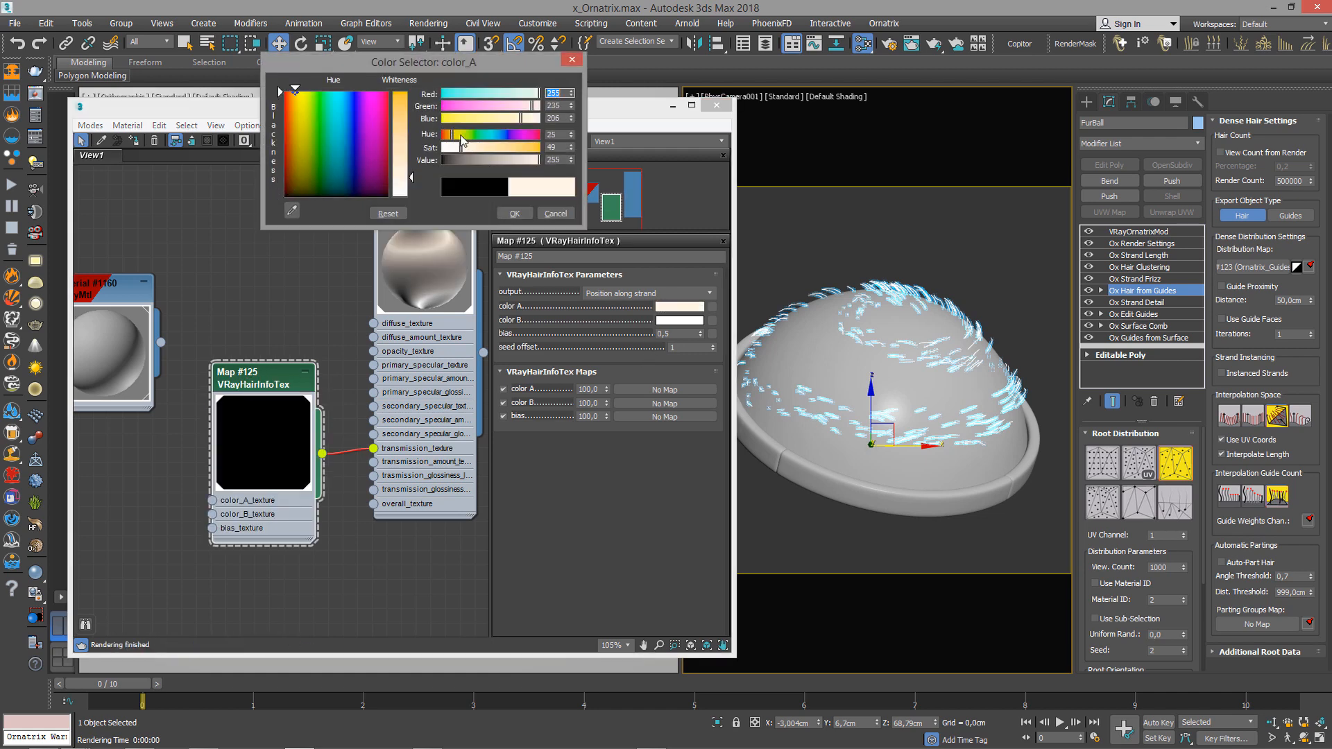
pyautogui.click(455, 134)
pyautogui.click(526, 147)
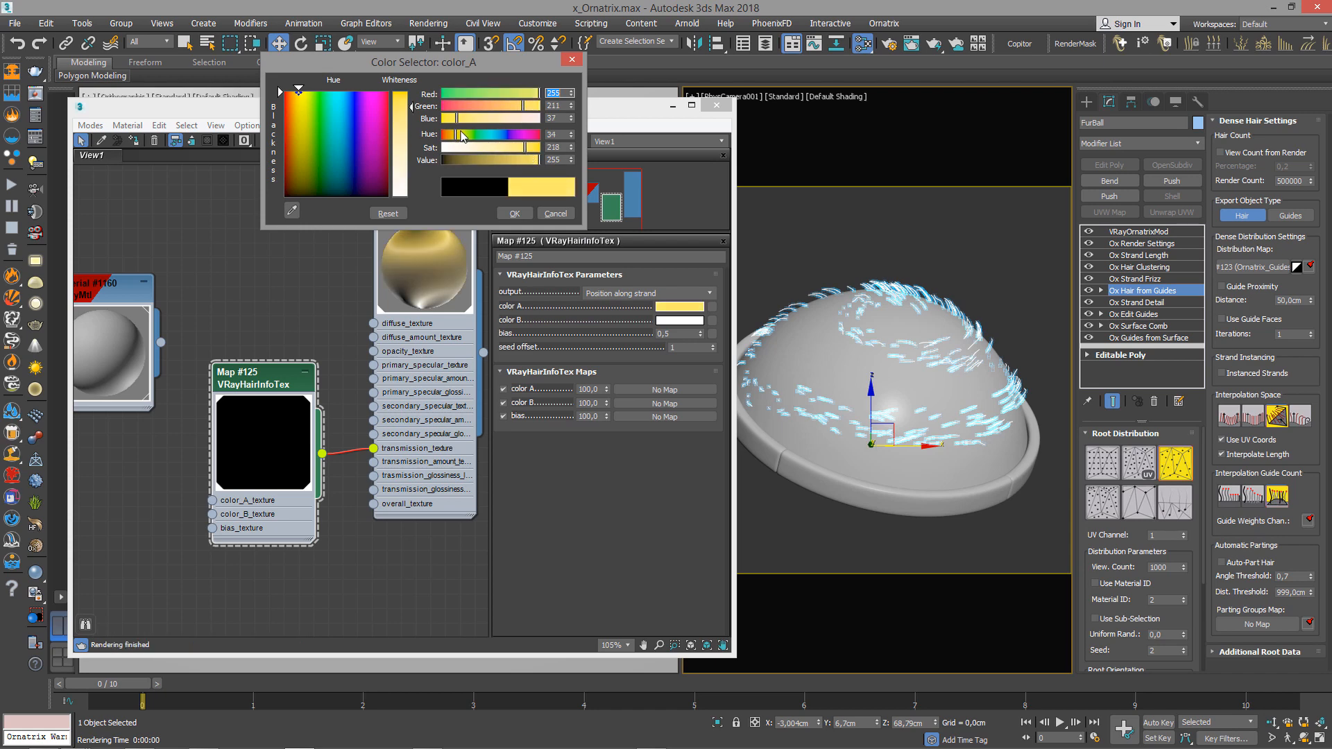
pyautogui.click(458, 136)
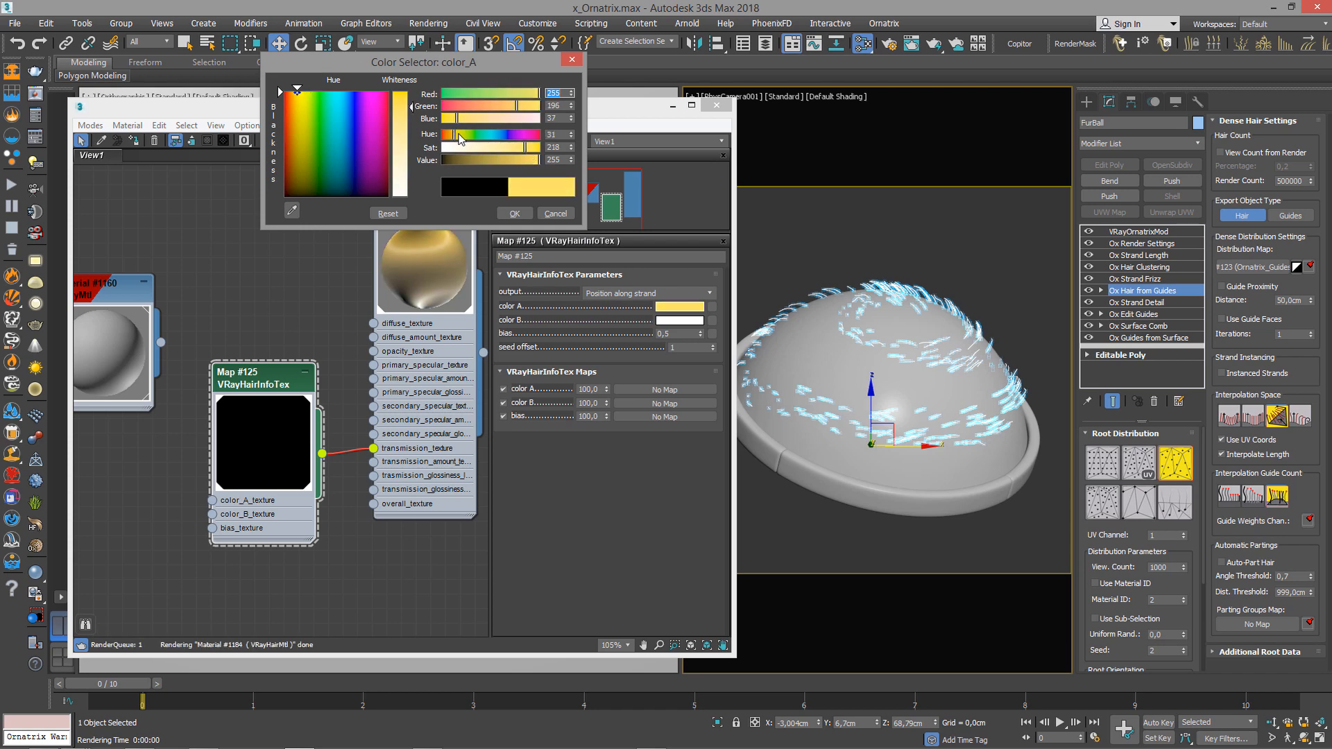
pyautogui.click(514, 213)
# Set color B of the VRayHairInfoTex map to a purple with hue 181, saturation 225 and value 255.
pyautogui.click(679, 319)
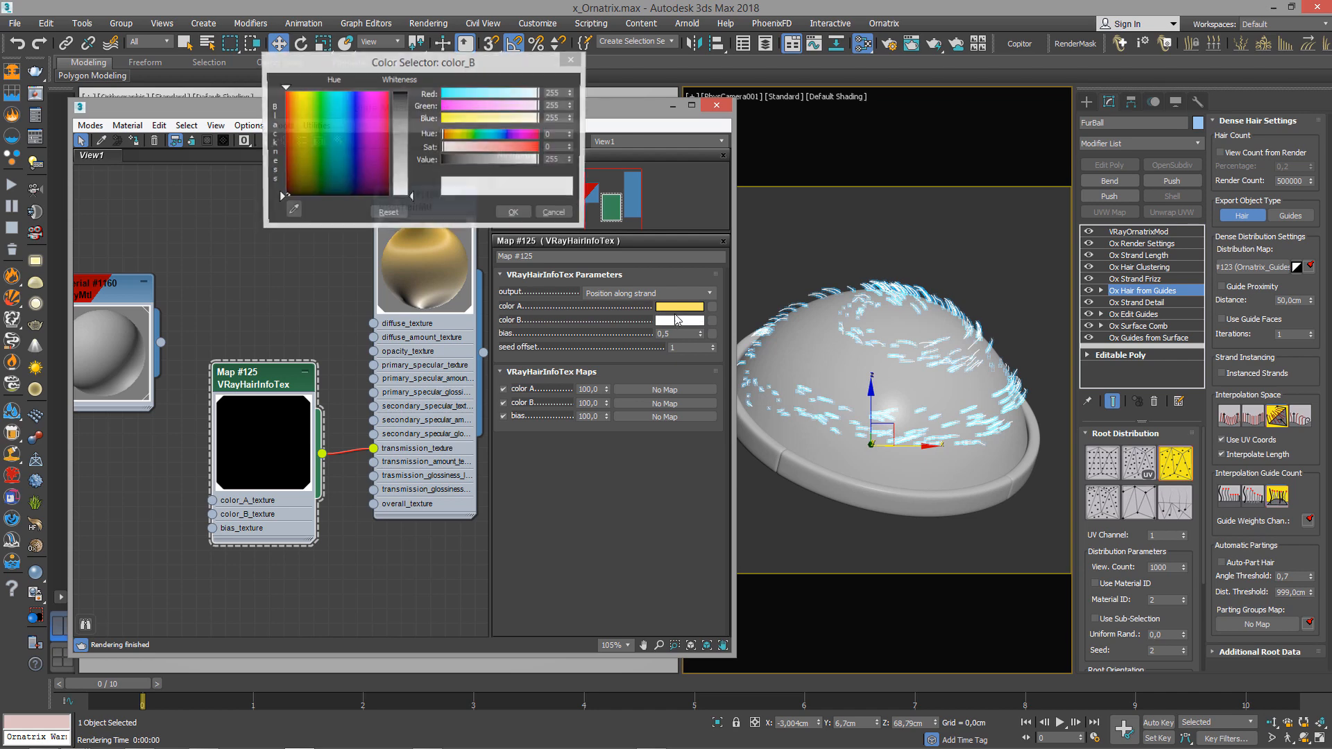
pyautogui.click(515, 134)
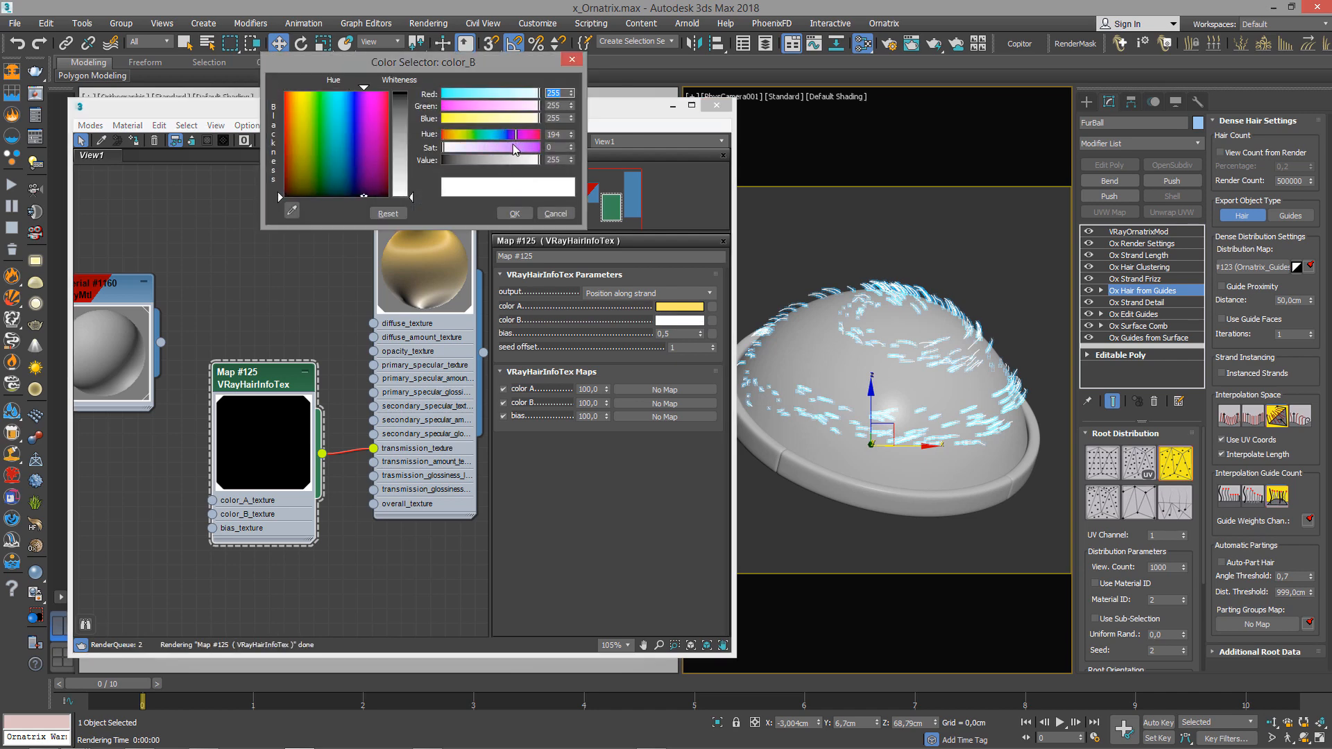
pyautogui.moveTo(513, 147); pyautogui.dragTo(522, 146)
pyautogui.click(511, 134)
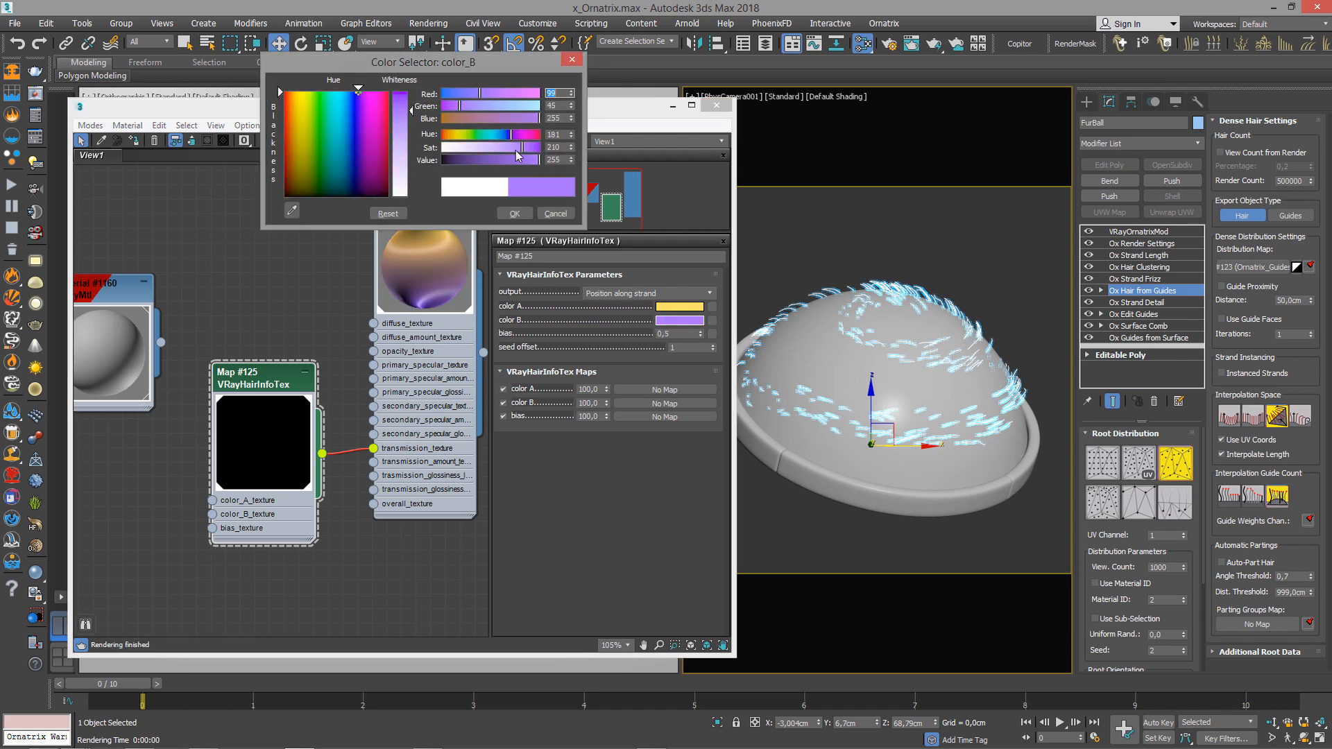
pyautogui.click(514, 214)
pyautogui.moveTo(524, 146); pyautogui.dragTo(529, 146)
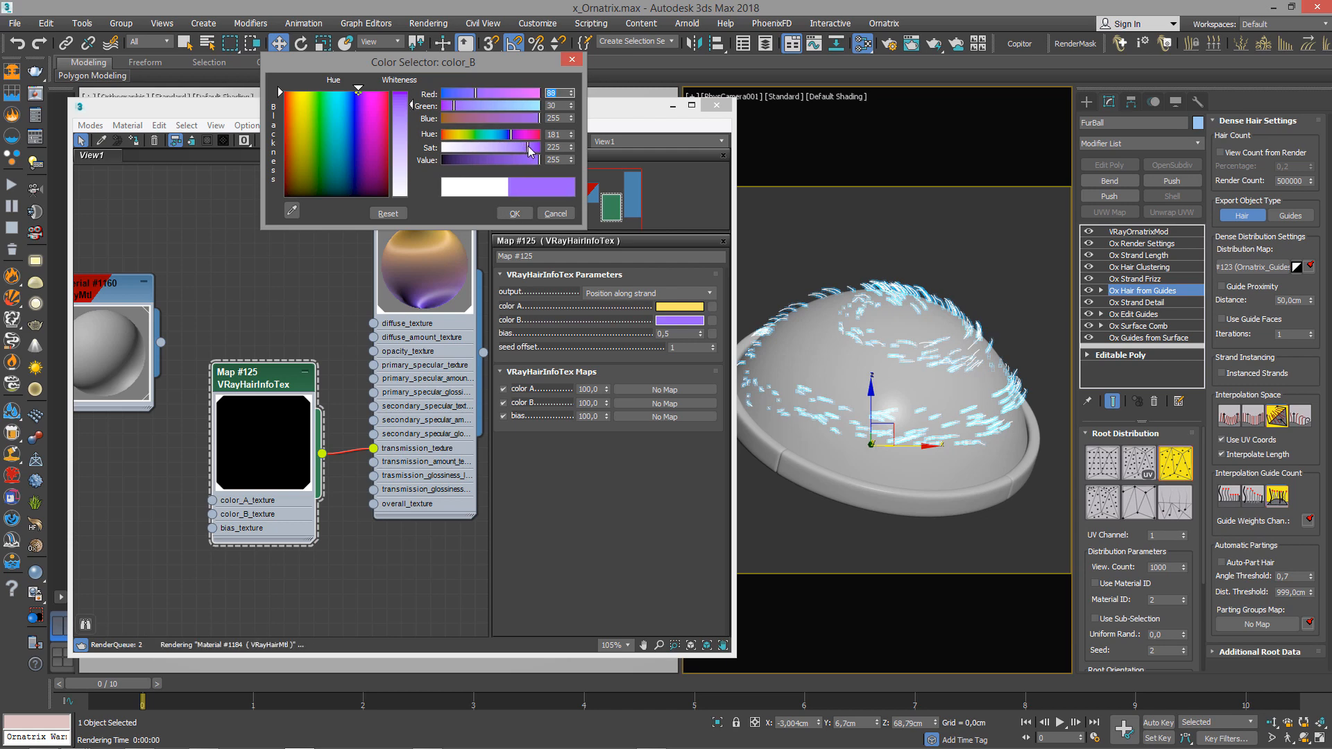
pyautogui.click(517, 214)
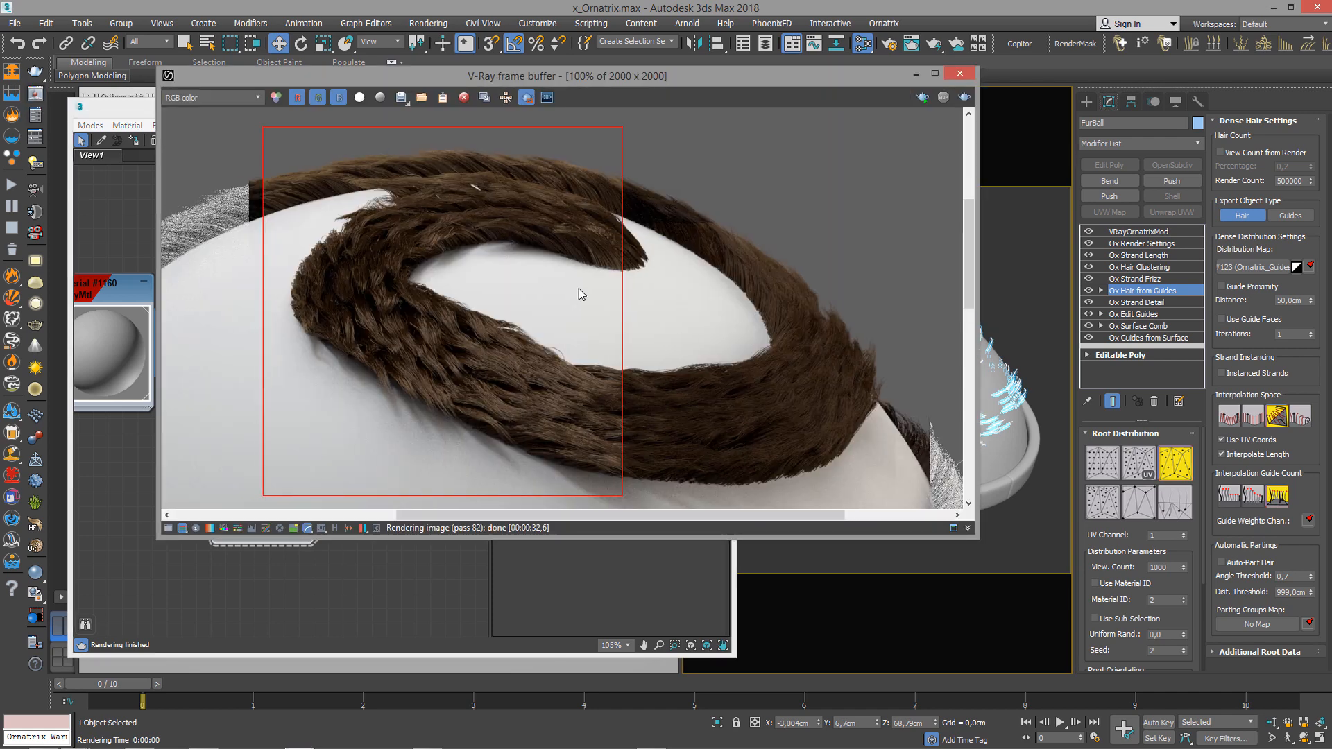
# Reduce the hair material's primary specular amount to 0,25.
pyautogui.scroll(-1, 579, 294)
pyautogui.moveTo(561, 393)
pyautogui.mouseDown()
pyautogui.moveTo(682, 319)
pyautogui.moveTo(686, 282)
pyautogui.mouseUp()
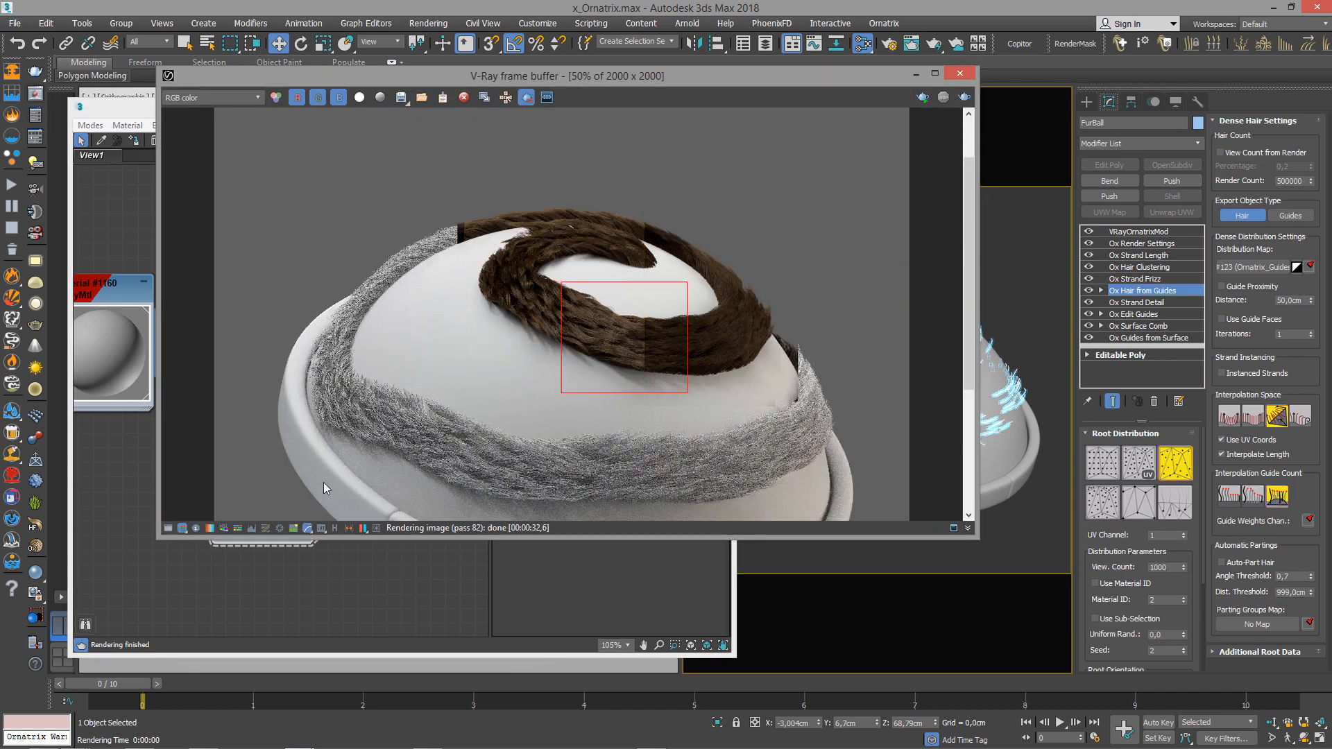
pyautogui.click(292, 589)
pyautogui.doubleClick(427, 208)
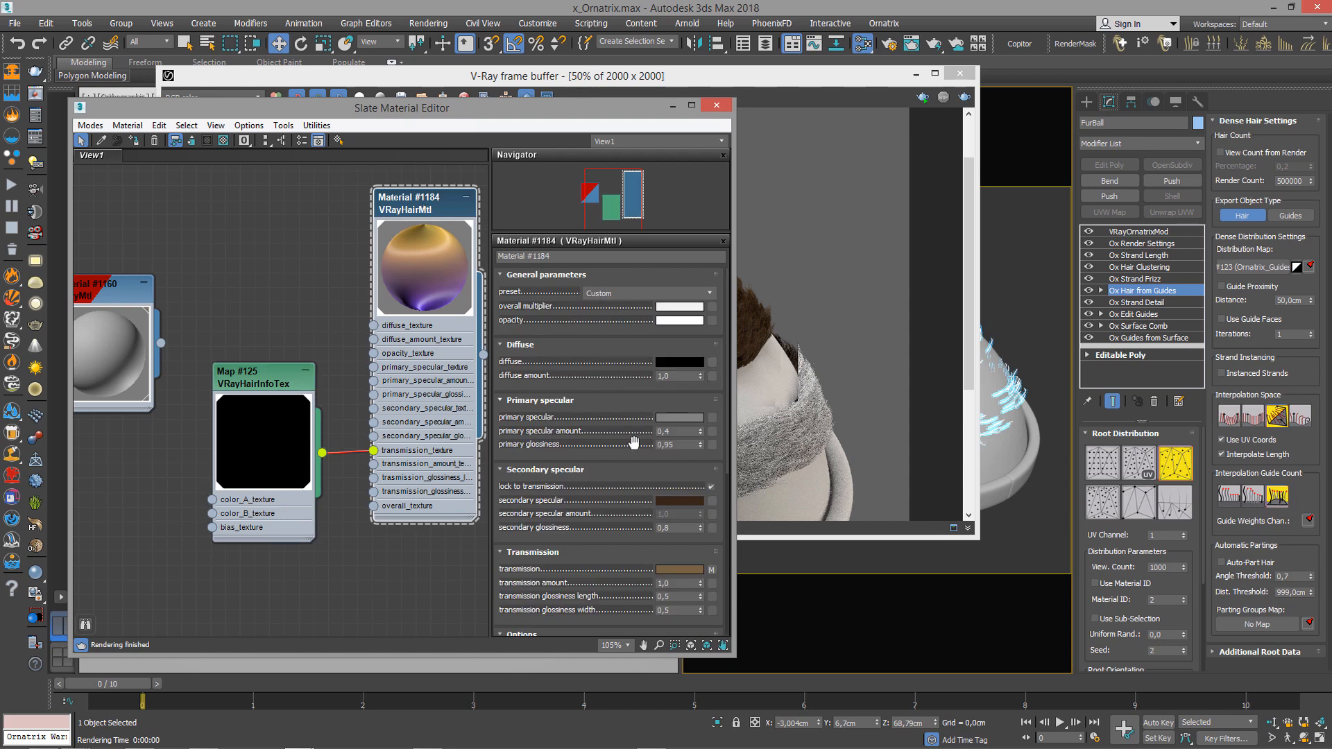
pyautogui.click(678, 597)
pyautogui.press('Return')
pyautogui.click(677, 431)
pyautogui.doubleClick(676, 432)
# Render a V-Ray region over the right half of the fur spiral and stop it after inspecting the strand colors at 100%.
pyautogui.click(778, 342)
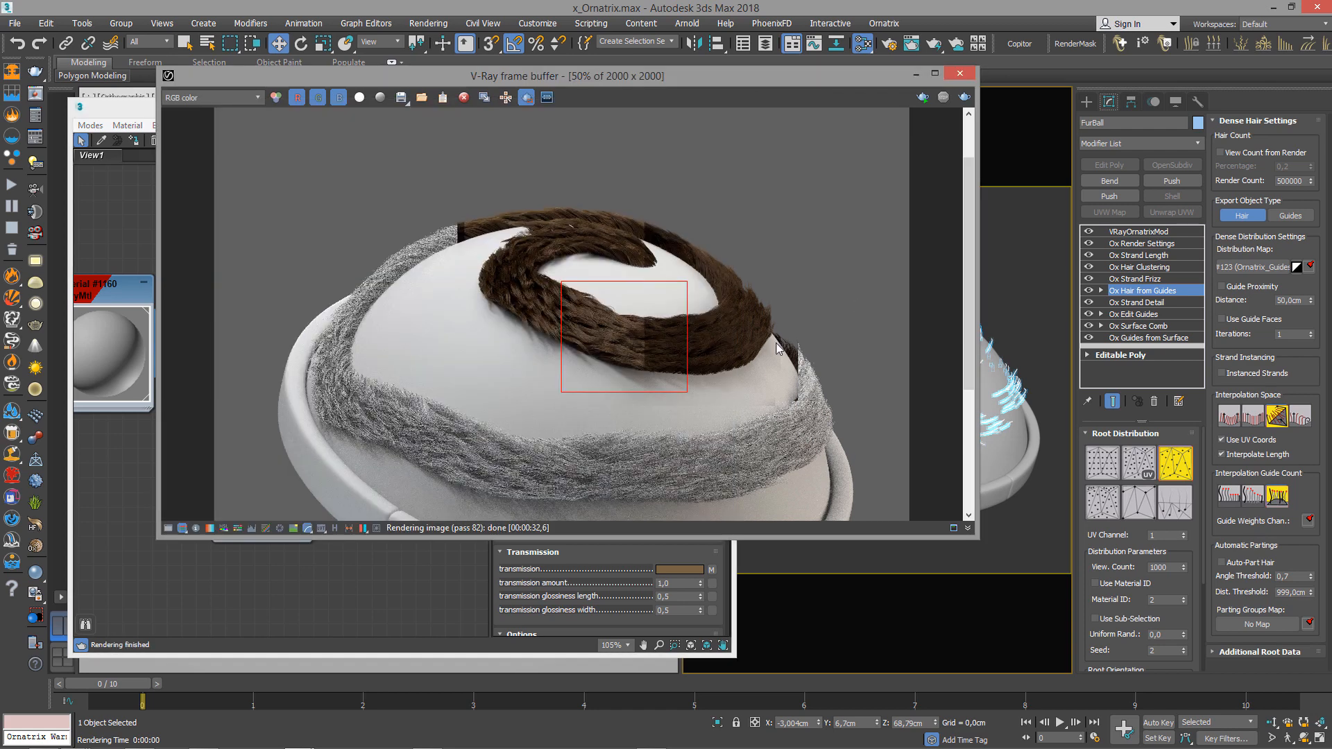
pyautogui.moveTo(789, 228); pyautogui.dragTo(570, 364)
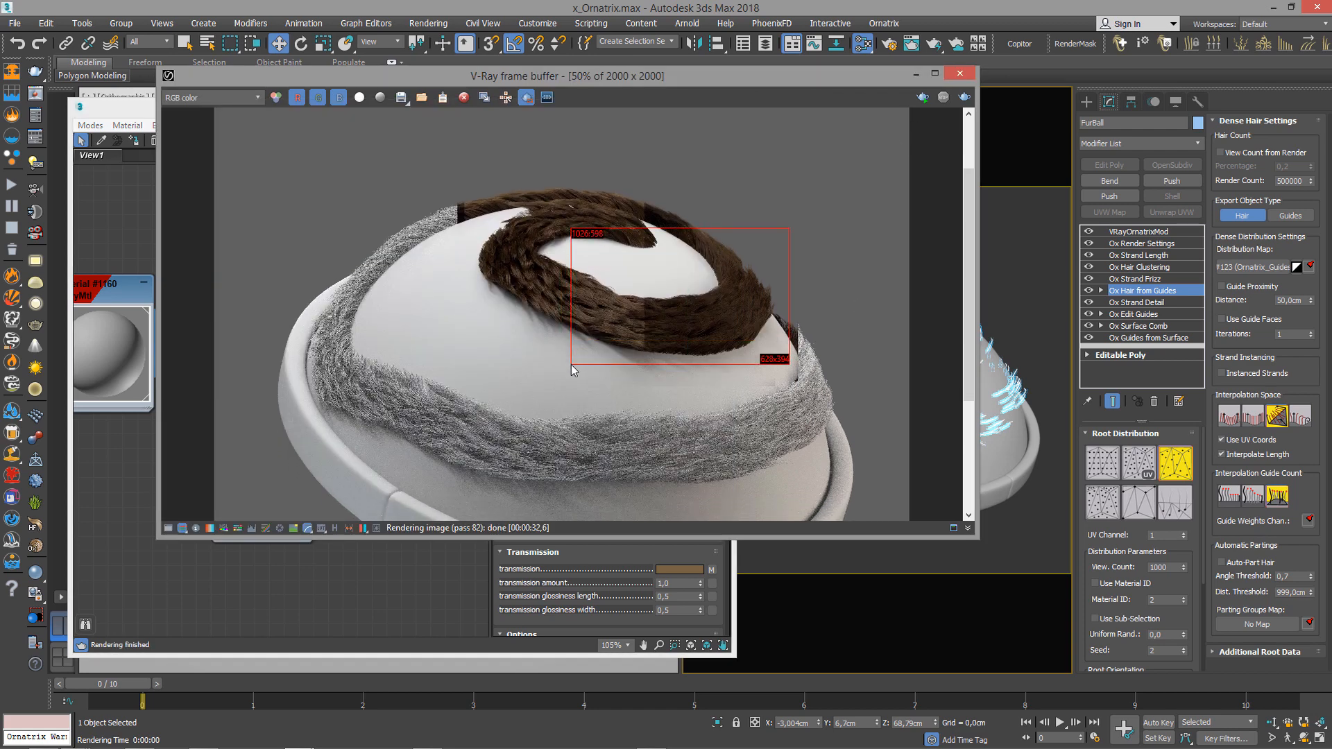
pyautogui.click(964, 98)
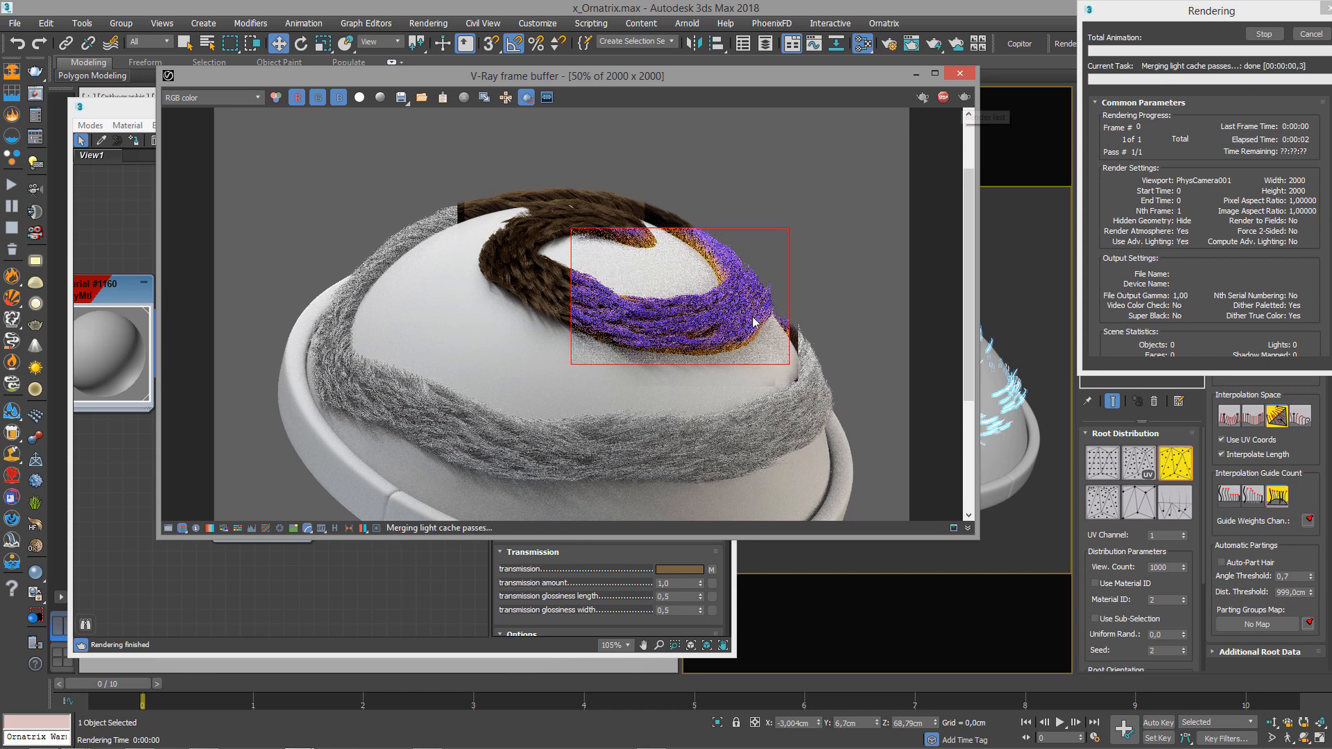
pyautogui.doubleClick(718, 333)
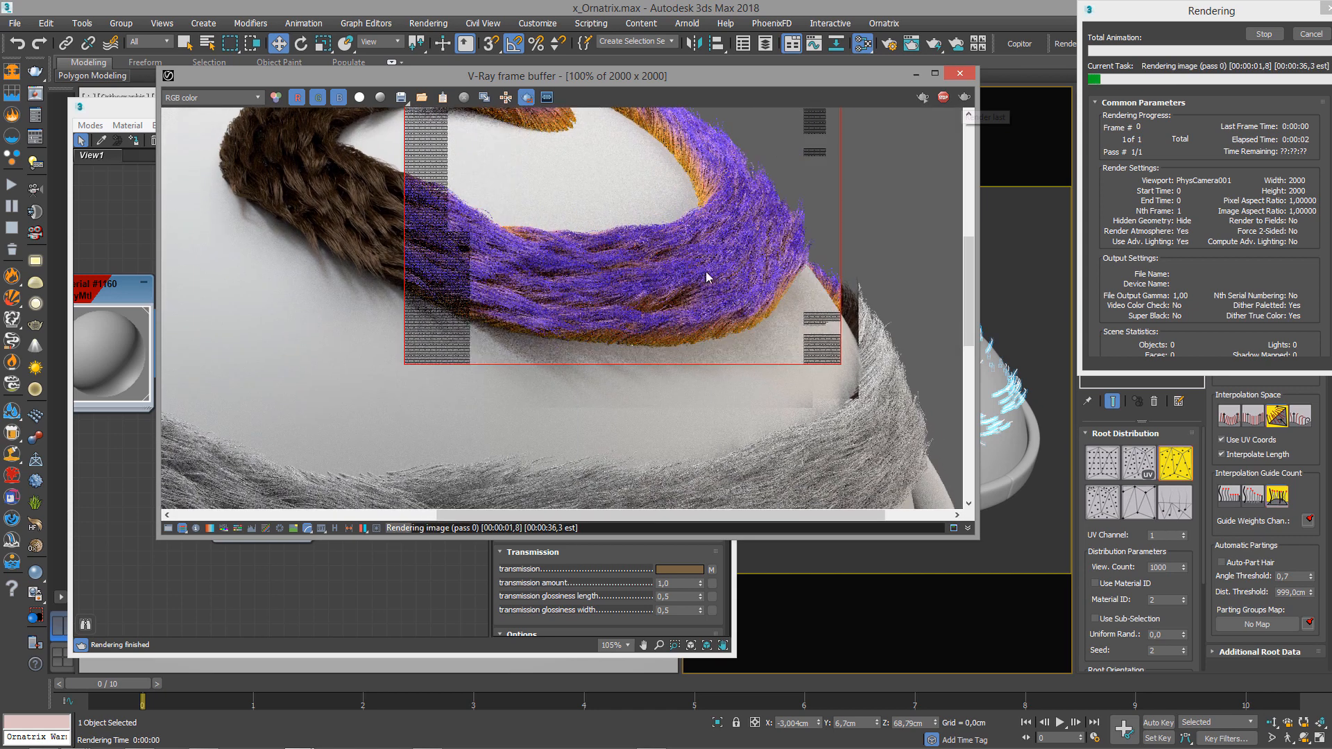
pyautogui.moveTo(705, 272); pyautogui.dragTo(754, 361, button='middle')
pyautogui.moveTo(755, 248); pyautogui.dragTo(793, 237, button='middle')
pyautogui.moveTo(525, 181); pyautogui.dragTo(507, 177, button='middle')
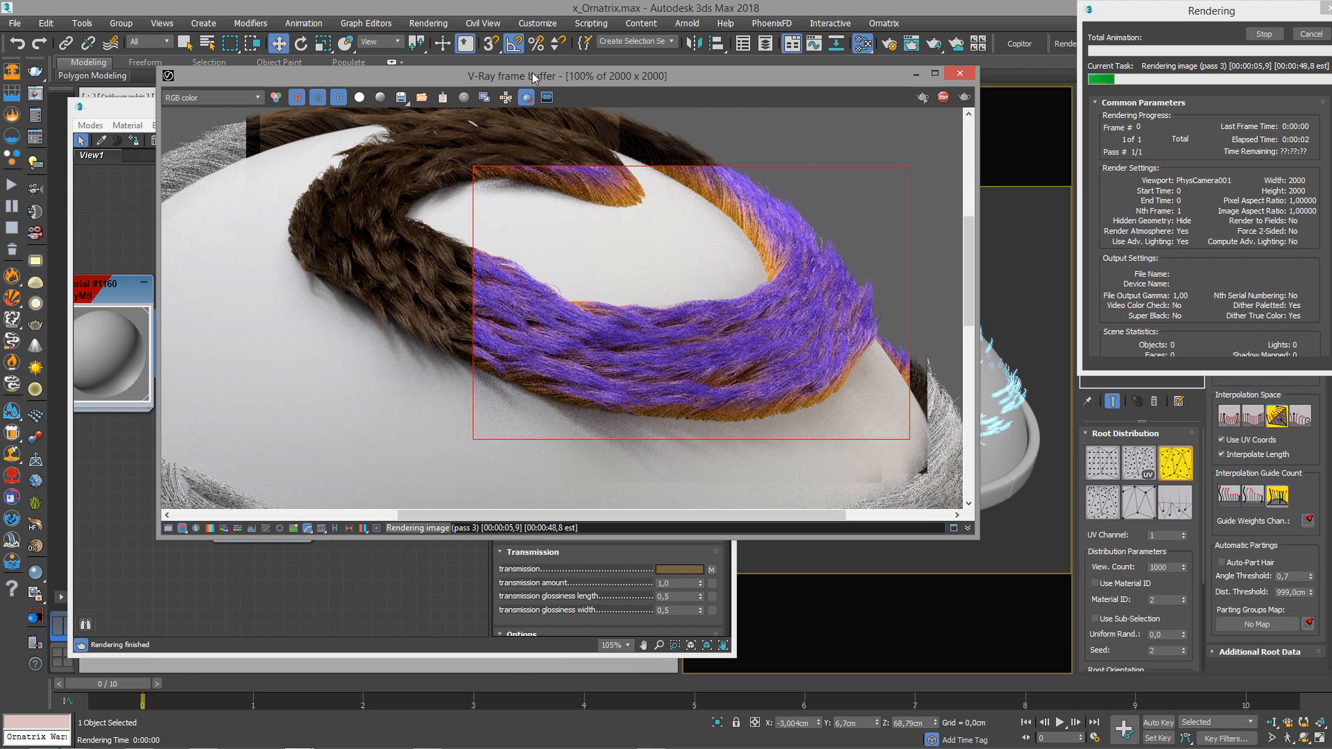
pyautogui.moveTo(534, 78); pyautogui.dragTo(747, 43)
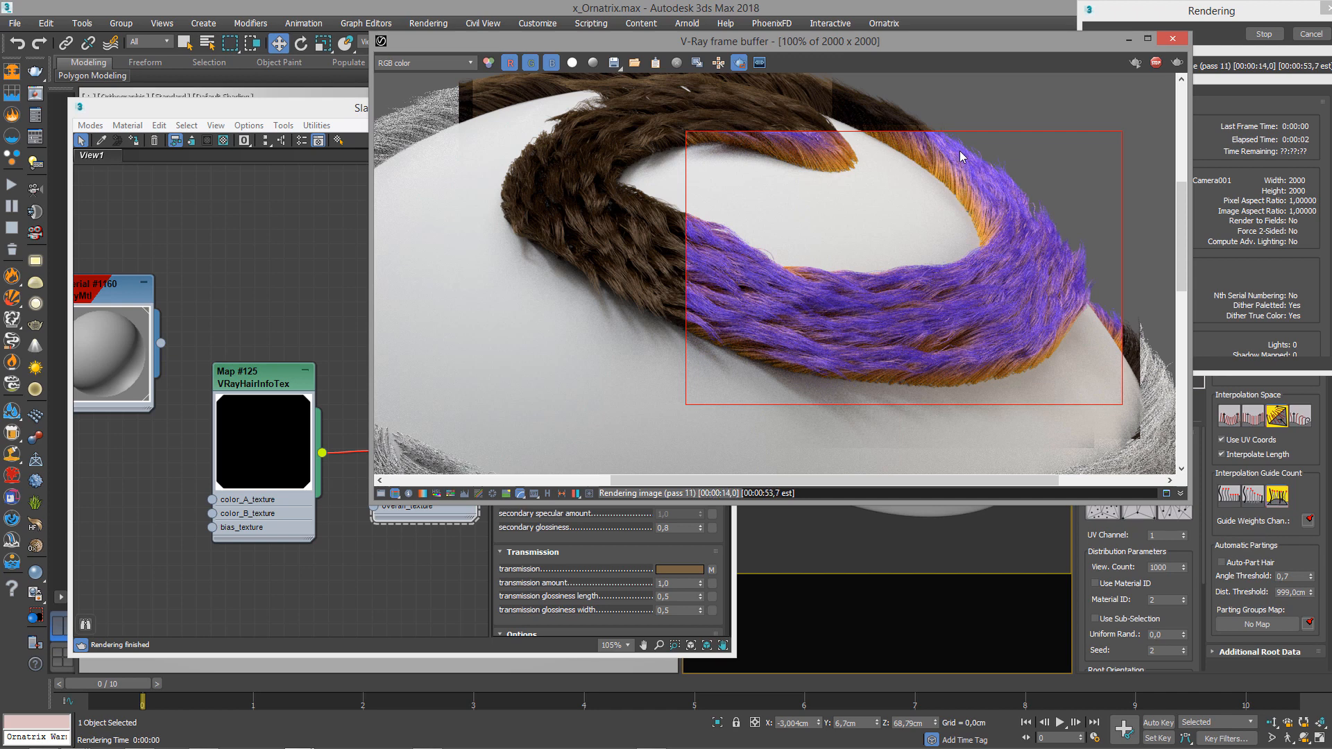
pyautogui.press('Escape')
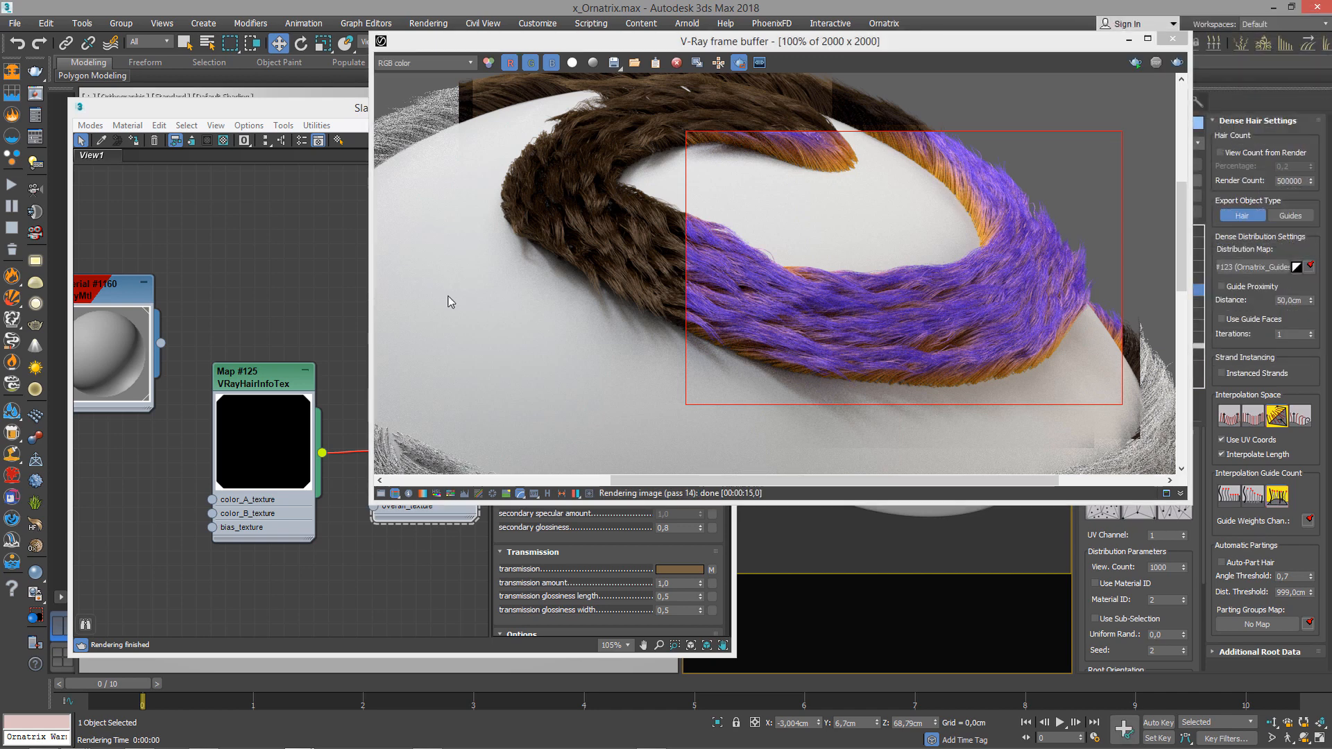
pyautogui.moveTo(271, 309); pyautogui.dragTo(212, 298, button='middle')
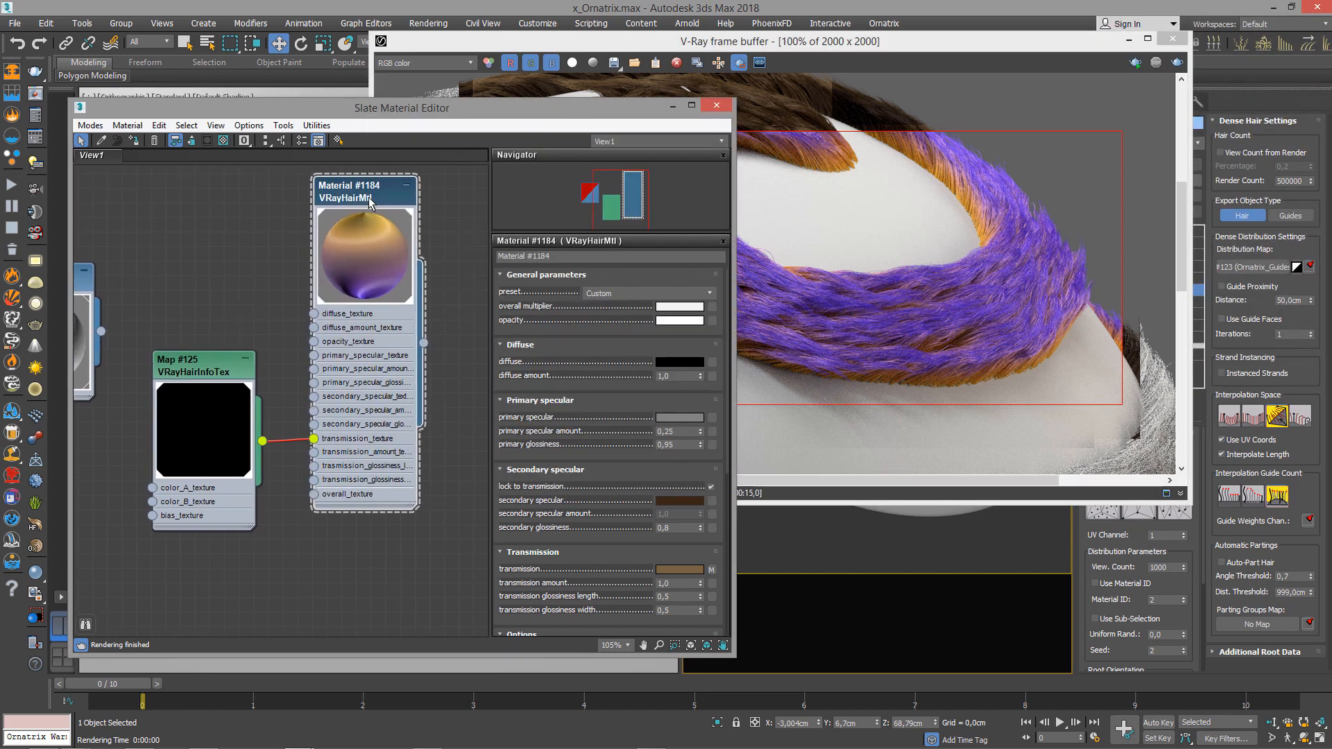
# Set the bias of the VRayHairInfoTex map to 0,2.
pyautogui.doubleClick(215, 364)
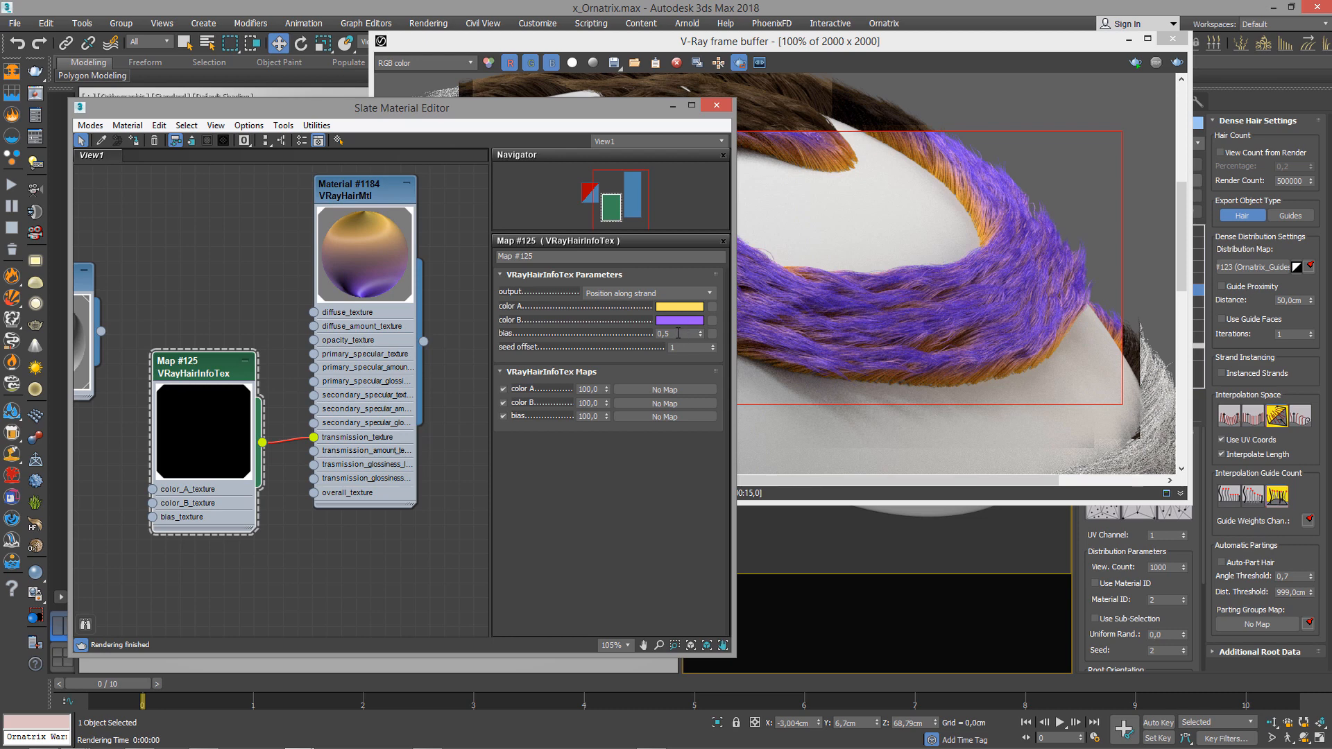
pyautogui.click(677, 333)
pyautogui.press('Return')
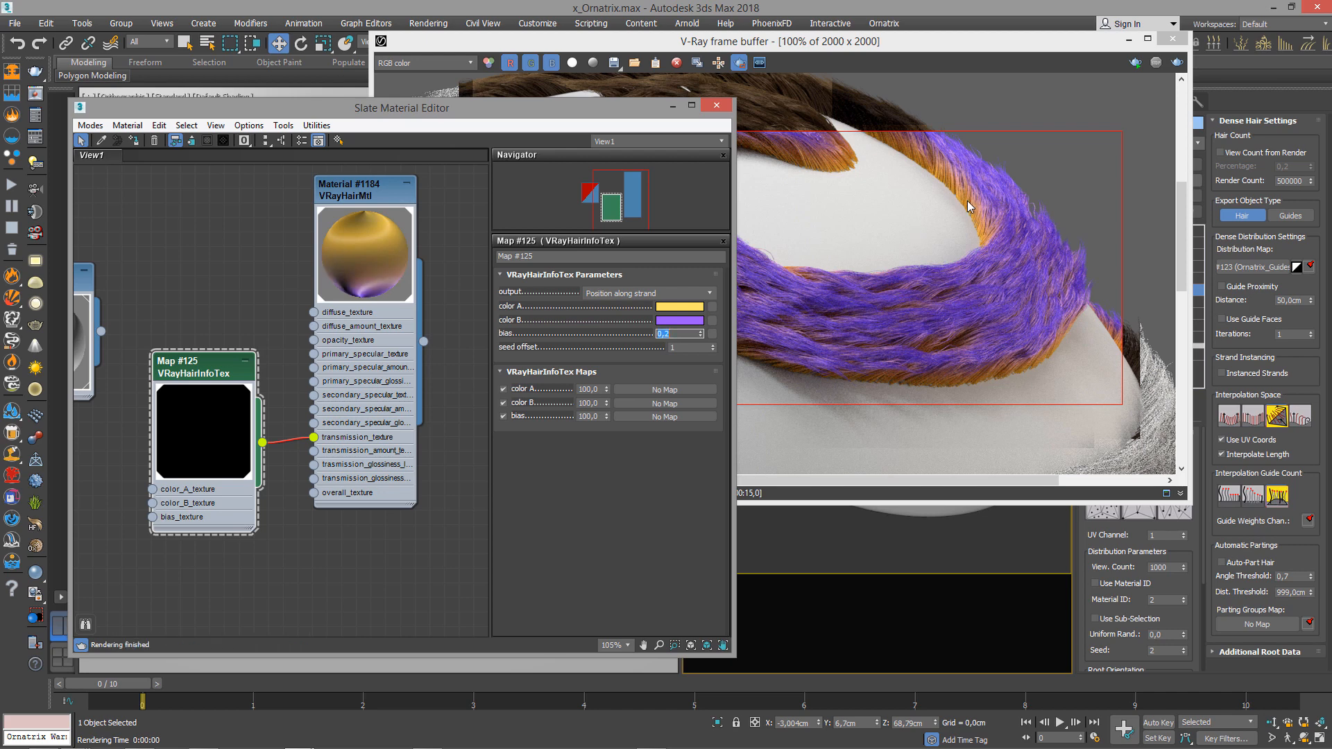
# Render a small V-Ray region over the upper outer part of the colored fur and inspect it at 200%.
pyautogui.click(933, 178)
pyautogui.moveTo(828, 180)
pyautogui.mouseDown()
pyautogui.moveTo(741, 152)
pyautogui.moveTo(737, 98)
pyautogui.mouseUp()
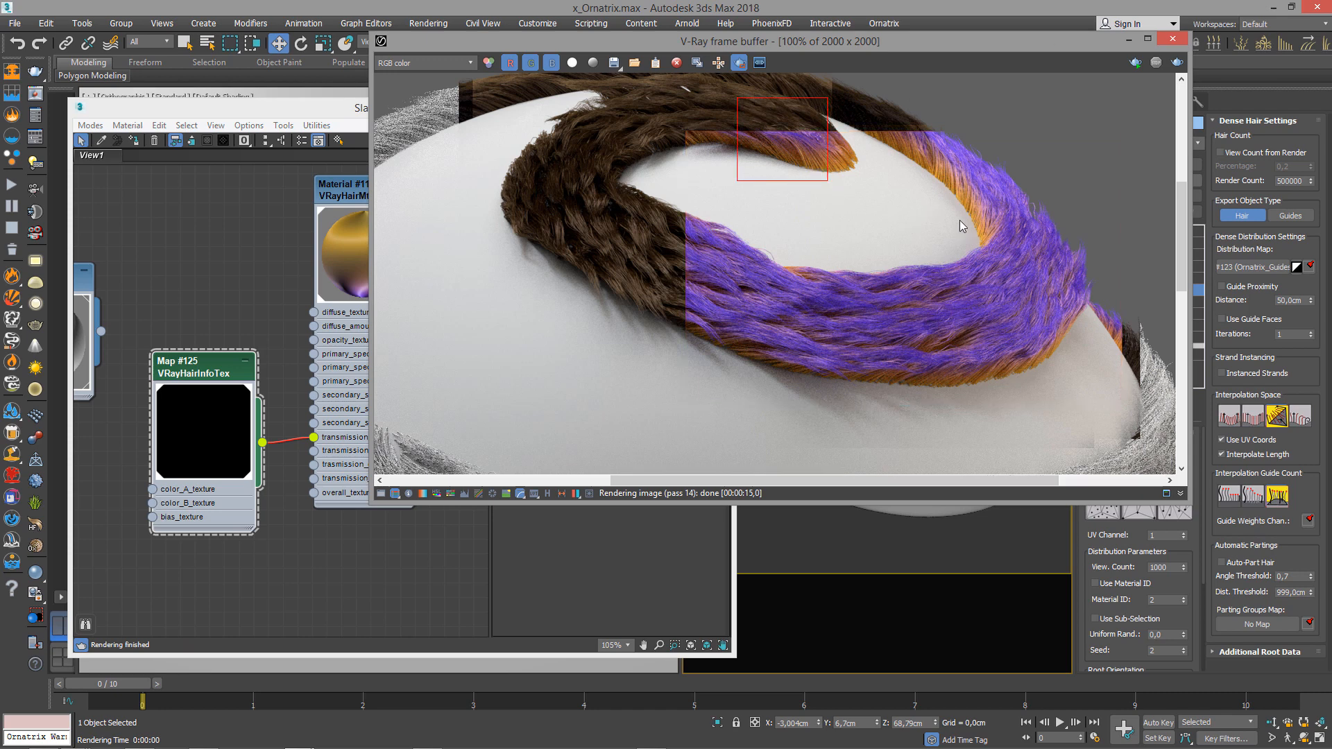
pyautogui.moveTo(930, 184); pyautogui.dragTo(967, 131)
pyautogui.click(1177, 63)
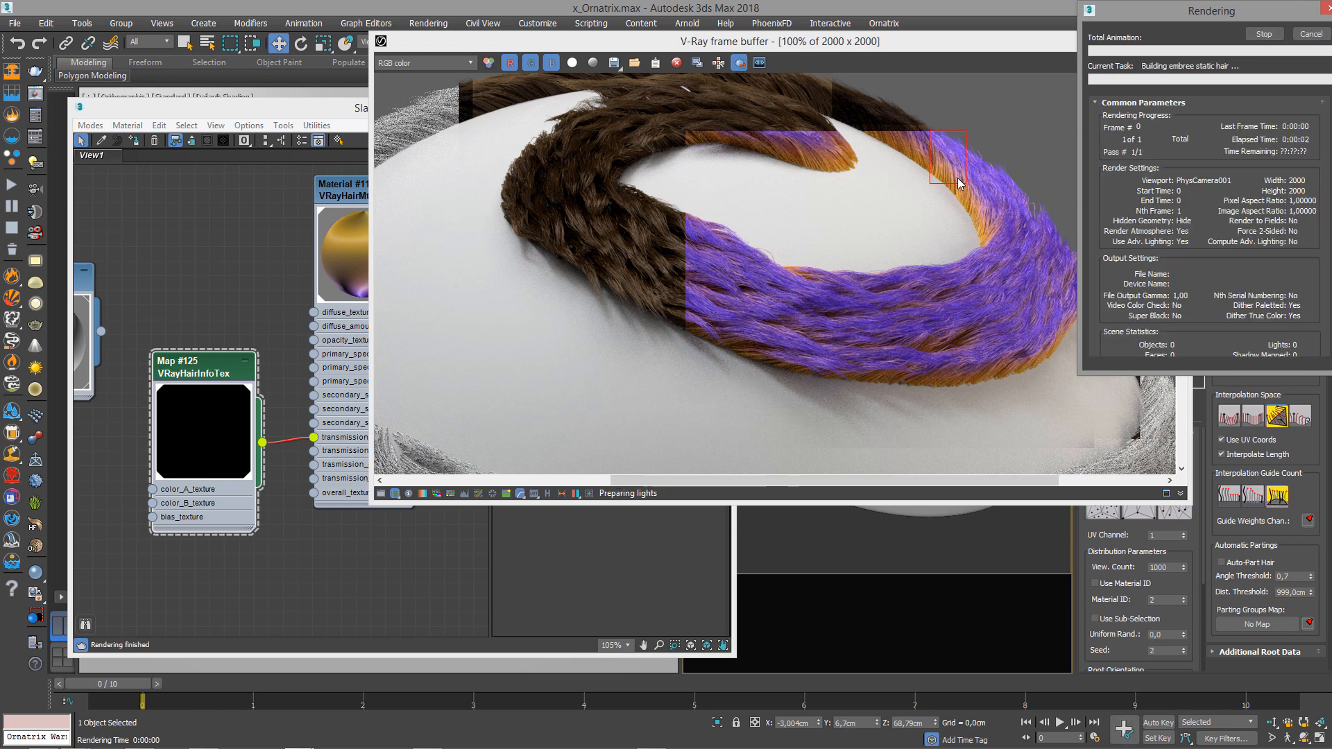
pyautogui.moveTo(1044, 110); pyautogui.dragTo(948, 165, button='middle')
pyautogui.scroll(1, 888, 224)
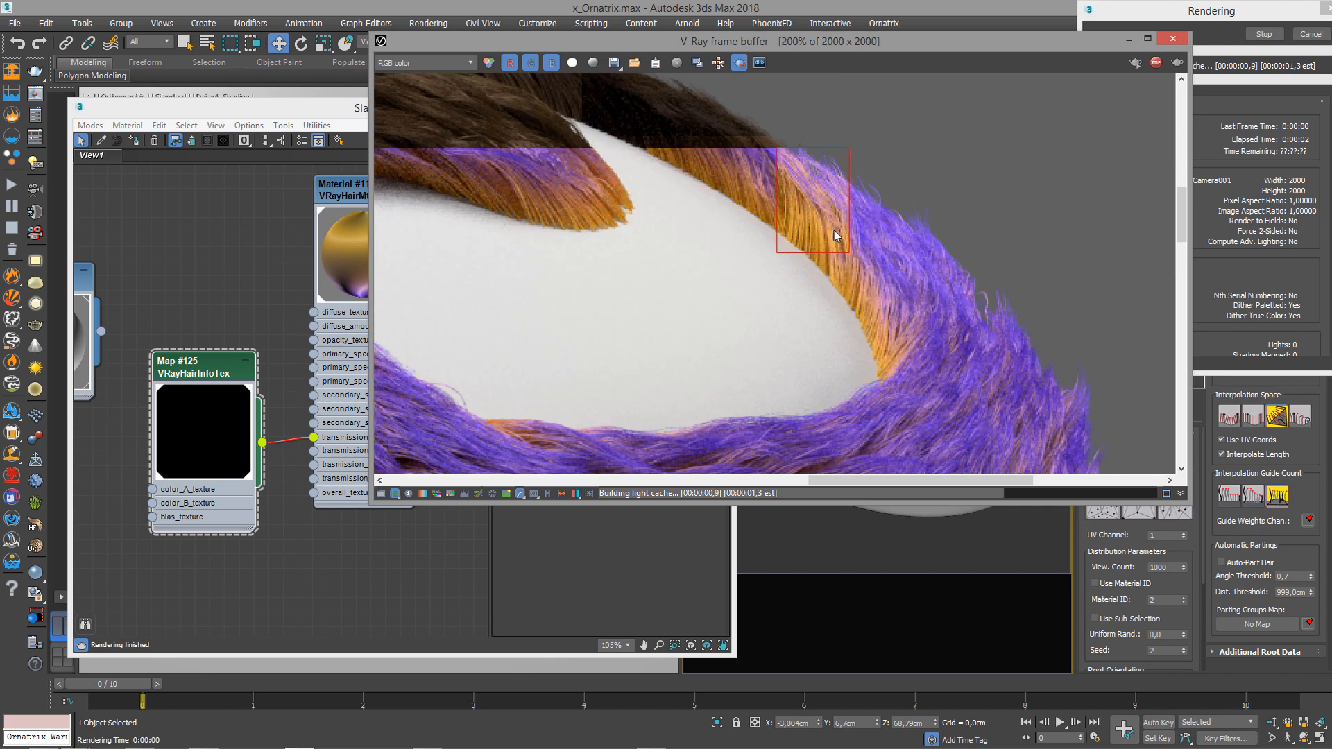
# Set the bias of the VRayHairInfoTex map to 0,8.
pyautogui.click(309, 284)
pyautogui.doubleClick(672, 333)
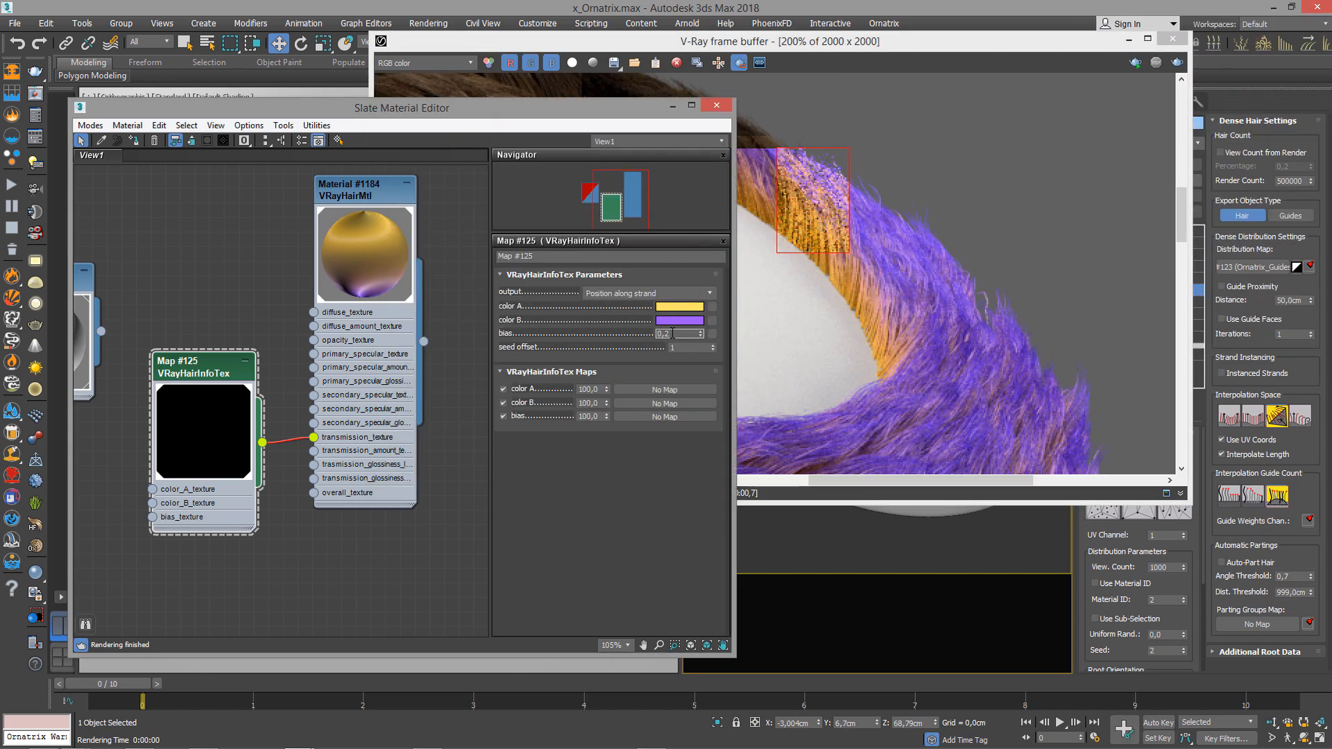
pyautogui.press('Return')
# Render a slightly larger V-Ray region over the same fur patch, compare its color split with the surrounding fur and stop the render.
pyautogui.moveTo(866, 270); pyautogui.dragTo(883, 236, button='middle')
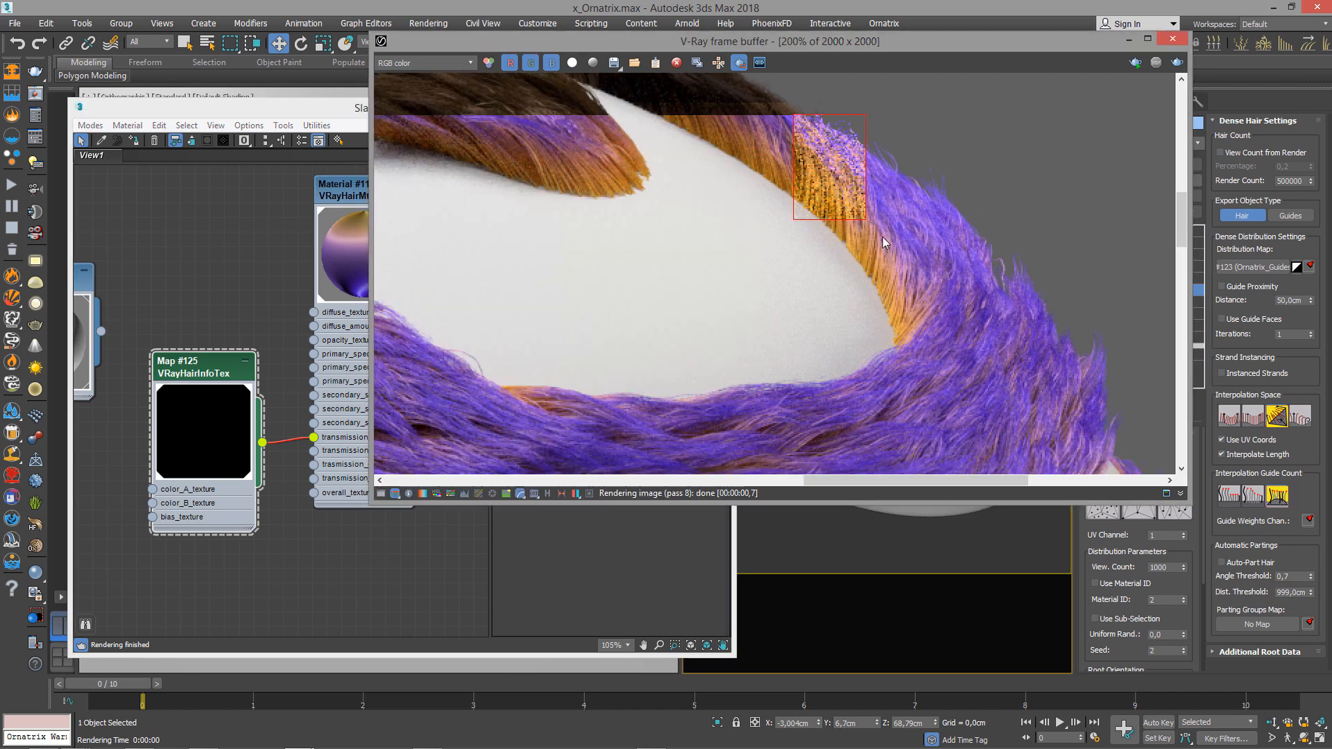
pyautogui.moveTo(766, 234); pyautogui.dragTo(872, 87)
pyautogui.click(1177, 64)
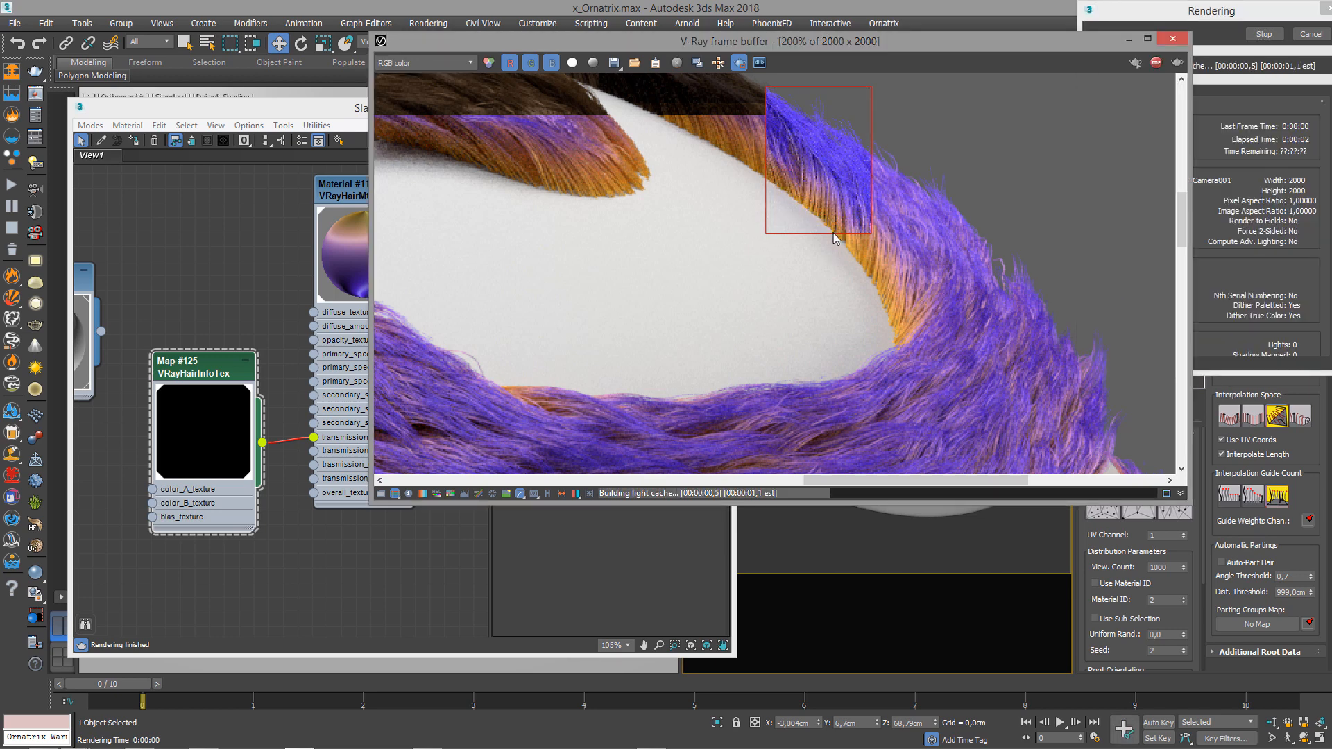
pyautogui.scroll(-1, 845, 193)
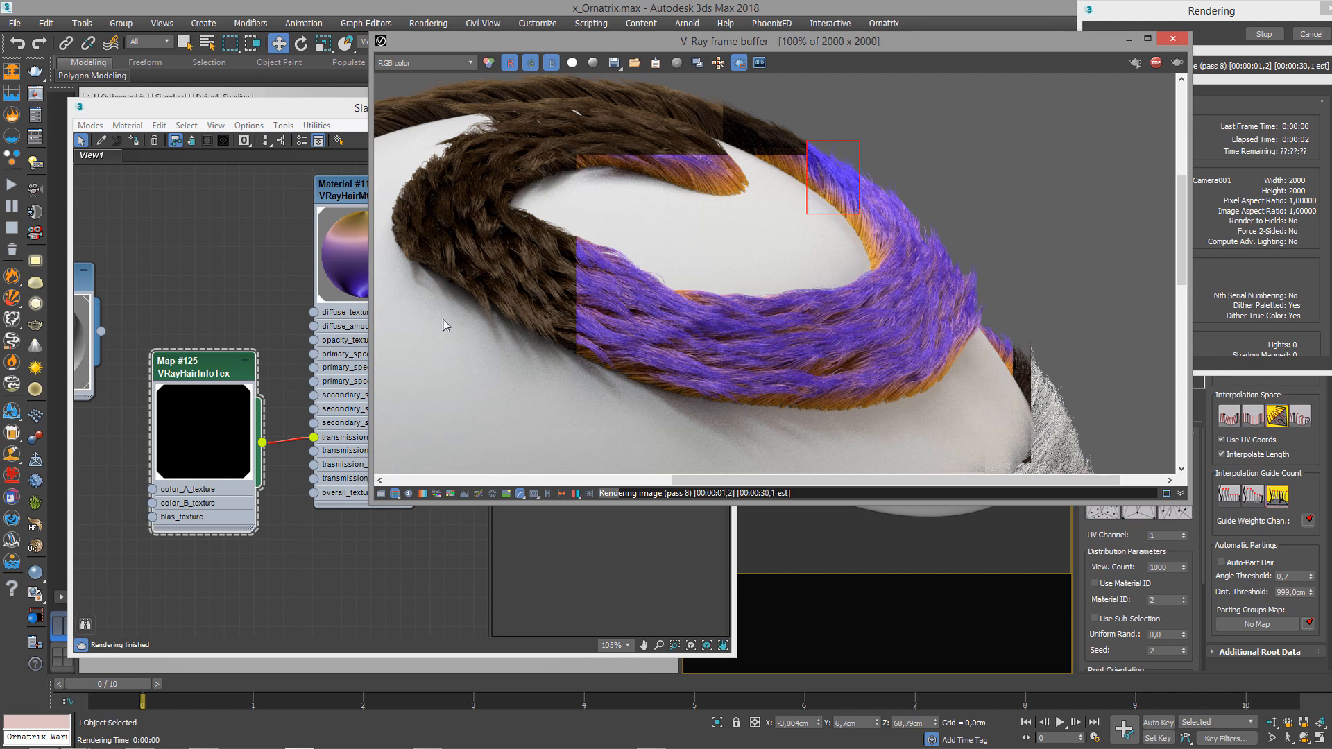
pyautogui.press('Escape')
# Frame a new render region on the lower fur band and return the VRayHairInfoTex bias to 0,5.
pyautogui.click(237, 297)
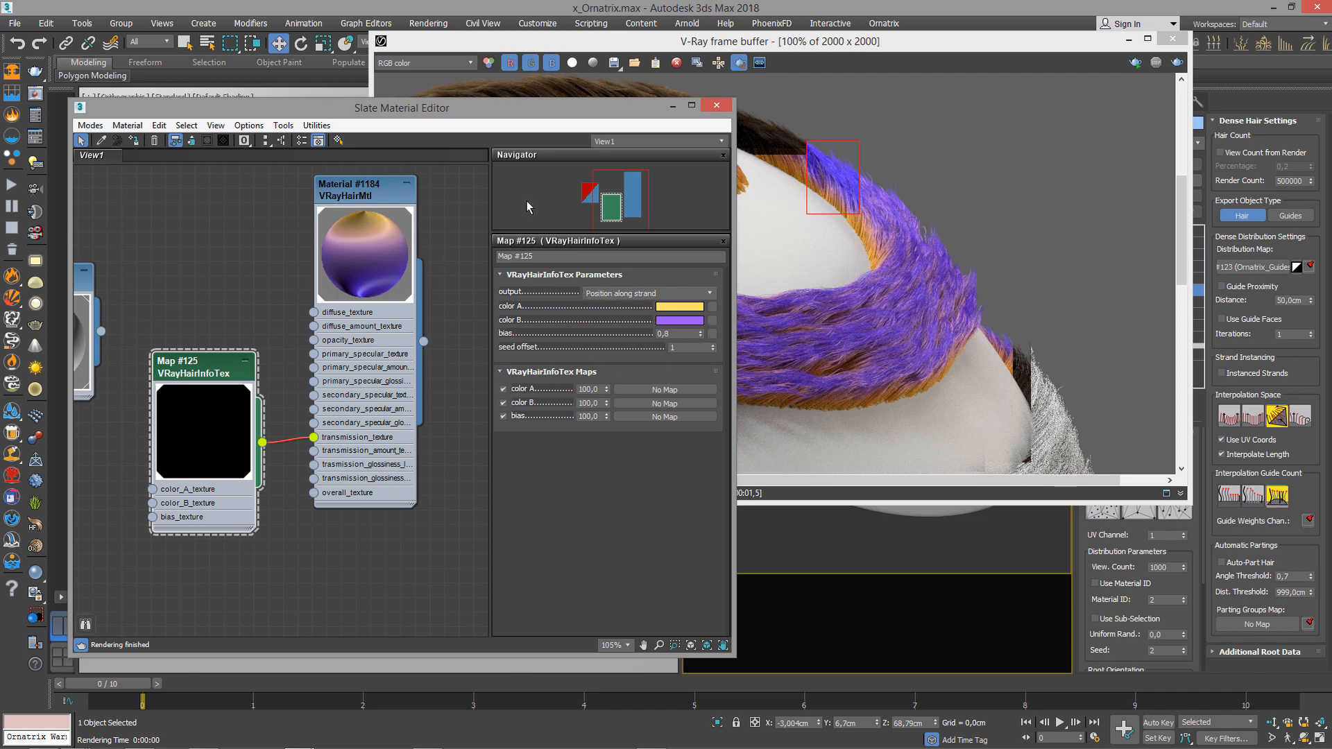
pyautogui.moveTo(861, 173); pyautogui.dragTo(958, 78, button='middle')
pyautogui.moveTo(655, 315); pyautogui.dragTo(912, 126)
pyautogui.moveTo(180, 371); pyautogui.dragTo(175, 334, button='middle')
pyautogui.doubleClick(679, 335)
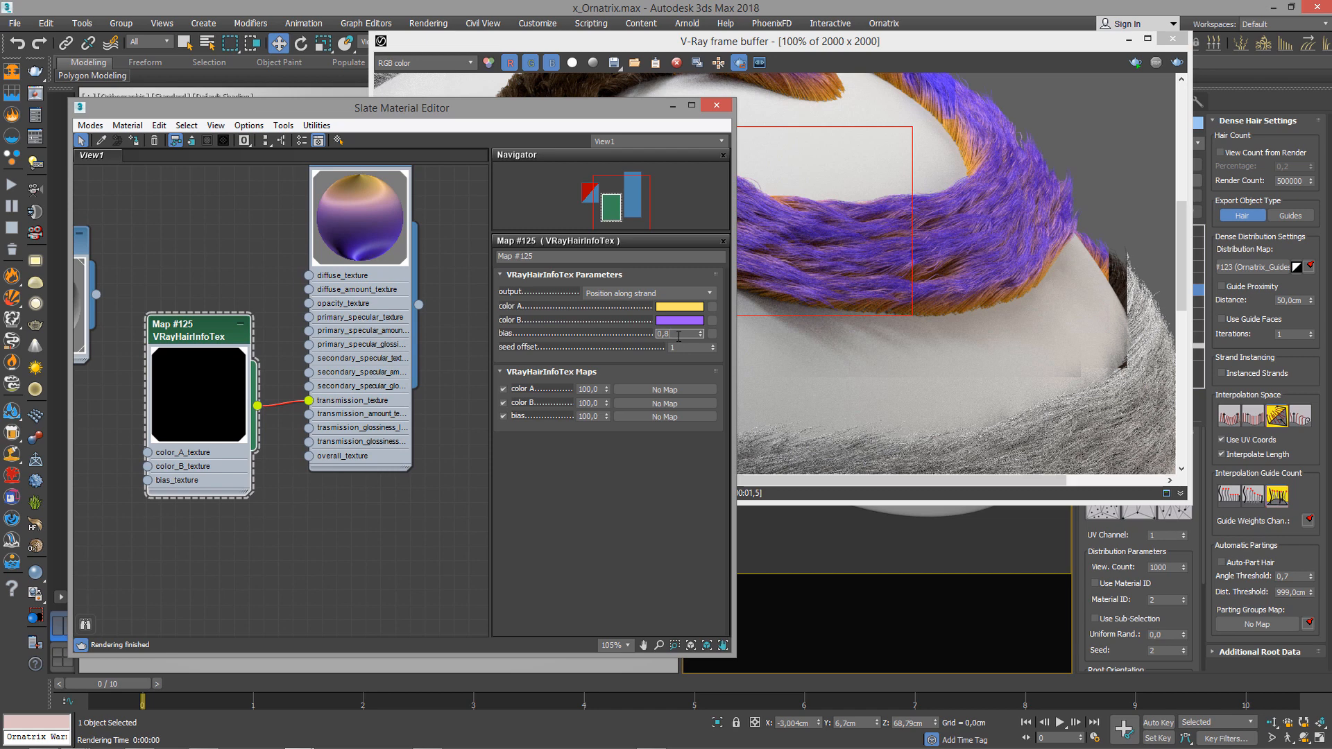
pyautogui.write('0,5')
pyautogui.press('Return')
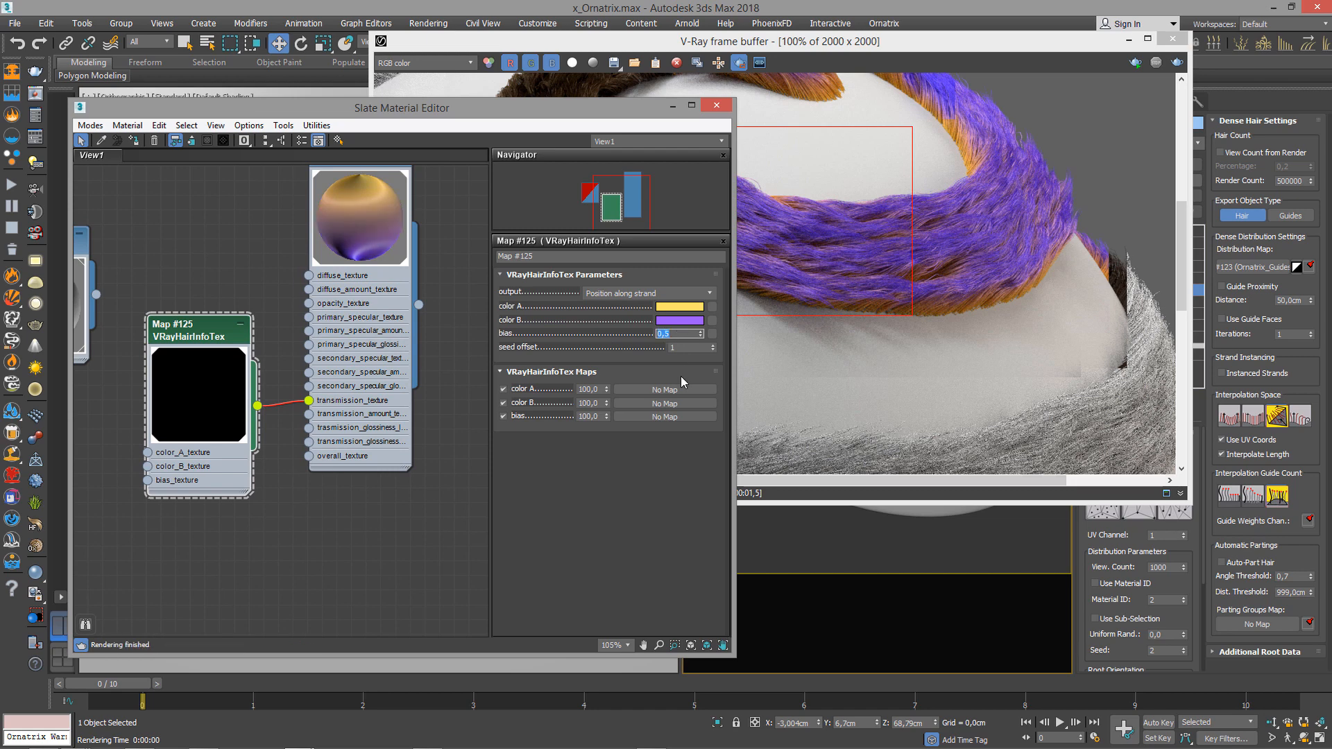
# Switch the VRayHairInfoTex output to Random by strand index.
pyautogui.click(658, 294)
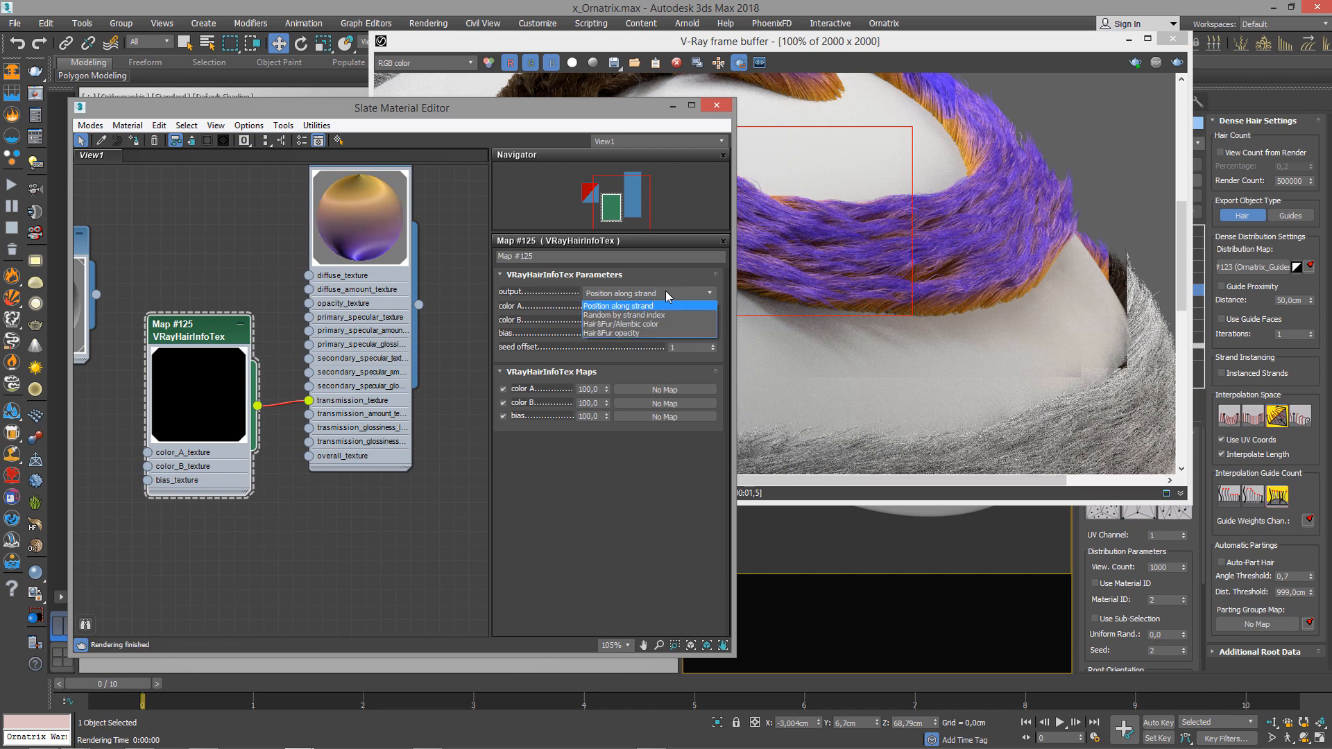
pyautogui.click(666, 290)
pyautogui.click(666, 291)
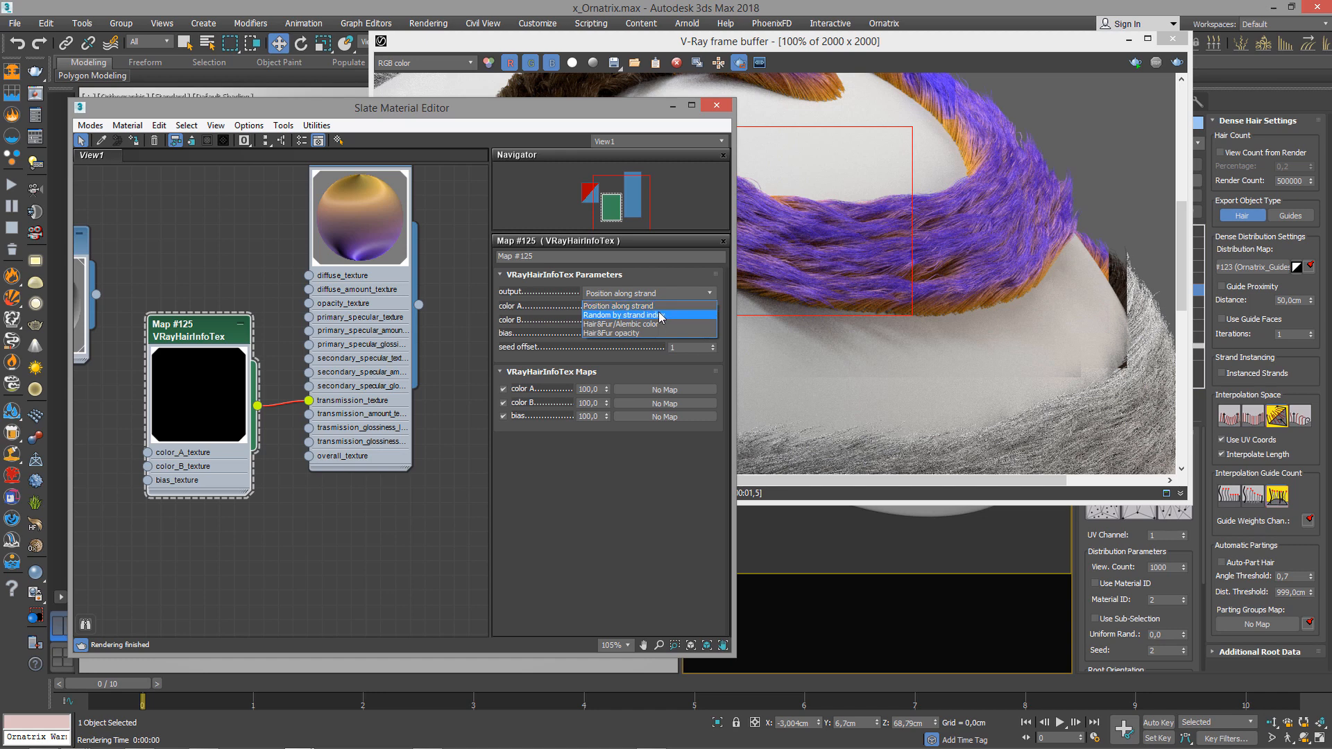
pyautogui.click(670, 316)
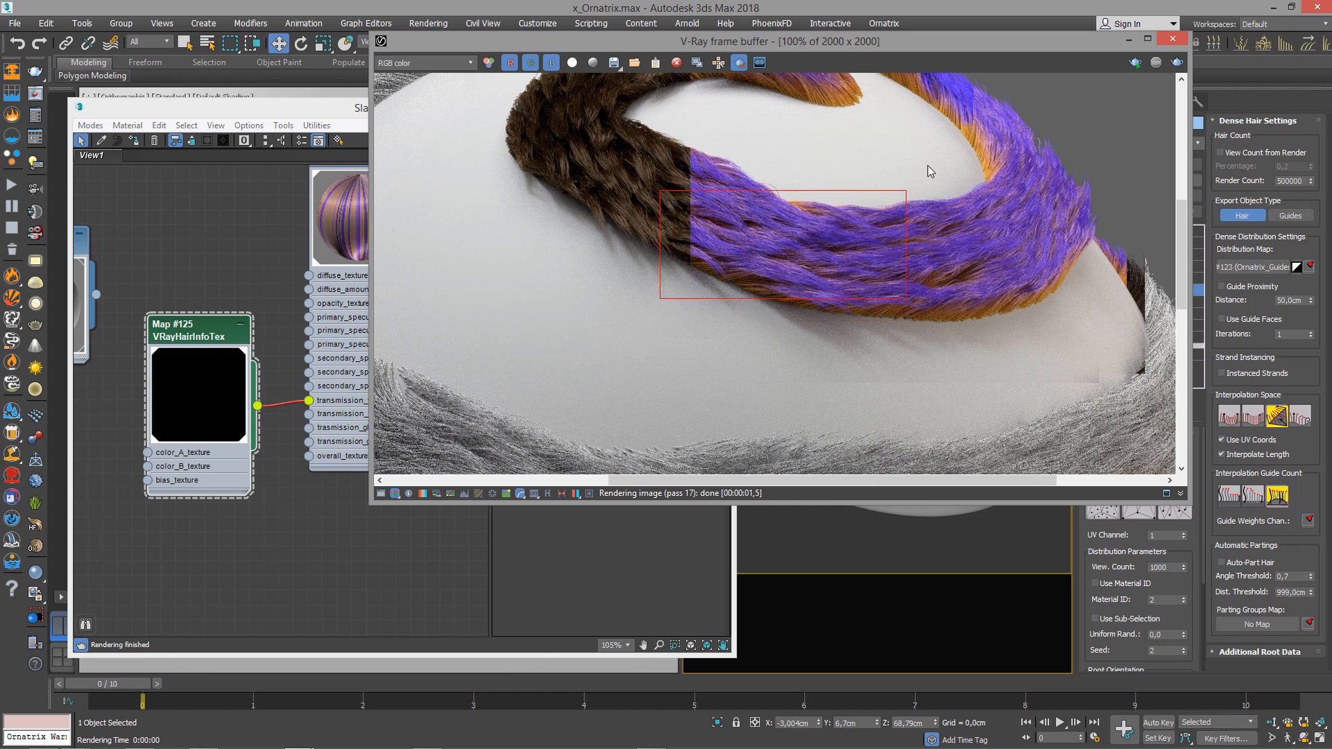
# Render a V-Ray region over the lower fur band, inspect the random strand colors at 100% and 200%, and stop the render.
pyautogui.moveTo(937, 162); pyautogui.dragTo(689, 334)
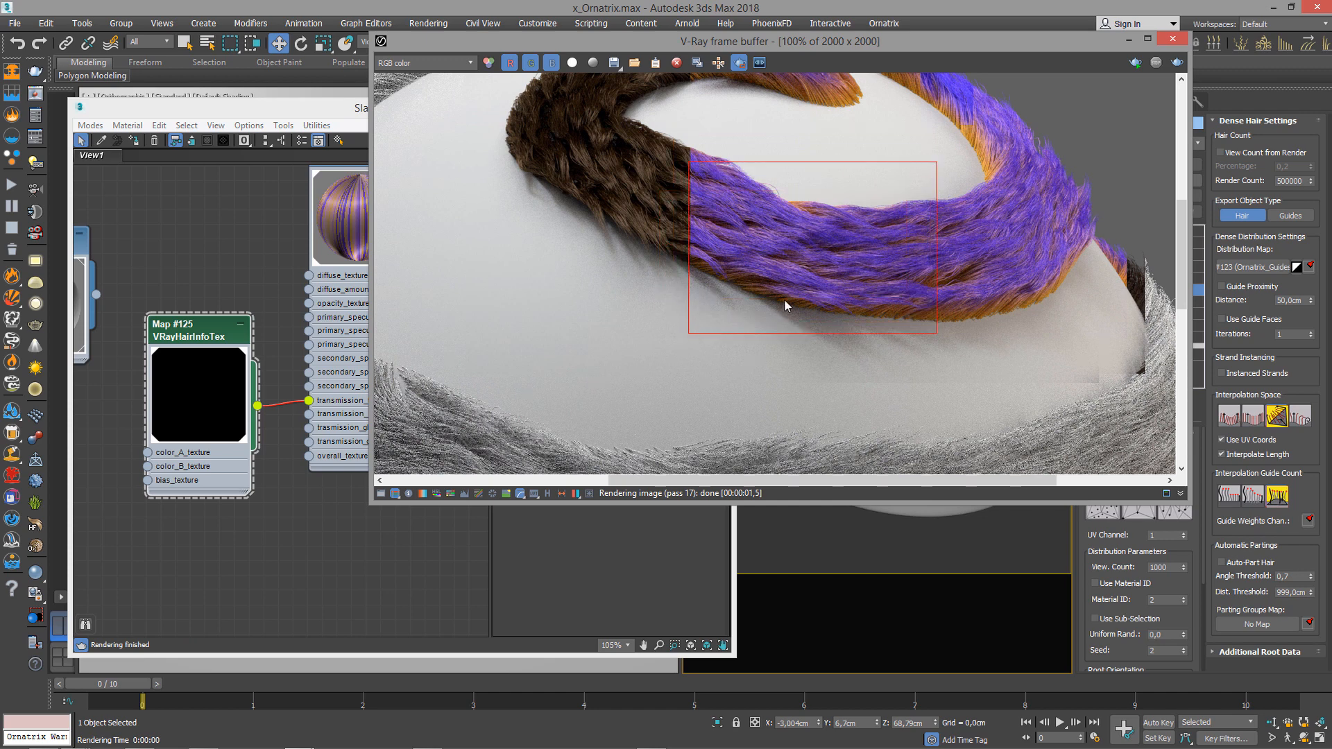
pyautogui.click(1176, 63)
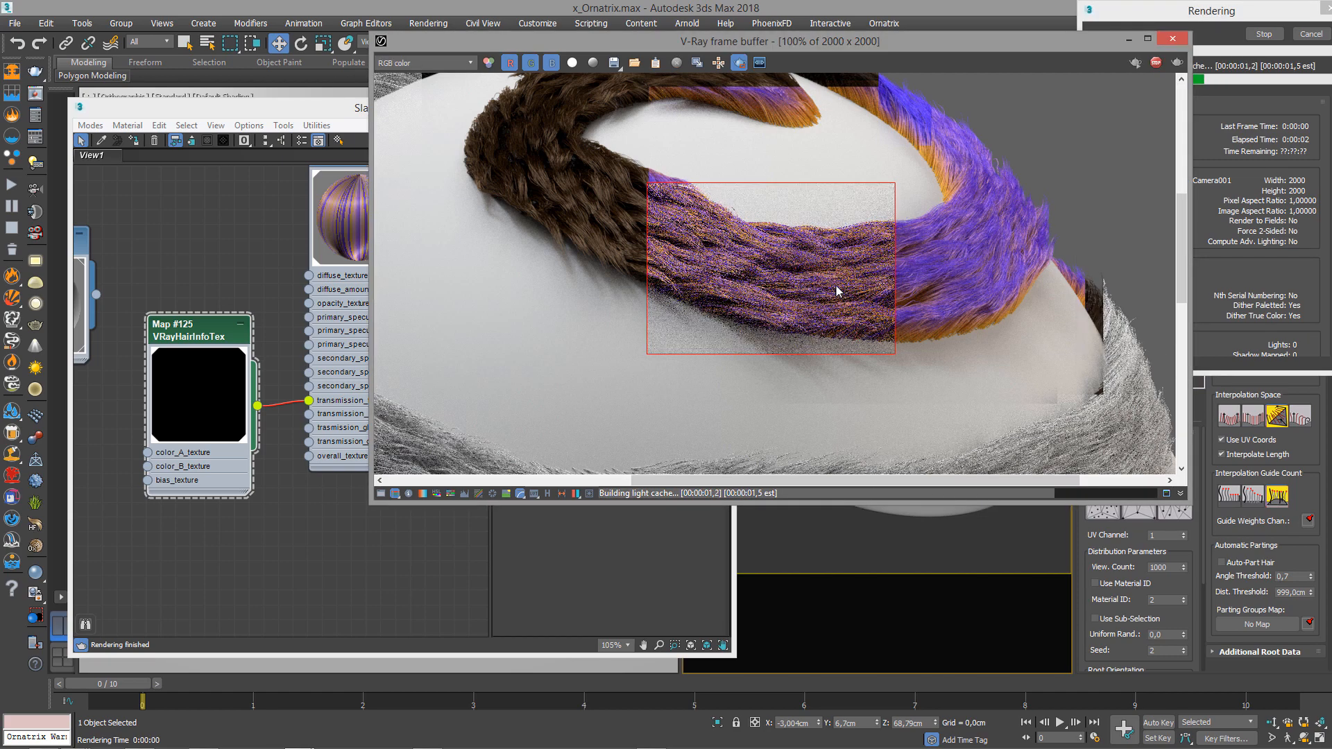
pyautogui.scroll(1, 785, 265)
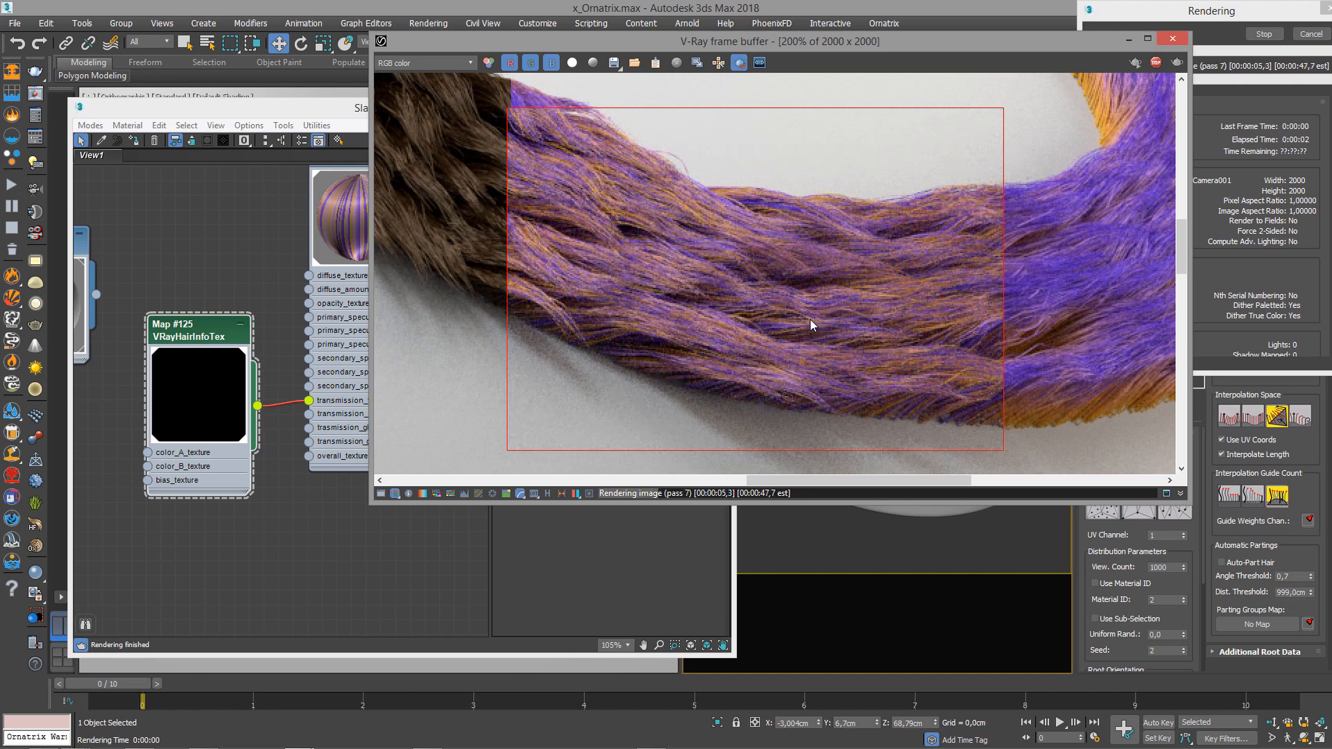
pyautogui.scroll(-1, 795, 323)
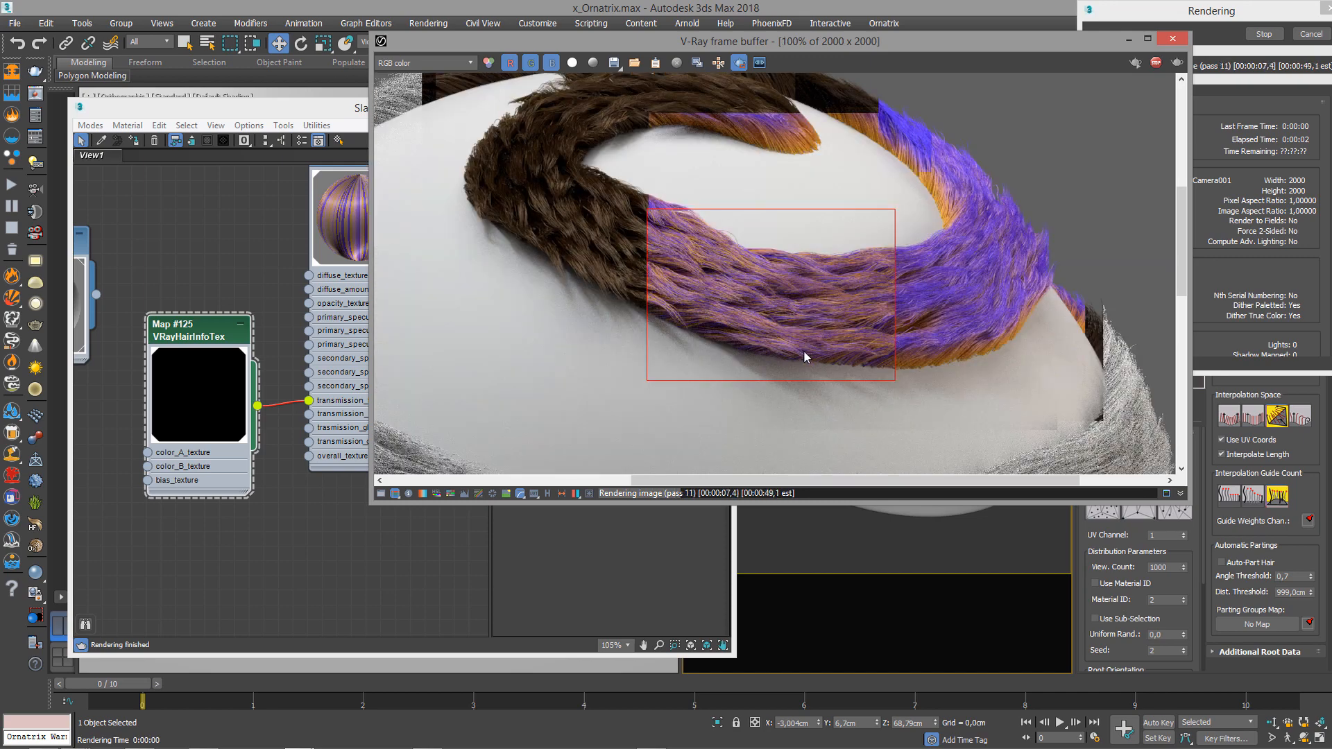
pyautogui.scroll(1, 798, 322)
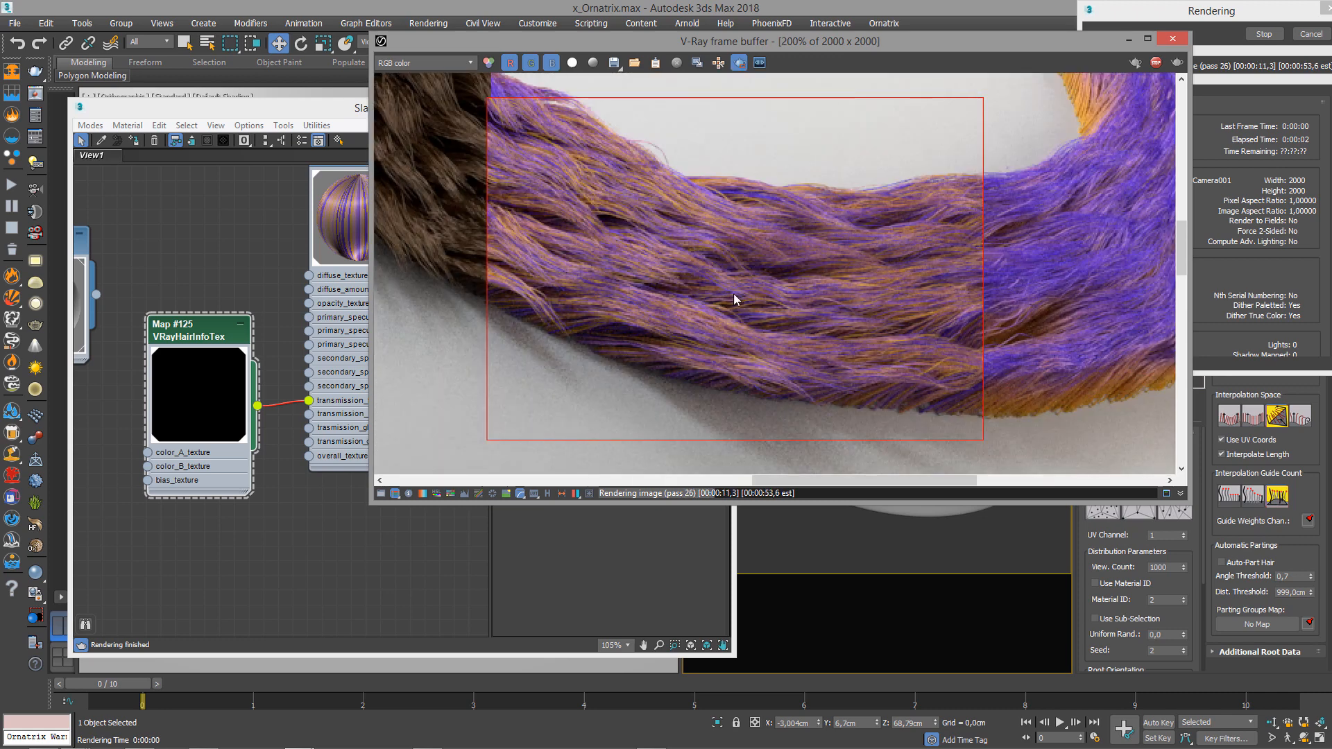
pyautogui.moveTo(751, 297); pyautogui.dragTo(819, 317, button='middle')
pyautogui.press('Escape')
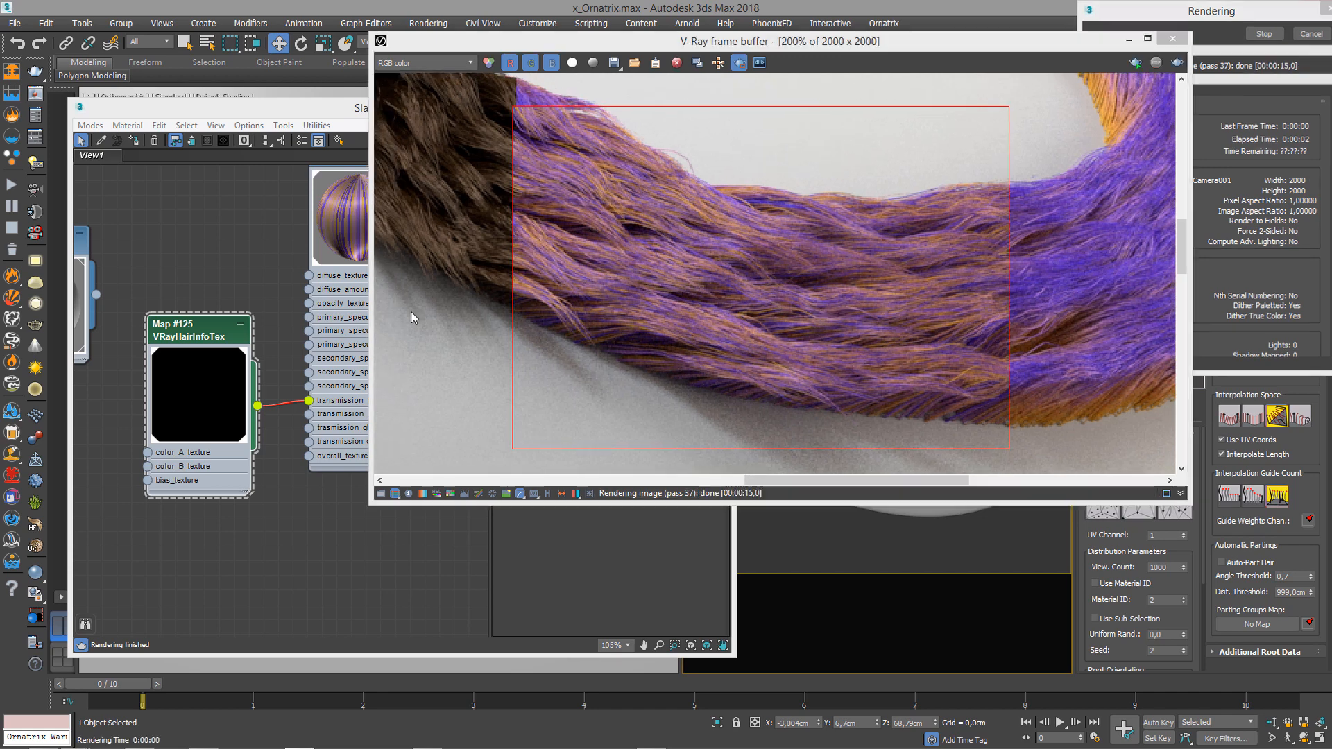
# Set color A of the VRayHairInfoTex map to a very dark brown with hue 5, saturation 165 and value 3.
pyautogui.middleClick(256, 276)
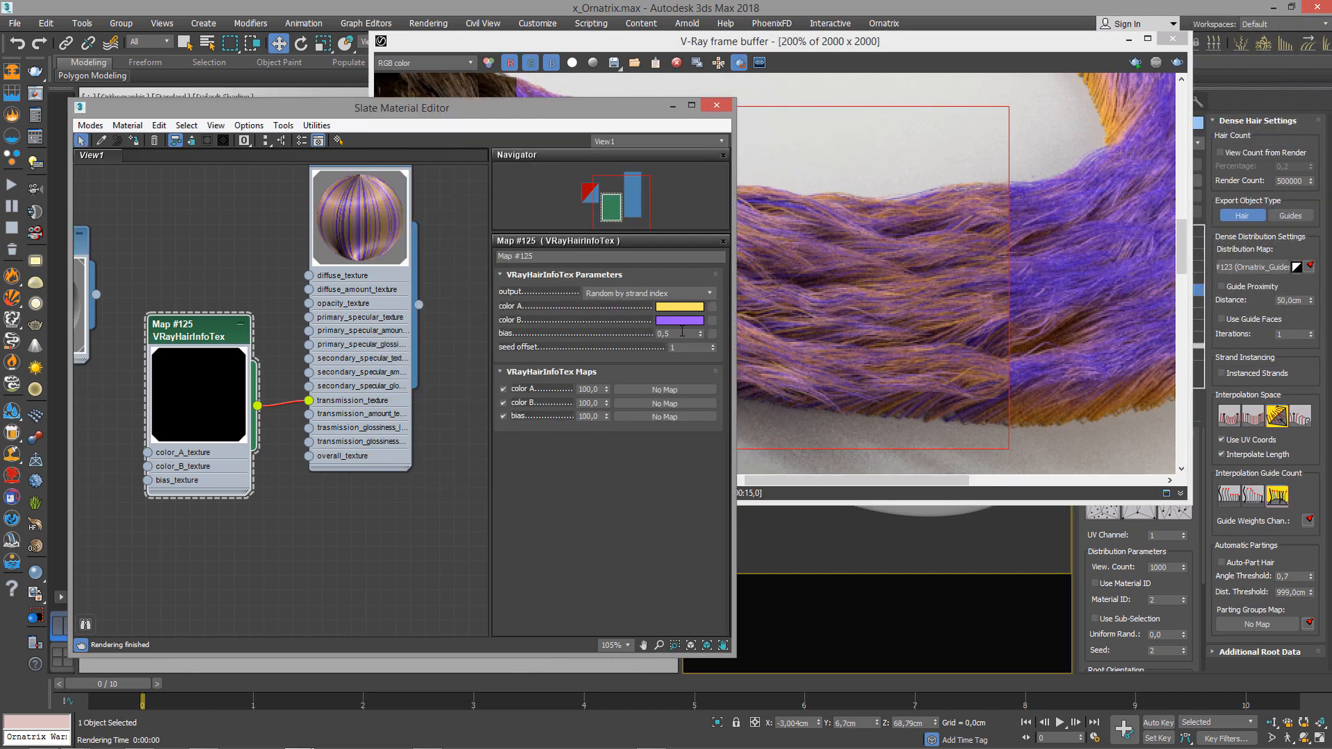
pyautogui.click(676, 306)
pyautogui.moveTo(330, 149); pyautogui.dragTo(285, 197)
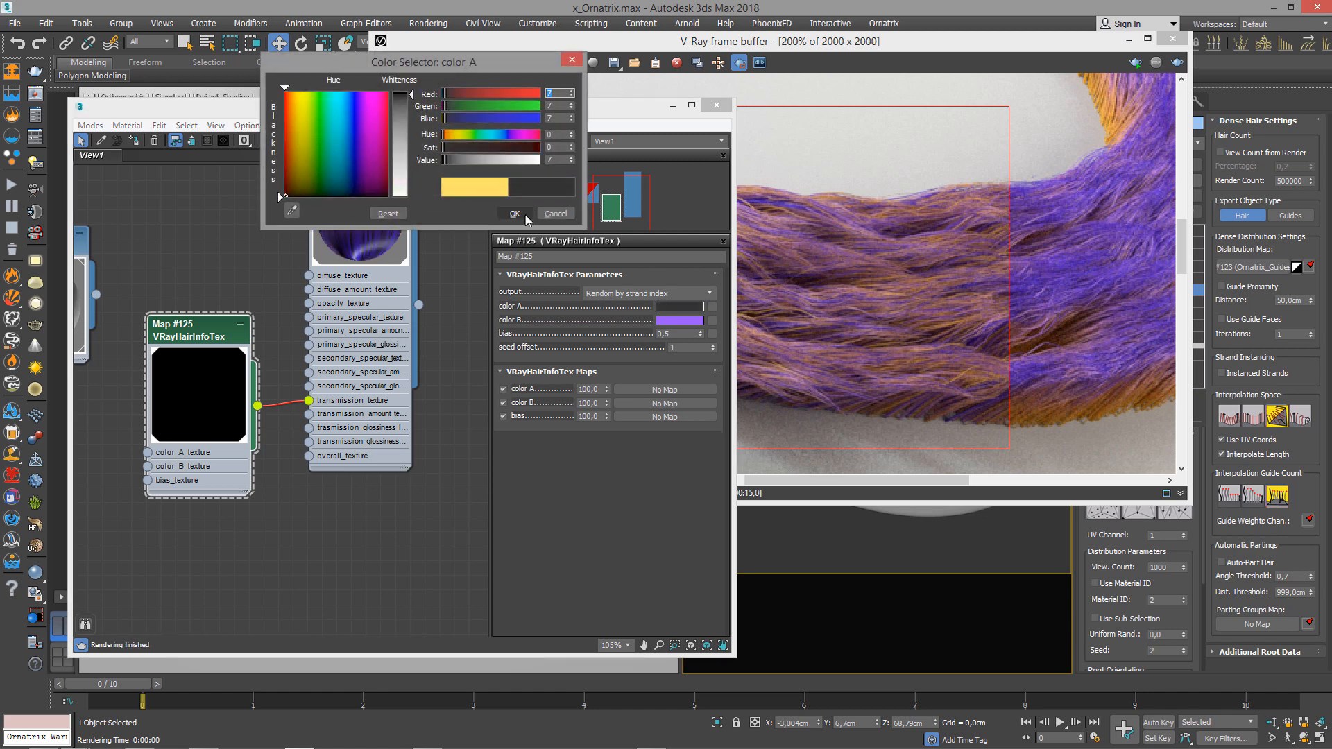
pyautogui.moveTo(519, 148); pyautogui.dragTo(506, 150)
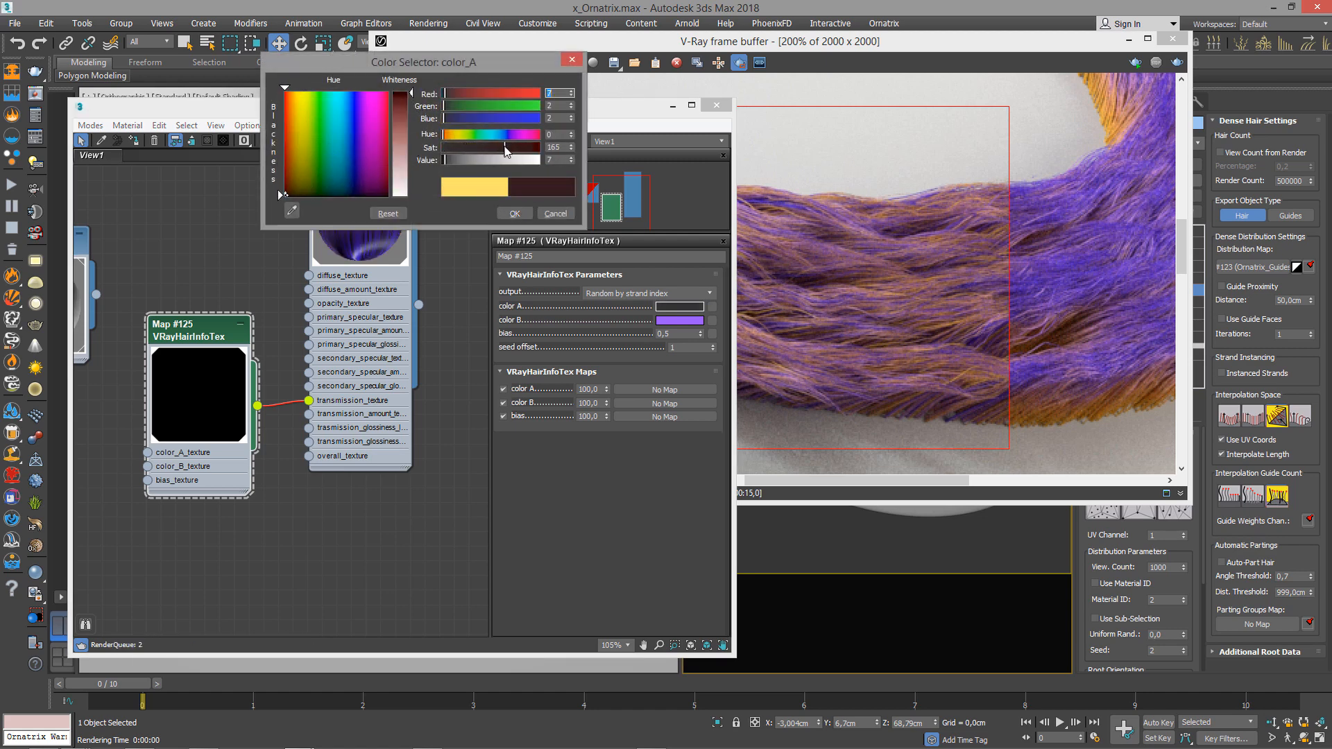
pyautogui.click(446, 134)
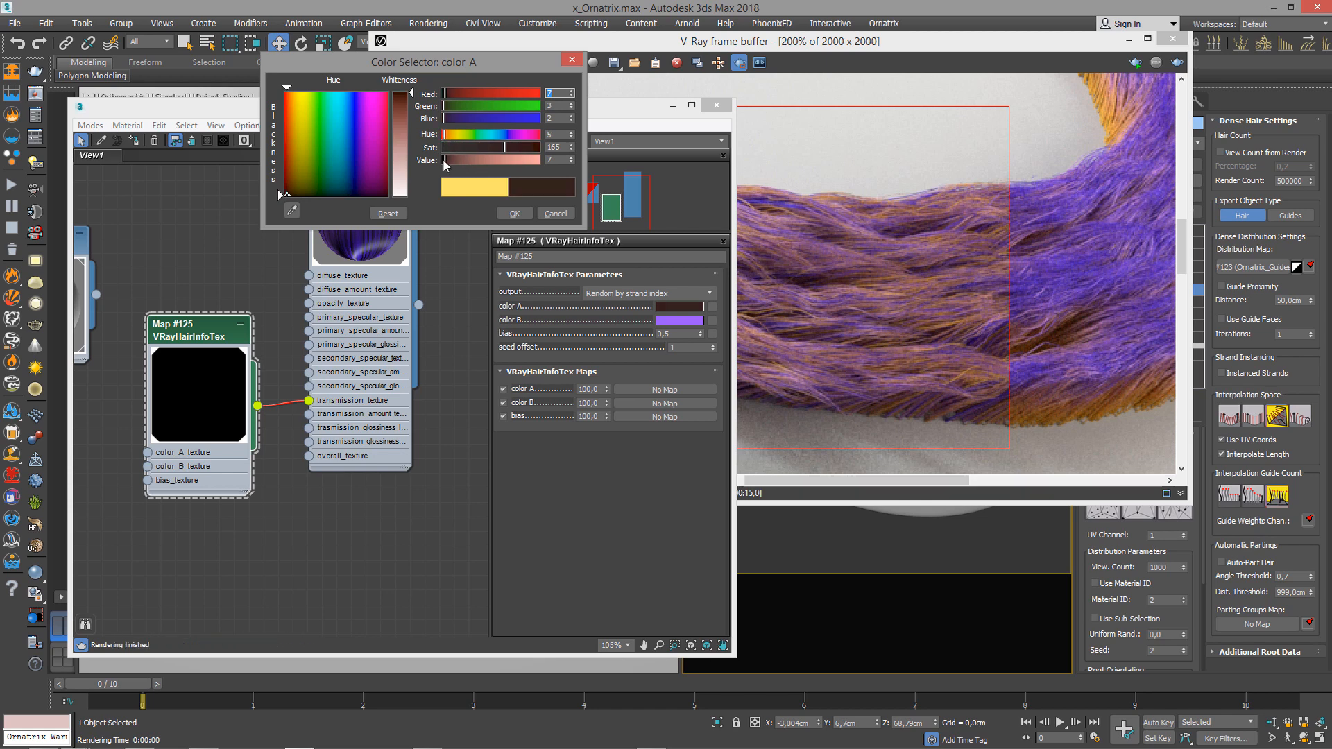
pyautogui.click(444, 160)
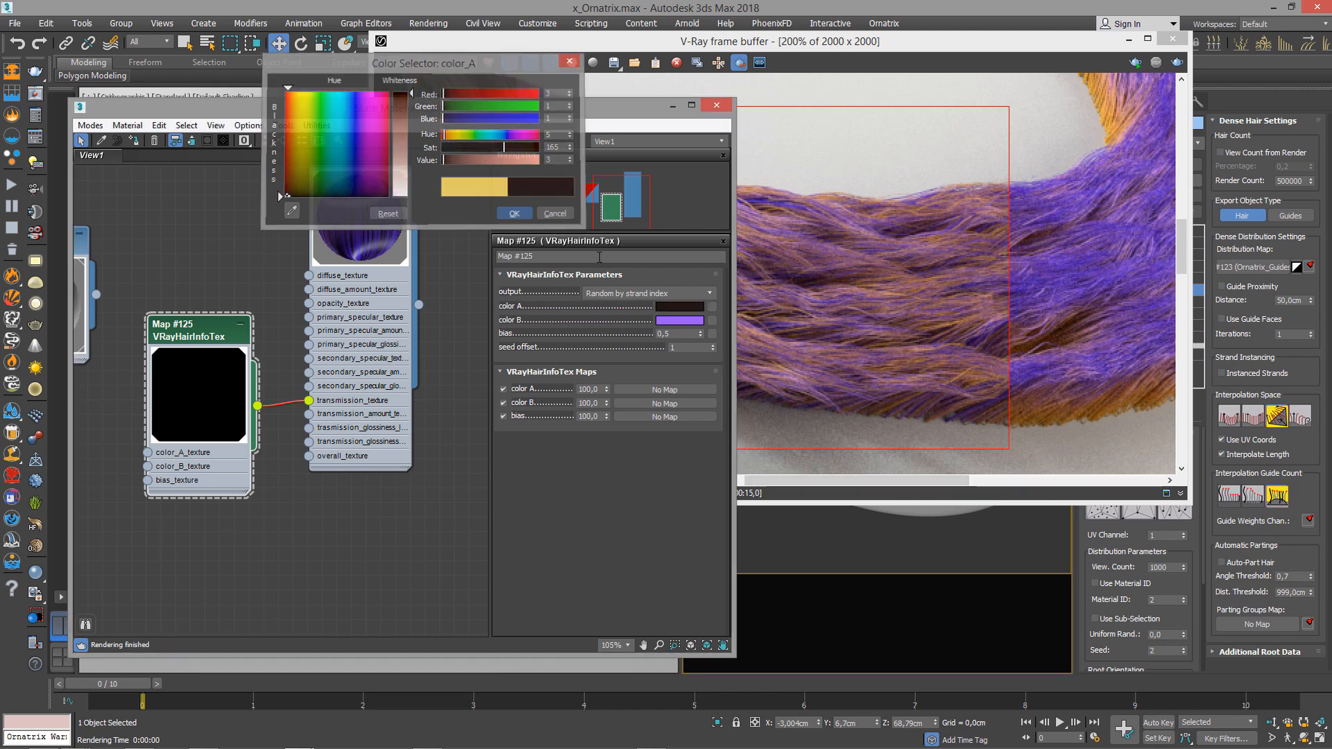
pyautogui.click(505, 213)
# Set color B of the VRayHairInfoTex map to a near-white with hue 0, saturation 0 and value 213.
pyautogui.click(678, 319)
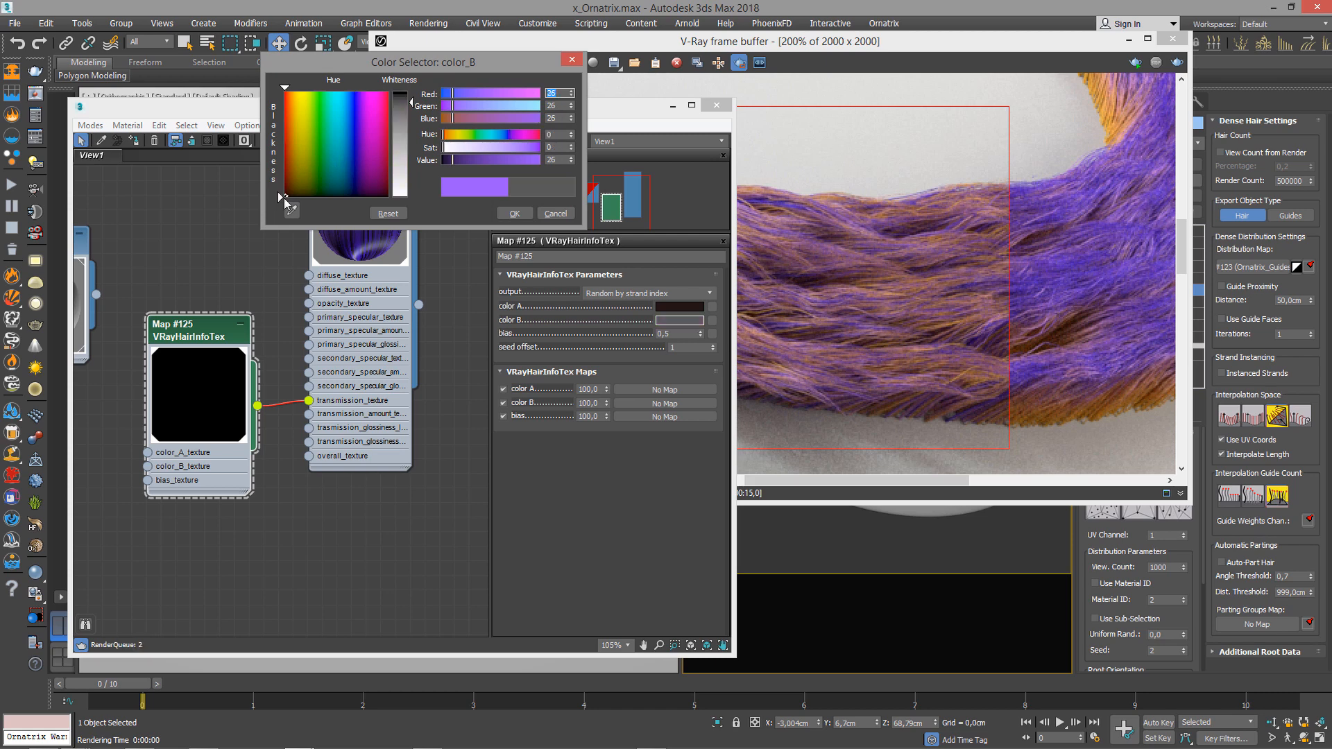
pyautogui.moveTo(411, 97); pyautogui.dragTo(422, 186)
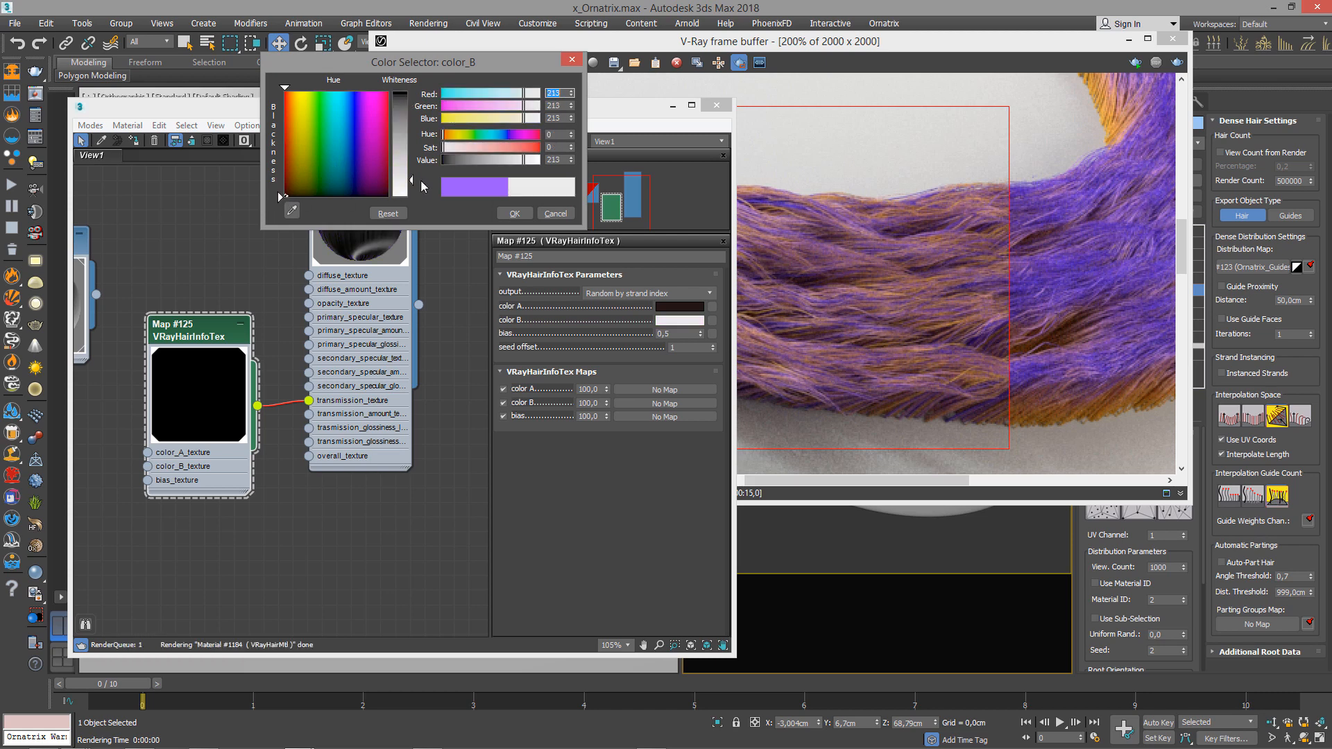
pyautogui.click(516, 213)
# Render a V-Ray region across the brown and colored fur of the lower band and inspect the mix of dark and light strands.
pyautogui.doubleClick(853, 344)
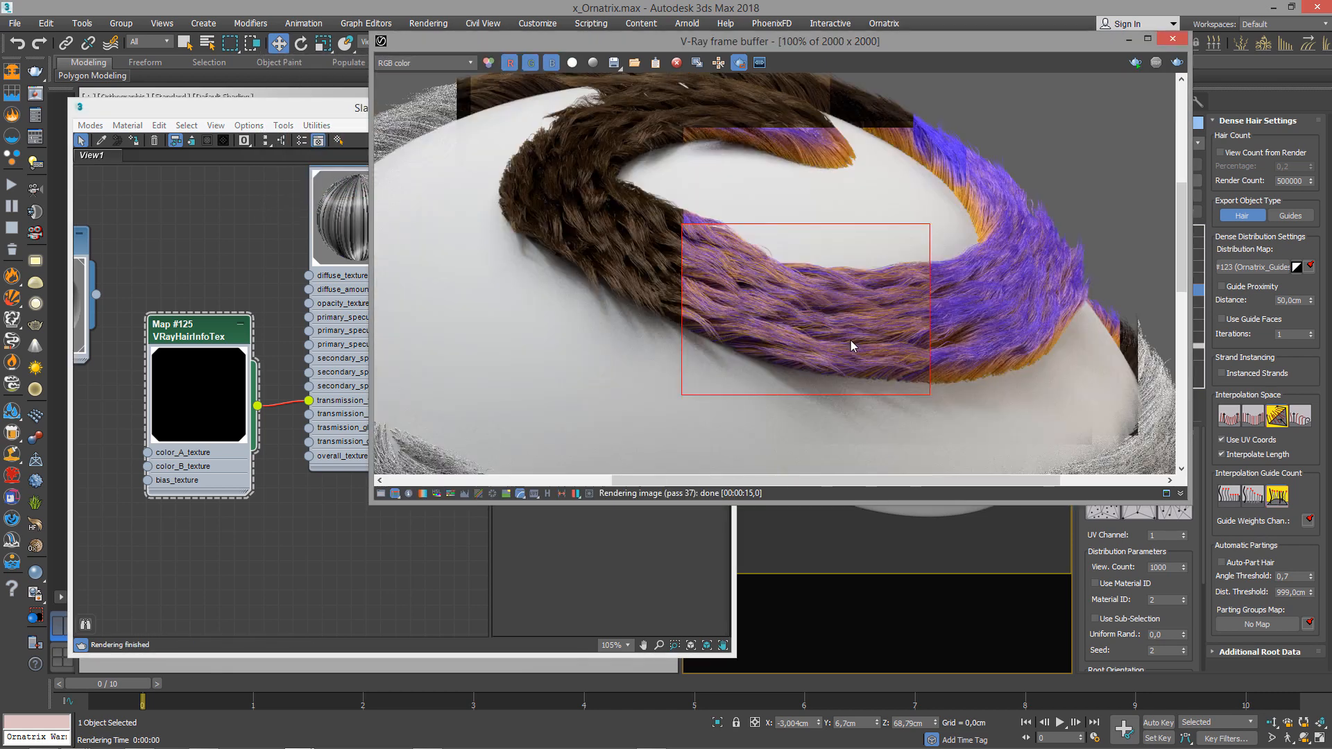
pyautogui.moveTo(811, 262); pyautogui.dragTo(833, 268, button='middle')
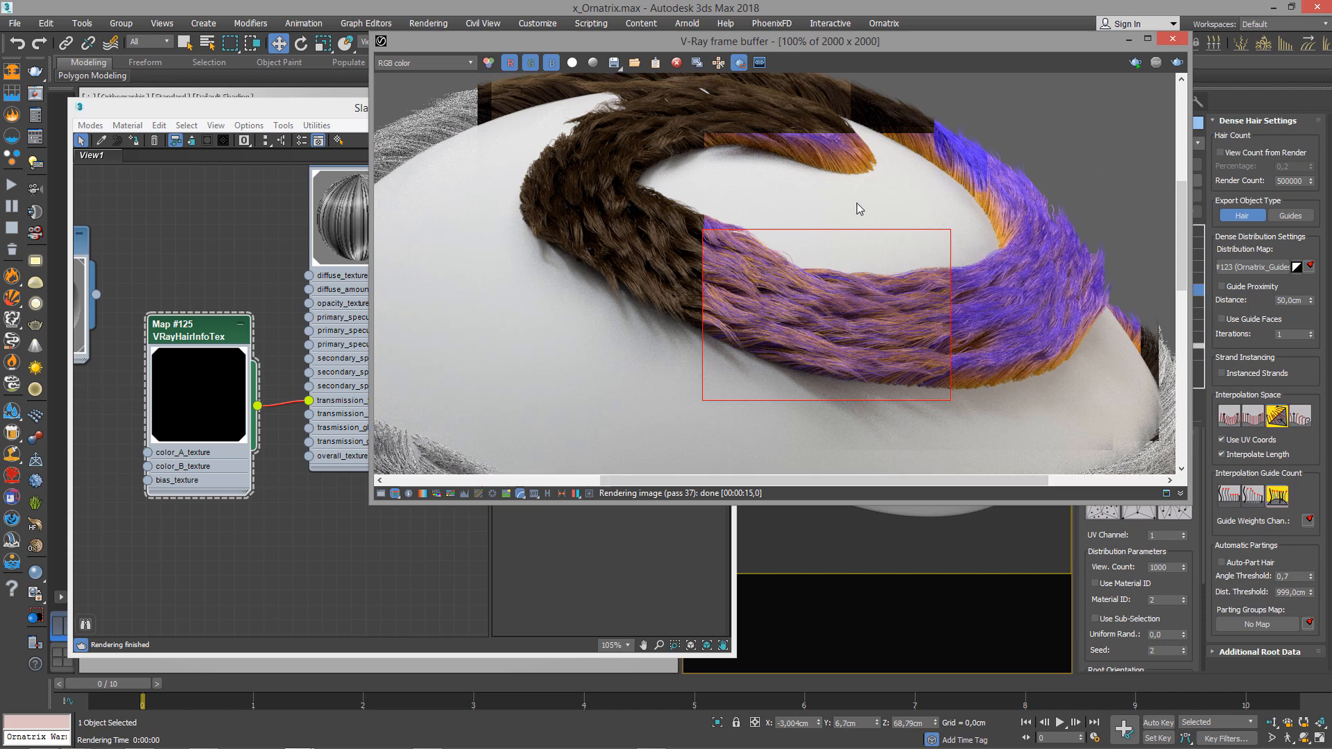
pyautogui.moveTo(860, 202); pyautogui.dragTo(652, 368)
pyautogui.moveTo(601, 181); pyautogui.dragTo(827, 392)
pyautogui.hotkey('shift', 'q')
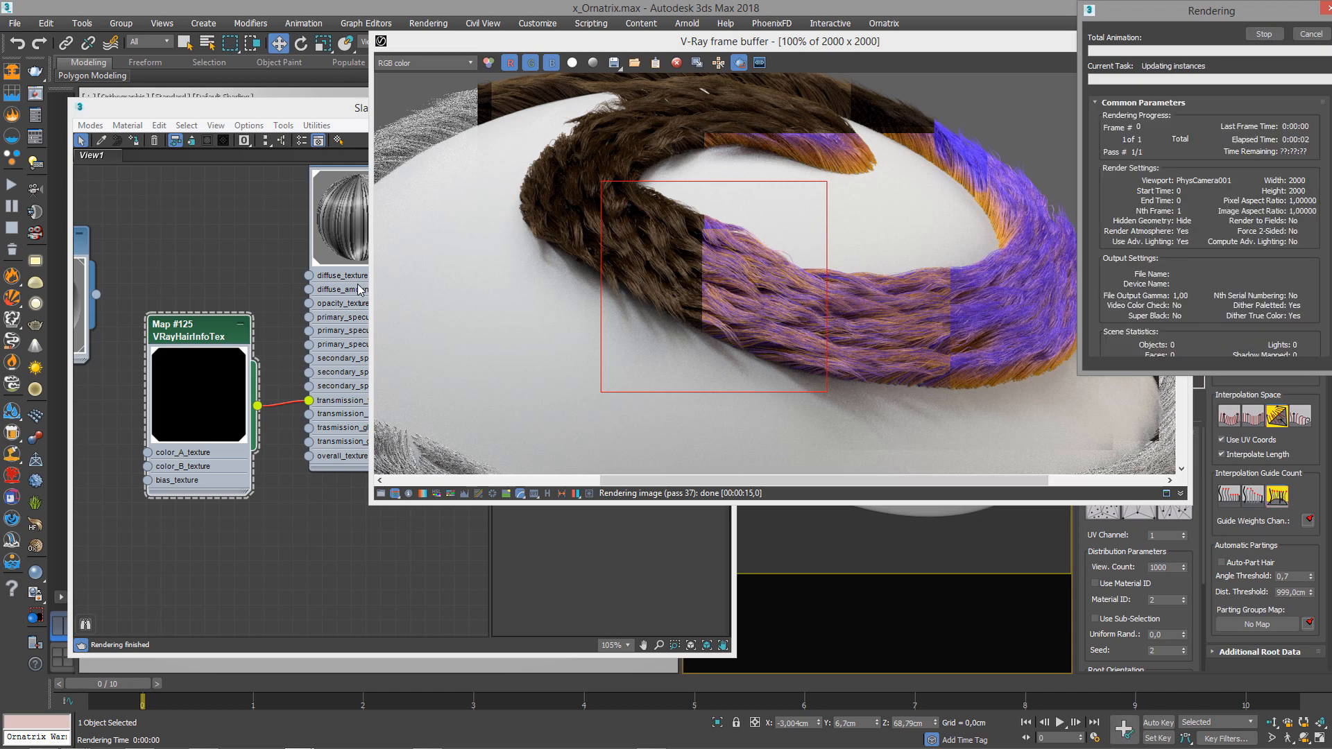
pyautogui.click(302, 292)
pyautogui.click(809, 323)
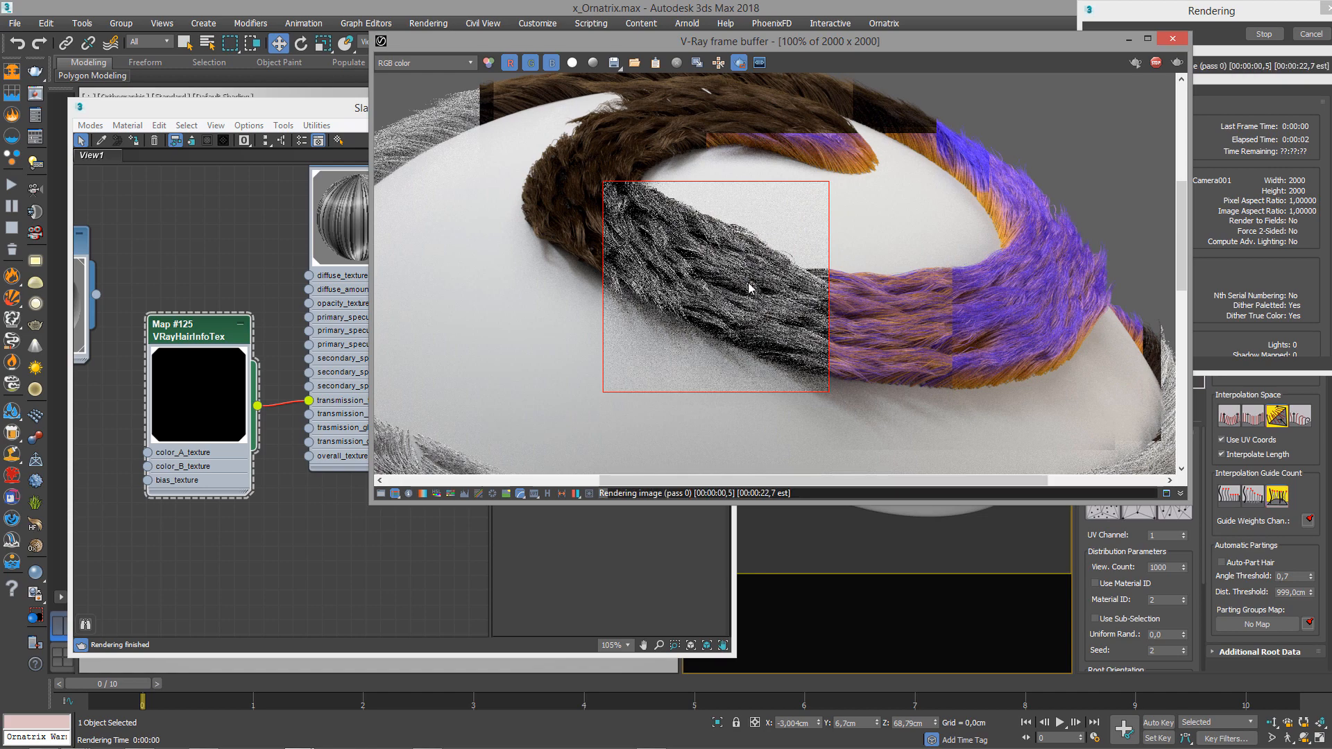
pyautogui.scroll(-3, 805, 312)
pyautogui.scroll(3, 798, 301)
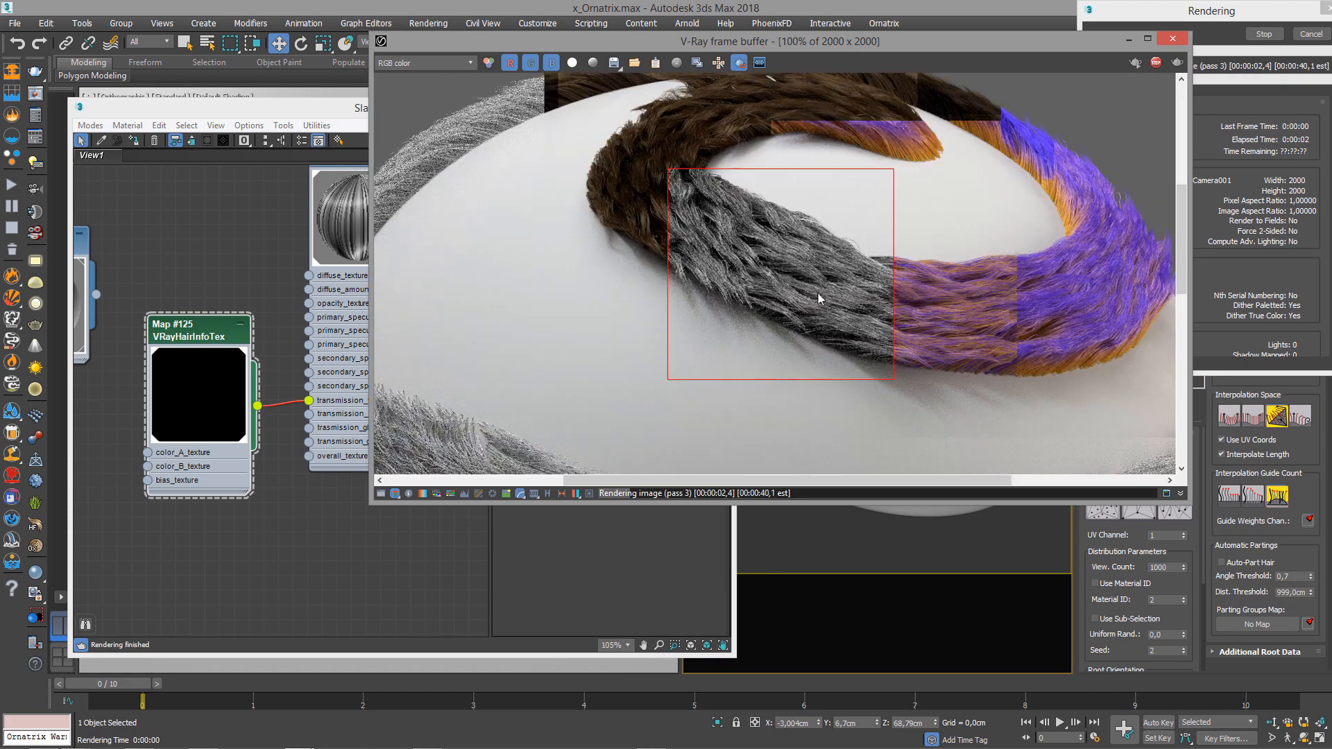
pyautogui.scroll(2, 852, 298)
pyautogui.scroll(-2, 855, 303)
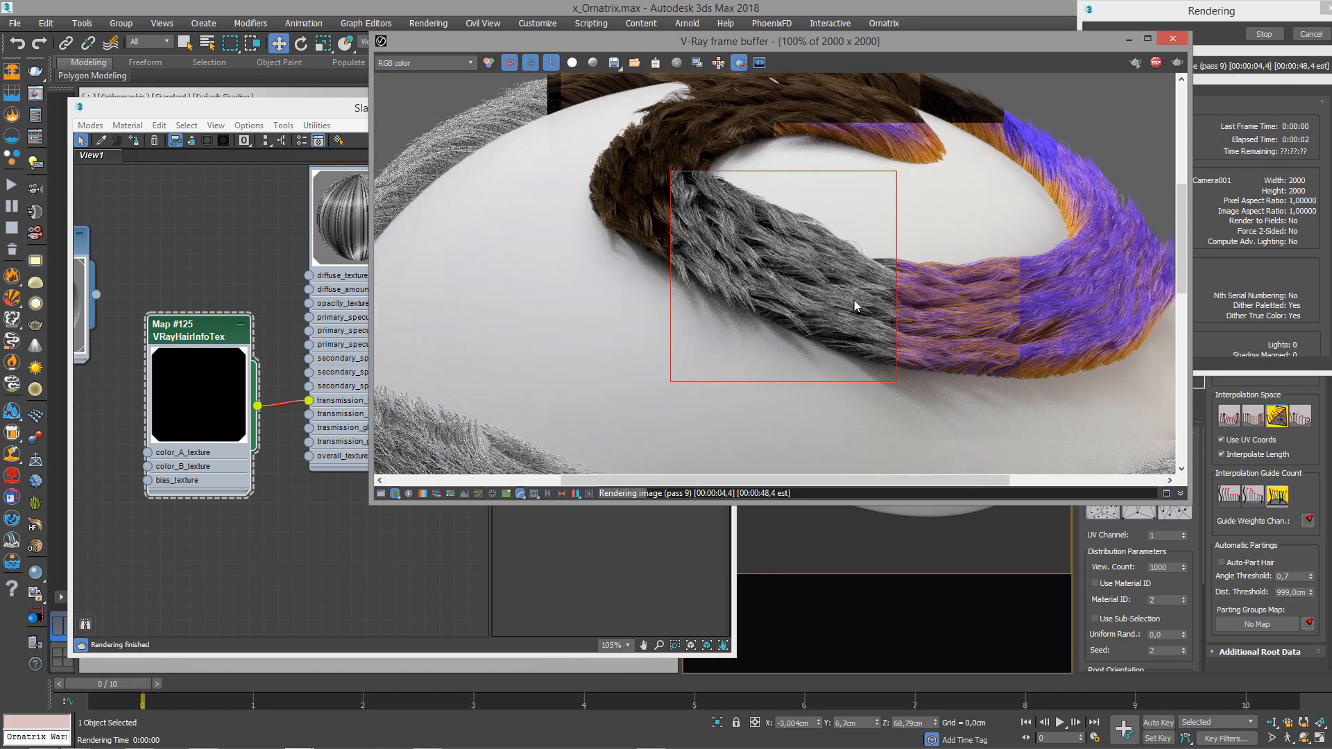
pyautogui.click(277, 265)
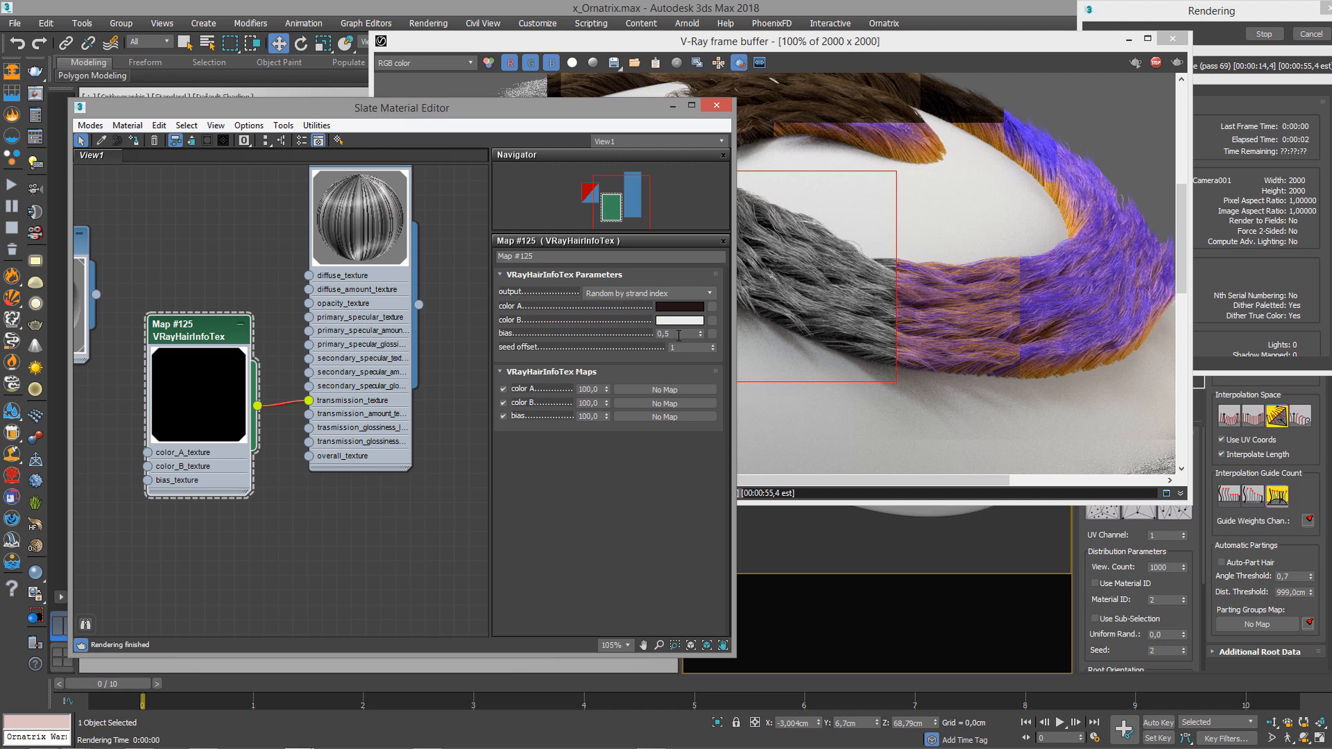
# Stop the running region render and set the bias of the VRayHairInfoTex map to 0,1.
pyautogui.click(820, 295)
pyautogui.press('Escape')
pyautogui.click(268, 436)
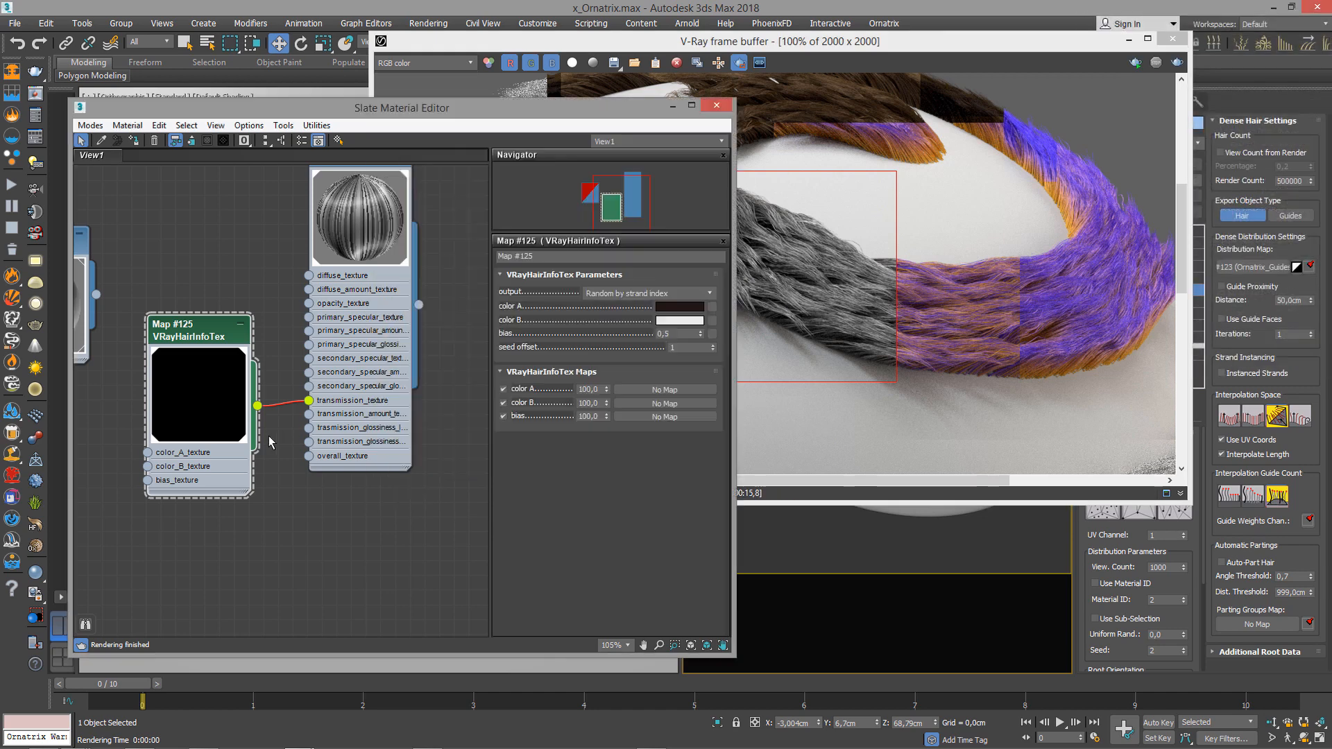
pyautogui.doubleClick(674, 334)
pyautogui.write('0,1')
pyautogui.press('Return')
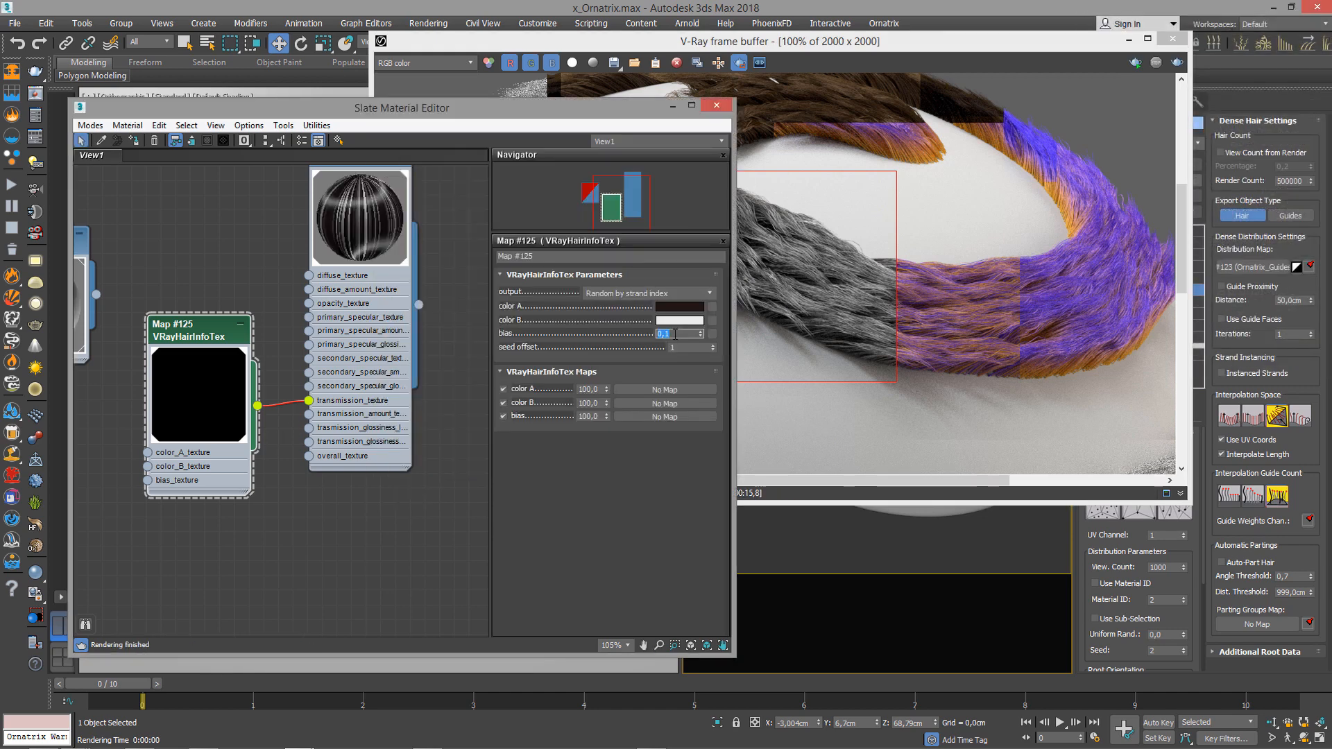
# Render the V-Ray region over the lower fur band, inspect the strand mix at 50% and 100%, and stop the render.
pyautogui.moveTo(899, 273); pyautogui.dragTo(861, 290)
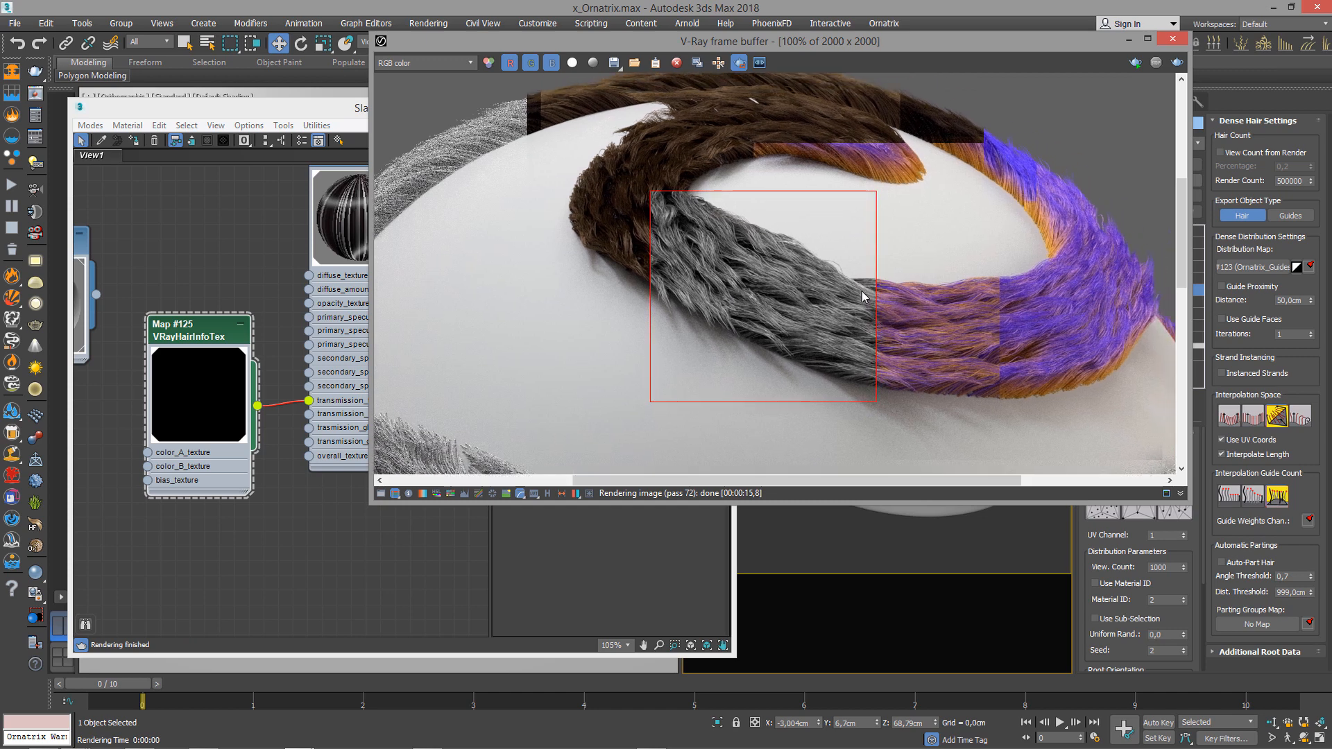
pyautogui.click(1177, 63)
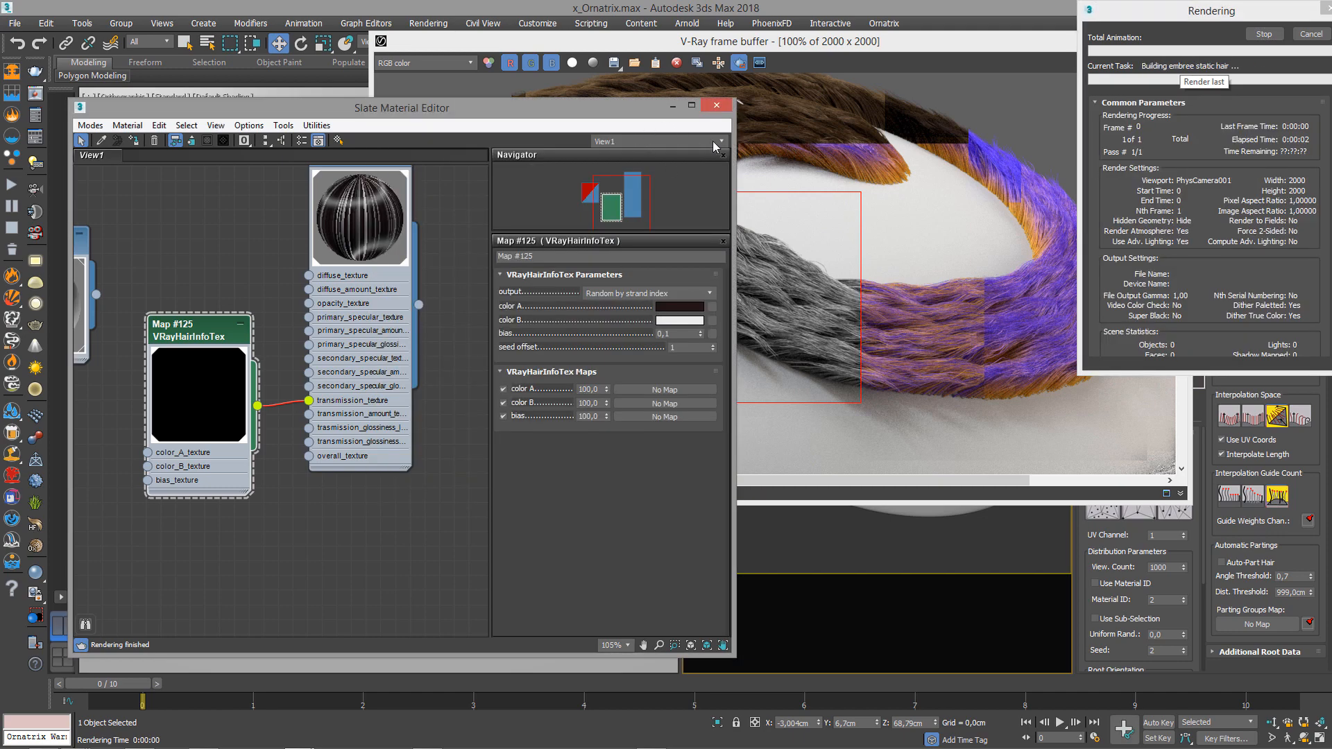
pyautogui.click(763, 181)
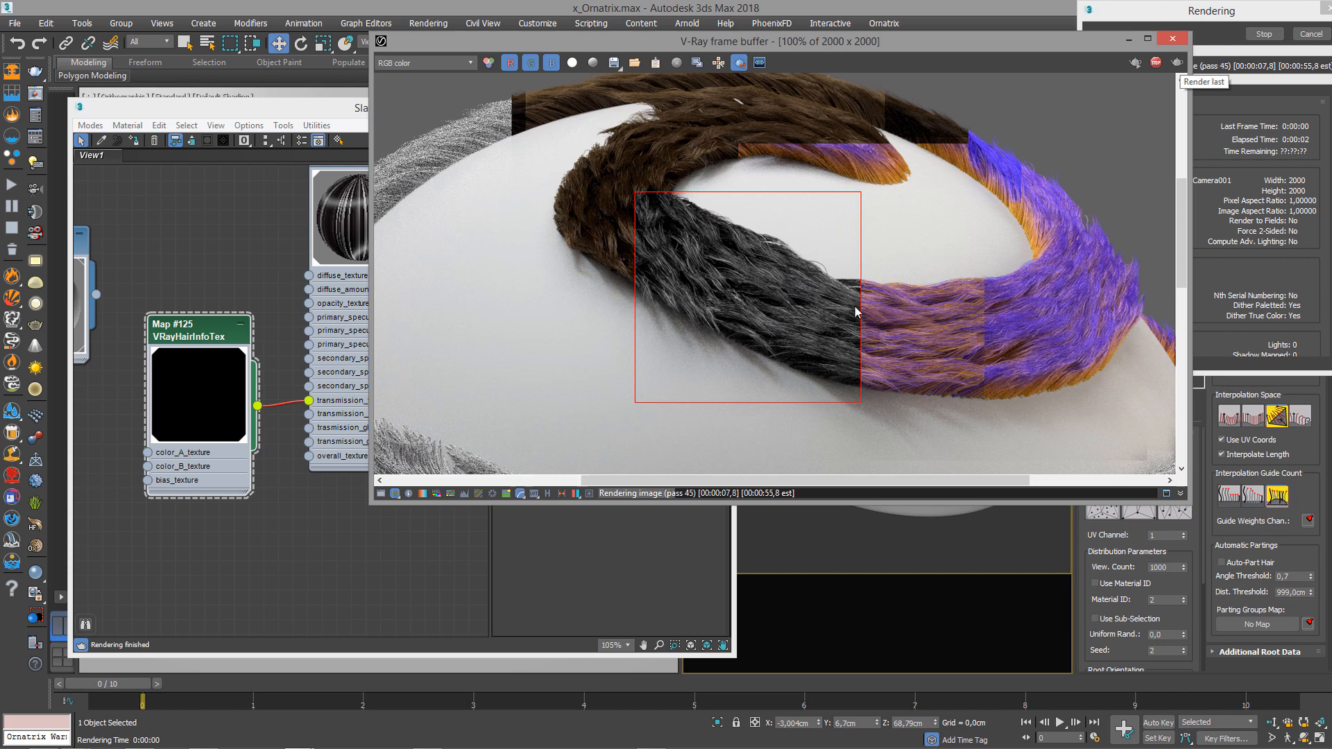
pyautogui.scroll(-2, 884, 314)
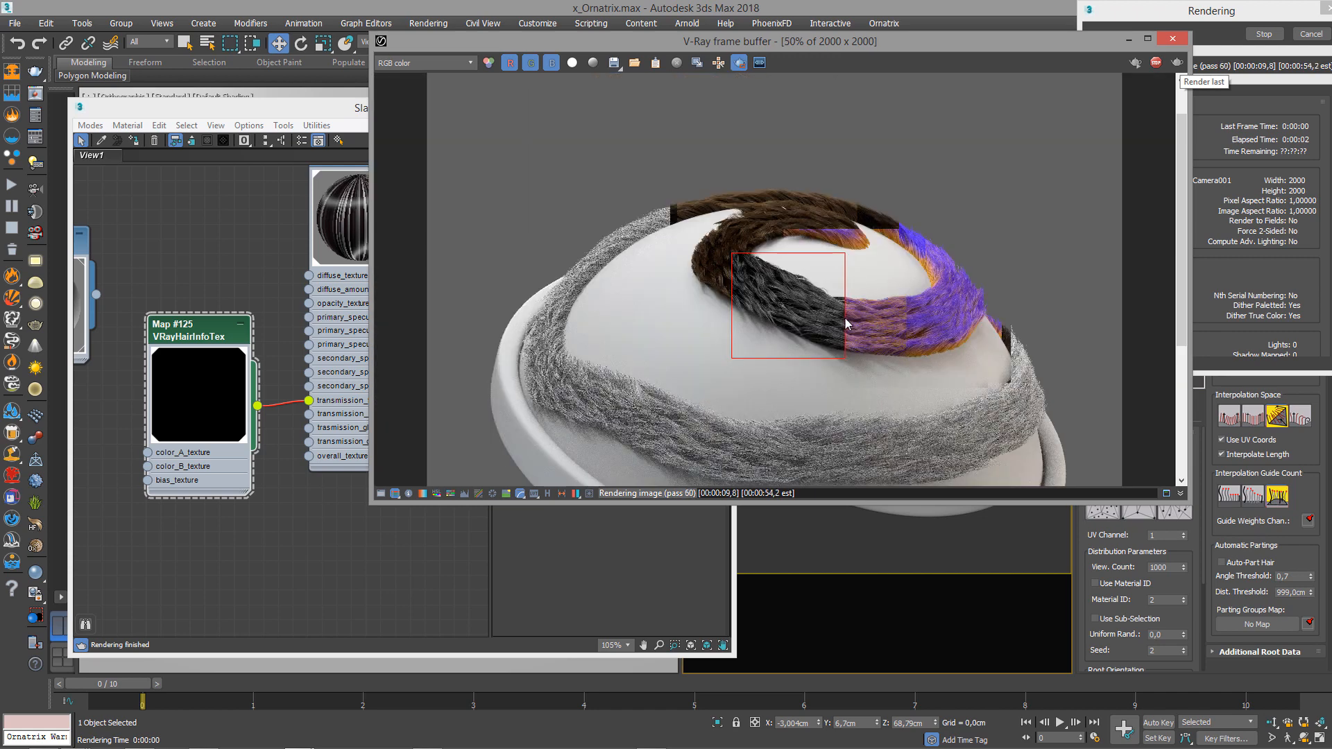
pyautogui.scroll(2, 842, 315)
pyautogui.click(320, 298)
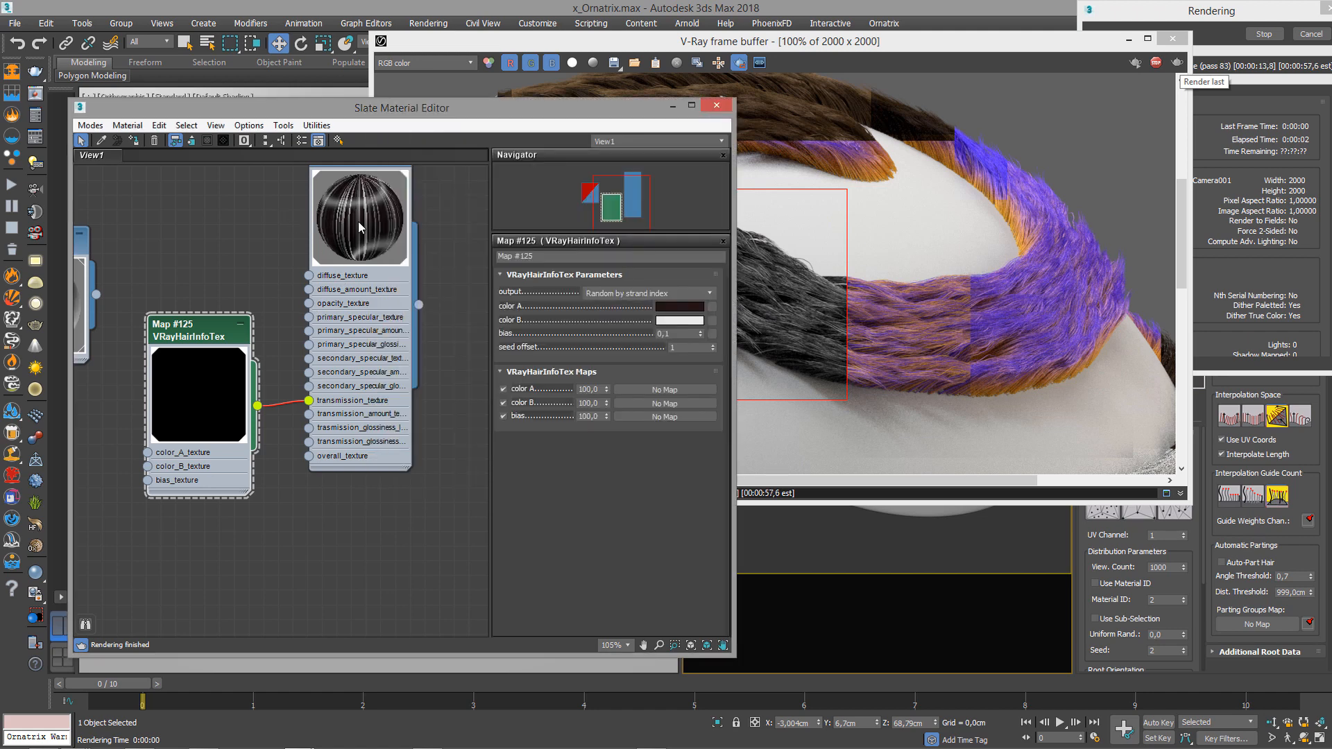
pyautogui.click(802, 294)
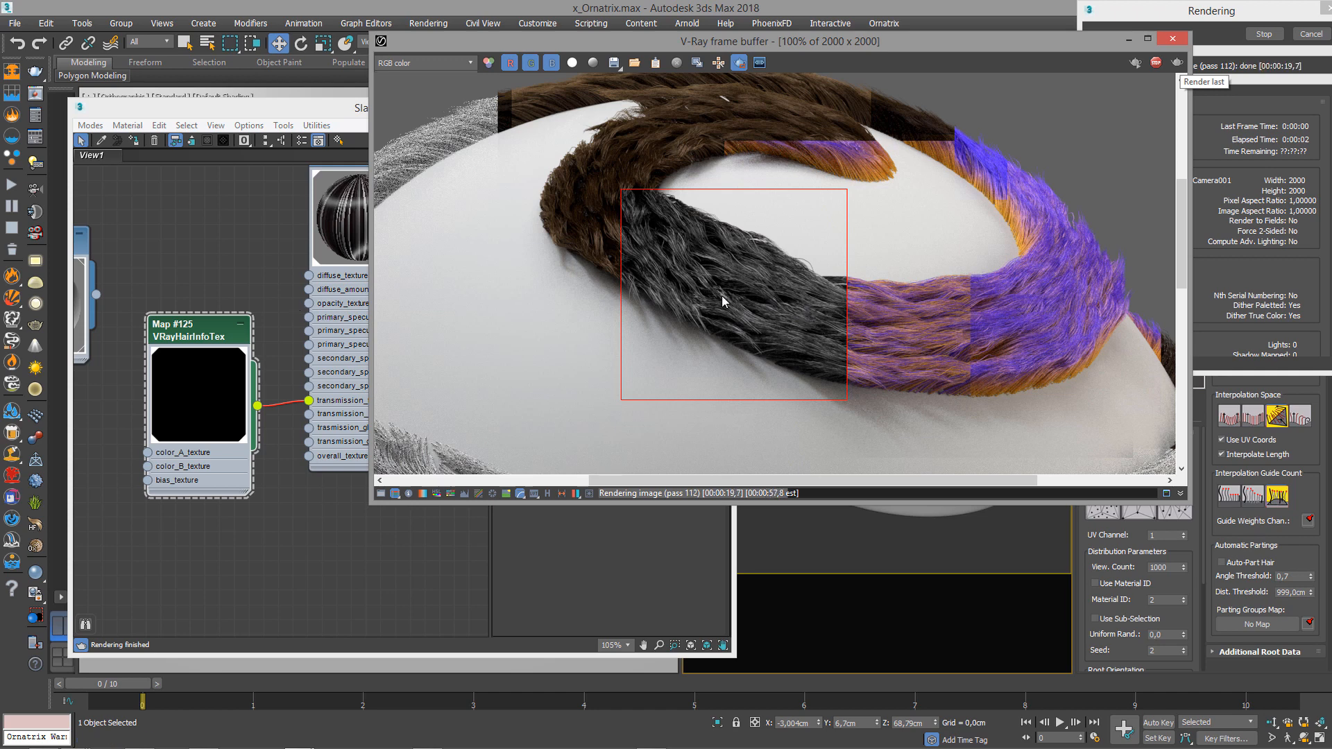
pyautogui.click(292, 297)
pyautogui.moveTo(775, 313); pyautogui.dragTo(813, 323)
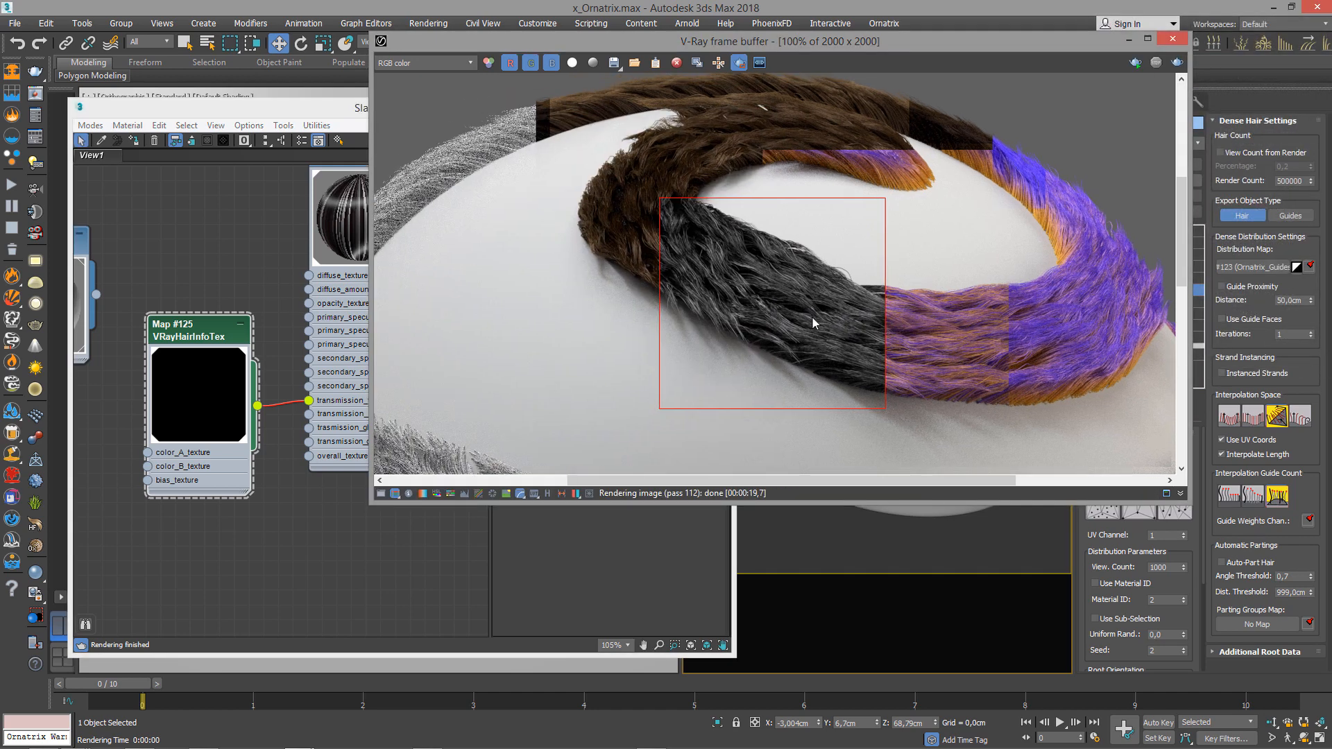
# Try the Hair&Fur opacity output on the VRayHairInfoTex map, and set its output to Position along strand.
pyautogui.click(234, 276)
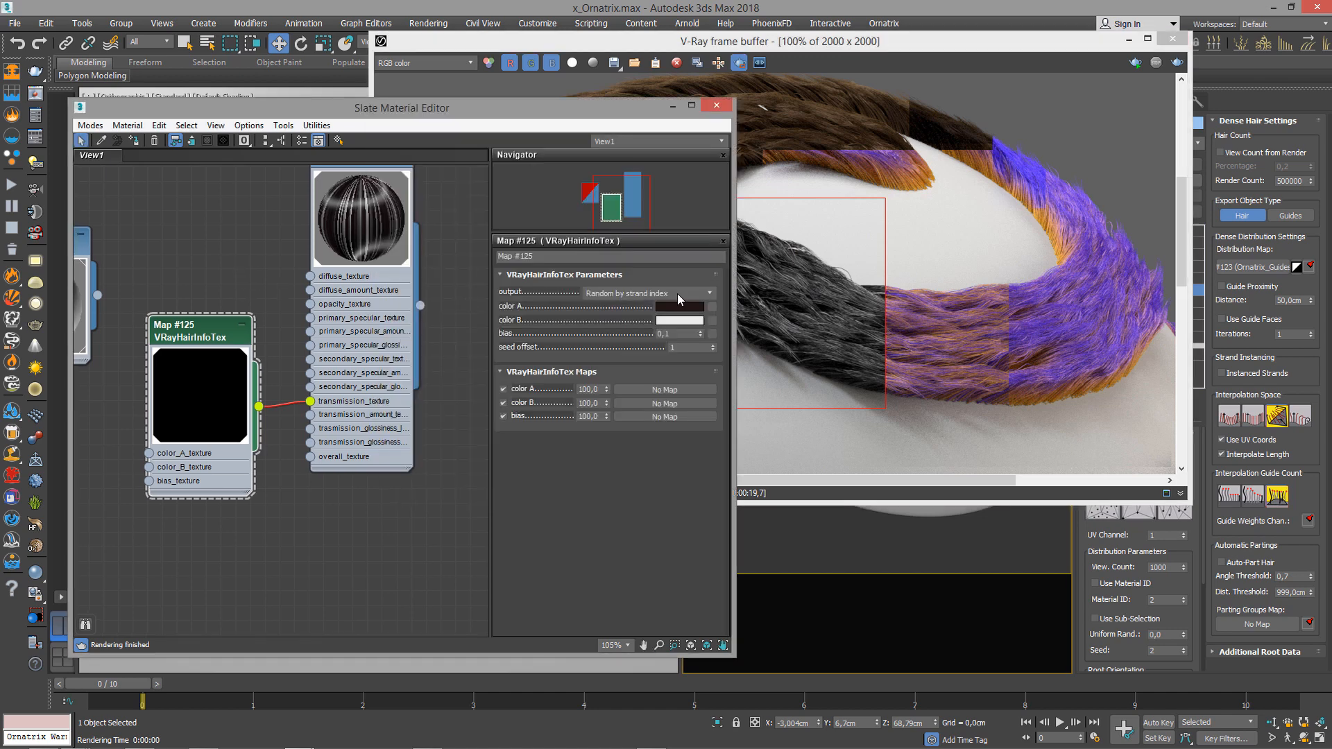
pyautogui.click(677, 297)
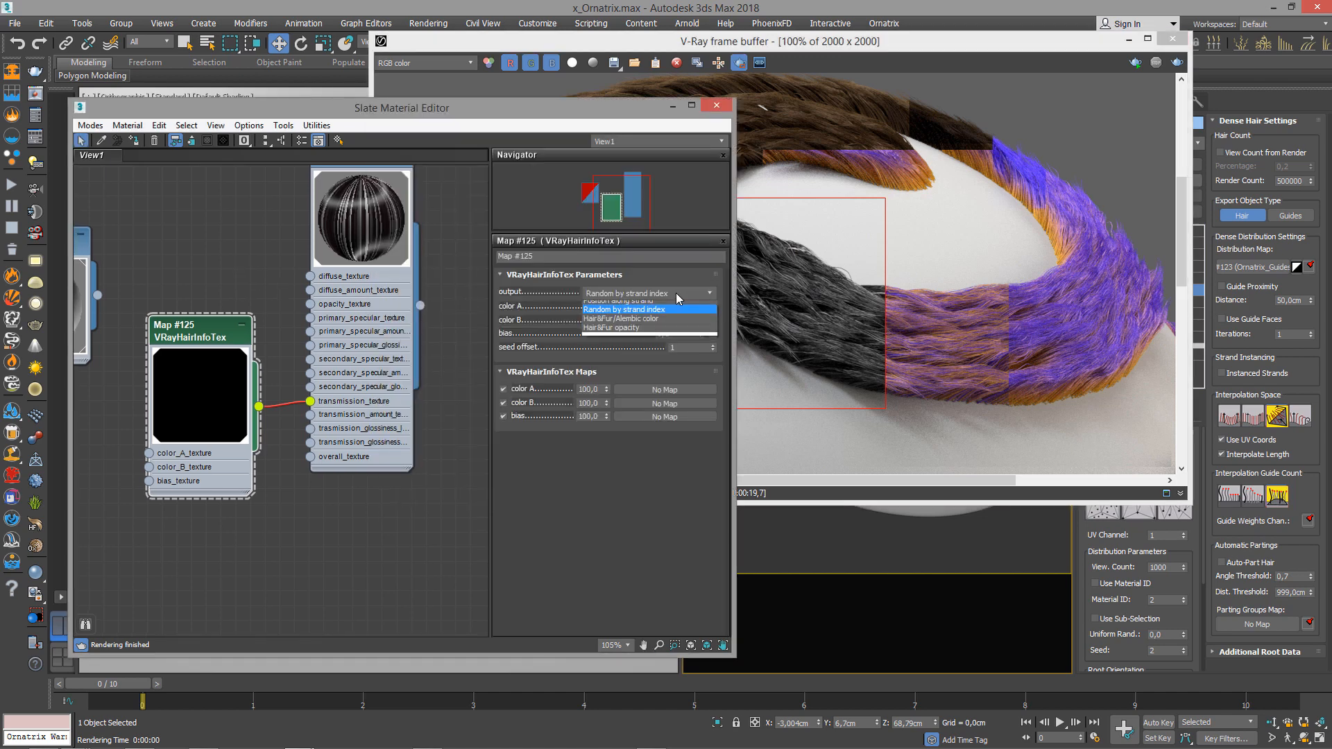
pyautogui.click(659, 333)
pyautogui.click(641, 294)
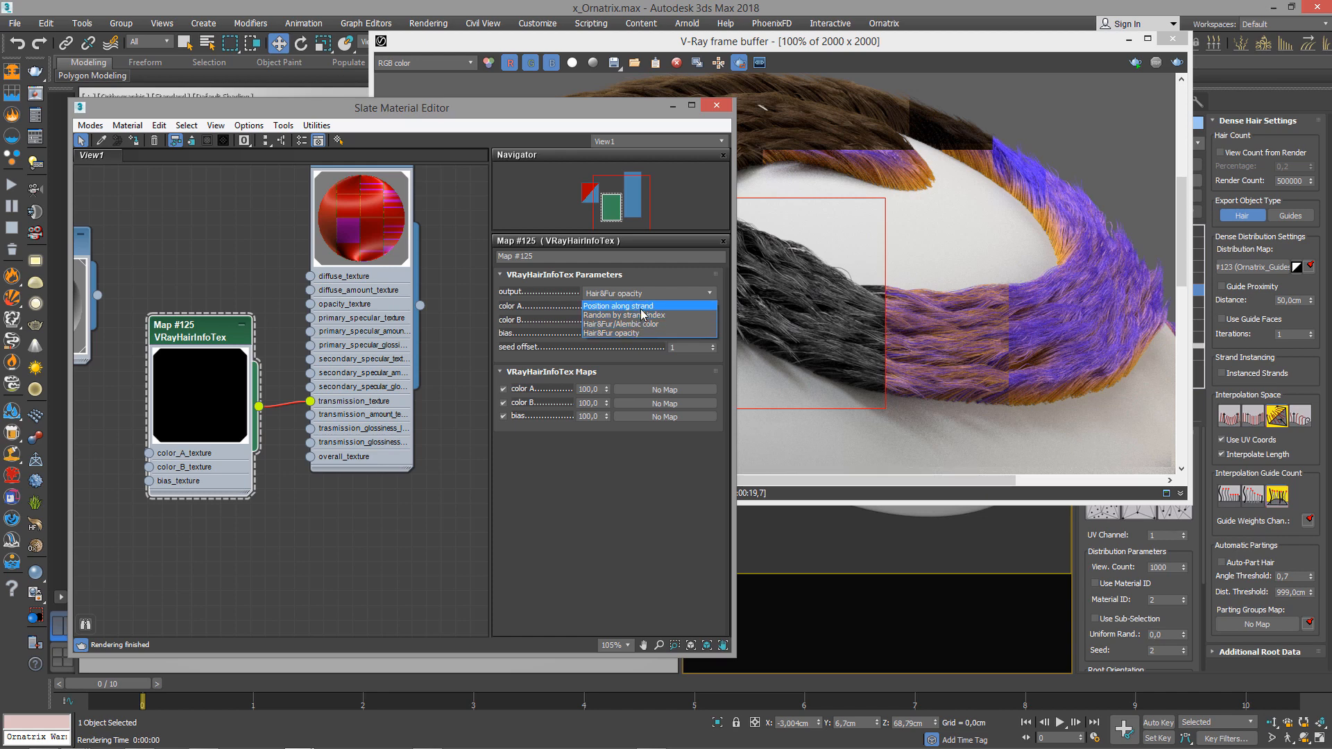
pyautogui.click(642, 309)
pyautogui.click(646, 293)
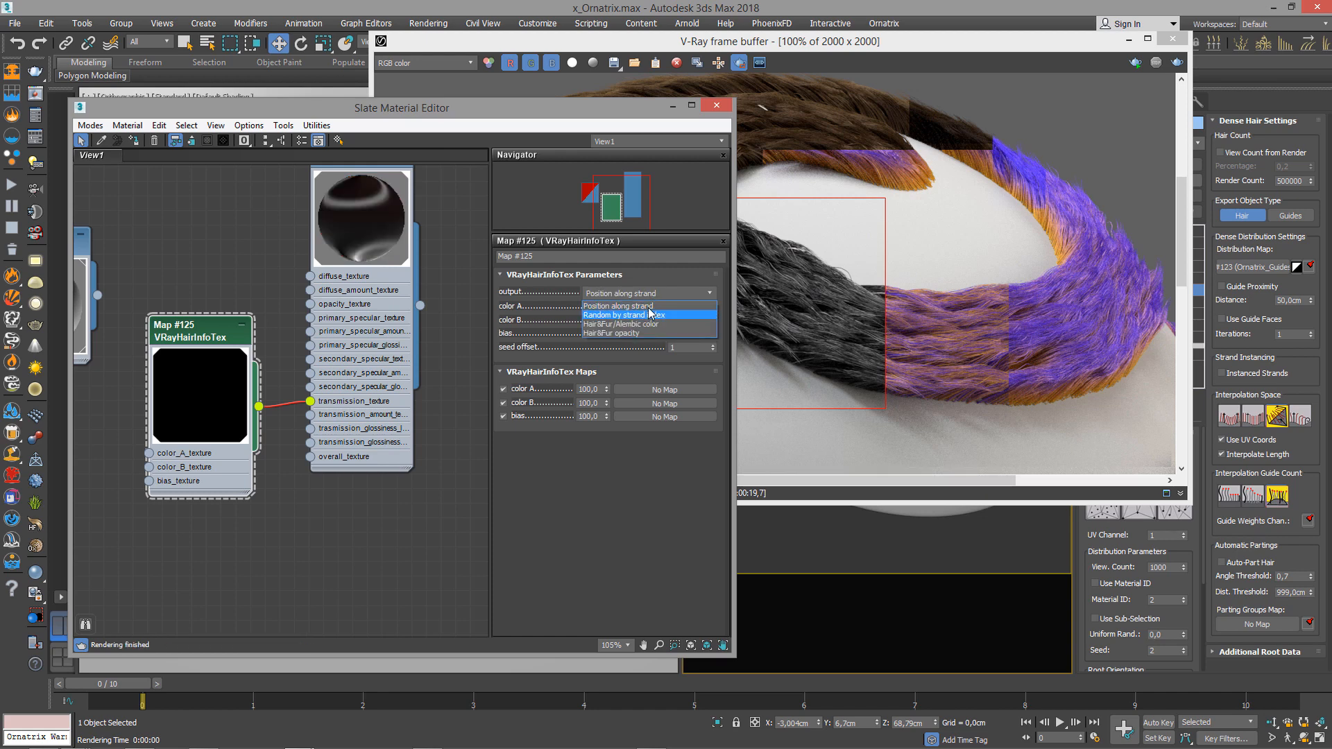
pyautogui.click(652, 305)
# Move the VRayHairInfoTex node slightly upward between the two material nodes.
pyautogui.scroll(-3, 373, 284)
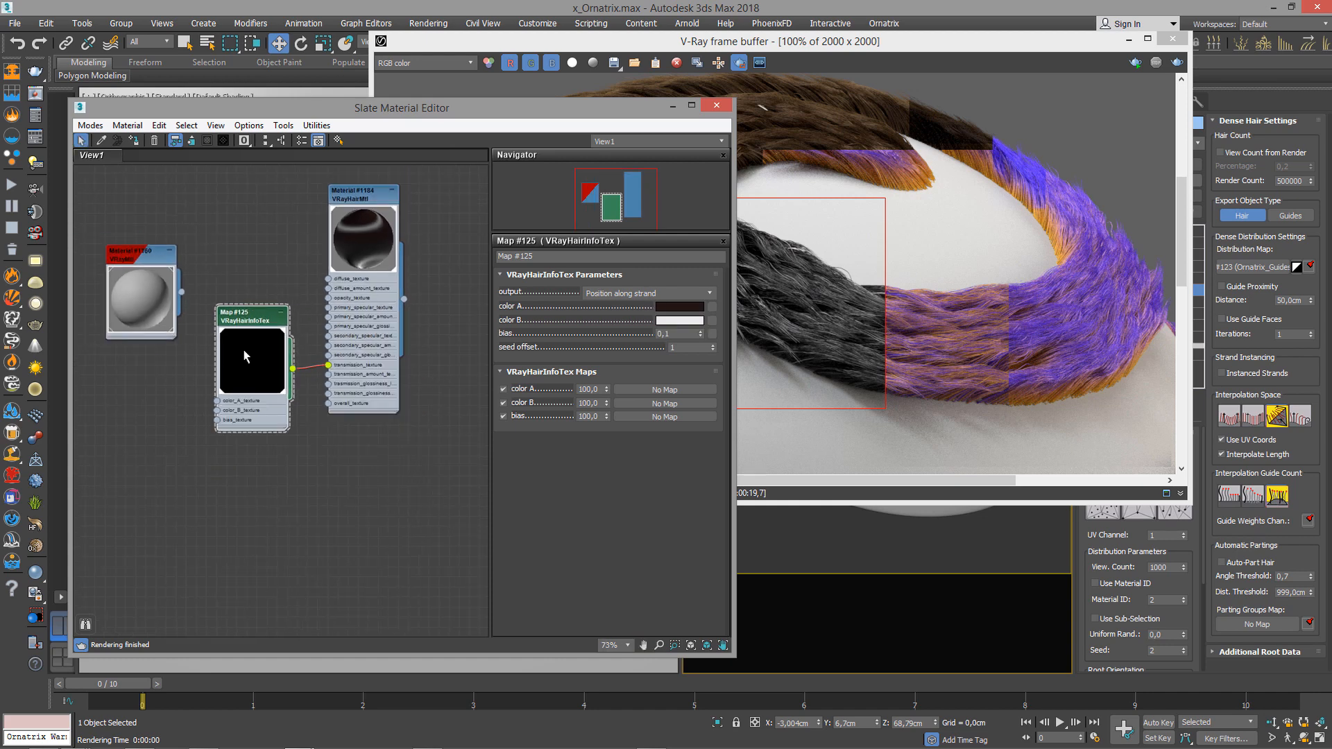
pyautogui.moveTo(243, 352); pyautogui.dragTo(245, 321)
pyautogui.scroll(-2, 327, 293)
pyautogui.moveTo(328, 292); pyautogui.dragTo(363, 323, button='middle')
# Review the whole fur render, turn off region rendering, and close the frame buffer and the Slate Material Editor.
pyautogui.click(835, 298)
pyautogui.scroll(-1, 842, 301)
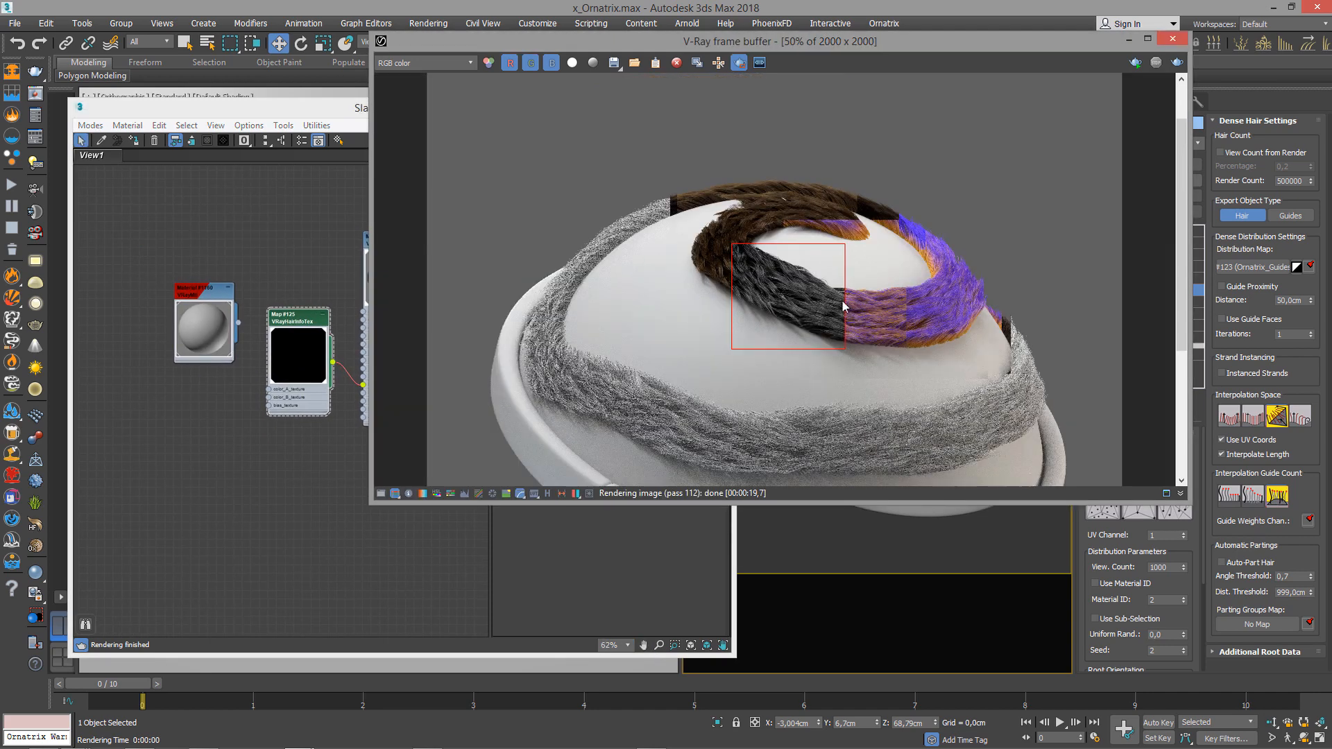
pyautogui.scroll(-2, 851, 291)
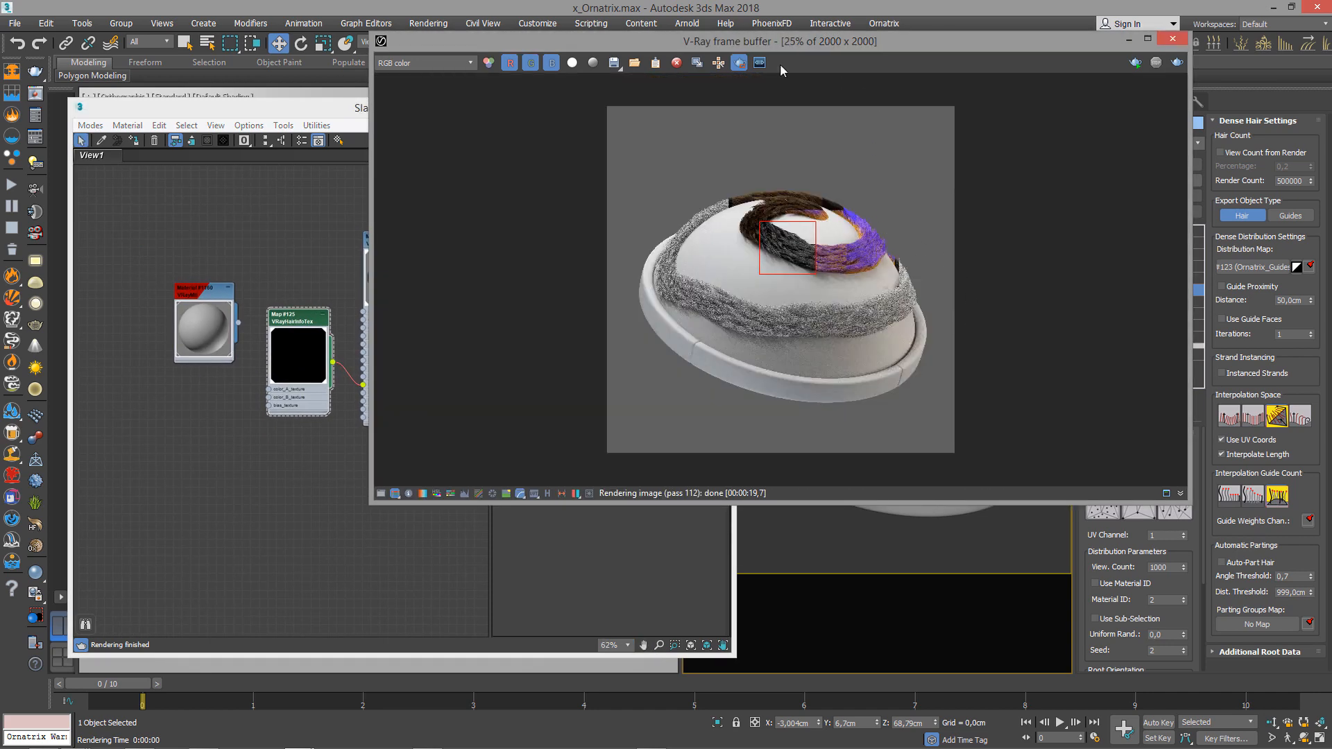
pyautogui.click(739, 62)
pyautogui.moveTo(687, 42); pyautogui.dragTo(501, 35)
pyautogui.scroll(1, 687, 219)
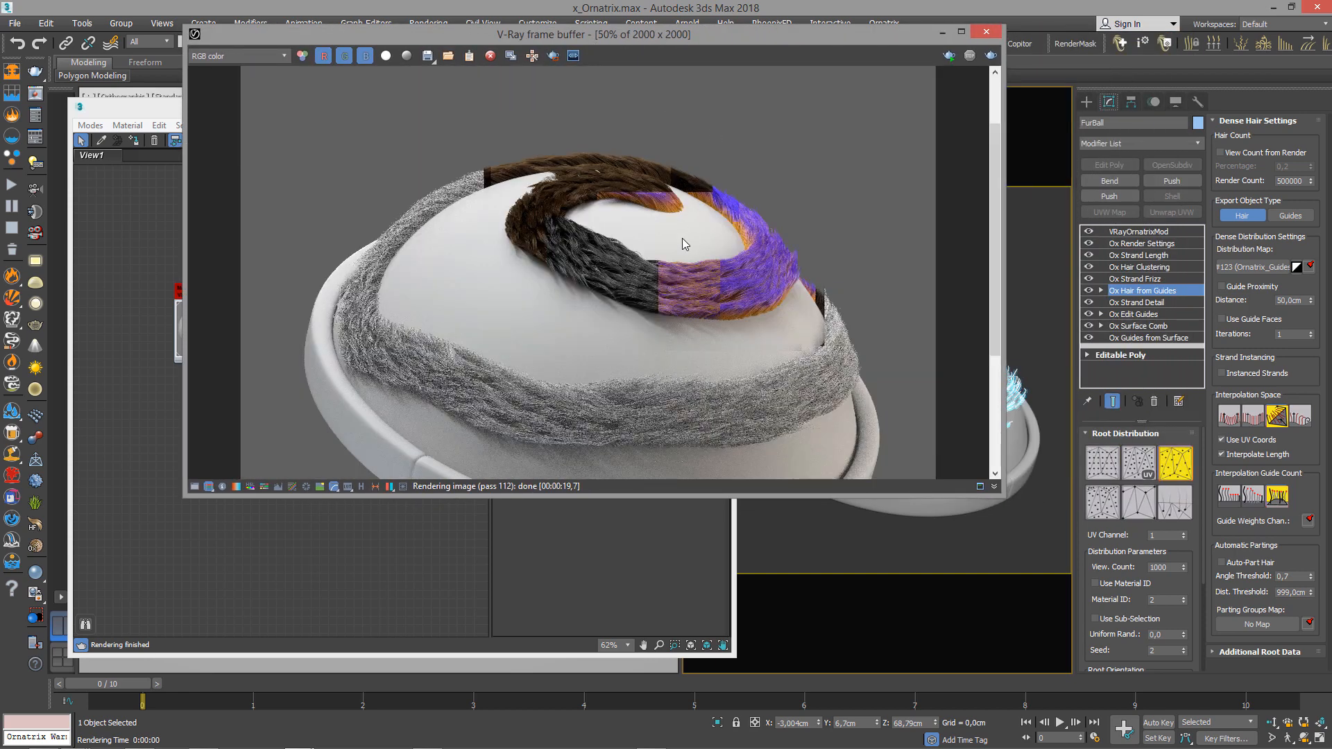
pyautogui.click(985, 31)
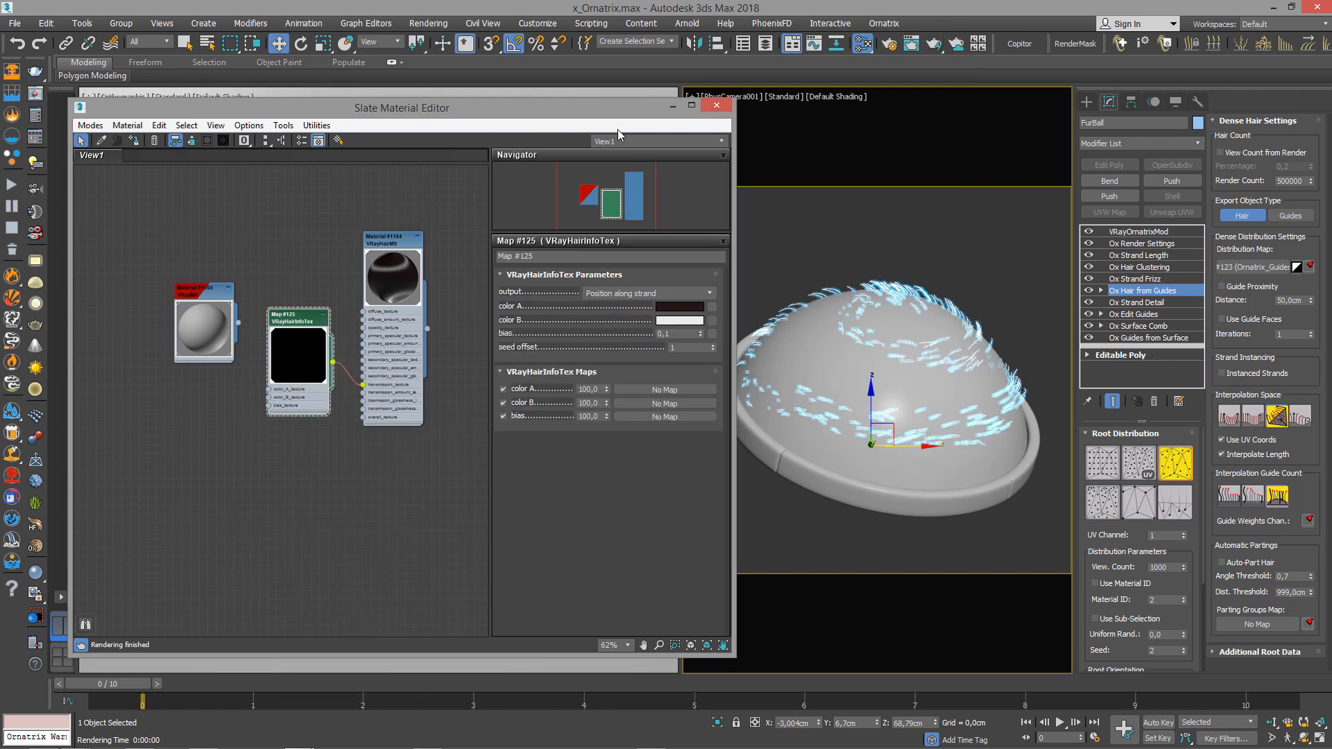
pyautogui.click(718, 104)
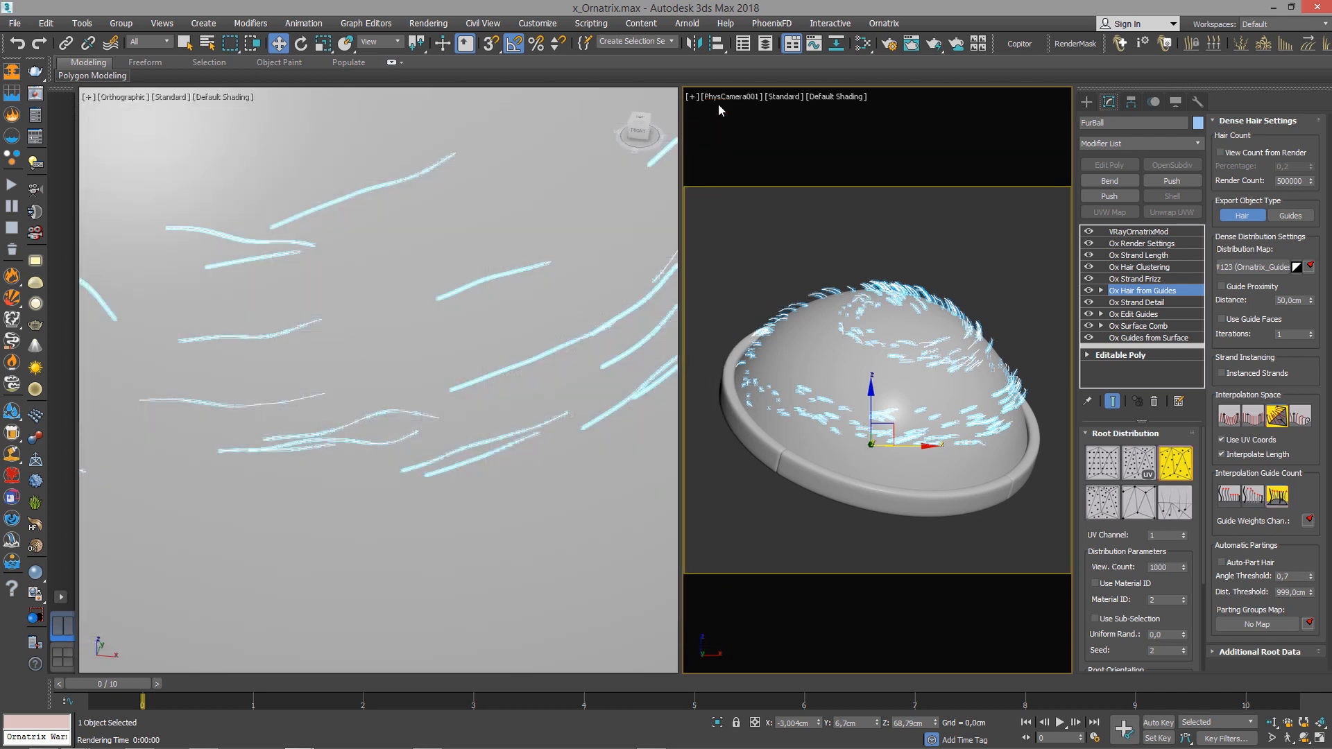
# Switch the orthographic viewport to the Front view and frame the whole FurBall dome in it.
pyautogui.middleClick(534, 295)
pyautogui.rightClick(535, 295)
pyautogui.click(538, 309)
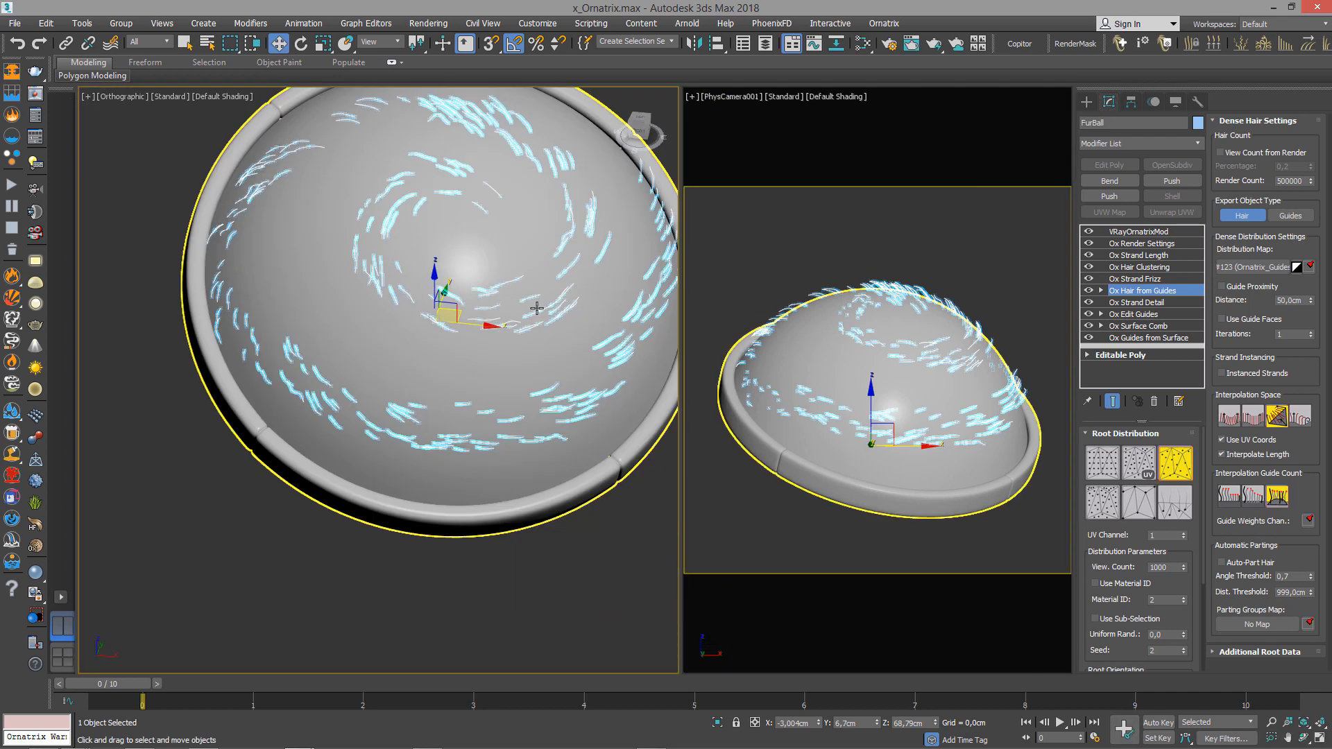
pyautogui.press('f')
pyautogui.scroll(-2, 535, 305)
pyautogui.rightClick(532, 282)
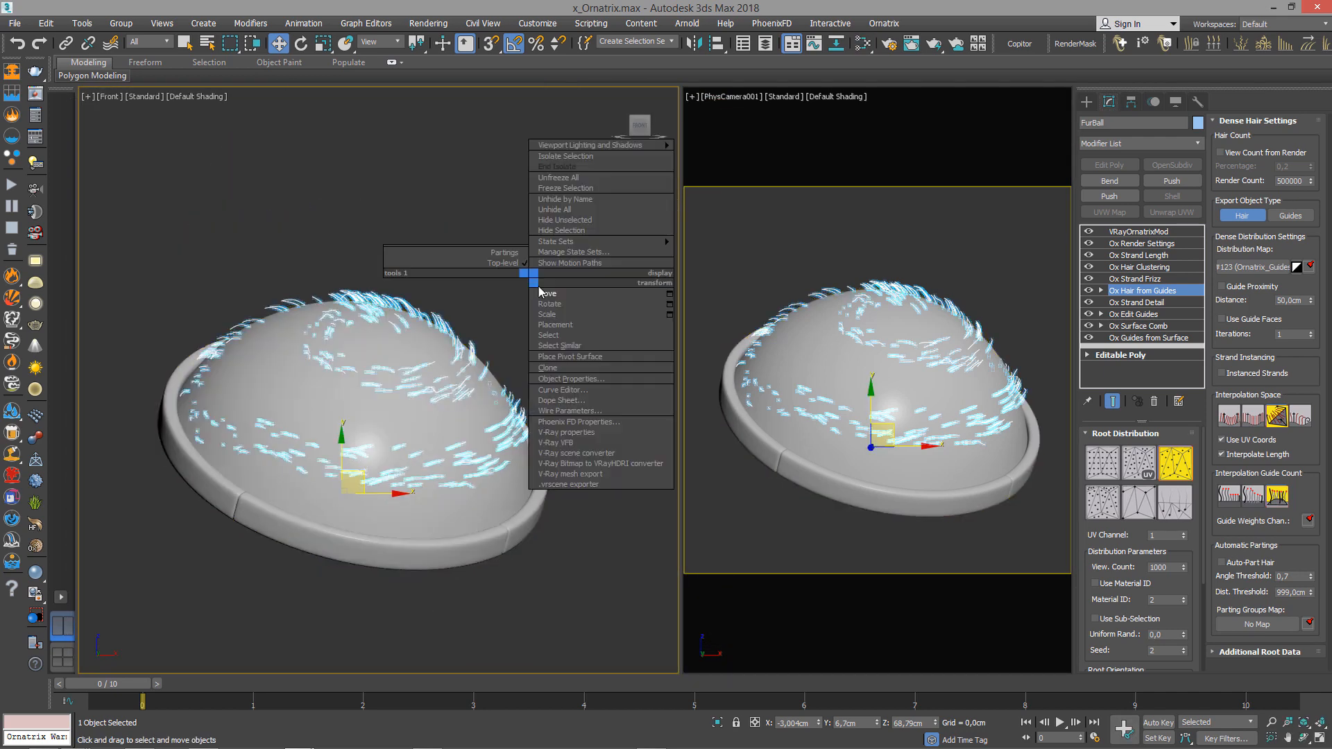
pyautogui.click(532, 296)
pyautogui.scroll(4, 555, 271)
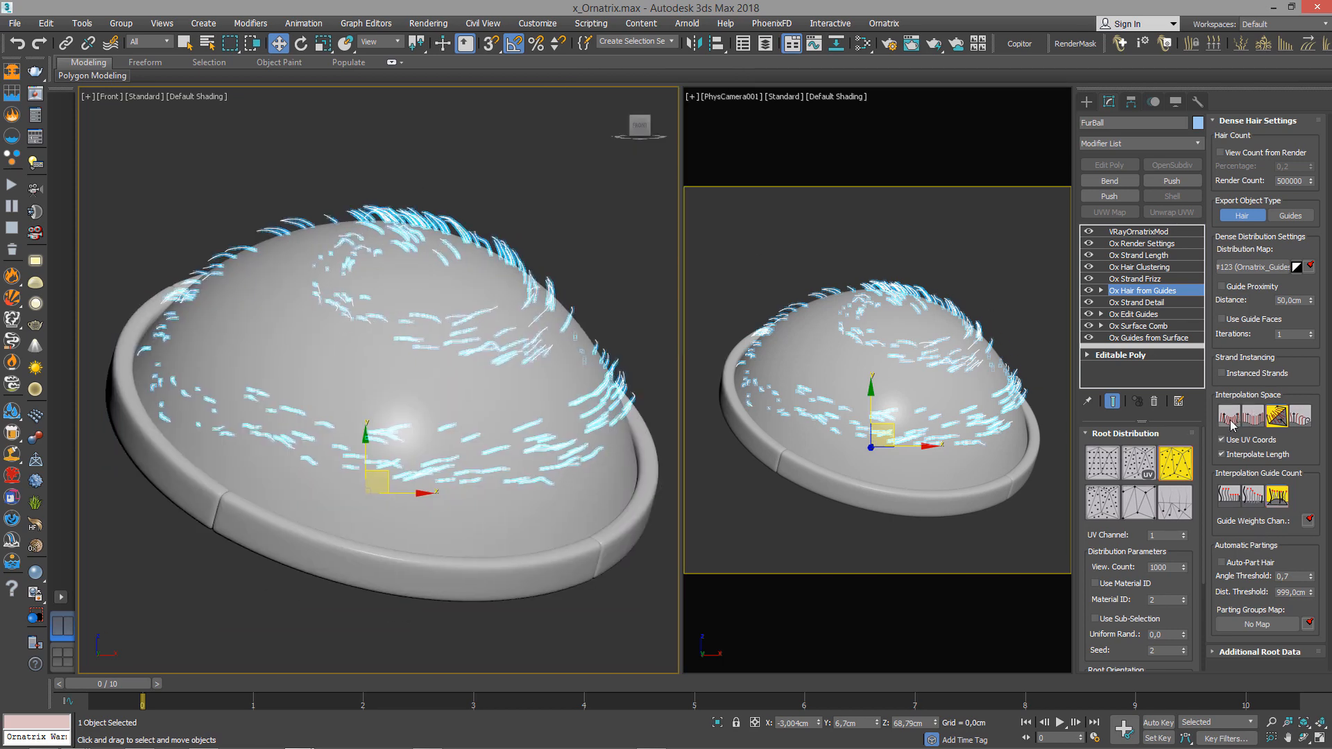
pyautogui.click(1146, 142)
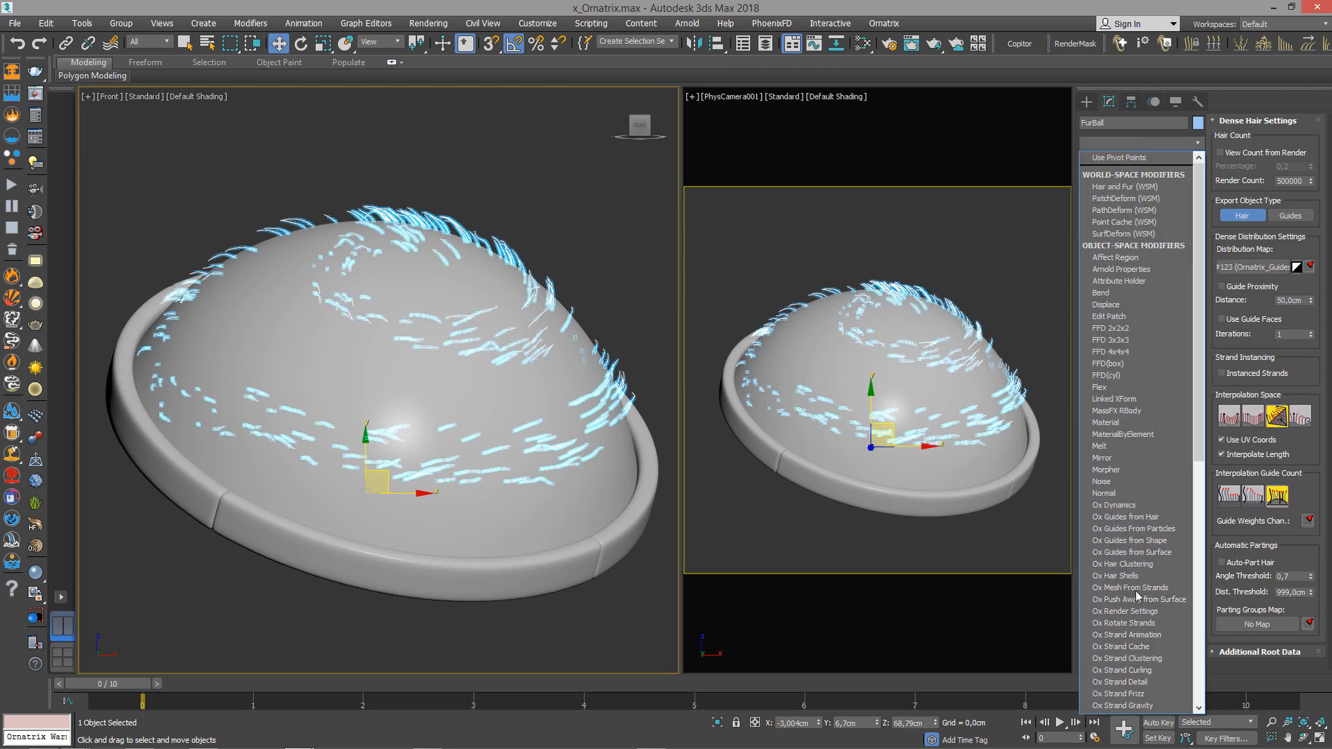
pyautogui.click(1199, 145)
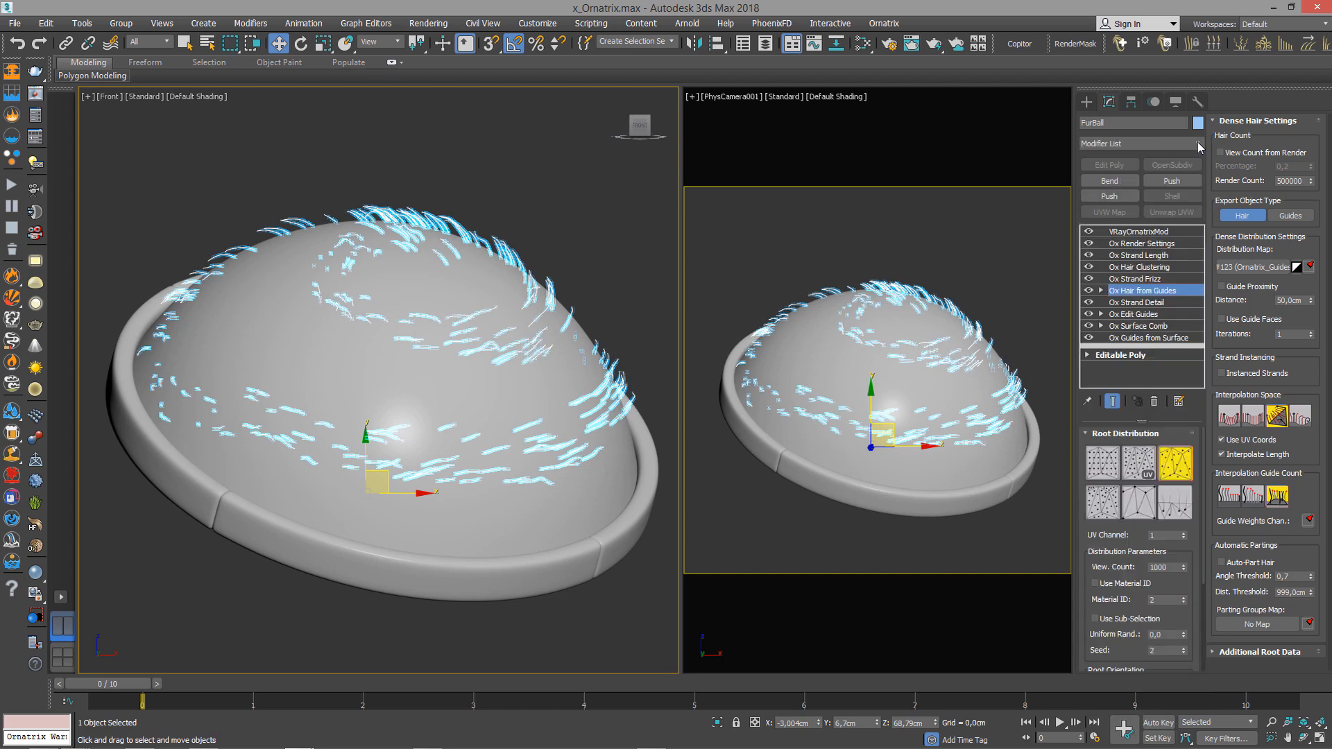